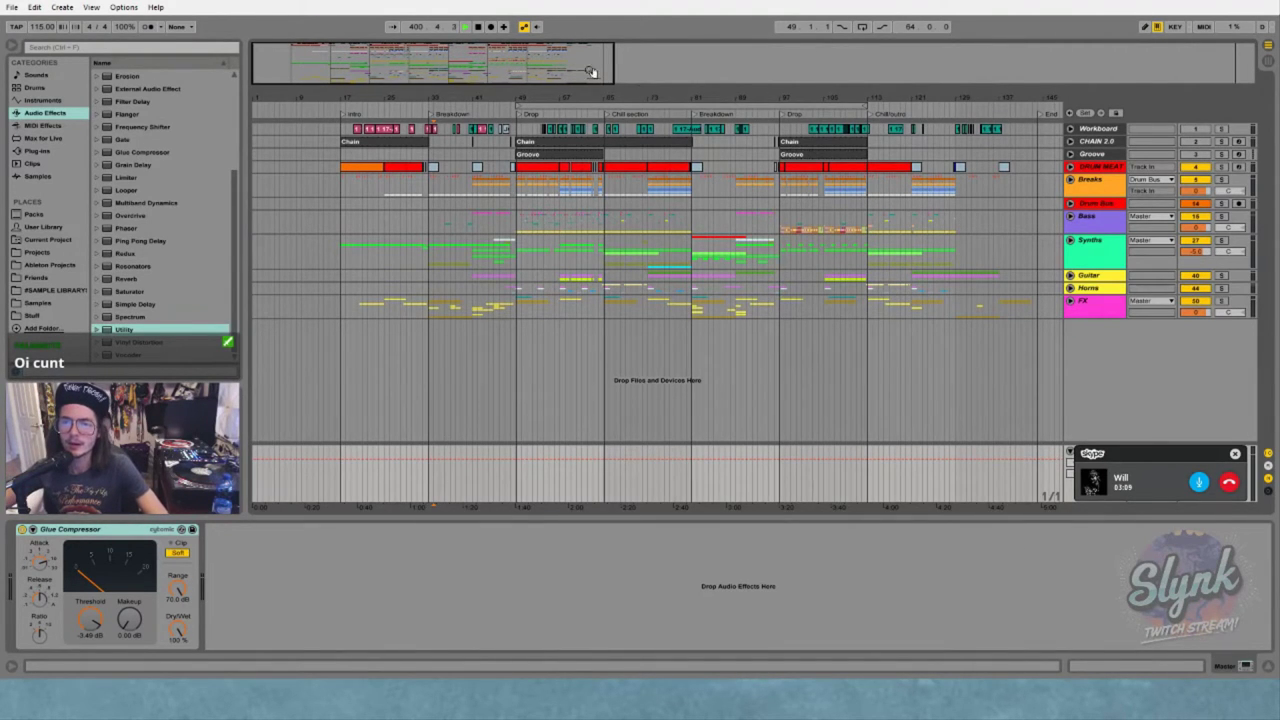
Show the whole song in the arrangement and play it from around the Intro
{"action": "left_click_drag", "start_coordinate": [590, 71], "coordinate": [1174, 86]}
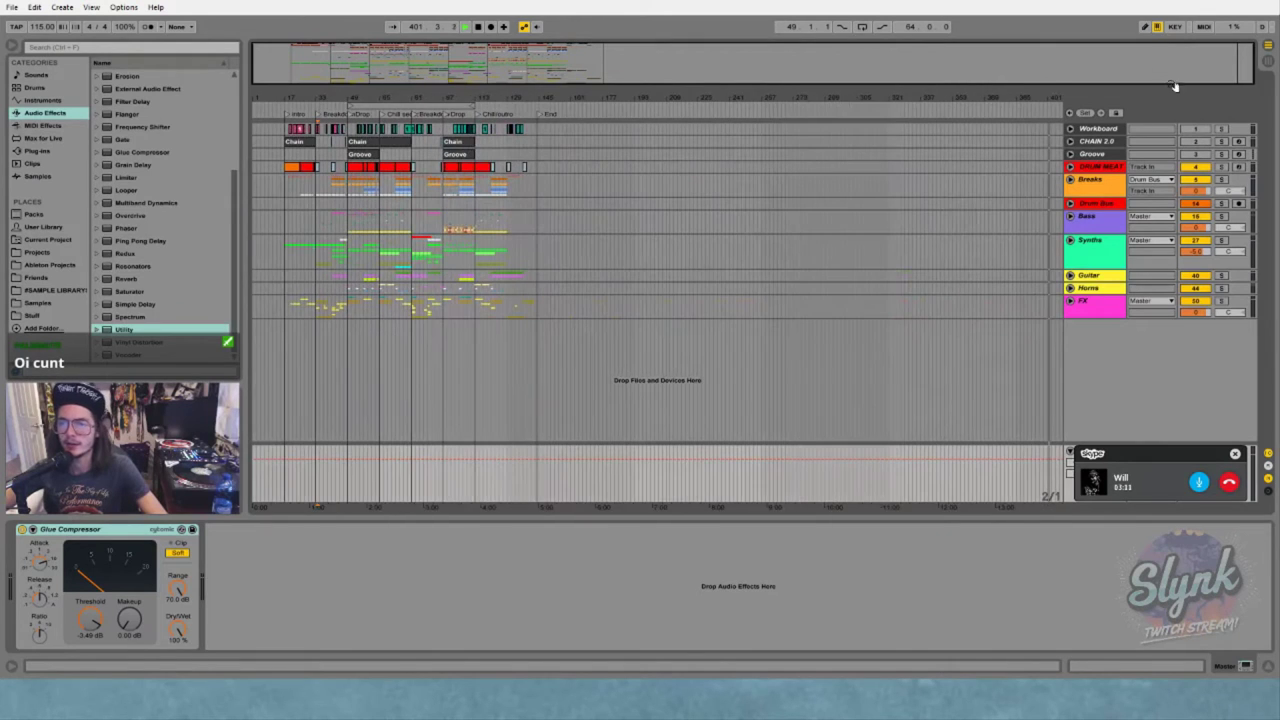
{"action": "left_click", "coordinate": [965, 281]}
{"action": "mouse_move", "coordinate": [313, 99]}
{"action": "left_mouse_down"}
{"action": "mouse_move", "coordinate": [313, 170]}
{"action": "mouse_move", "coordinate": [462, 215]}
{"action": "mouse_move", "coordinate": [463, 158]}
{"action": "mouse_move", "coordinate": [424, 100]}
{"action": "left_mouse_up"}
{"action": "left_click", "coordinate": [301, 228]}
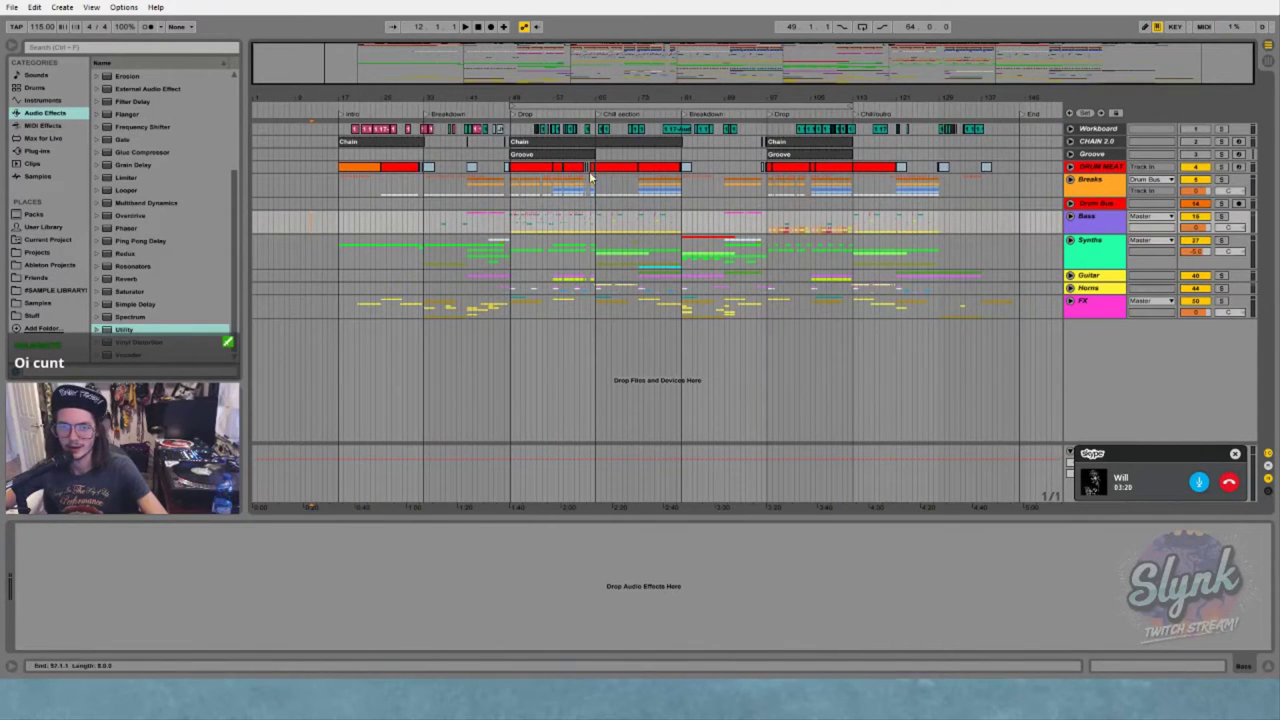
{"action": "mouse_move", "coordinate": [374, 96]}
{"action": "left_mouse_down"}
{"action": "mouse_move", "coordinate": [290, 136]}
{"action": "mouse_move", "coordinate": [289, 113]}
{"action": "mouse_move", "coordinate": [374, 96]}
{"action": "left_mouse_up"}
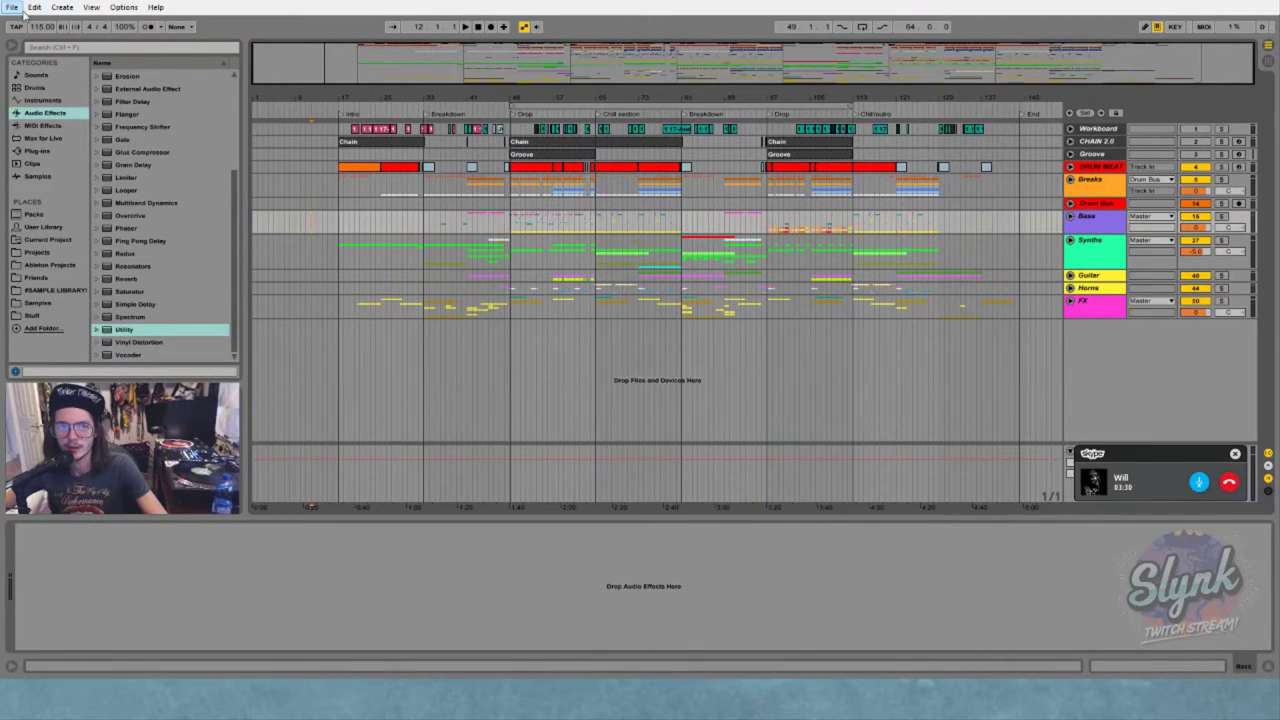
{"action": "left_click", "coordinate": [338, 104]}
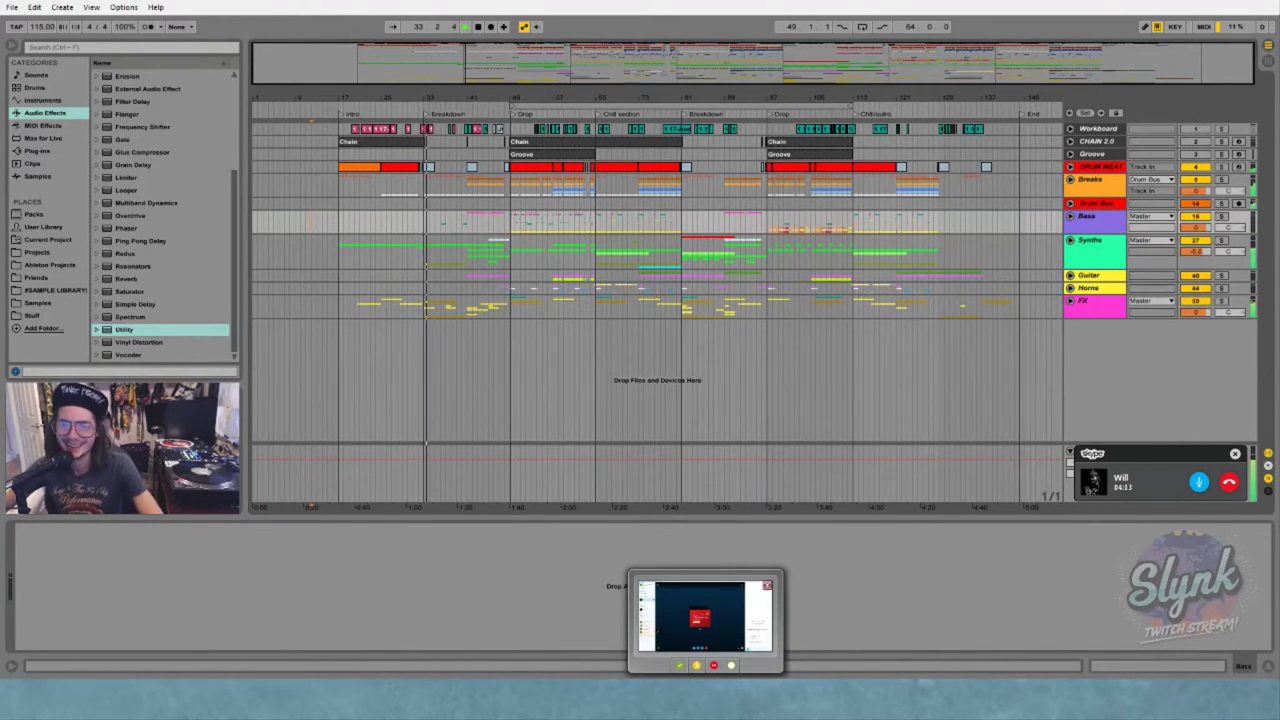
Switch to Skype, check the microphone volume in its audio settings, and leave the options without saving
{"action": "left_click", "coordinate": [705, 615]}
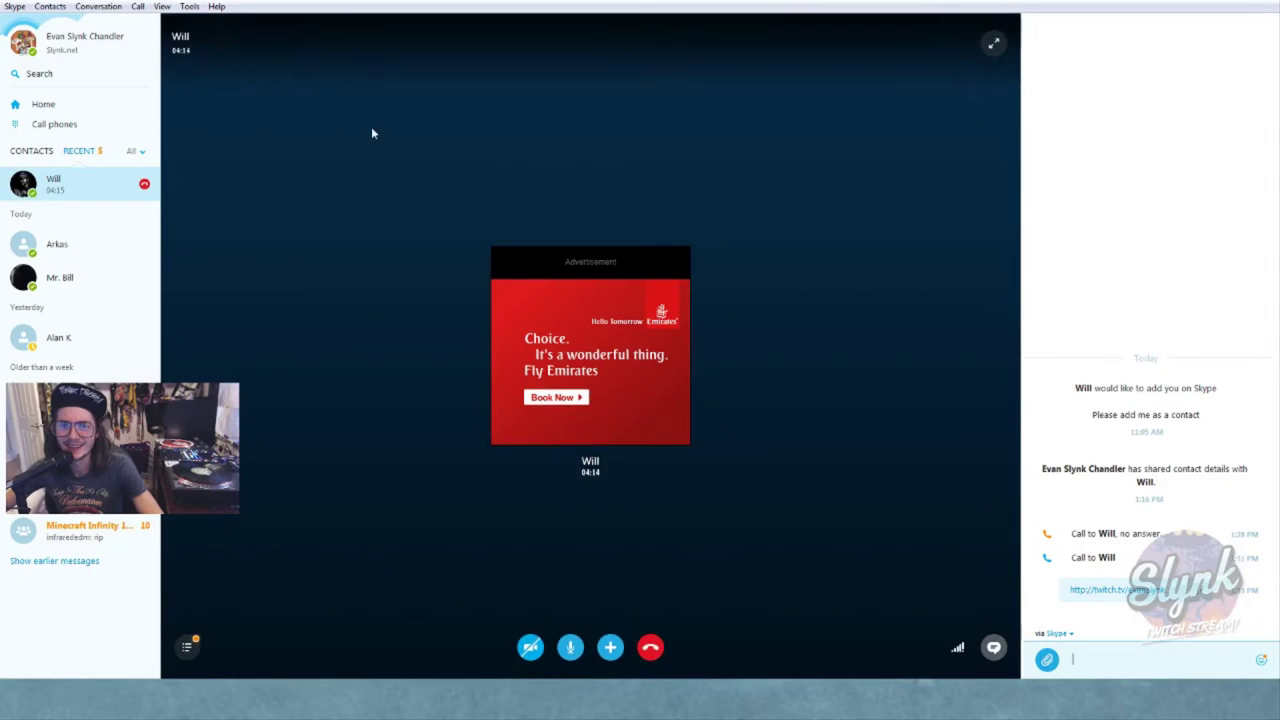
{"action": "left_click", "coordinate": [189, 6]}
{"action": "left_click", "coordinate": [240, 58]}
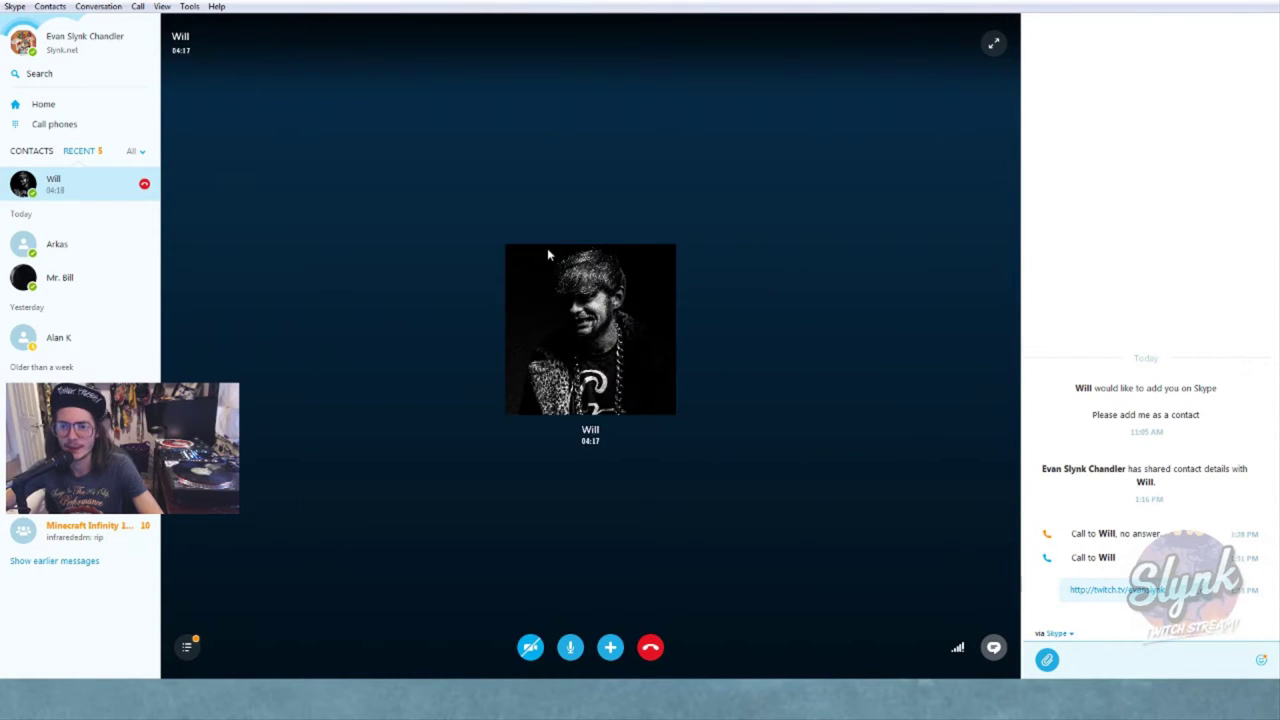
{"action": "left_click", "coordinate": [462, 218]}
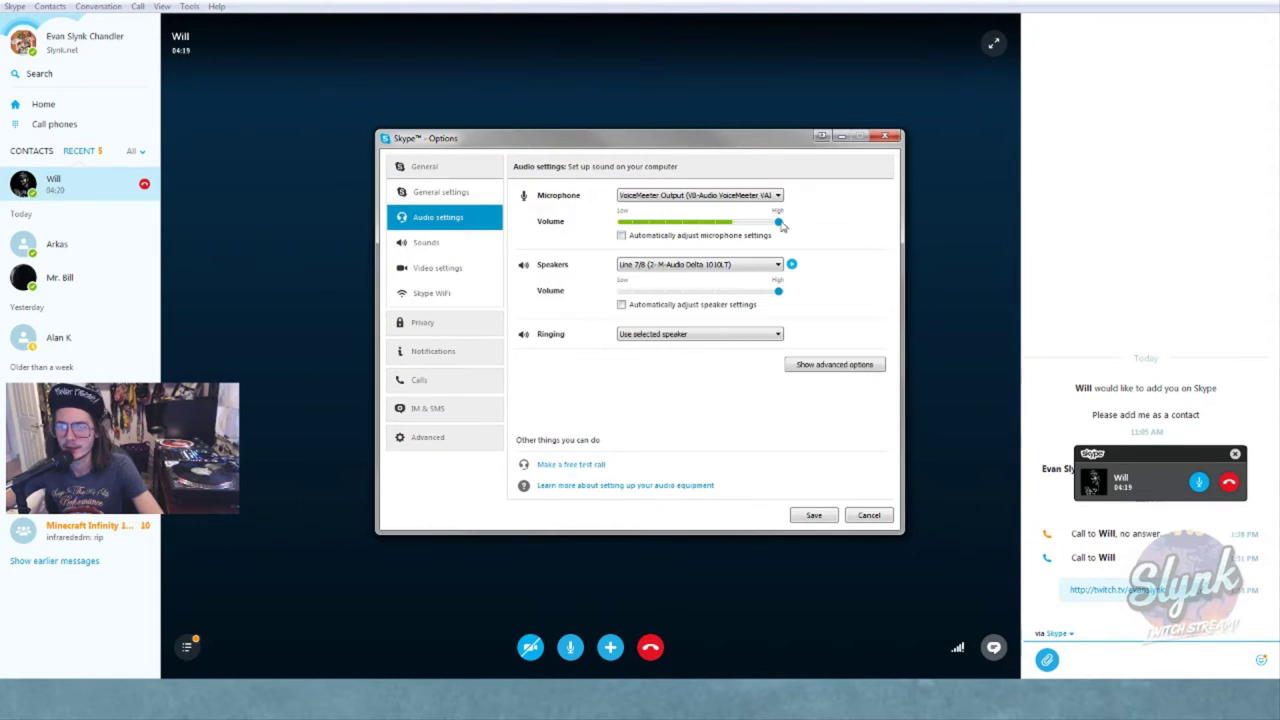
{"action": "left_click", "coordinate": [867, 515]}
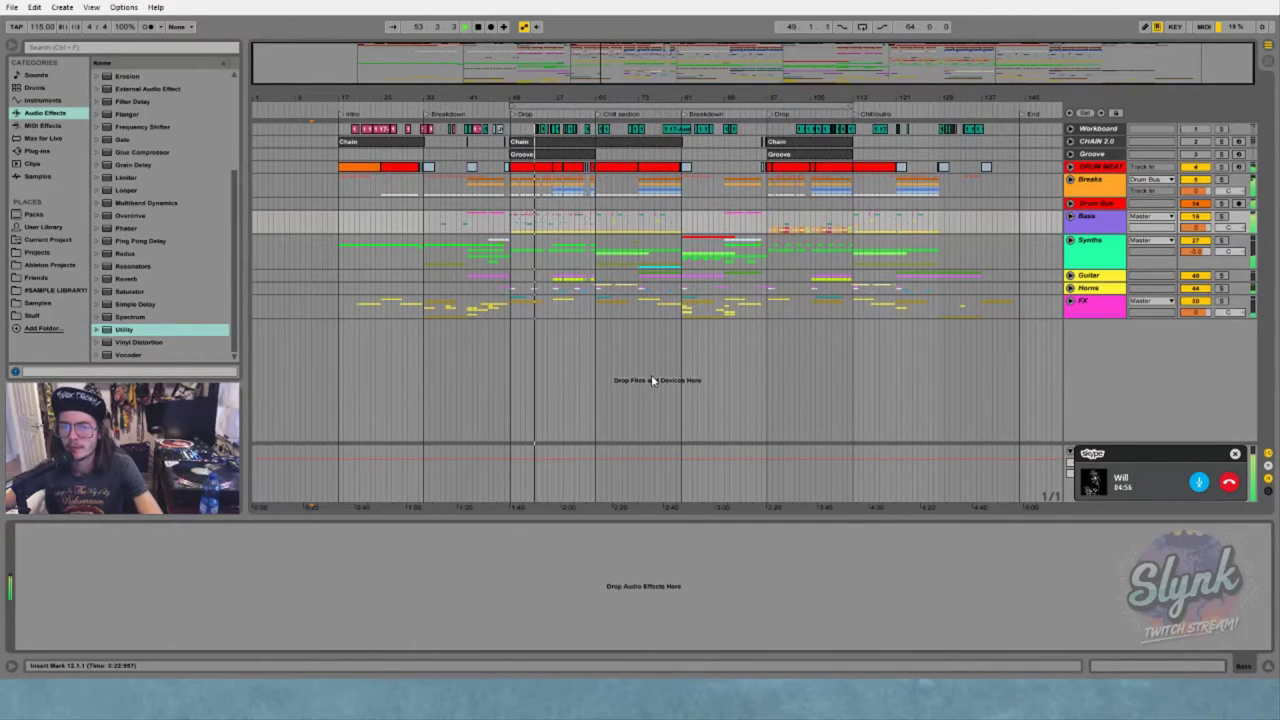
Measure the song's length with a time selection on the FX track from the Intro to the End marker
{"action": "mouse_move", "coordinate": [617, 98]}
{"action": "left_mouse_down"}
{"action": "mouse_move", "coordinate": [617, 172]}
{"action": "mouse_move", "coordinate": [586, 100]}
{"action": "mouse_move", "coordinate": [620, 94]}
{"action": "left_mouse_up"}
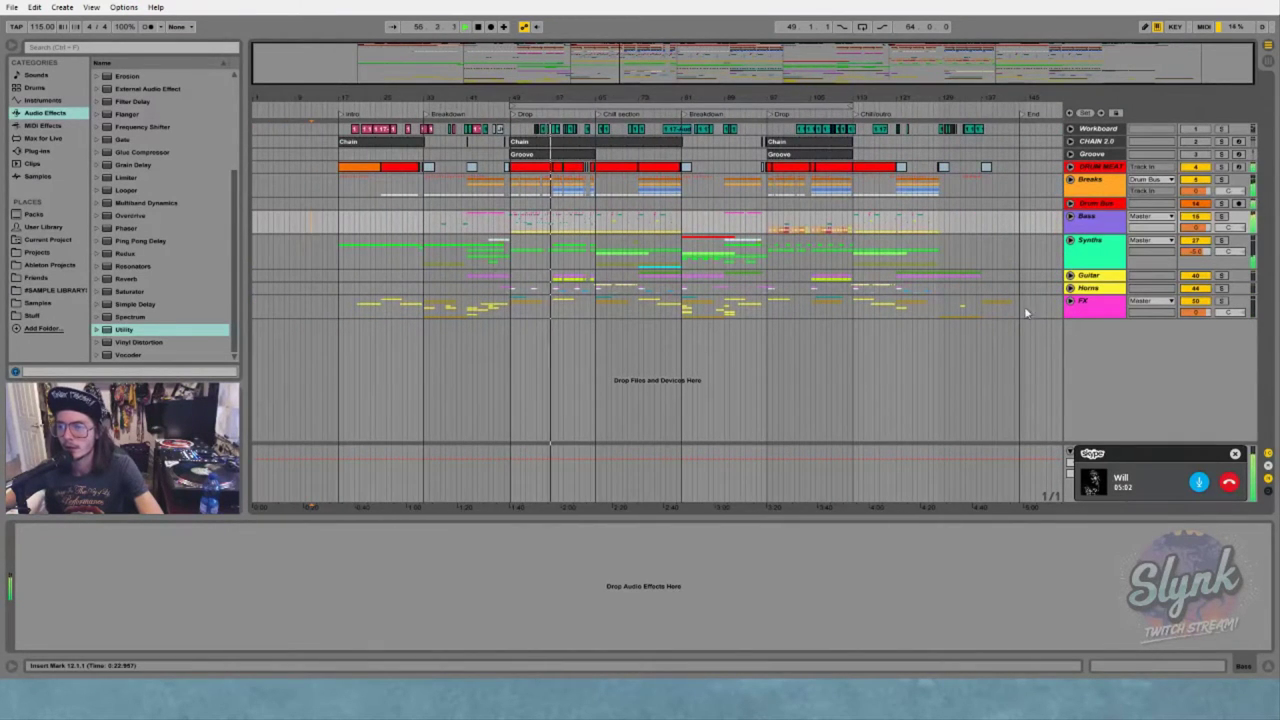
{"action": "left_click_drag", "start_coordinate": [1019, 306], "coordinate": [339, 309]}
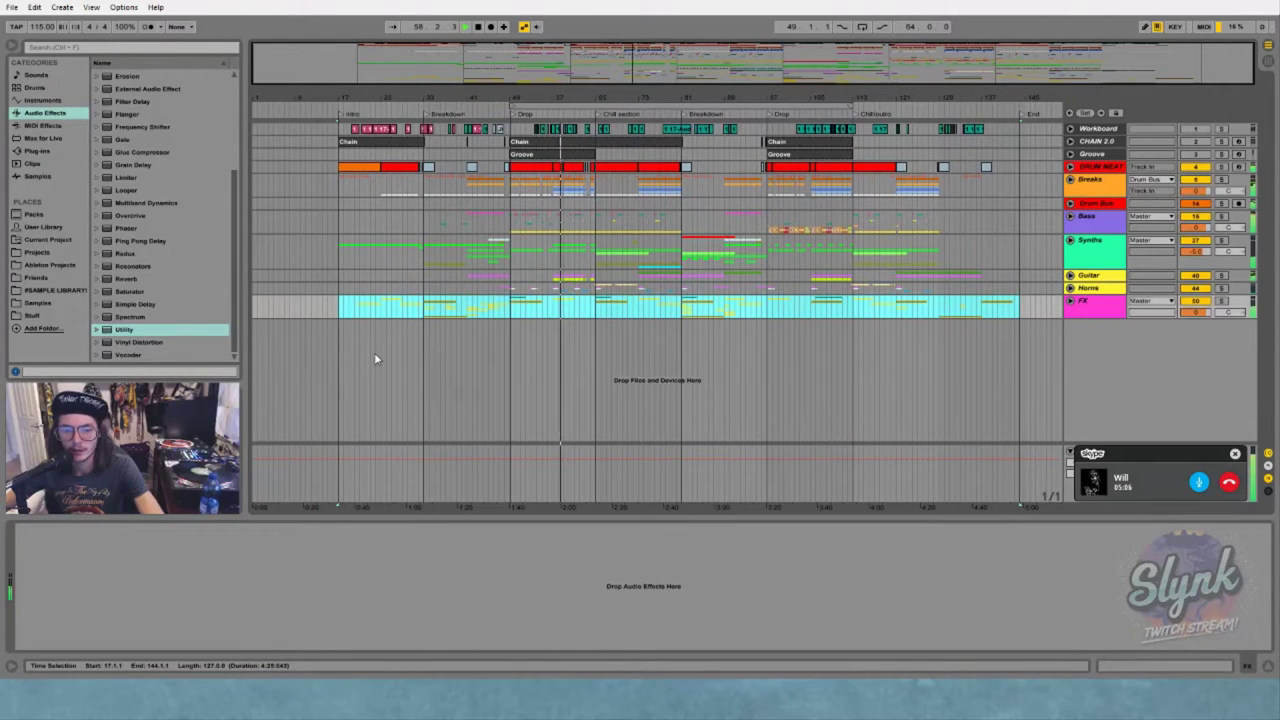
{"action": "left_click", "coordinate": [706, 350]}
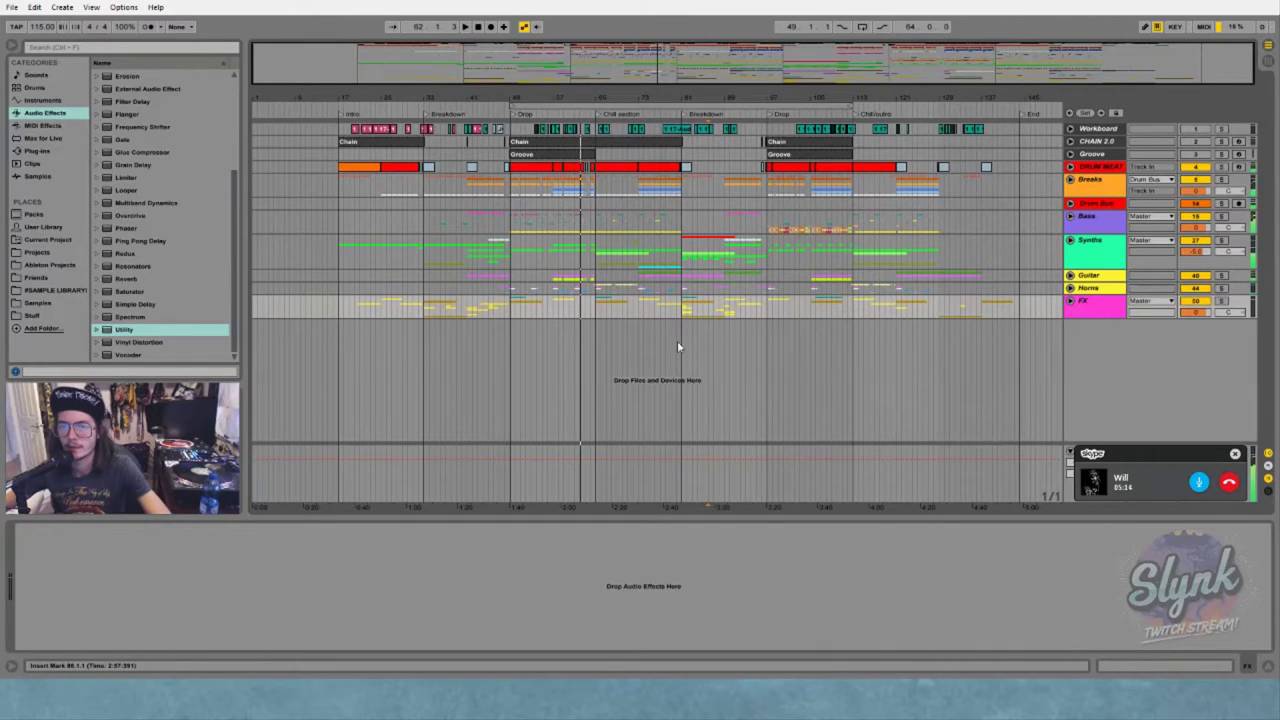
Audition the Chill section, the second Breakdown and the lead-in to the second Drop
{"action": "left_click", "coordinate": [615, 113]}
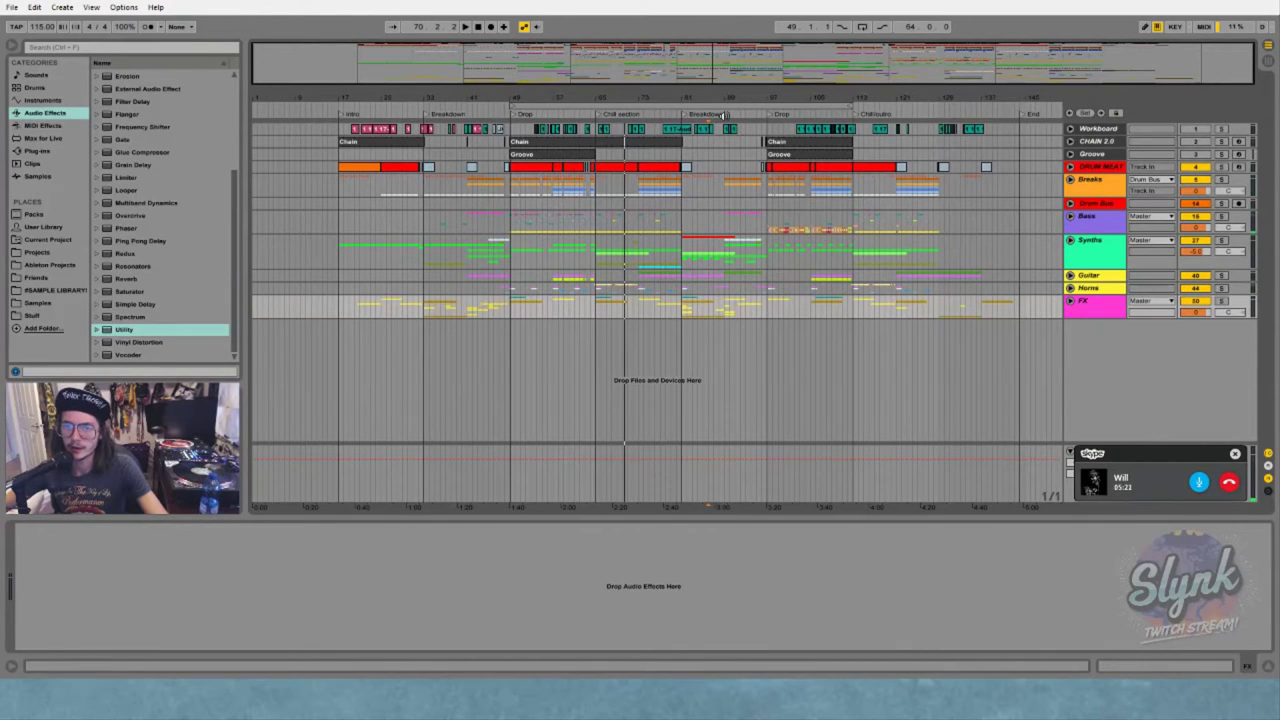
{"action": "left_click", "coordinate": [721, 114]}
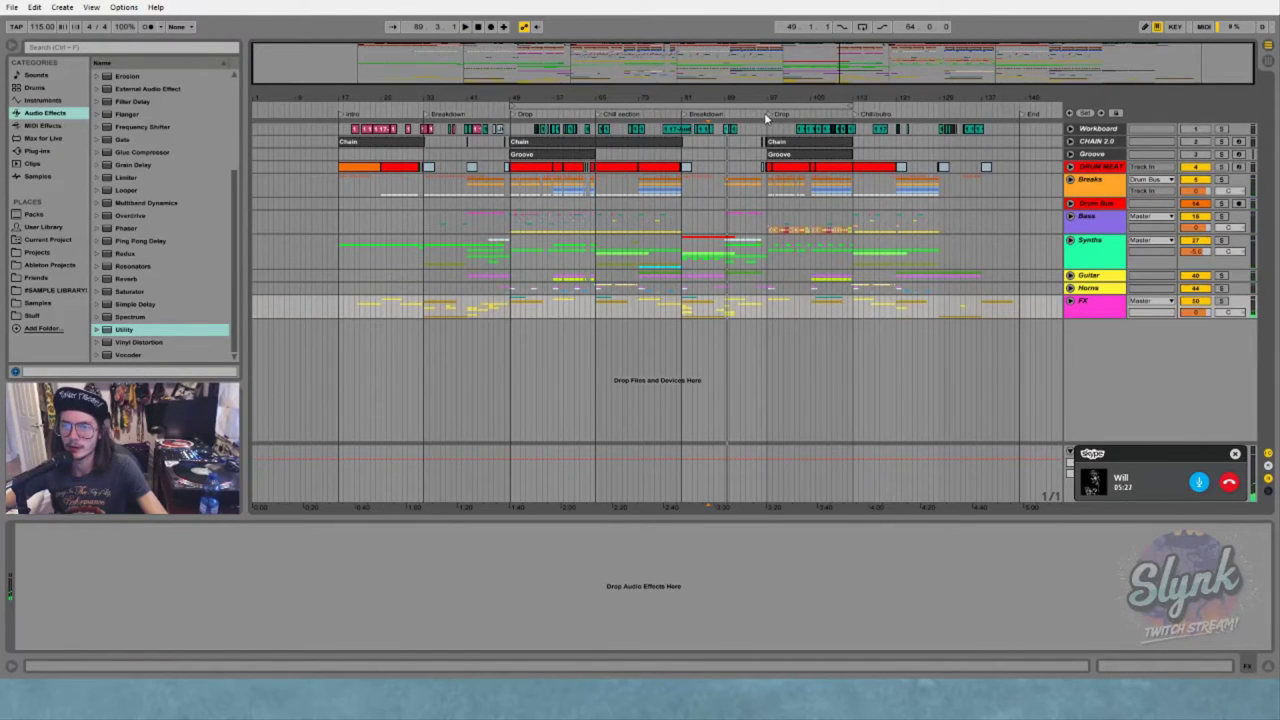
{"action": "left_click_drag", "start_coordinate": [779, 103], "coordinate": [752, 128]}
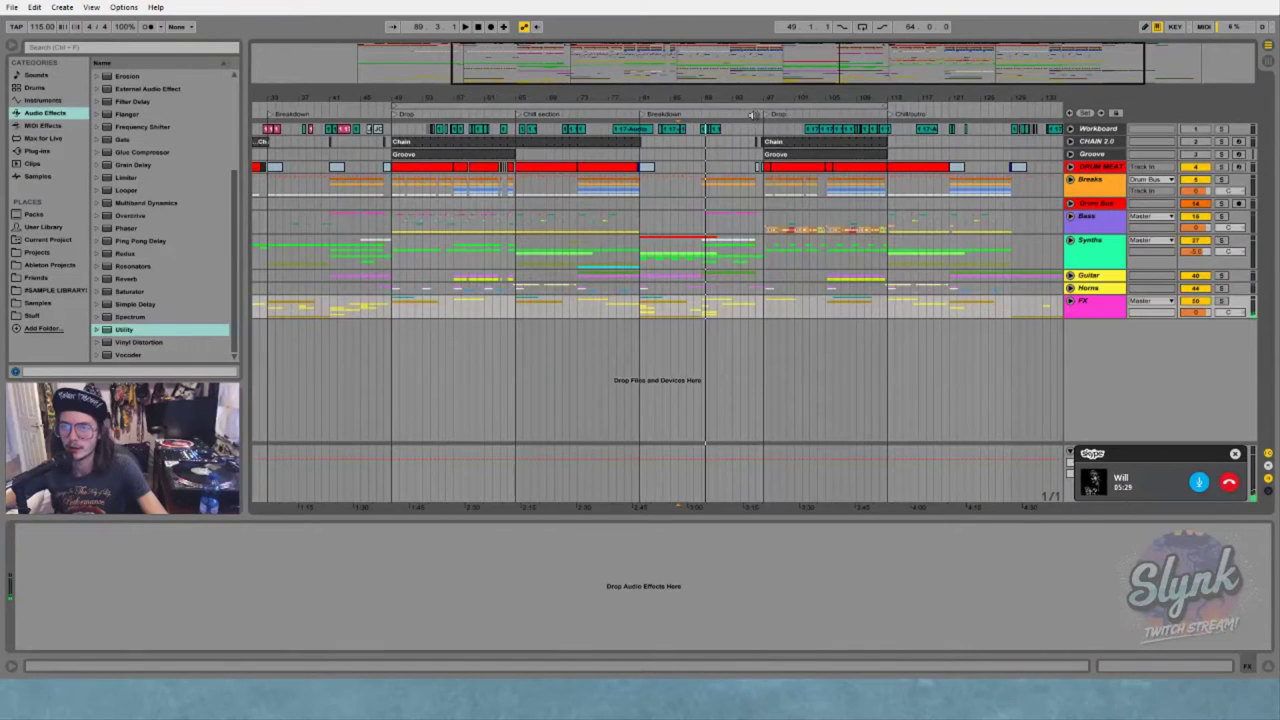
{"action": "left_click", "coordinate": [752, 115]}
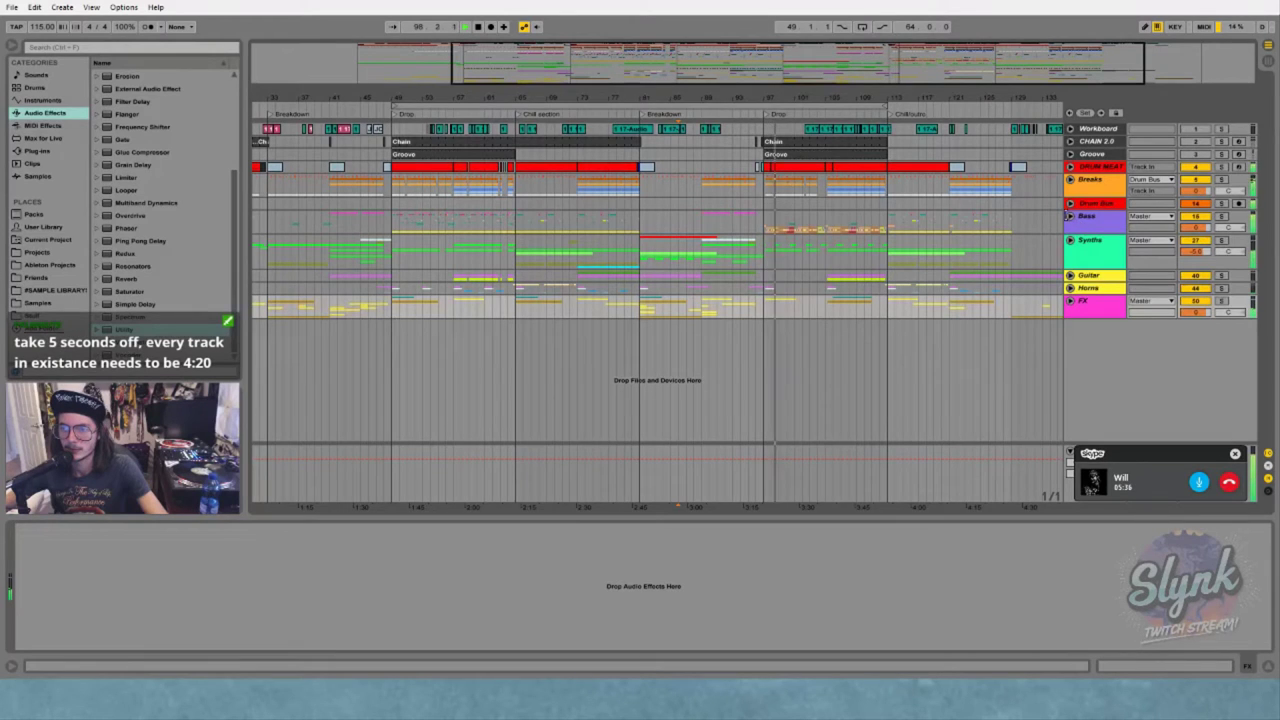
{"action": "key", "text": "minus"}
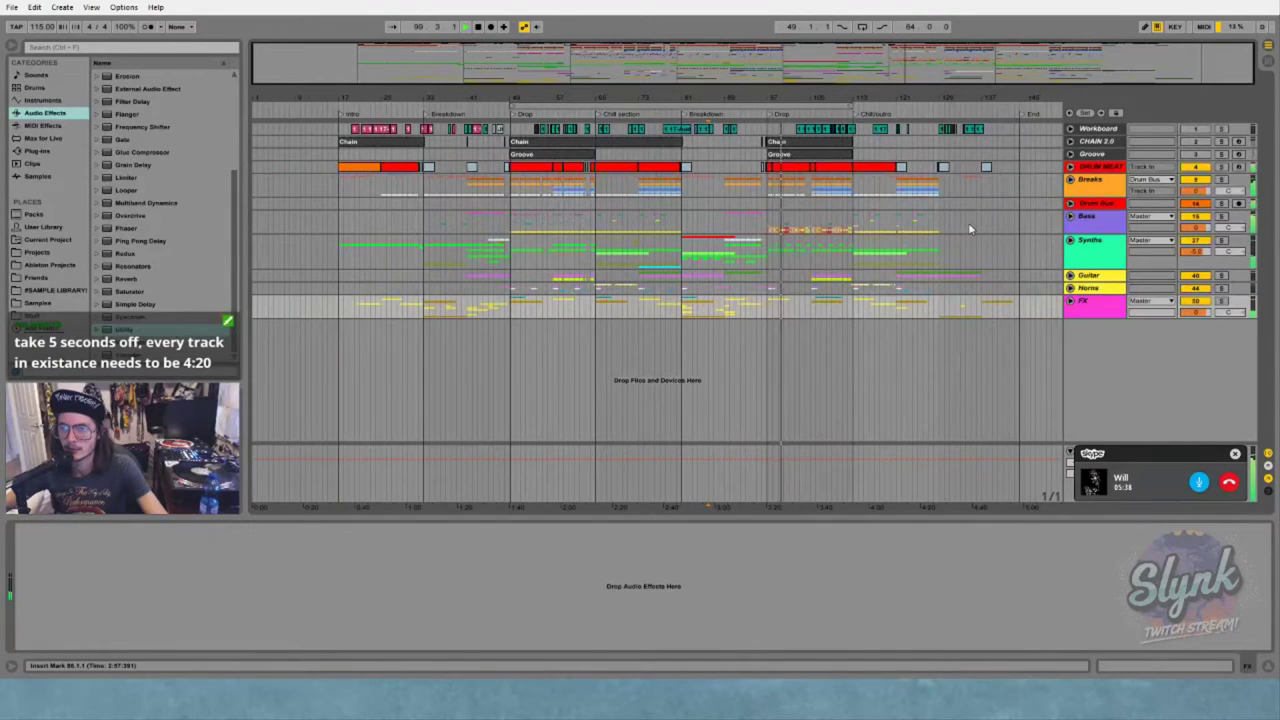
Open the Cosmic Quest V5 (Father Funks having a fiddle) Live Set without saving changes to V4
{"action": "left_click", "coordinate": [12, 7]}
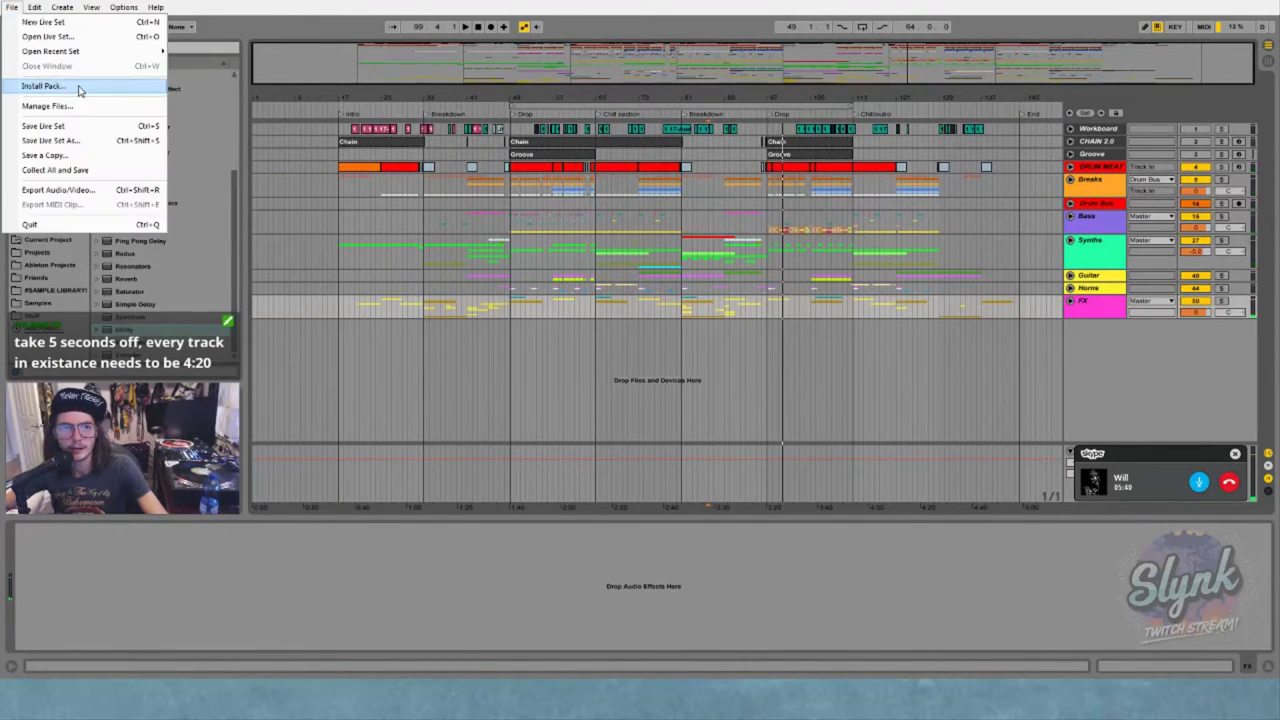
{"action": "left_click", "coordinate": [48, 36]}
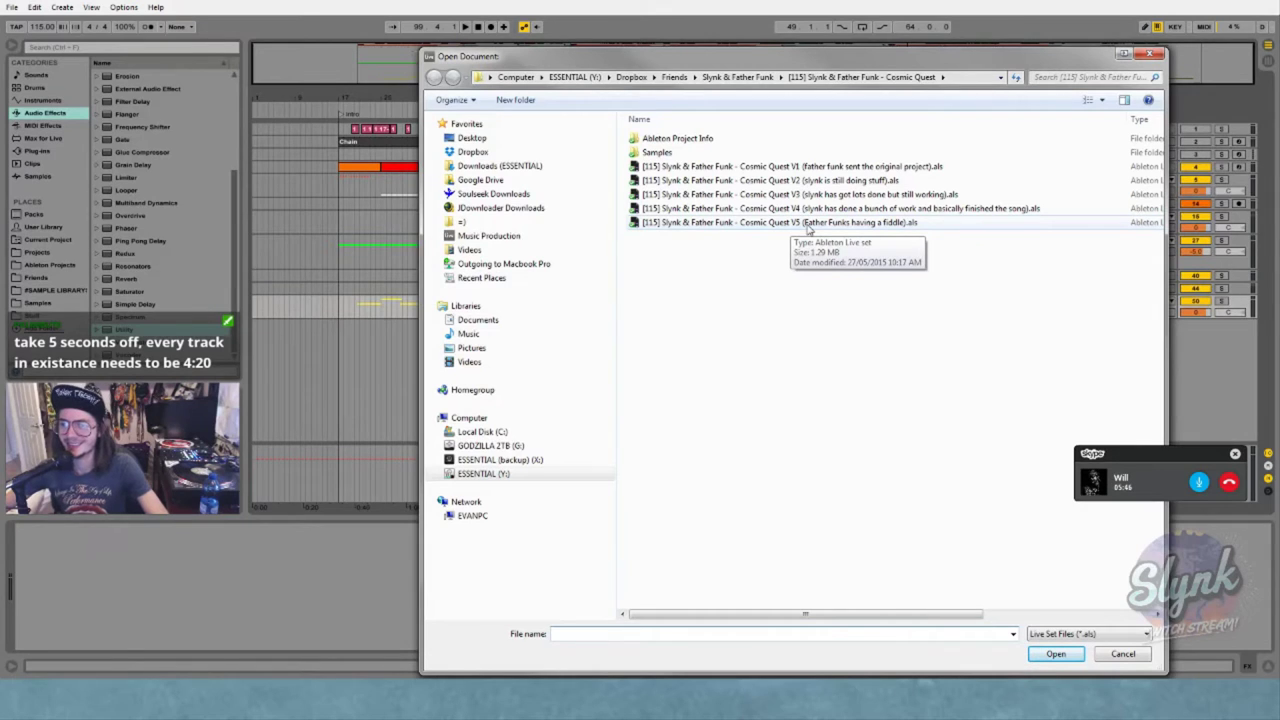
{"action": "double_click", "coordinate": [806, 223]}
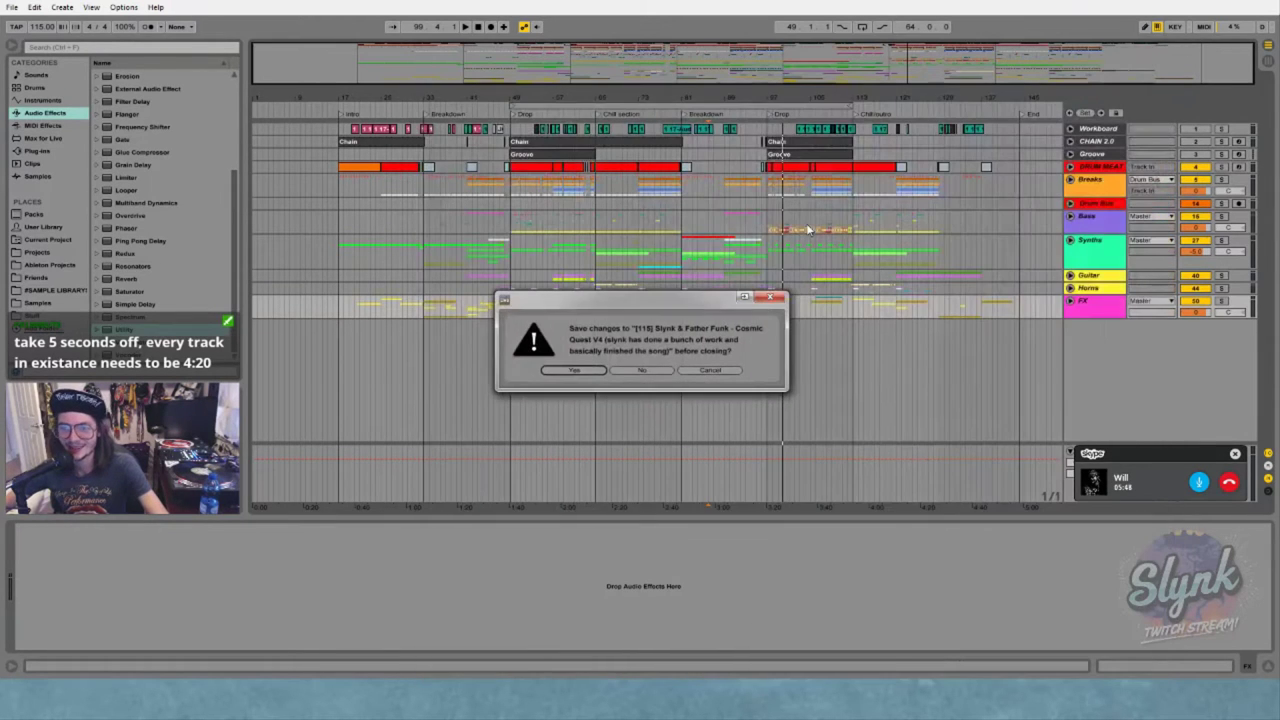
{"action": "left_click", "coordinate": [641, 370]}
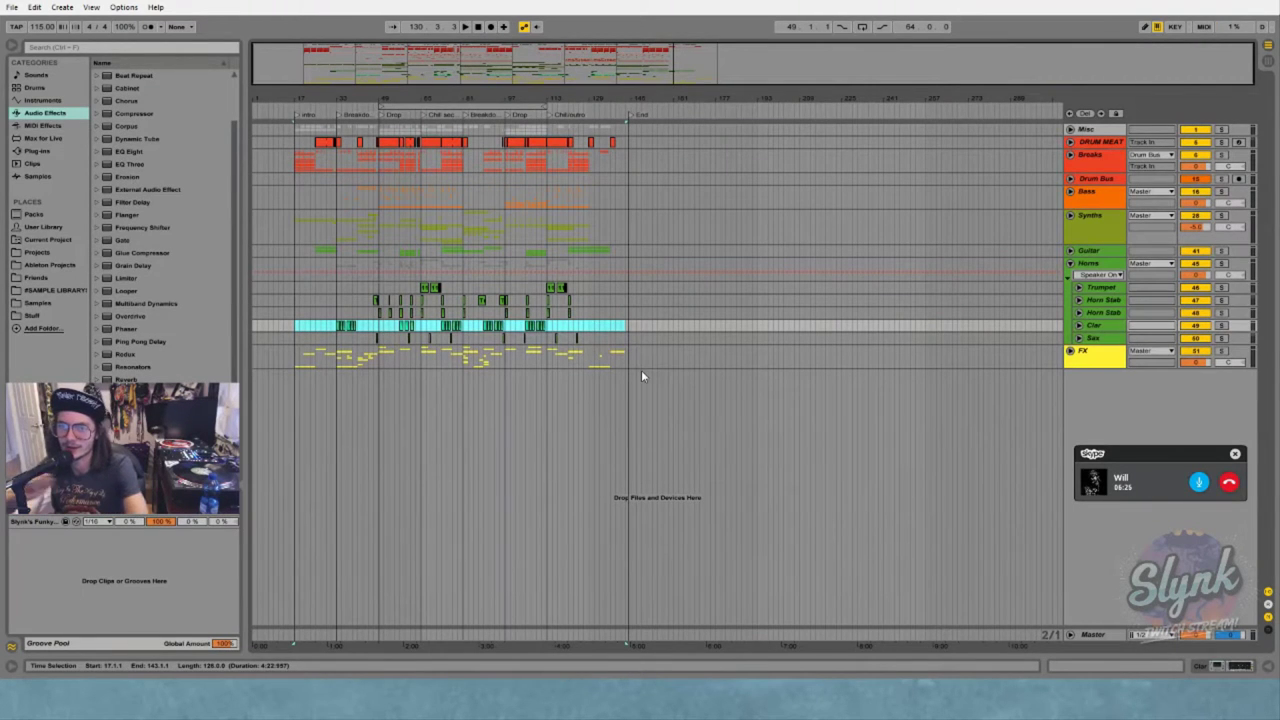
Unfold the Clar track, inspect its clips from the start of the first Breakdown, and fold the track again
{"action": "left_click_drag", "start_coordinate": [357, 97], "coordinate": [357, 175]}
{"action": "left_click_drag", "start_coordinate": [442, 175], "coordinate": [456, 97]}
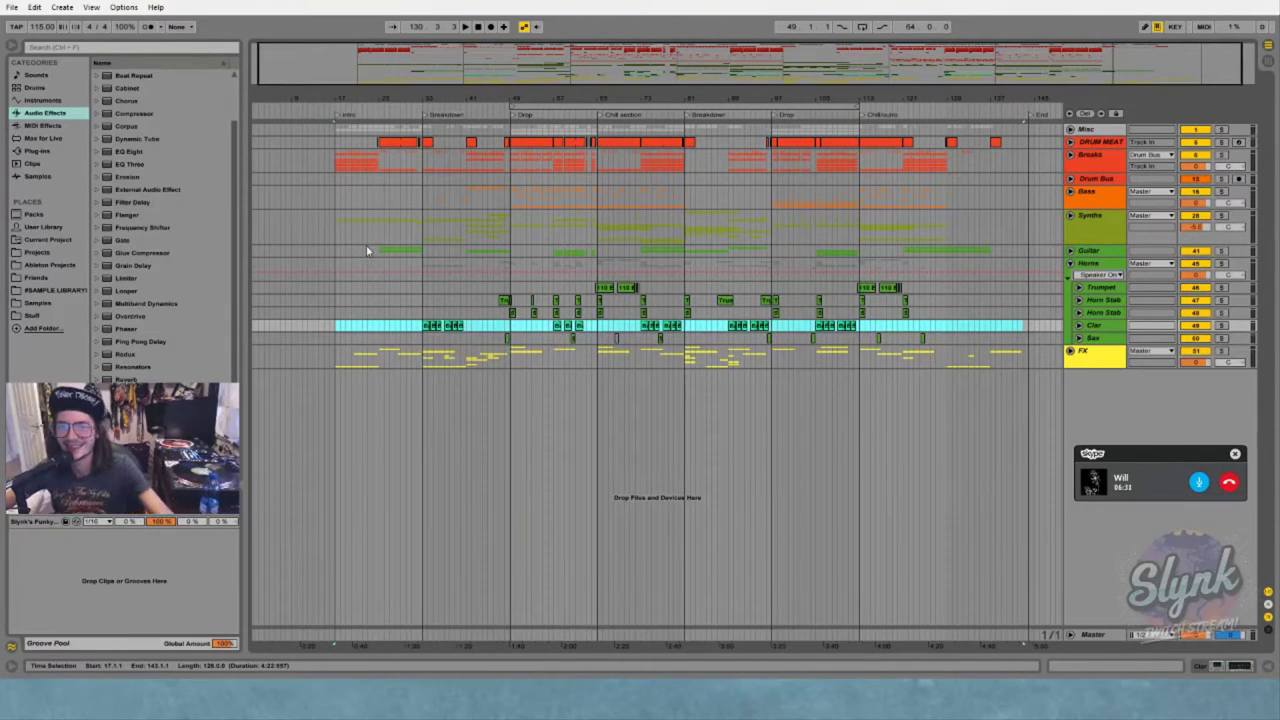
{"action": "left_click", "coordinate": [335, 227]}
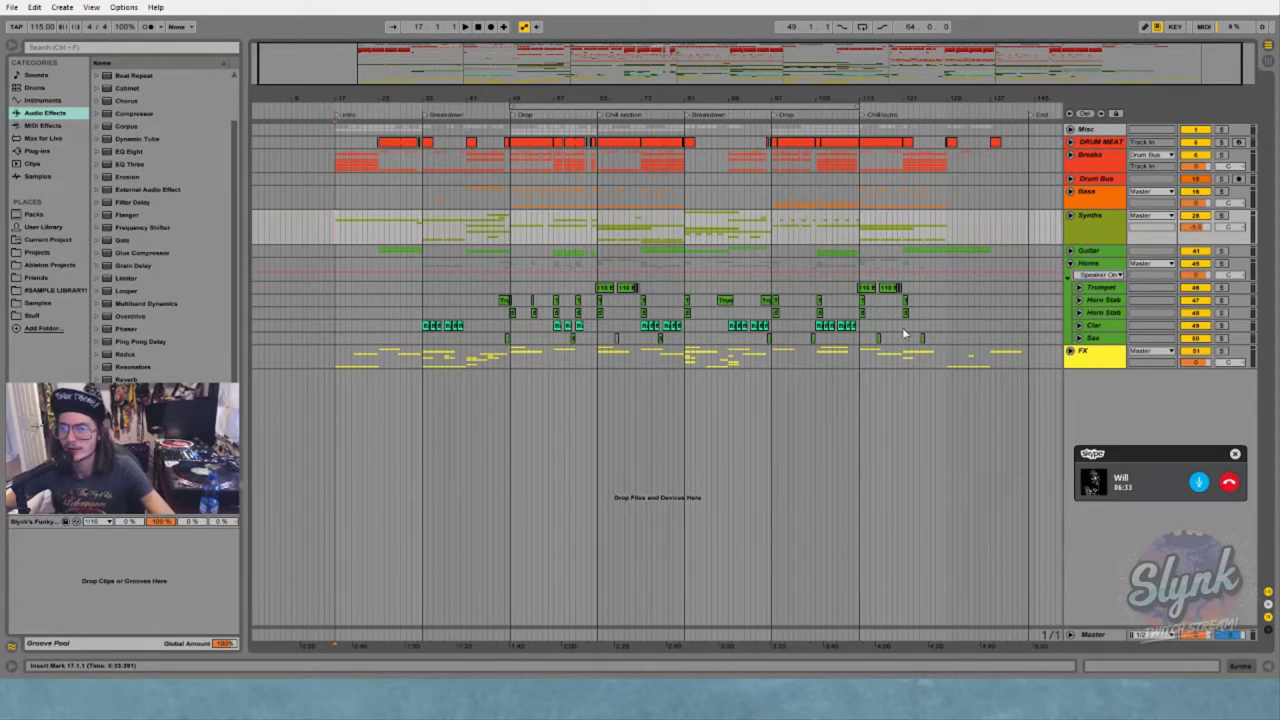
{"action": "left_click", "coordinate": [1078, 326]}
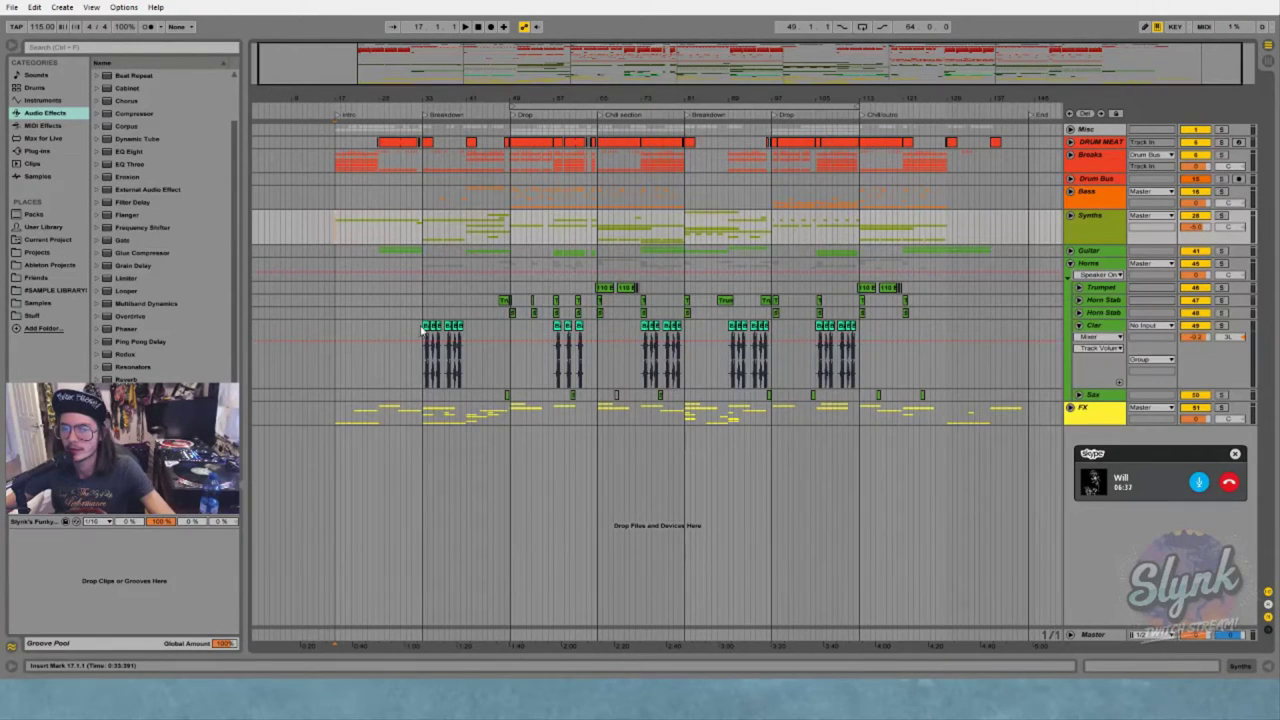
{"action": "left_click", "coordinate": [422, 329]}
{"action": "left_click", "coordinate": [1080, 327]}
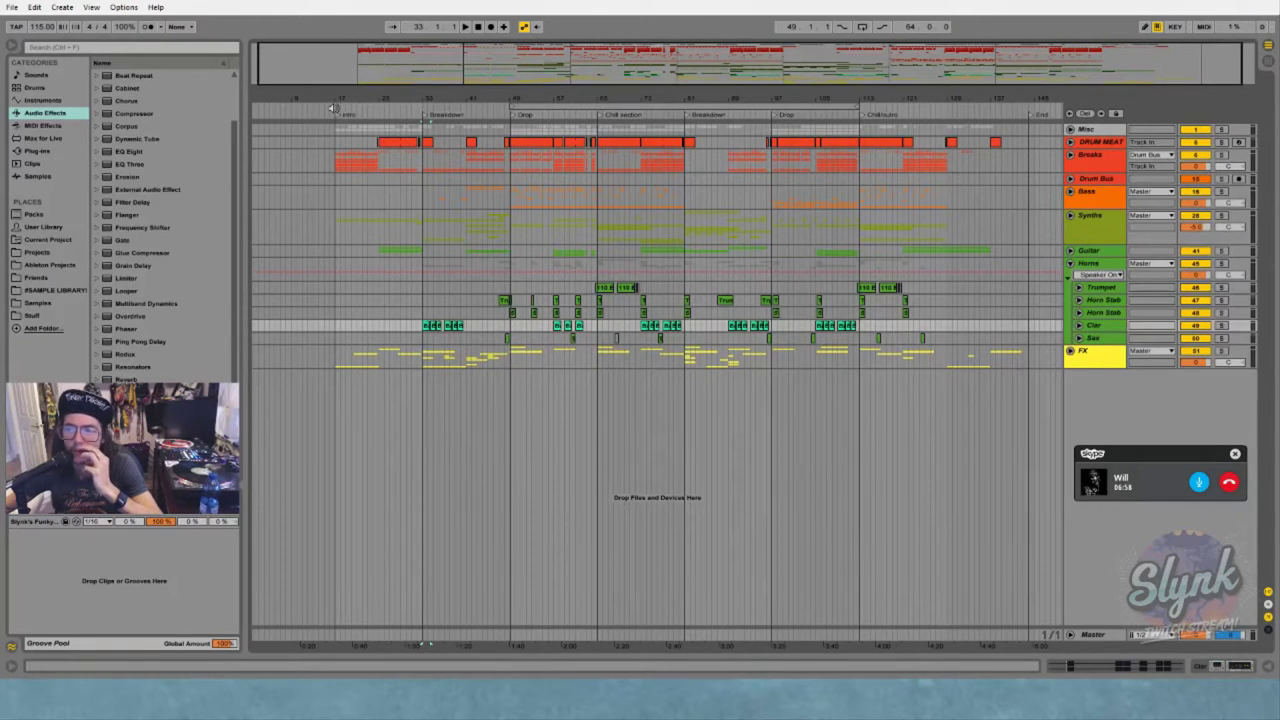
Play the song from the Intro and unfold the FX group to show its individual tracks
{"action": "left_click", "coordinate": [368, 167]}
{"action": "key", "text": "space"}
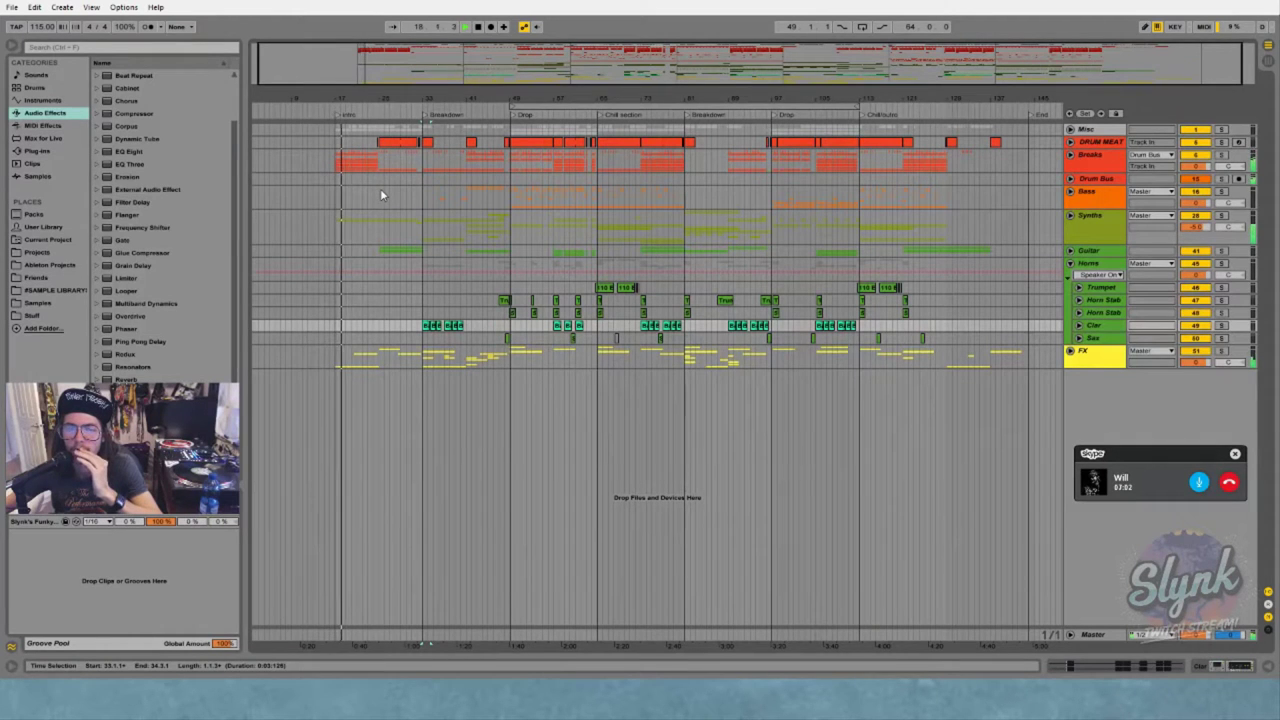
{"action": "left_click", "coordinate": [1070, 351]}
{"action": "left_click", "coordinate": [740, 399]}
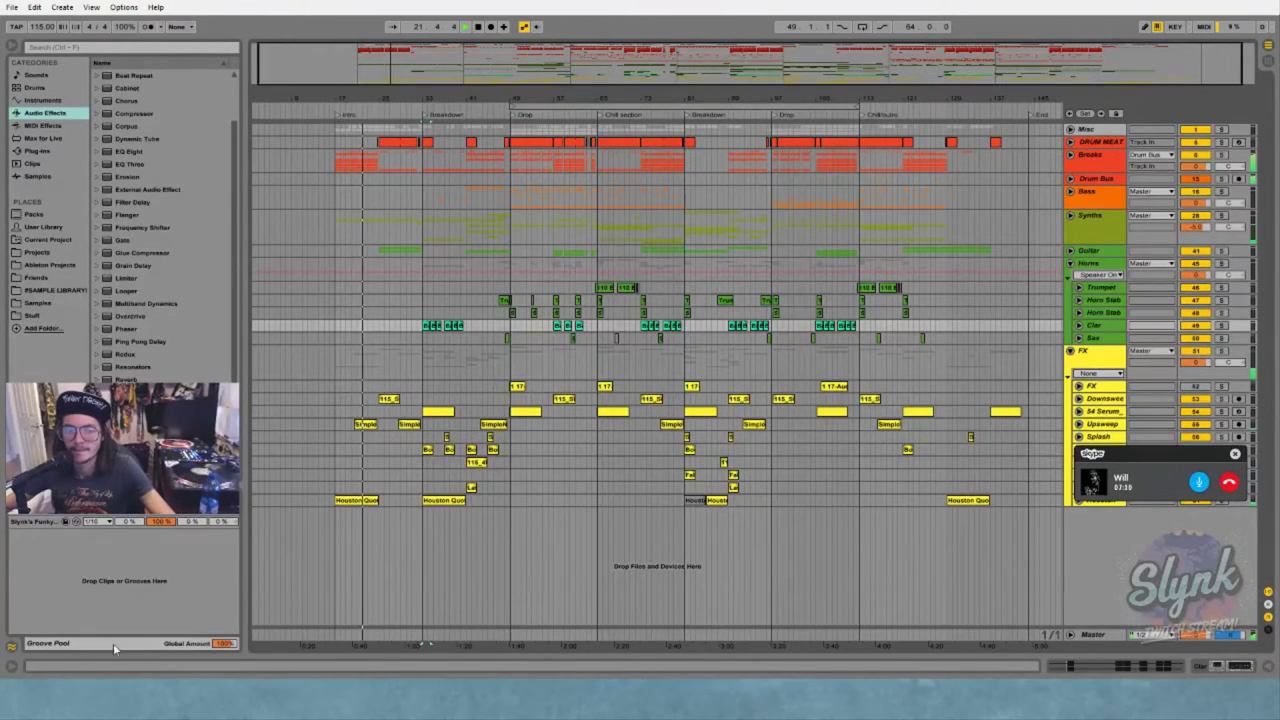
Hide the info view and show the Master track's device chain with its Glue Compressor
{"action": "left_click", "coordinate": [9, 668]}
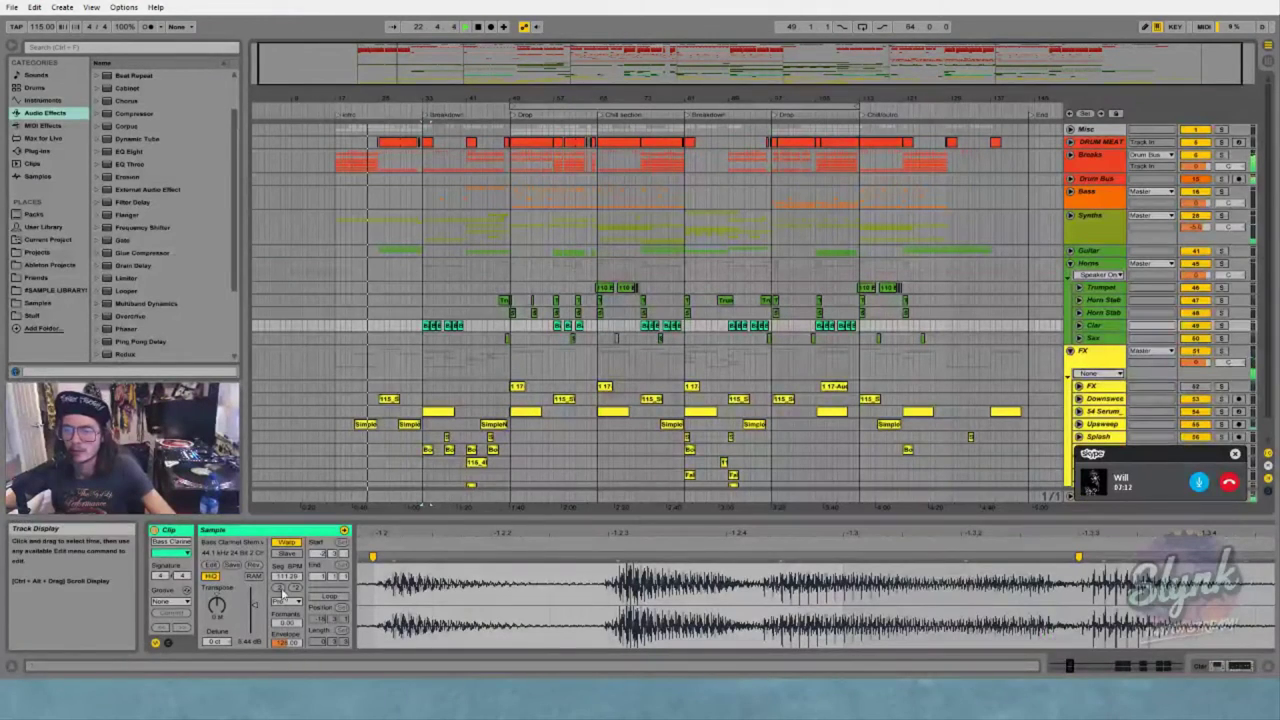
{"action": "left_click", "coordinate": [10, 670]}
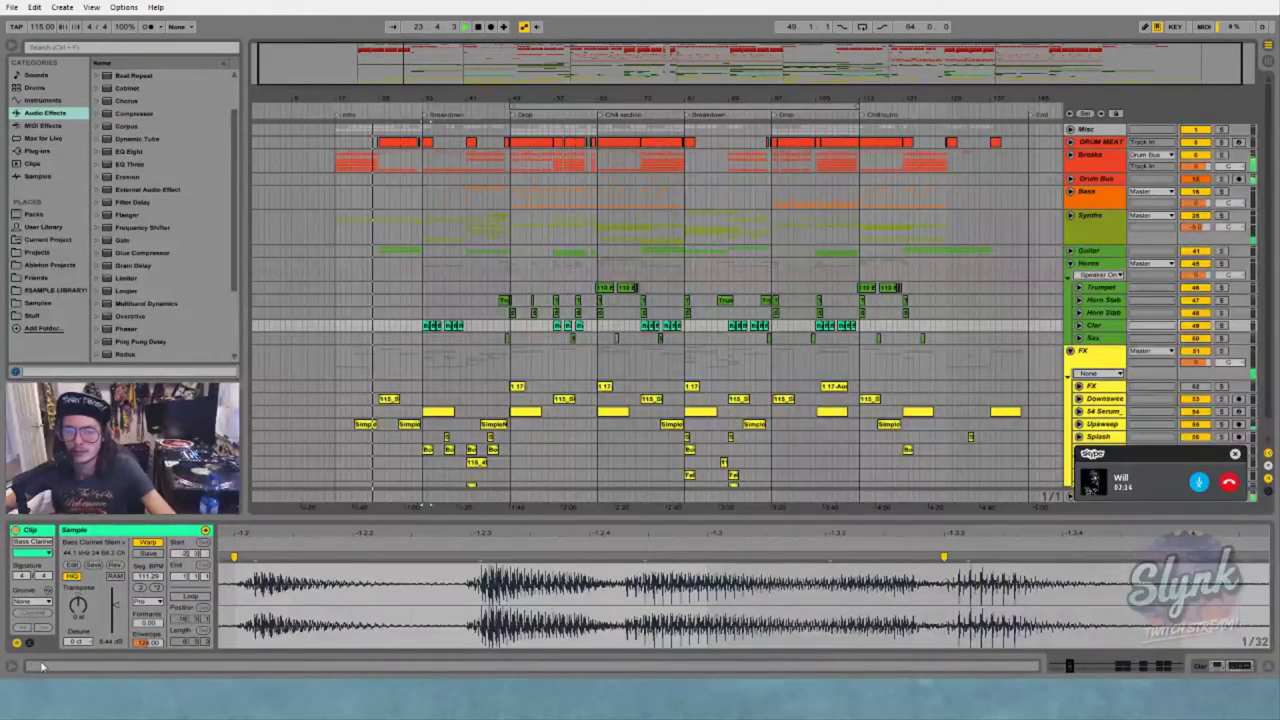
{"action": "left_click", "coordinate": [9, 668]}
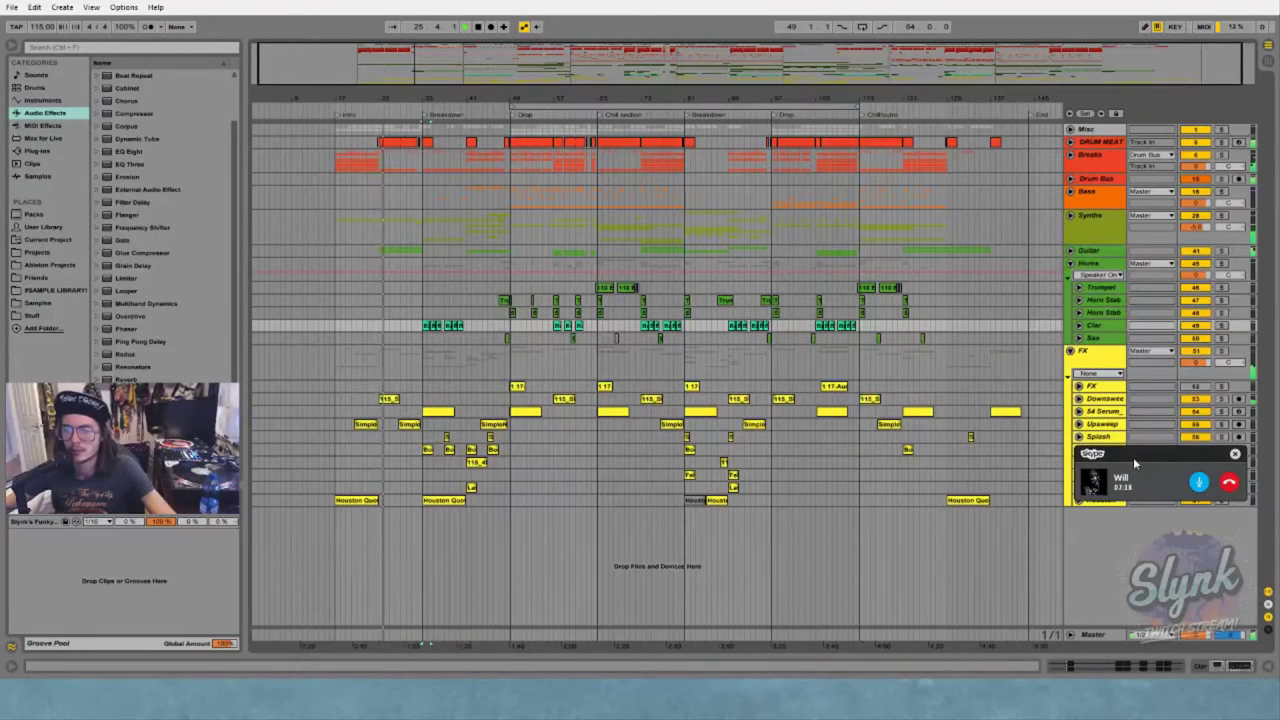
{"action": "double_click", "coordinate": [1092, 635]}
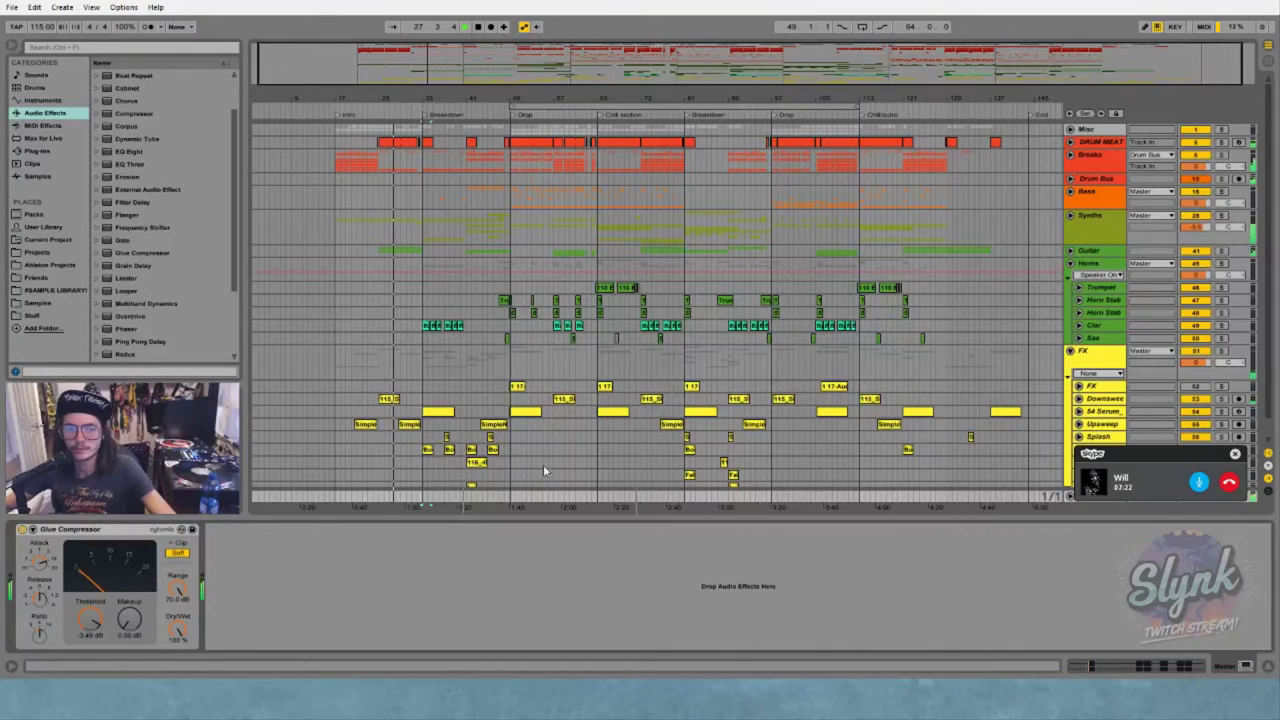
Move the floating Skype call window clear of the track headers and unfold the Houston track in the FX group
{"action": "left_click_drag", "start_coordinate": [1155, 467], "coordinate": [103, 52]}
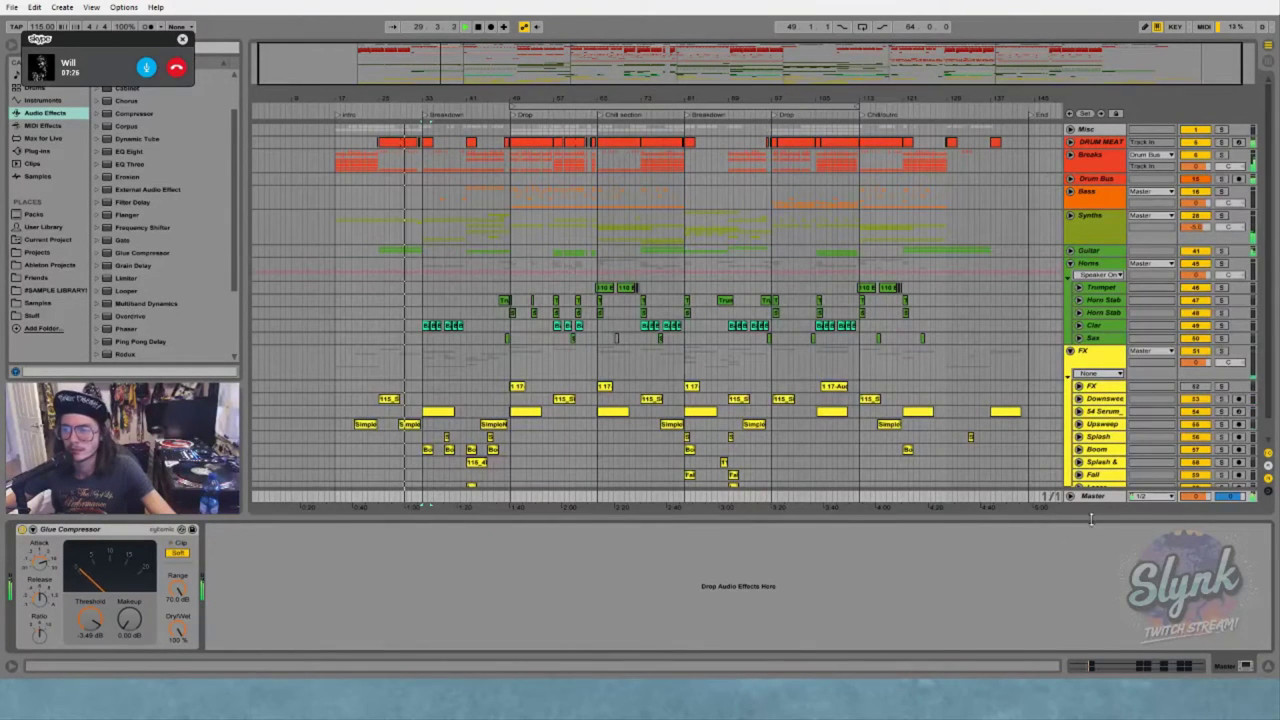
{"action": "left_click", "coordinate": [1040, 449]}
{"action": "scroll", "coordinate": [1040, 449], "scroll_direction": "down", "scroll_amount": 1}
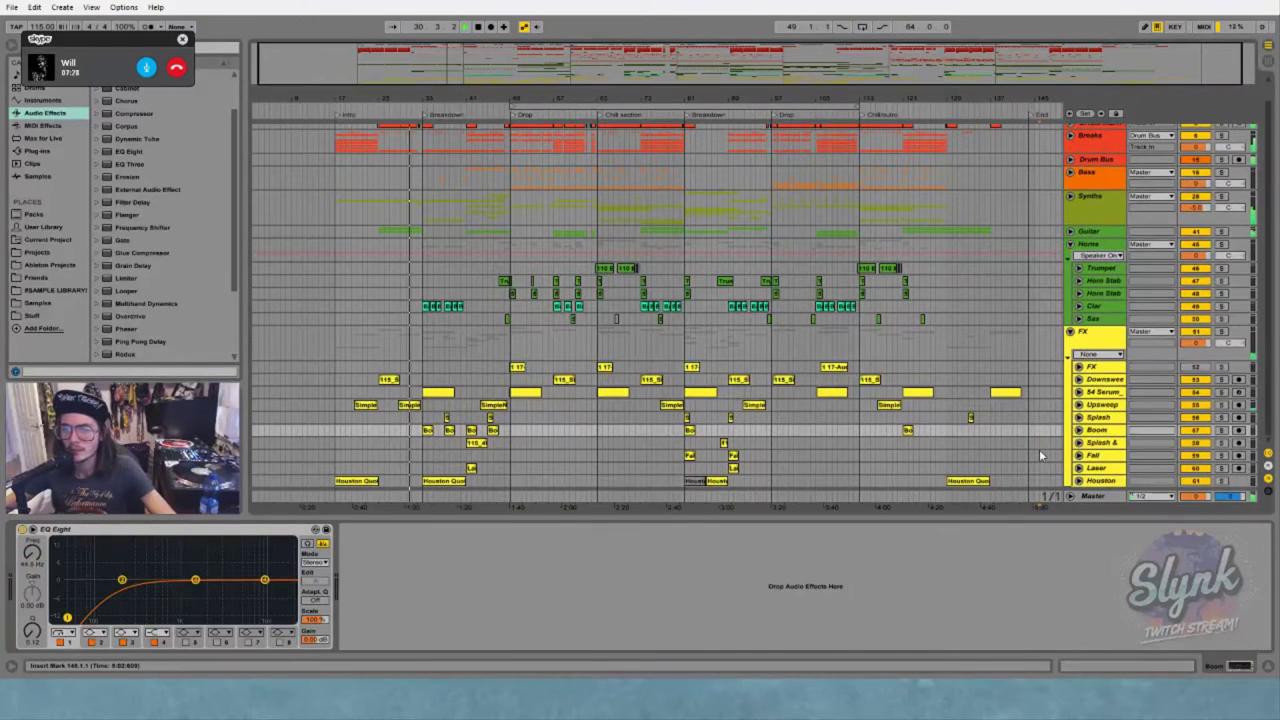
{"action": "scroll", "coordinate": [1030, 465], "scroll_direction": "down", "scroll_amount": 2}
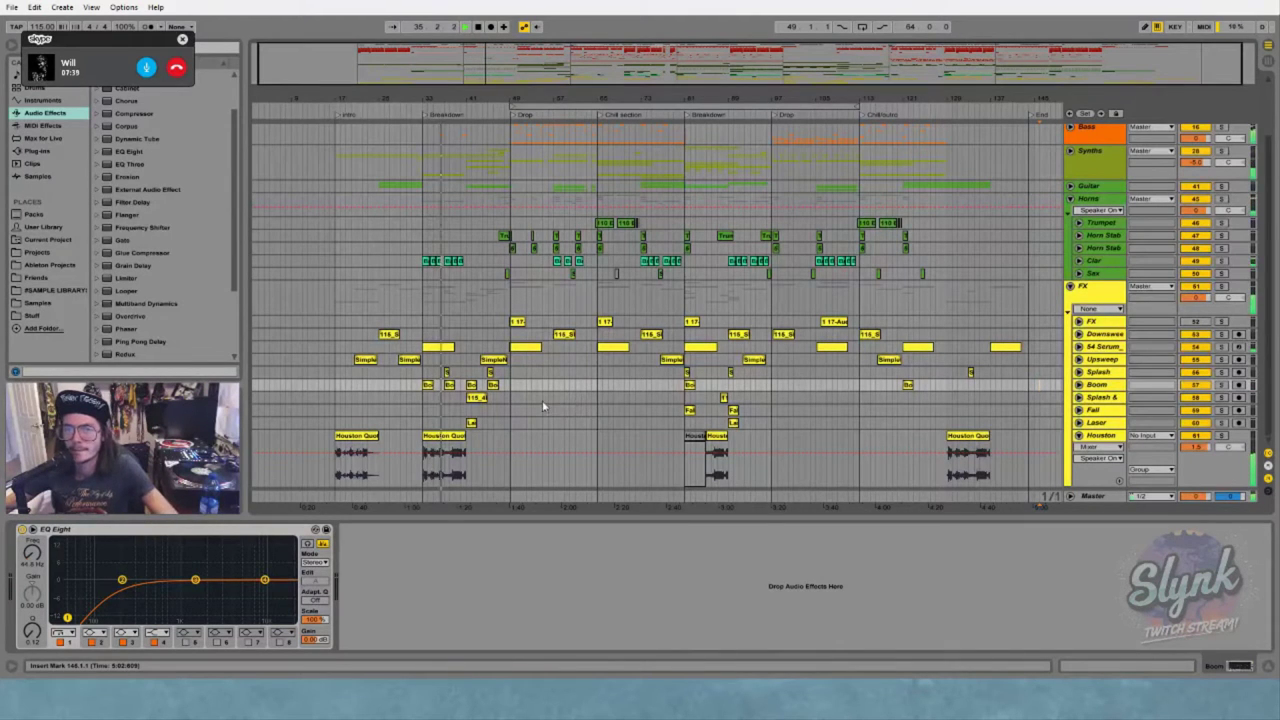
Stop playback, unfold the Clar track around the first Breakdown, and show its device chain
{"action": "left_click", "coordinate": [425, 276]}
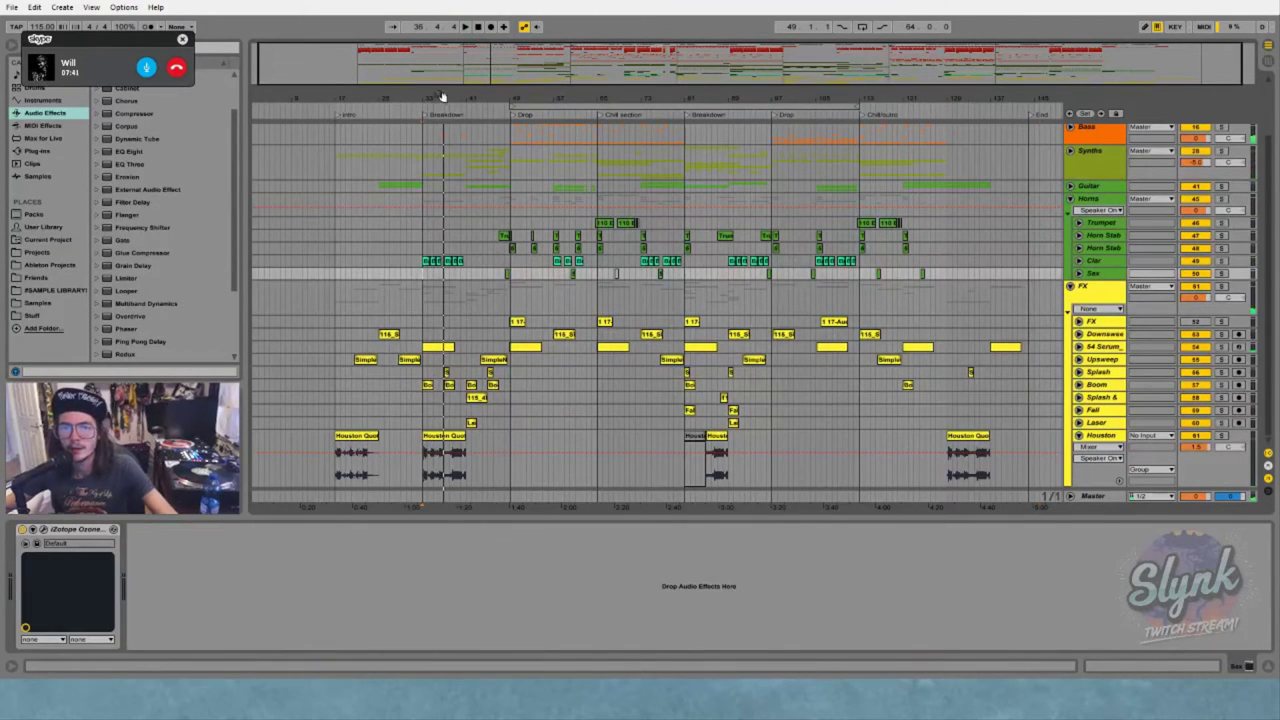
{"action": "left_click_drag", "start_coordinate": [443, 97], "coordinate": [495, 205]}
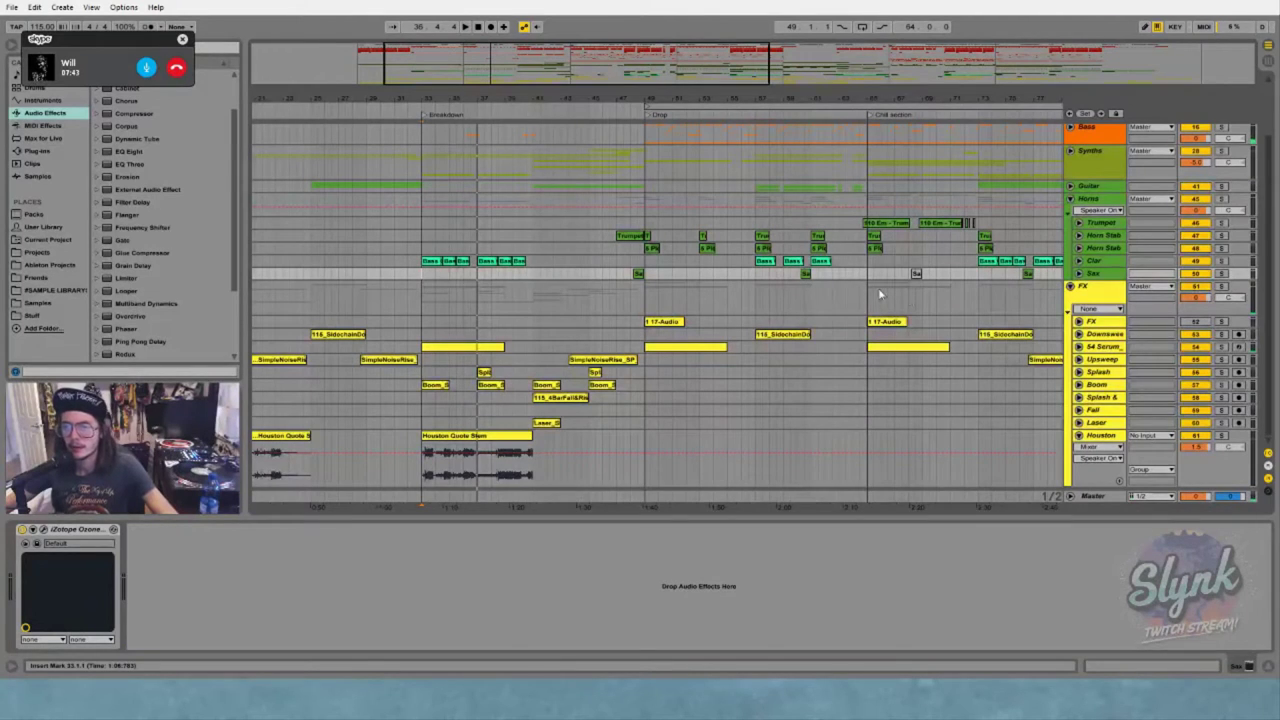
{"action": "left_click", "coordinate": [1079, 261]}
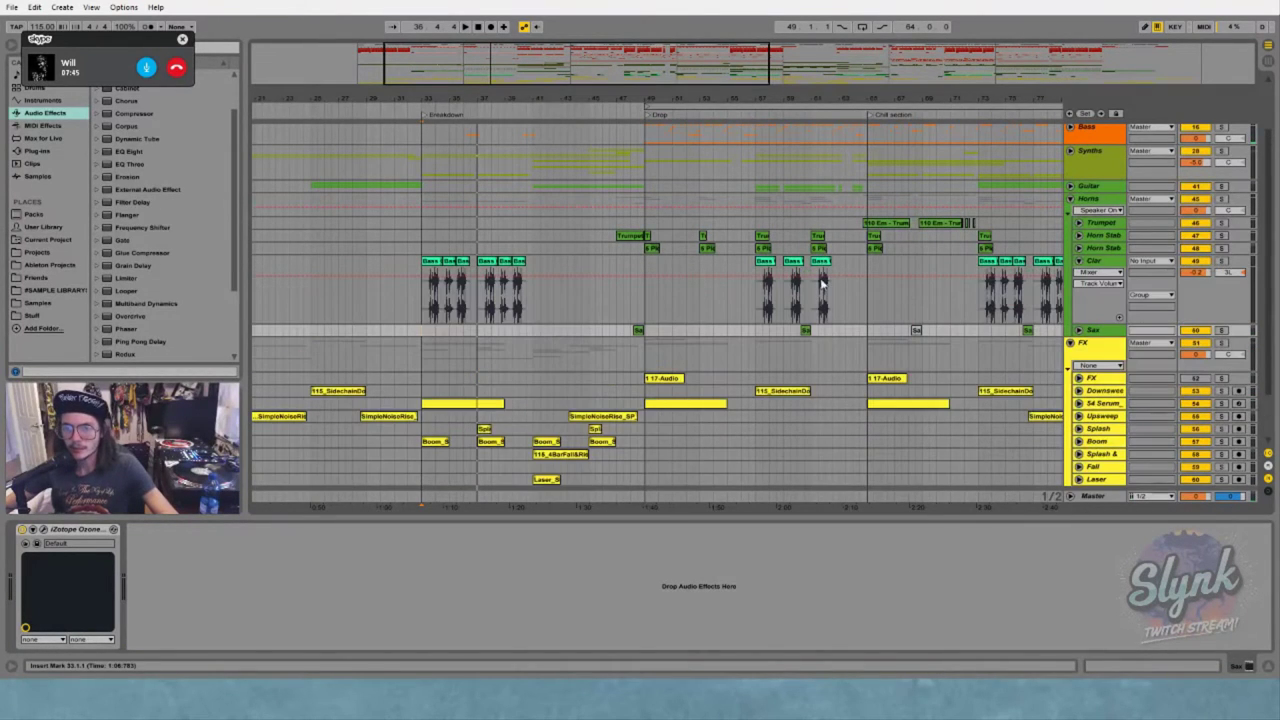
{"action": "left_click", "coordinate": [432, 307]}
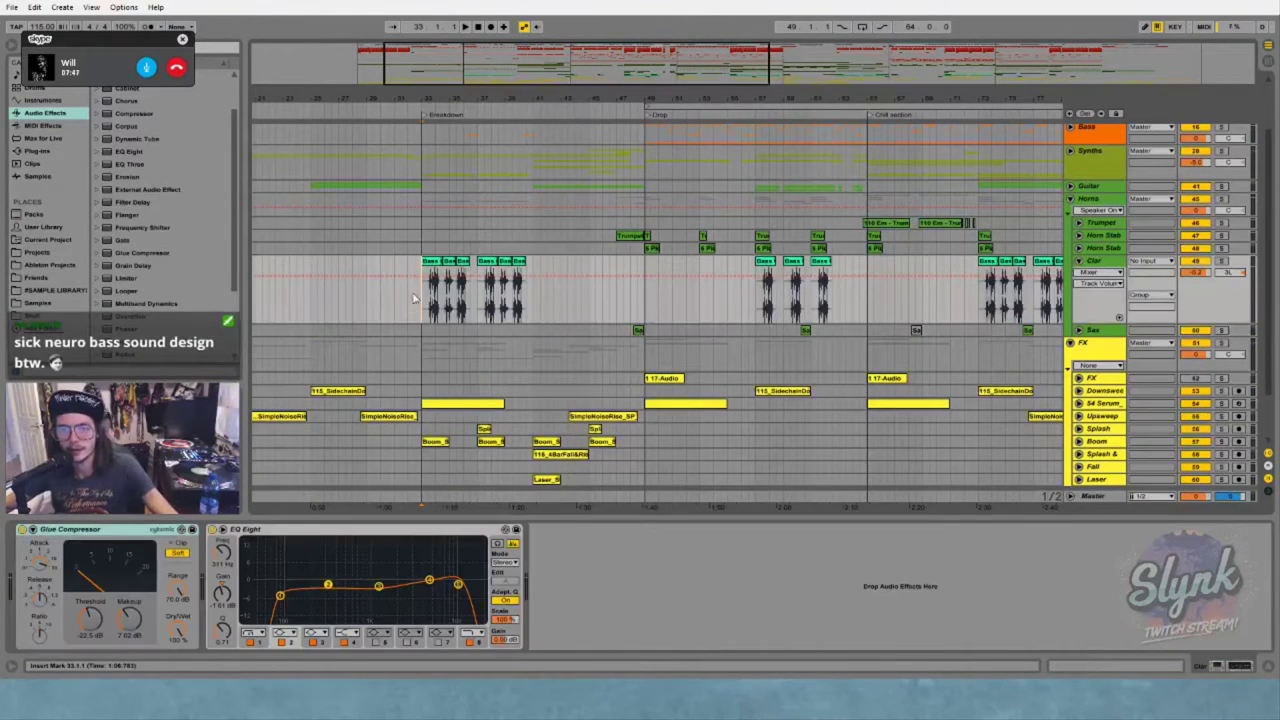
Play the song from just before the first Breakdown to hear the Clar clips, and stop playback
{"action": "left_click", "coordinate": [398, 303]}
{"action": "scroll", "coordinate": [398, 303], "scroll_direction": "up", "scroll_amount": 2}
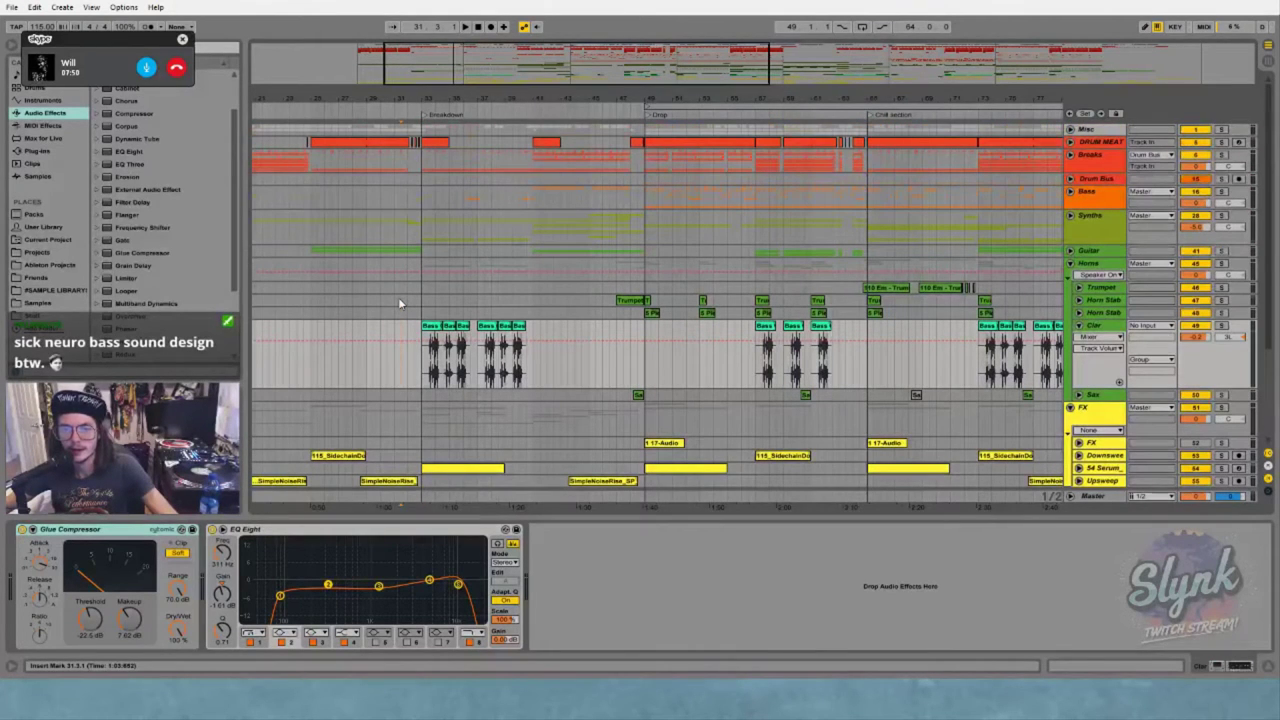
{"action": "left_click", "coordinate": [408, 368]}
{"action": "key", "text": "space"}
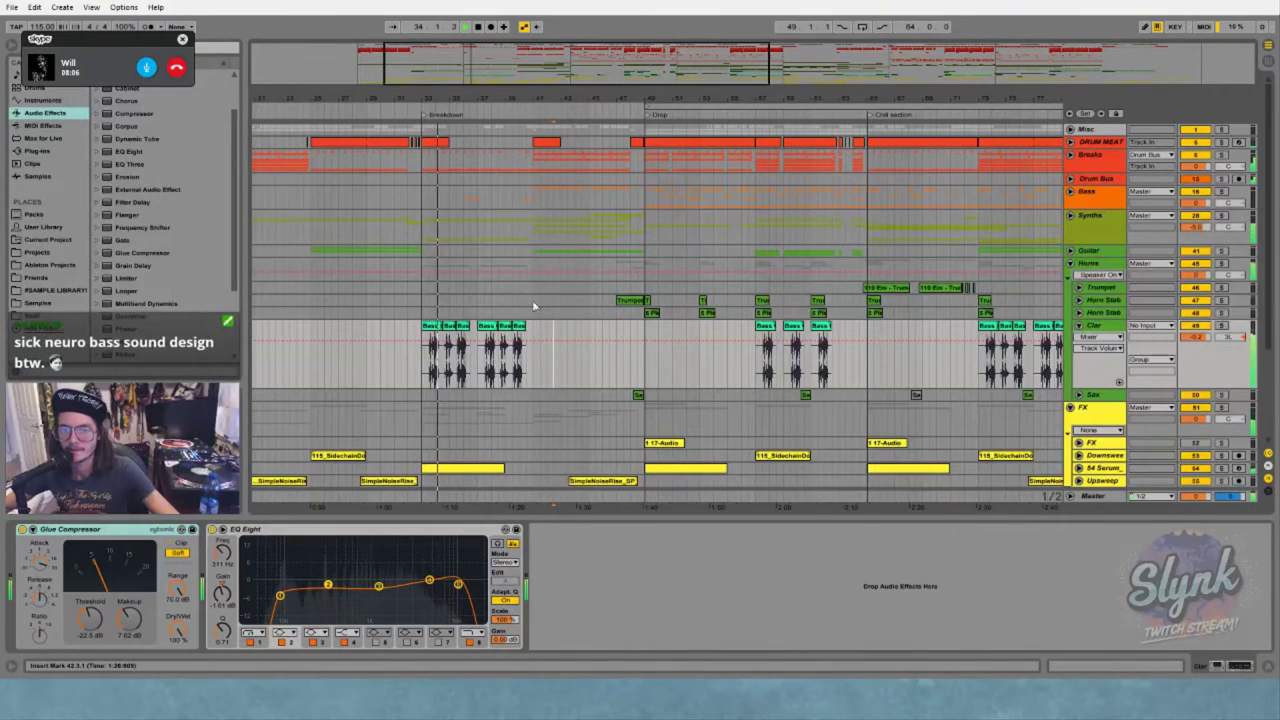
{"action": "left_click_drag", "start_coordinate": [490, 96], "coordinate": [490, 140]}
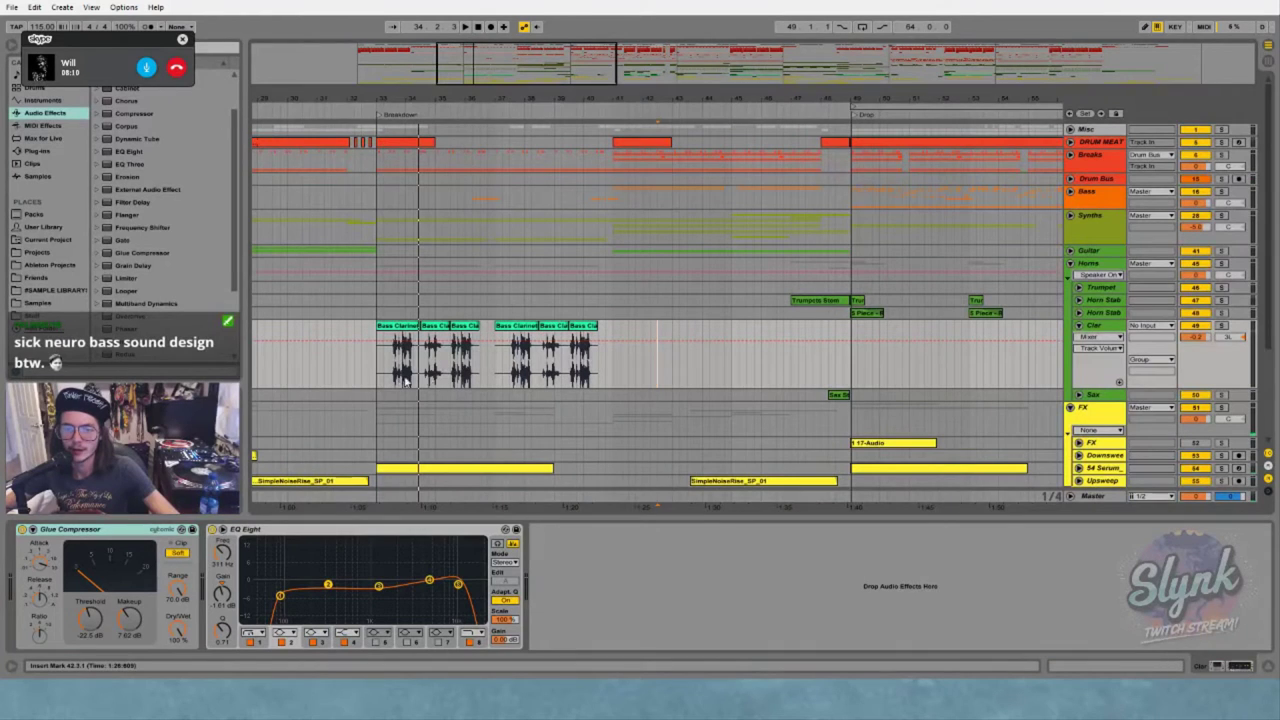
{"action": "left_click", "coordinate": [648, 367]}
Deactivate the Houston Quote Stem clip in the first Breakdown
{"action": "scroll", "coordinate": [582, 270], "scroll_direction": "down", "scroll_amount": 1}
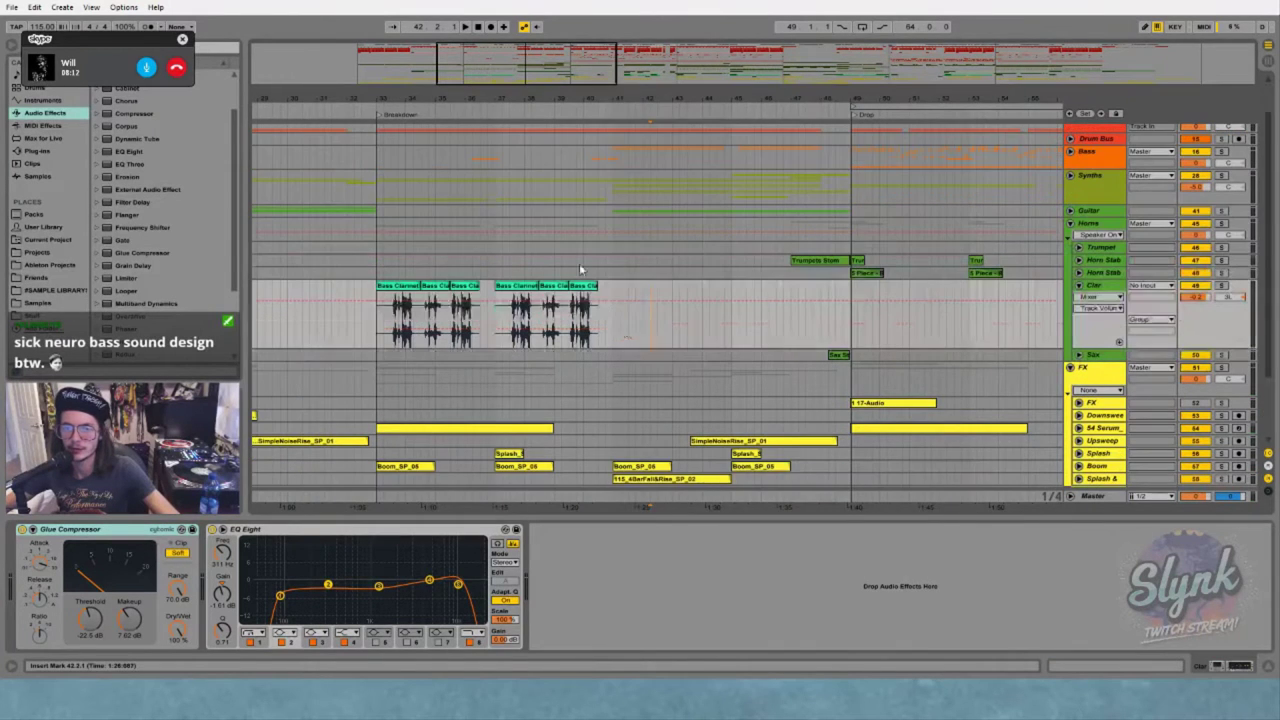
{"action": "left_click_drag", "start_coordinate": [552, 99], "coordinate": [552, 70]}
{"action": "left_click", "coordinate": [603, 328]}
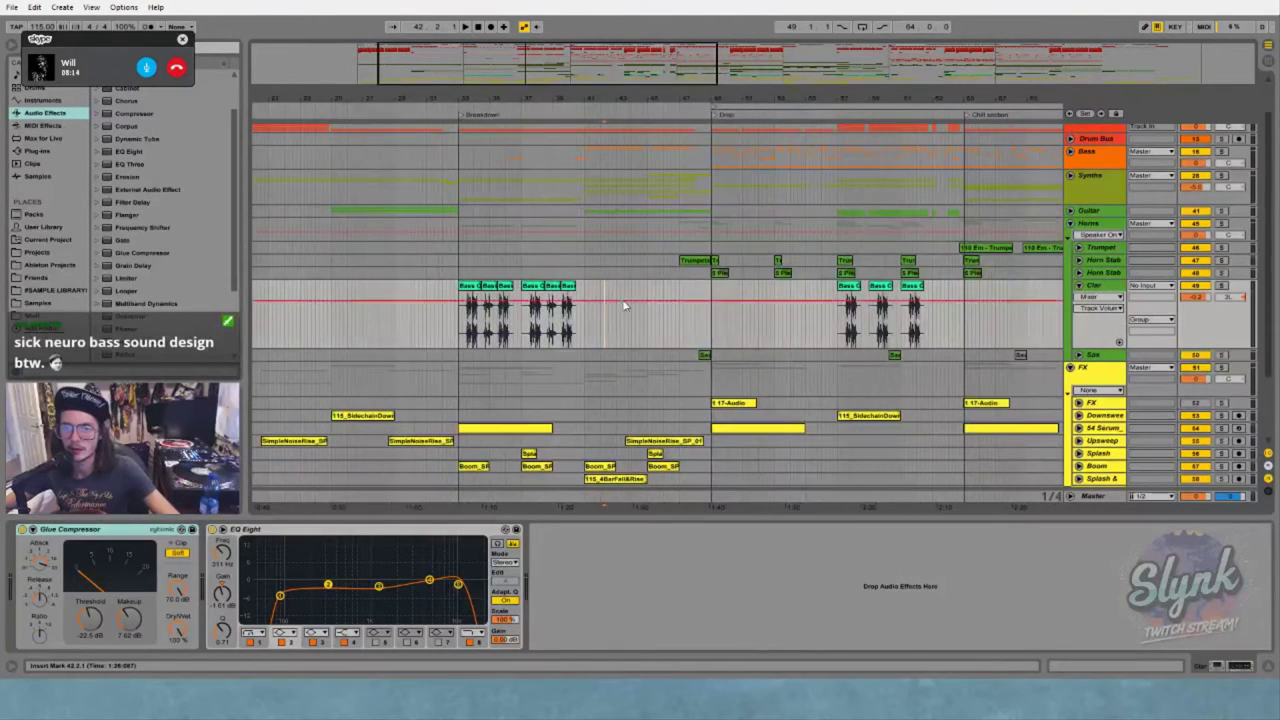
{"action": "scroll", "coordinate": [601, 328], "scroll_direction": "up", "scroll_amount": 2}
{"action": "scroll", "coordinate": [595, 338], "scroll_direction": "down", "scroll_amount": 3}
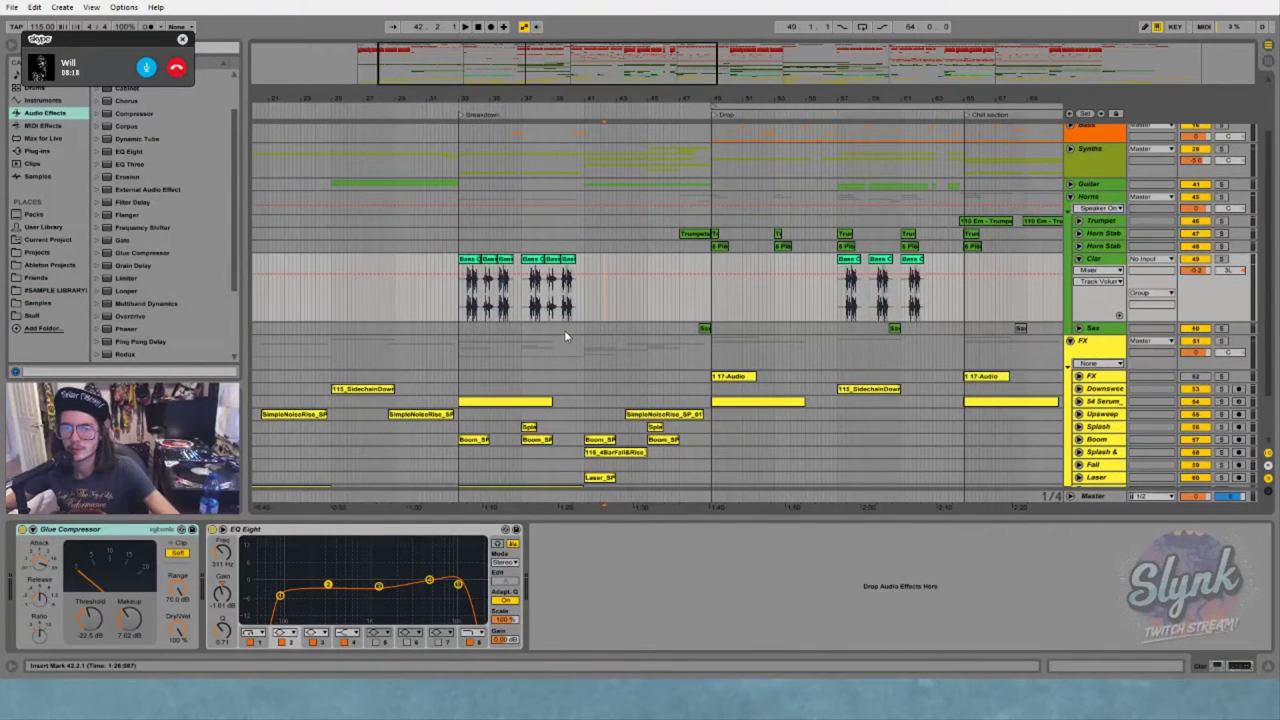
{"action": "scroll", "coordinate": [564, 332], "scroll_direction": "down", "scroll_amount": 2}
{"action": "left_click", "coordinate": [462, 436]}
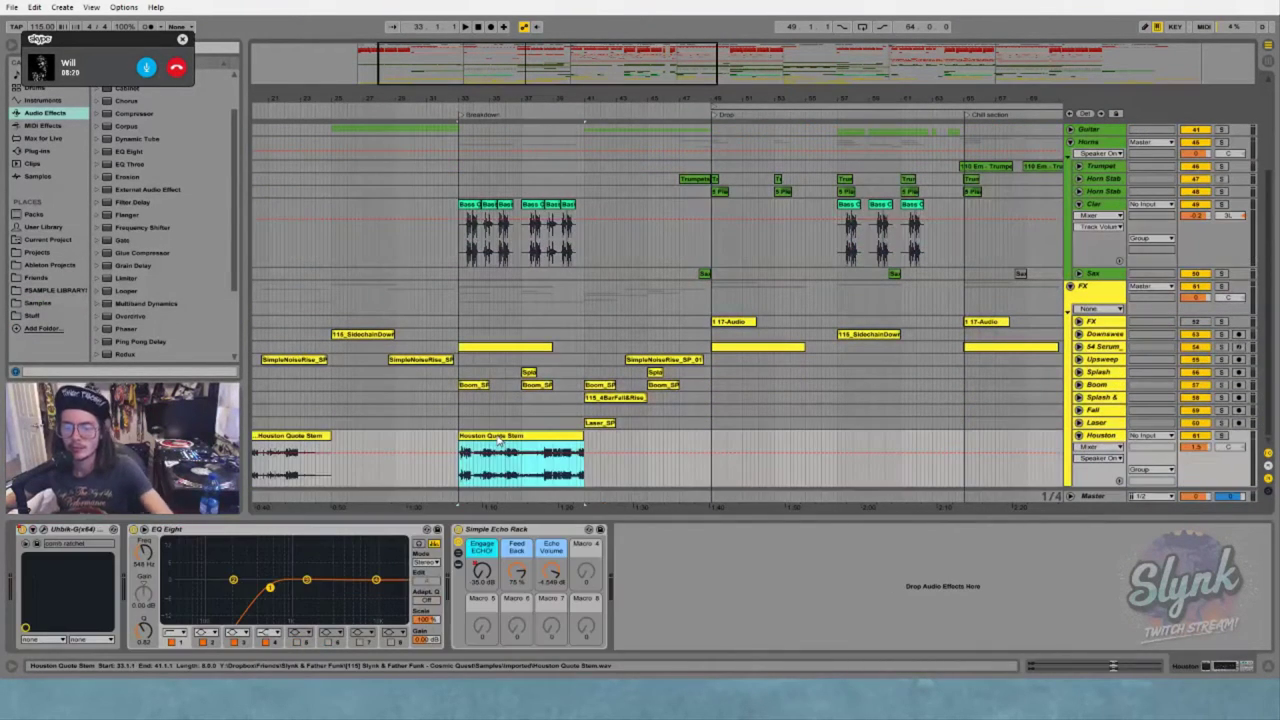
{"action": "key", "text": "0"}
Play from bar 31.4 into the first Breakdown to hear it without the Houston quote, and stop playback
{"action": "left_click", "coordinate": [437, 418]}
{"action": "key", "text": "space"}
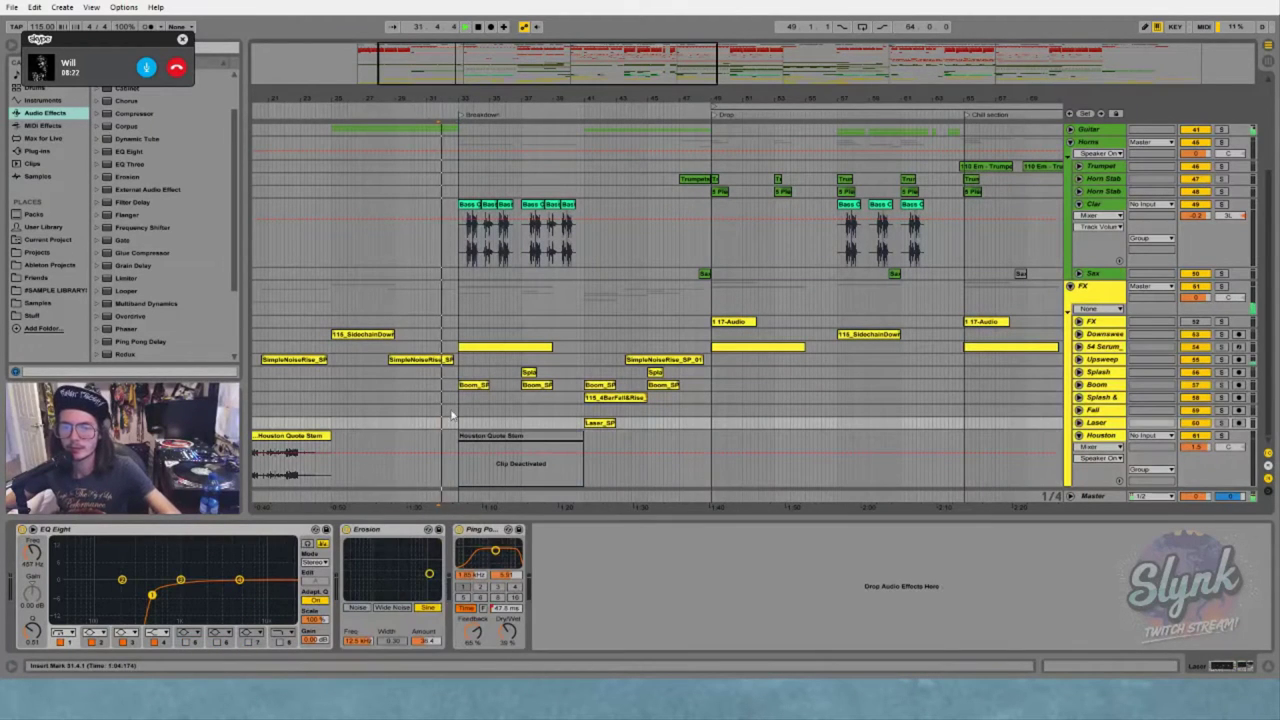
{"action": "left_click", "coordinate": [577, 324]}
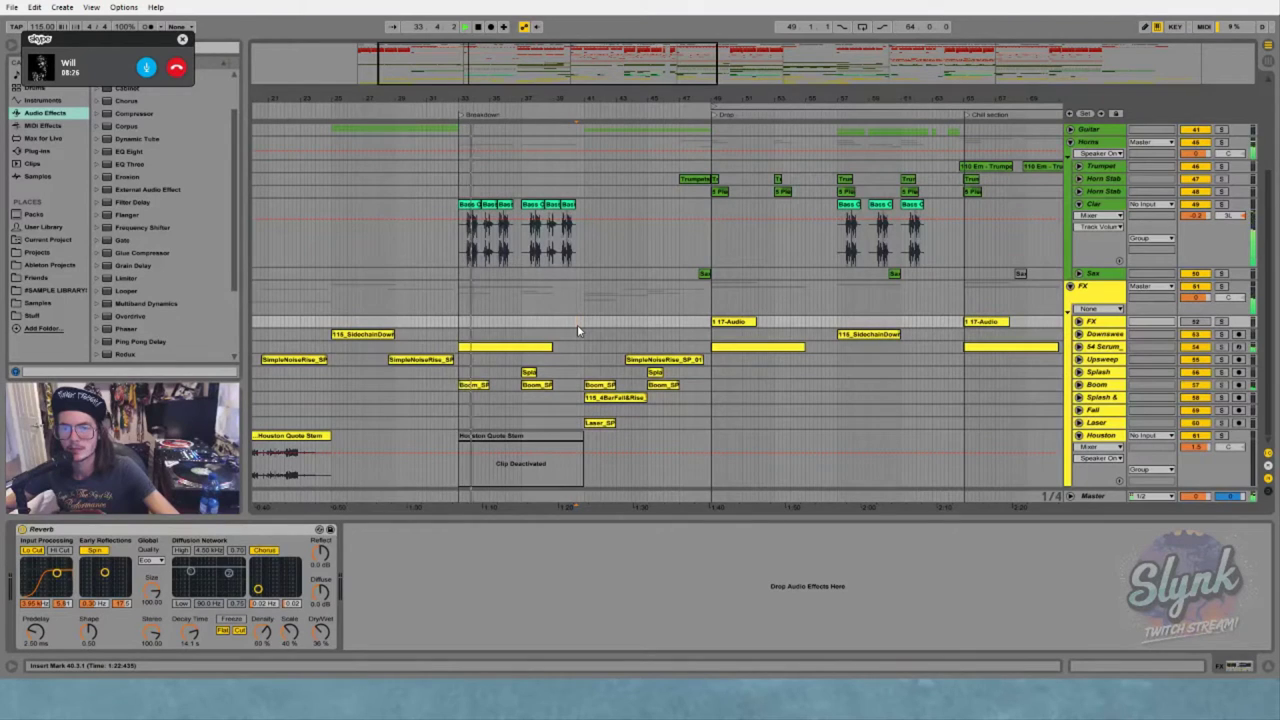
{"action": "key", "text": "space"}
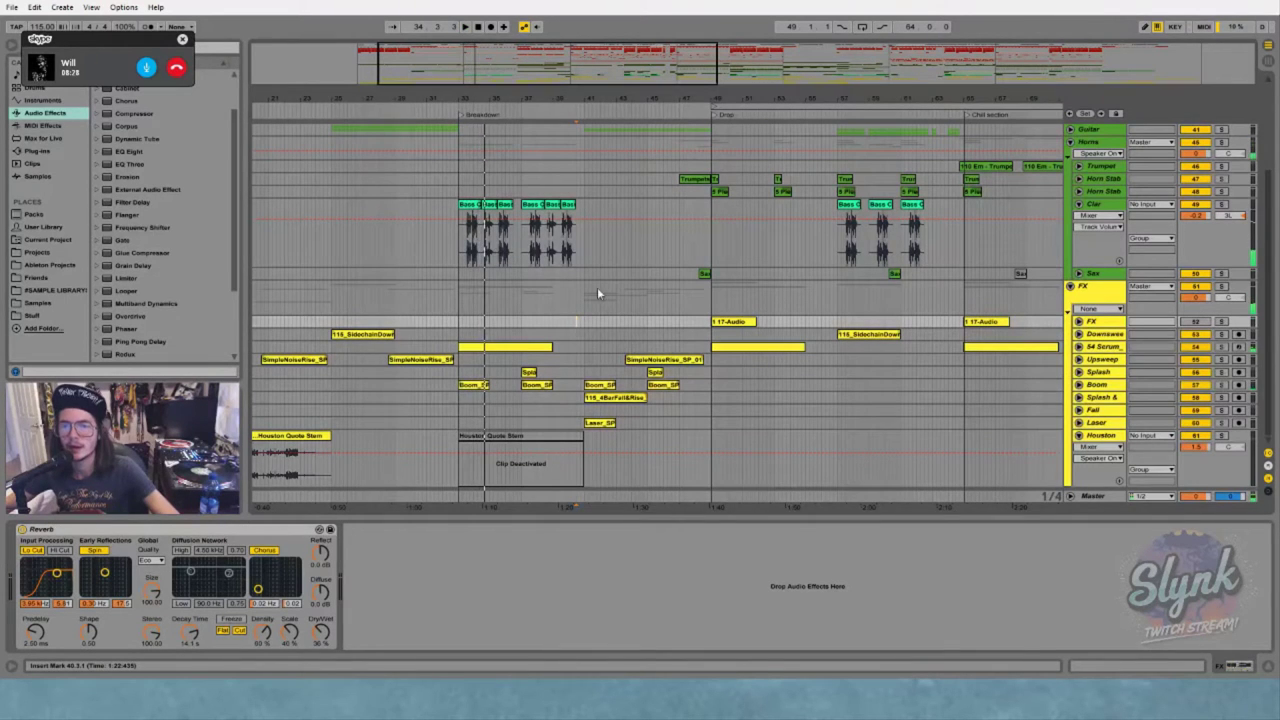
Insert a new audio track in the Horns group and place it below the Sax track
{"action": "left_click", "coordinate": [598, 256]}
{"action": "scroll", "coordinate": [598, 256], "scroll_direction": "up", "scroll_amount": 3}
{"action": "scroll", "coordinate": [598, 263], "scroll_direction": "down", "scroll_amount": 3}
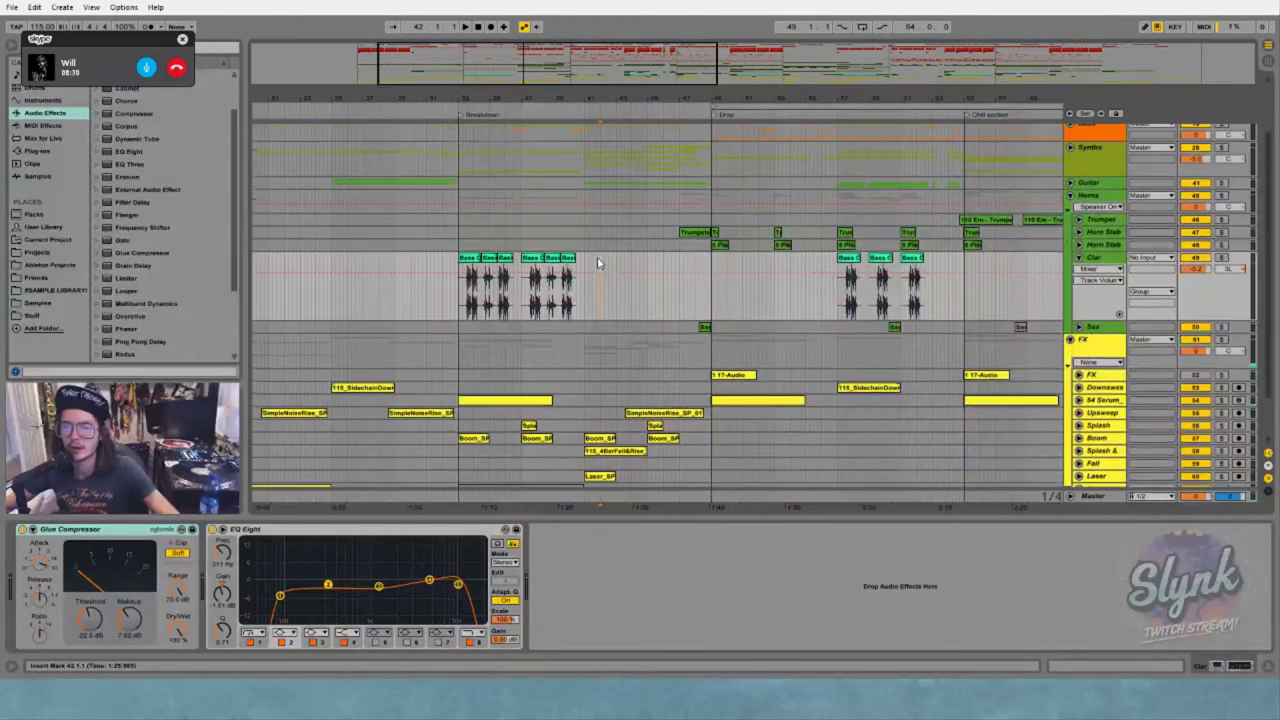
{"action": "scroll", "coordinate": [598, 263], "scroll_direction": "up", "scroll_amount": 1}
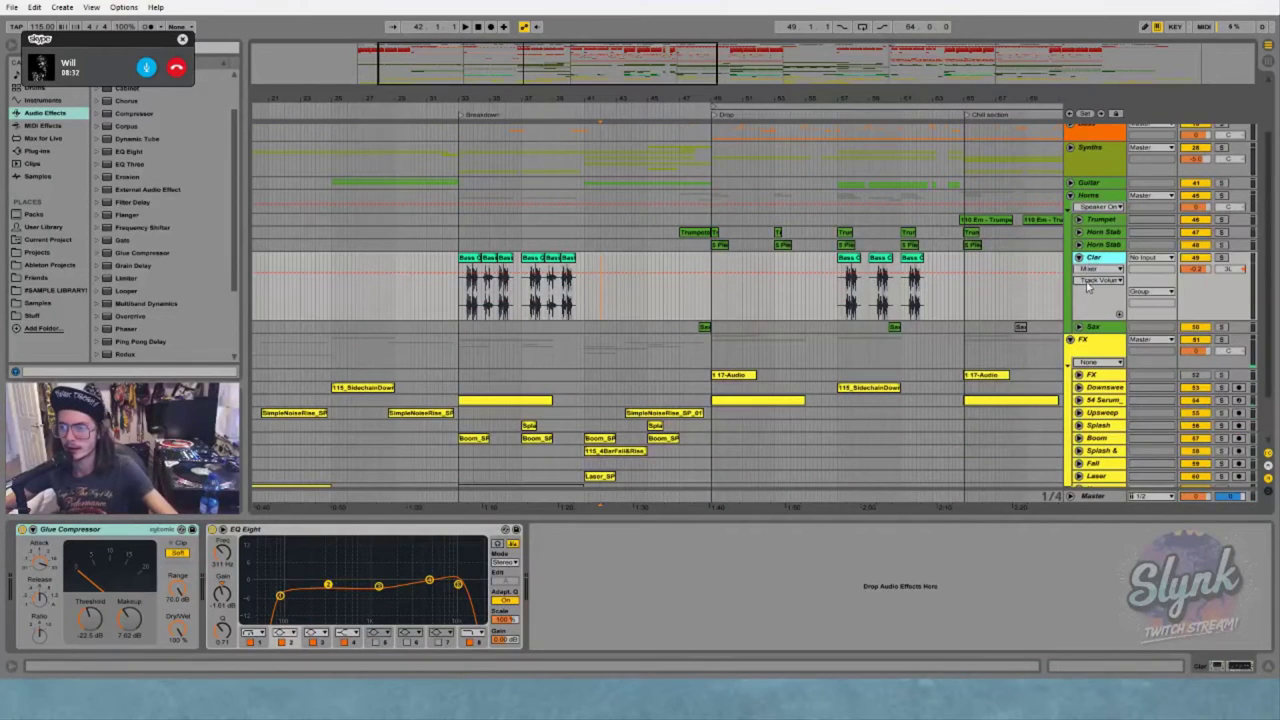
{"action": "key", "text": "ctrl+t"}
{"action": "left_click_drag", "start_coordinate": [1093, 340], "coordinate": [1088, 400]}
Copy the first Bass Clarinet Stem phrase onto the new track near bar 29 and trim it to its first short note
{"action": "left_click_drag", "start_coordinate": [465, 272], "coordinate": [405, 368]}
{"action": "left_click", "coordinate": [405, 368]}
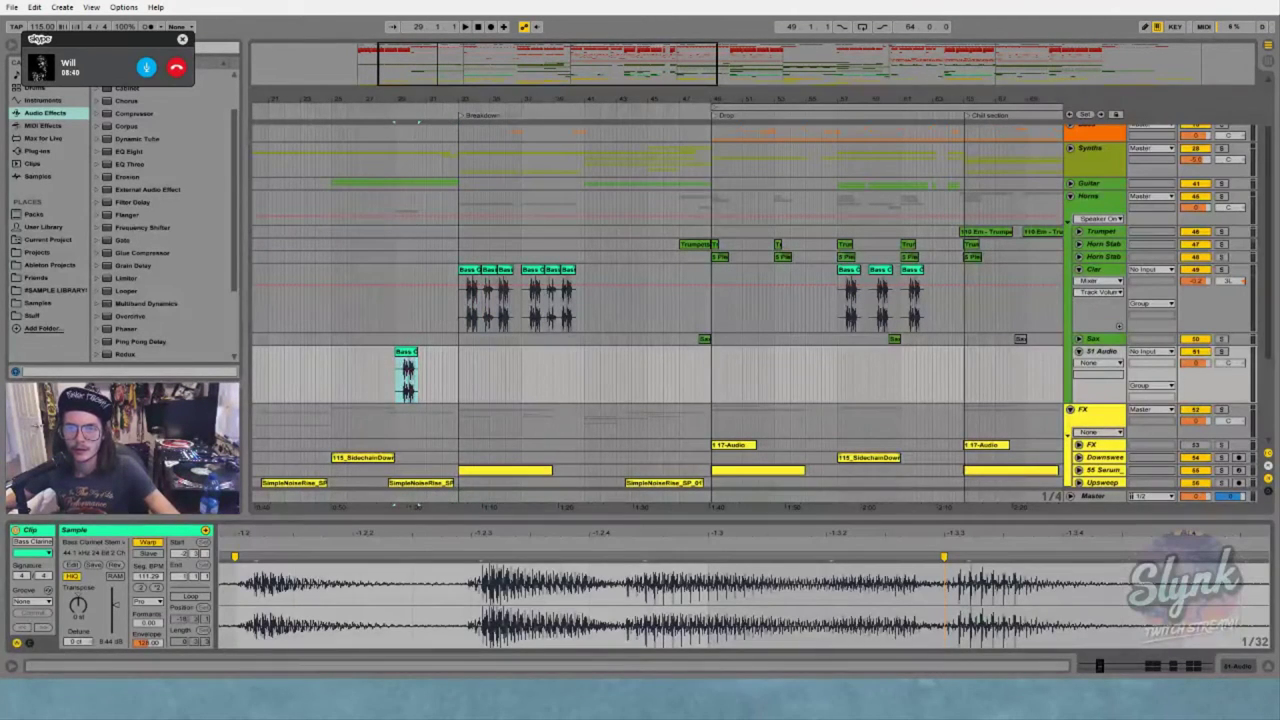
{"action": "left_click_drag", "start_coordinate": [399, 99], "coordinate": [400, 300]}
{"action": "left_click_drag", "start_coordinate": [416, 352], "coordinate": [463, 356]}
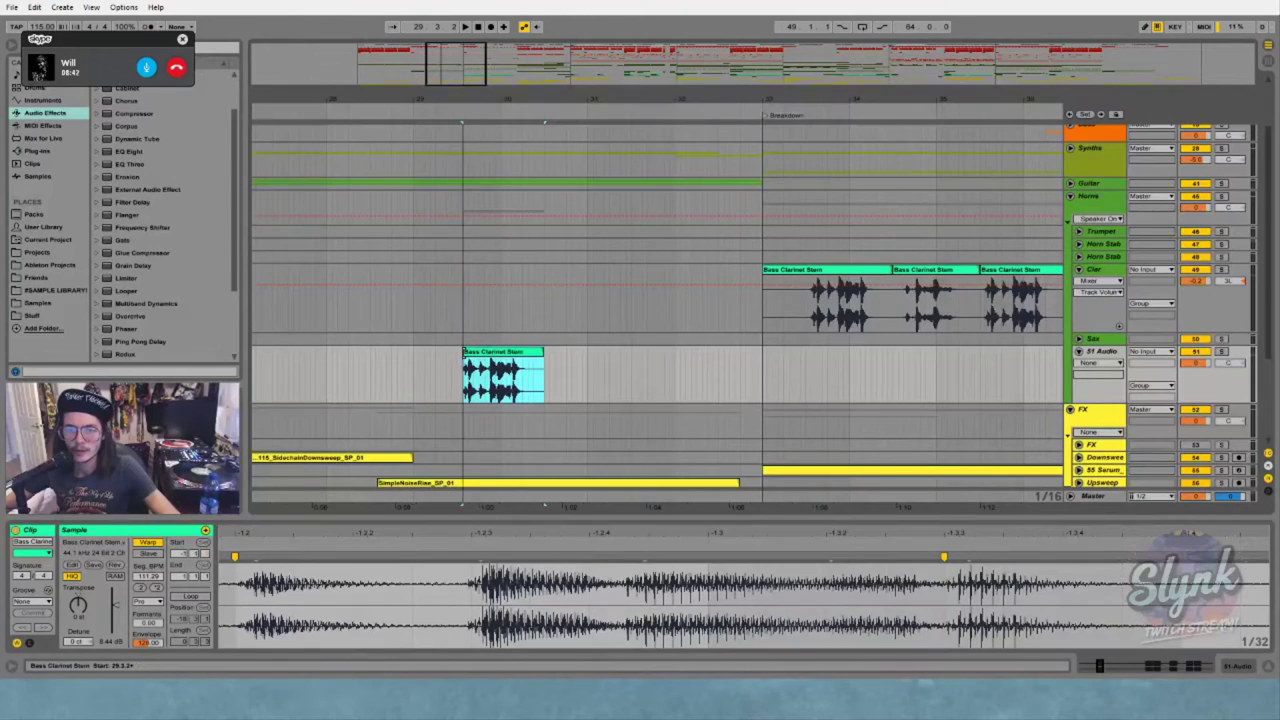
{"action": "left_click_drag", "start_coordinate": [543, 358], "coordinate": [479, 356]}
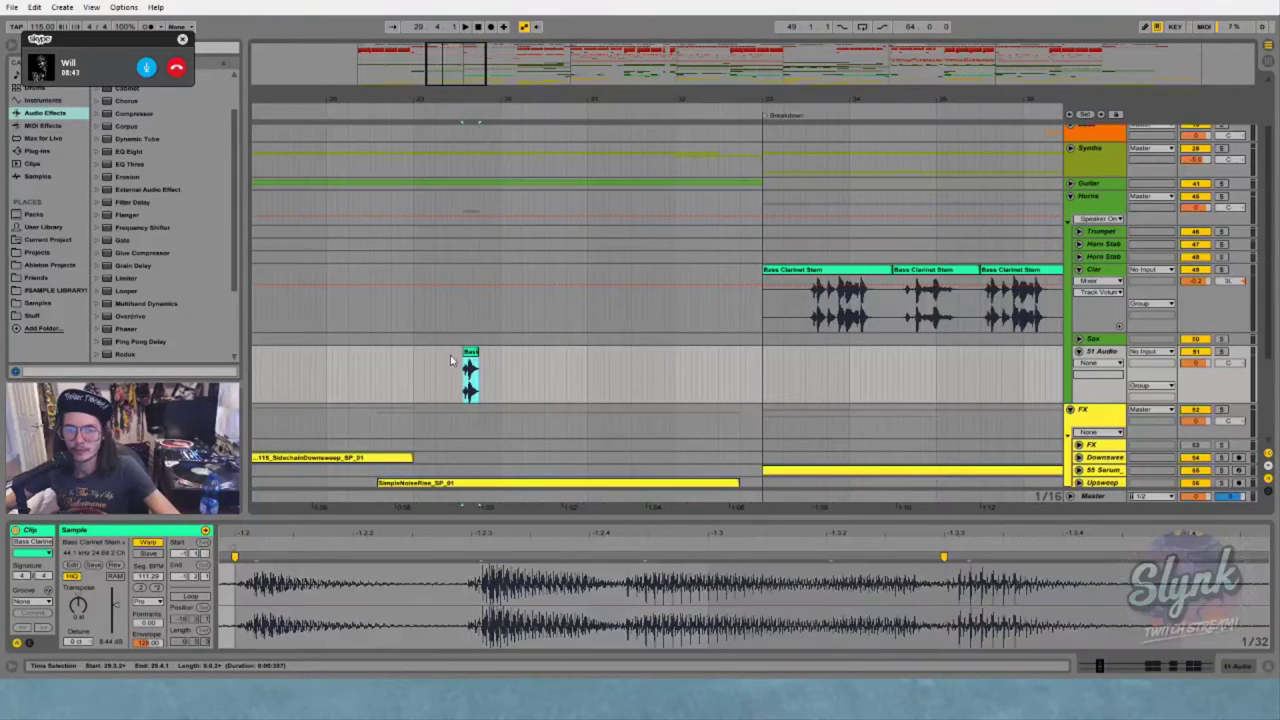
Reverse the trimmed bass clarinet clip and add a Reverb effect to the new track
{"action": "left_click", "coordinate": [115, 566]}
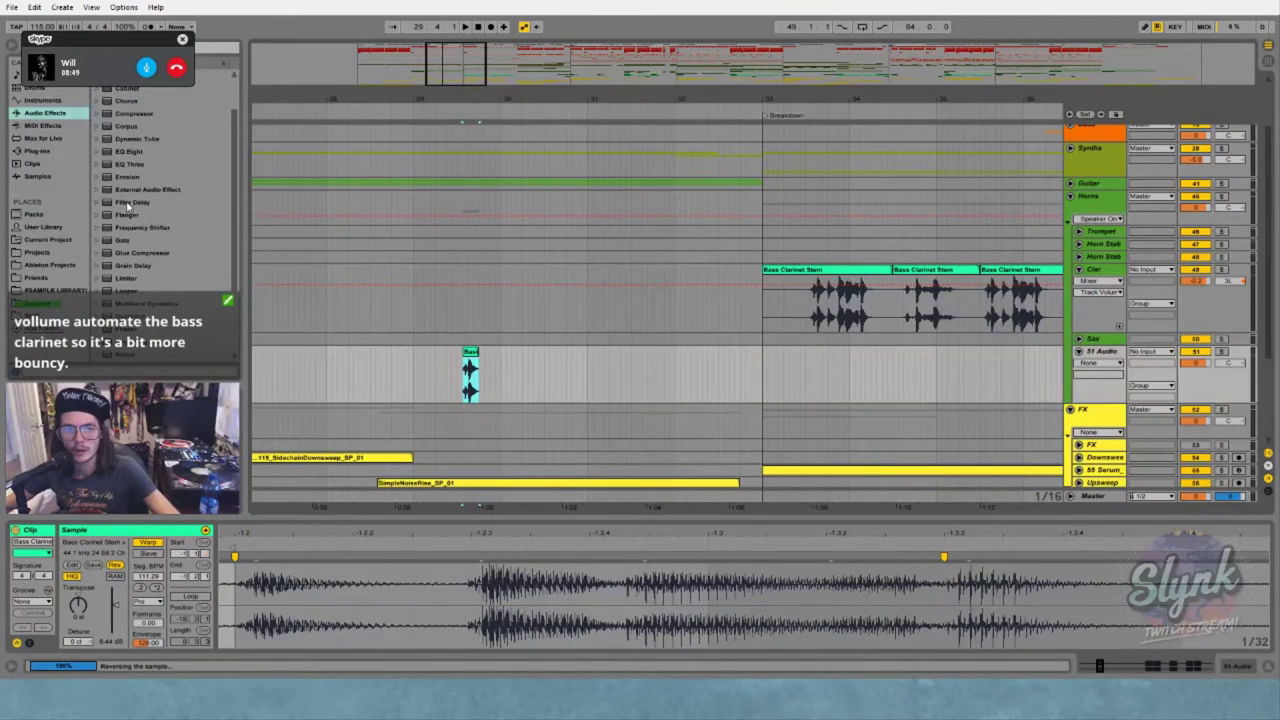
{"action": "scroll", "coordinate": [128, 290], "scroll_direction": "down", "scroll_amount": 3}
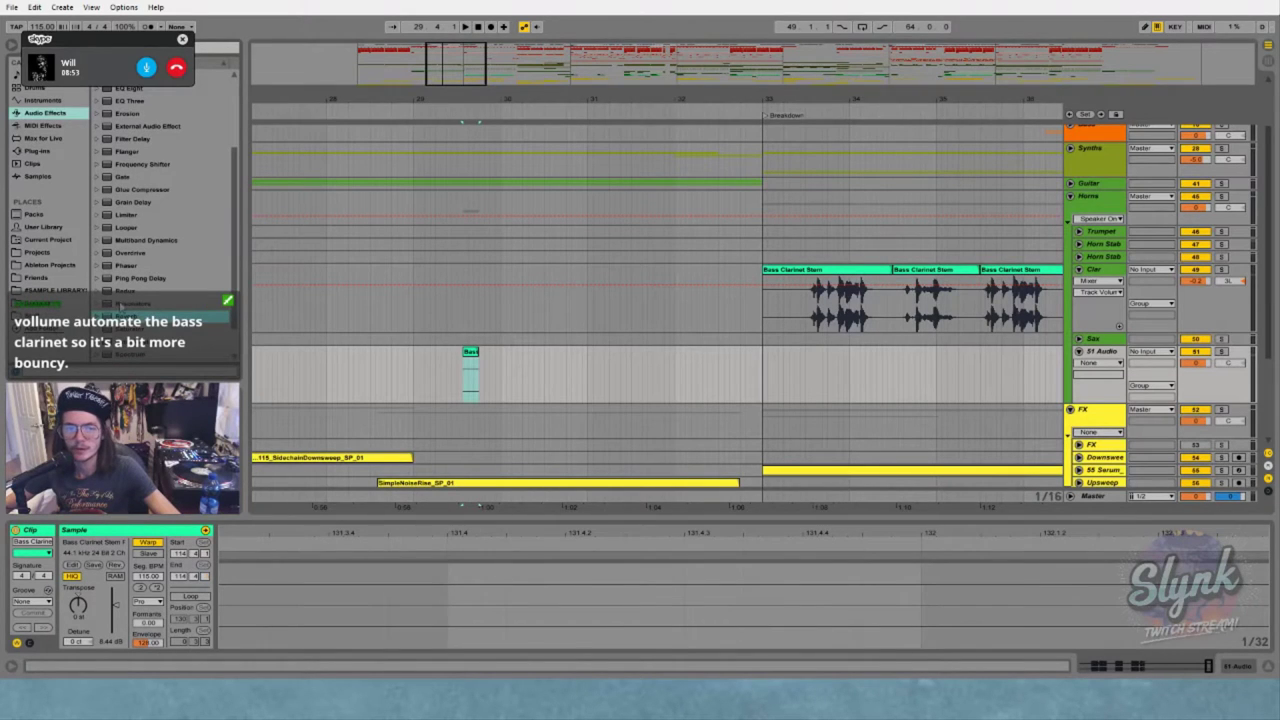
{"action": "left_click", "coordinate": [495, 370]}
{"action": "left_click", "coordinate": [470, 370]}
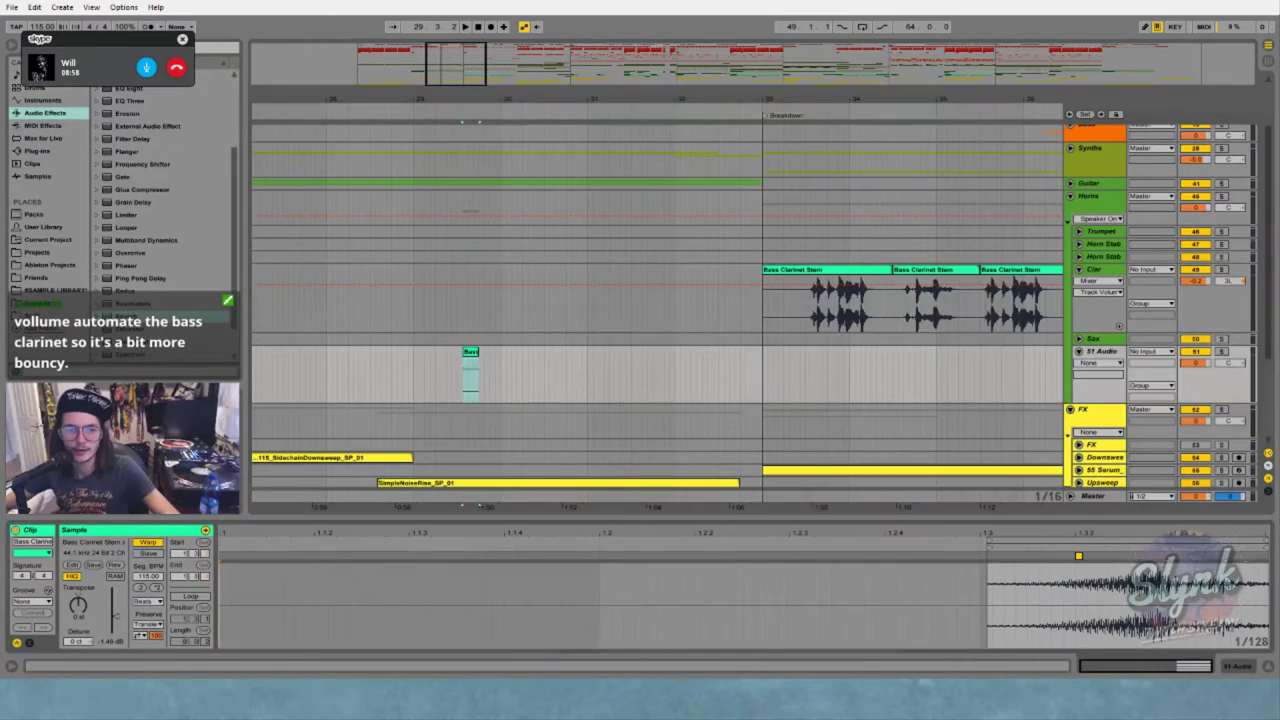
{"action": "key", "text": "shift+Tab"}
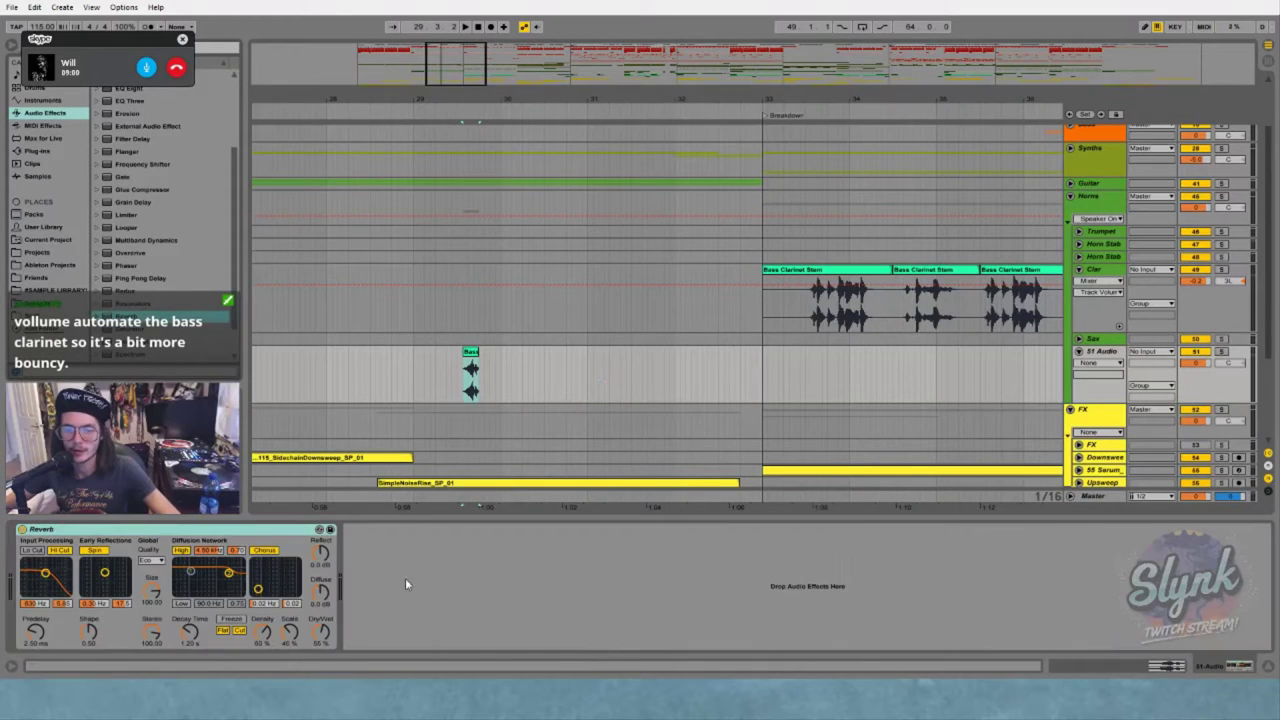
Set the Reverb's Dry/Wet to 100% and Decay Time to 6.83 s, with Hi Cut off and Lo Cut on
{"action": "left_click_drag", "start_coordinate": [318, 635], "coordinate": [318, 565]}
{"action": "left_click_drag", "start_coordinate": [186, 635], "coordinate": [186, 575]}
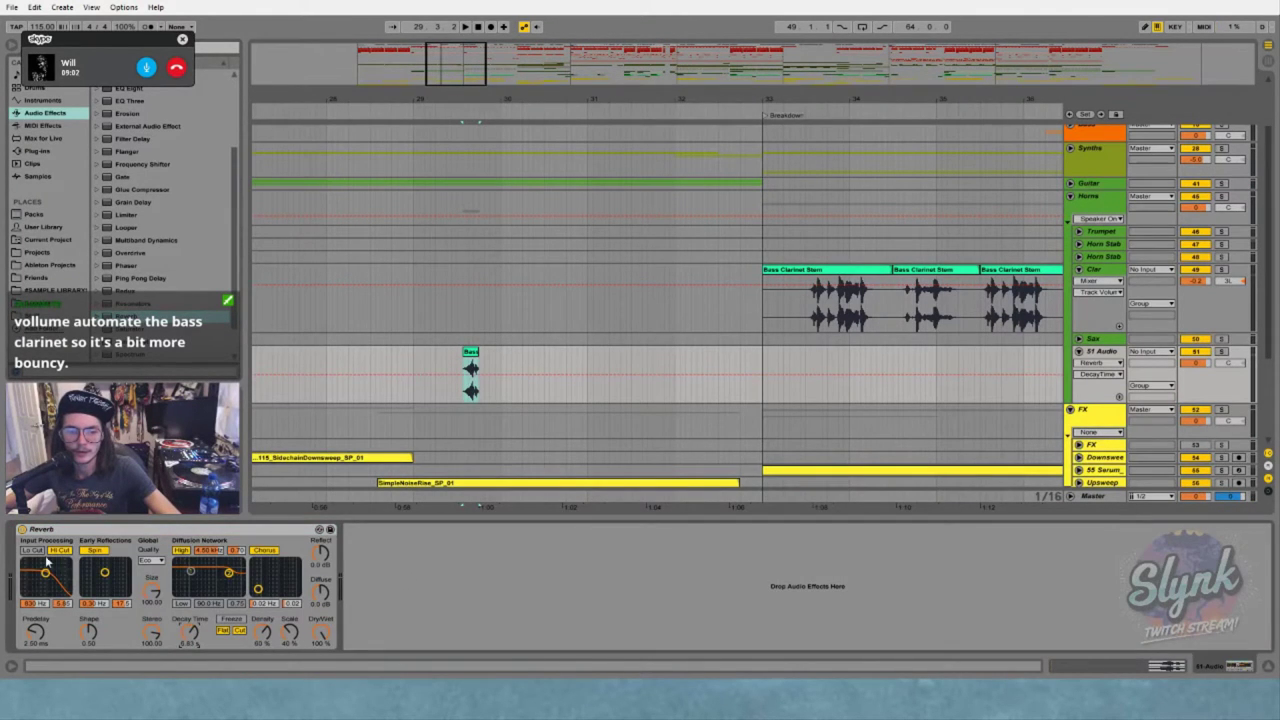
{"action": "left_click", "coordinate": [58, 550]}
{"action": "left_click", "coordinate": [38, 551]}
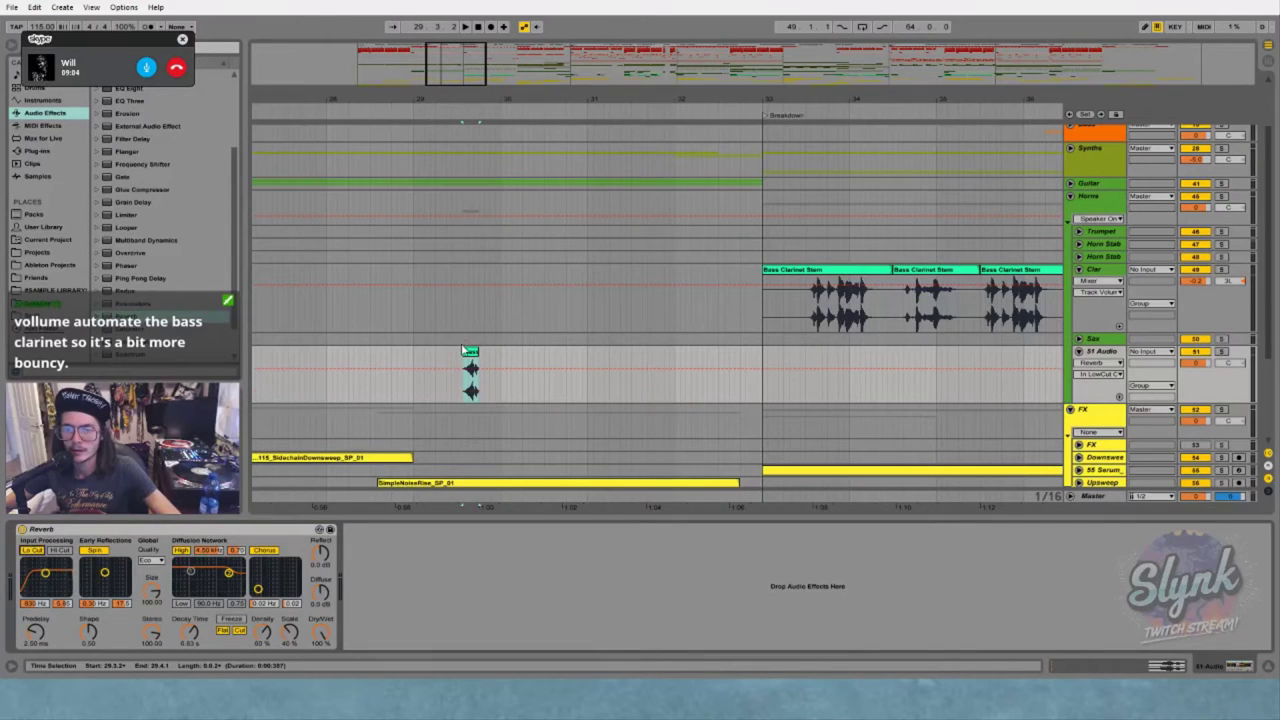
Audition the new reverb track in solo, and freeze and flatten it to audio
{"action": "left_click", "coordinate": [1221, 353]}
{"action": "key", "text": "space"}
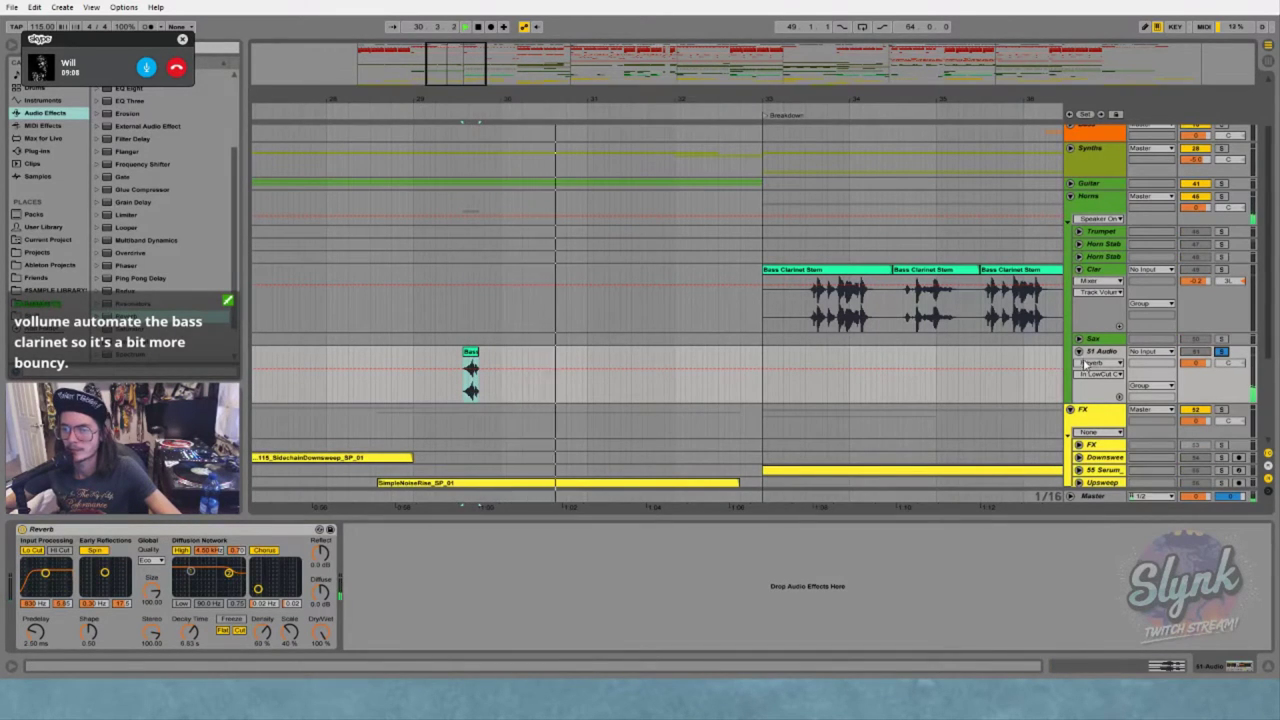
{"action": "right_click", "coordinate": [1096, 355]}
{"action": "left_click", "coordinate": [1122, 431]}
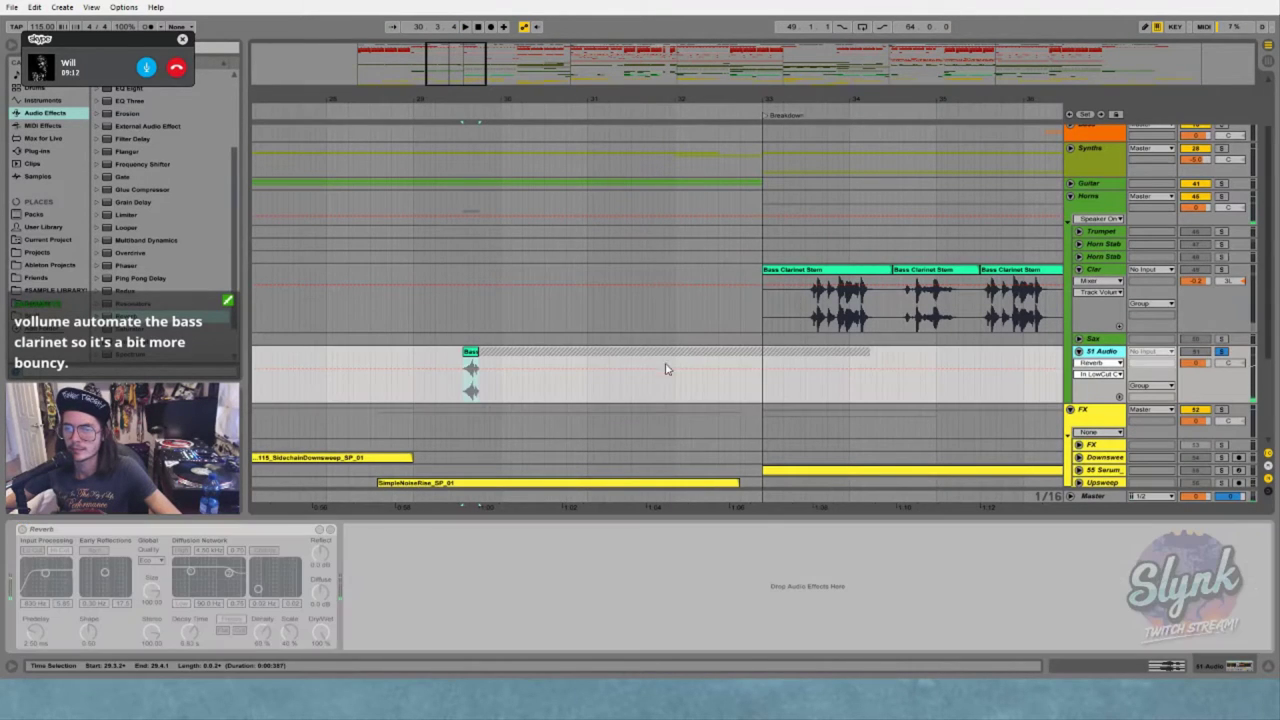
{"action": "right_click", "coordinate": [1099, 357]}
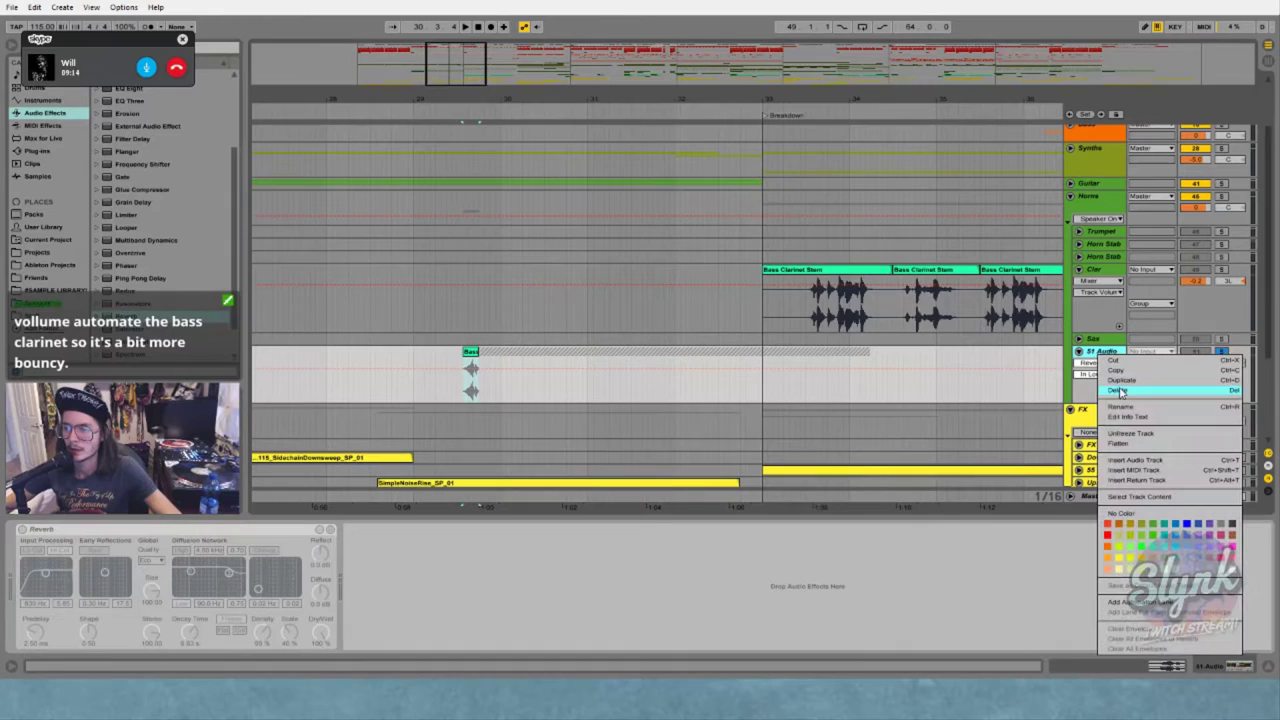
{"action": "left_click", "coordinate": [1135, 446]}
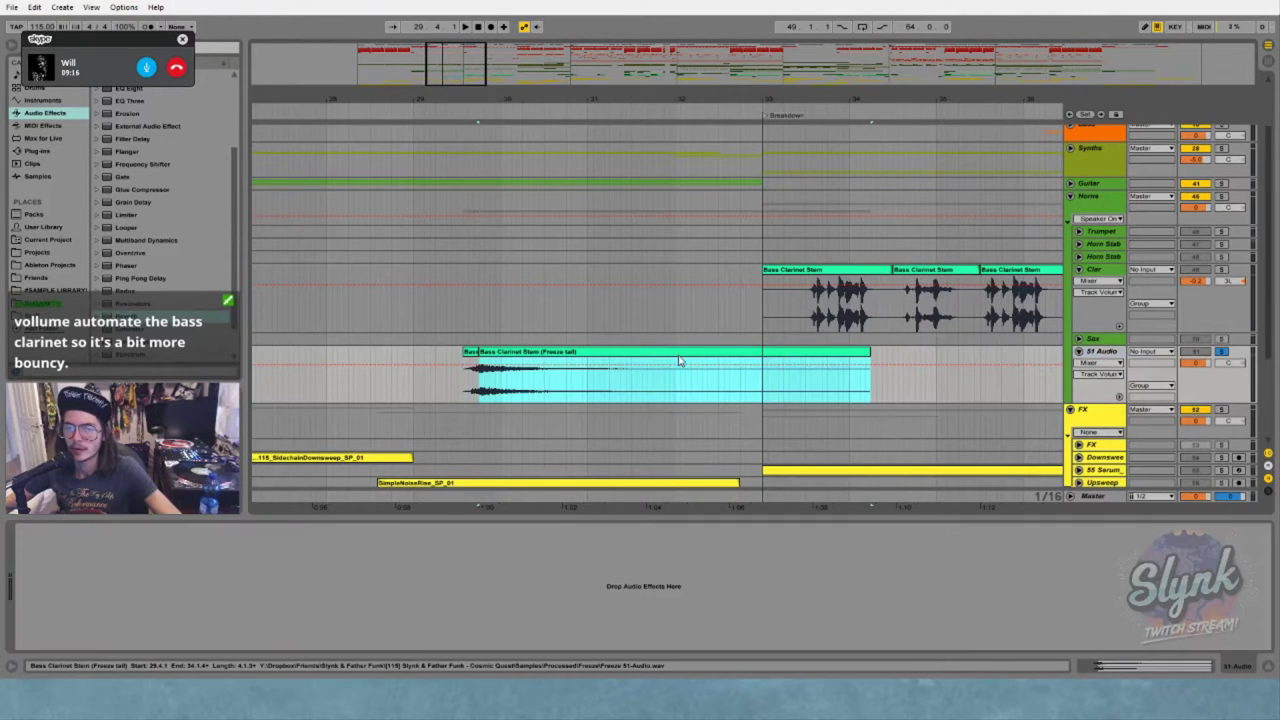
Trim the frozen reverb tail and reverse it on the Clar track so it ends at the first clarinet note, bar 33.3.2
{"action": "left_click_drag", "start_coordinate": [870, 355], "coordinate": [729, 311]}
{"action": "double_click", "coordinate": [650, 272]}
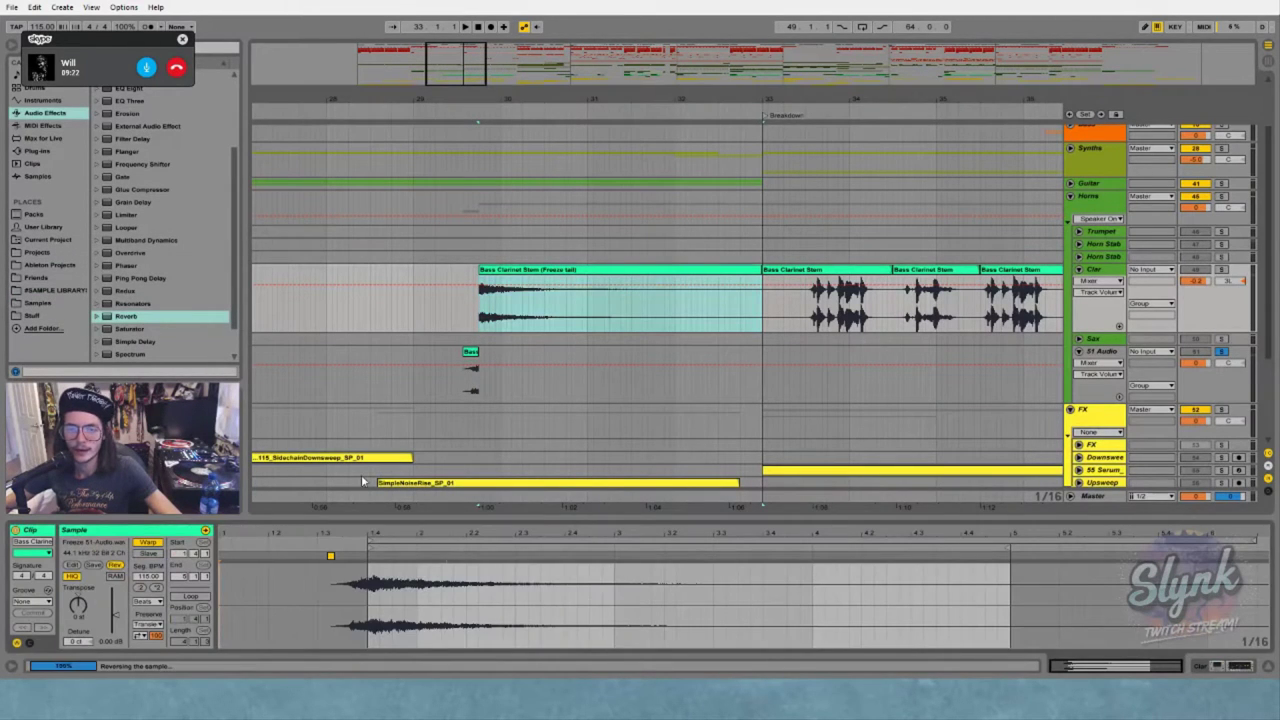
{"action": "key", "text": "r"}
{"action": "left_click_drag", "start_coordinate": [699, 273], "coordinate": [748, 278]}
Delete the leftover short clip and remove the temporary audio track from the Horns group
{"action": "left_click_drag", "start_coordinate": [509, 390], "coordinate": [408, 390]}
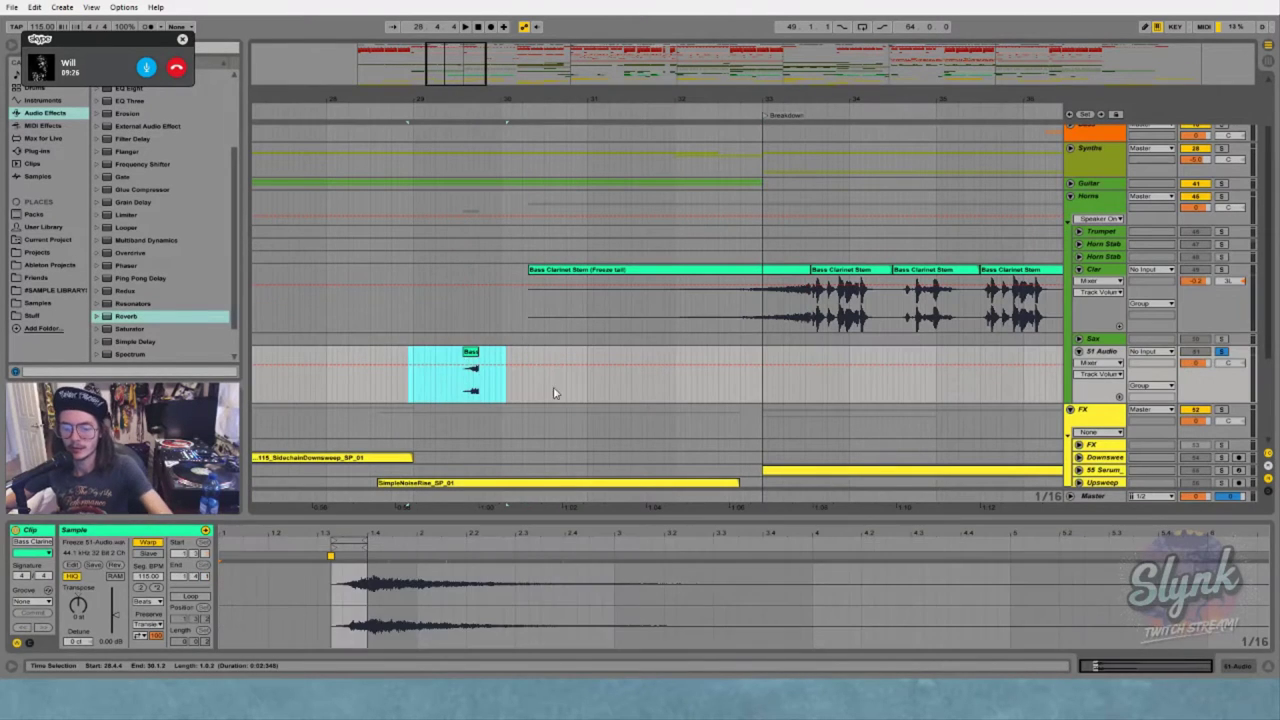
{"action": "key", "text": "Delete"}
{"action": "left_click", "coordinate": [1104, 352]}
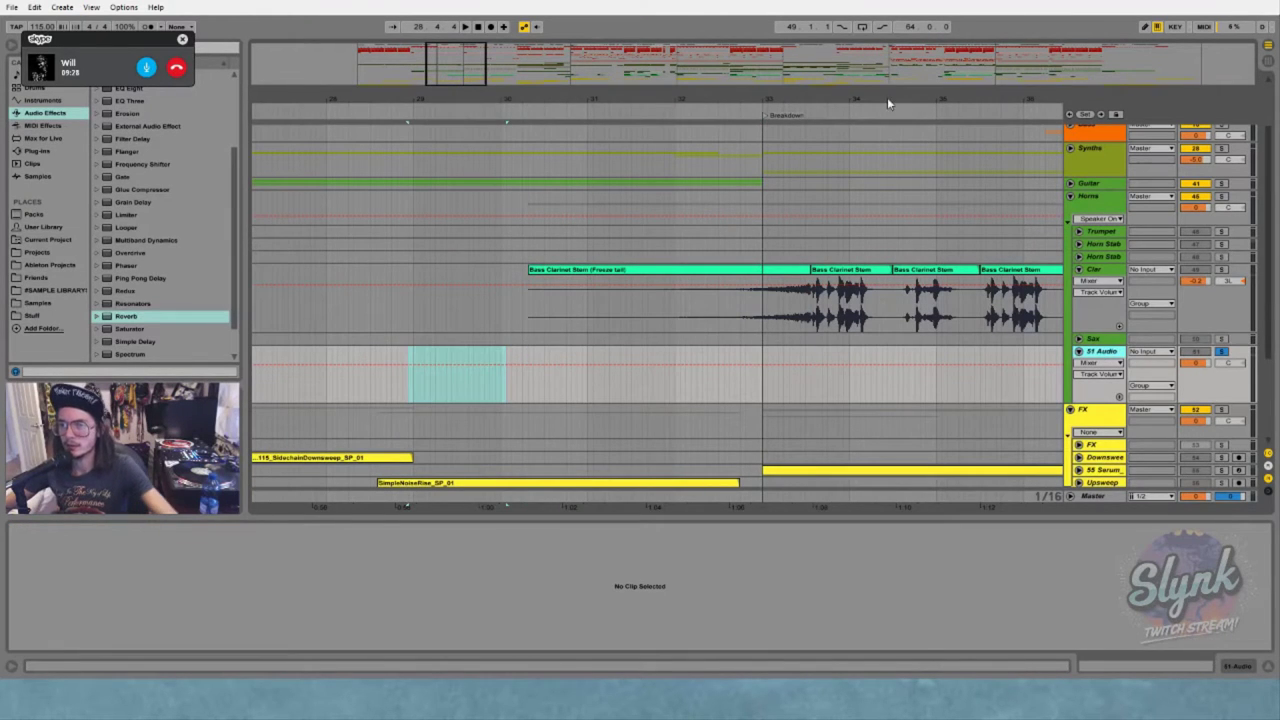
{"action": "key", "text": "Delete"}
Play from around bar 32 to hear the reversed reverb tail lead into the Breakdown's clarinet phrase
{"action": "left_click_drag", "start_coordinate": [886, 98], "coordinate": [695, 98]}
{"action": "left_click", "coordinate": [537, 295]}
{"action": "key", "text": "space"}
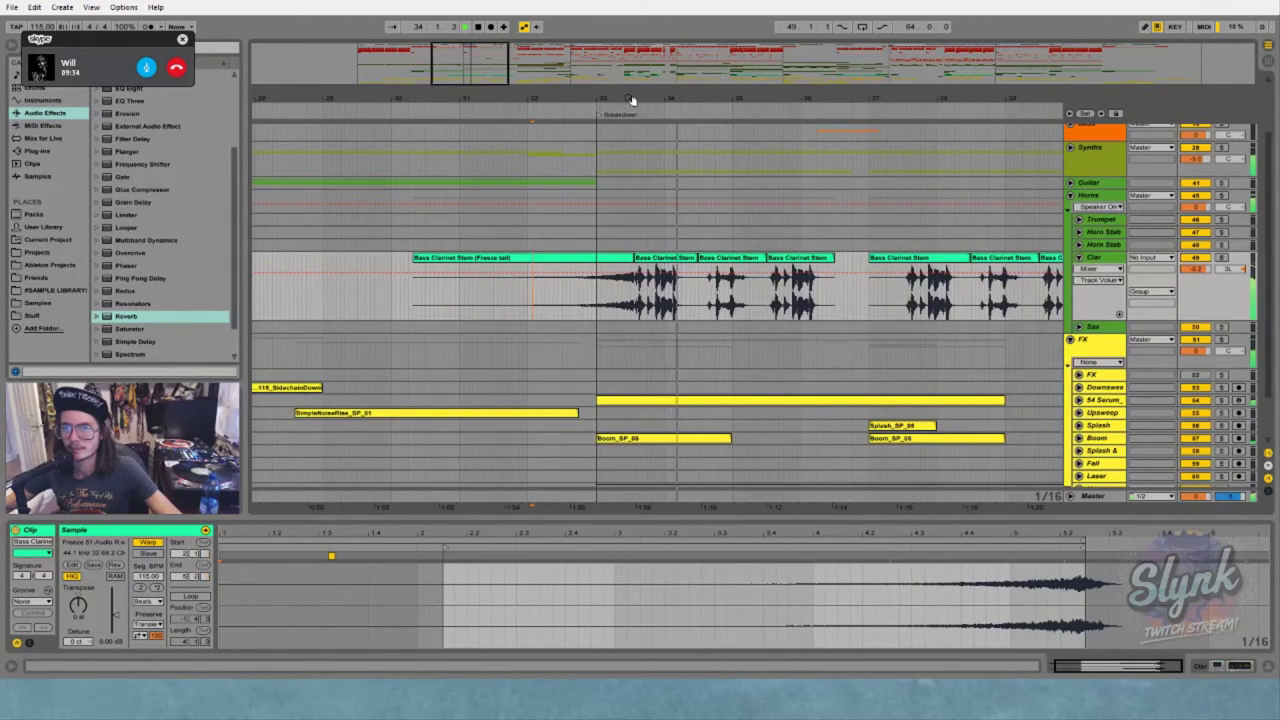
Stop playback and display the clip fades on the Clar track where the reversed tail meets the first clarinet clip
{"action": "left_click_drag", "start_coordinate": [632, 100], "coordinate": [636, 280]}
{"action": "left_click", "coordinate": [636, 280]}
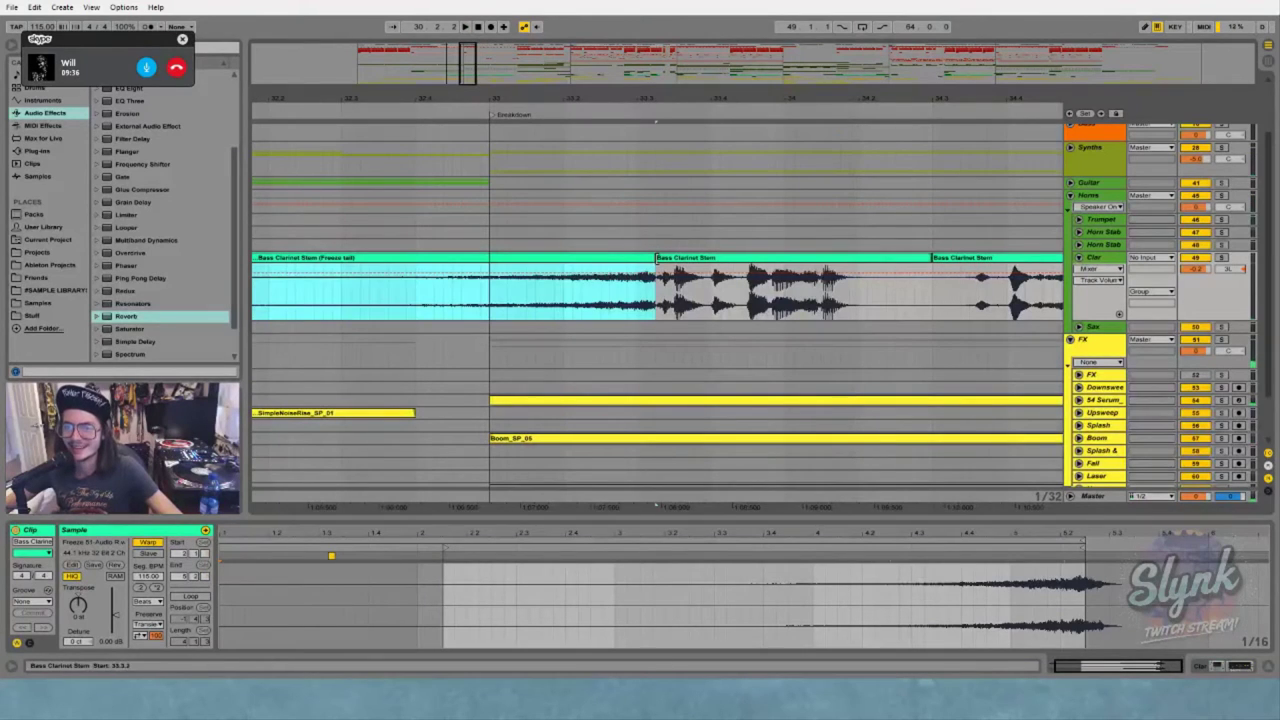
{"action": "left_click", "coordinate": [1108, 269]}
{"action": "left_click", "coordinate": [1086, 288]}
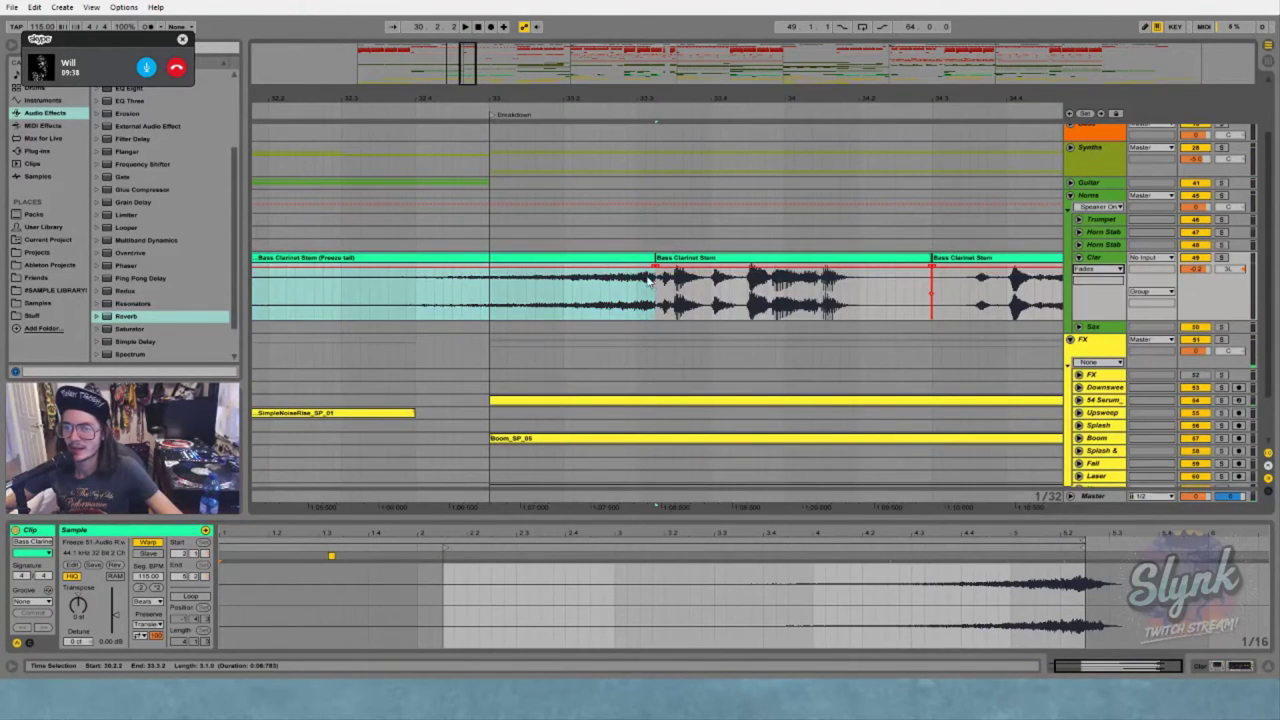
Add a short fade-out at the end of the reversed tail on the Clar track and play the transition into the clarinet
{"action": "mouse_move", "coordinate": [655, 268]}
{"action": "left_mouse_down"}
{"action": "mouse_move", "coordinate": [612, 270]}
{"action": "mouse_move", "coordinate": [636, 268]}
{"action": "left_mouse_up"}
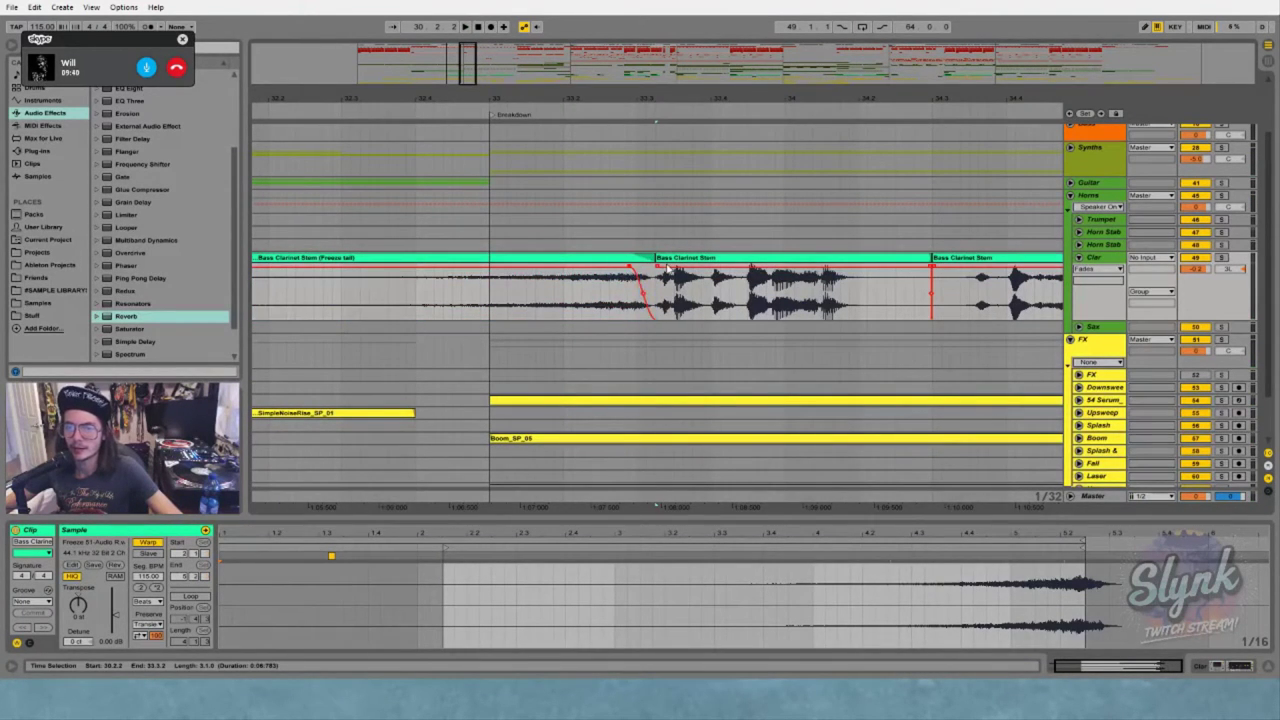
{"action": "left_click", "coordinate": [574, 294]}
{"action": "key", "text": "space"}
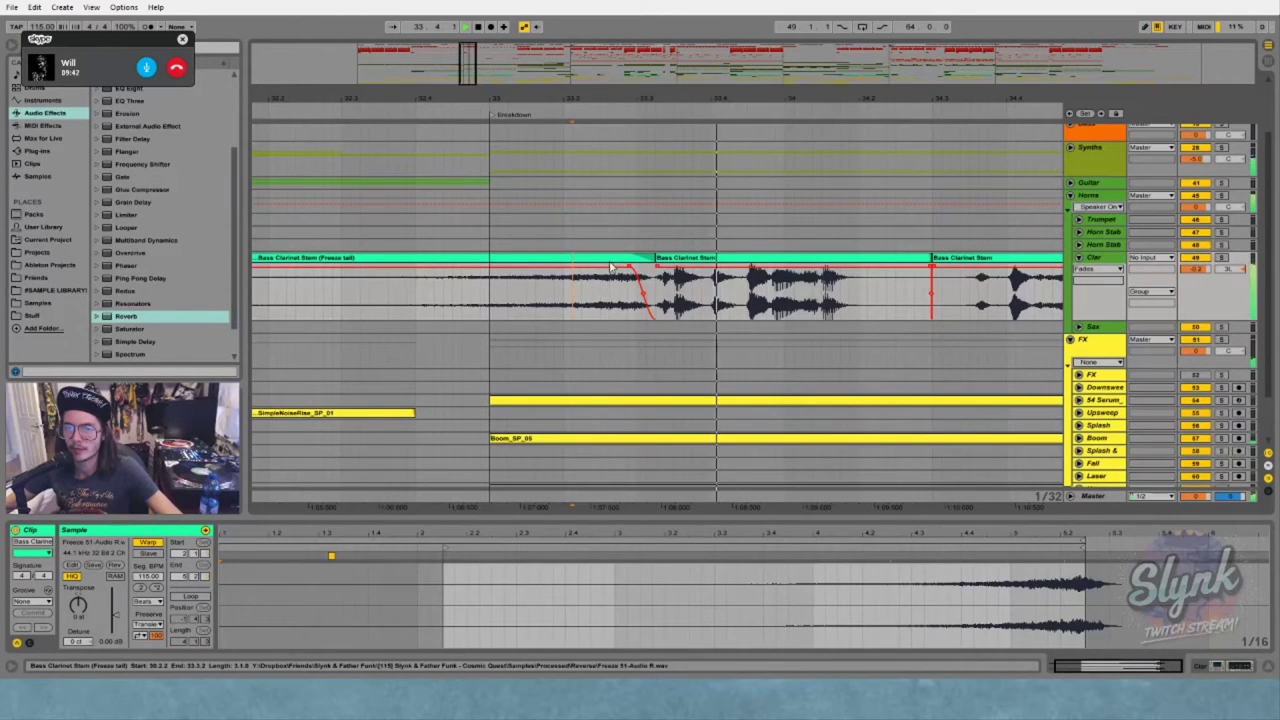
Lower the reversed tail clip's gain to -2.31 dB and the Clar track's volume to about -3 dB
{"action": "left_click", "coordinate": [620, 259]}
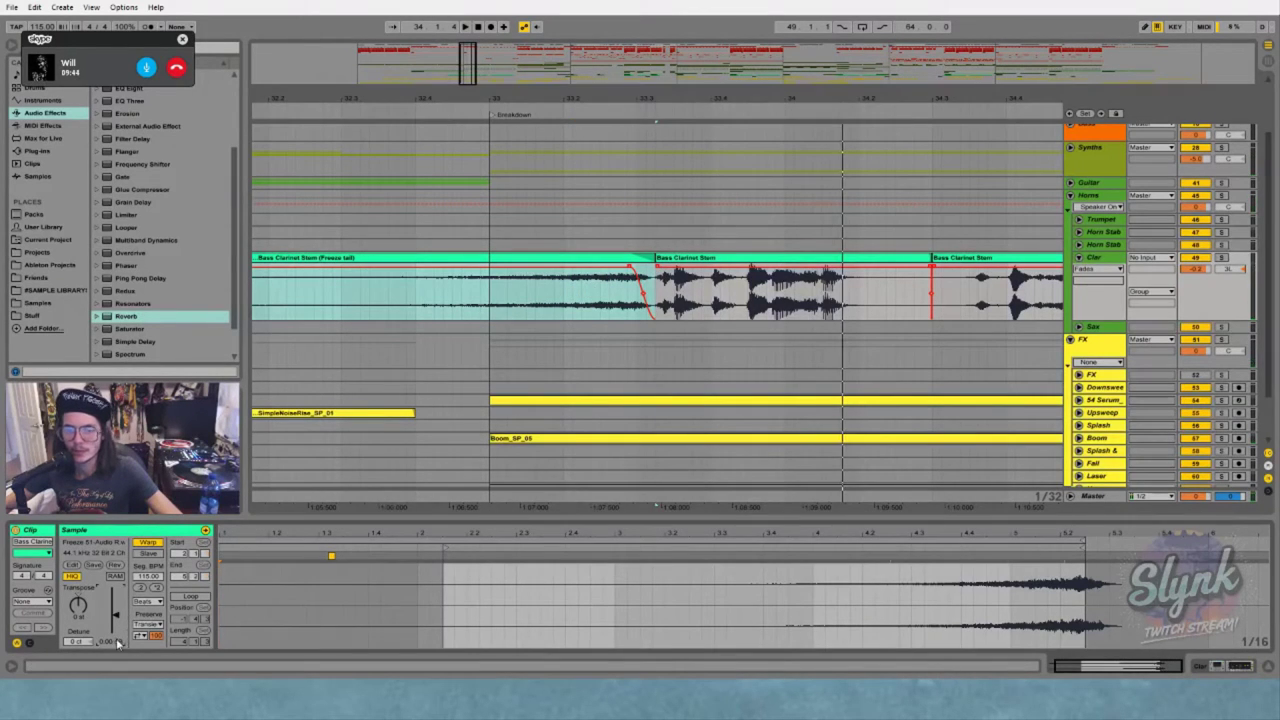
{"action": "left_click_drag", "start_coordinate": [116, 622], "coordinate": [116, 614]}
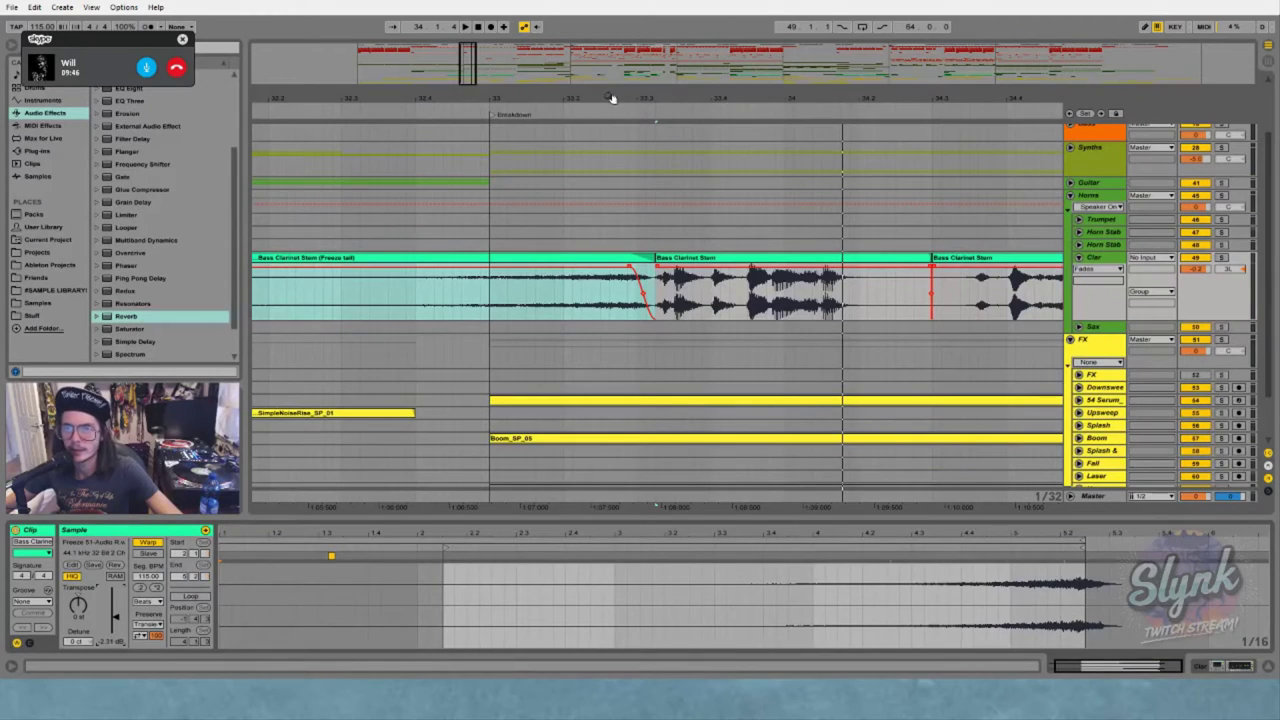
{"action": "left_click_drag", "start_coordinate": [613, 98], "coordinate": [623, 30]}
{"action": "left_click_drag", "start_coordinate": [1195, 269], "coordinate": [1195, 295]}
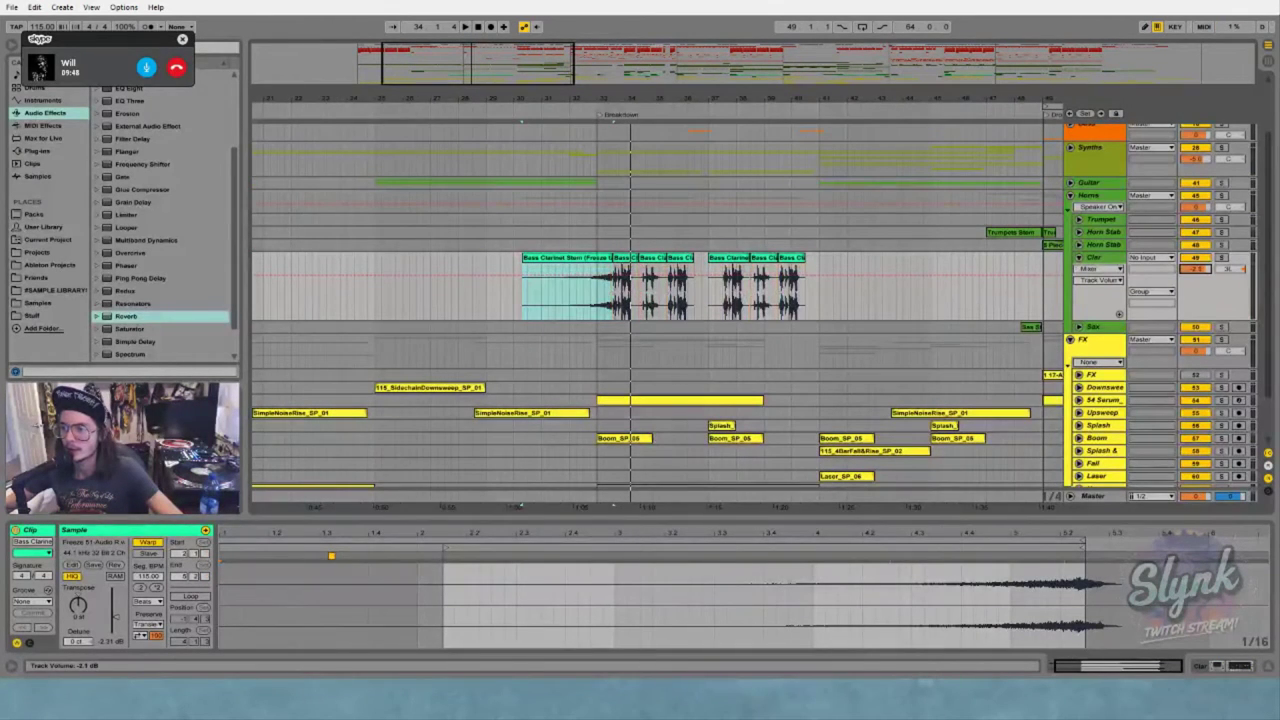
While playing from the reversed tail, add a Reverb at 30% Dry/Wet to the Clar track and set EQ Eight's low-cut band to 132 Hz
{"action": "left_click", "coordinate": [521, 268]}
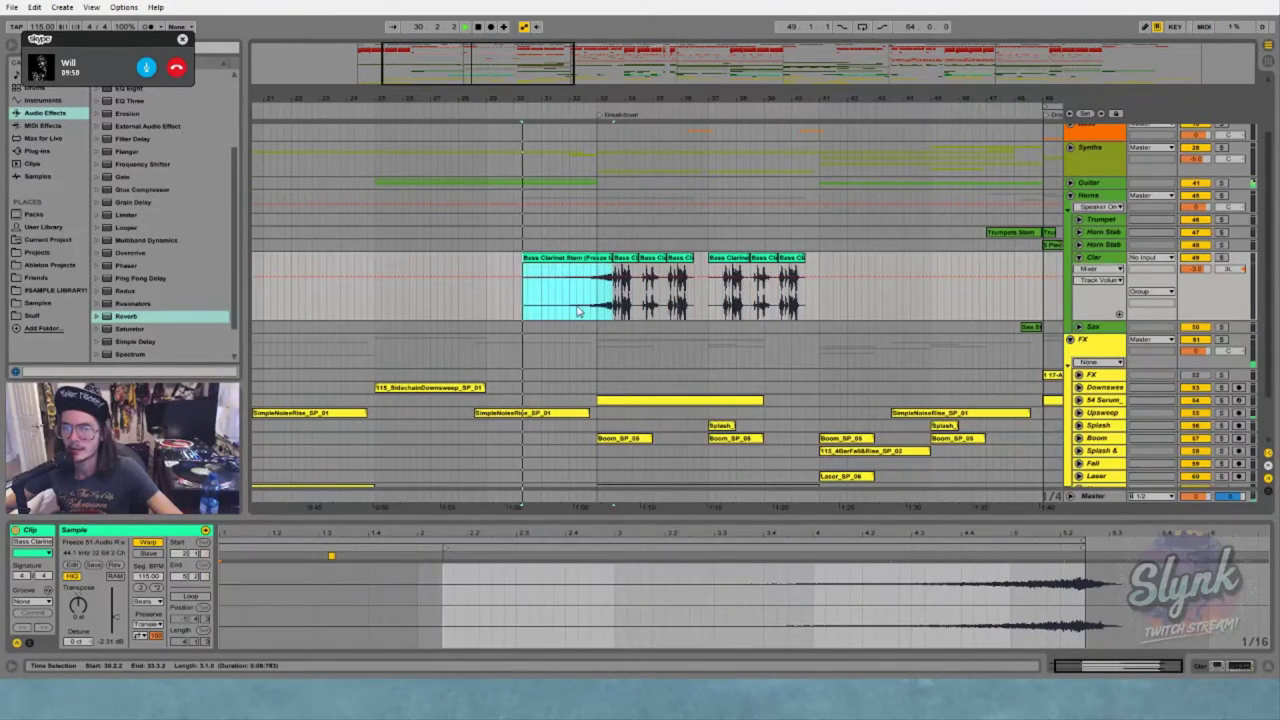
{"action": "key", "text": "space"}
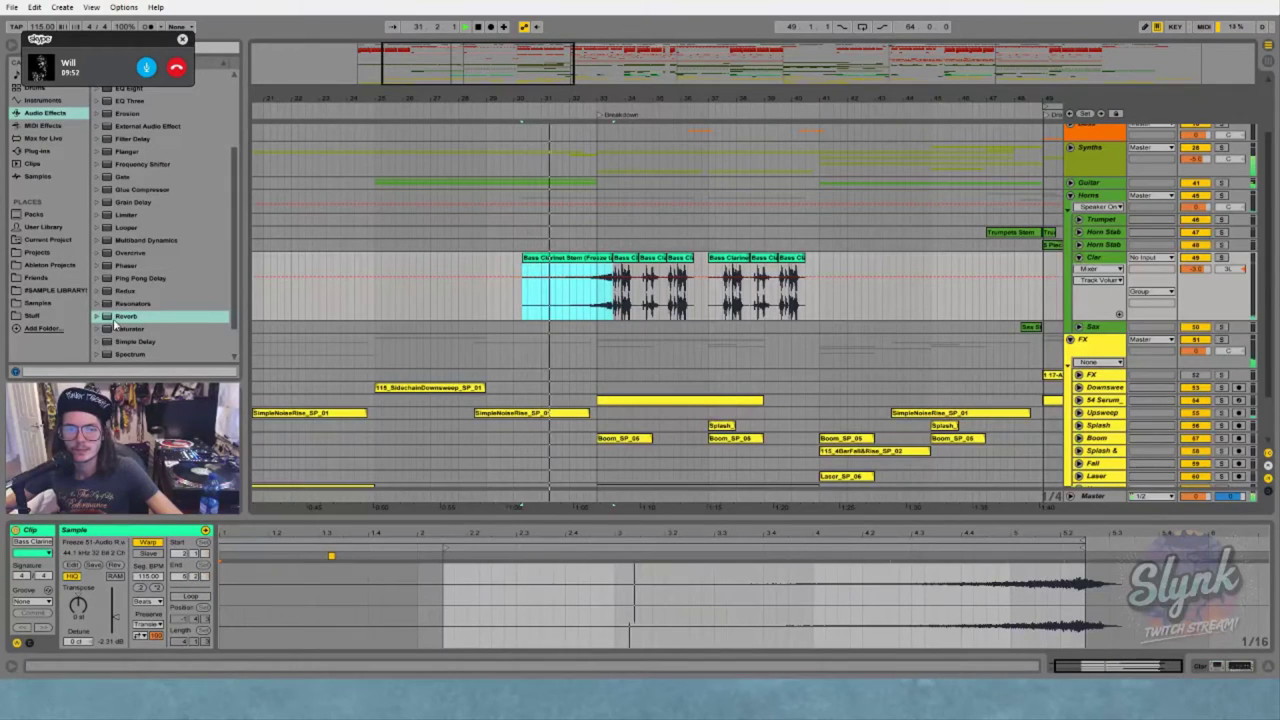
{"action": "left_click_drag", "start_coordinate": [117, 316], "coordinate": [1090, 260]}
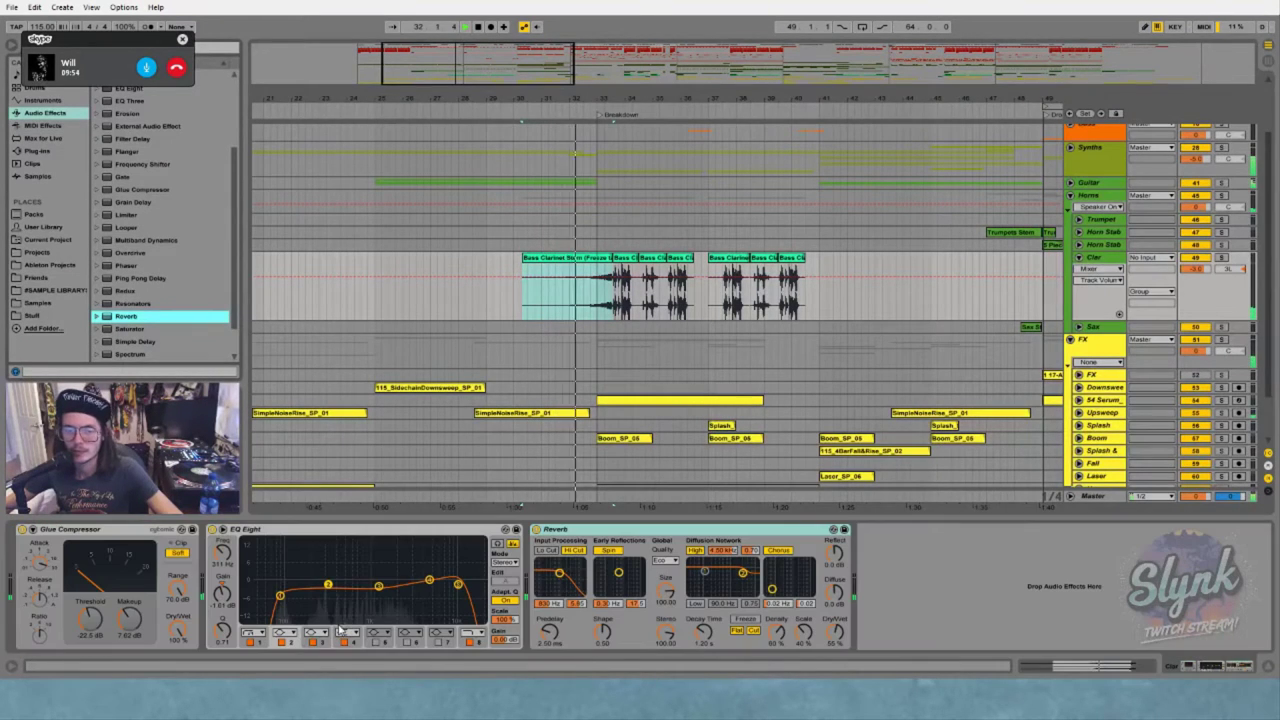
{"action": "left_click", "coordinate": [1092, 262]}
{"action": "left_click_drag", "start_coordinate": [832, 631], "coordinate": [832, 700]}
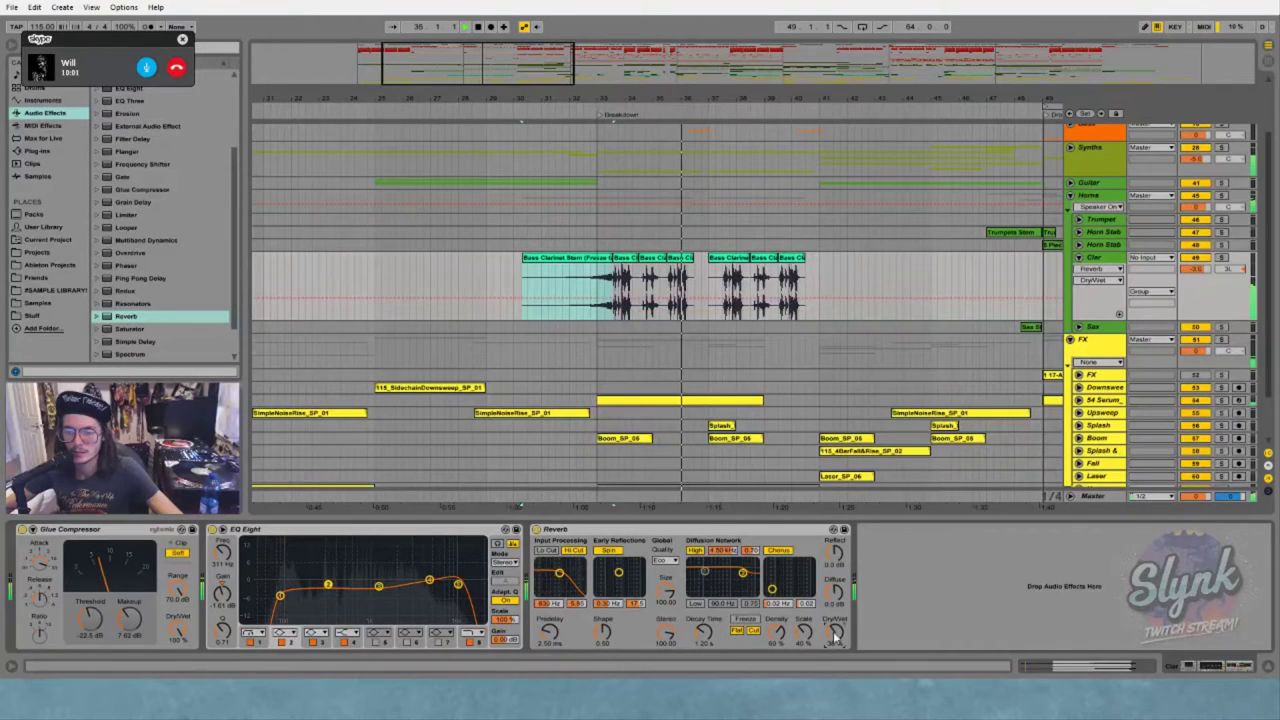
{"action": "left_click_drag", "start_coordinate": [280, 595], "coordinate": [298, 600]}
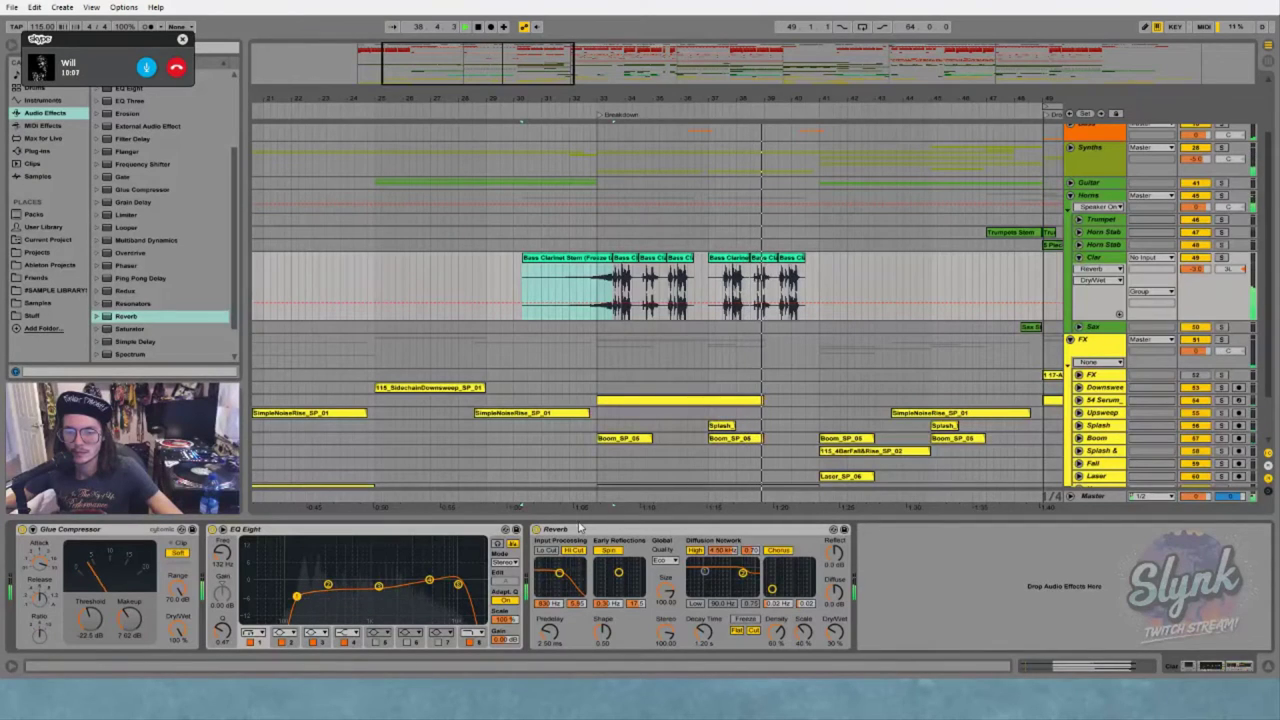
Restart playback from the beginning of the reversed tail clip at bar 30.2.2
{"action": "left_click", "coordinate": [576, 291]}
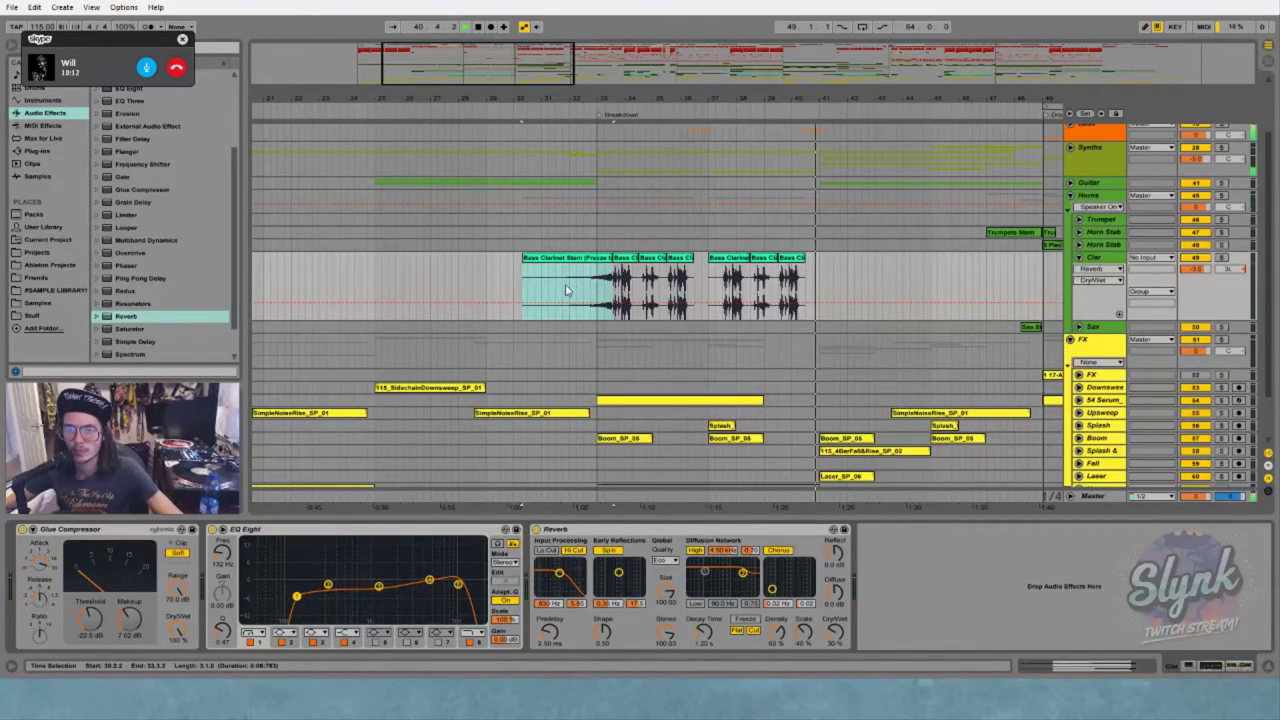
{"action": "key", "text": "space"}
{"action": "key", "text": "space"}
{"action": "scroll", "coordinate": [593, 257], "scroll_direction": "up", "scroll_amount": 1}
{"action": "scroll", "coordinate": [592, 251], "scroll_direction": "up", "scroll_amount": 1}
{"action": "scroll", "coordinate": [591, 246], "scroll_direction": "down", "scroll_amount": 2}
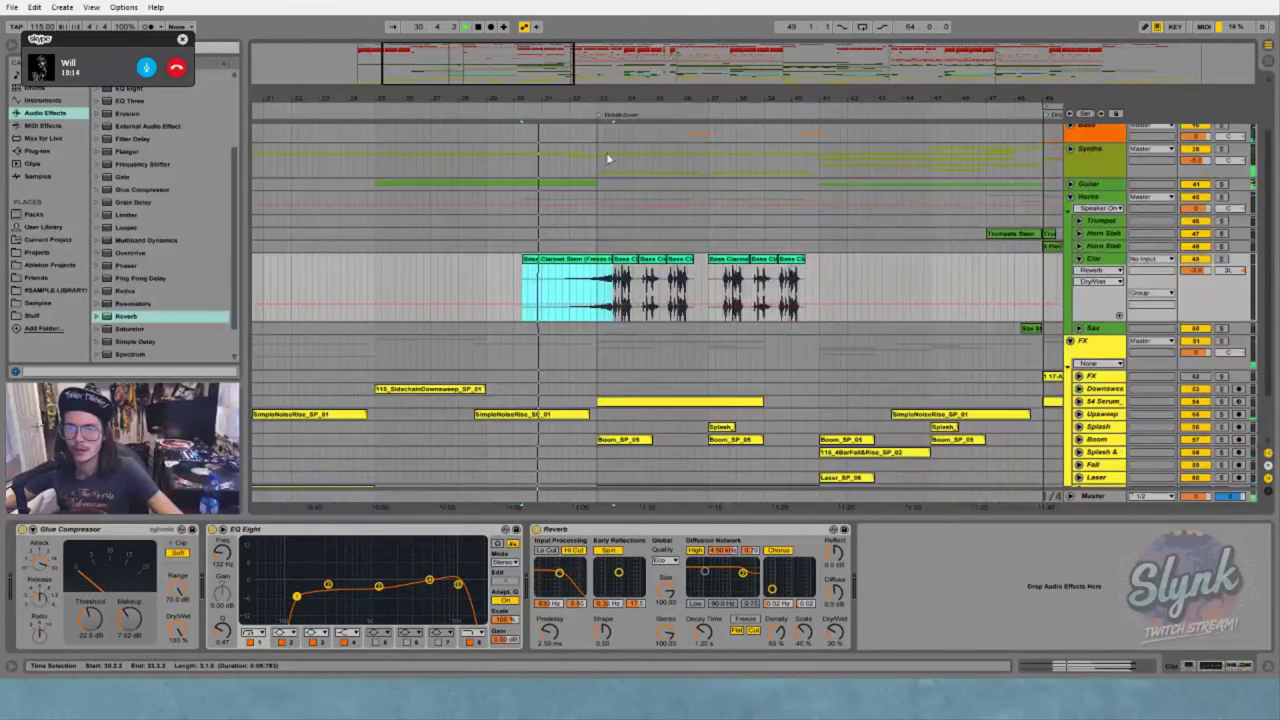
Move the reversed clarinet tail earlier so it ends at the start of the Breakdown, bar 33
{"action": "left_click_drag", "start_coordinate": [605, 99], "coordinate": [563, 266]}
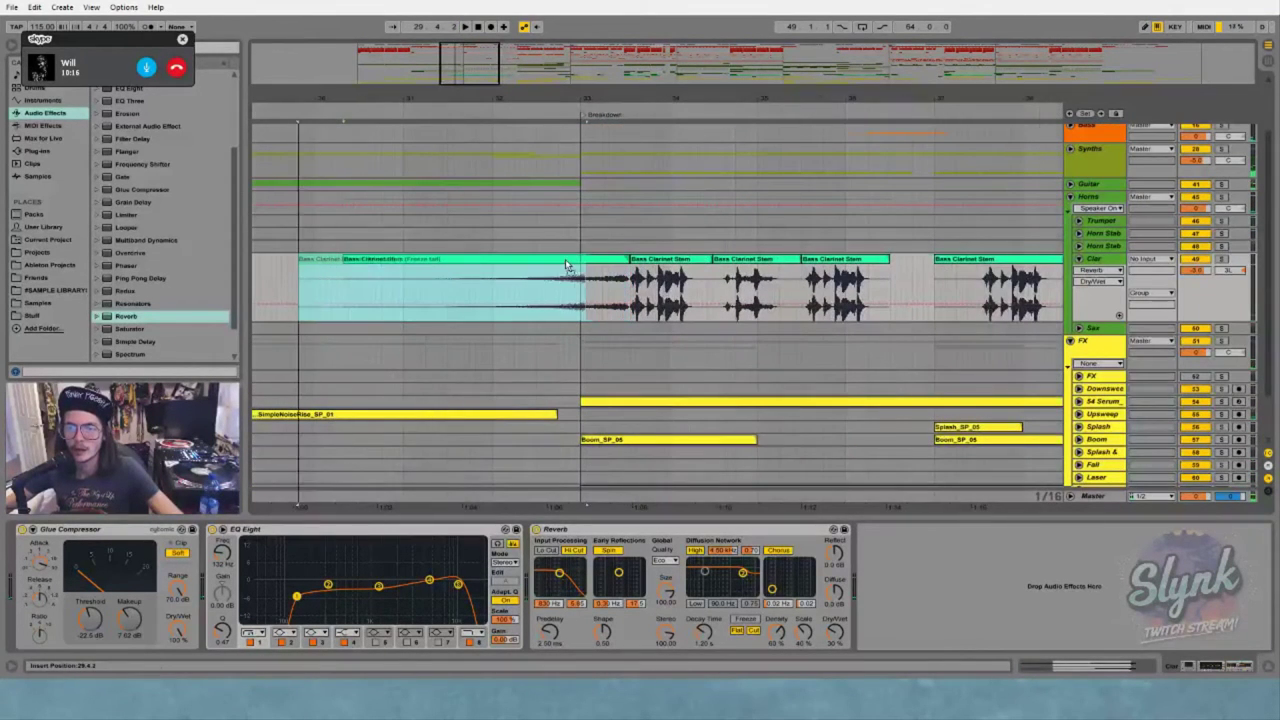
{"action": "key", "text": "space"}
{"action": "left_click", "coordinate": [588, 286]}
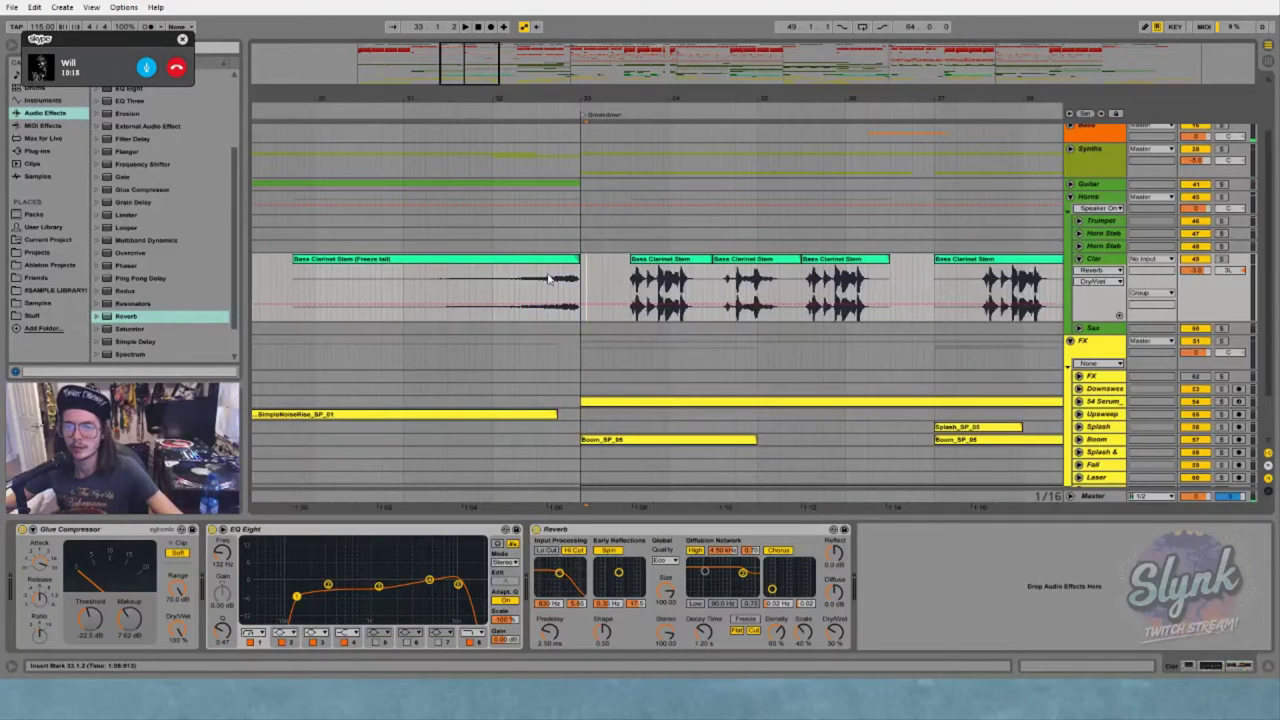
Play from the Breakdown start and again from bar 31.4.2 to hear the moved tail lead into the clarinet
{"action": "scroll", "coordinate": [600, 280], "scroll_direction": "up", "scroll_amount": 2}
{"action": "scroll", "coordinate": [602, 240], "scroll_direction": "up", "scroll_amount": 2}
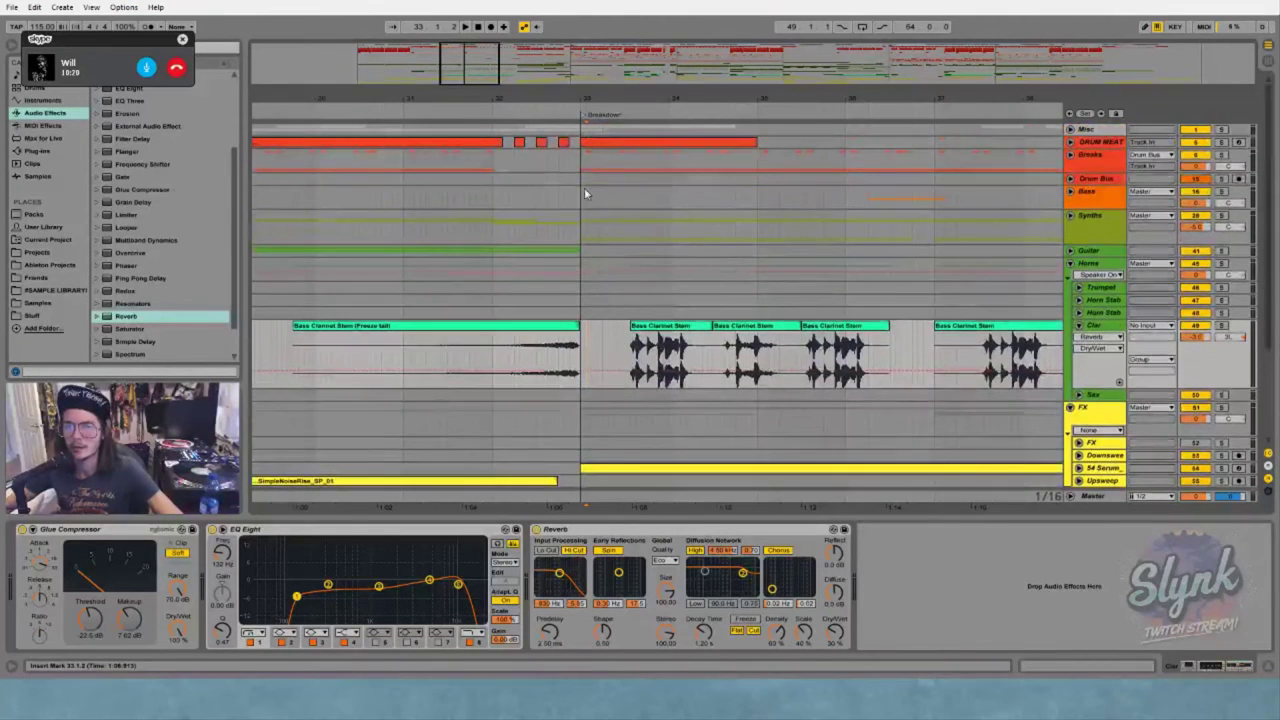
{"action": "left_click", "coordinate": [582, 197]}
{"action": "key", "text": "space"}
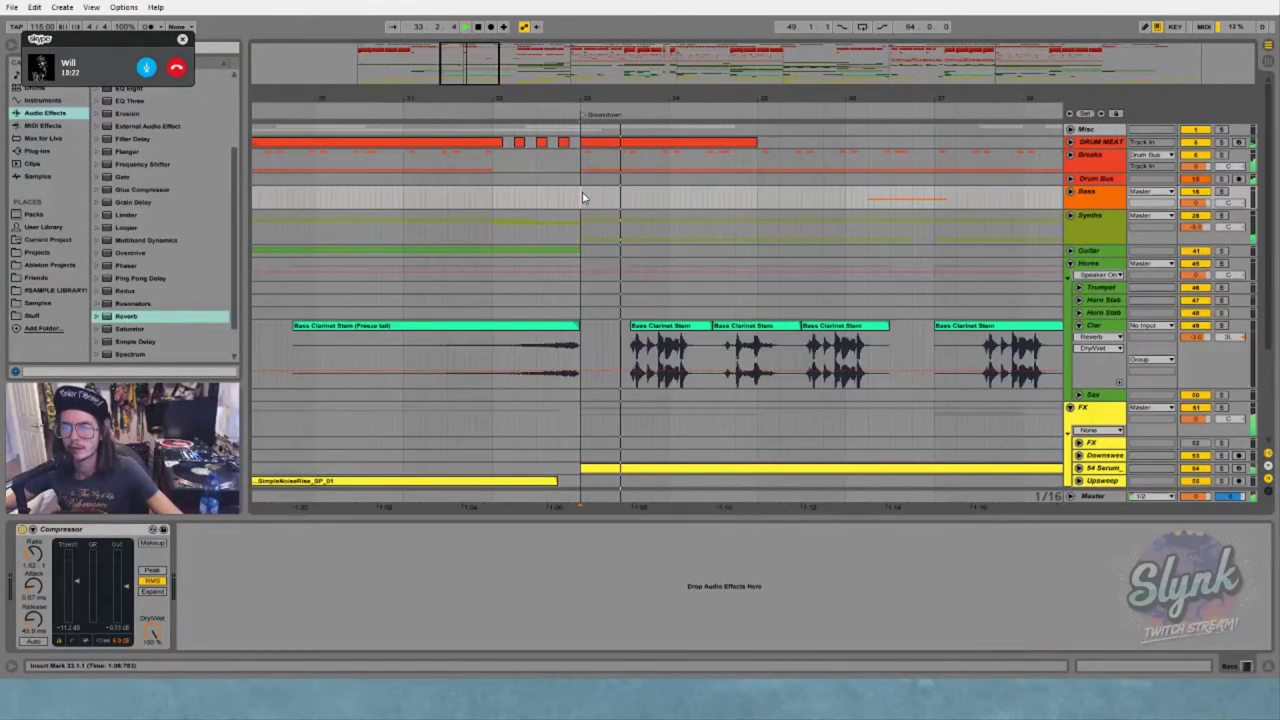
{"action": "left_click", "coordinate": [492, 365]}
{"action": "key", "text": "space"}
{"action": "key", "text": "space"}
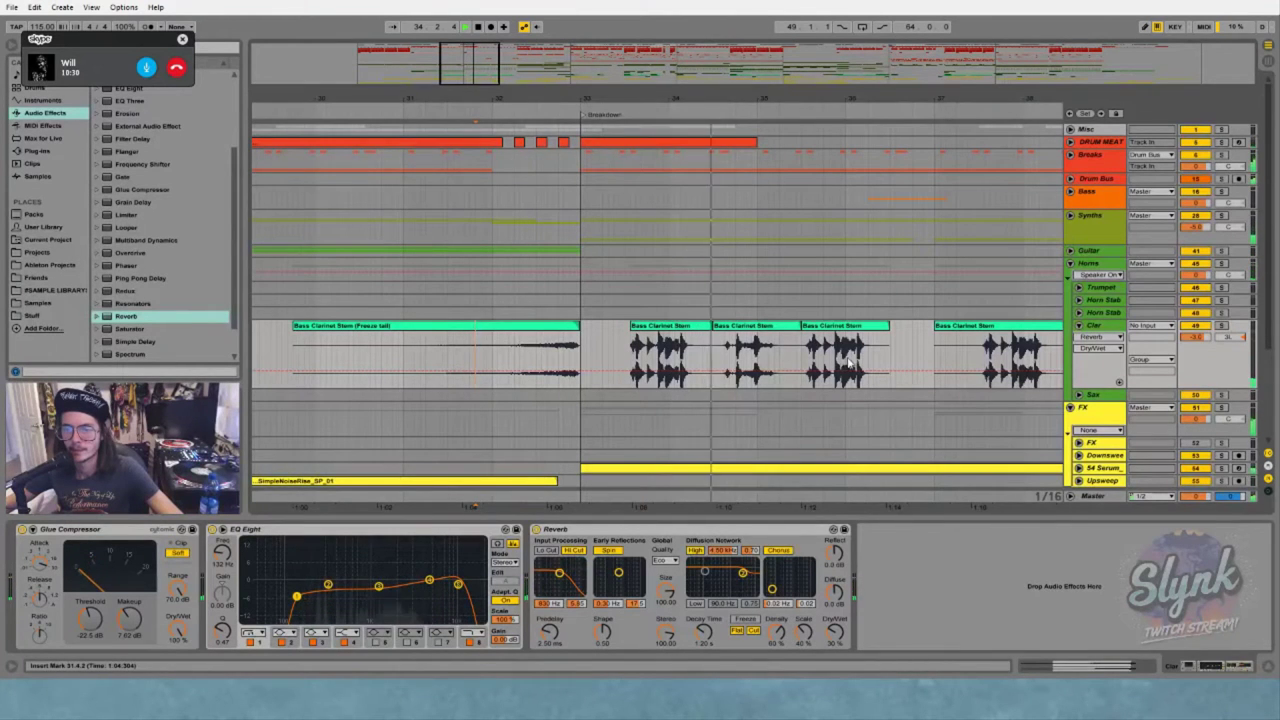
{"action": "left_click_drag", "start_coordinate": [794, 100], "coordinate": [698, 36]}
{"action": "key", "text": "space"}
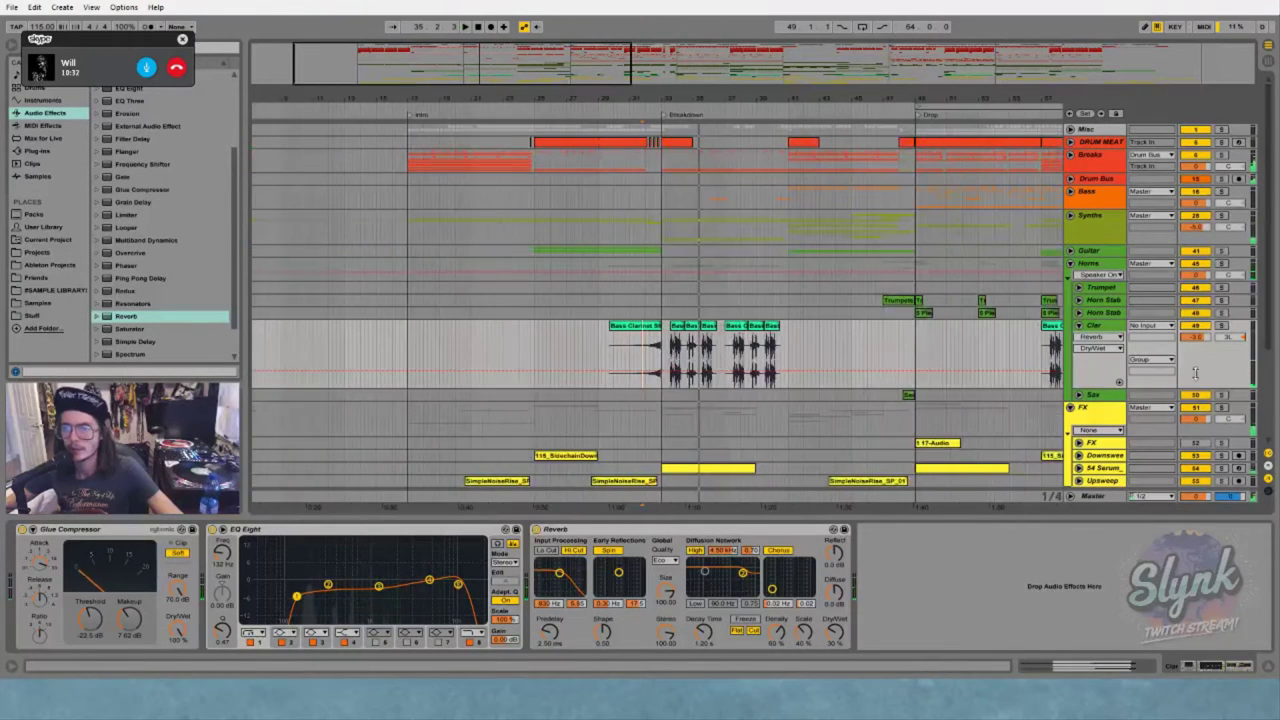
Insert a Ping Pong Delay before the Reverb on the Clar track, solo the track, and set the delay's Dry/Wet to 9.5%
{"action": "scroll", "coordinate": [150, 280], "scroll_direction": "up", "scroll_amount": 3}
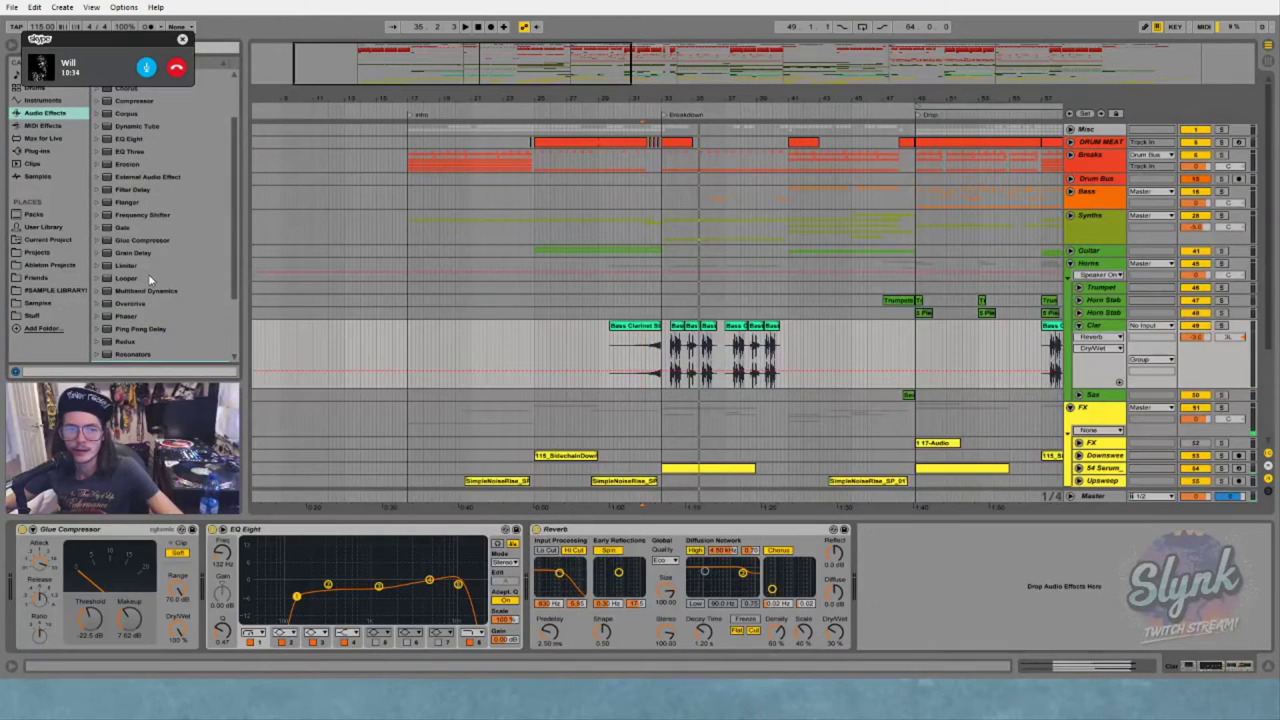
{"action": "scroll", "coordinate": [150, 280], "scroll_direction": "down", "scroll_amount": 5}
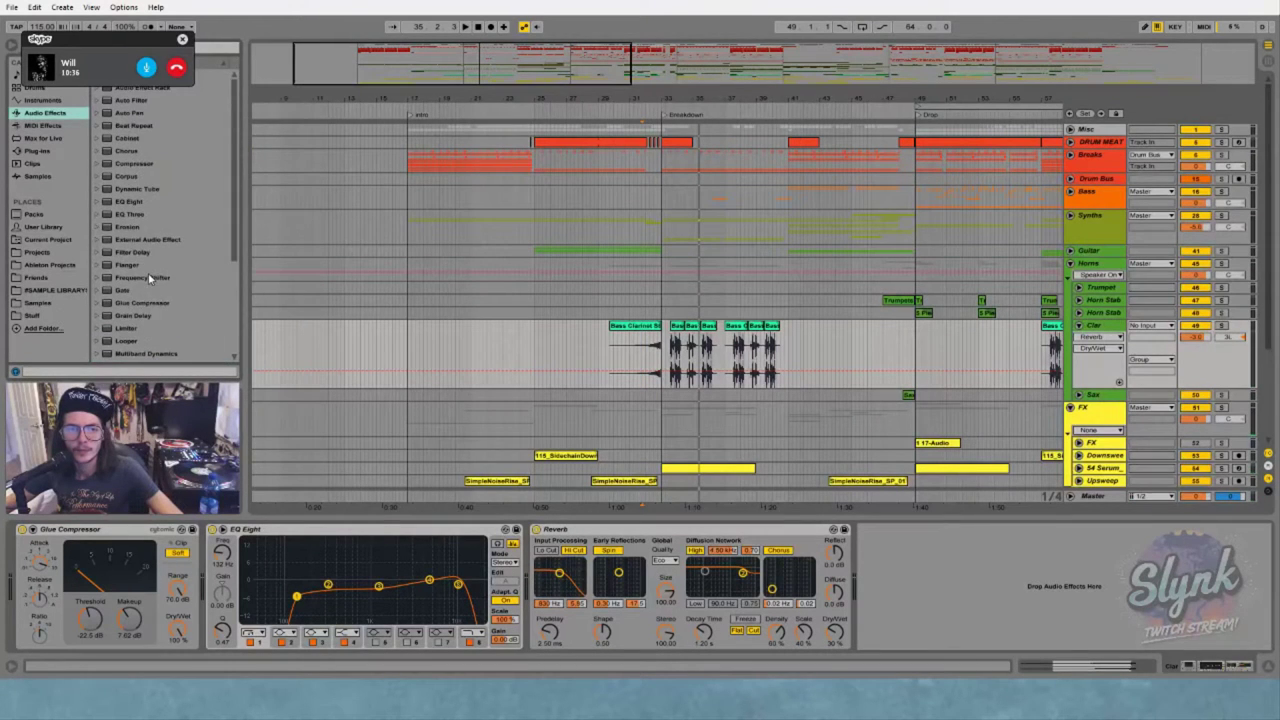
{"action": "left_click", "coordinate": [137, 289]}
{"action": "scroll", "coordinate": [137, 289], "scroll_direction": "down", "scroll_amount": 1}
{"action": "left_click_drag", "start_coordinate": [130, 241], "coordinate": [550, 647]}
{"action": "key", "text": "space"}
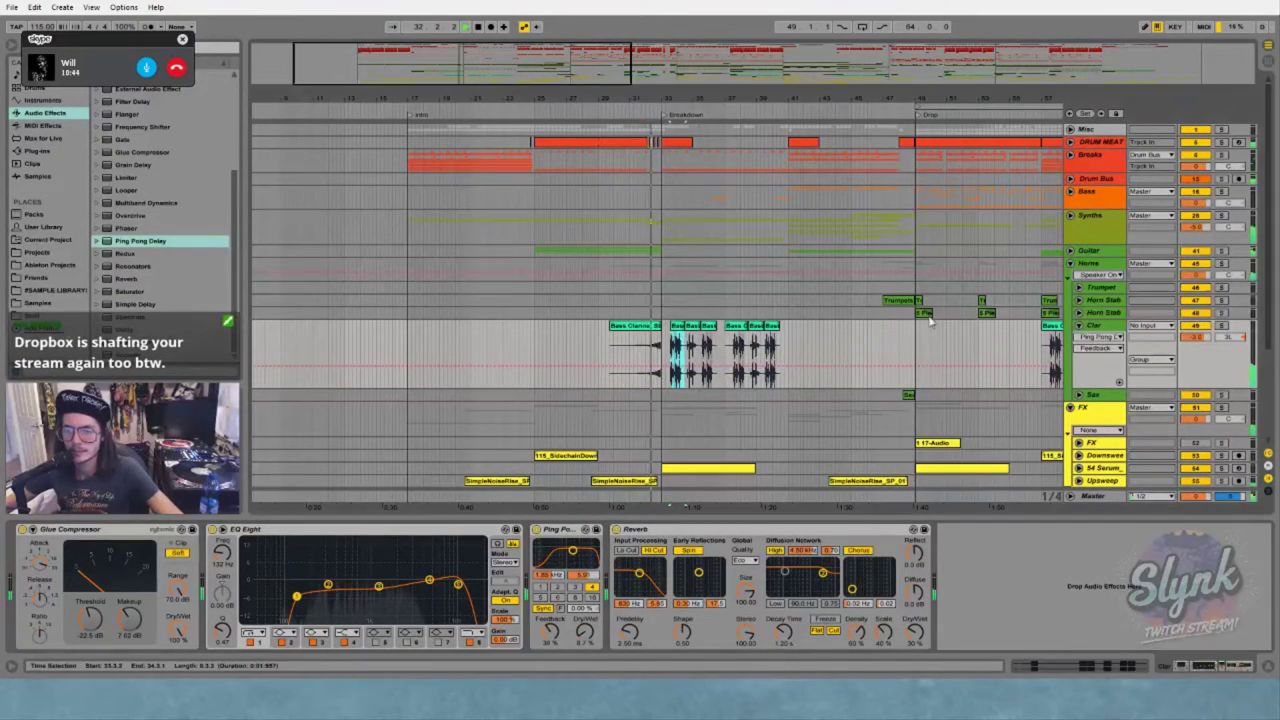
{"action": "left_click", "coordinate": [1221, 325]}
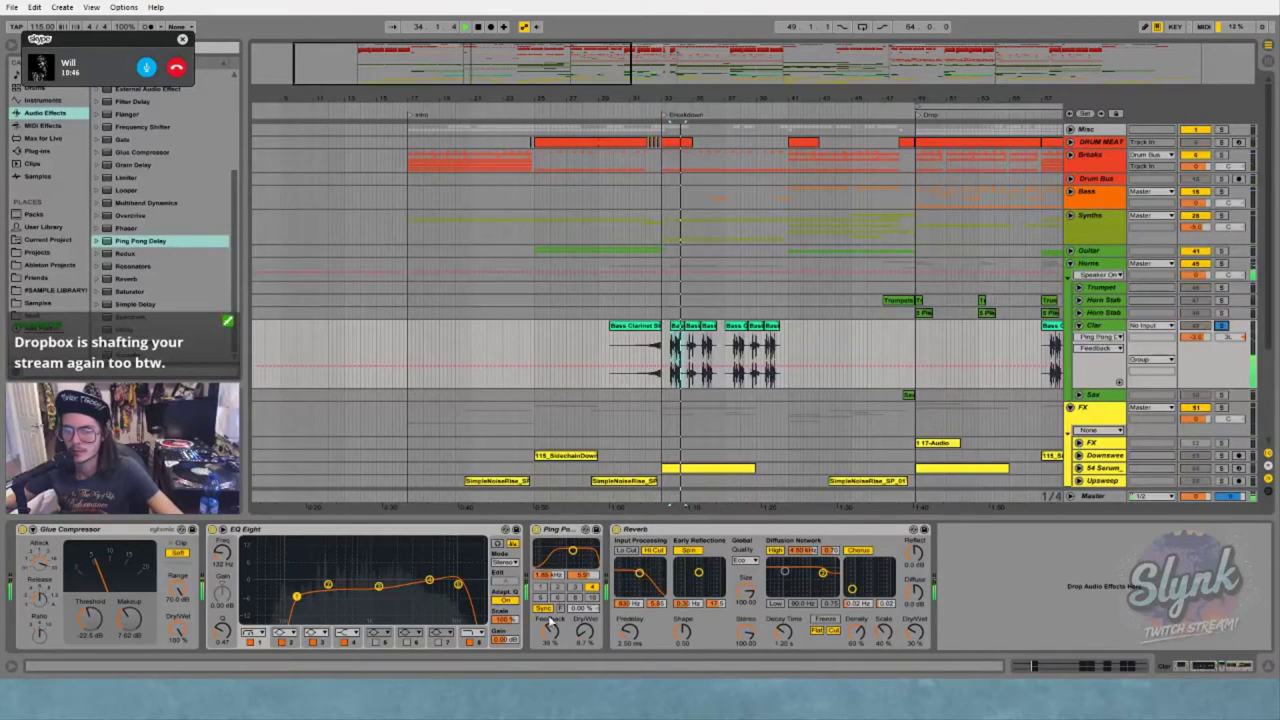
{"action": "left_click_drag", "start_coordinate": [585, 632], "coordinate": [585, 628]}
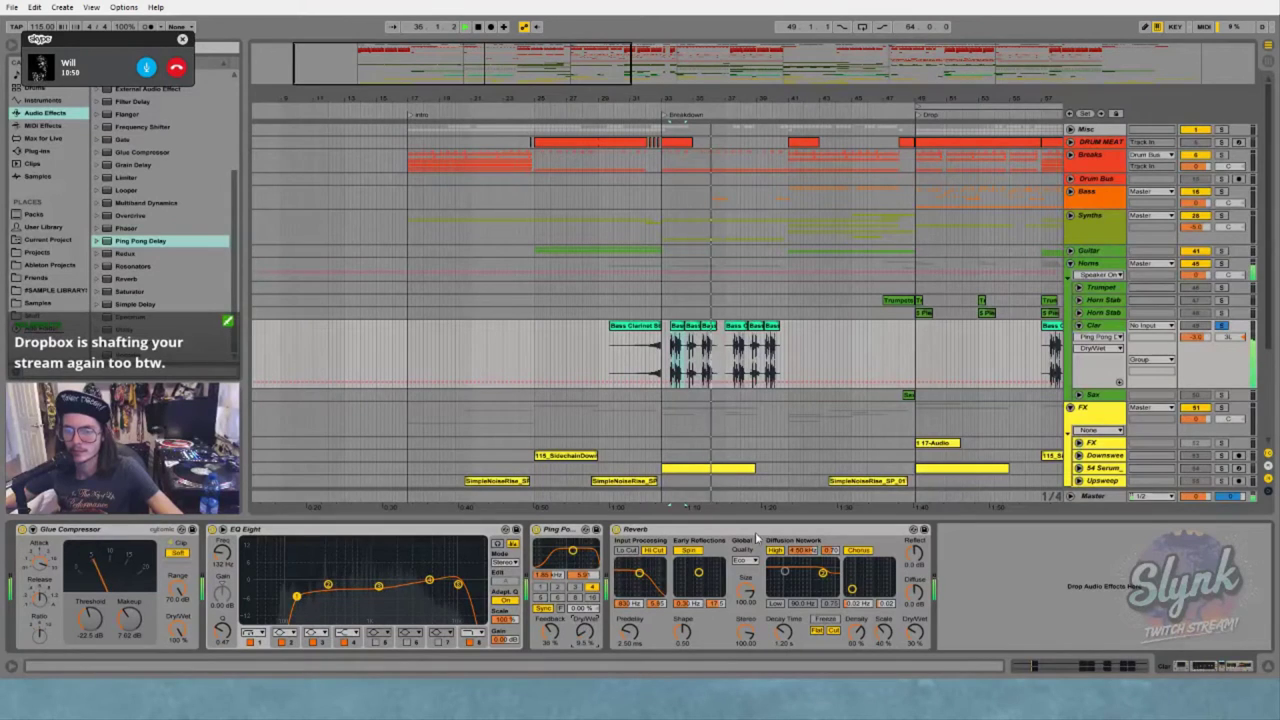
Set the Clar Reverb's Decay Time to 3.02 s, lower its Dry/Wet, and enable Lo Cut with the input filter at 2.77 kHz
{"action": "left_click", "coordinate": [912, 638]}
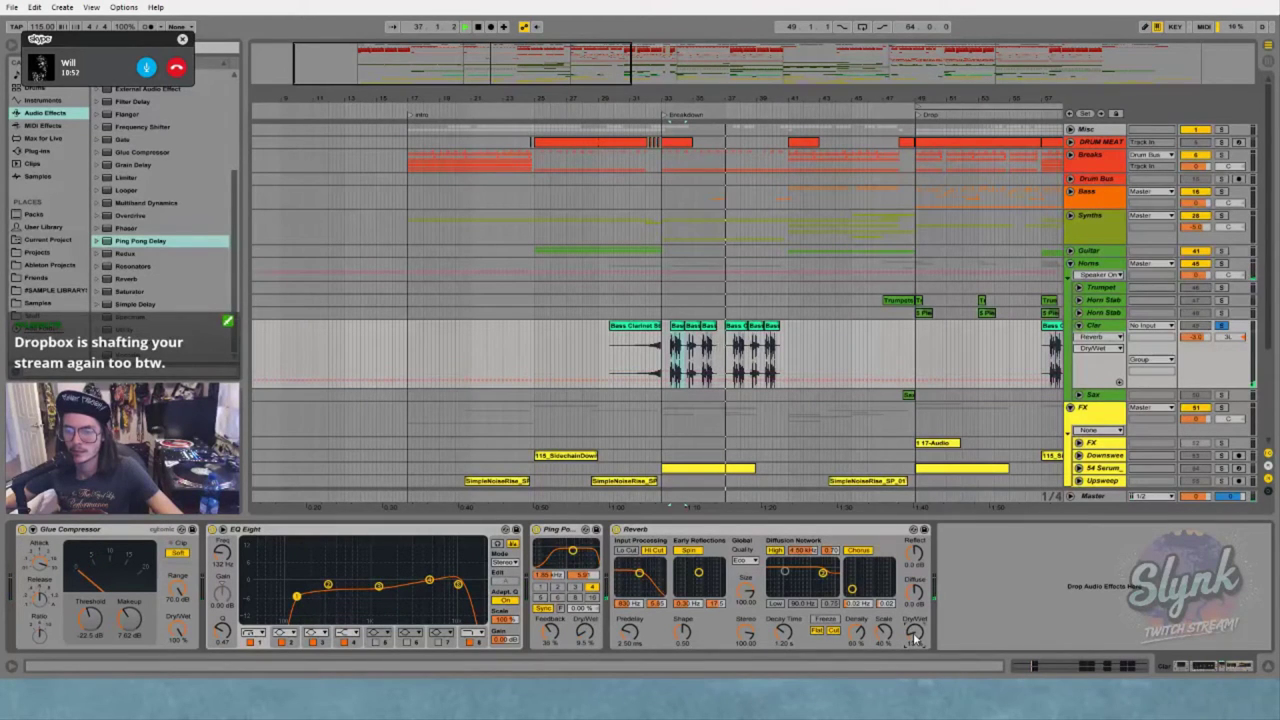
{"action": "left_click", "coordinate": [785, 632]}
{"action": "left_click_drag", "start_coordinate": [913, 631], "coordinate": [913, 637]}
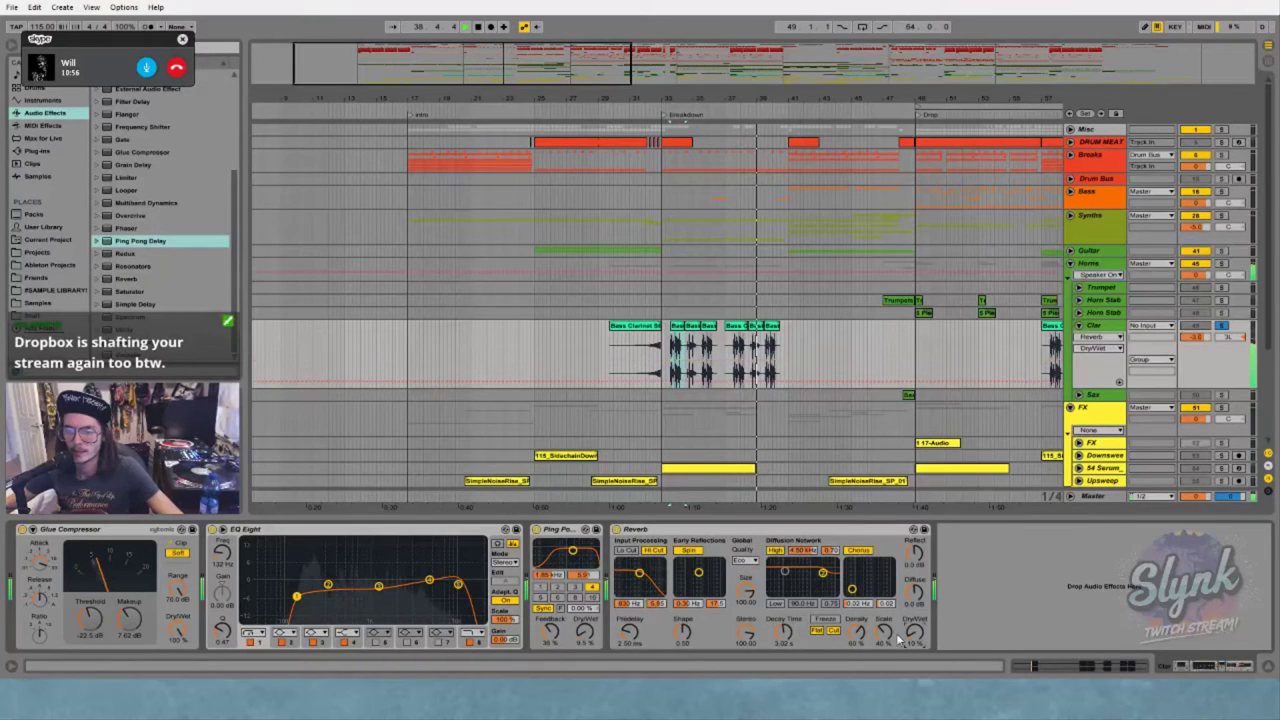
{"action": "left_click", "coordinate": [627, 550]}
{"action": "left_click_drag", "start_coordinate": [639, 572], "coordinate": [648, 574]}
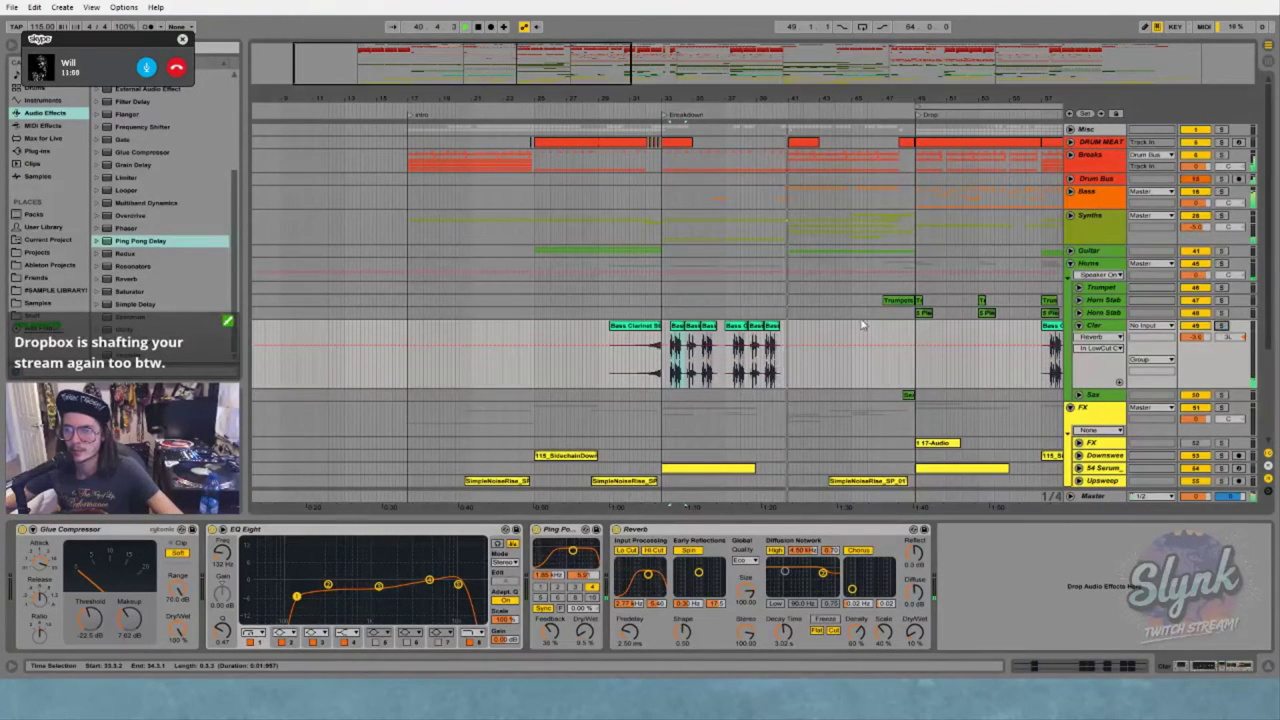
Stop playback with the whole arrangement in view and check Dropbox's sync status
{"action": "left_click_drag", "start_coordinate": [768, 98], "coordinate": [464, 40]}
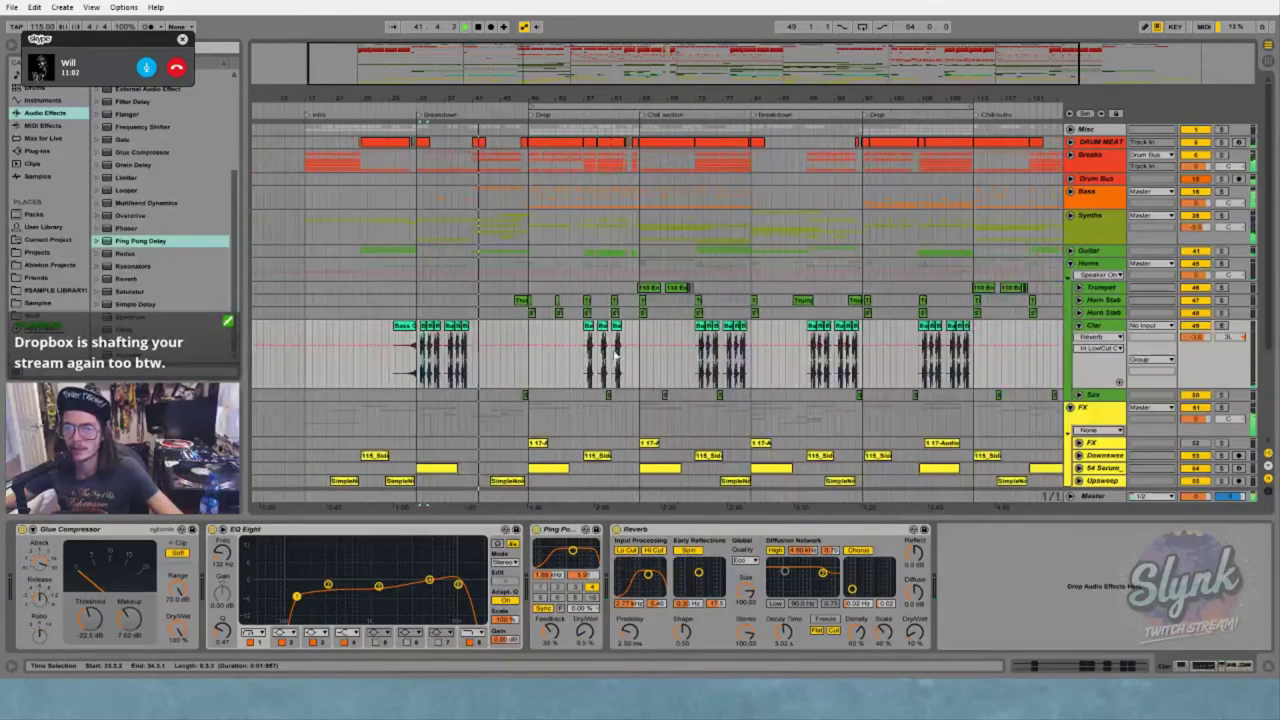
{"action": "key", "text": "space"}
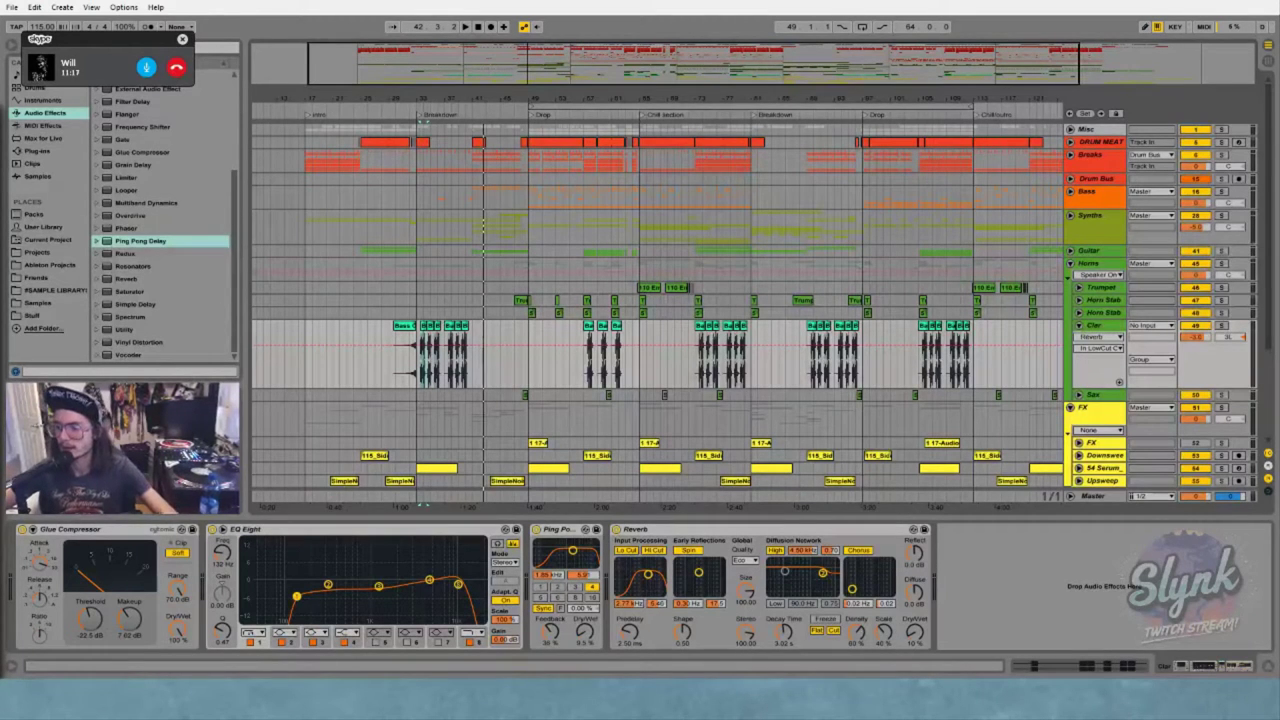
{"action": "left_click", "coordinate": [1166, 700]}
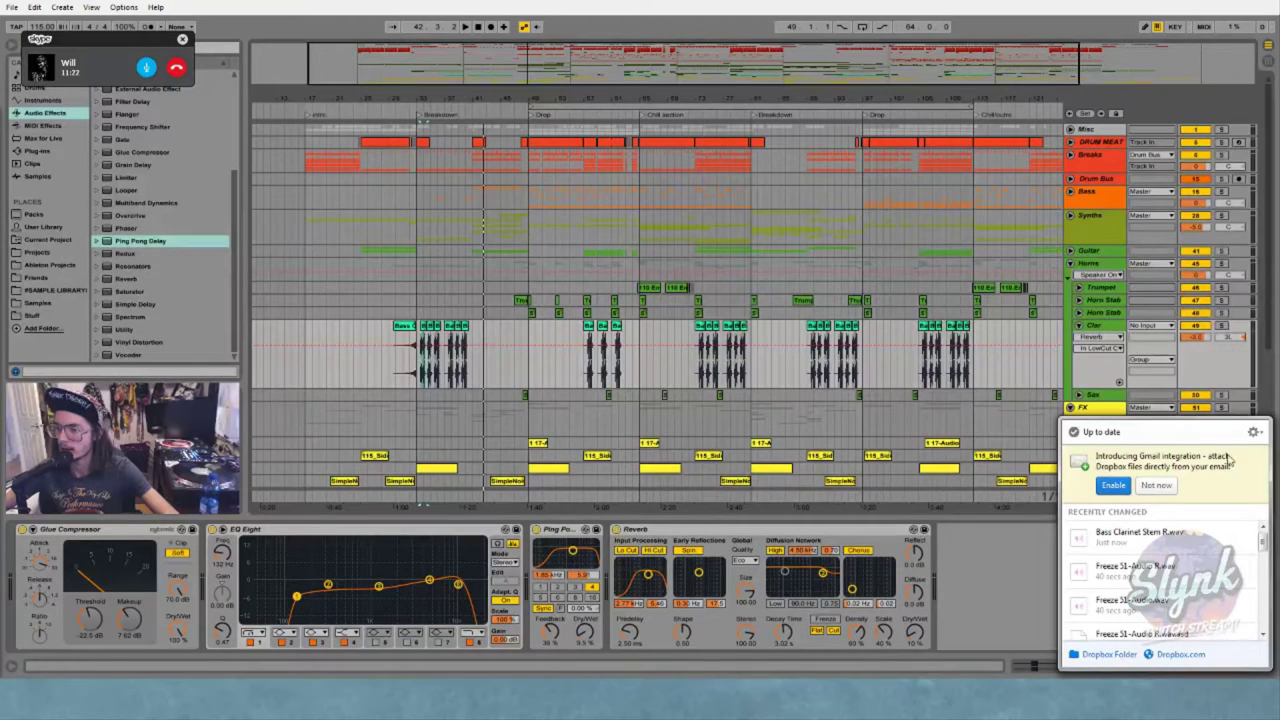
{"action": "left_click", "coordinate": [1122, 487]}
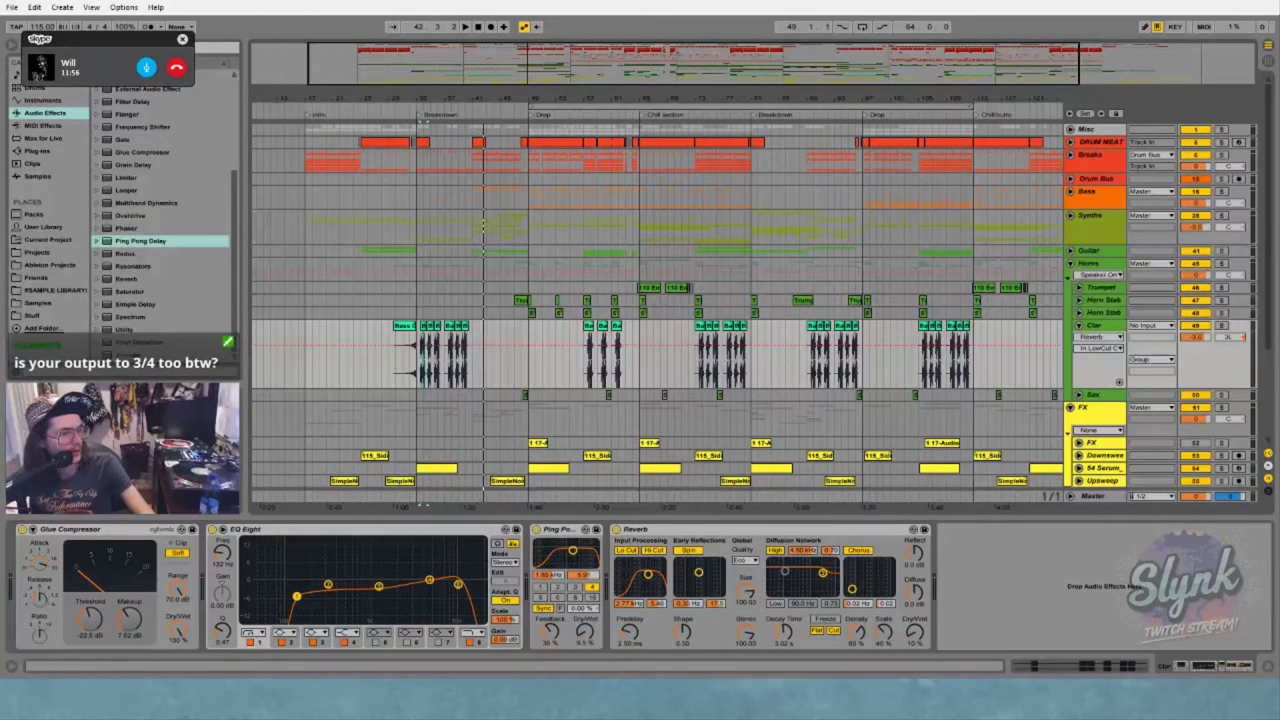
Set both the Master output and the cue output to 7/8
{"action": "scroll", "coordinate": [1069, 500], "scroll_direction": "down", "scroll_amount": 3}
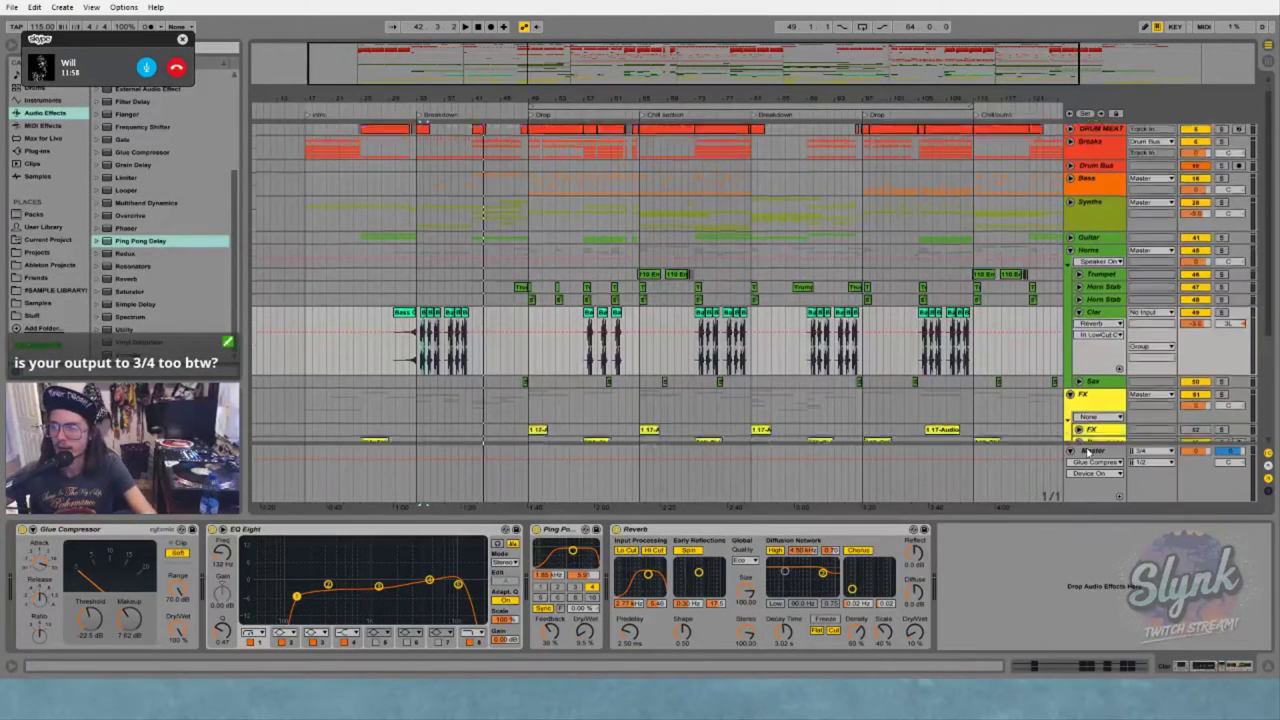
{"action": "left_click", "coordinate": [1152, 451]}
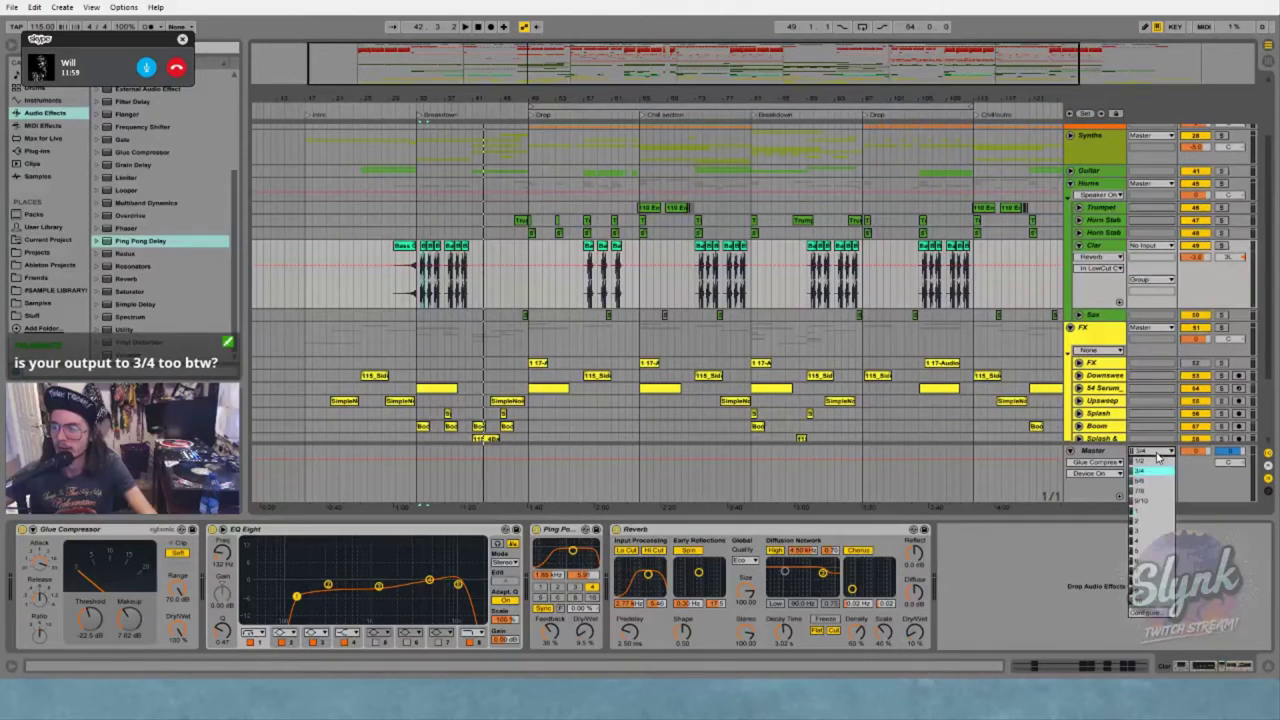
{"action": "left_click", "coordinate": [1155, 494]}
{"action": "left_click", "coordinate": [1160, 463]}
{"action": "left_click", "coordinate": [1153, 505]}
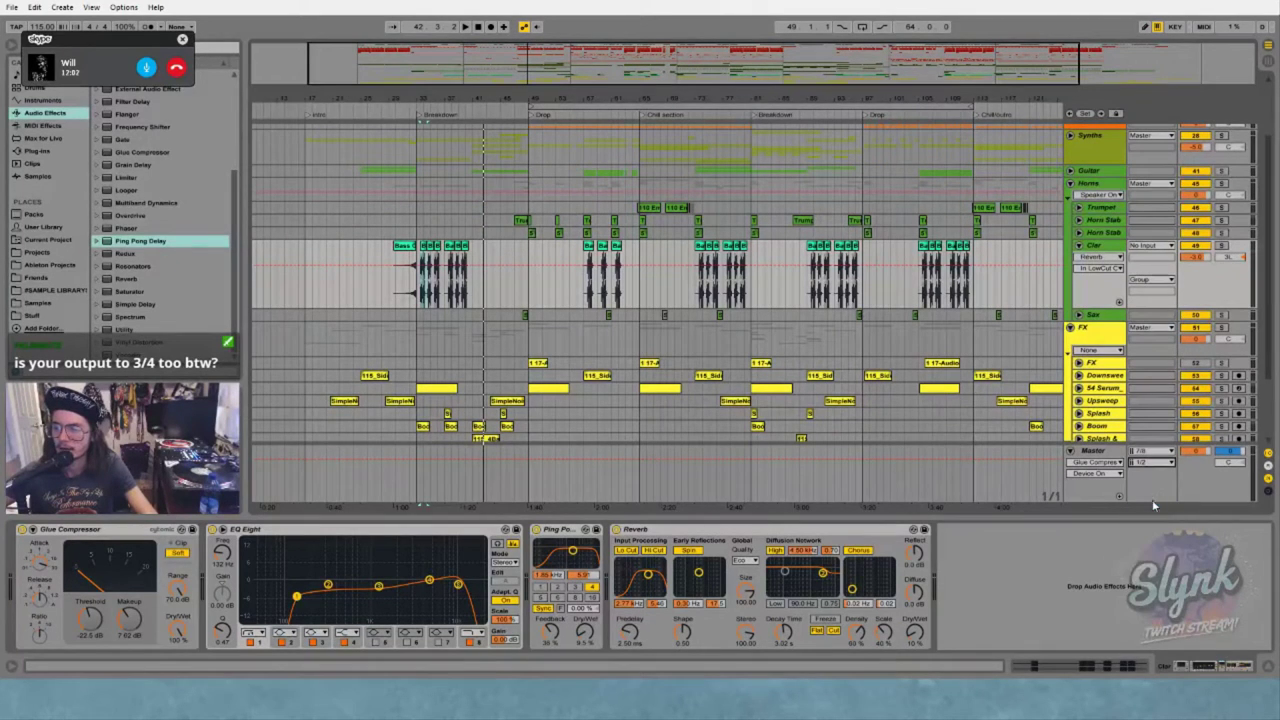
Play from the start of the Breakdown to check the new output routing, and move the insert position to about bar 42
{"action": "left_click", "coordinate": [414, 296]}
{"action": "key", "text": "space"}
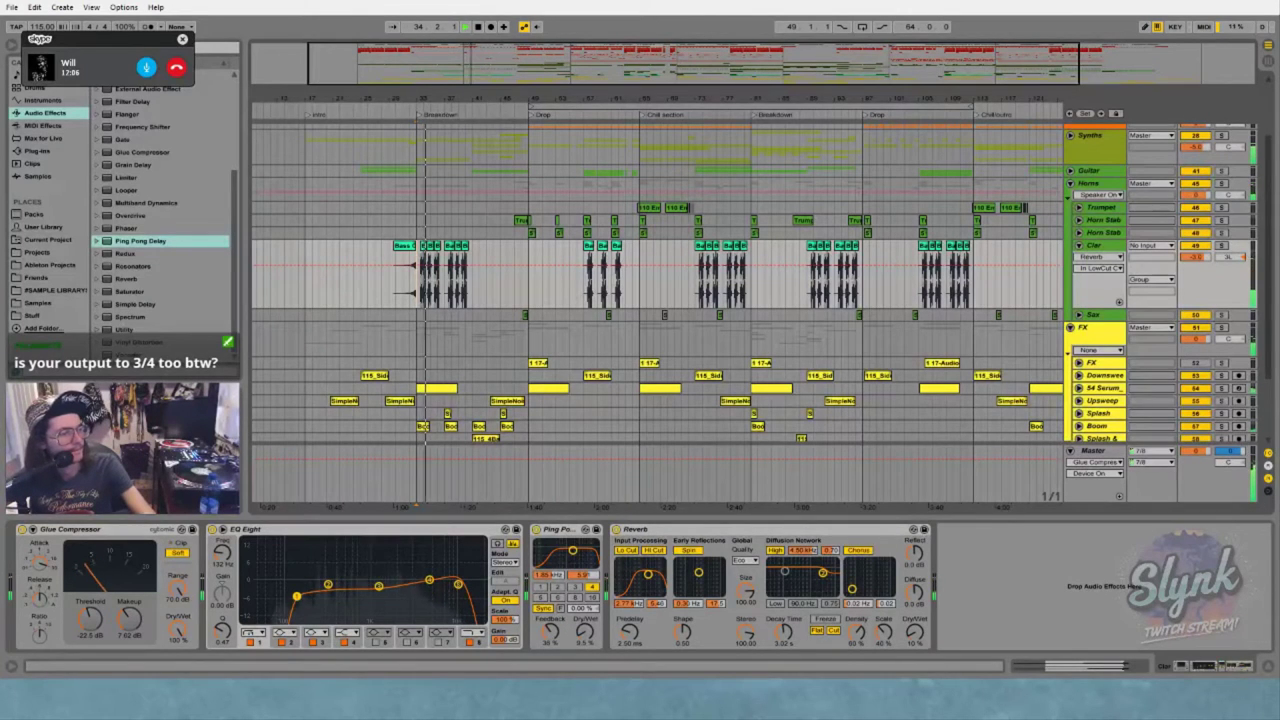
{"action": "key", "text": "space"}
{"action": "left_click", "coordinate": [479, 272]}
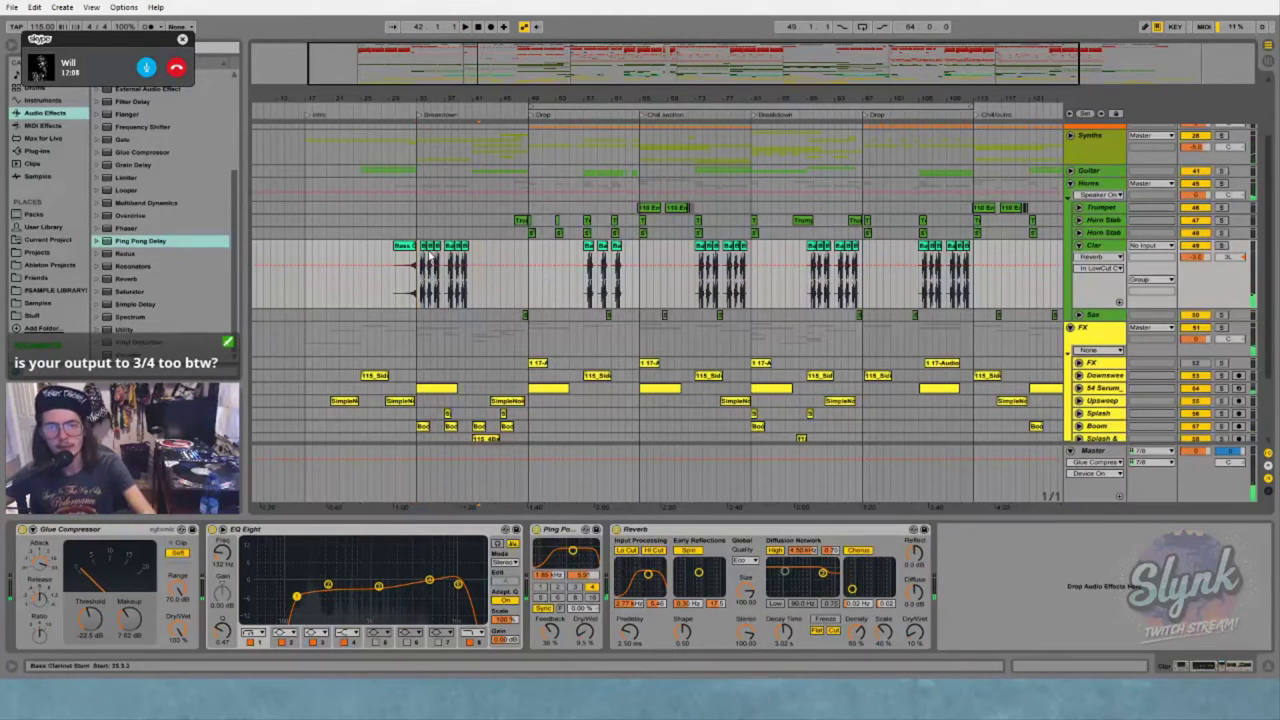
Save the Live Set as a new version named "[115] Slynk & Father Funk - Cosmic Quest V6 (Slynk is having a fiddle with Father Funk).als"
{"action": "left_click", "coordinate": [12, 7]}
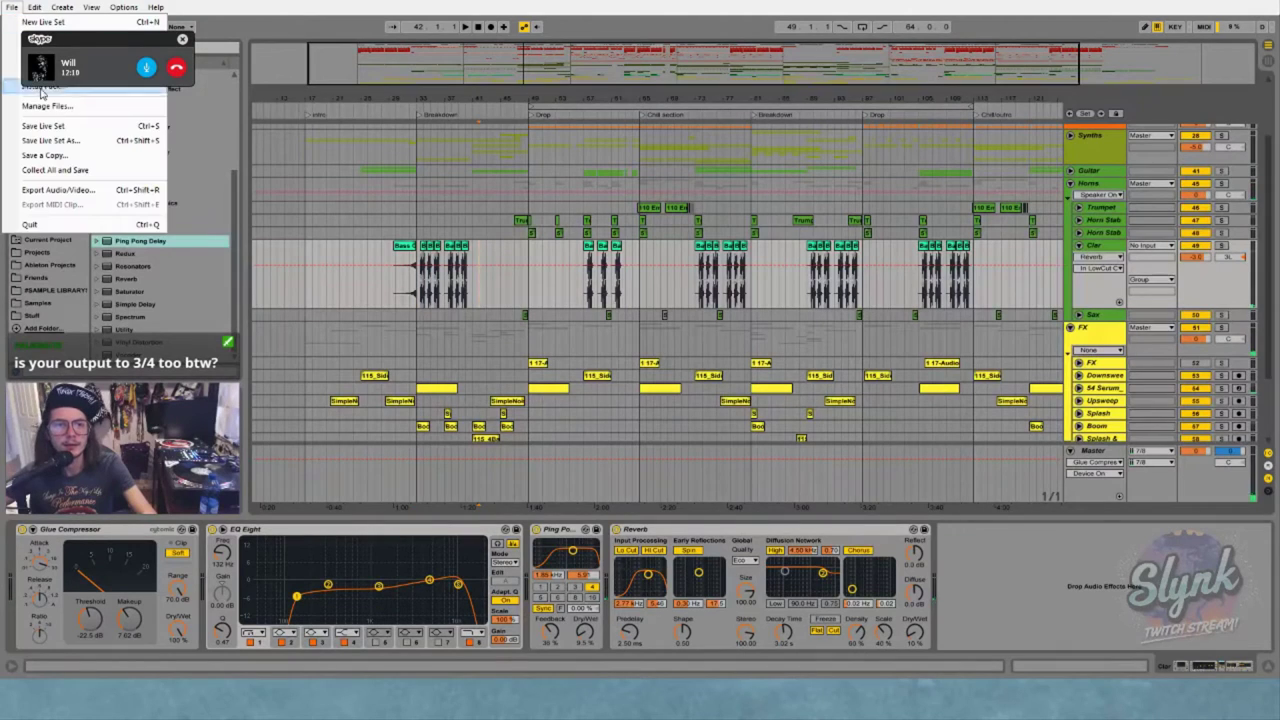
{"action": "left_click", "coordinate": [53, 141]}
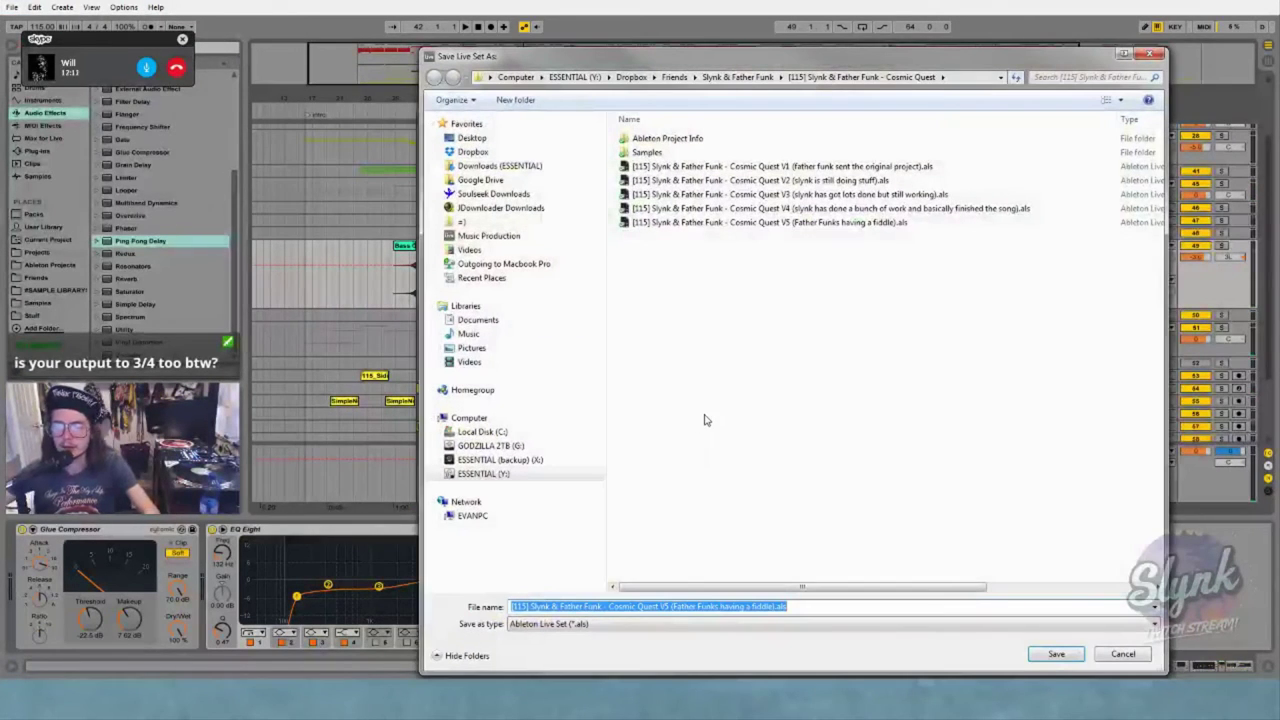
{"action": "key", "text": "Right"}
{"action": "key", "text": "Left"}
{"action": "key", "text": "Left"}
{"action": "key", "text": "Left"}
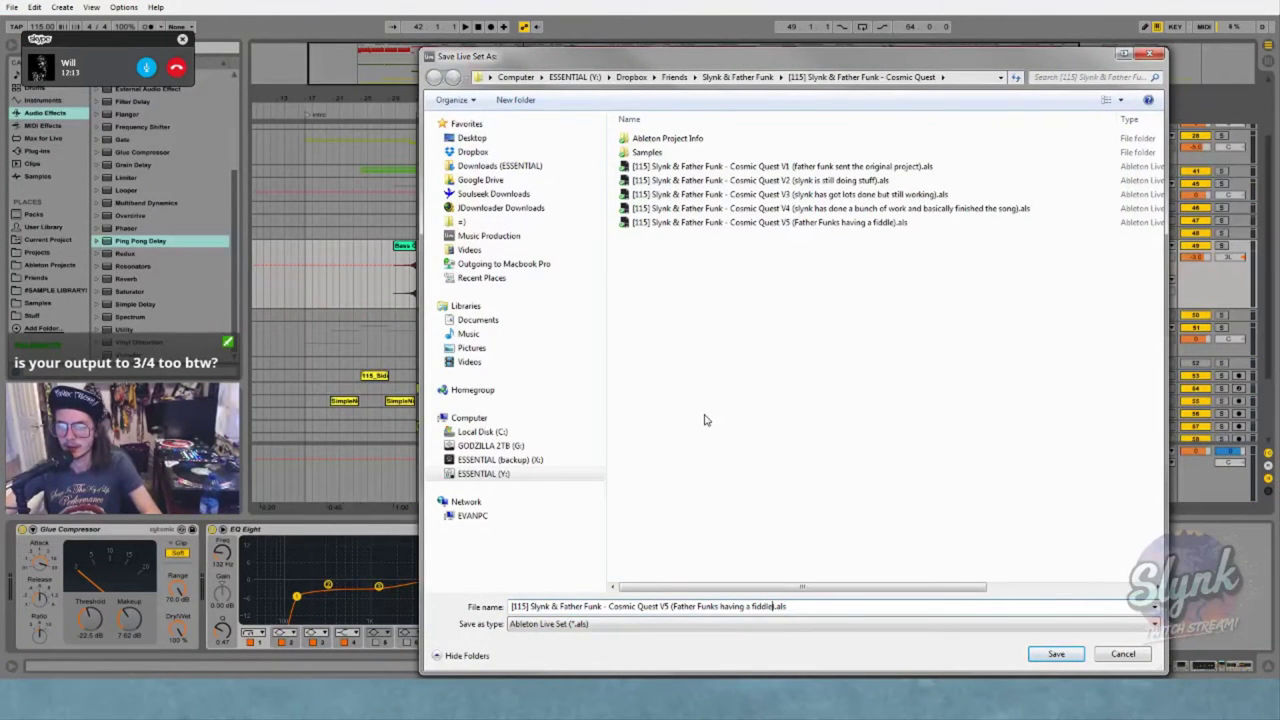
{"action": "key", "text": "ctrl+shift+Left"}
{"action": "key", "text": "ctrl+shift+Left"}
{"action": "key", "text": "ctrl+shift+Left"}
{"action": "key", "text": "BackSpace"}
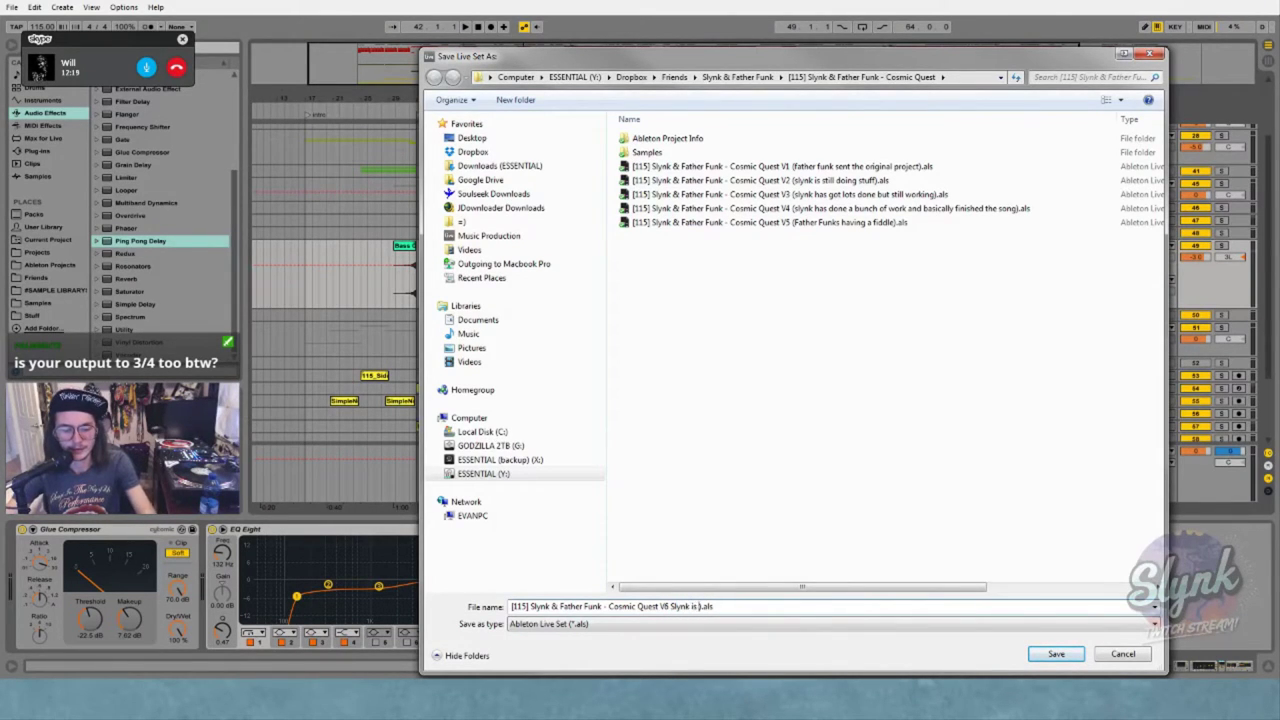
{"action": "type", "text": "ing a fiddle"}
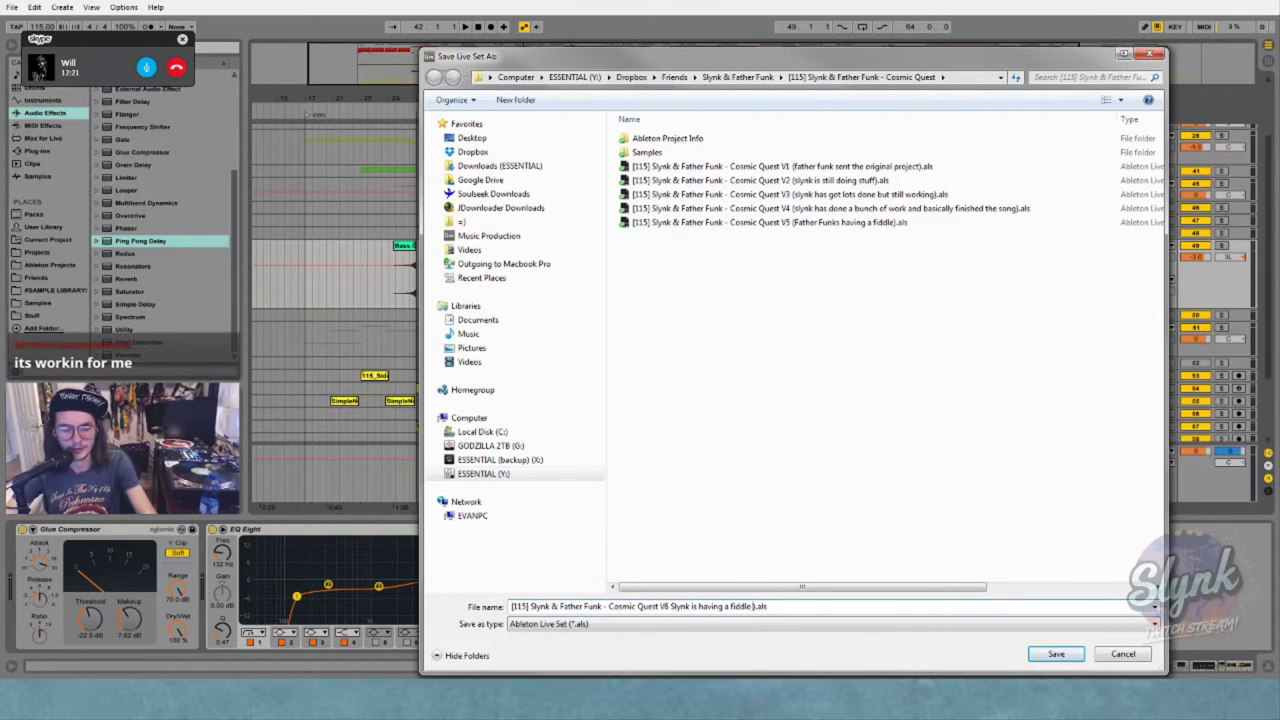
{"action": "type", "text": " with Father Fa"}
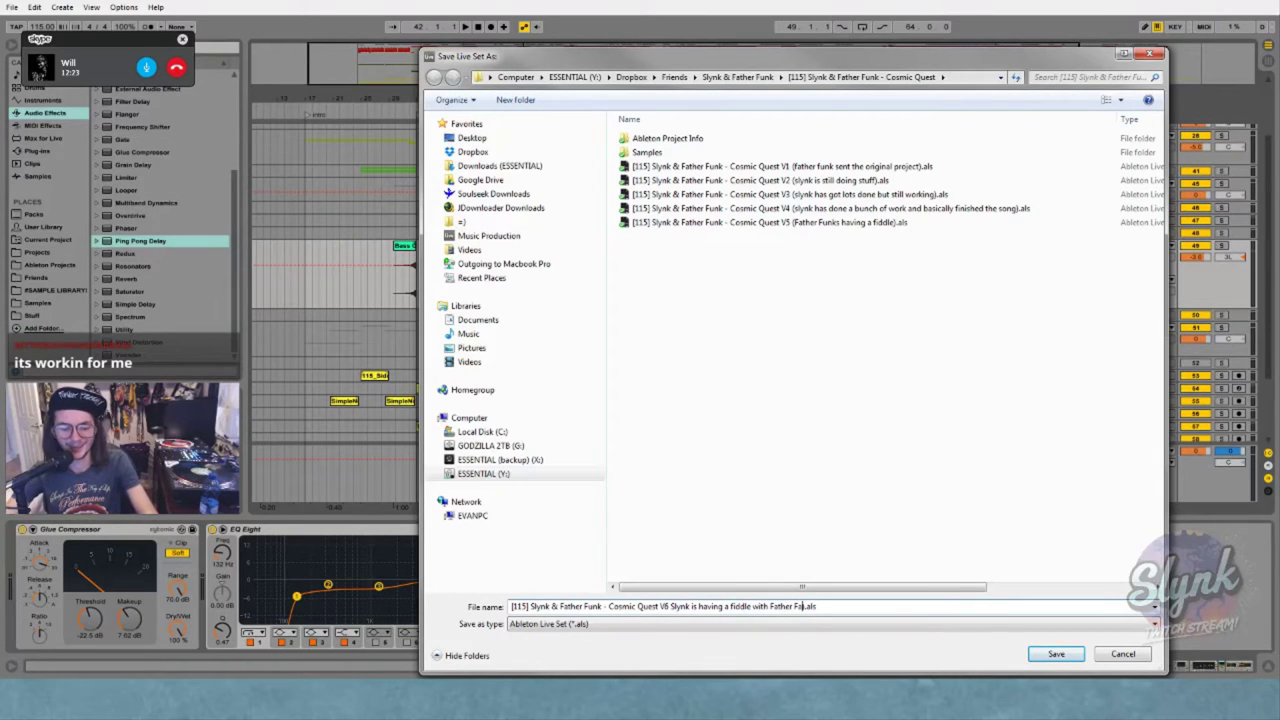
{"action": "type", "text": "unk"}
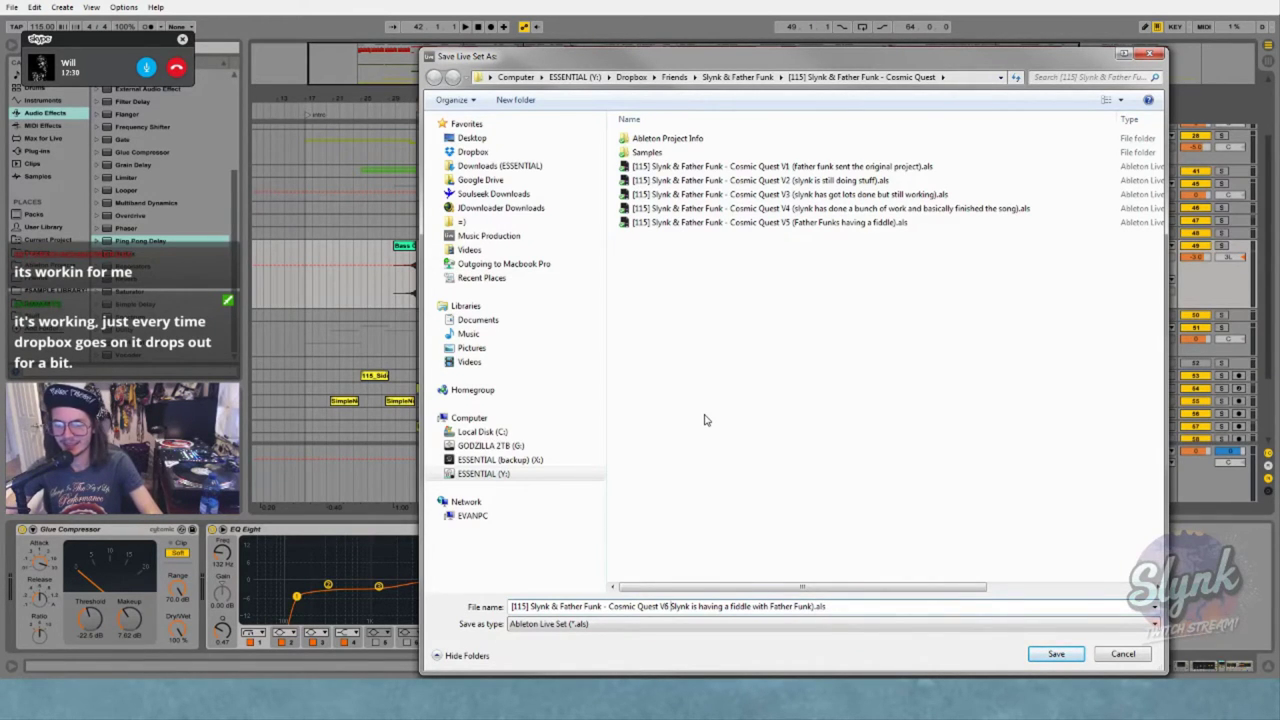
{"action": "type", "text": "("}
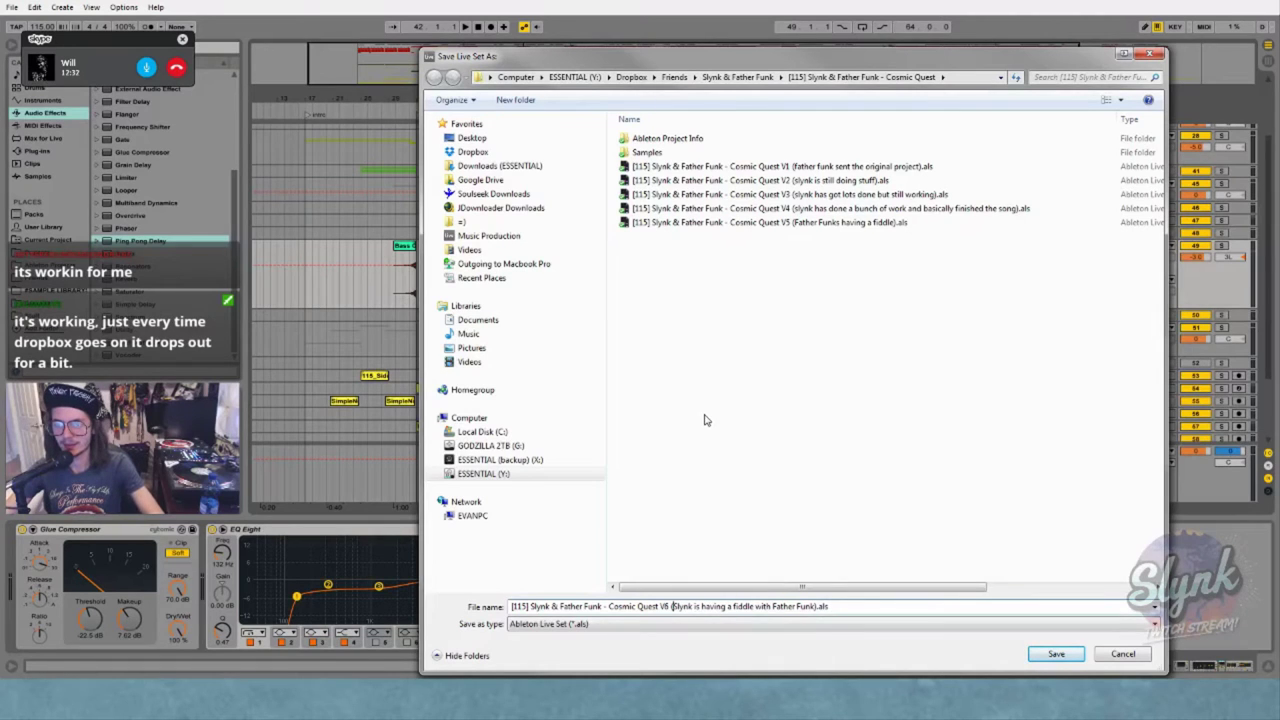
{"action": "key", "text": "Return"}
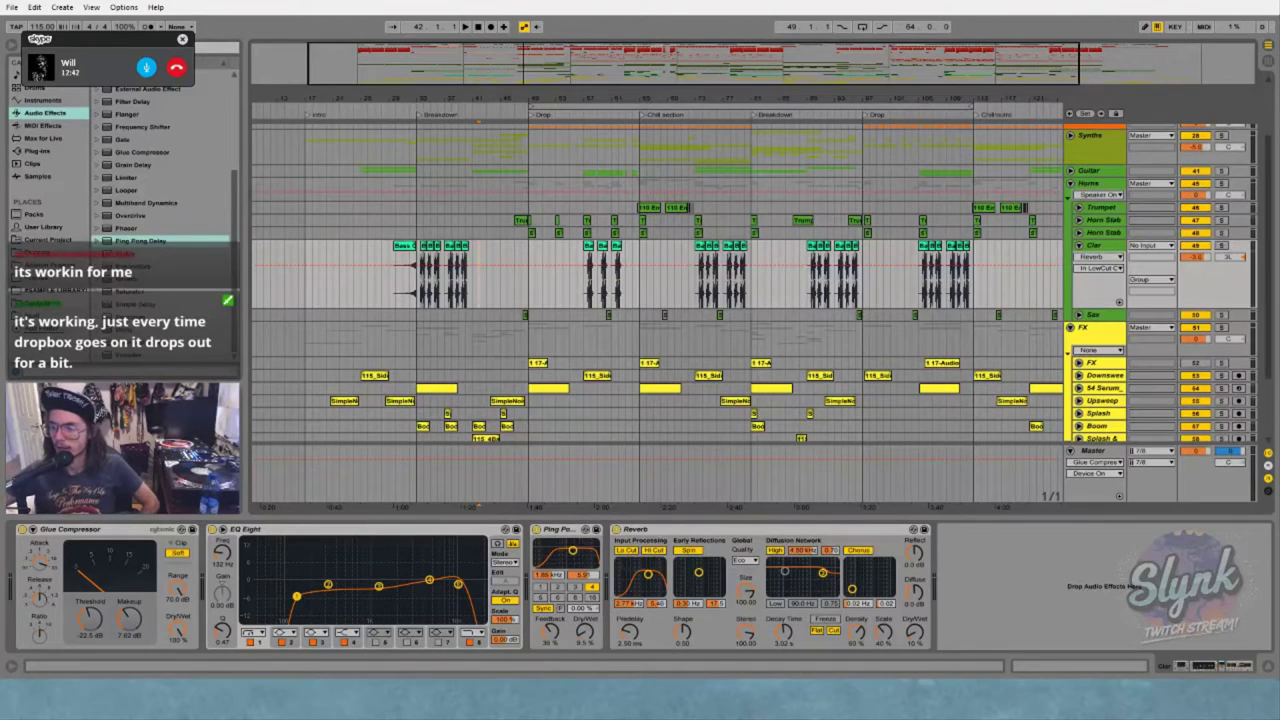
Pause Dropbox syncing and close its status pop-up
{"action": "left_click", "coordinate": [1163, 700]}
{"action": "left_click", "coordinate": [1077, 493]}
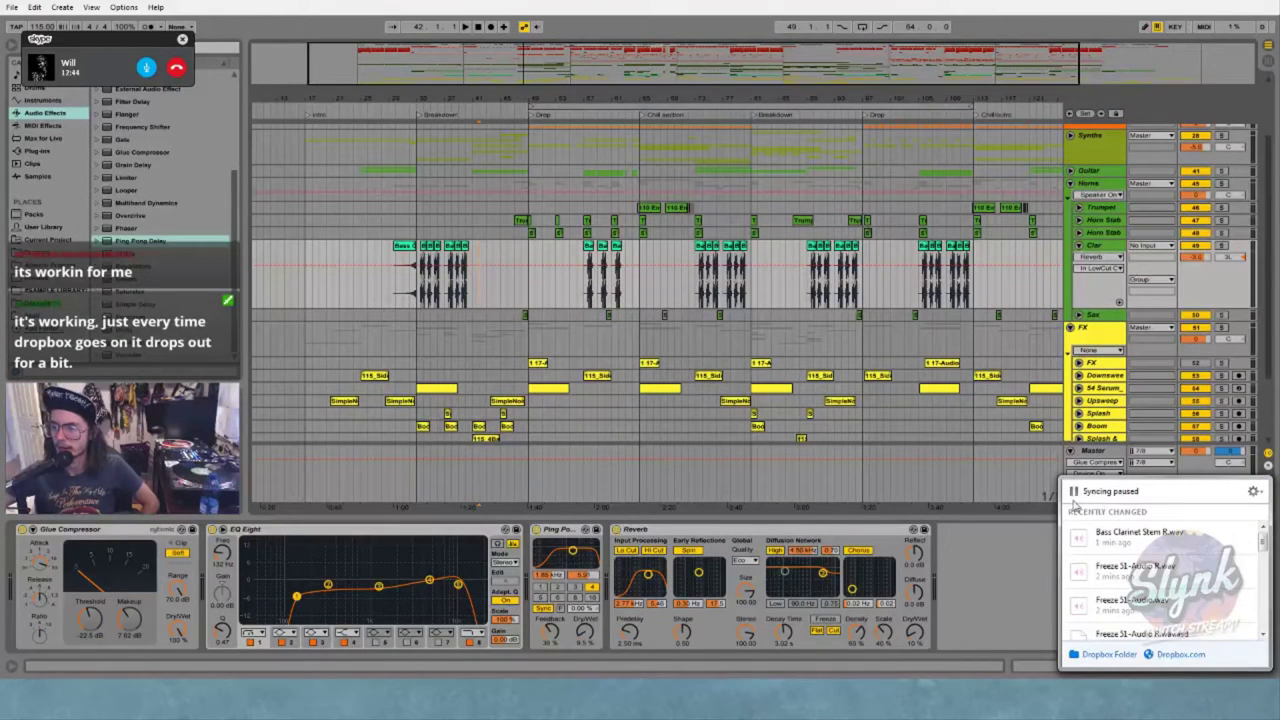
{"action": "left_click", "coordinate": [1008, 570]}
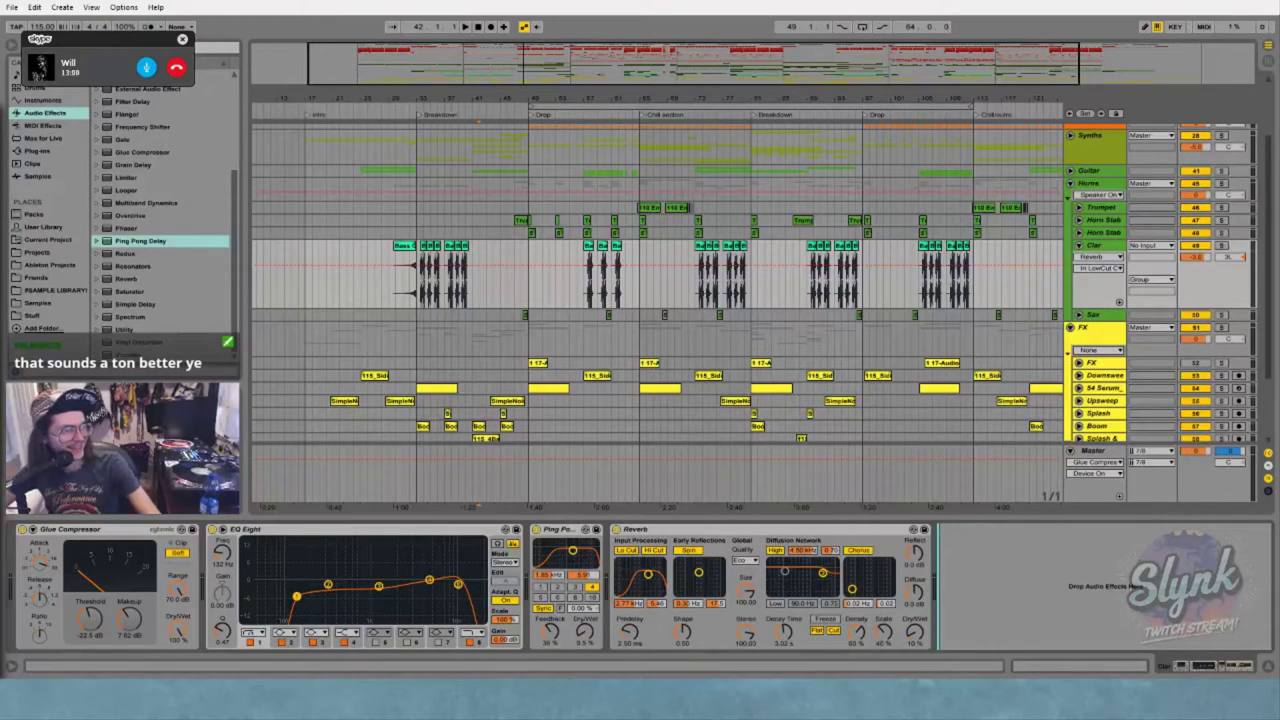
Play the transition from the Breakdown into the first Drop and review the horn and FX tracks
{"action": "left_click", "coordinate": [472, 293]}
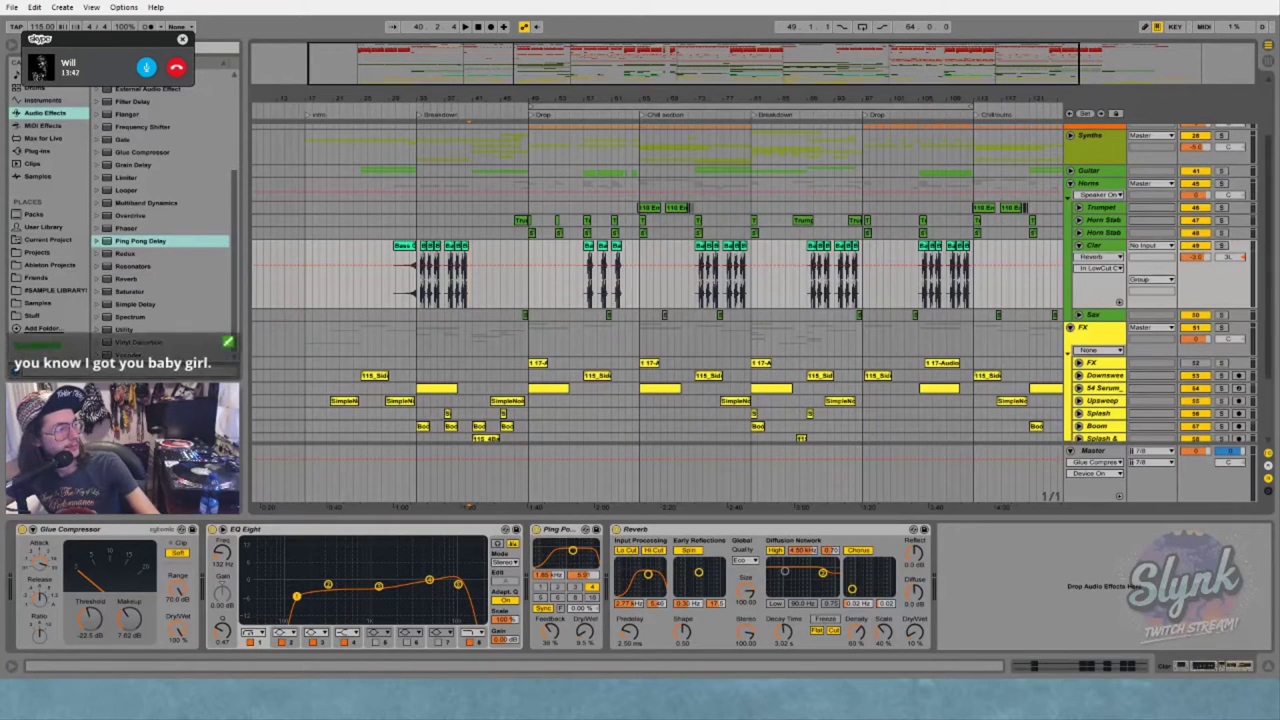
{"action": "left_click", "coordinate": [527, 300]}
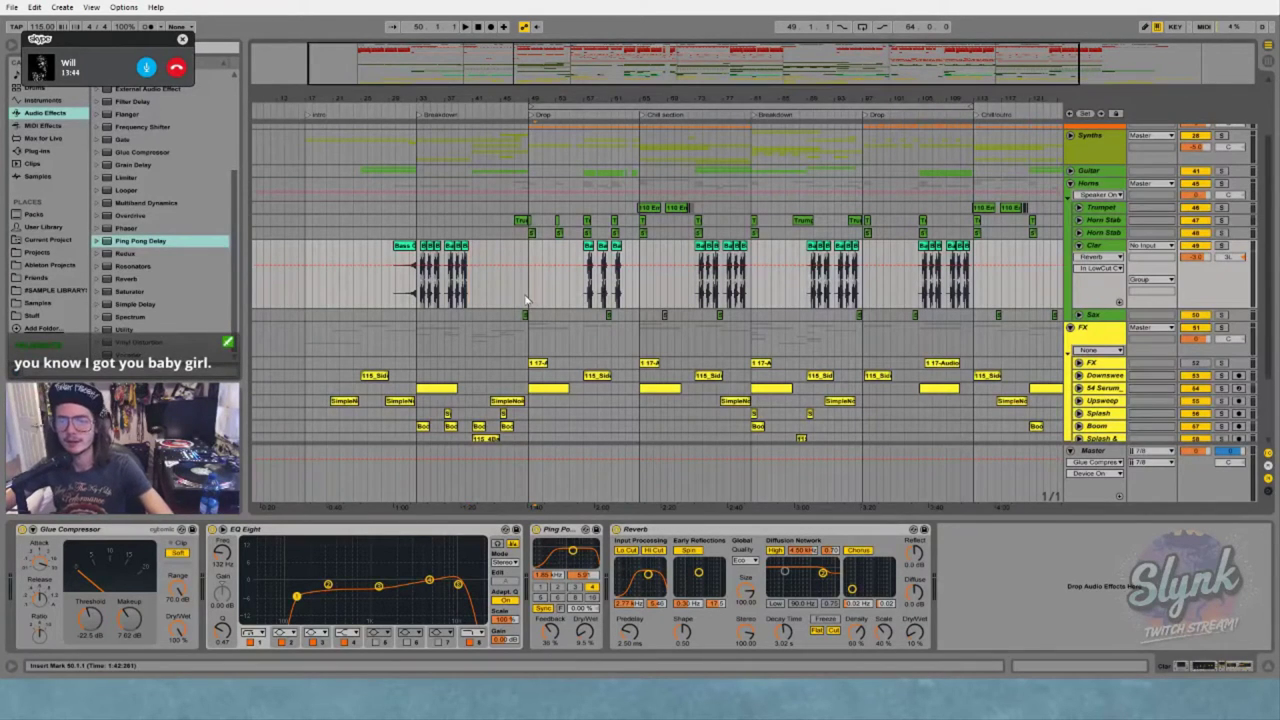
{"action": "key", "text": "space"}
{"action": "left_click_drag", "start_coordinate": [533, 99], "coordinate": [478, 99]}
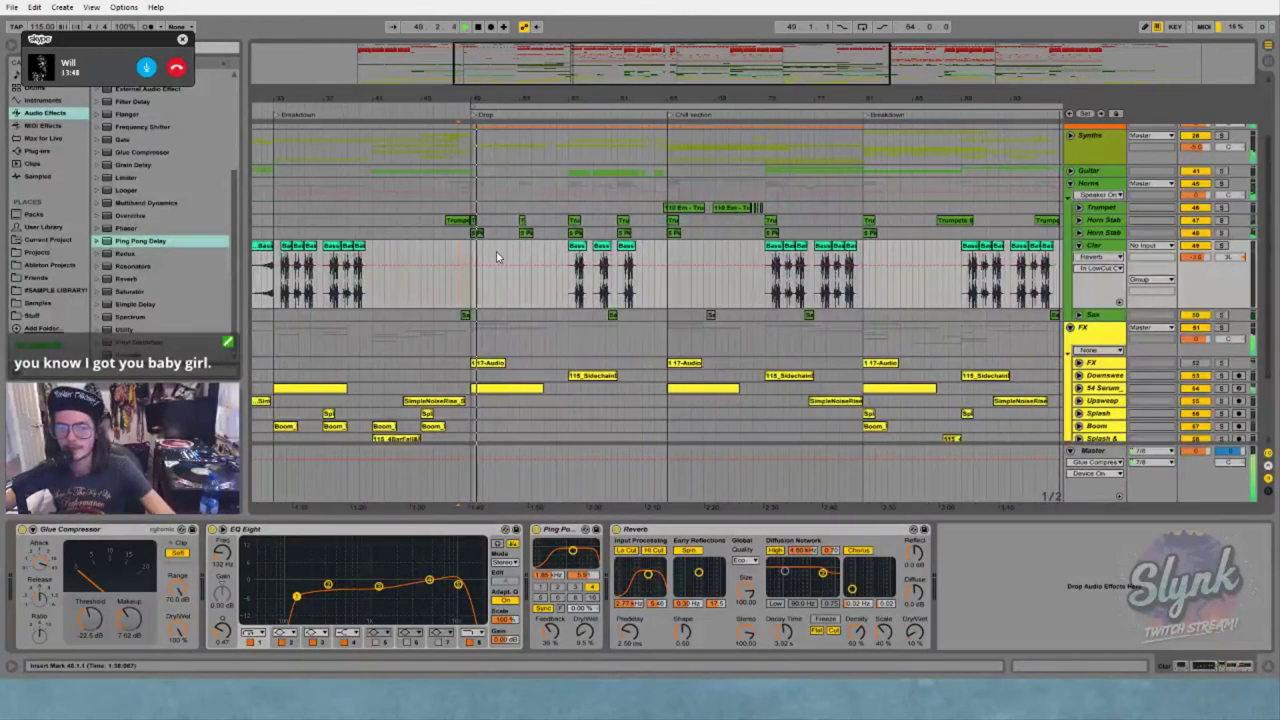
{"action": "scroll", "coordinate": [575, 288], "scroll_direction": "up", "scroll_amount": 3}
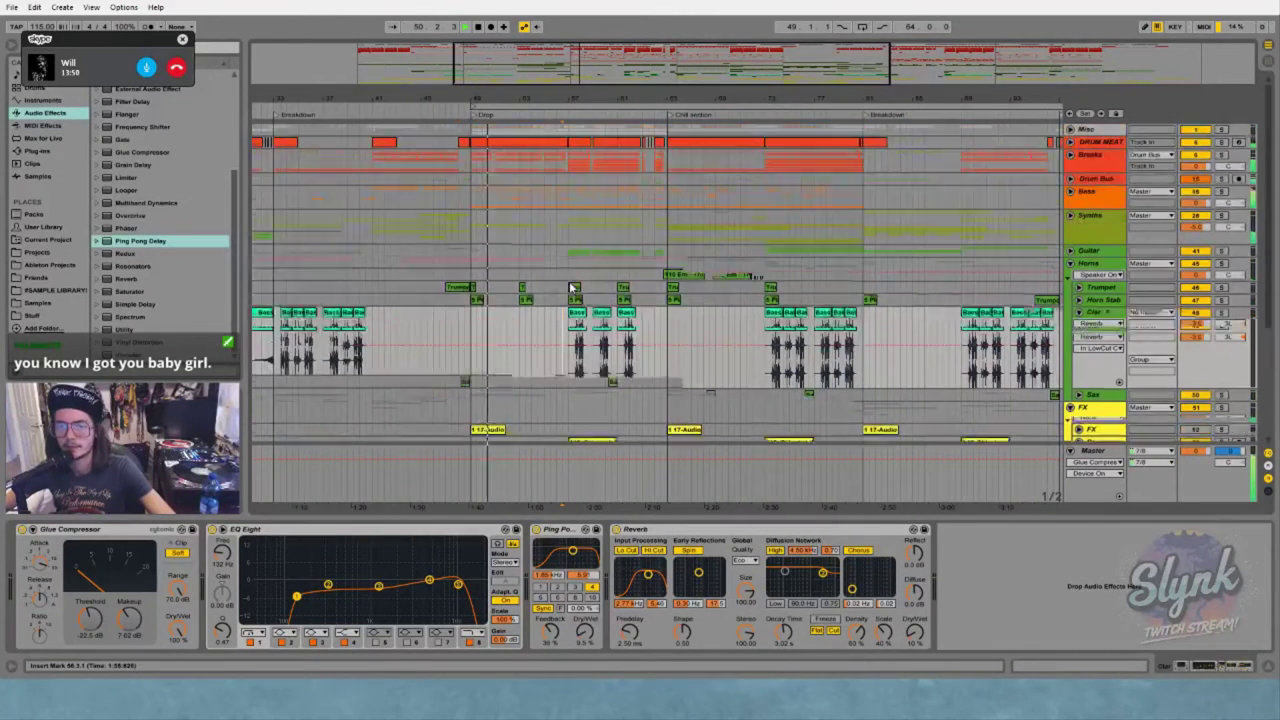
{"action": "scroll", "coordinate": [570, 288], "scroll_direction": "down", "scroll_amount": 5}
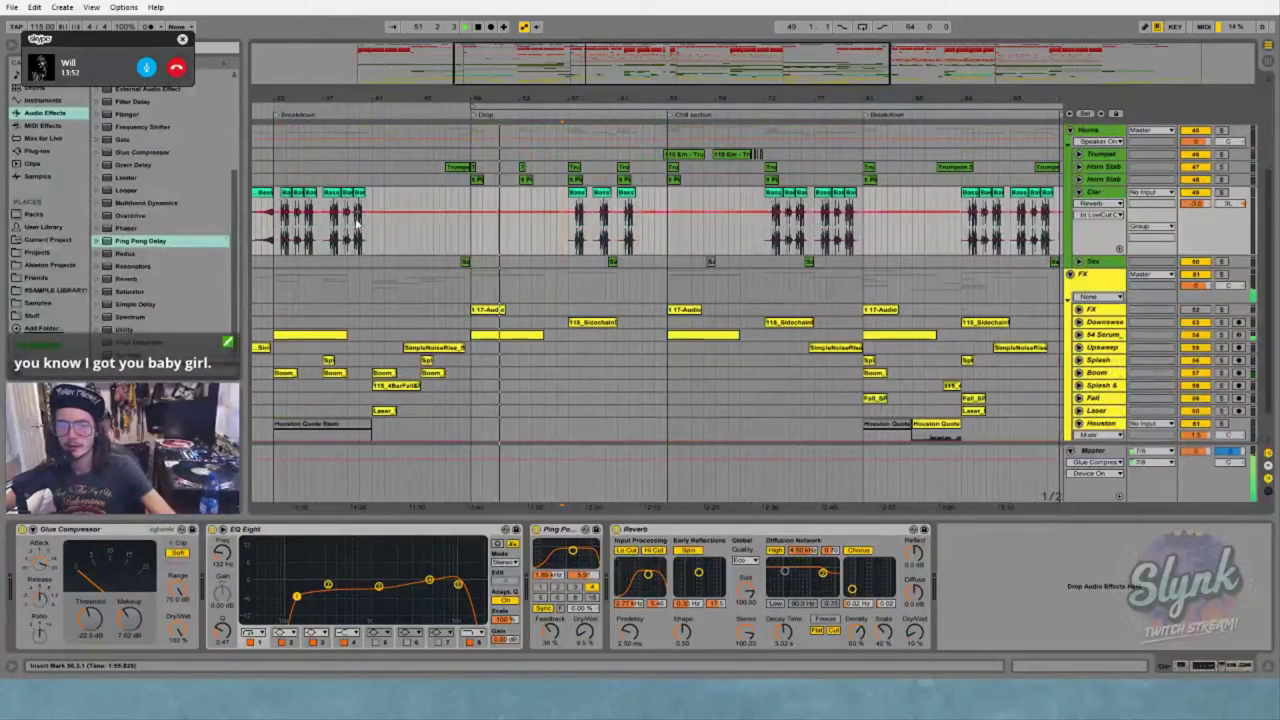
{"action": "mouse_move", "coordinate": [378, 102]}
{"action": "left_mouse_down"}
{"action": "mouse_move", "coordinate": [455, 88]}
{"action": "mouse_move", "coordinate": [374, 86]}
{"action": "left_mouse_up"}
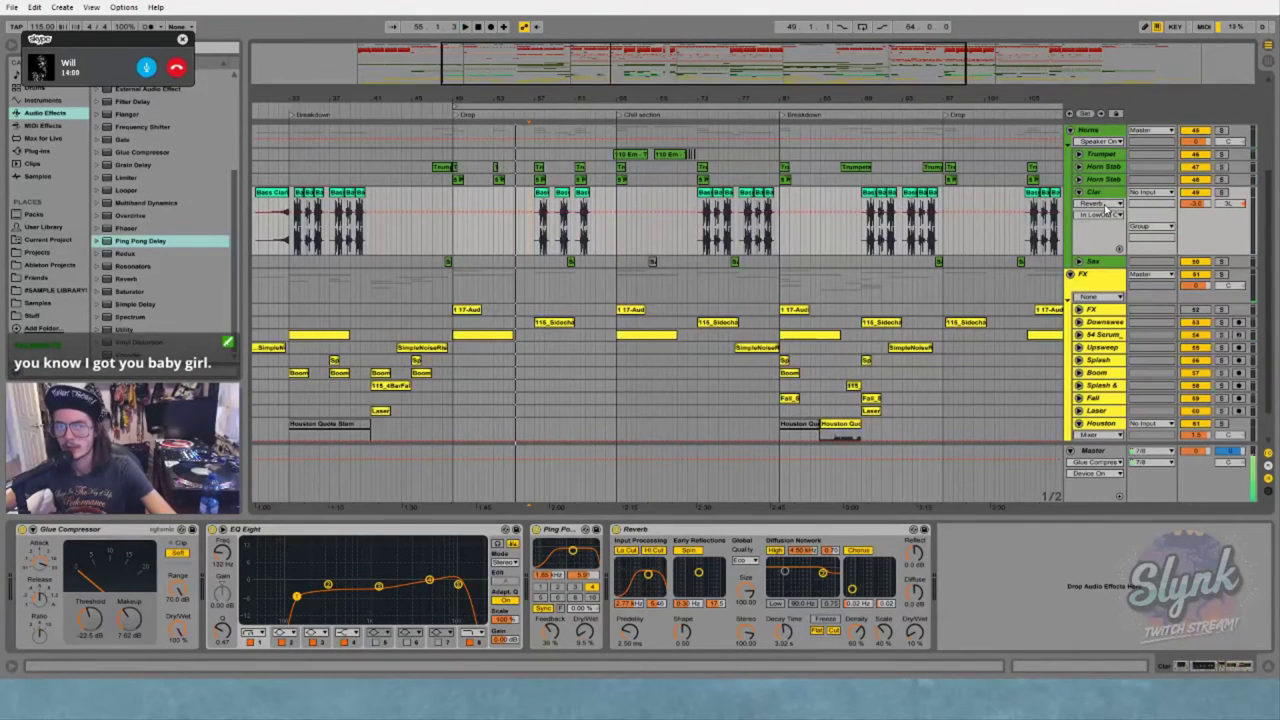
Play the second half of the first Drop from about bar 55 to hear the bass clarinet clips against the other tracks
{"action": "left_click", "coordinate": [537, 244]}
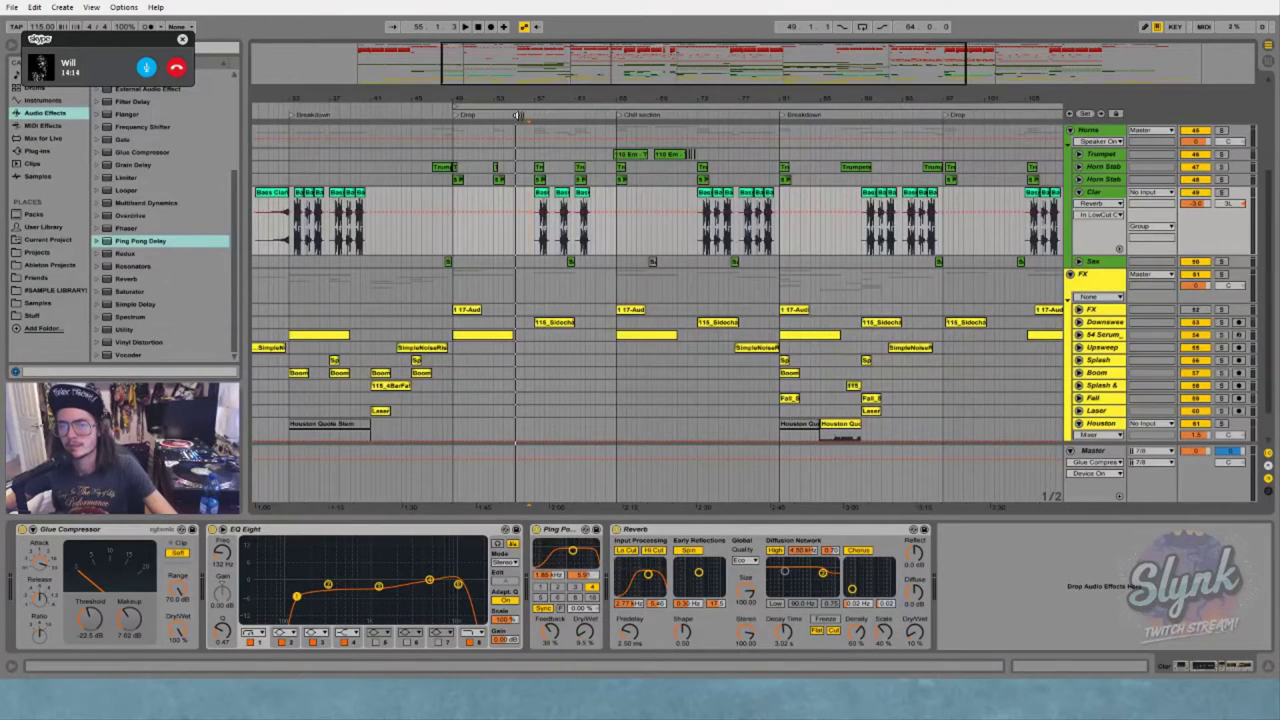
{"action": "scroll", "coordinate": [516, 120], "scroll_direction": "up", "scroll_amount": 3}
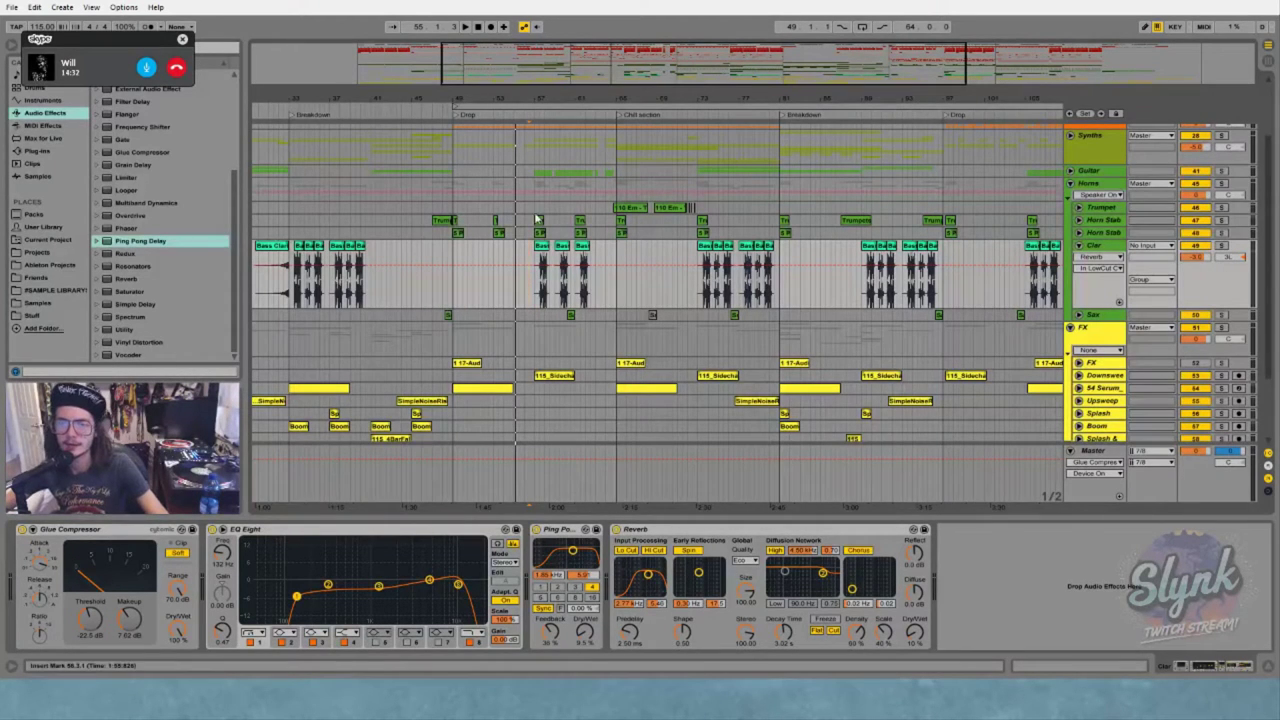
{"action": "scroll", "coordinate": [567, 265], "scroll_direction": "up", "scroll_amount": 3}
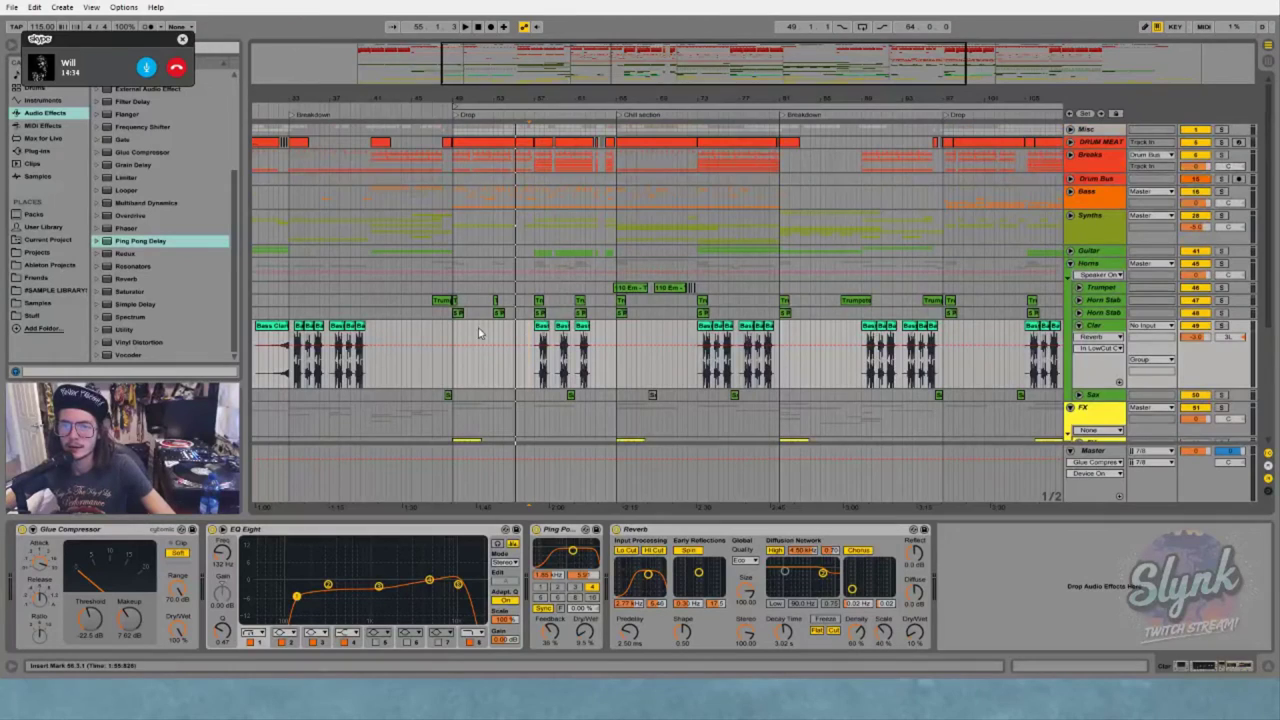
{"action": "scroll", "coordinate": [479, 333], "scroll_direction": "down", "scroll_amount": 5}
{"action": "scroll", "coordinate": [540, 250], "scroll_direction": "up", "scroll_amount": 5}
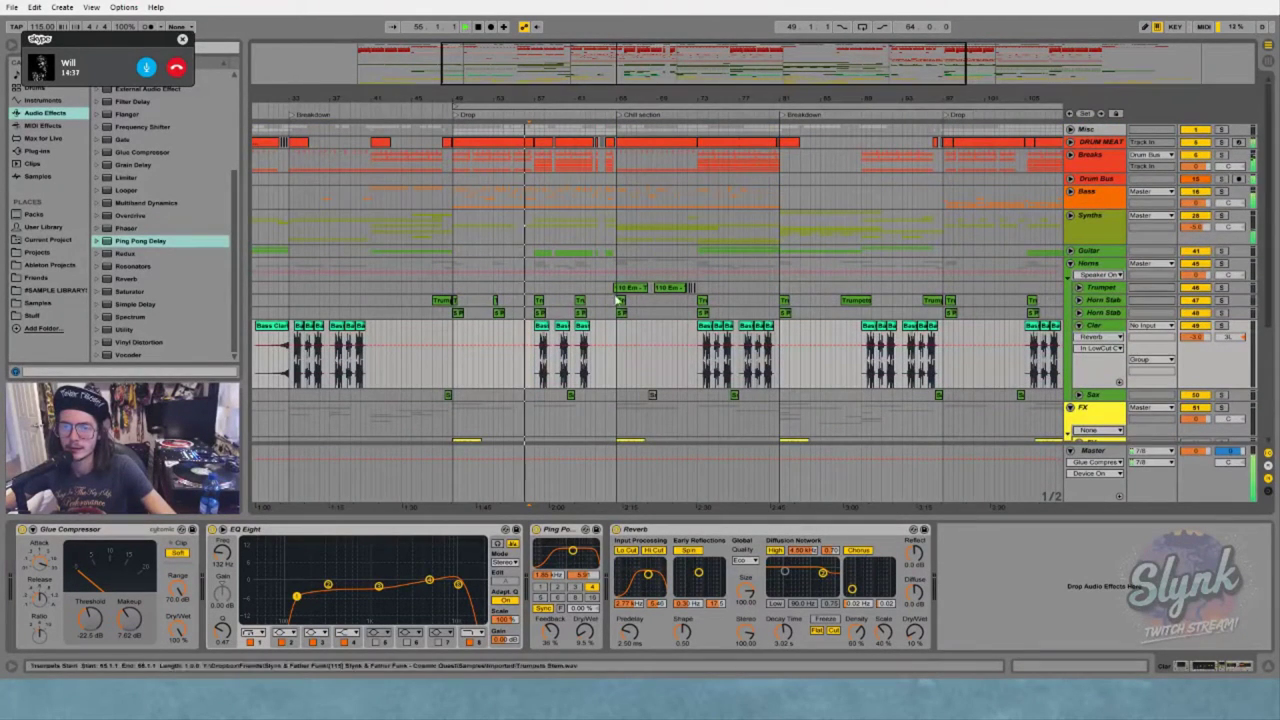
{"action": "scroll", "coordinate": [645, 366], "scroll_direction": "down", "scroll_amount": 2}
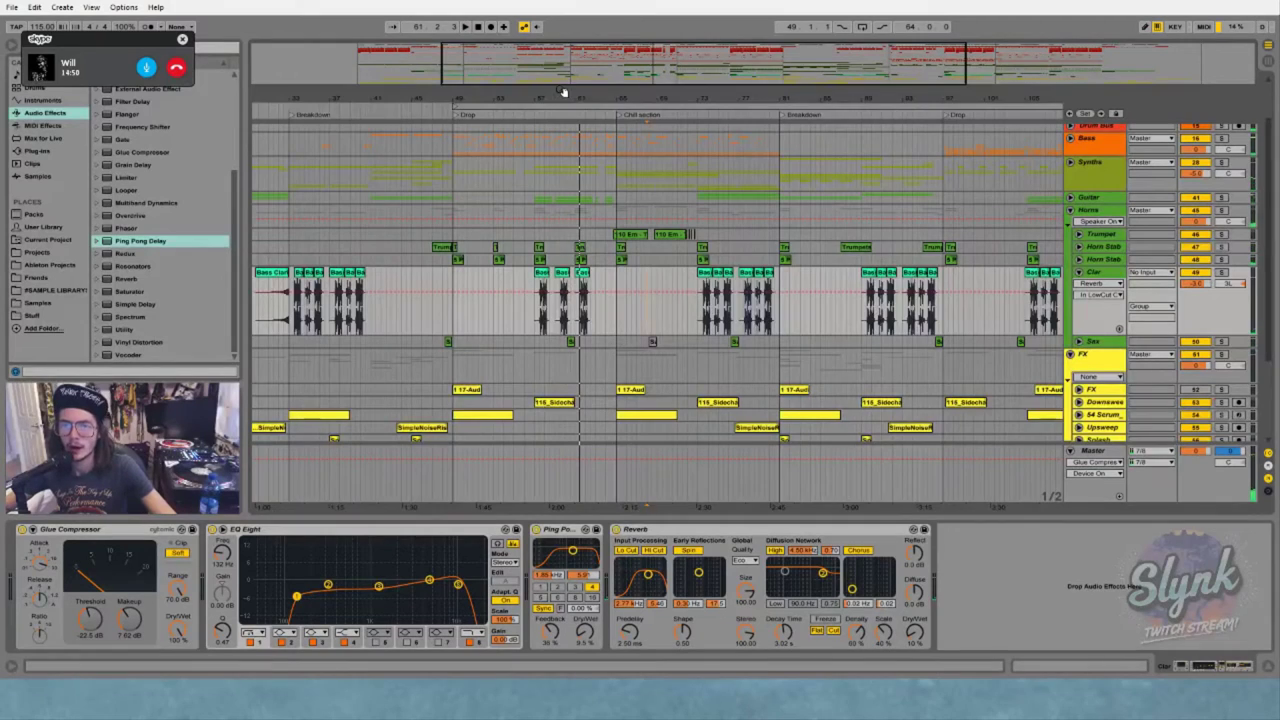
Deactivate the first and third bass clarinet clips in the first Drop, keeping only the middle one active
{"action": "left_click_drag", "start_coordinate": [563, 92], "coordinate": [570, 140]}
{"action": "left_click", "coordinate": [566, 300]}
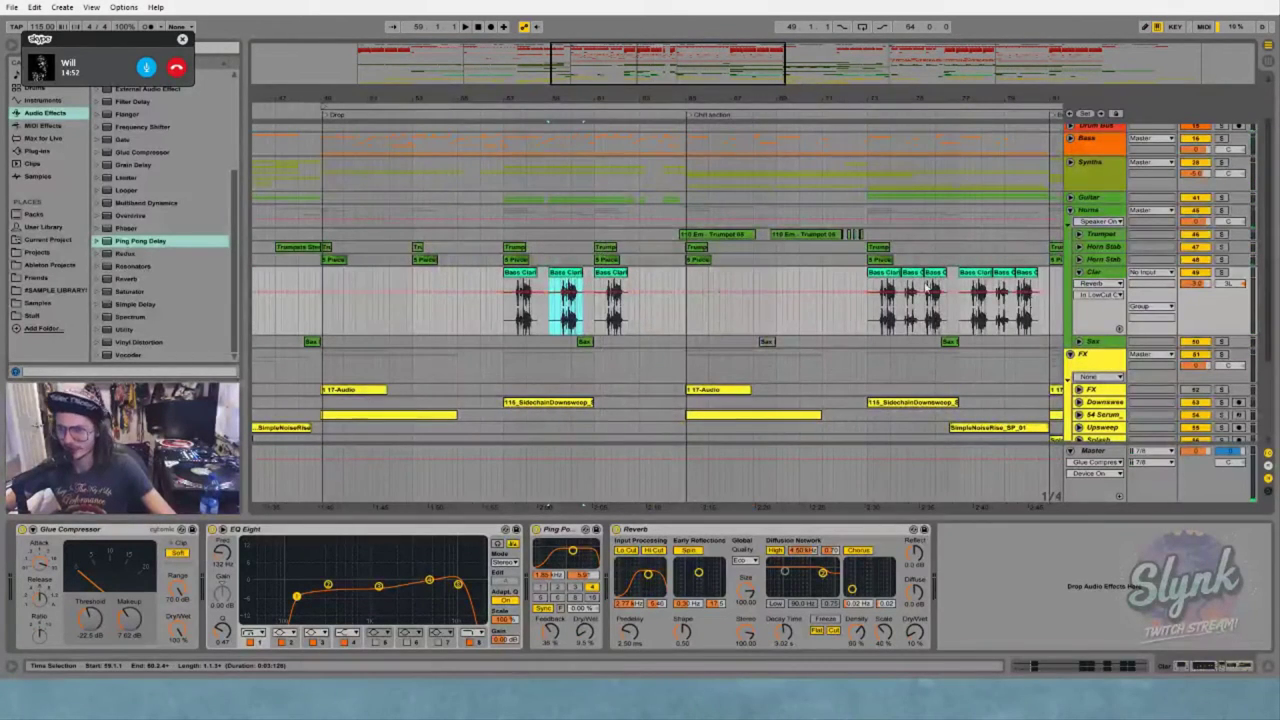
{"action": "left_click", "coordinate": [529, 272]}
{"action": "key", "text": "0"}
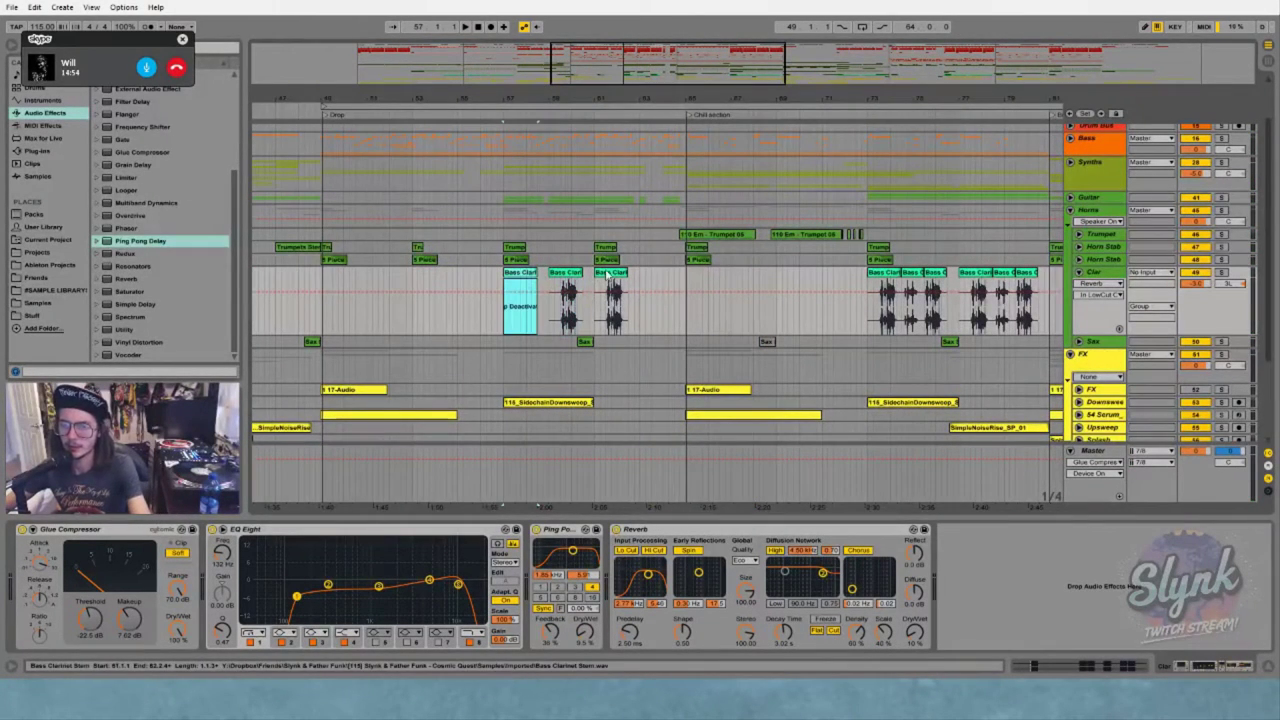
{"action": "left_click", "coordinate": [608, 278]}
{"action": "key", "text": "0"}
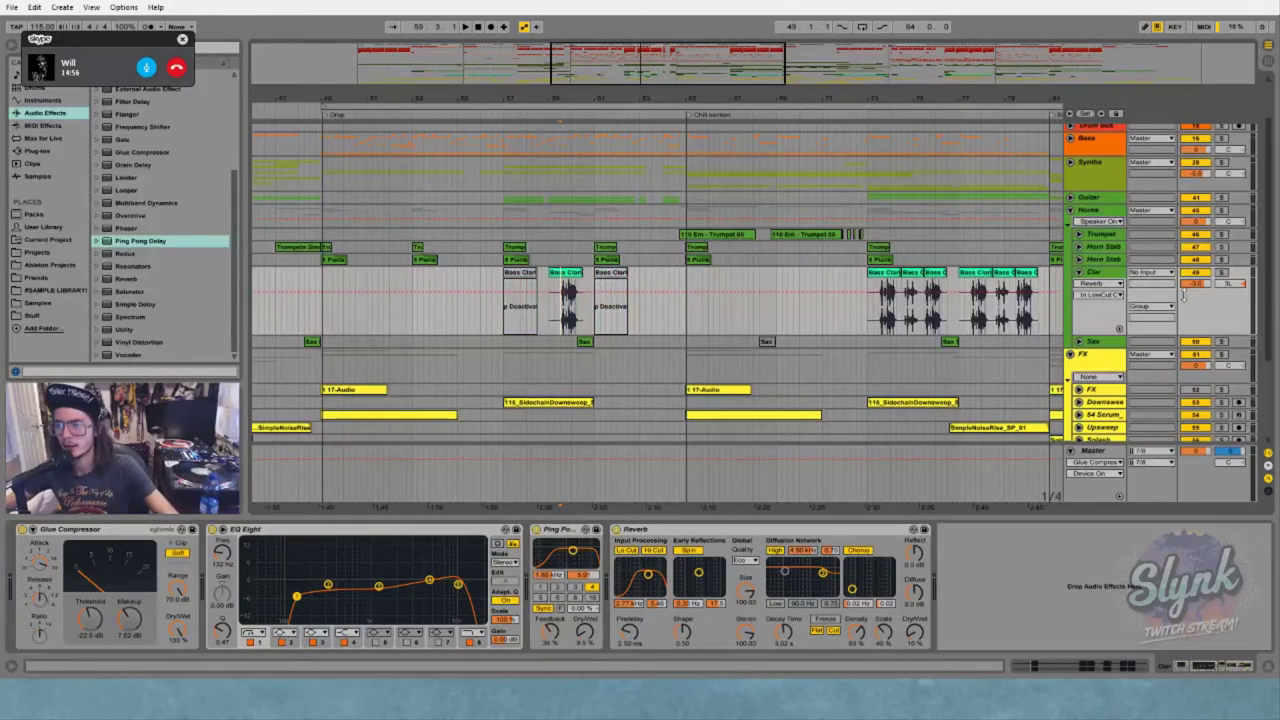
Audition the remaining bass clarinet clip with the Clar and Sax tracks soloed, and clear the solos
{"action": "left_click", "coordinate": [1221, 273]}
{"action": "key", "text": "space"}
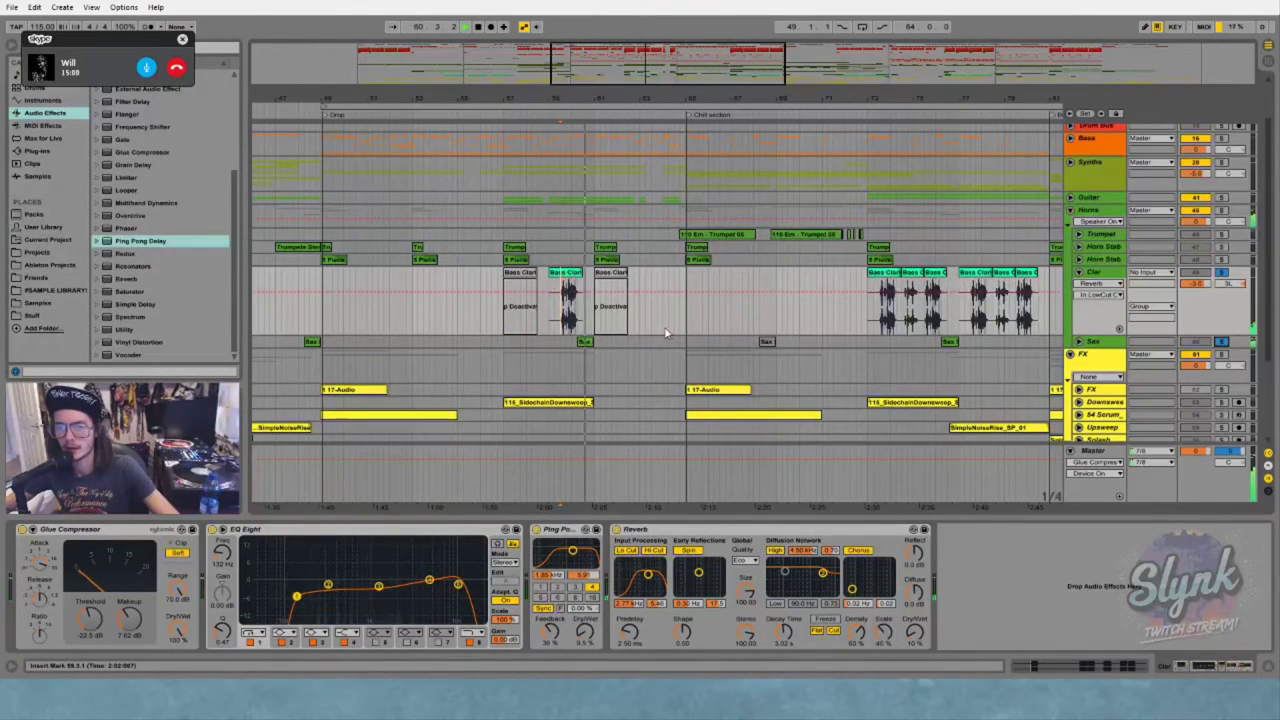
{"action": "left_click", "coordinate": [1221, 273]}
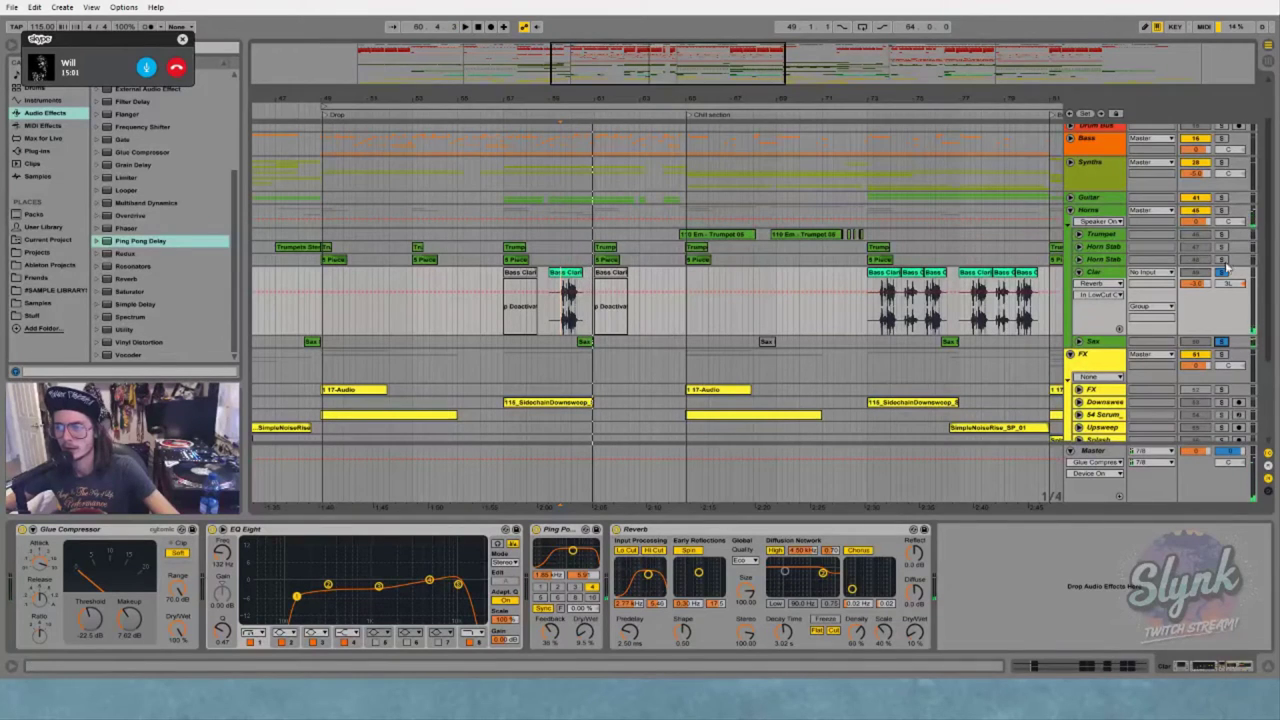
Play the first Drop from just before bar 57 and raise the Clar track's EQ Eight band 1 frequency to 137 Hz
{"action": "left_click", "coordinate": [494, 319]}
{"action": "key", "text": "space"}
{"action": "left_click", "coordinate": [564, 272]}
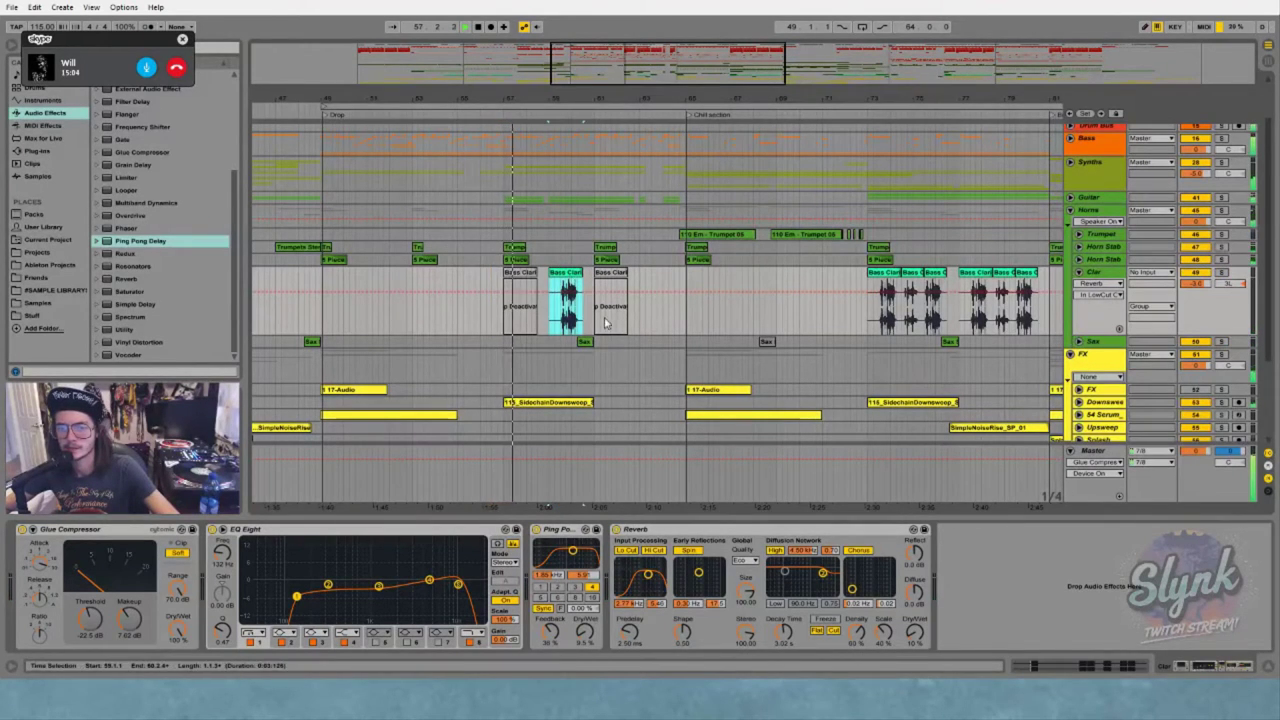
{"action": "left_click_drag", "start_coordinate": [298, 596], "coordinate": [300, 592]}
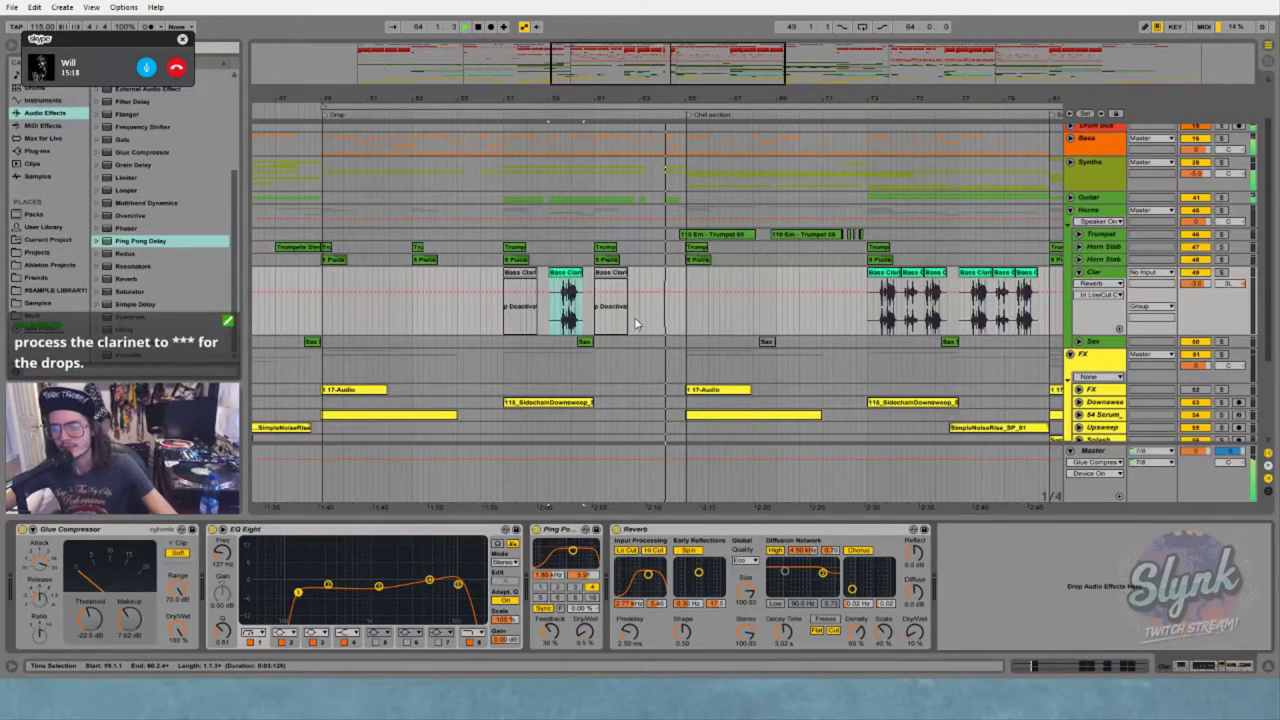
{"action": "left_click_drag", "start_coordinate": [700, 97], "coordinate": [604, 37]}
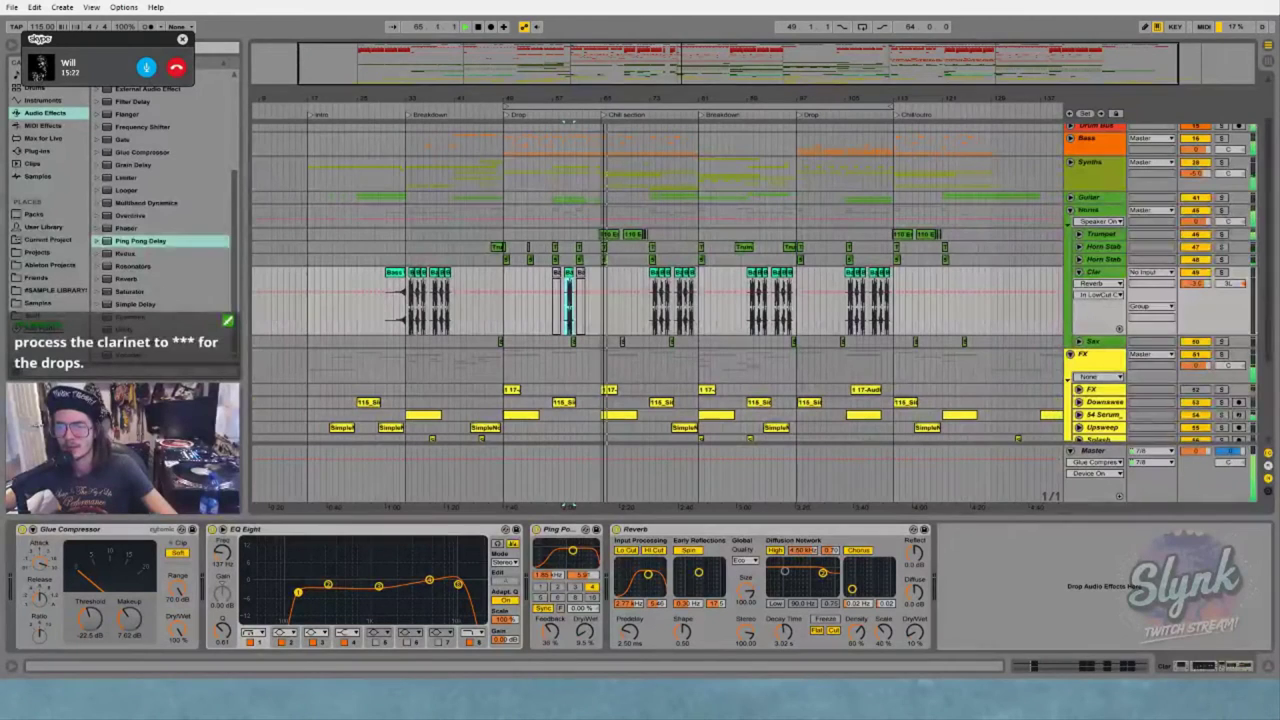
{"action": "key", "text": "space"}
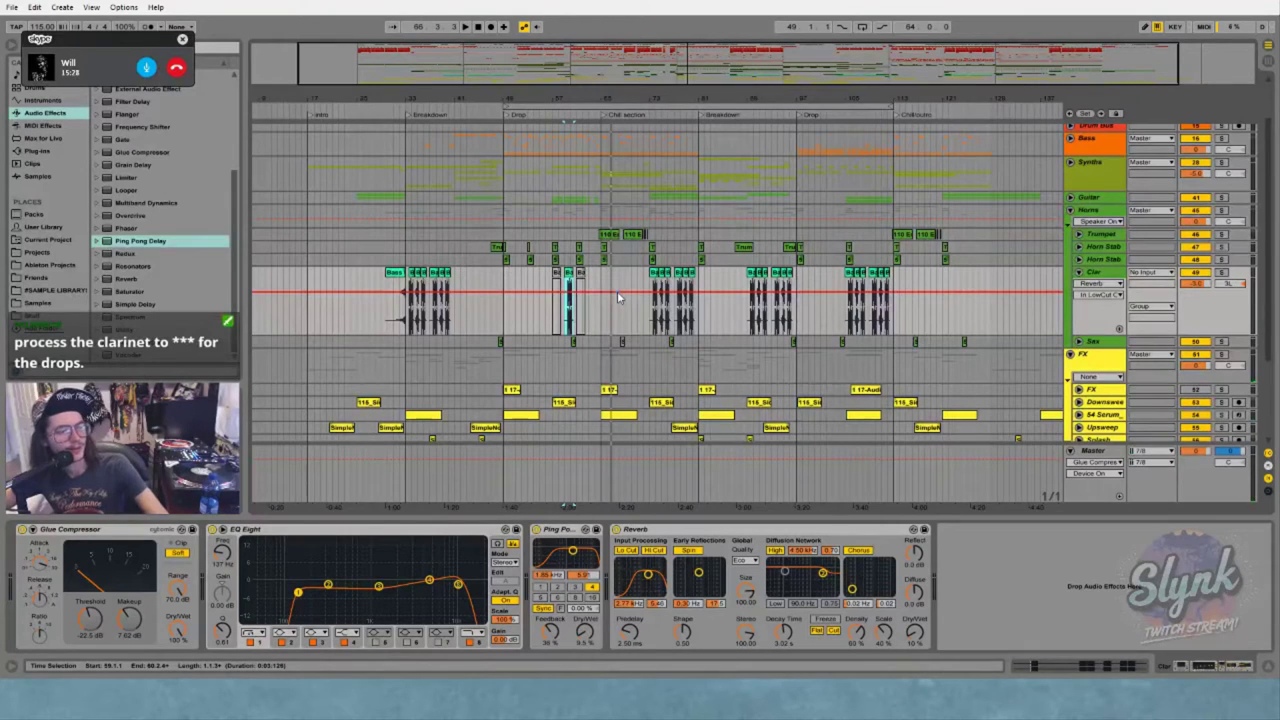
Play the bass clarinet phrases in the second half of the Chill section, from about bar 73
{"action": "left_click", "coordinate": [619, 114]}
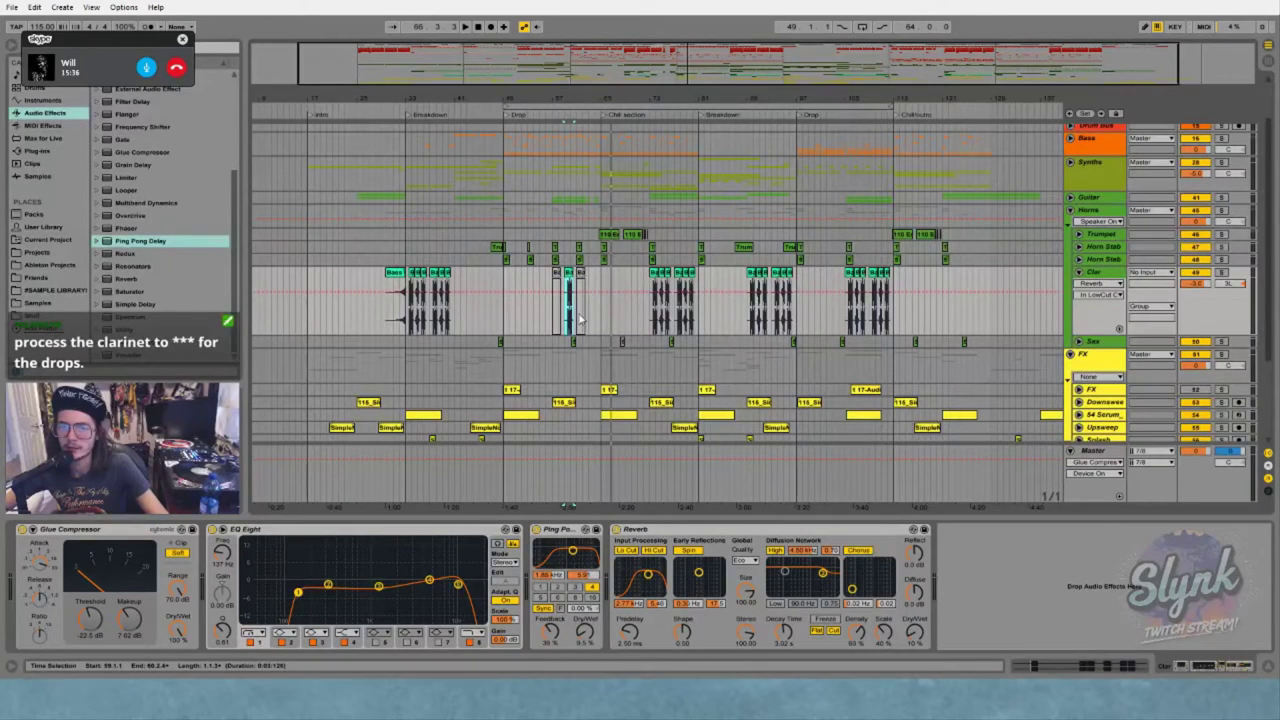
{"action": "key", "text": "space"}
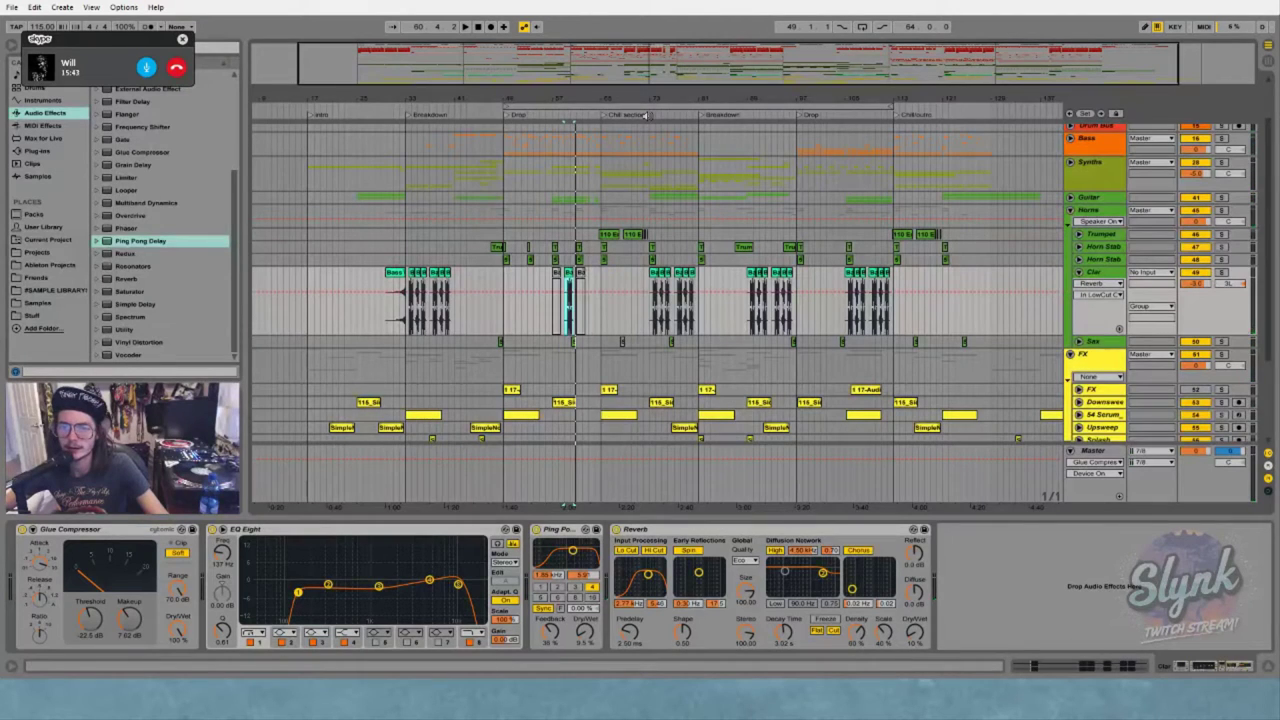
{"action": "left_click", "coordinate": [652, 137]}
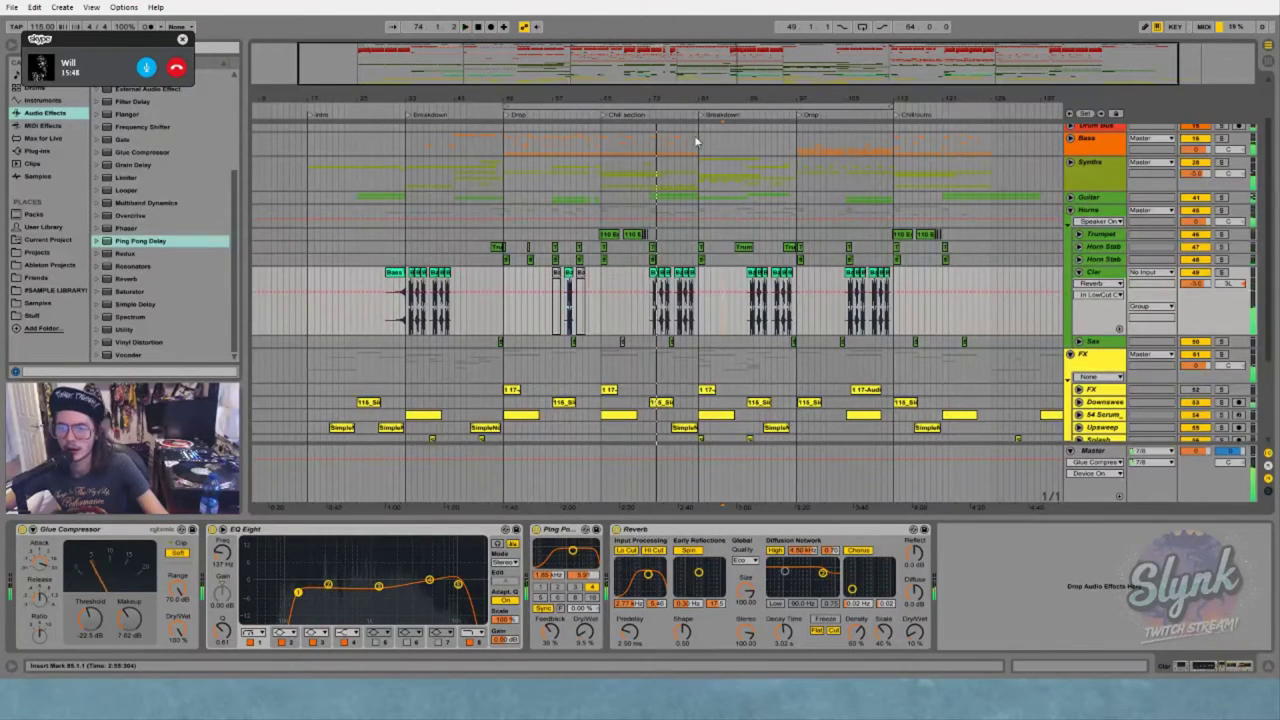
{"action": "scroll", "coordinate": [686, 201], "scroll_direction": "up", "scroll_amount": 2, "text": "ctrl"}
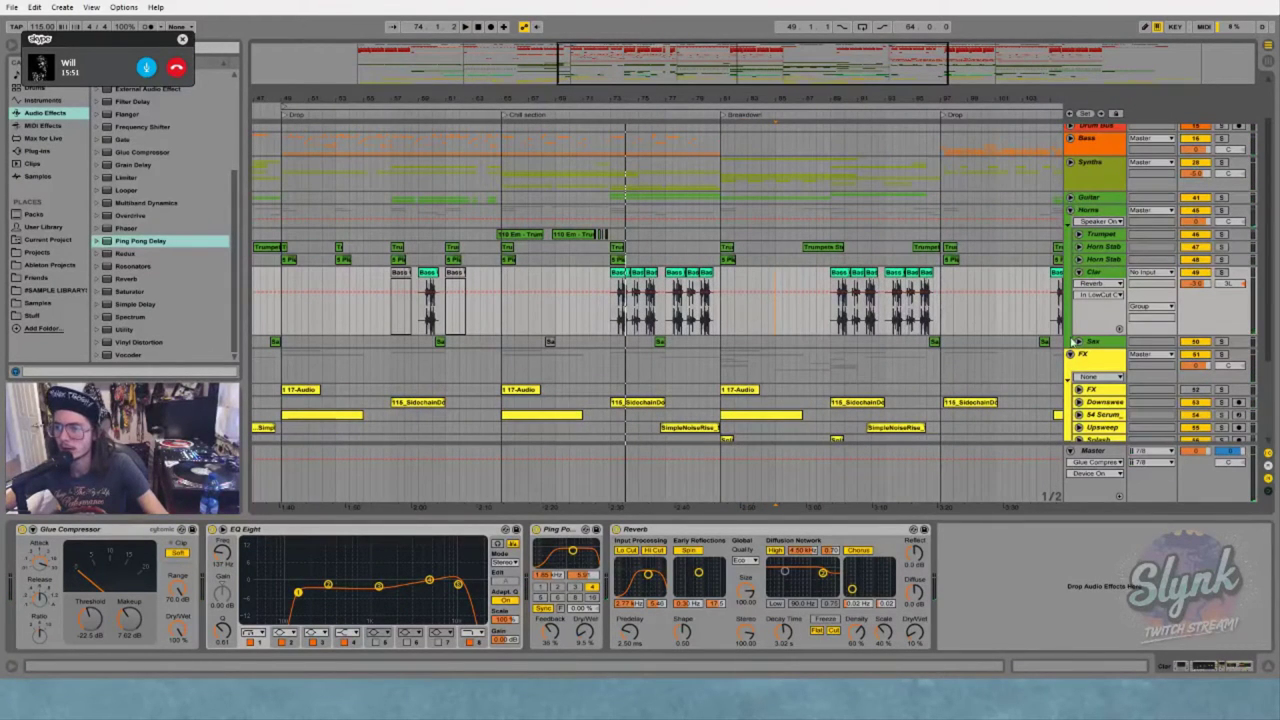
Expand the Synths group and audition the Worm Solo track's Mini V clip in the Chill section on its own
{"action": "left_click", "coordinate": [1071, 163]}
{"action": "scroll", "coordinate": [980, 260], "scroll_direction": "down", "scroll_amount": 3}
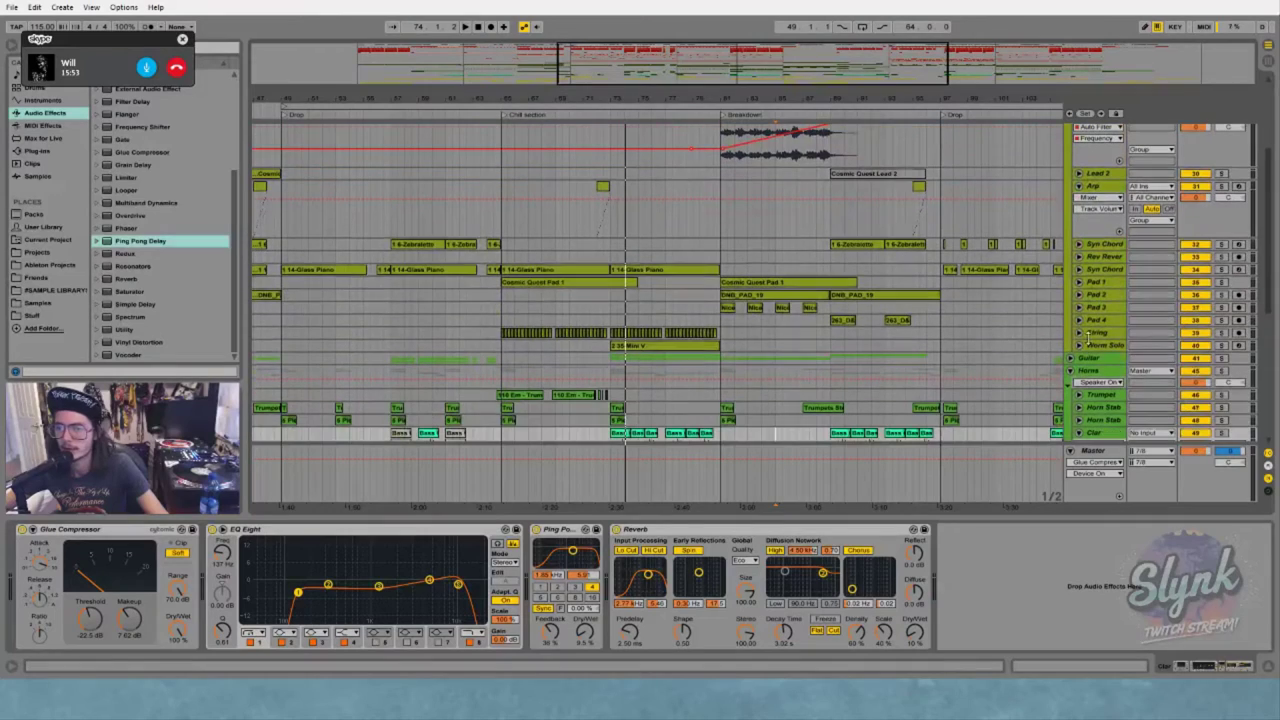
{"action": "left_click", "coordinate": [665, 345]}
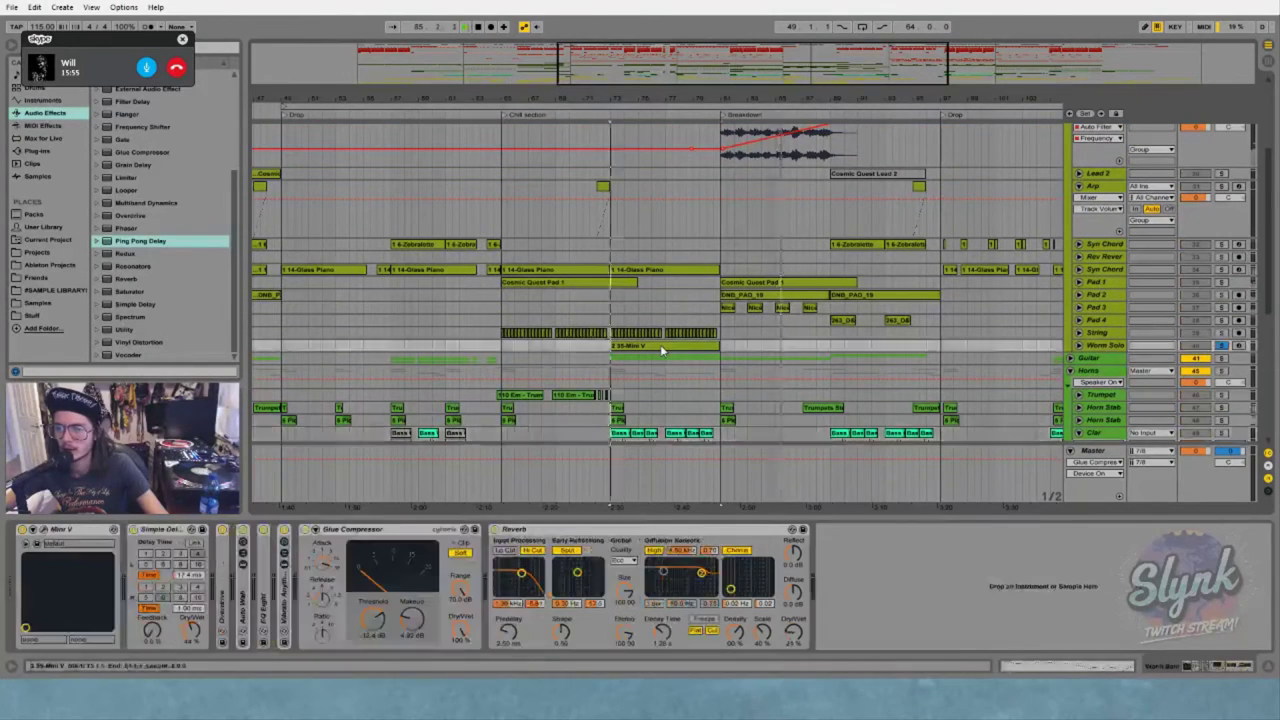
Deactivate all bass clarinet clips from bar 73 to 81 in the Chill section, clear the Worm Solo track's solo and collapse the Synths group
{"action": "scroll", "coordinate": [672, 360], "scroll_direction": "down", "scroll_amount": 3}
{"action": "left_click_drag", "start_coordinate": [612, 321], "coordinate": [722, 321]}
{"action": "key", "text": "0"}
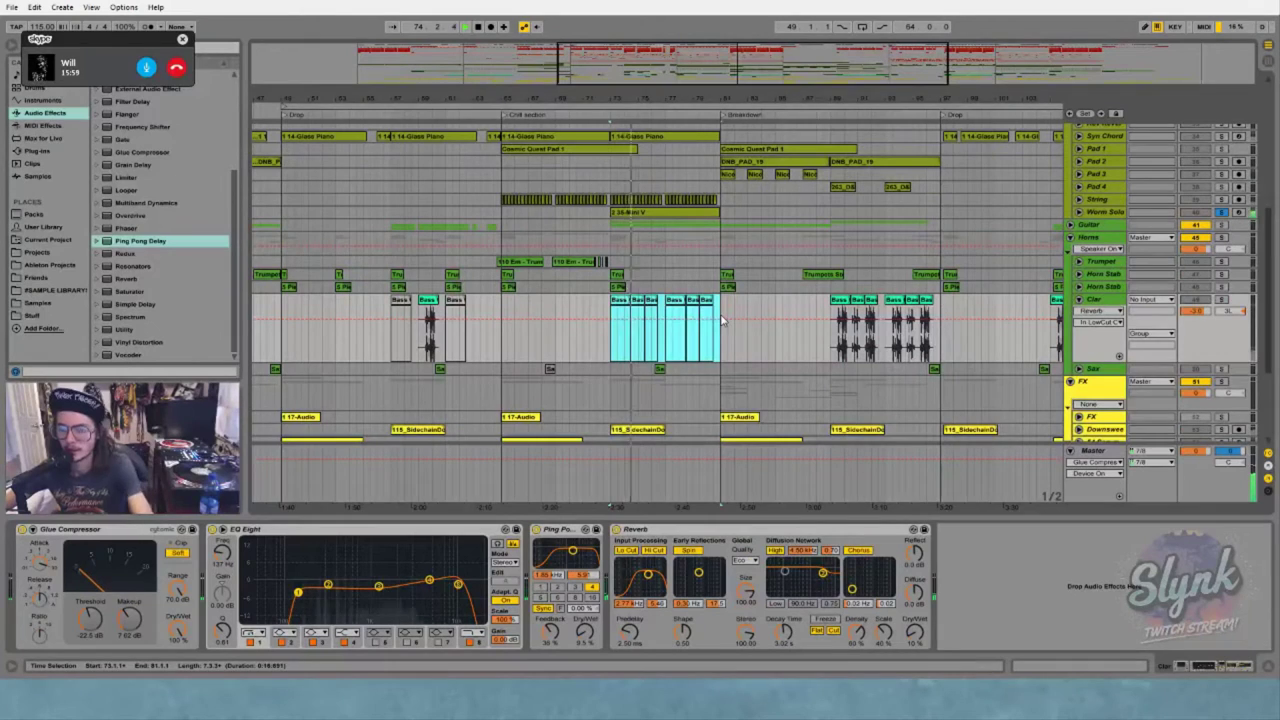
{"action": "left_click", "coordinate": [1221, 213]}
{"action": "scroll", "coordinate": [1100, 170], "scroll_direction": "up", "scroll_amount": 6}
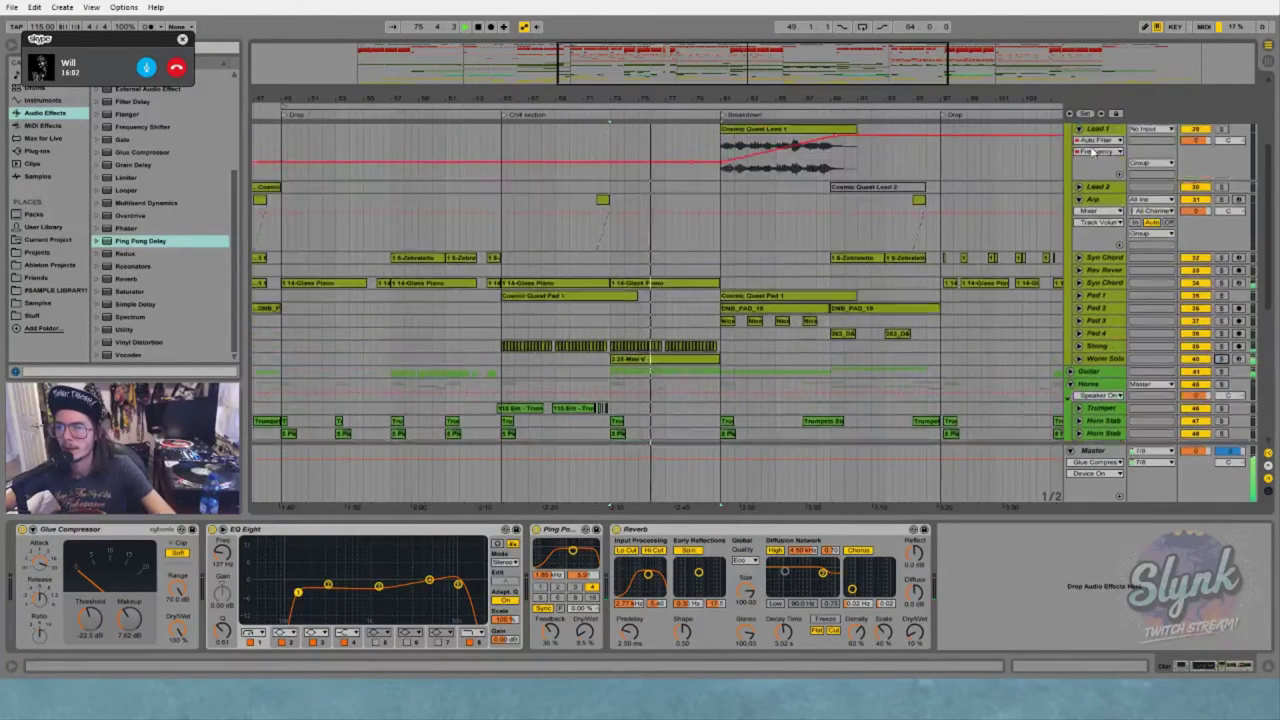
{"action": "scroll", "coordinate": [1090, 150], "scroll_direction": "down", "scroll_amount": 10}
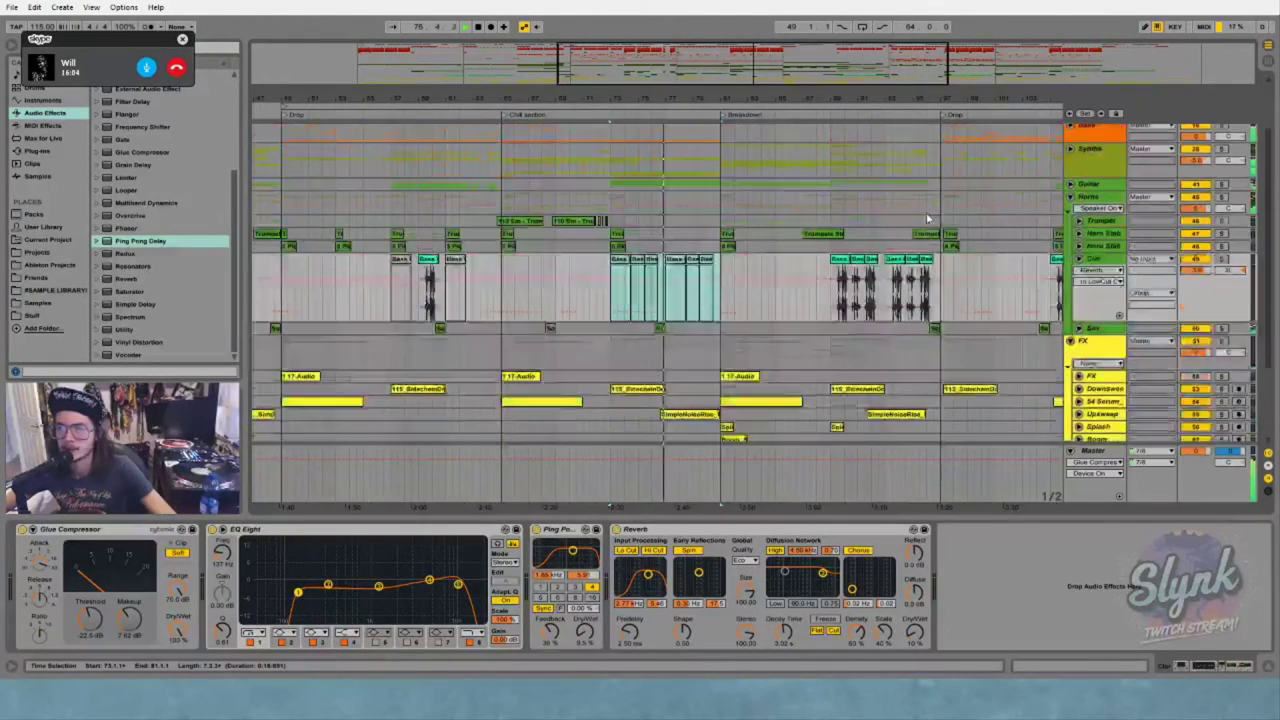
Play on from the end of the Chill section into the second Breakdown and look over its Clar and FX clips
{"action": "left_click", "coordinate": [756, 307]}
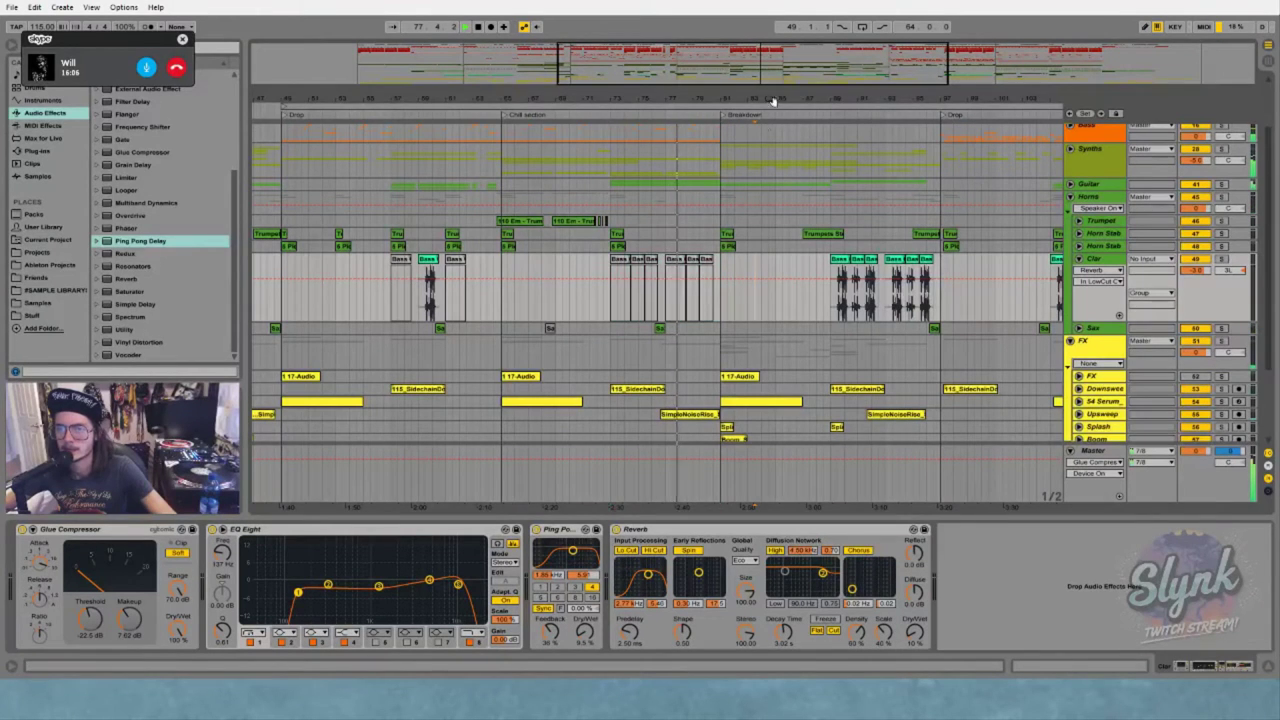
{"action": "left_click_drag", "start_coordinate": [773, 101], "coordinate": [590, 95]}
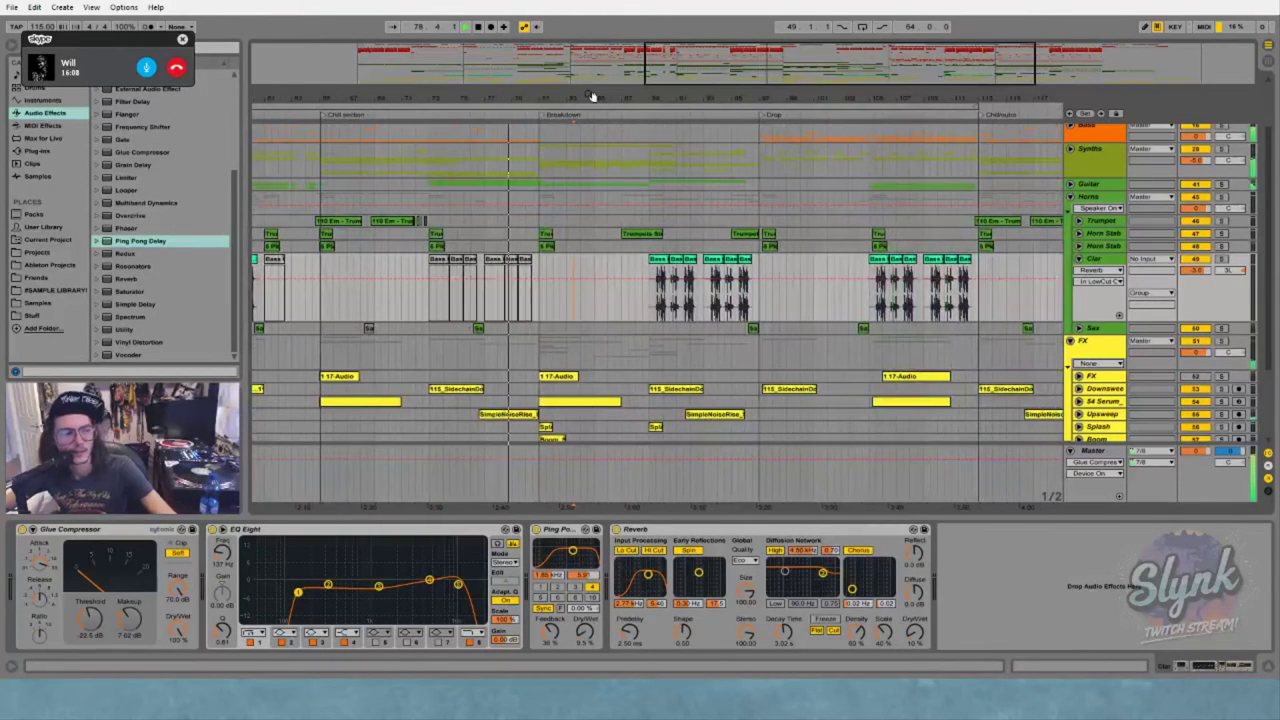
{"action": "left_click", "coordinate": [584, 300]}
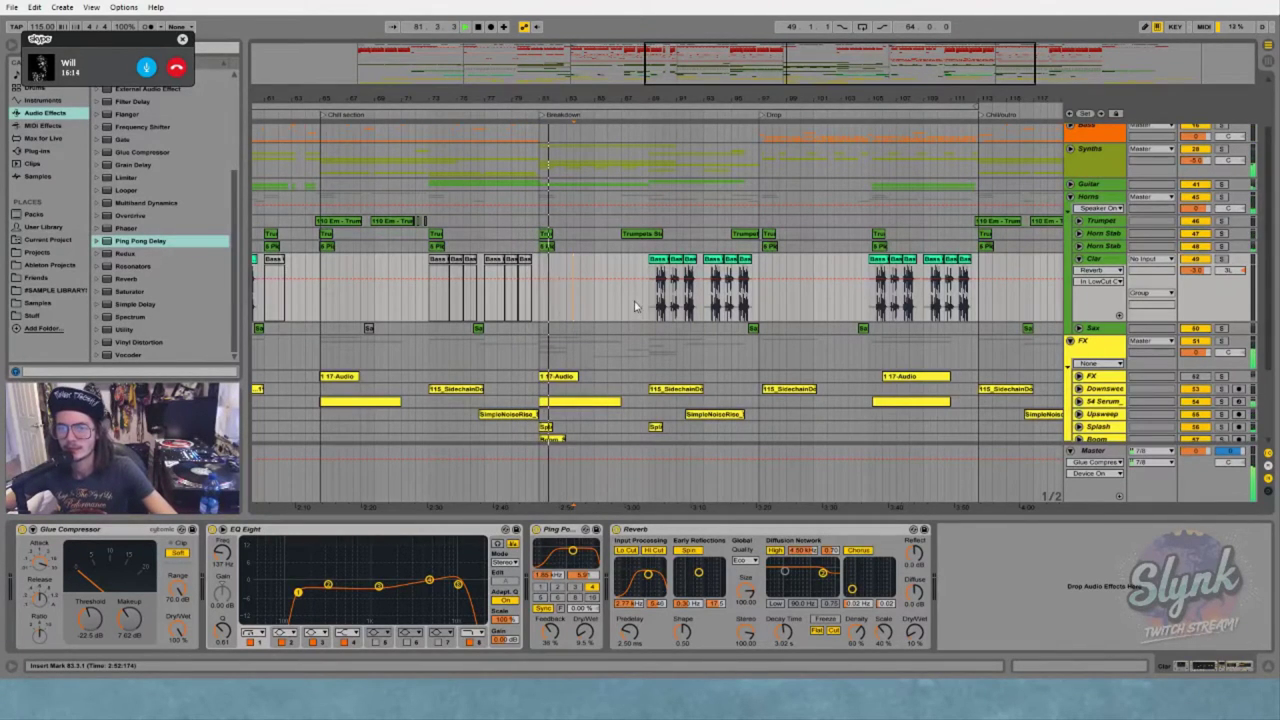
{"action": "scroll", "coordinate": [632, 304], "scroll_direction": "down", "scroll_amount": 5}
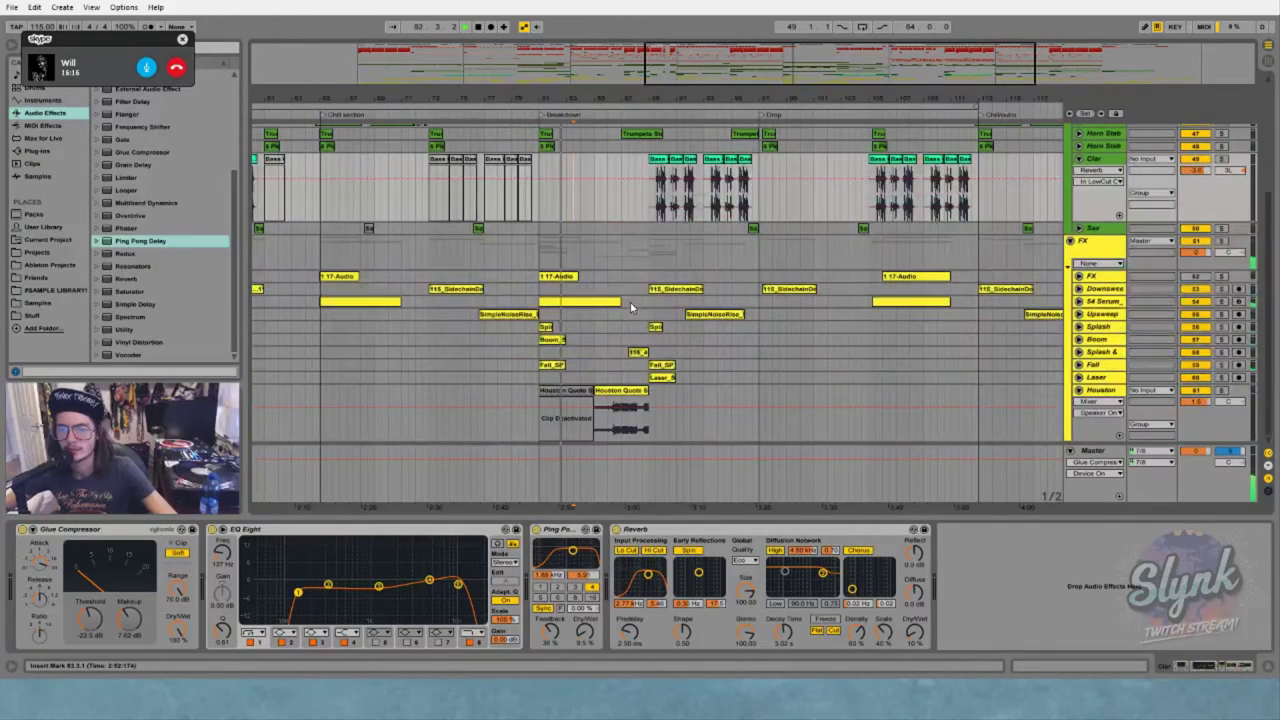
{"action": "scroll", "coordinate": [630, 305], "scroll_direction": "up", "scroll_amount": 3}
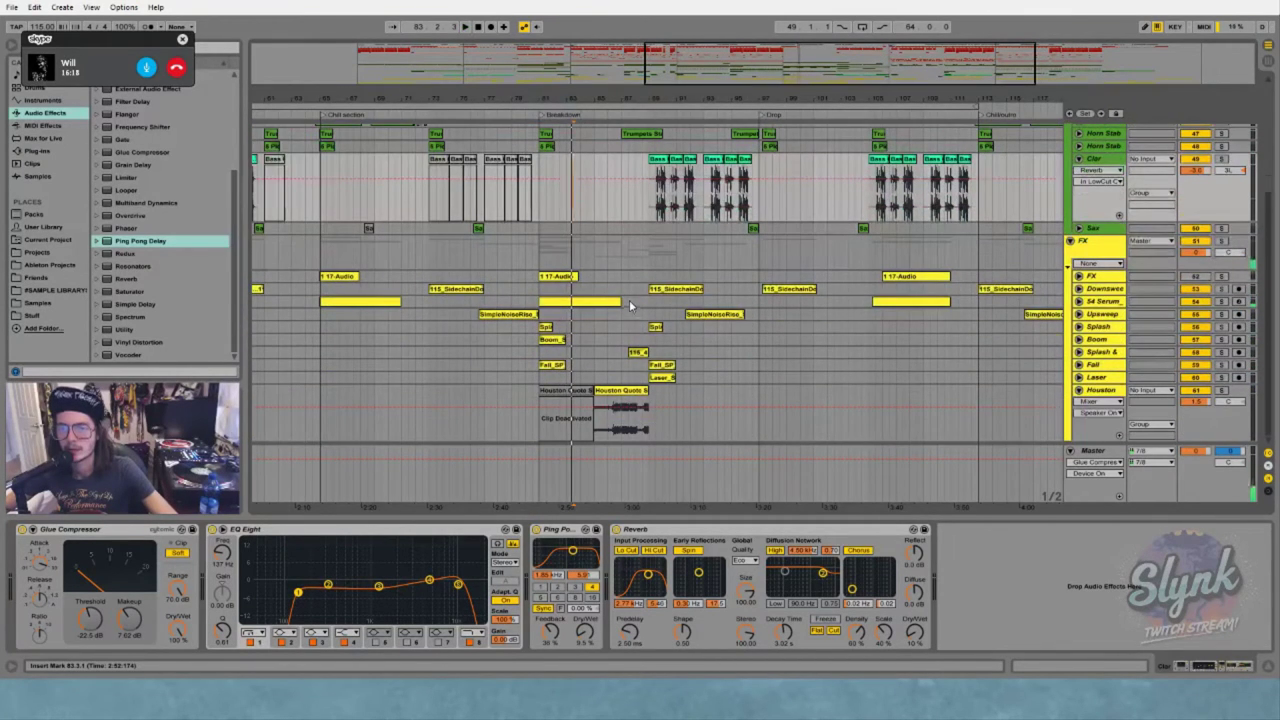
{"action": "scroll", "coordinate": [608, 275], "scroll_direction": "up", "scroll_amount": 4}
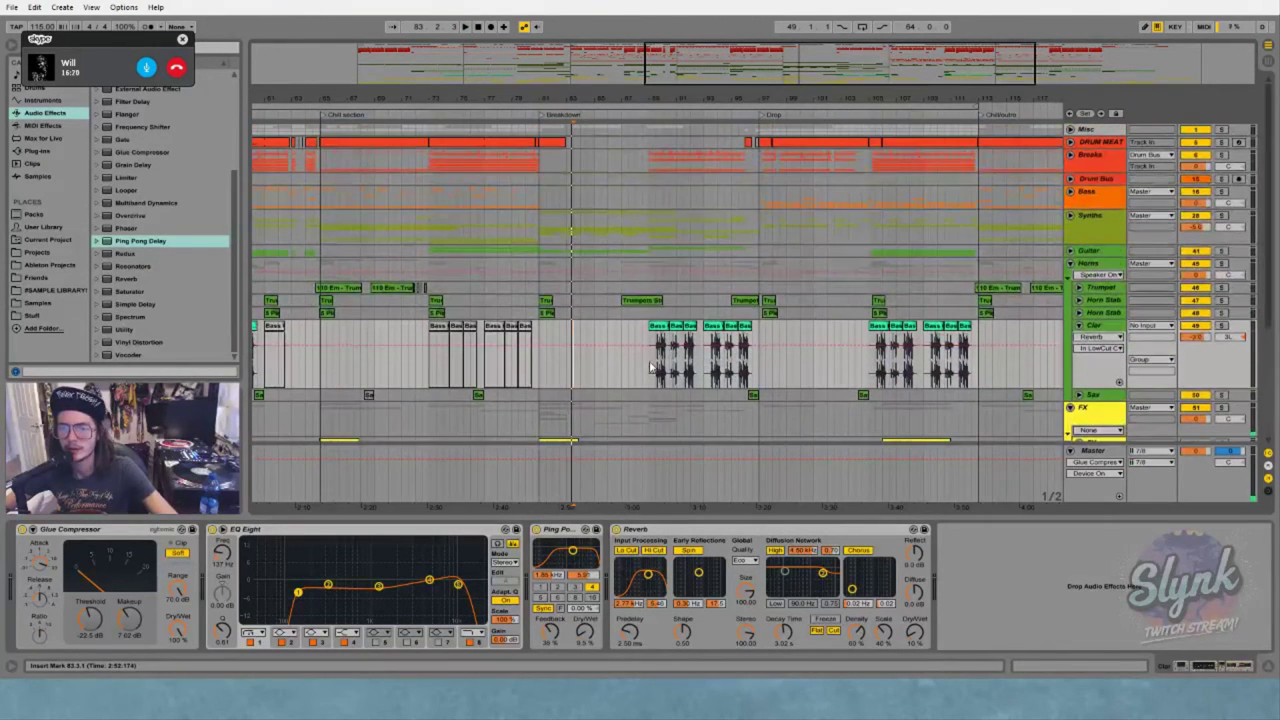
Try copying the first Breakdown's bass clarinet phrases, bars 33 to 41, to the start of the second Breakdown at bar 81
{"action": "left_click_drag", "start_coordinate": [581, 98], "coordinate": [703, 50]}
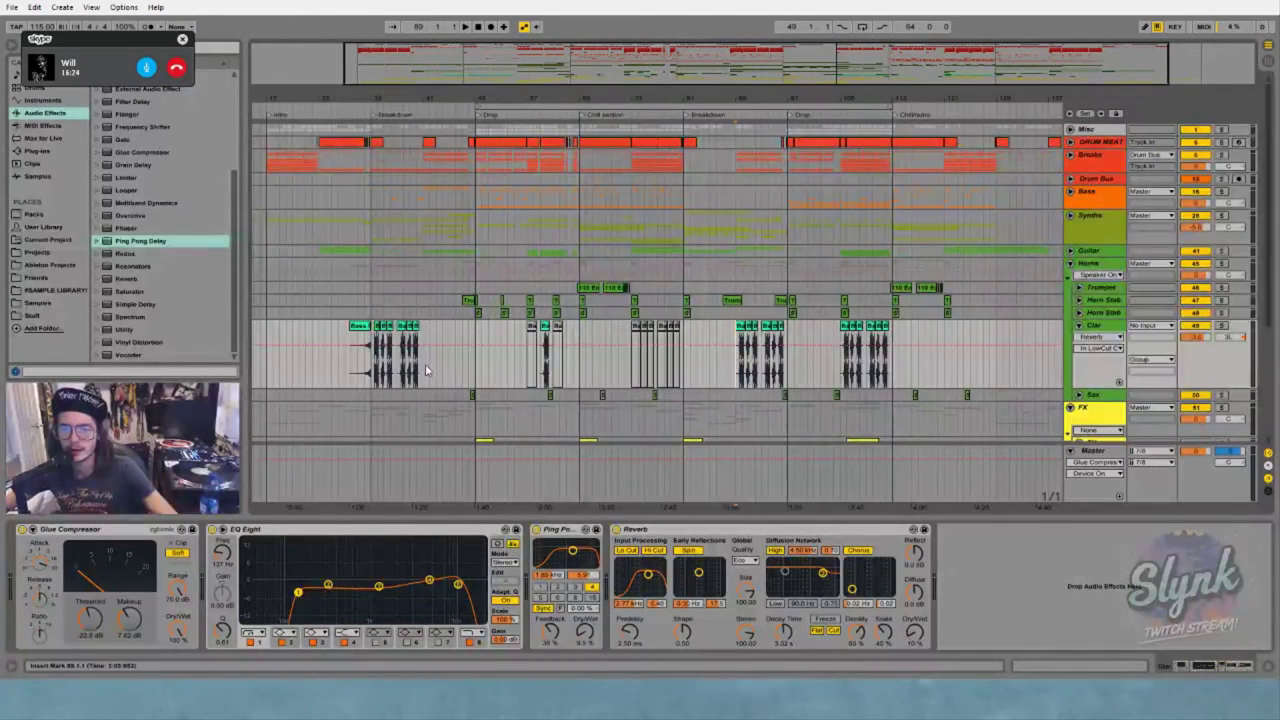
{"action": "left_click_drag", "start_coordinate": [425, 370], "coordinate": [375, 368]}
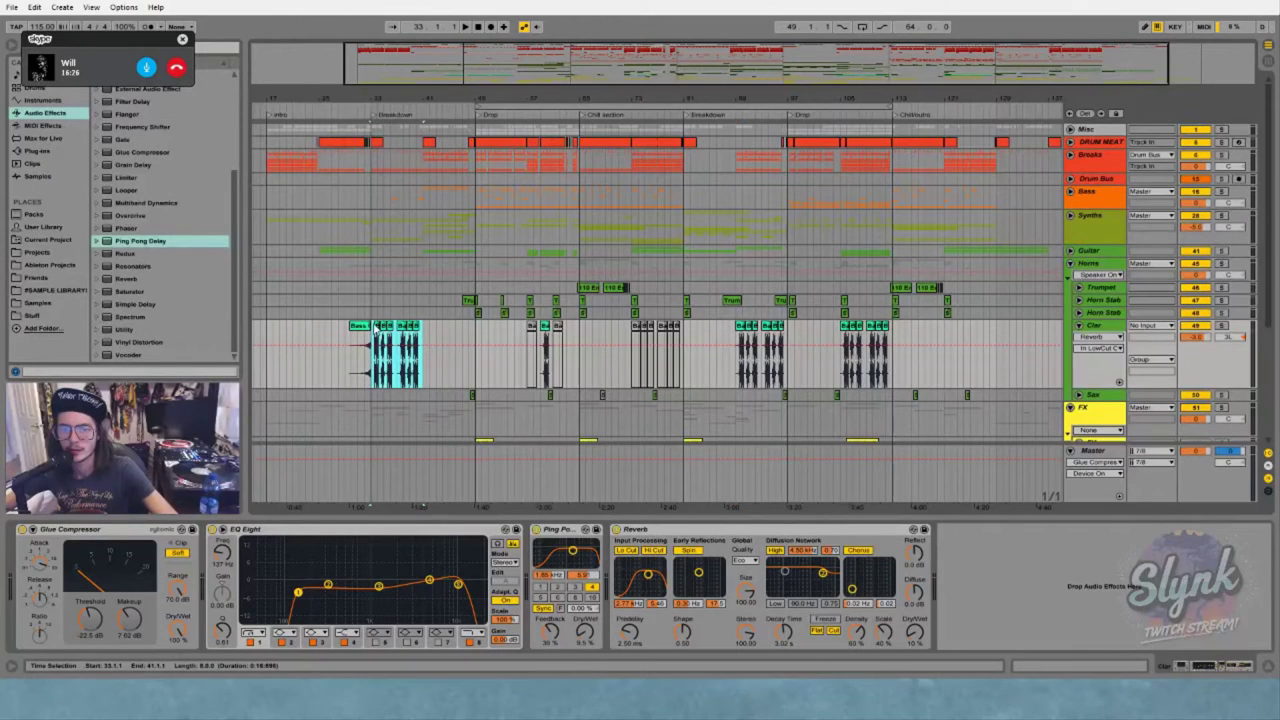
{"action": "left_click", "coordinate": [690, 346]}
{"action": "left_click", "coordinate": [693, 339]}
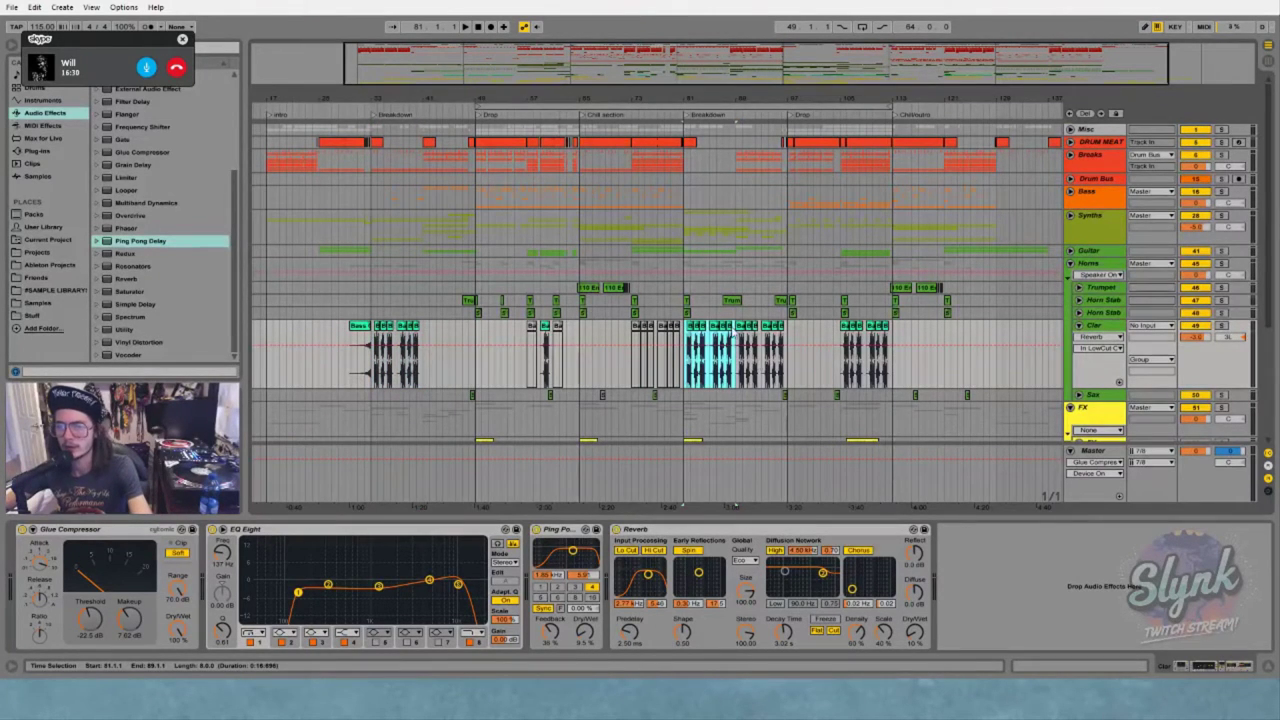
{"action": "key", "text": "Delete"}
Play the second Breakdown from bar 85 and examine the Houston quote clip
{"action": "key", "text": "space"}
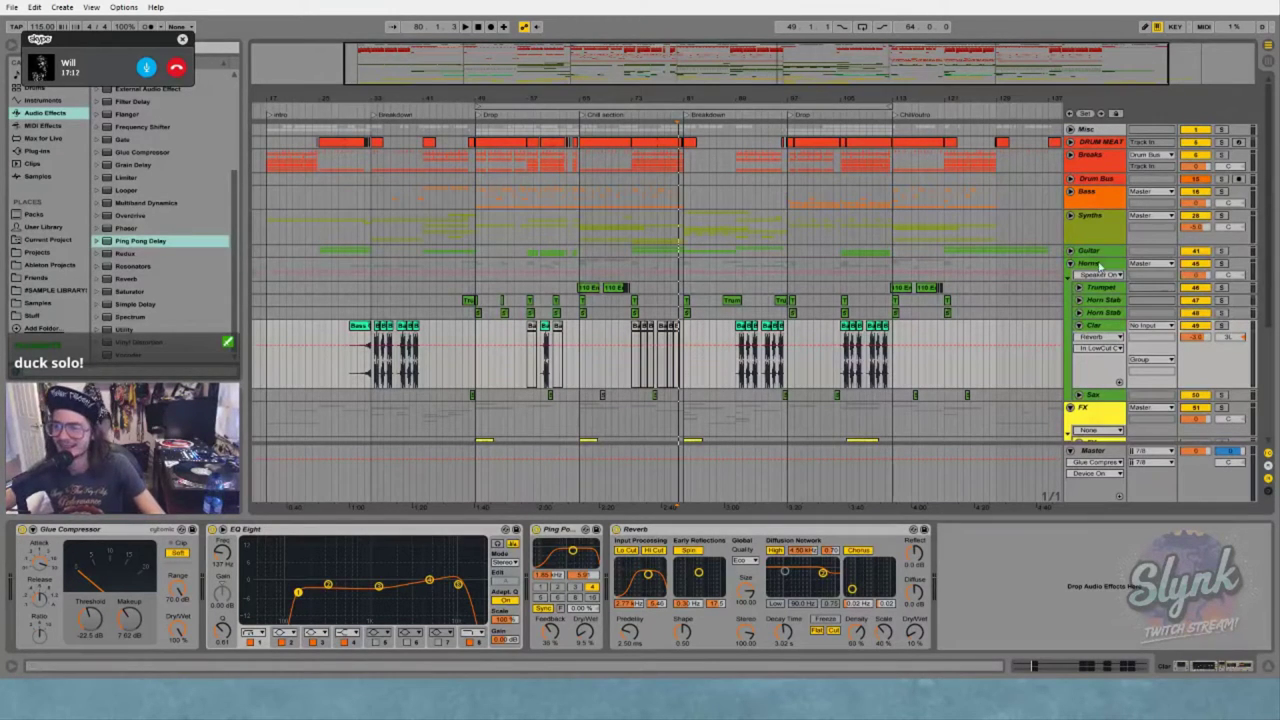
{"action": "left_click", "coordinate": [715, 363]}
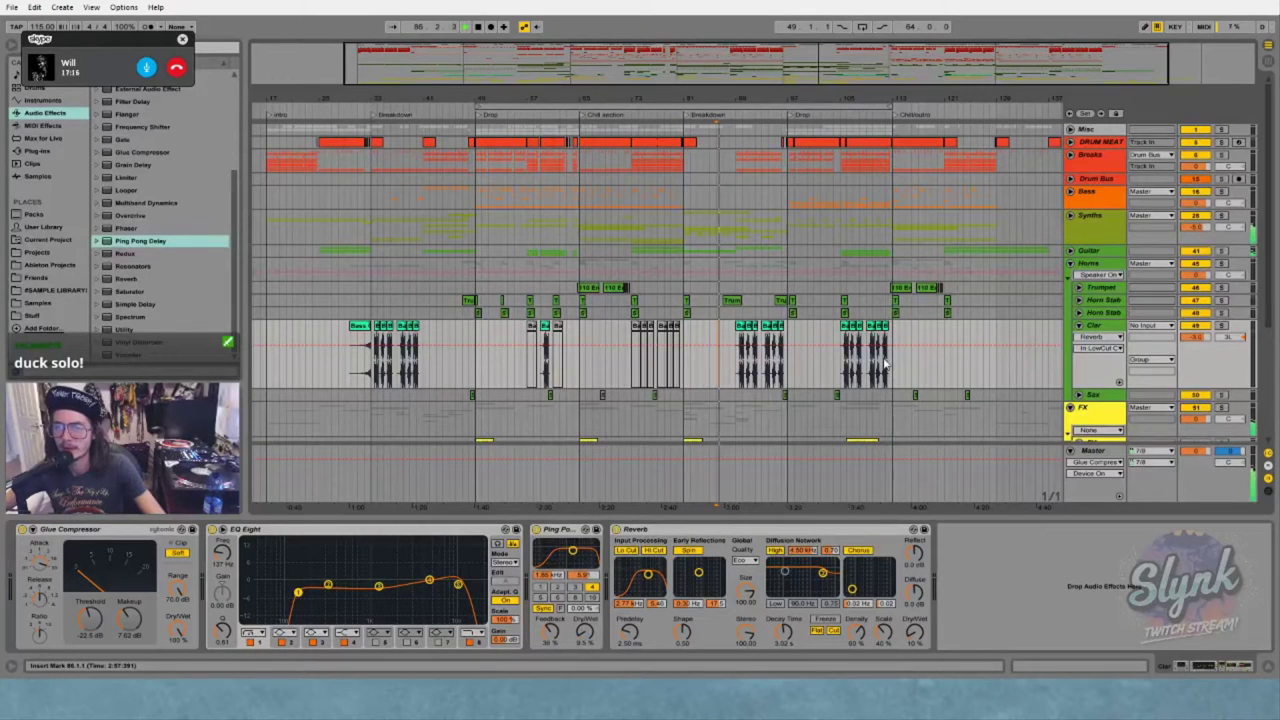
{"action": "scroll", "coordinate": [872, 367], "scroll_direction": "down", "scroll_amount": 5}
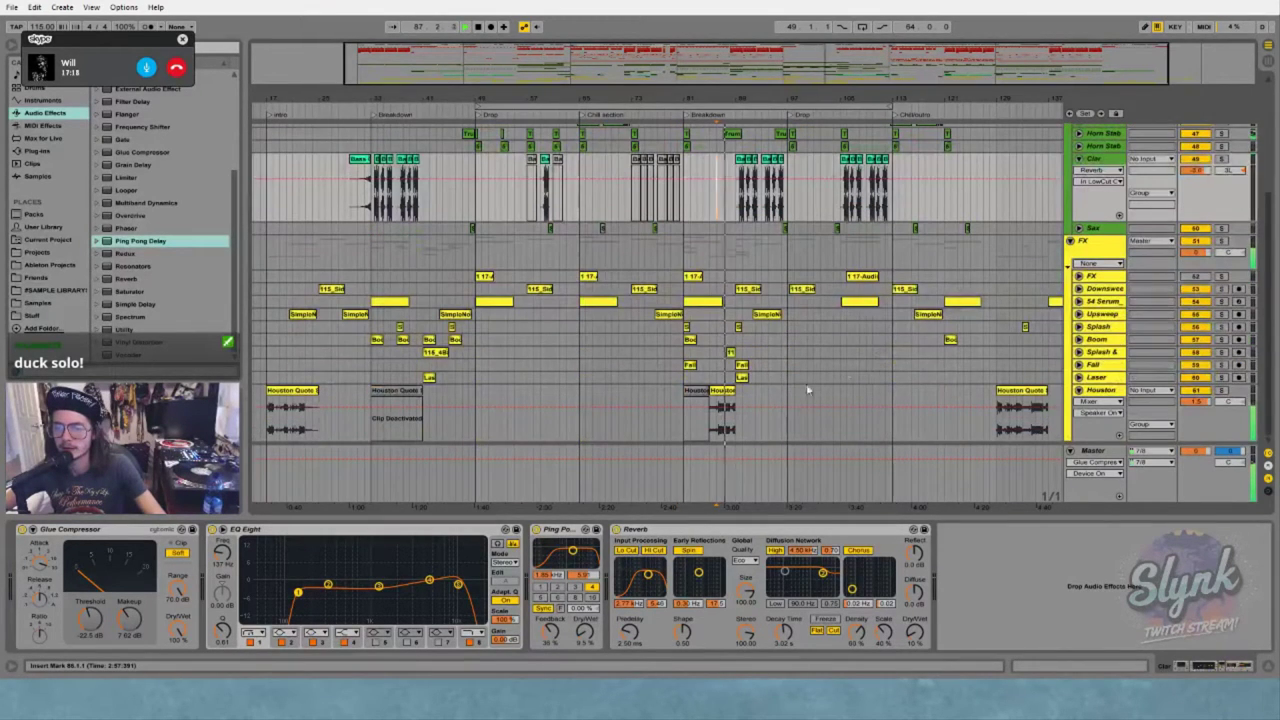
Show the fades on the Houston track, lengthen the bar 85 quote clip's fade-in to just past bar 86, and play it back
{"action": "left_click", "coordinate": [1097, 403]}
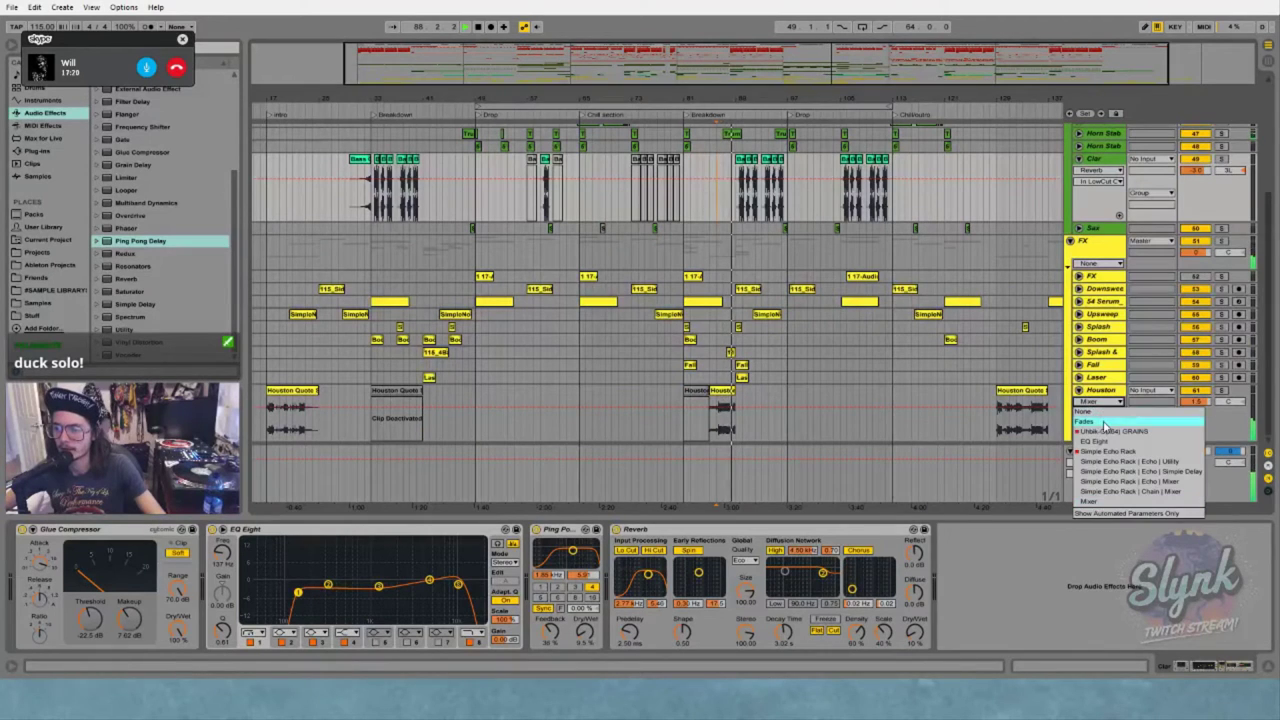
{"action": "left_click", "coordinate": [1103, 421]}
{"action": "left_click_drag", "start_coordinate": [722, 99], "coordinate": [719, 240]}
{"action": "key", "text": "space"}
{"action": "left_click", "coordinate": [644, 390]}
{"action": "left_click", "coordinate": [637, 405]}
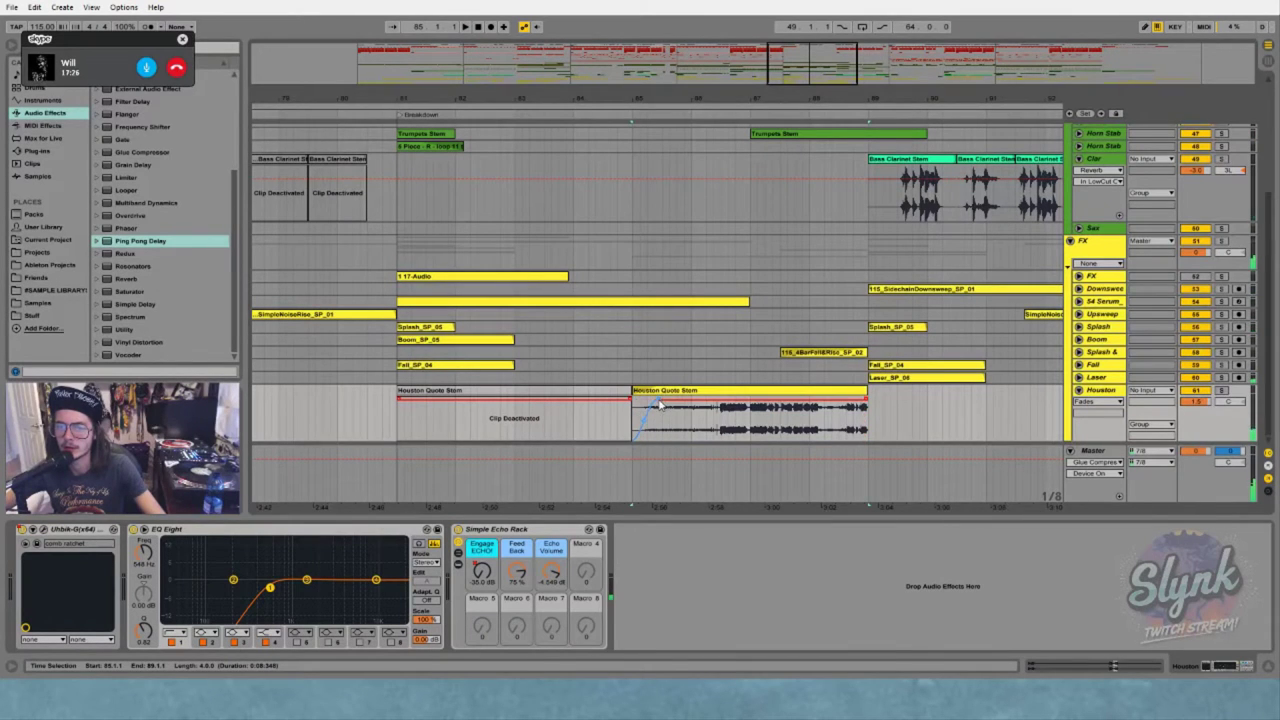
{"action": "left_click_drag", "start_coordinate": [659, 400], "coordinate": [712, 401]}
{"action": "left_click", "coordinate": [723, 390]}
{"action": "key", "text": "space"}
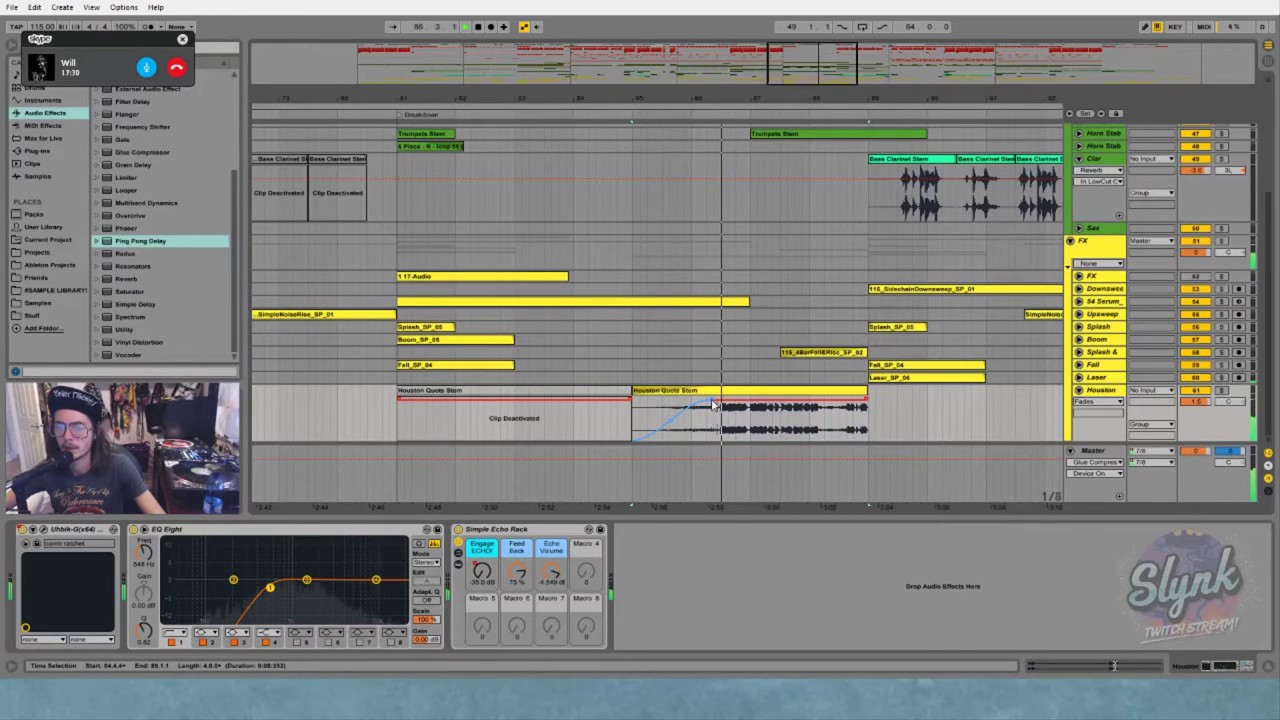
Copy the bass clarinet freeze tail clip from before the first Breakdown to 85.4.1, leading into the second Breakdown's clarinet phrases
{"action": "scroll", "coordinate": [968, 289], "scroll_direction": "up", "scroll_amount": 3}
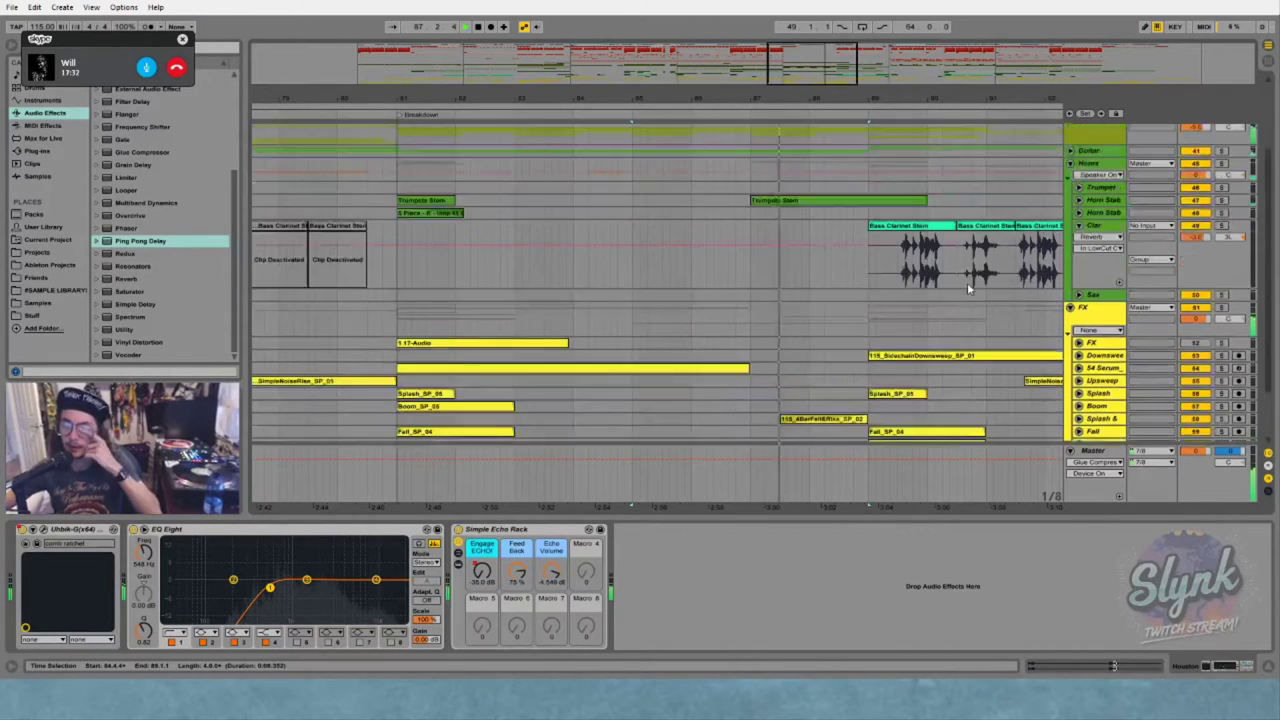
{"action": "scroll", "coordinate": [968, 289], "scroll_direction": "up", "scroll_amount": 2}
{"action": "left_click_drag", "start_coordinate": [960, 99], "coordinate": [678, 58]}
{"action": "left_click", "coordinate": [339, 281]}
{"action": "key", "text": "space"}
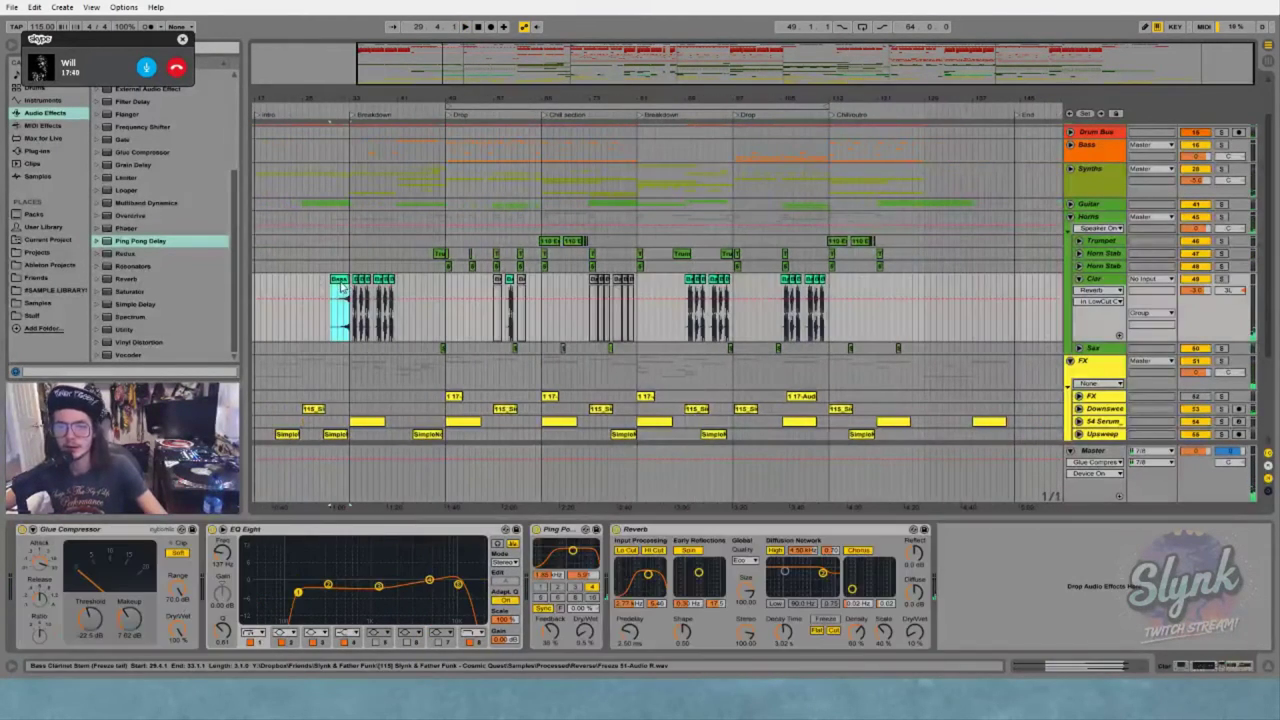
{"action": "left_click_drag", "start_coordinate": [341, 288], "coordinate": [677, 295]}
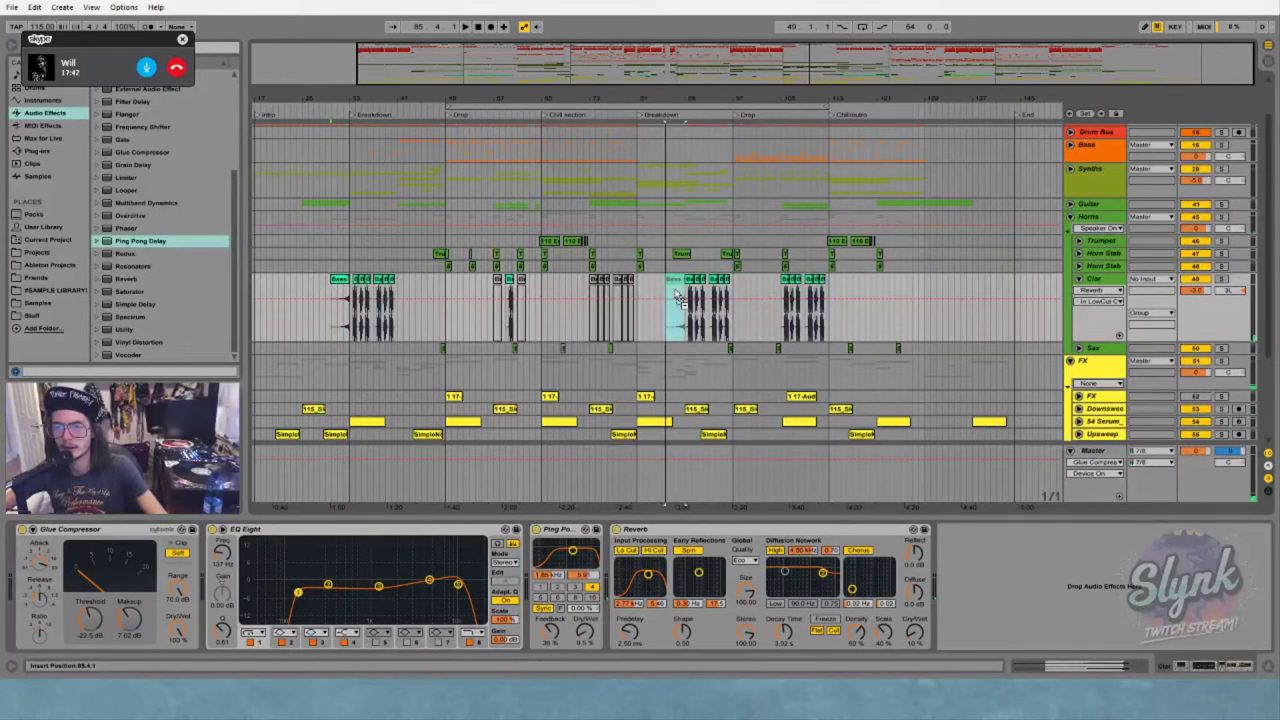
Listen to the copied freeze tail and the bass clarinet phrases after it through to the start of the second Drop
{"action": "left_click", "coordinate": [700, 99]}
{"action": "left_click_drag", "start_coordinate": [700, 99], "coordinate": [680, 238]}
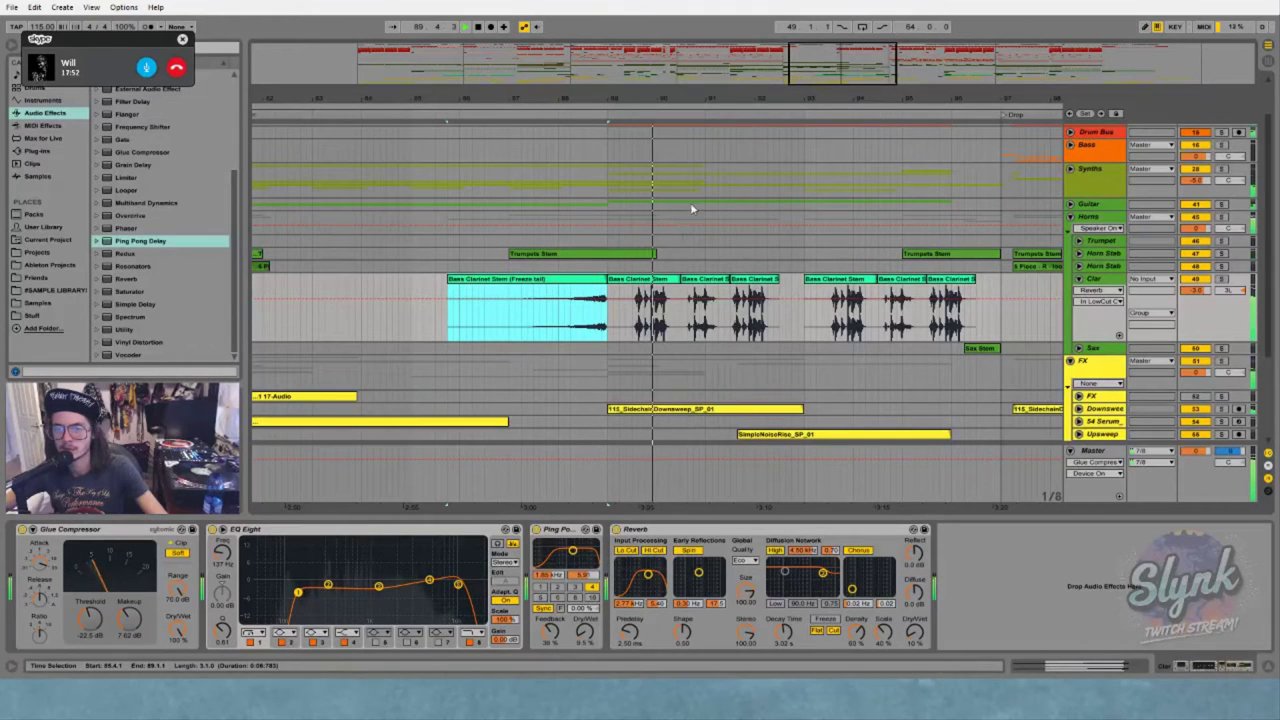
{"action": "left_click_drag", "start_coordinate": [734, 96], "coordinate": [580, 6]}
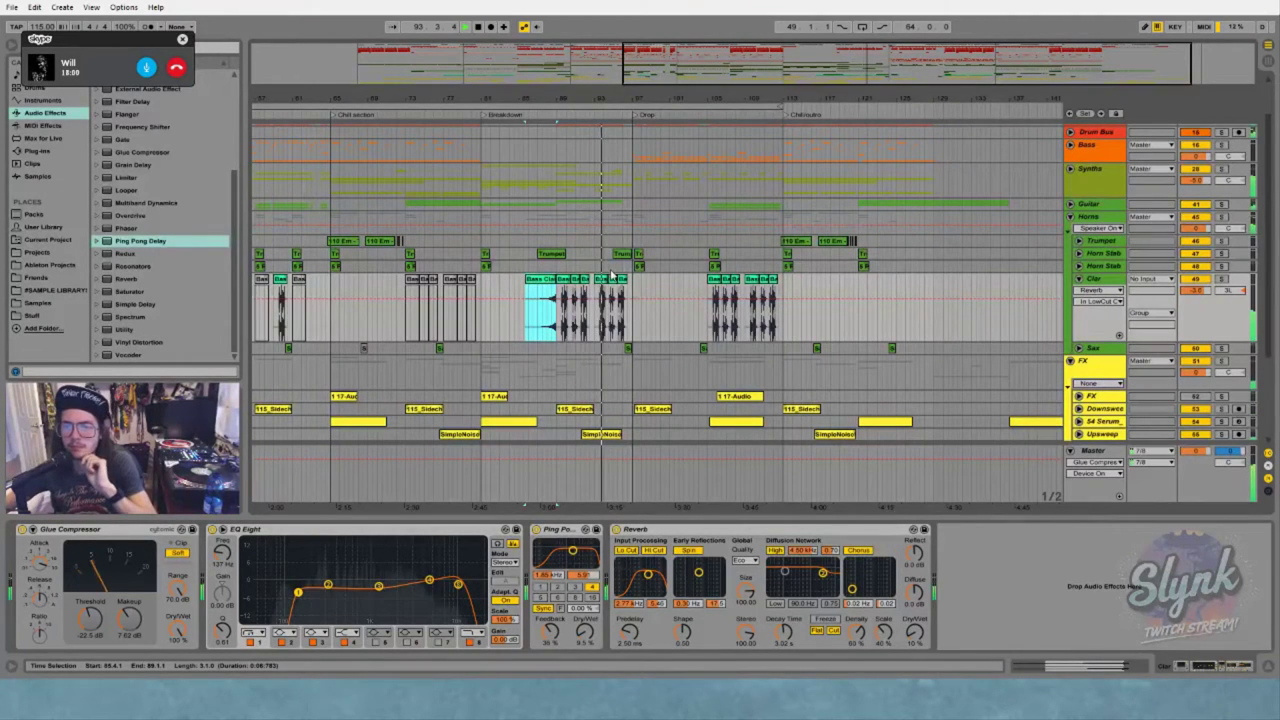
{"action": "left_click", "coordinate": [675, 322]}
{"action": "scroll", "coordinate": [675, 323], "scroll_direction": "down", "scroll_amount": 1}
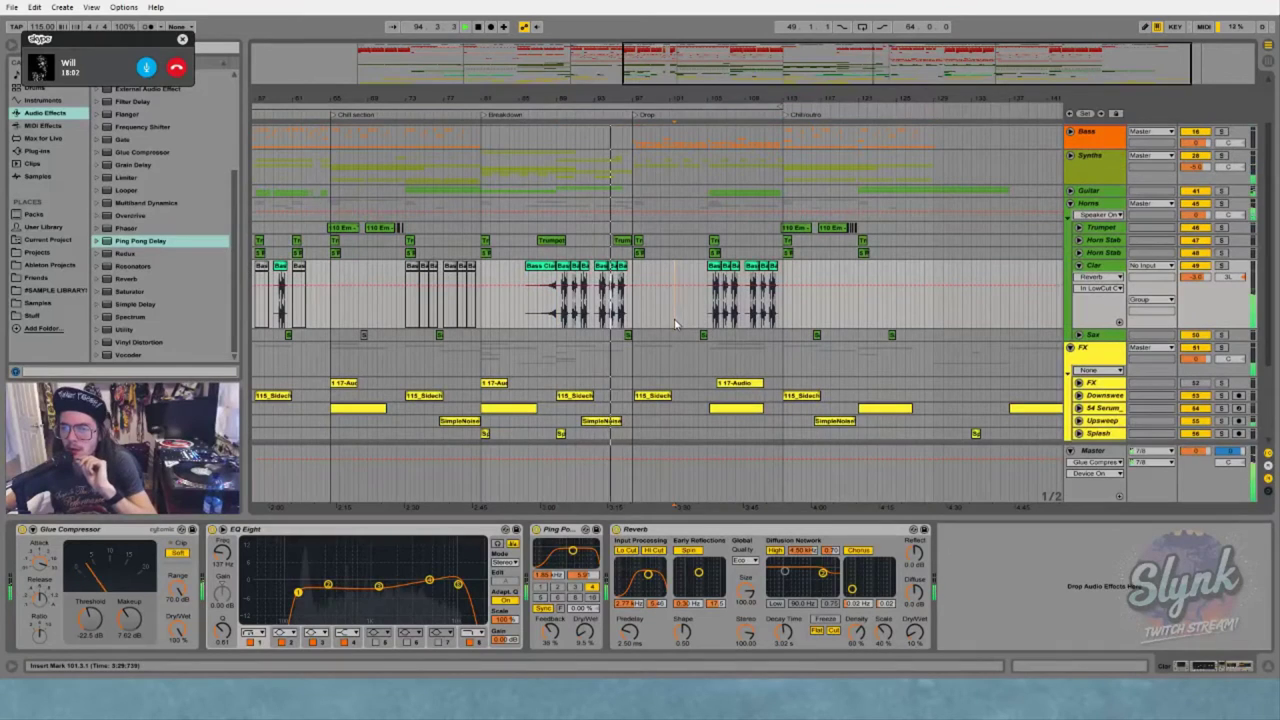
{"action": "scroll", "coordinate": [675, 323], "scroll_direction": "up", "scroll_amount": 3}
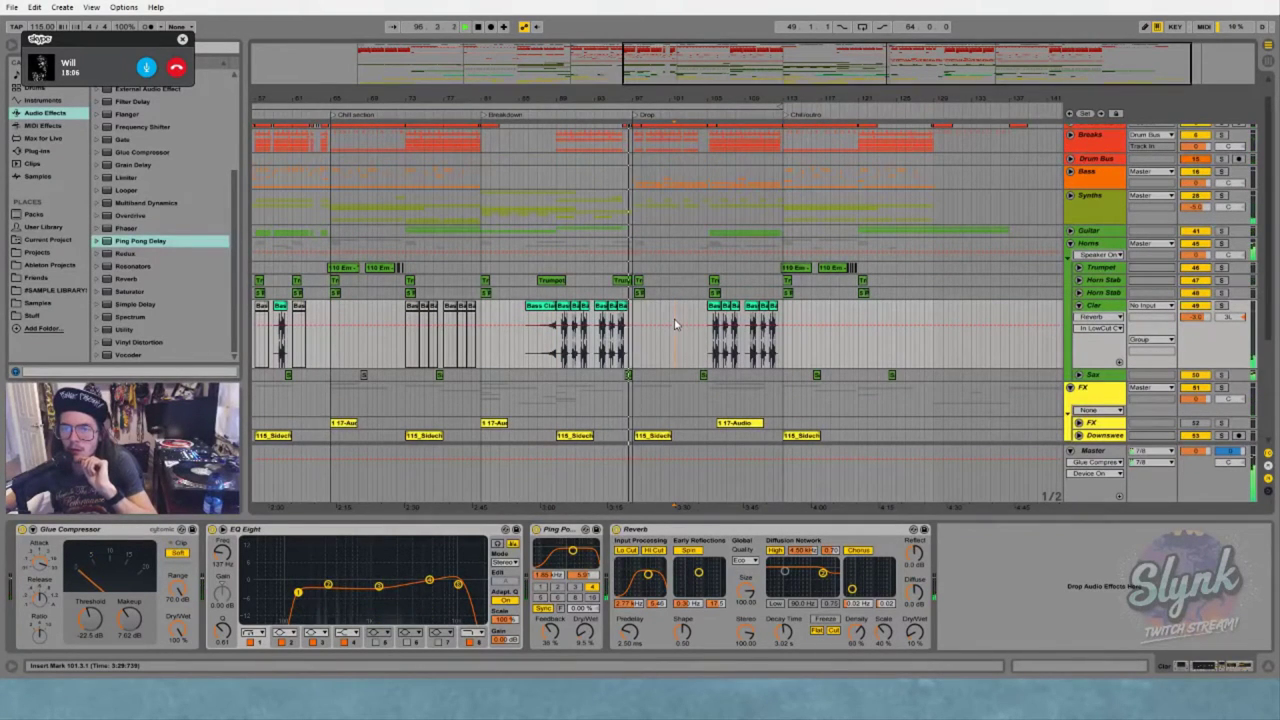
{"action": "scroll", "coordinate": [660, 270], "scroll_direction": "up", "scroll_amount": 2}
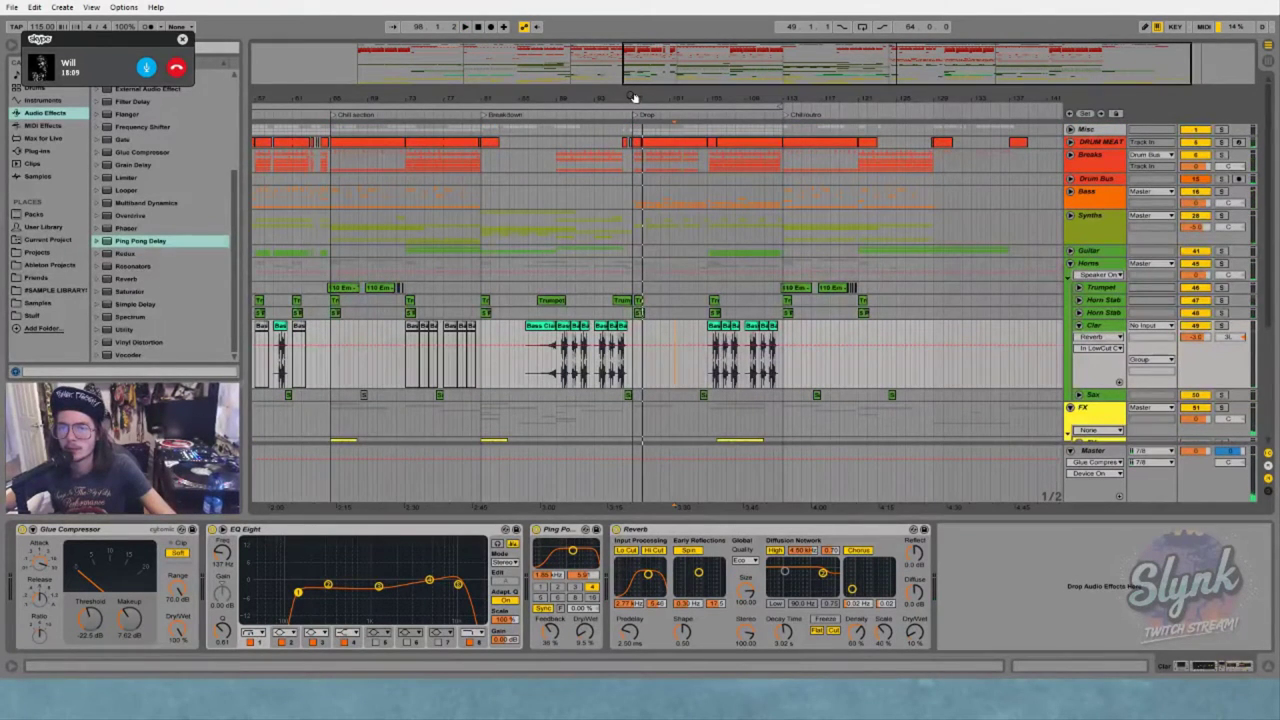
Audition the end of the second Breakdown from bar 94 and deactivate its last bass clarinet clip, at 95.3.1
{"action": "left_click_drag", "start_coordinate": [633, 97], "coordinate": [633, 210]}
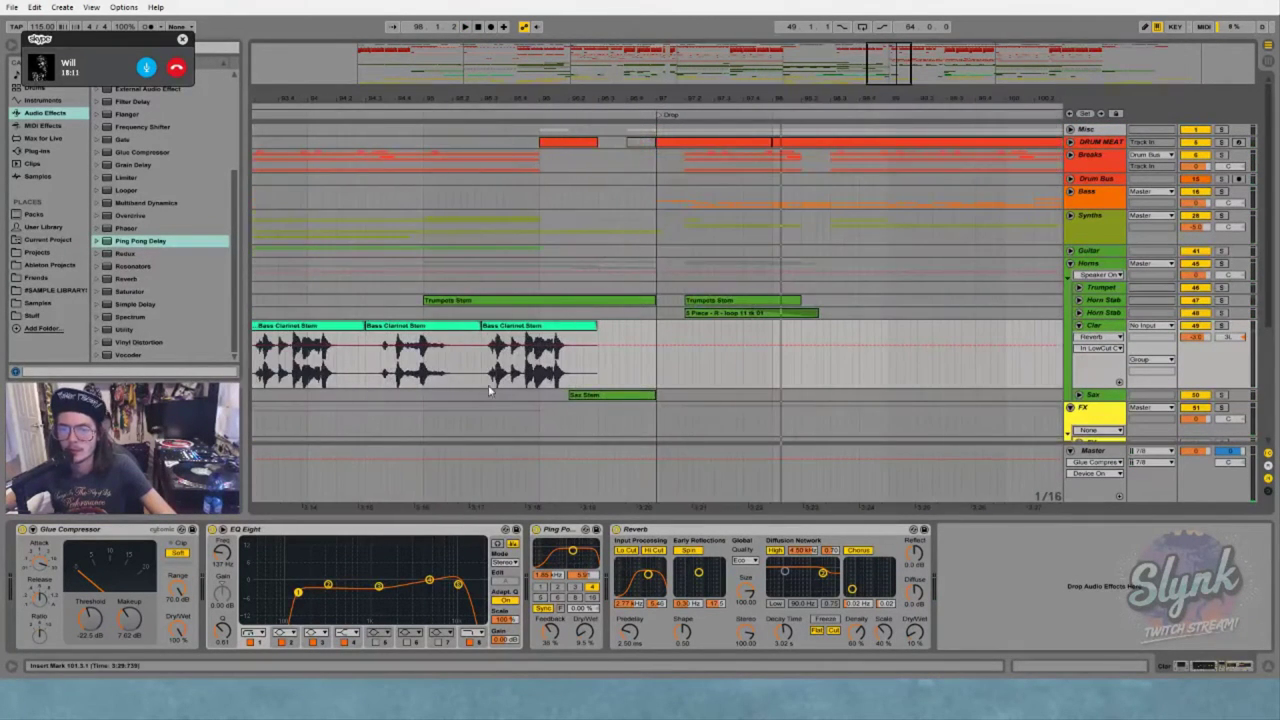
{"action": "left_click", "coordinate": [378, 370]}
{"action": "key", "text": "space"}
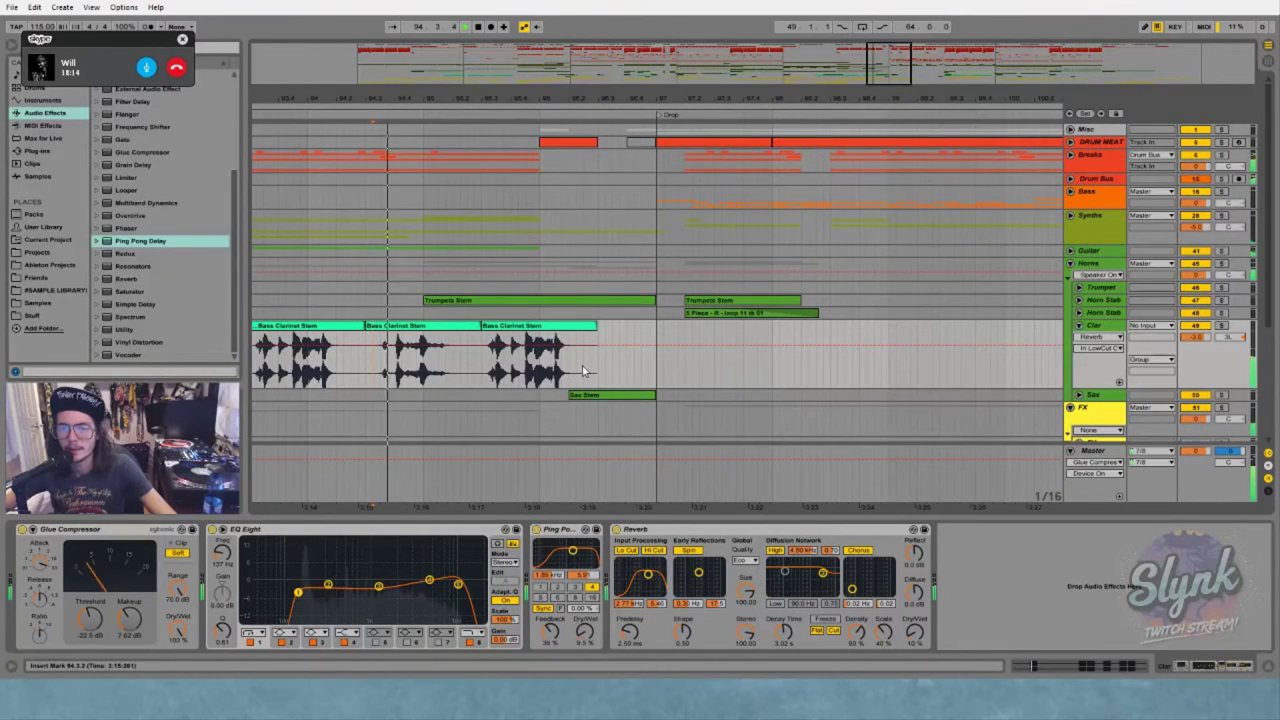
{"action": "left_click", "coordinate": [545, 330]}
{"action": "key", "text": "space"}
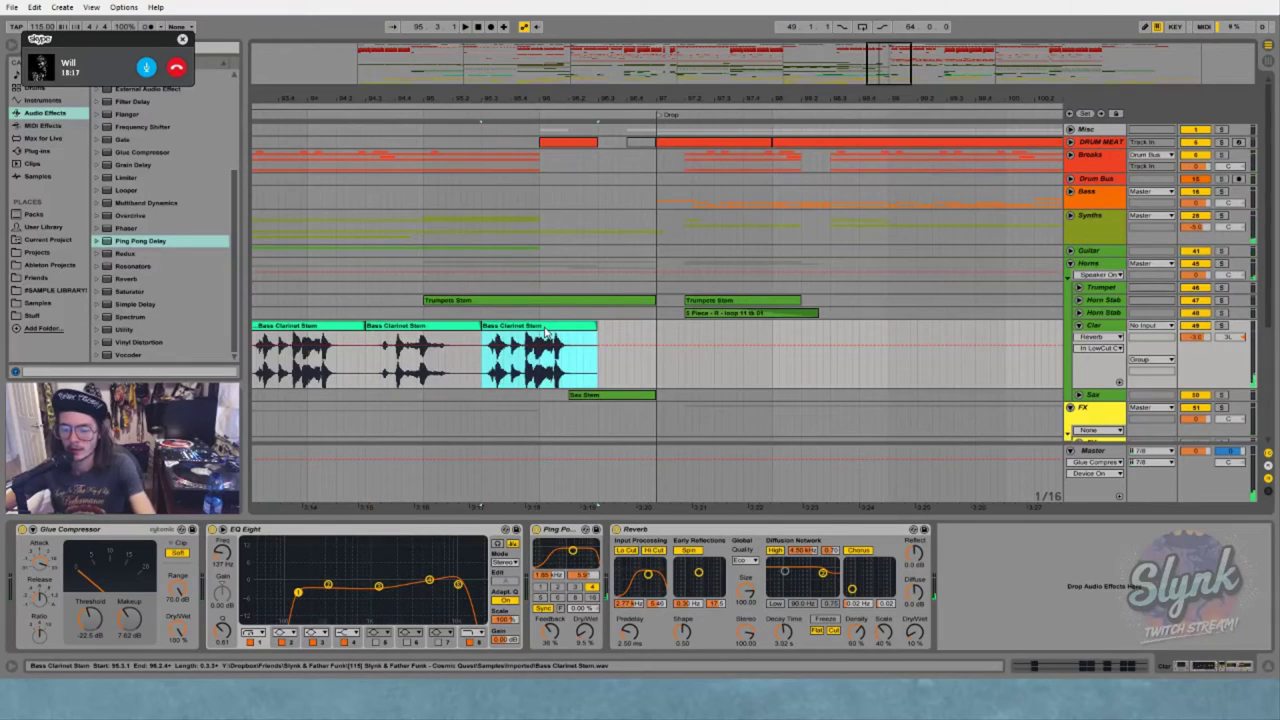
{"action": "key", "text": "minus"}
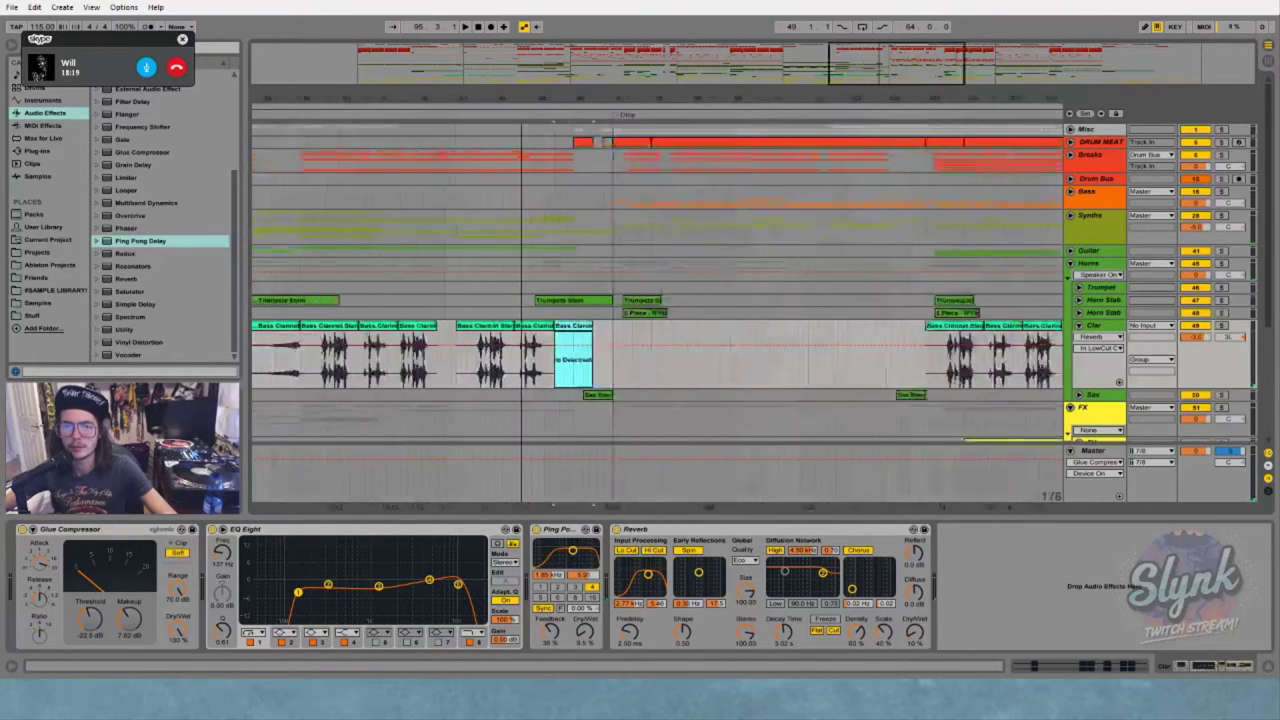
Play the transition into the second Drop from bar 93, and the Drop's bass clarinet phrases from bar 105
{"action": "left_click", "coordinate": [464, 360]}
{"action": "key", "text": "space"}
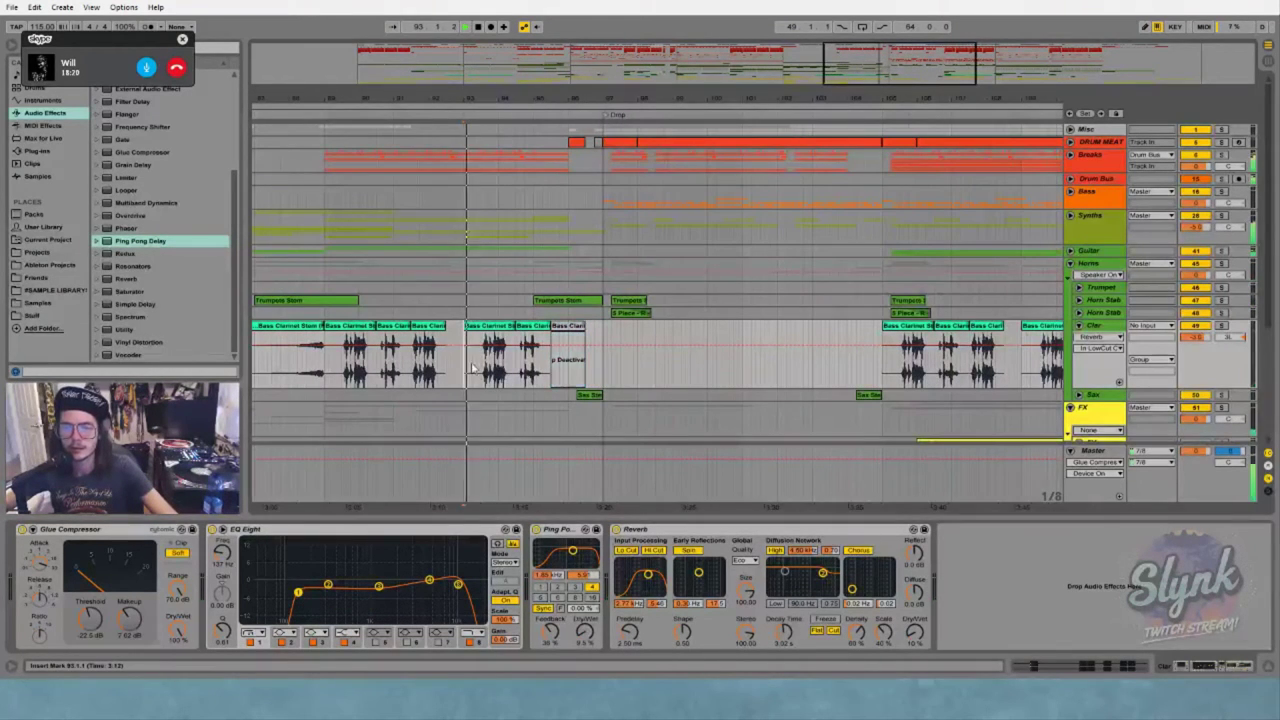
{"action": "left_click", "coordinate": [652, 370]}
{"action": "left_click_drag", "start_coordinate": [680, 101], "coordinate": [459, 78]}
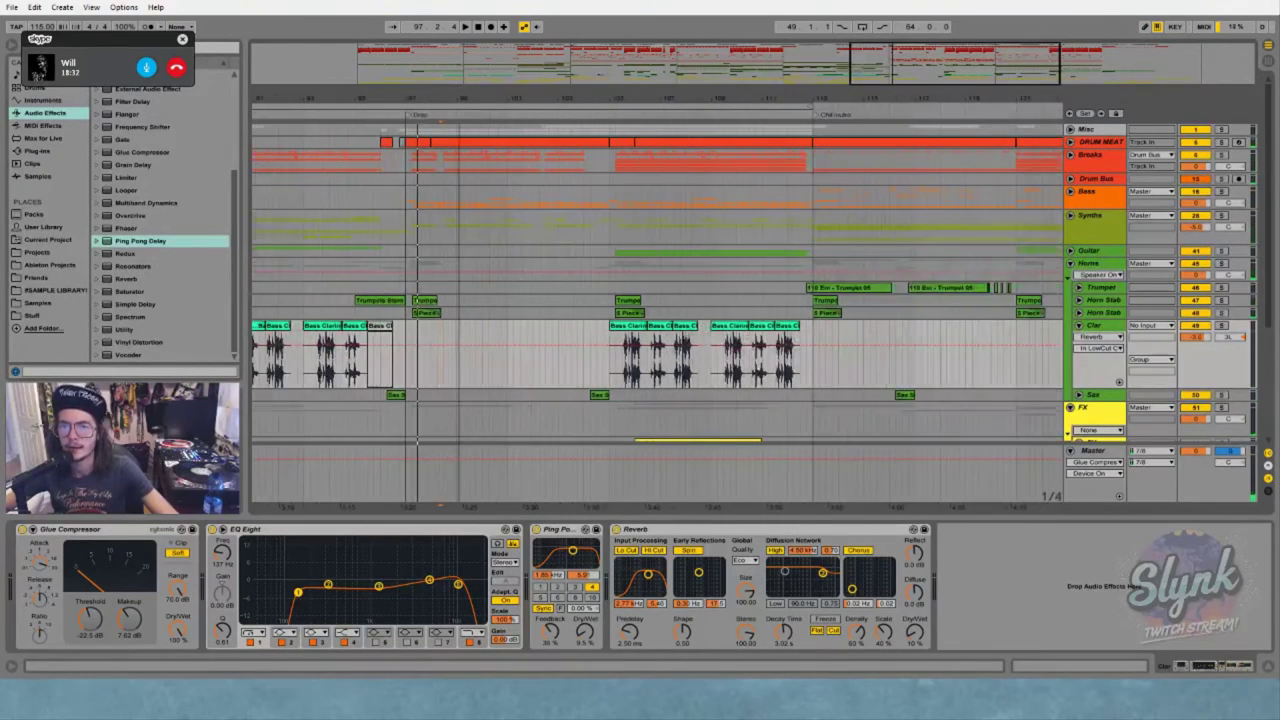
{"action": "left_click", "coordinate": [601, 113]}
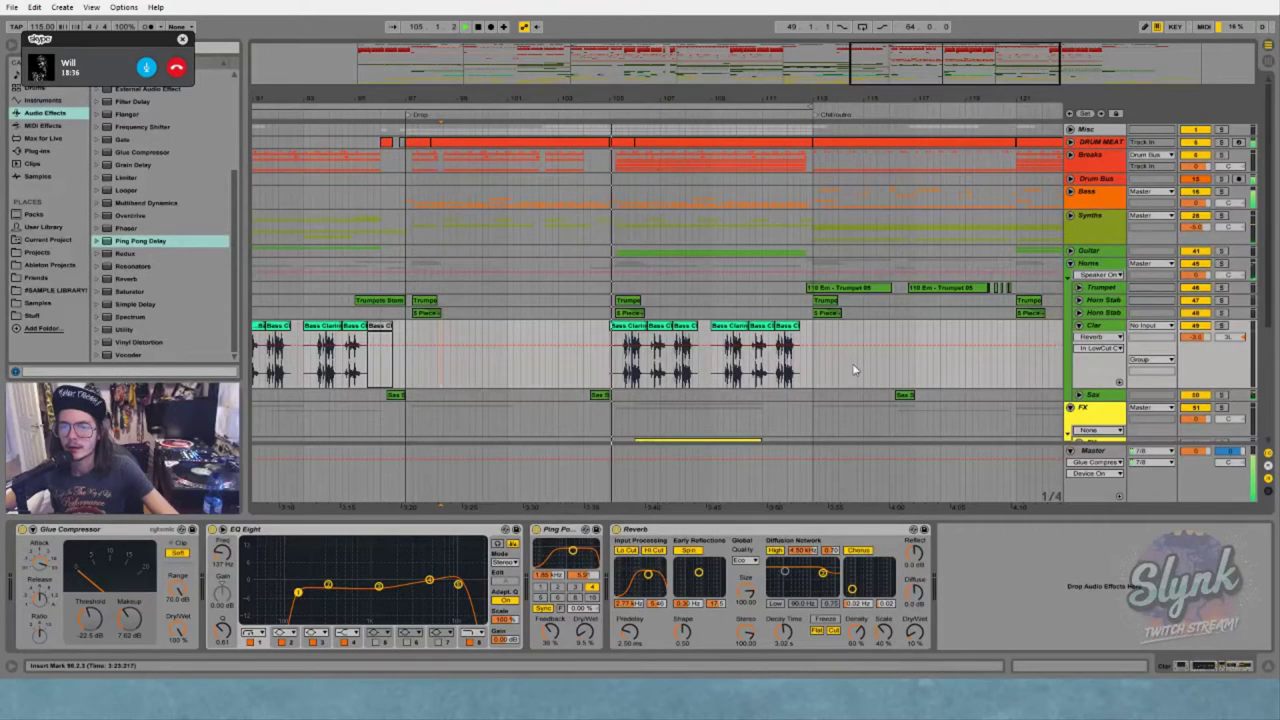
Deactivate all the bass clarinet clips in the second Drop, from 105.1.1 up to the Chill/outro marker
{"action": "left_click_drag", "start_coordinate": [772, 100], "coordinate": [624, 100]}
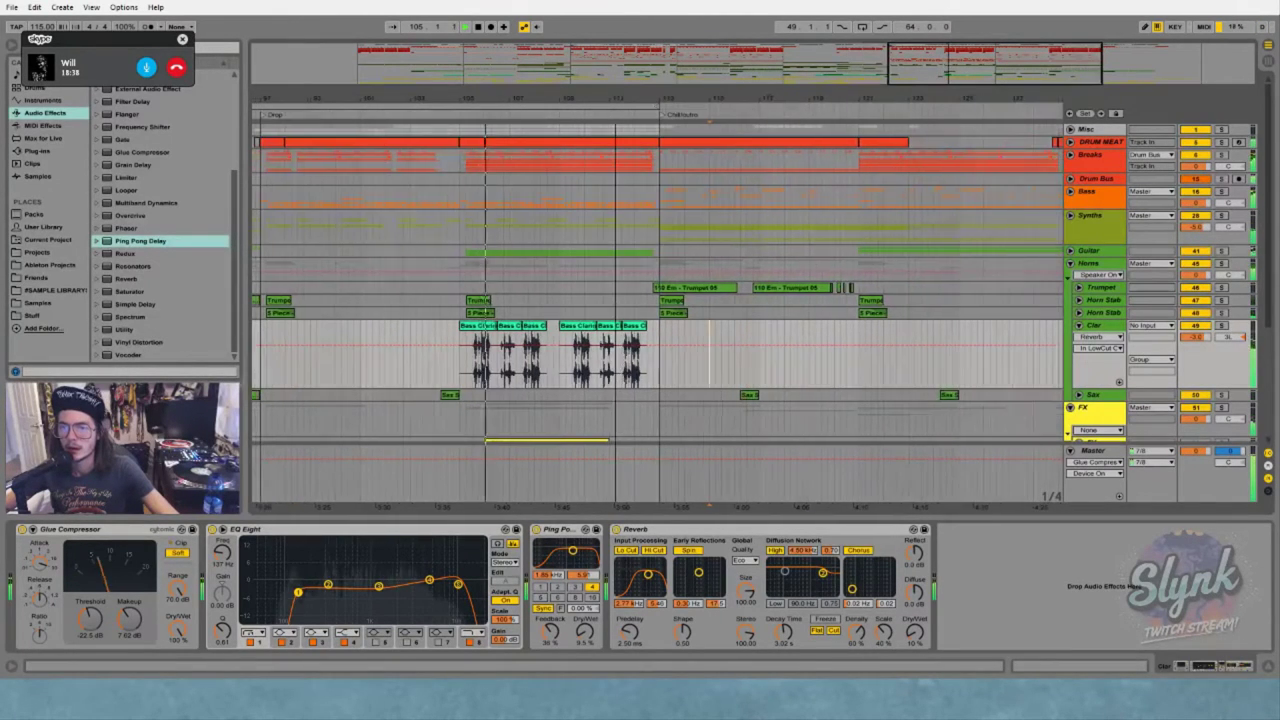
{"action": "left_click_drag", "start_coordinate": [462, 352], "coordinate": [673, 378]}
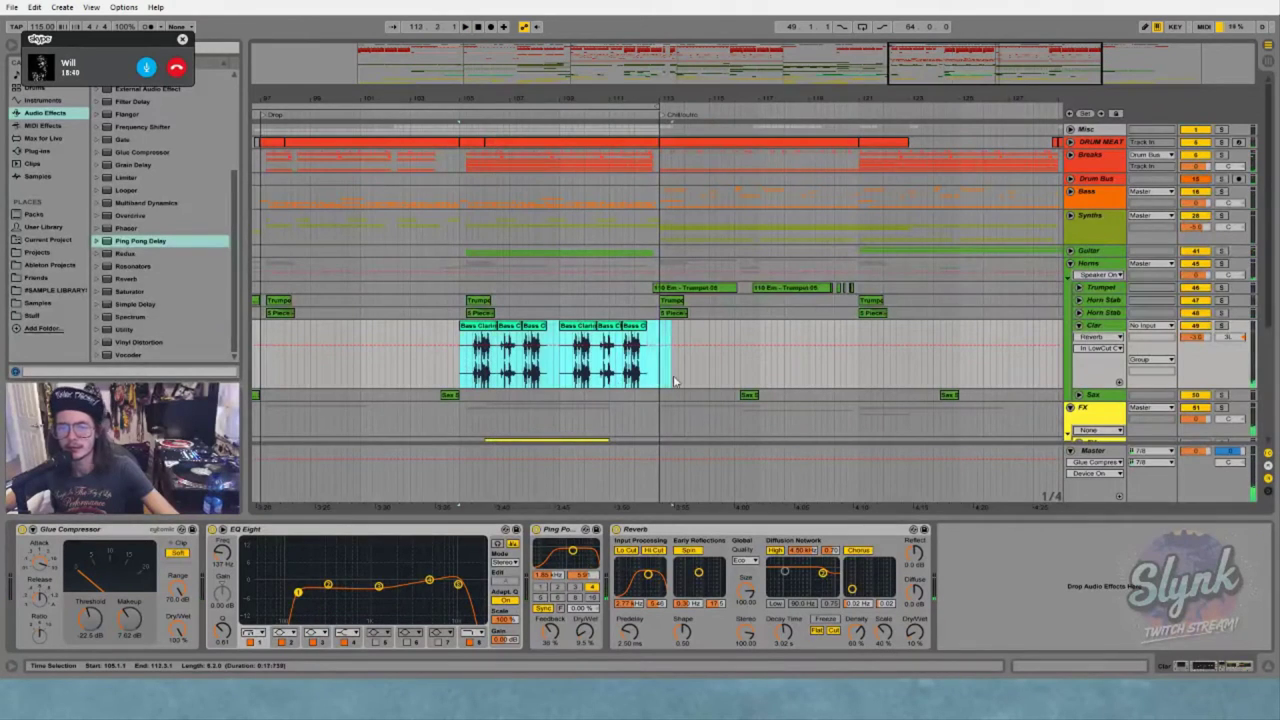
{"action": "key", "text": "0"}
Play the second Drop from bar 105 and solo the Bass group to hear it alone
{"action": "left_click", "coordinate": [477, 131]}
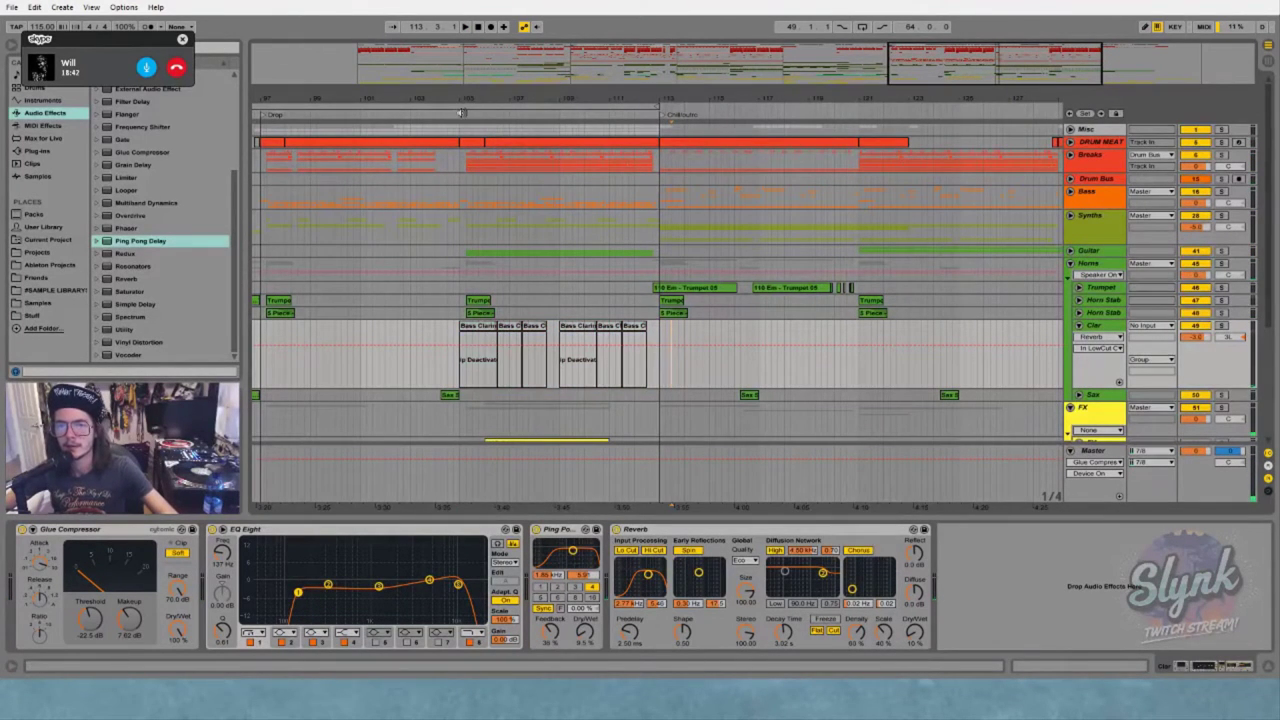
{"action": "left_click", "coordinate": [472, 206]}
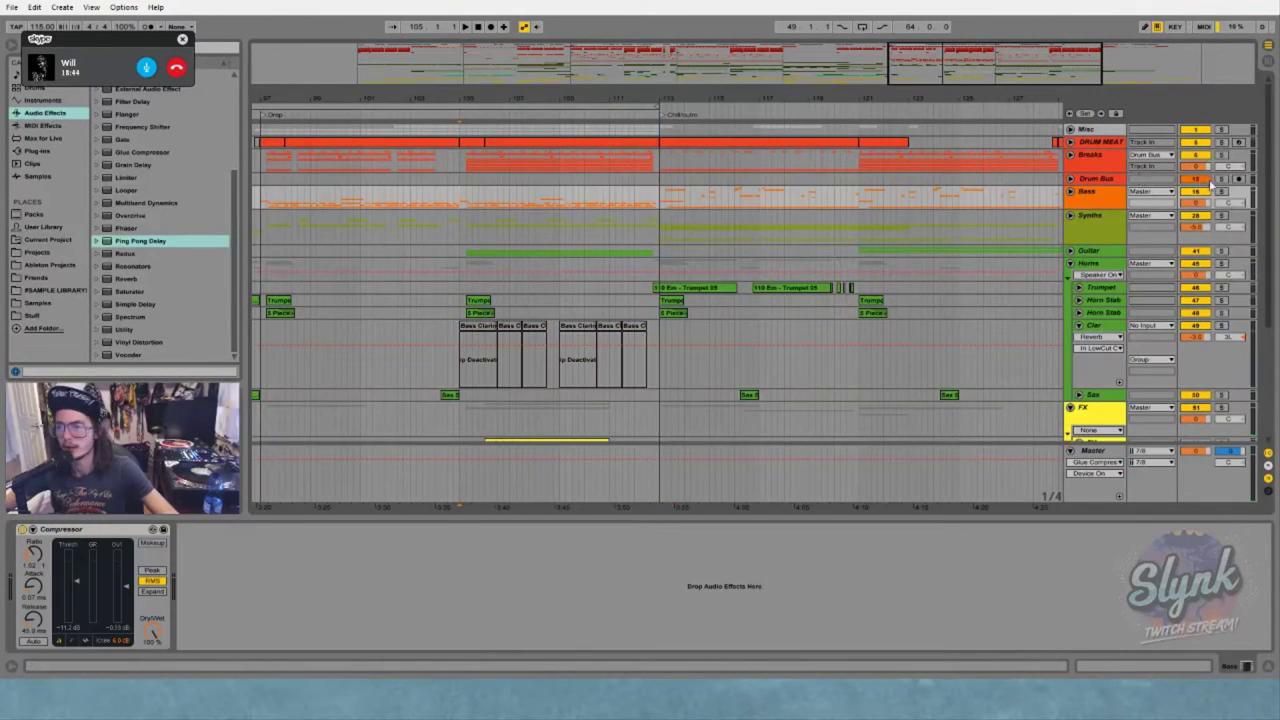
{"action": "key", "text": "space"}
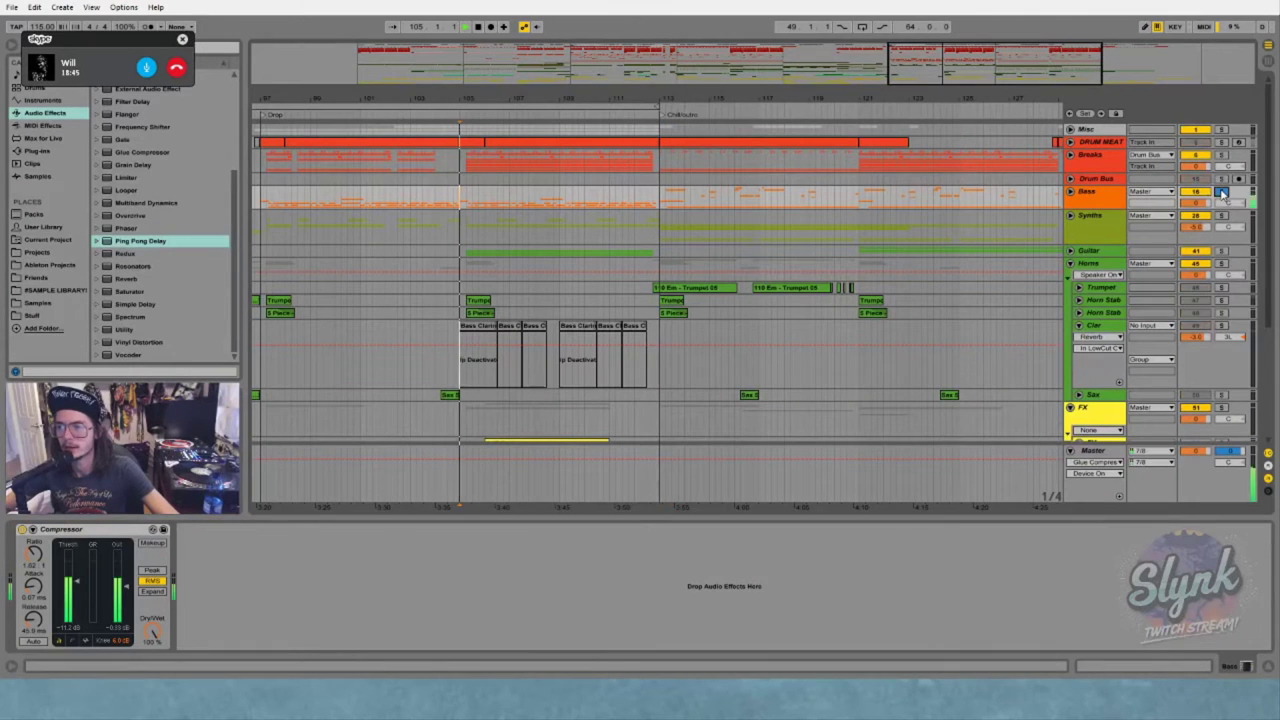
Listen to the Chill/outro section from 113.1.1, skipping ahead to bar 121
{"action": "left_click", "coordinate": [740, 356]}
{"action": "left_click_drag", "start_coordinate": [700, 98], "coordinate": [838, 20]}
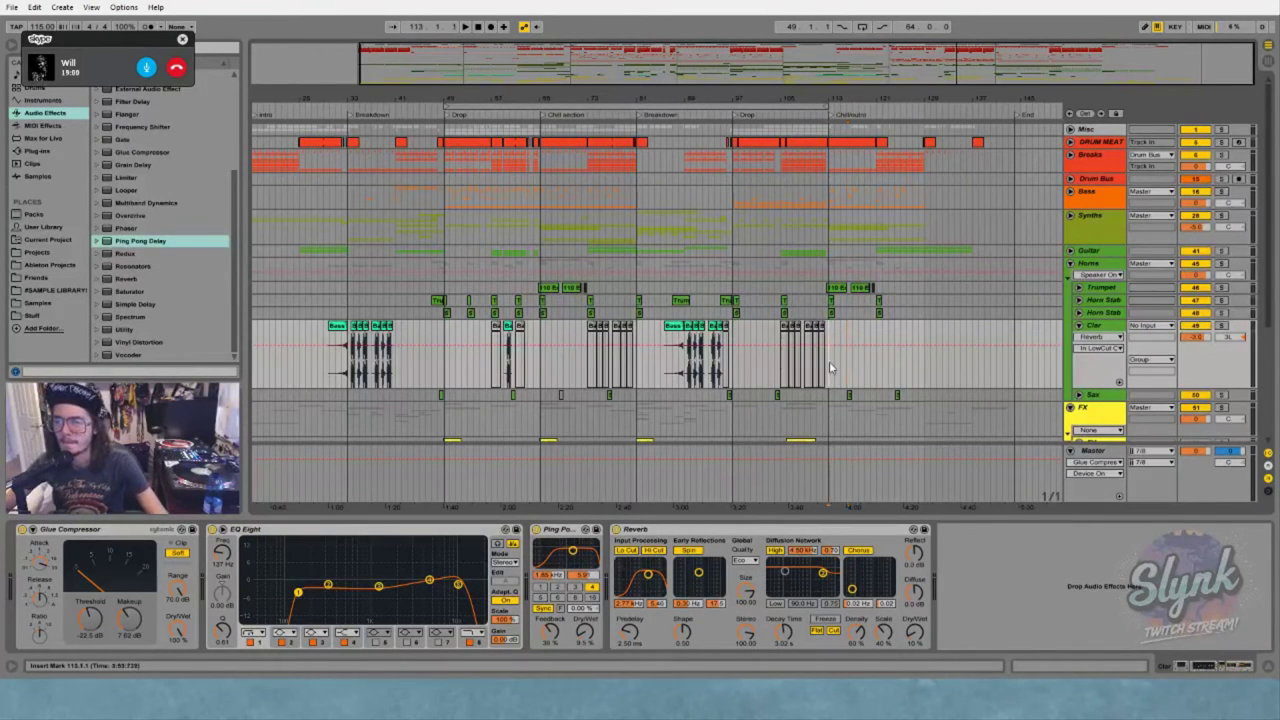
{"action": "left_click_drag", "start_coordinate": [896, 98], "coordinate": [752, 97]}
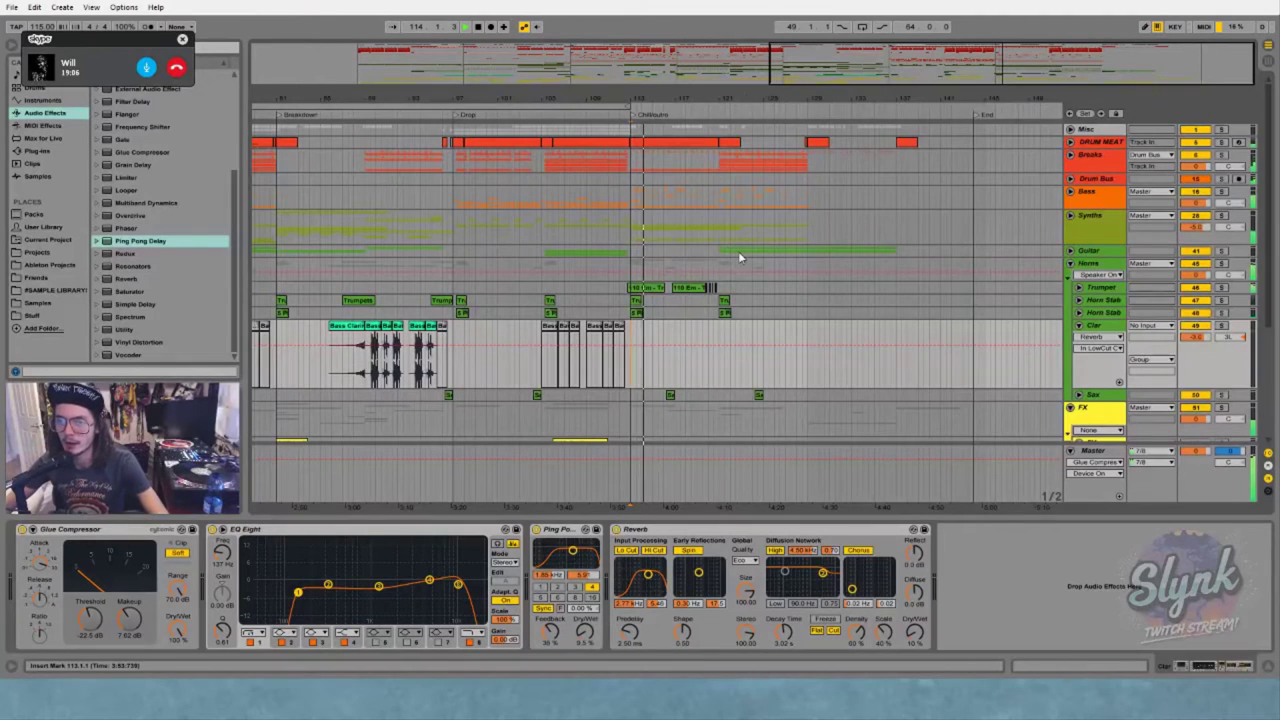
{"action": "left_click", "coordinate": [717, 111]}
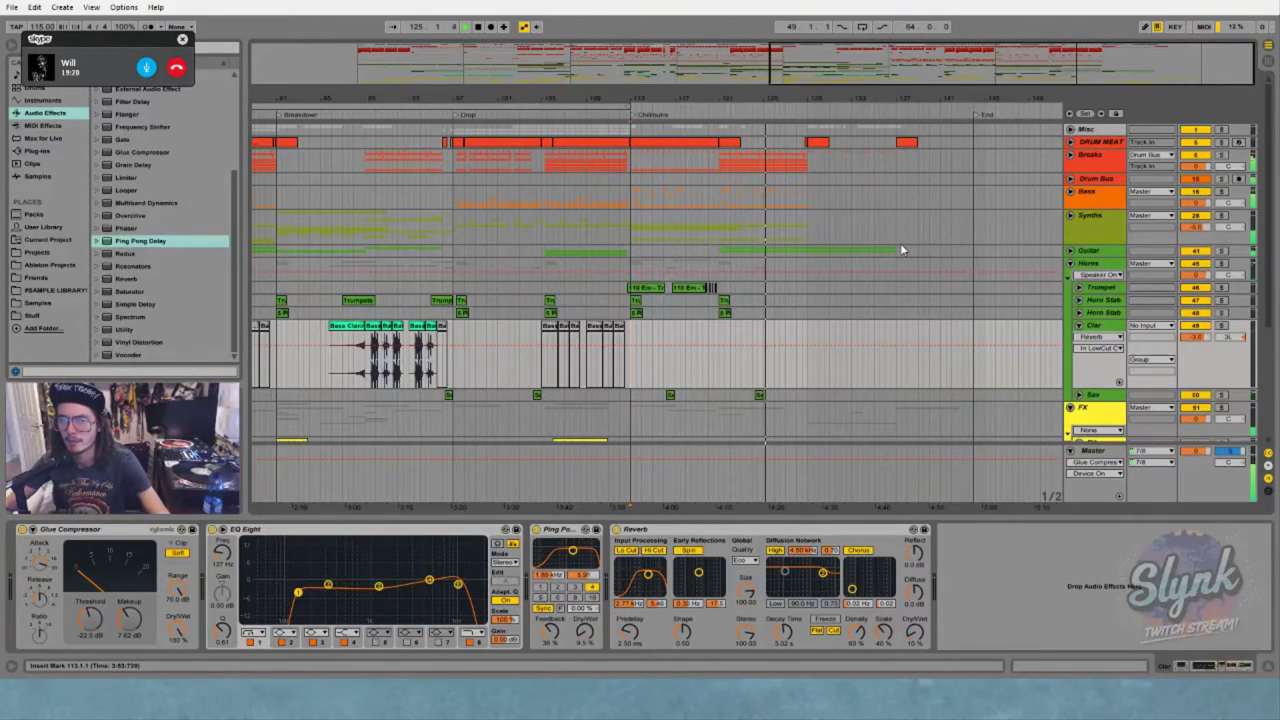
Deactivate the last sax clip in the Chill/outro, at 124.2.1, and check the remaining tracks during playback
{"action": "left_click", "coordinate": [759, 395]}
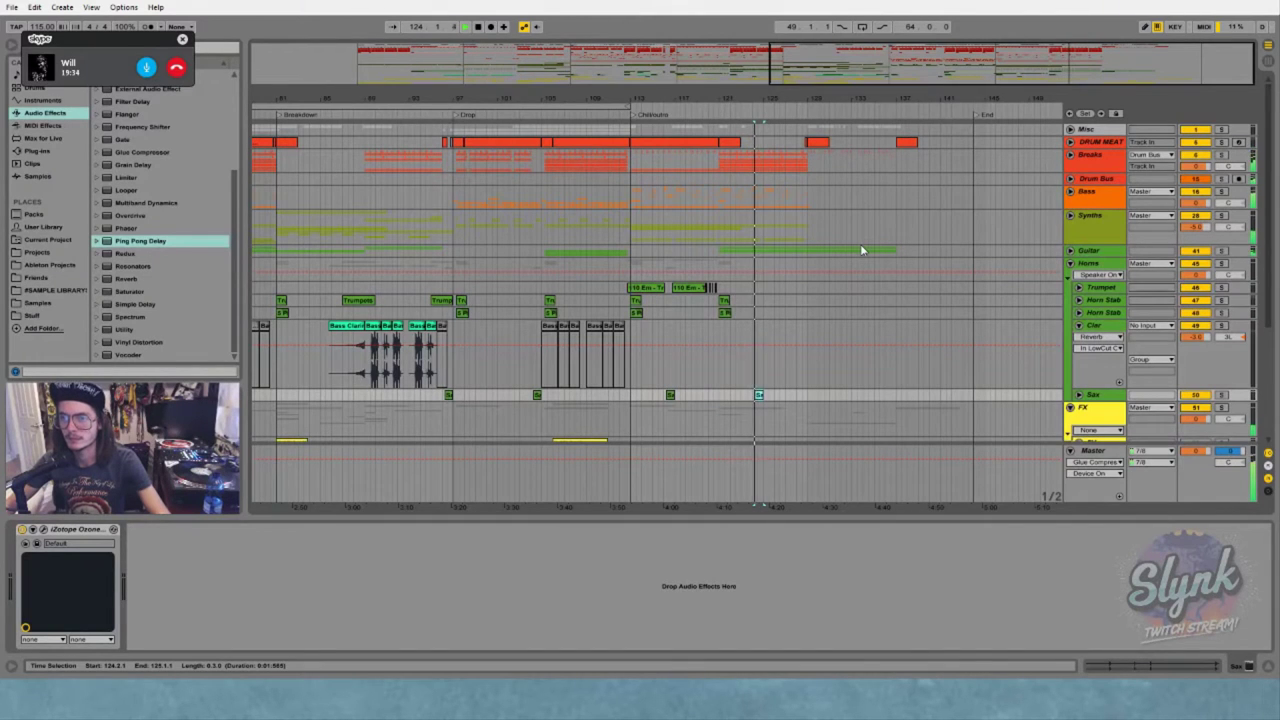
{"action": "scroll", "coordinate": [860, 244], "scroll_direction": "down", "scroll_amount": 3}
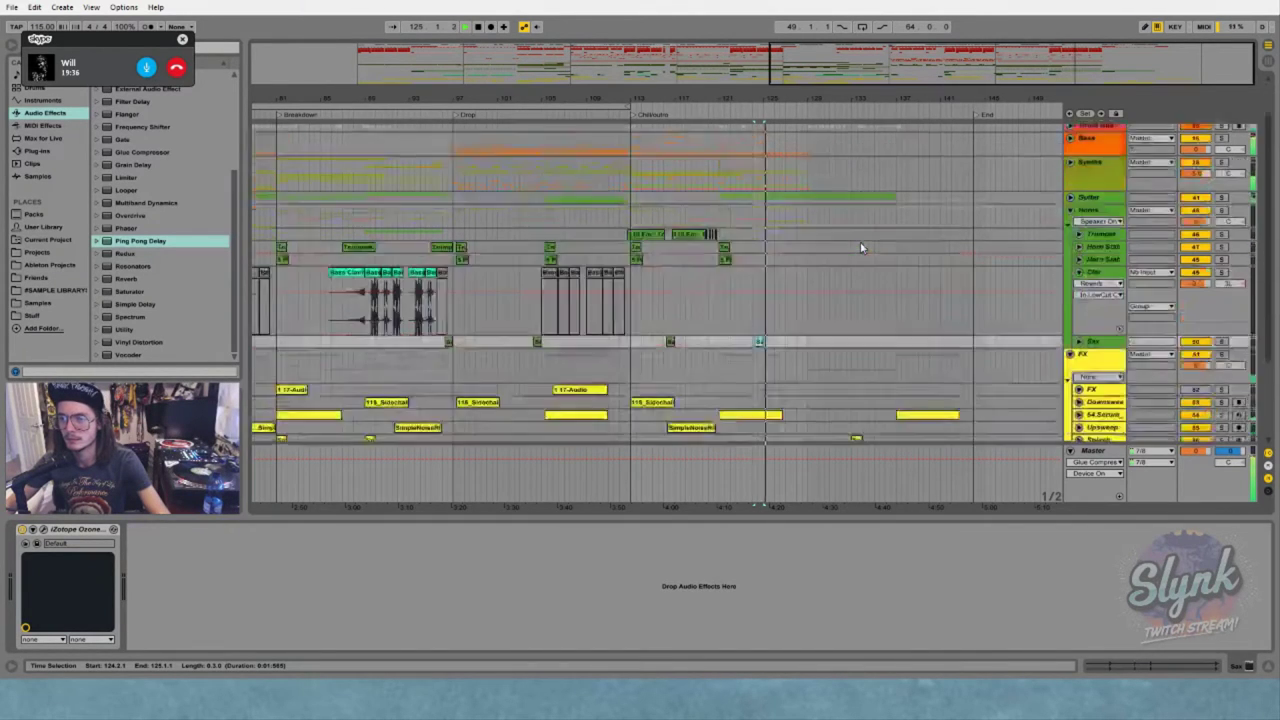
{"action": "scroll", "coordinate": [860, 245], "scroll_direction": "down", "scroll_amount": 3}
{"action": "scroll", "coordinate": [860, 245], "scroll_direction": "up", "scroll_amount": 4}
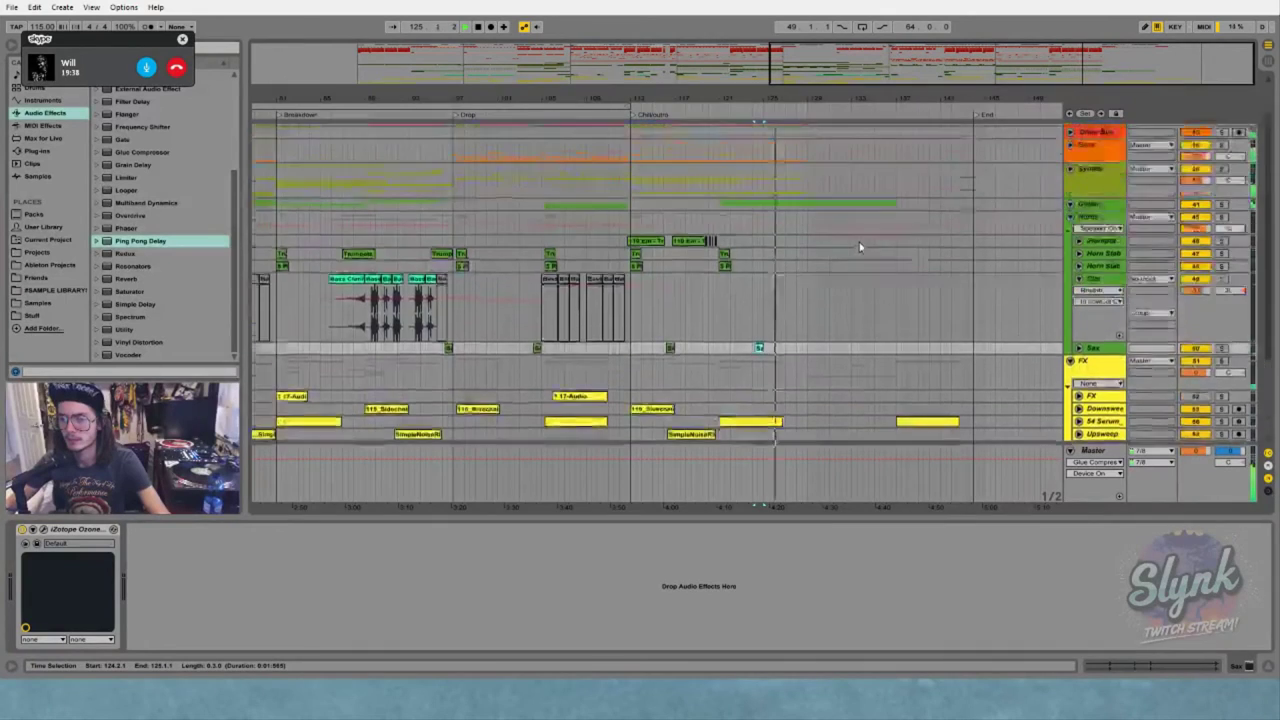
{"action": "scroll", "coordinate": [858, 246], "scroll_direction": "up", "scroll_amount": 3}
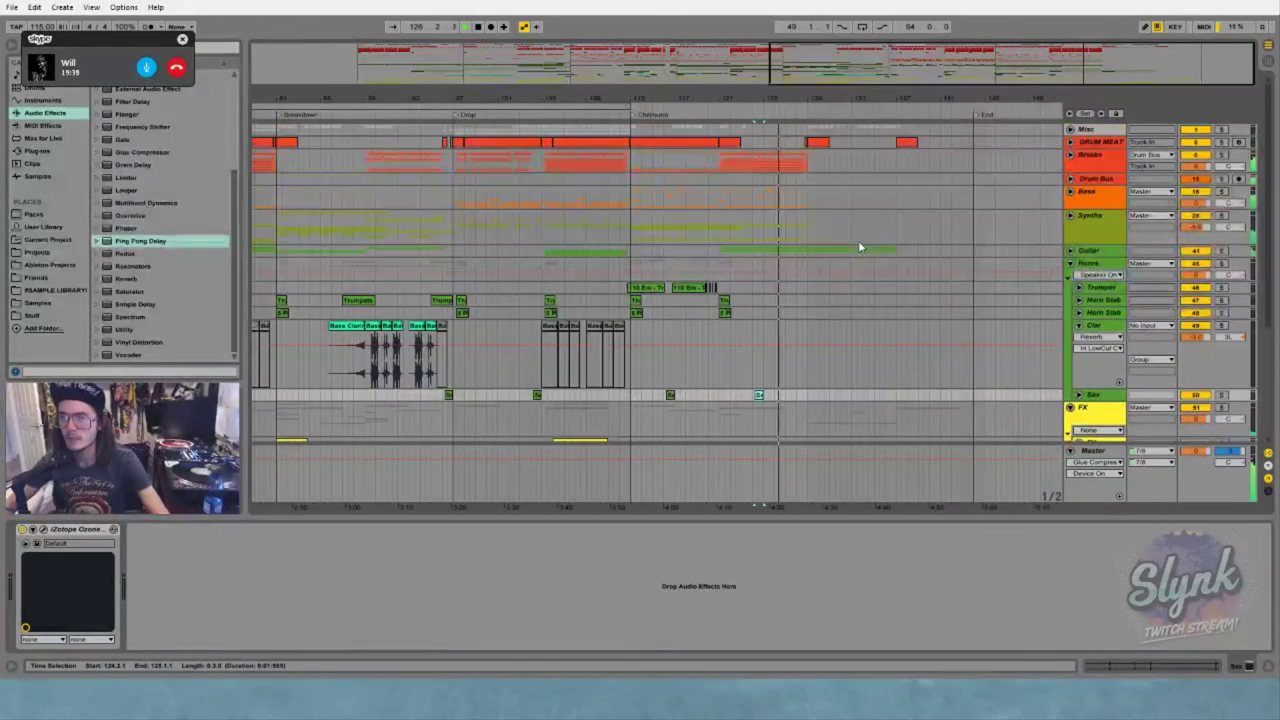
Unfold the Breaks group and delete the arrangement time from 129.1.1 to 137.1.1 in the outro
{"action": "left_click", "coordinate": [811, 171]}
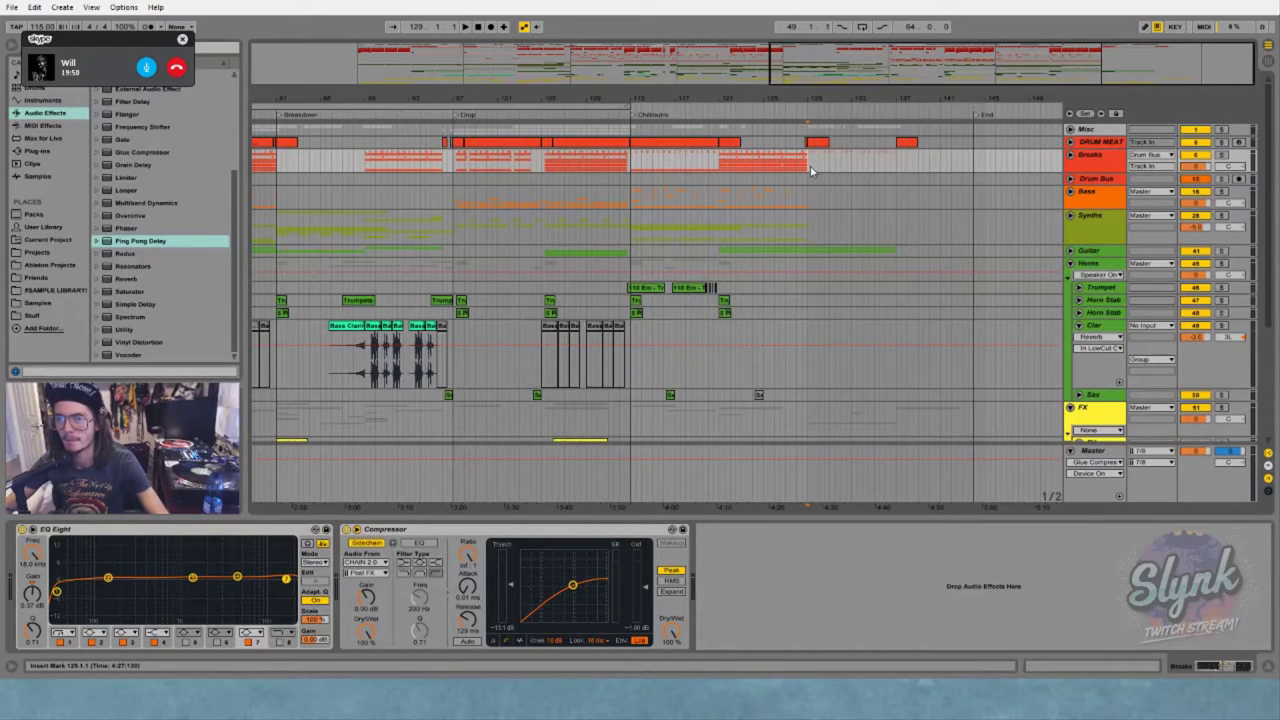
{"action": "left_click_drag", "start_coordinate": [847, 104], "coordinate": [743, 144]}
{"action": "key", "text": "space"}
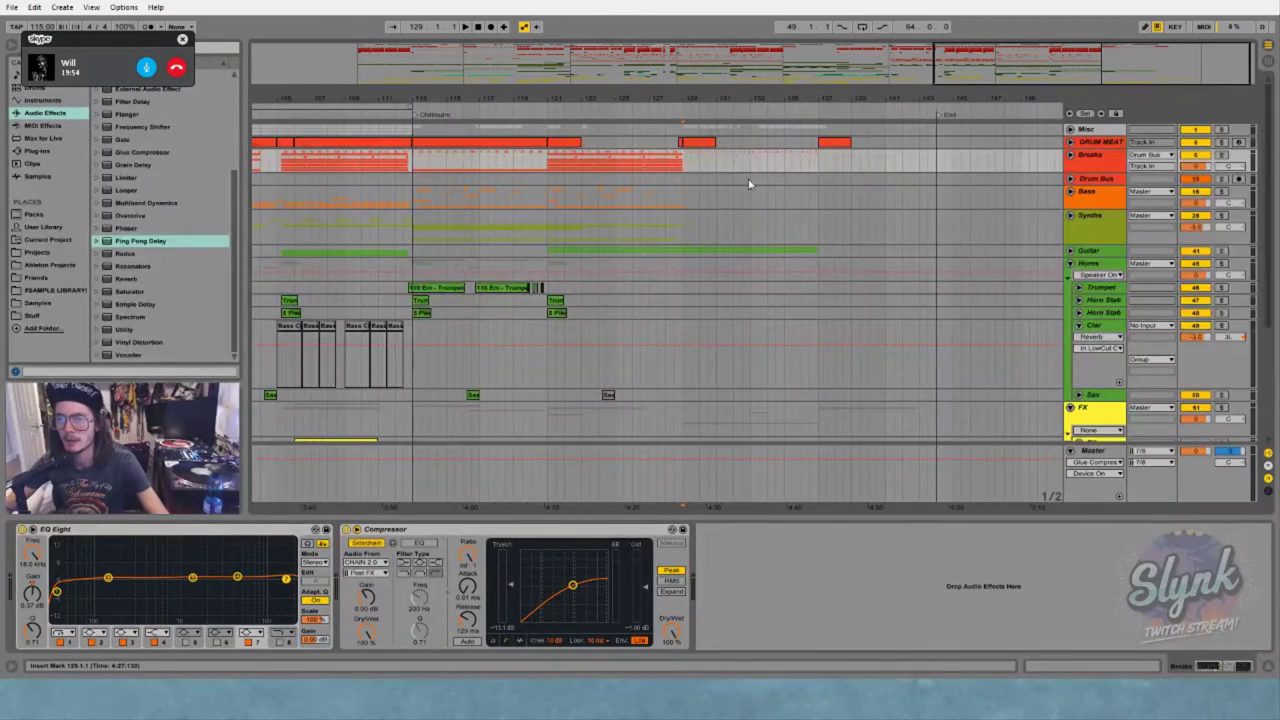
{"action": "left_click", "coordinate": [1070, 155]}
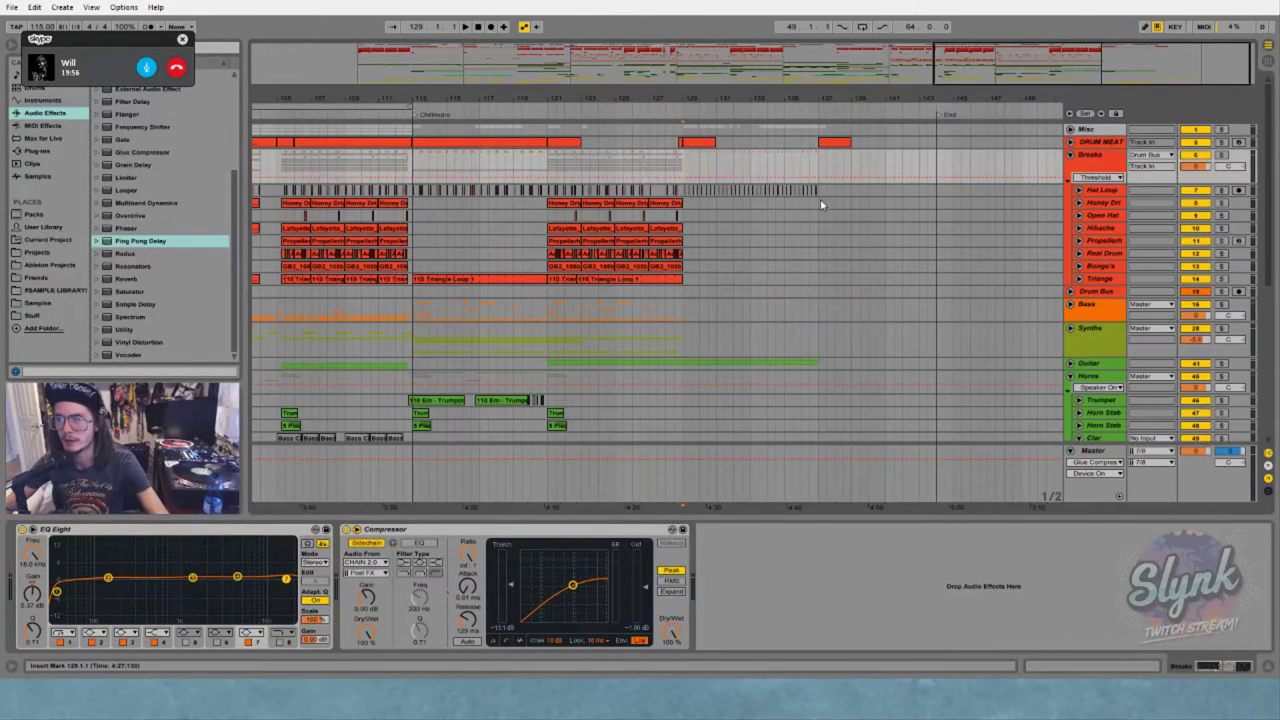
{"action": "left_click_drag", "start_coordinate": [807, 104], "coordinate": [865, 82]}
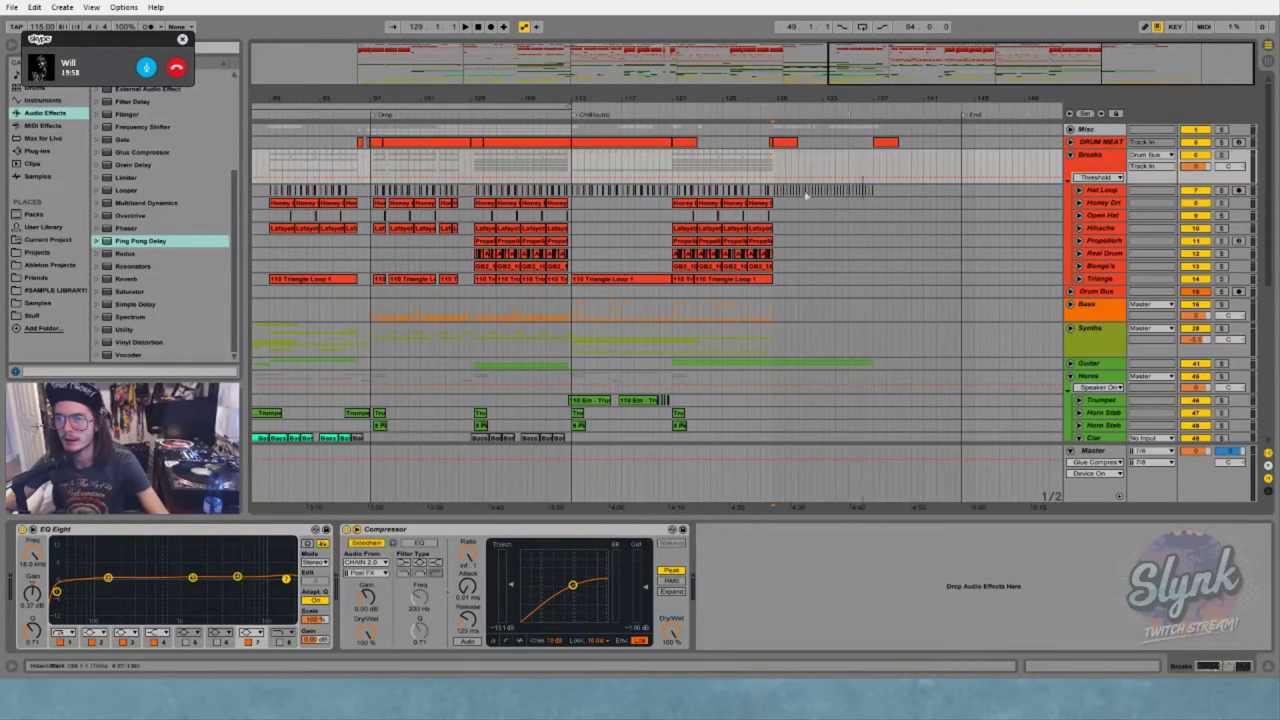
{"action": "left_click_drag", "start_coordinate": [774, 168], "coordinate": [873, 169]}
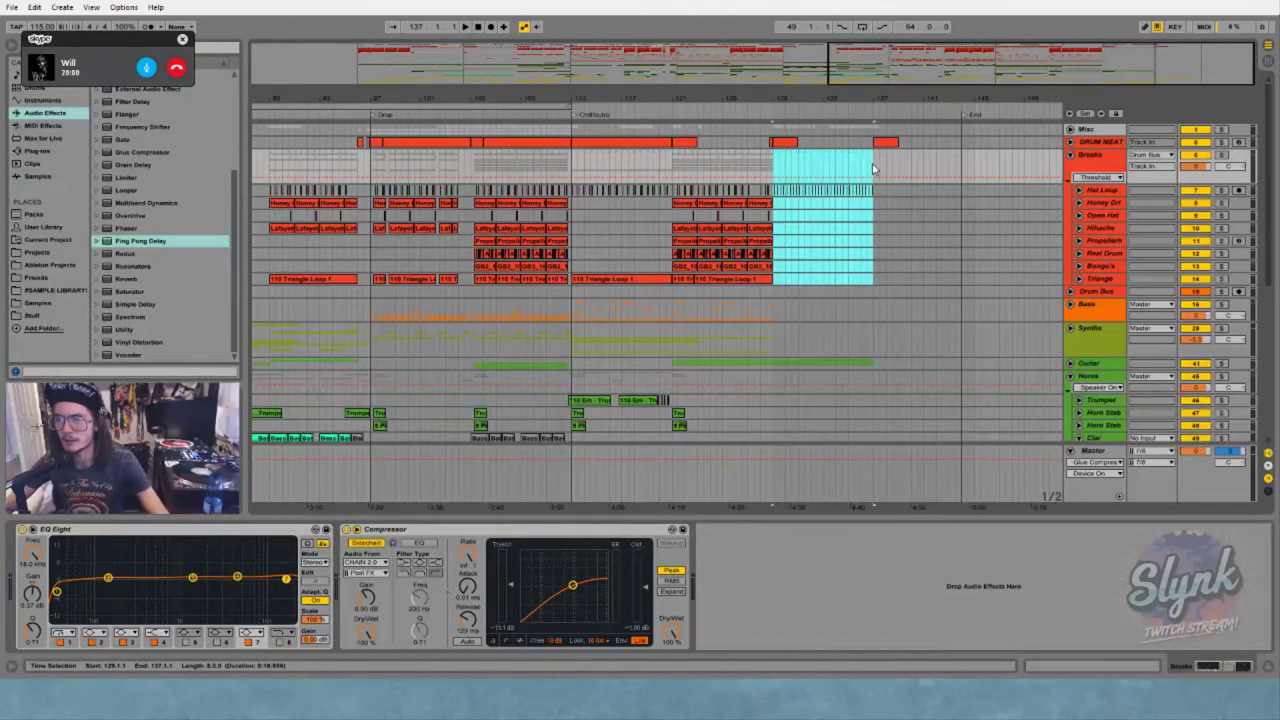
{"action": "key", "text": "ctrl+shift+Delete"}
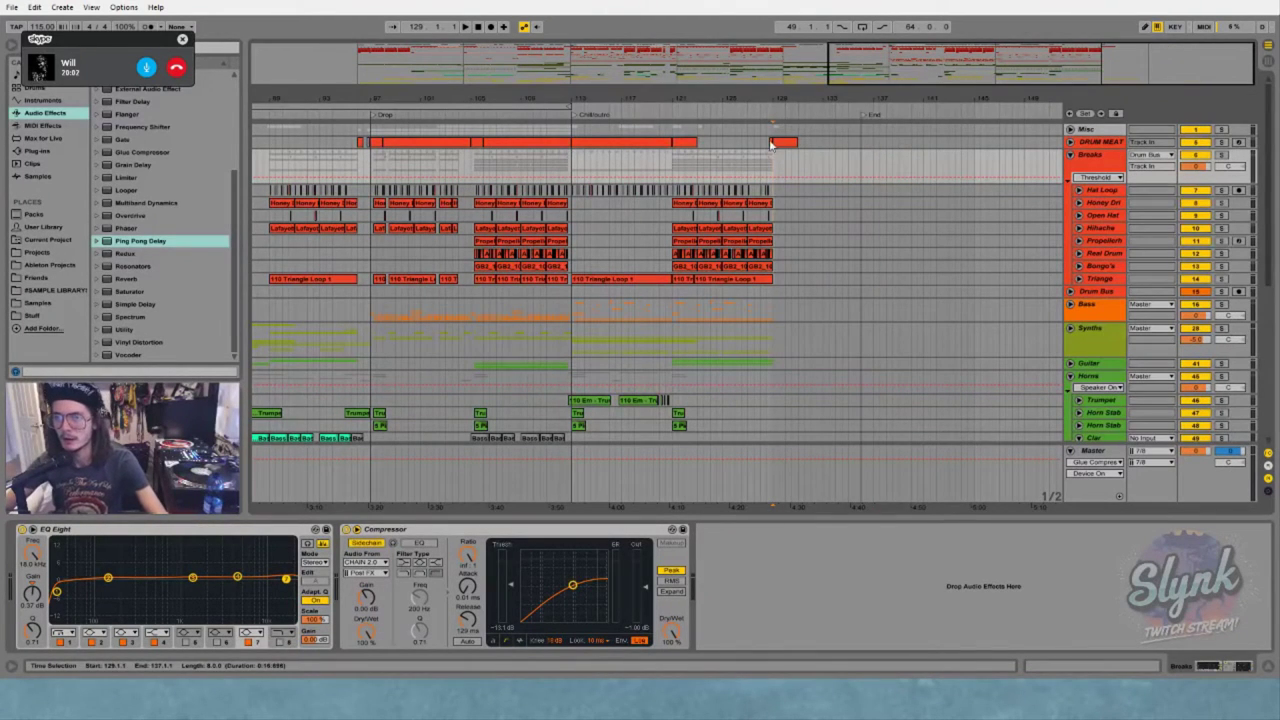
Measure the track's total duration on the Master track from the Intro marker to the End marker
{"action": "left_click_drag", "start_coordinate": [788, 104], "coordinate": [854, 84]}
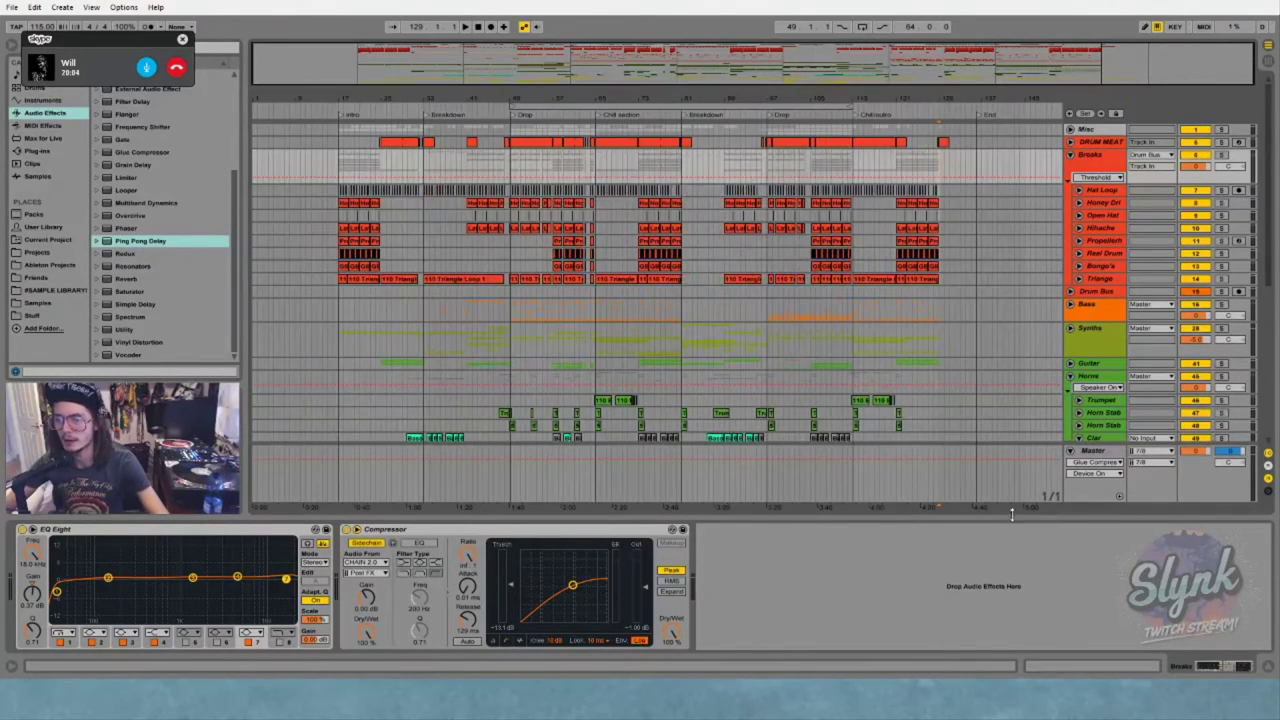
{"action": "left_click_drag", "start_coordinate": [976, 482], "coordinate": [338, 495]}
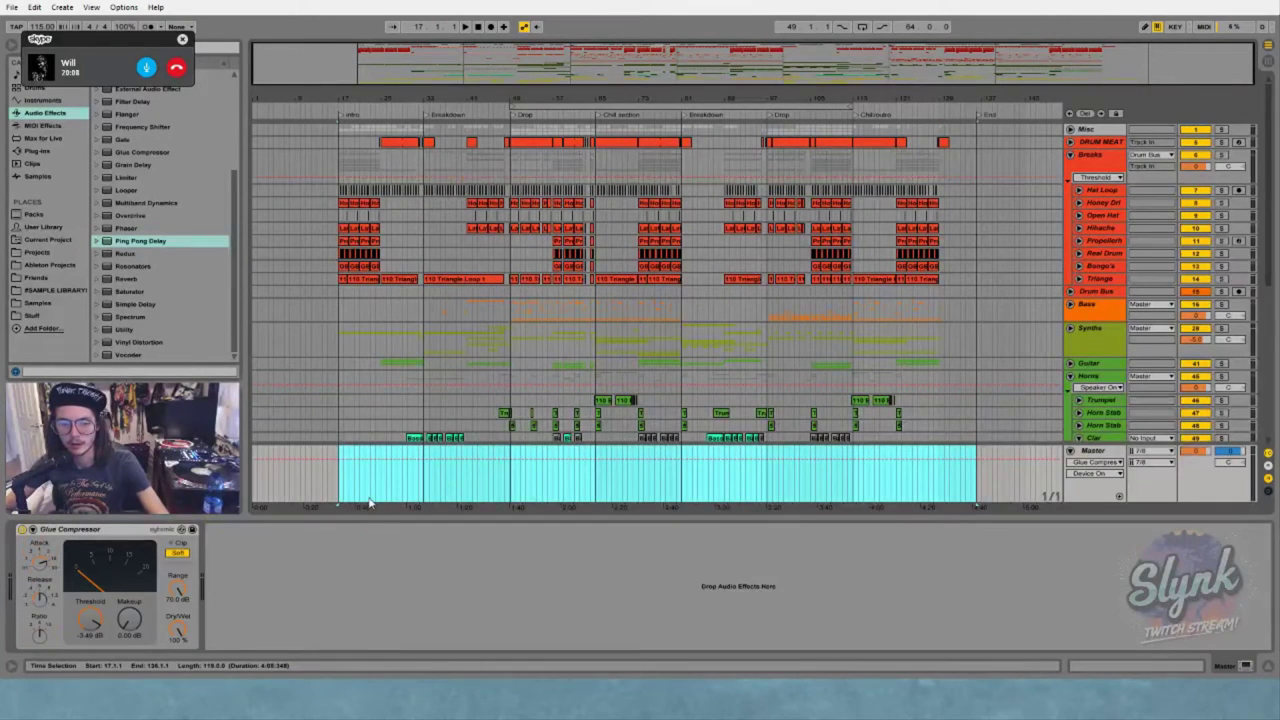
{"action": "left_click", "coordinate": [1001, 240]}
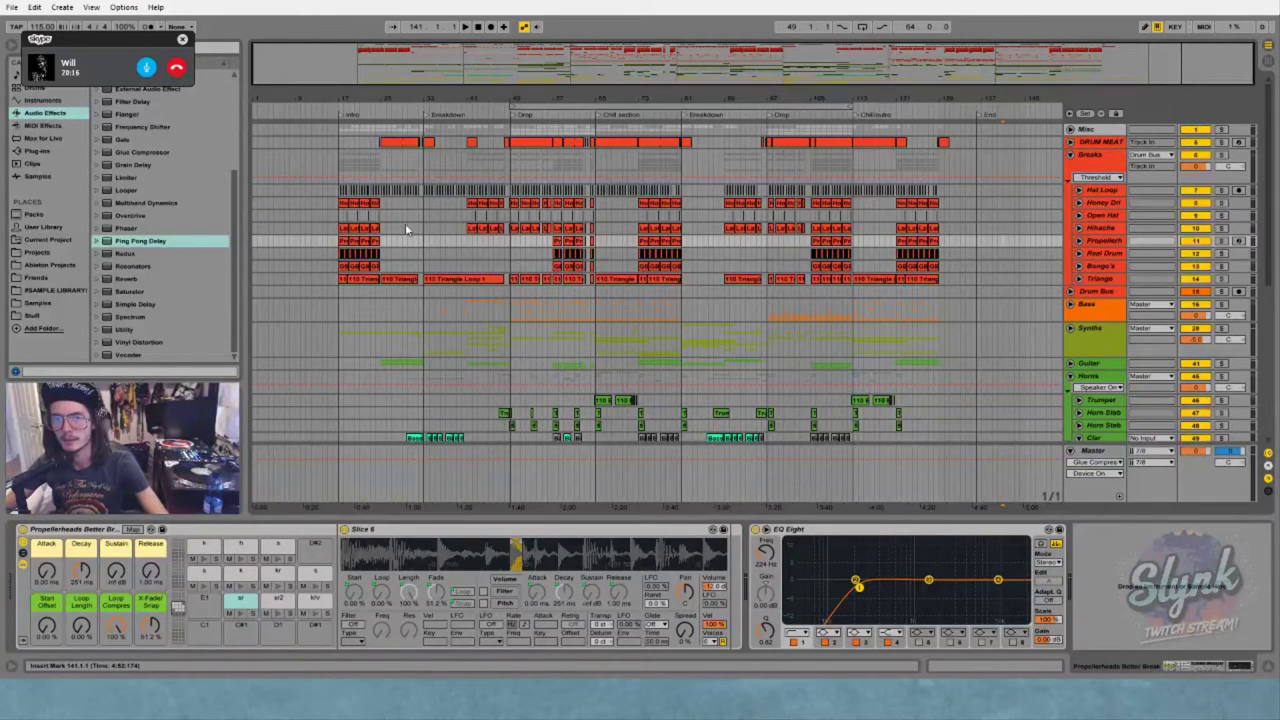
Audition the Intro and move its Houston Quote Stem clip to start at 25.1.1, right before the first Breakdown
{"action": "left_click", "coordinate": [336, 110]}
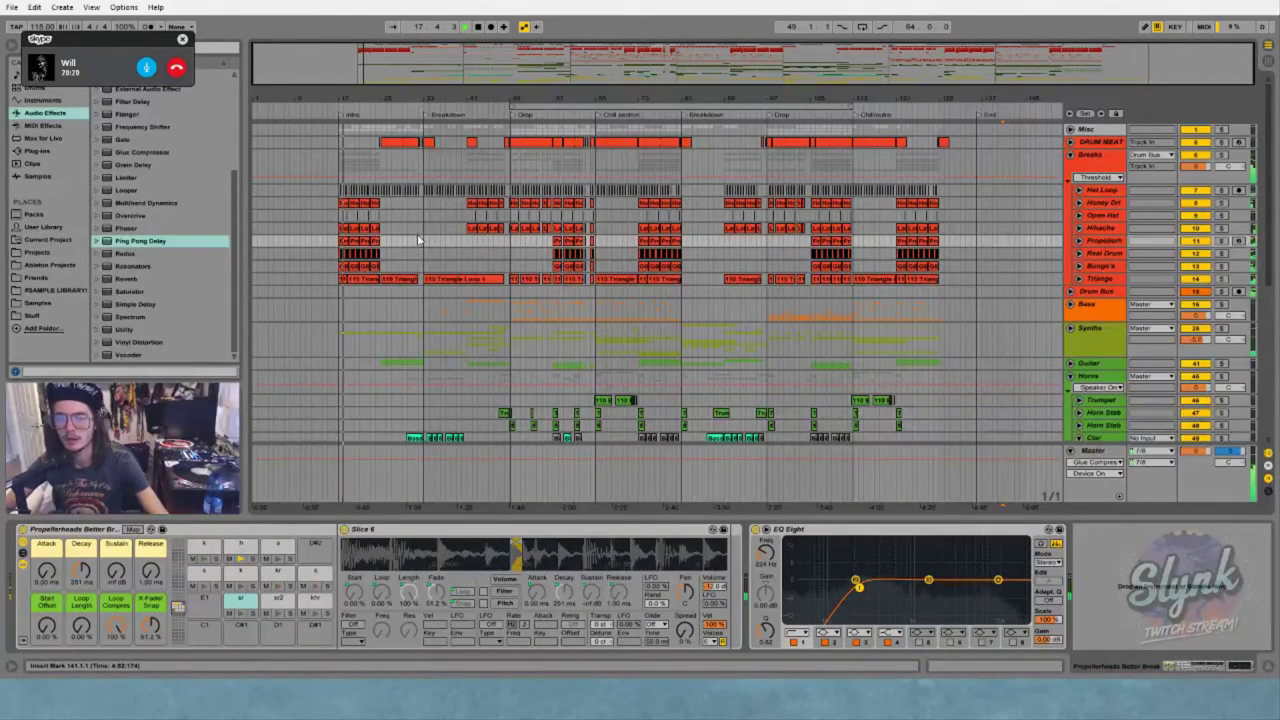
{"action": "scroll", "coordinate": [417, 357], "scroll_direction": "down", "scroll_amount": 5}
{"action": "left_click", "coordinate": [365, 396]}
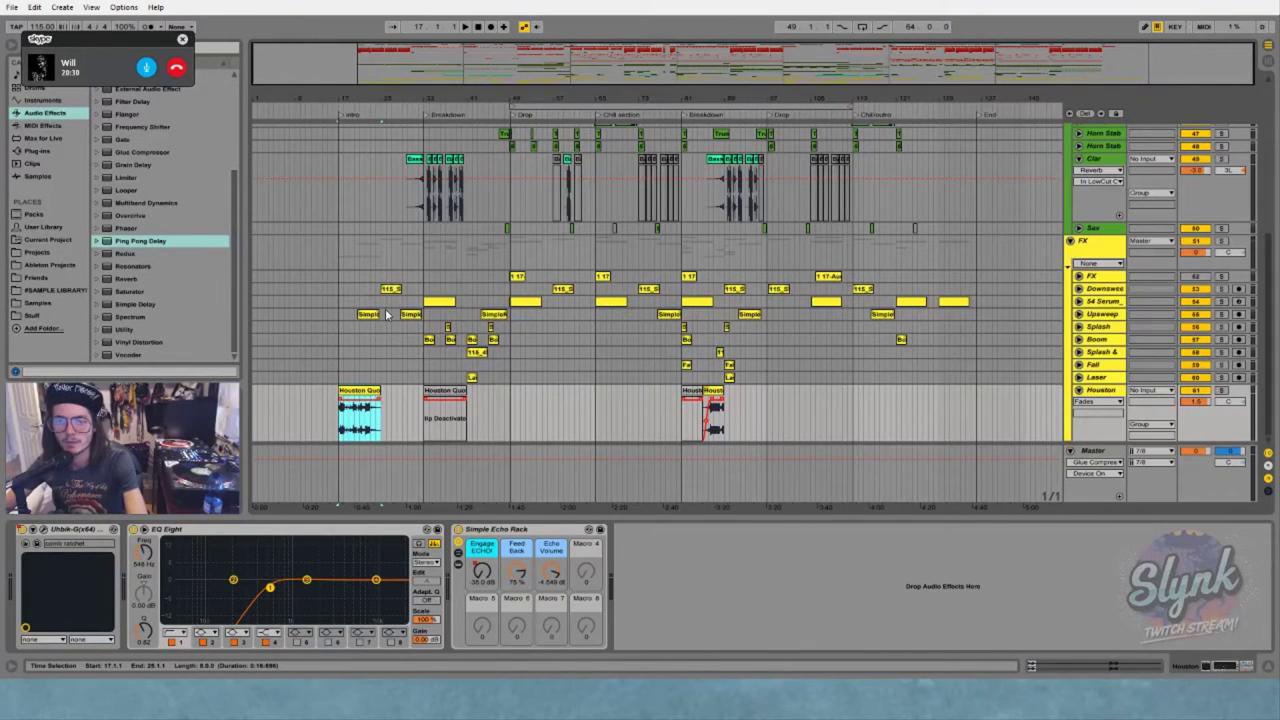
{"action": "scroll", "coordinate": [385, 314], "scroll_direction": "up", "scroll_amount": 2}
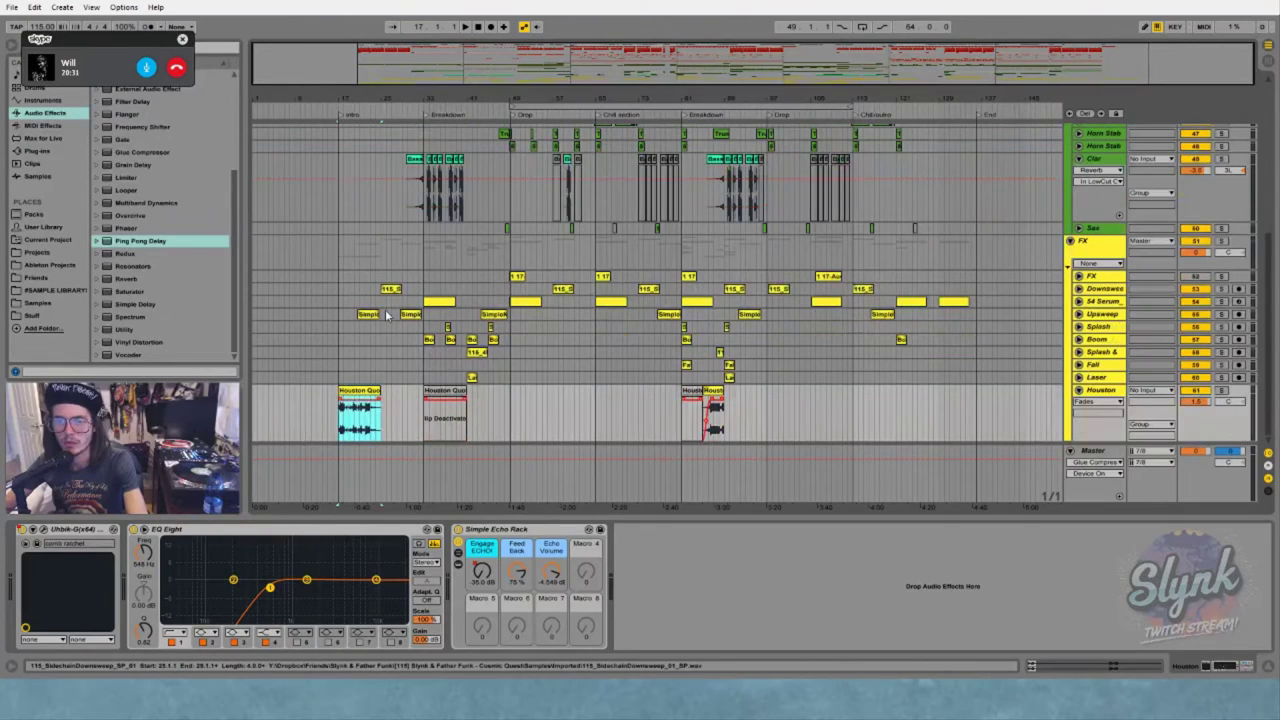
{"action": "scroll", "coordinate": [385, 315], "scroll_direction": "up", "scroll_amount": 1}
{"action": "scroll", "coordinate": [385, 314], "scroll_direction": "up", "scroll_amount": 3}
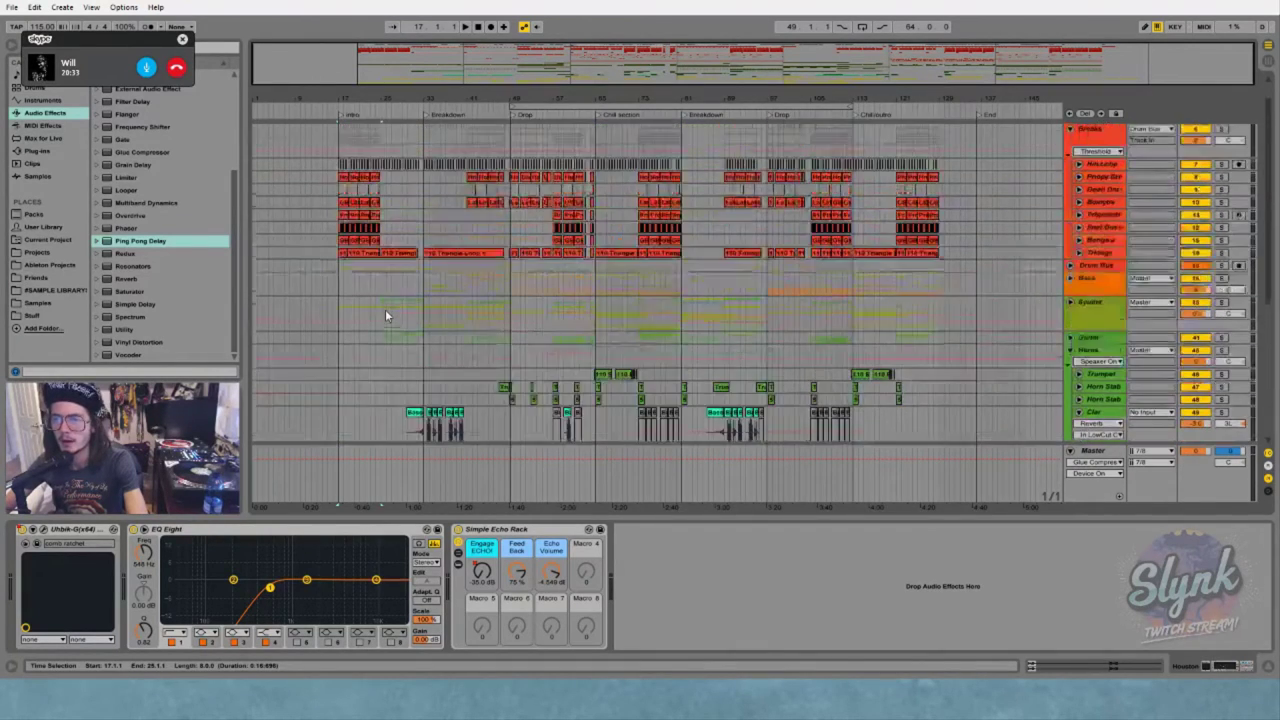
{"action": "scroll", "coordinate": [385, 314], "scroll_direction": "down", "scroll_amount": 5}
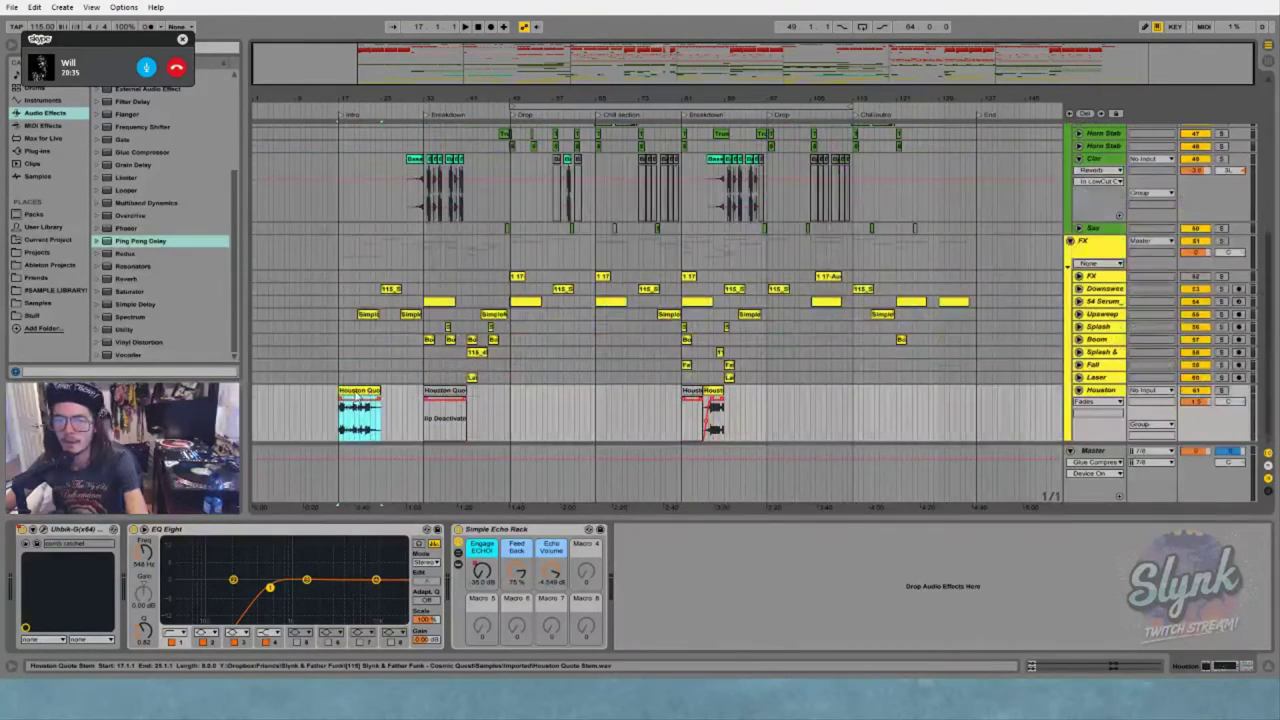
{"action": "left_click_drag", "start_coordinate": [384, 98], "coordinate": [516, 152]}
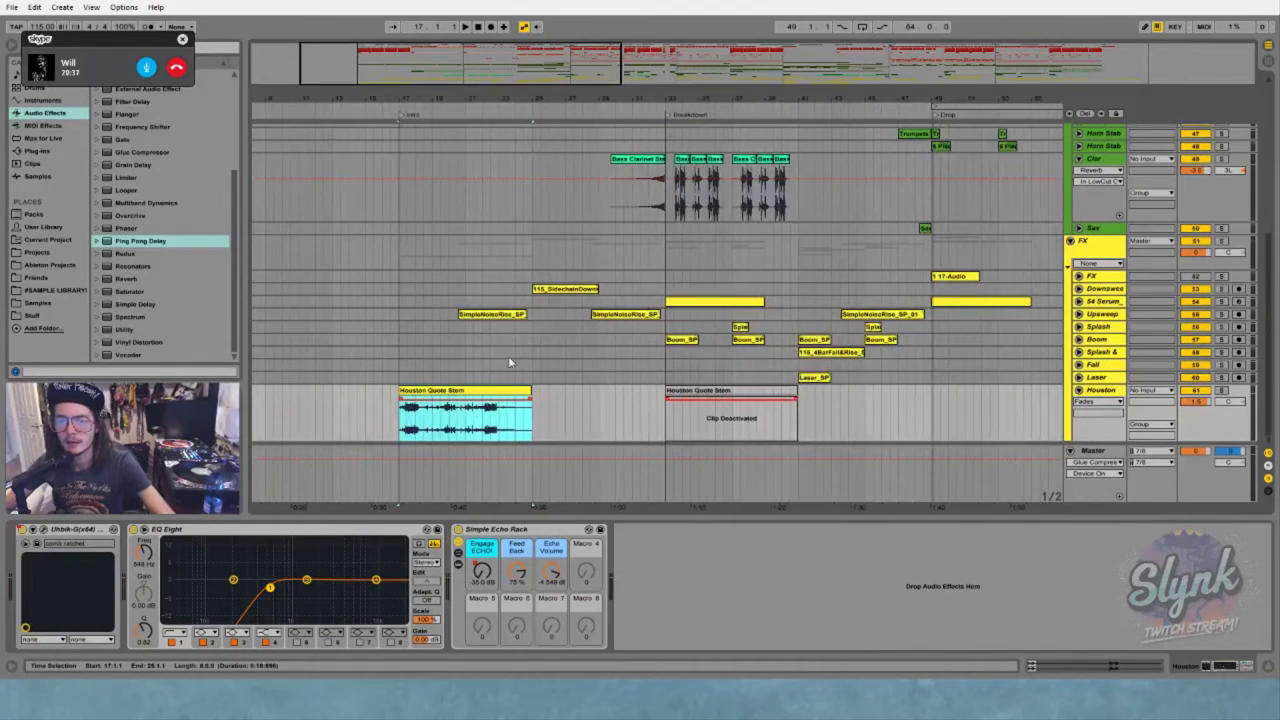
{"action": "scroll", "coordinate": [524, 343], "scroll_direction": "up", "scroll_amount": 3}
{"action": "scroll", "coordinate": [524, 343], "scroll_direction": "down", "scroll_amount": 3}
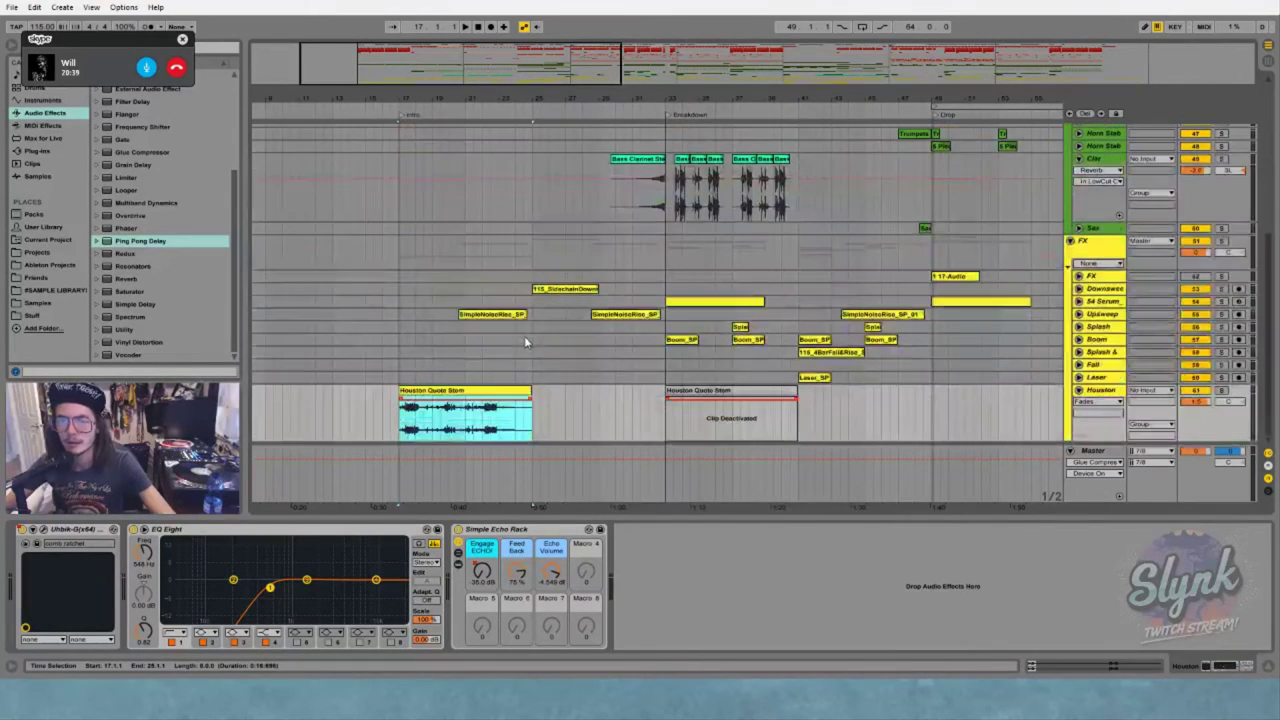
{"action": "left_click_drag", "start_coordinate": [450, 391], "coordinate": [583, 398]}
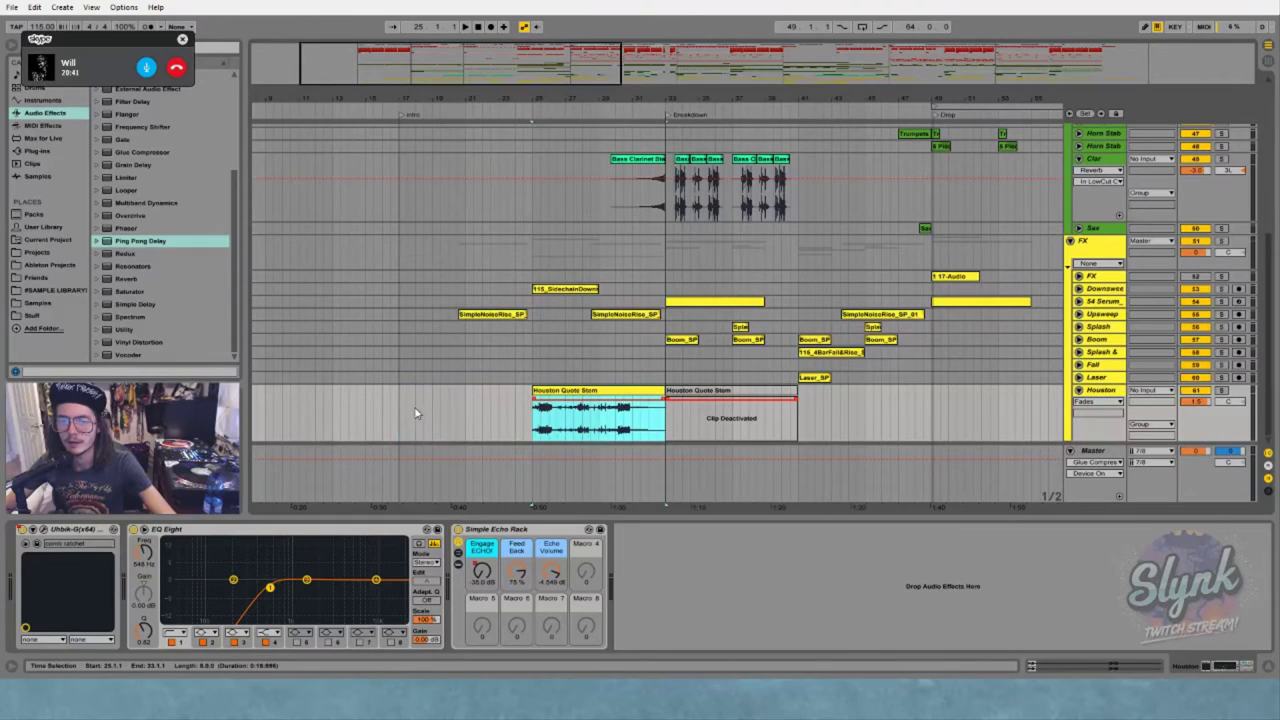
Play the Intro from 17.1.1 into the moved Houston quote, reviewing the drum, horn and FX tracks
{"action": "left_click", "coordinate": [403, 412]}
{"action": "key", "text": "space"}
{"action": "scroll", "coordinate": [594, 362], "scroll_direction": "up", "scroll_amount": 2}
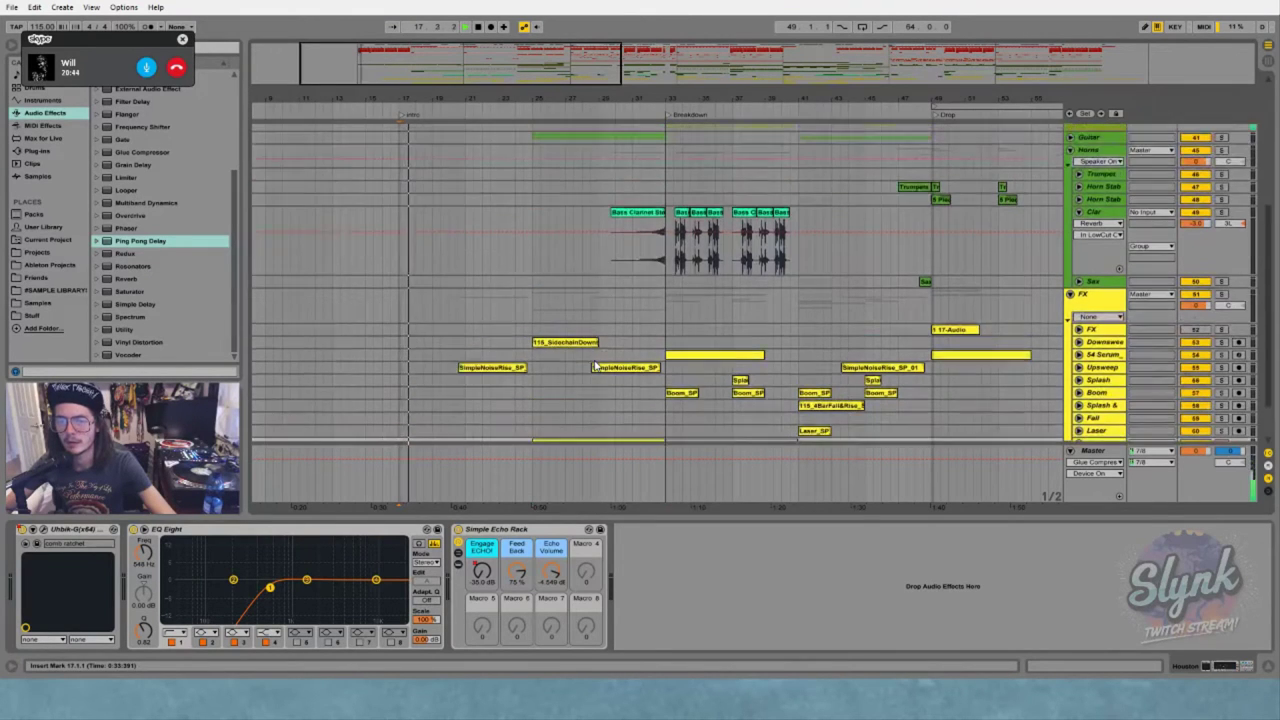
{"action": "scroll", "coordinate": [594, 366], "scroll_direction": "up", "scroll_amount": 5}
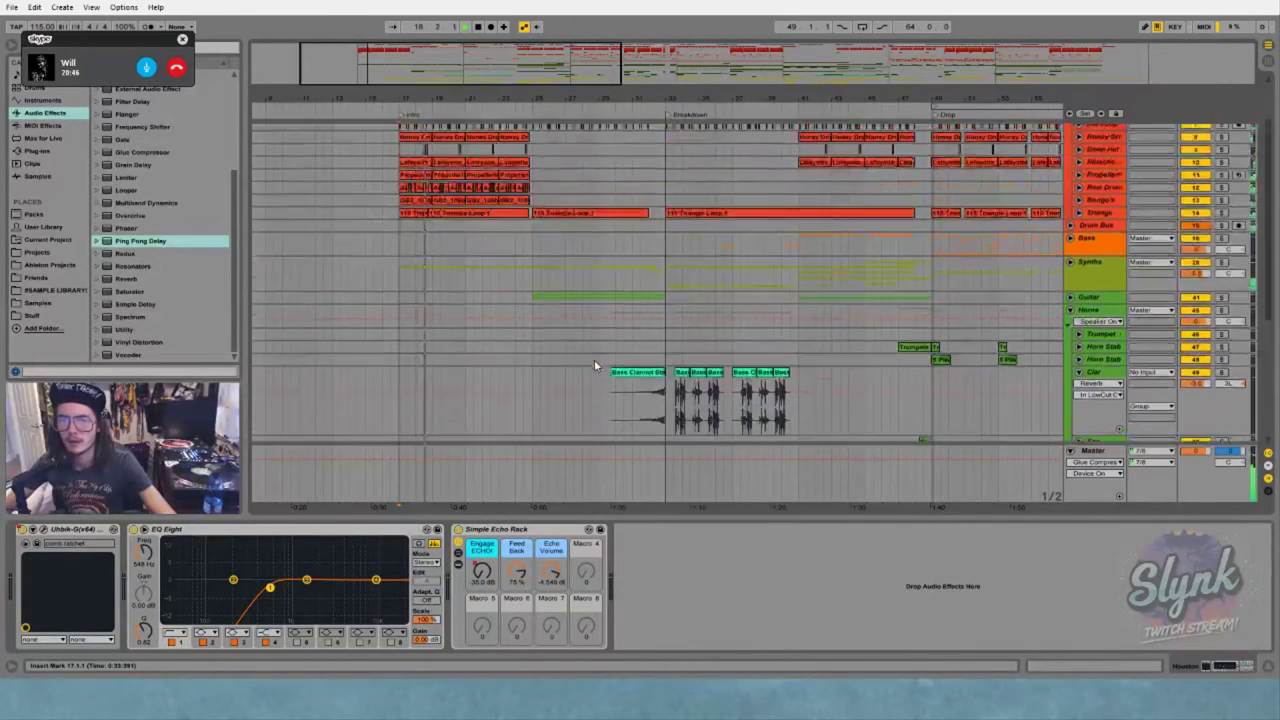
{"action": "scroll", "coordinate": [594, 365], "scroll_direction": "up", "scroll_amount": 3}
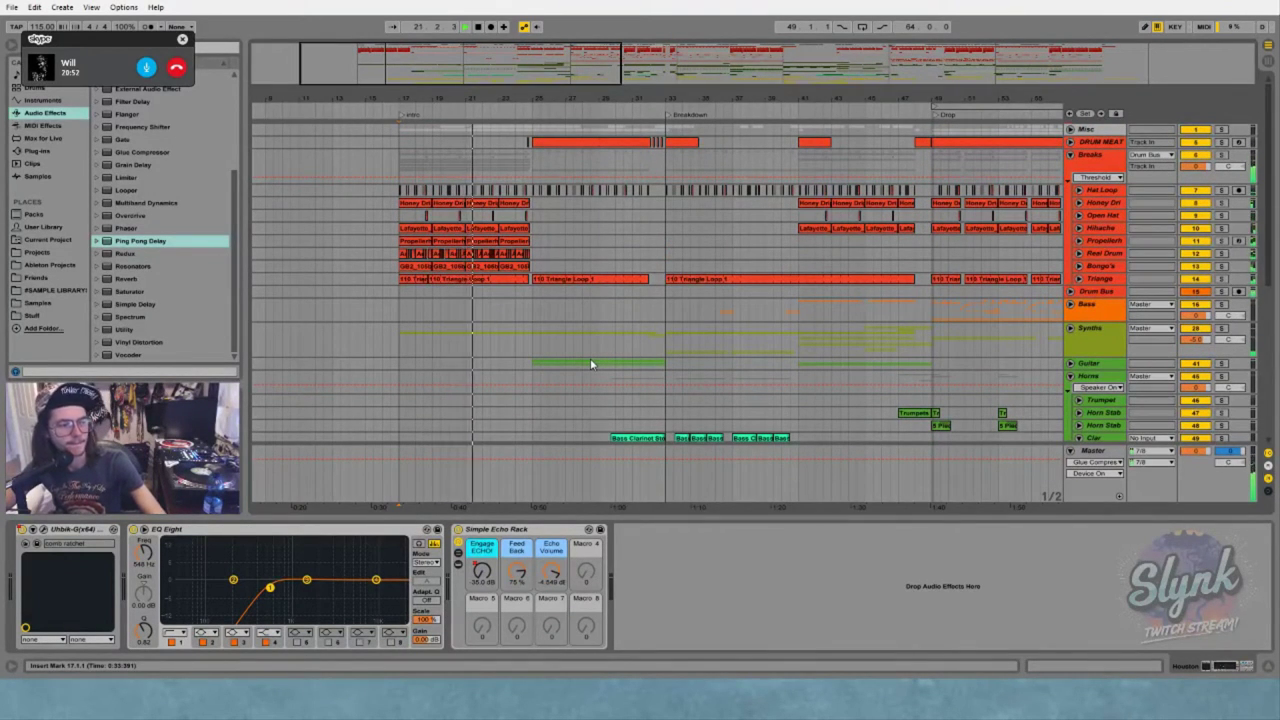
{"action": "scroll", "coordinate": [590, 363], "scroll_direction": "down", "scroll_amount": 1}
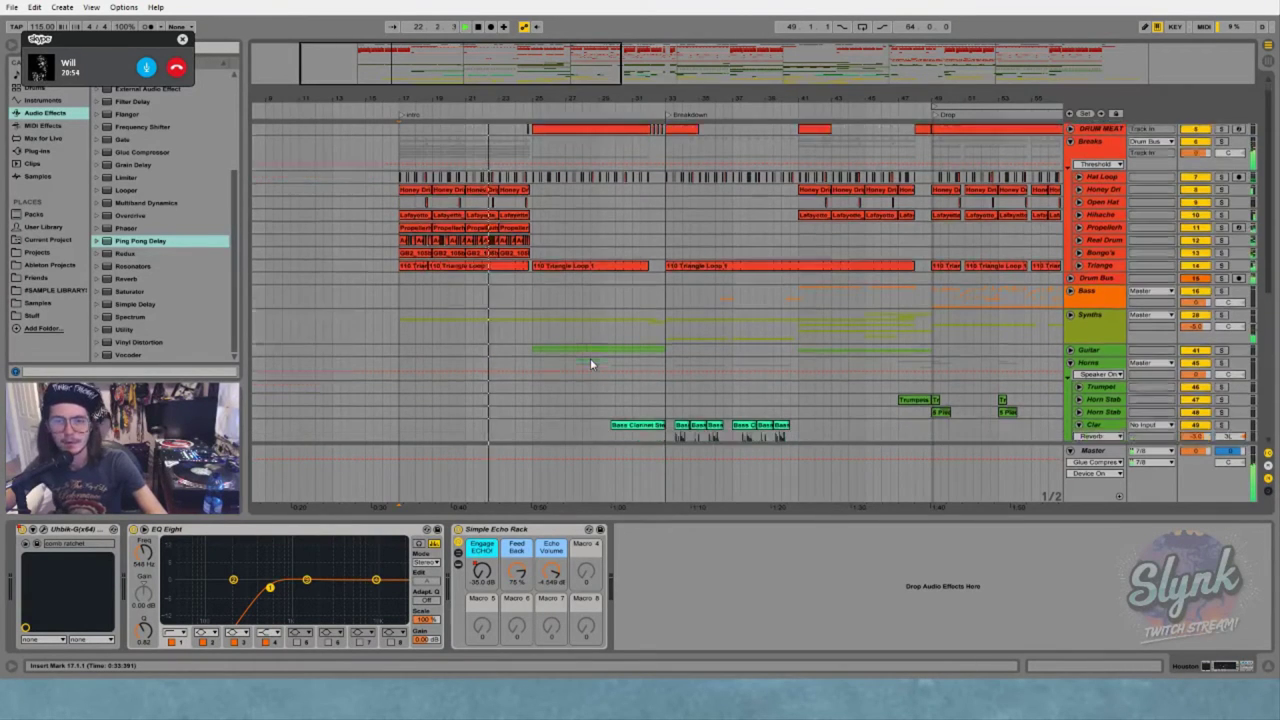
{"action": "scroll", "coordinate": [590, 363], "scroll_direction": "down", "scroll_amount": 15}
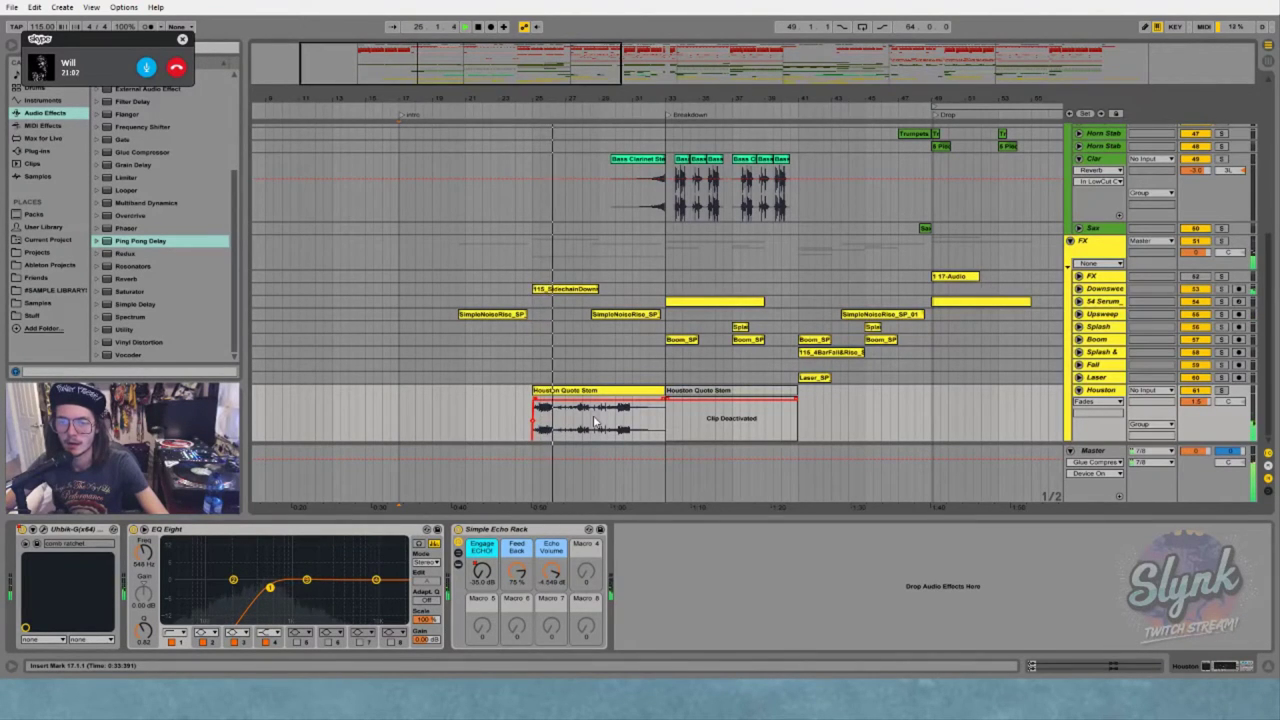
{"action": "scroll", "coordinate": [612, 400], "scroll_direction": "up", "scroll_amount": 4}
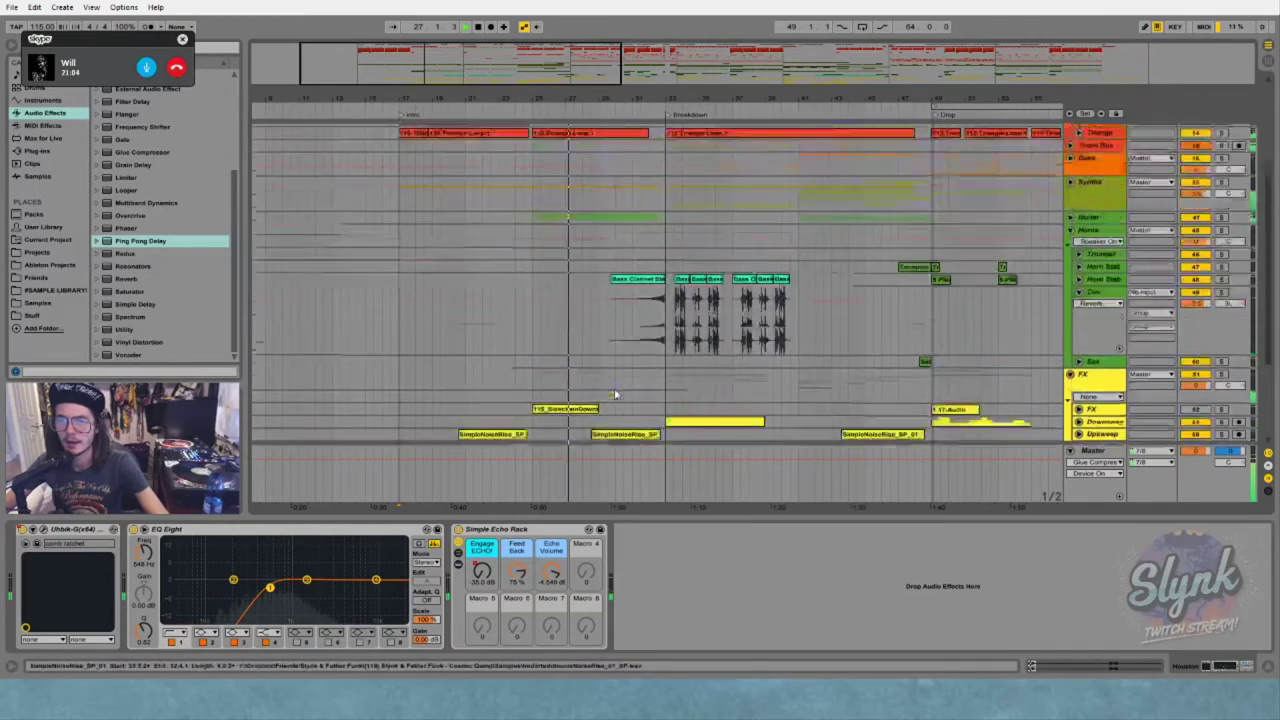
Stop playback, look over the whole arrangement, and fold the Houston track and the Breaks group
{"action": "scroll", "coordinate": [614, 393], "scroll_direction": "up", "scroll_amount": 5}
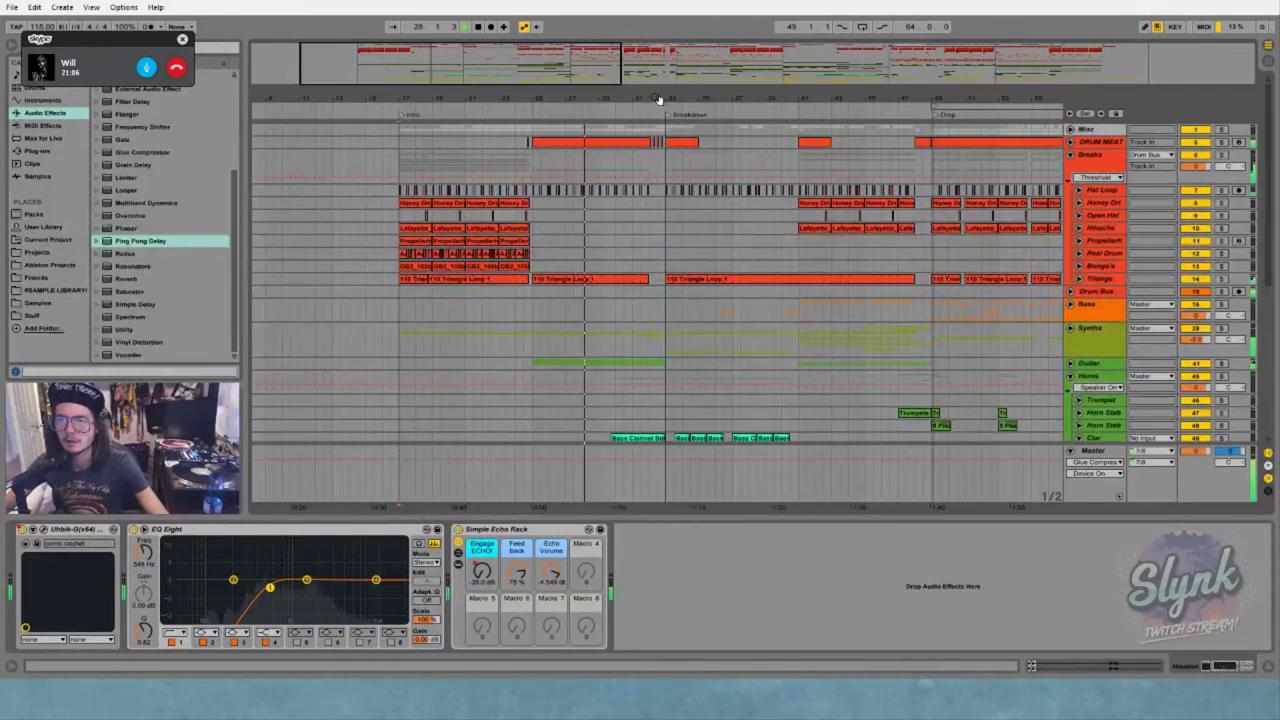
{"action": "left_click_drag", "start_coordinate": [658, 98], "coordinate": [655, 30]}
{"action": "key", "text": "space"}
{"action": "scroll", "coordinate": [537, 246], "scroll_direction": "down", "scroll_amount": 3}
{"action": "scroll", "coordinate": [1041, 287], "scroll_direction": "up", "scroll_amount": 2}
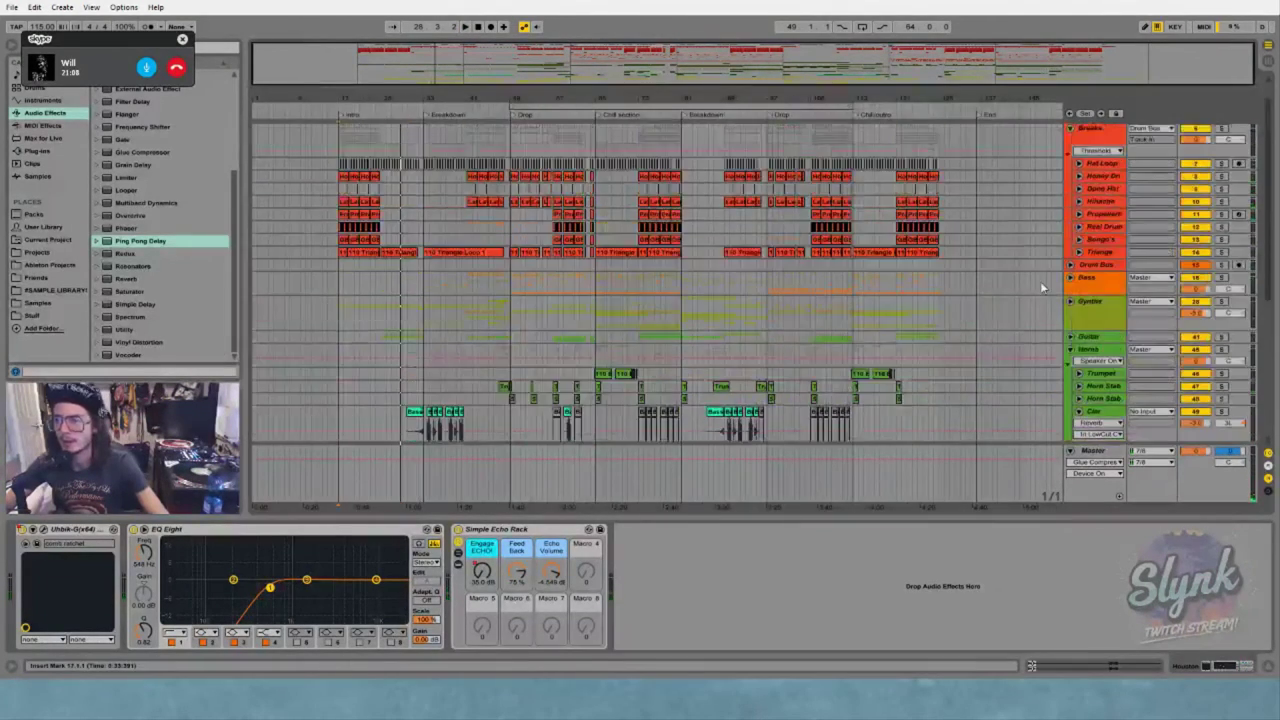
{"action": "scroll", "coordinate": [1041, 287], "scroll_direction": "down", "scroll_amount": 7}
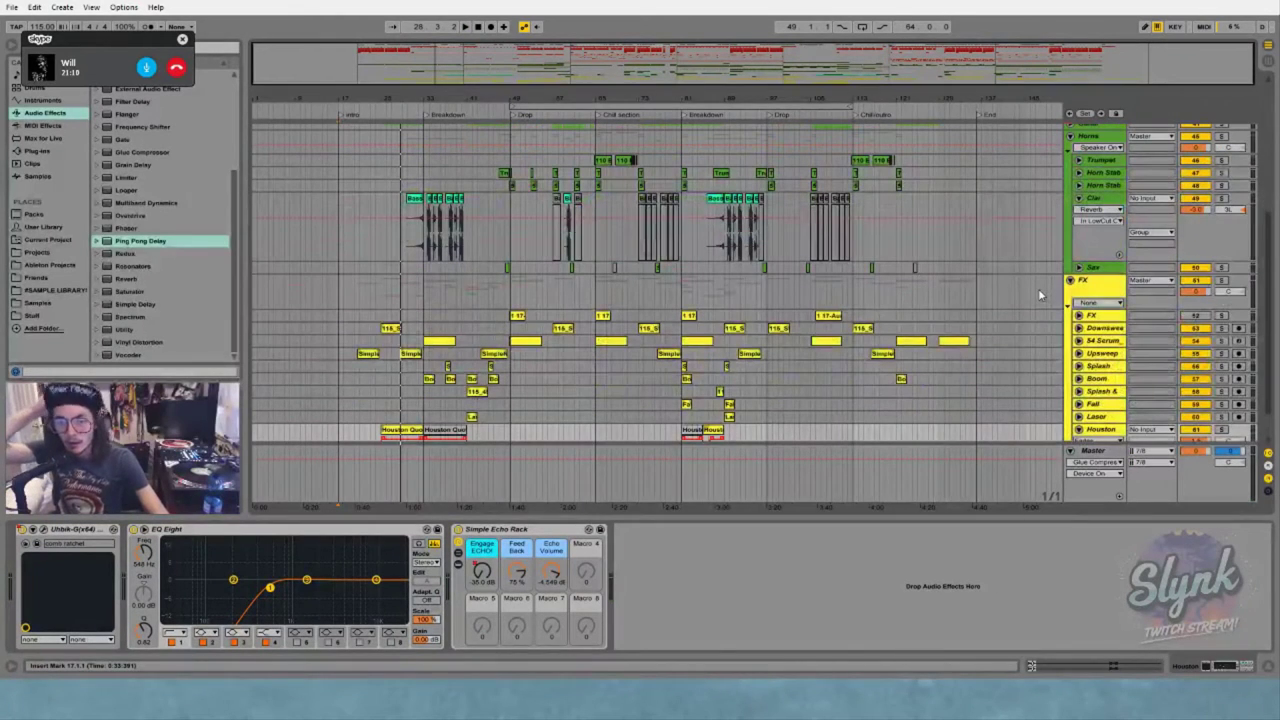
{"action": "scroll", "coordinate": [383, 435], "scroll_direction": "down", "scroll_amount": 1}
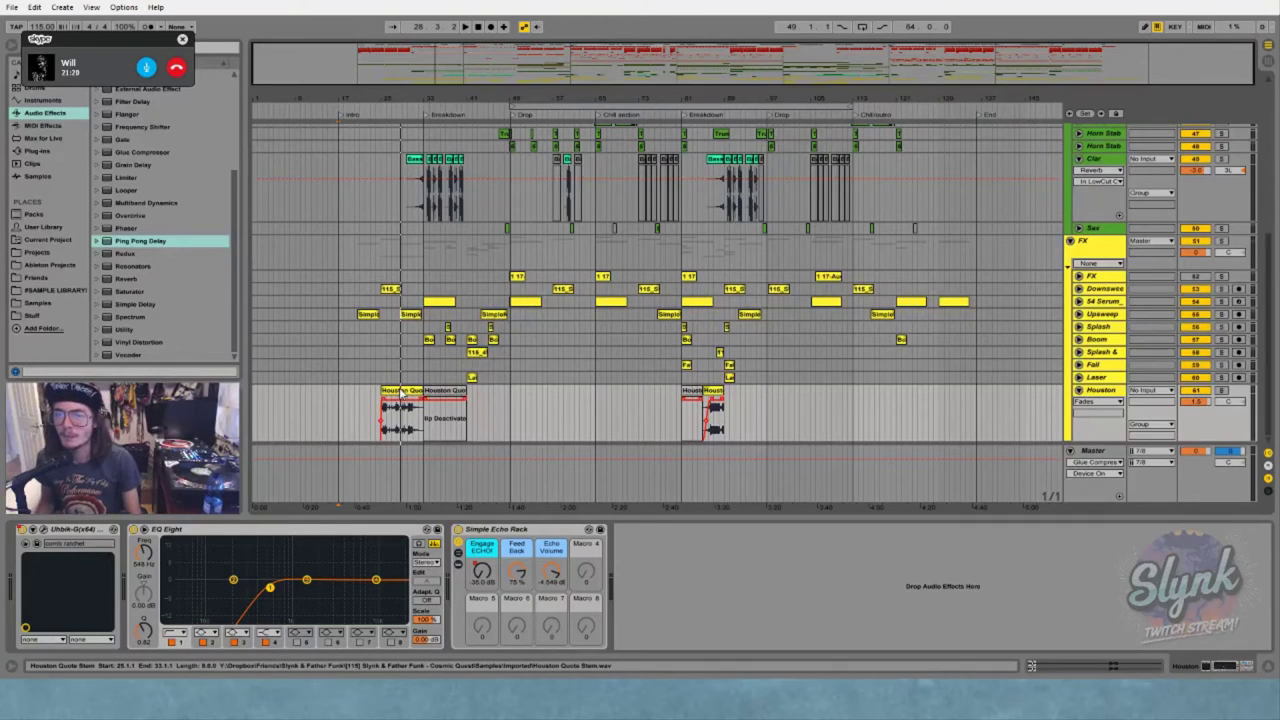
{"action": "left_click", "coordinate": [1080, 390]}
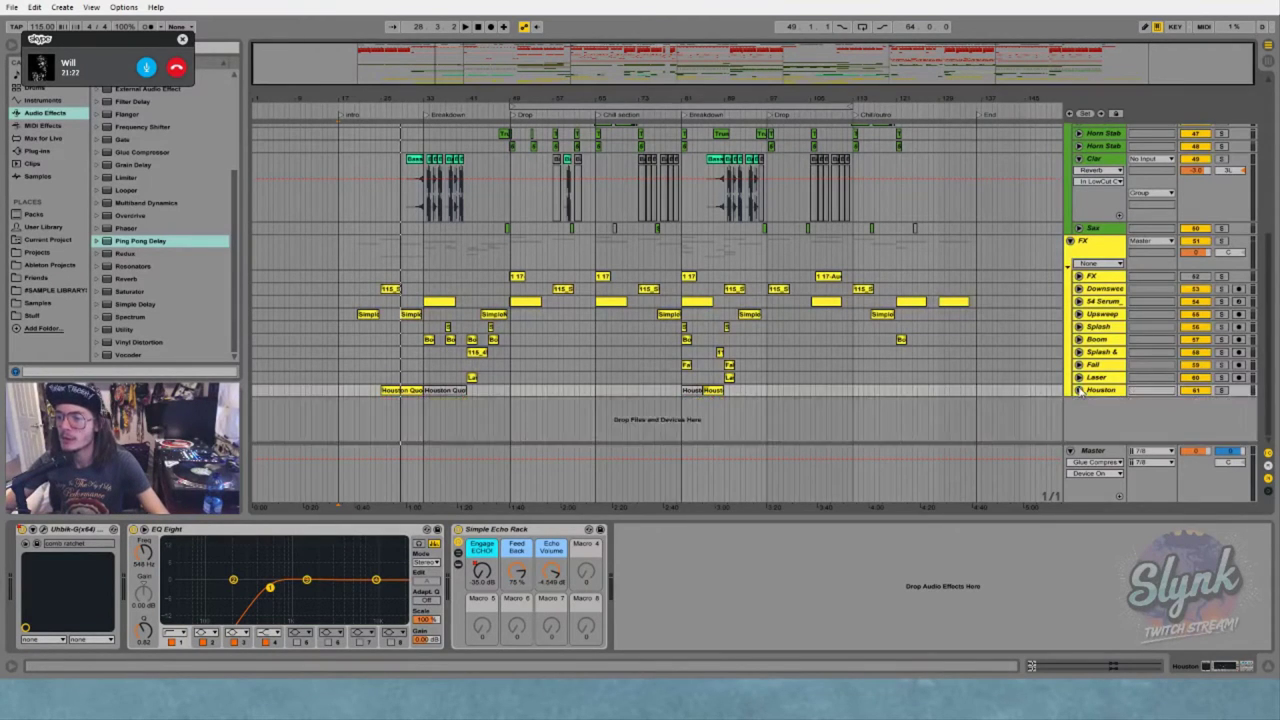
{"action": "scroll", "coordinate": [1059, 322], "scroll_direction": "up", "scroll_amount": 3}
{"action": "scroll", "coordinate": [1058, 322], "scroll_direction": "up", "scroll_amount": 5}
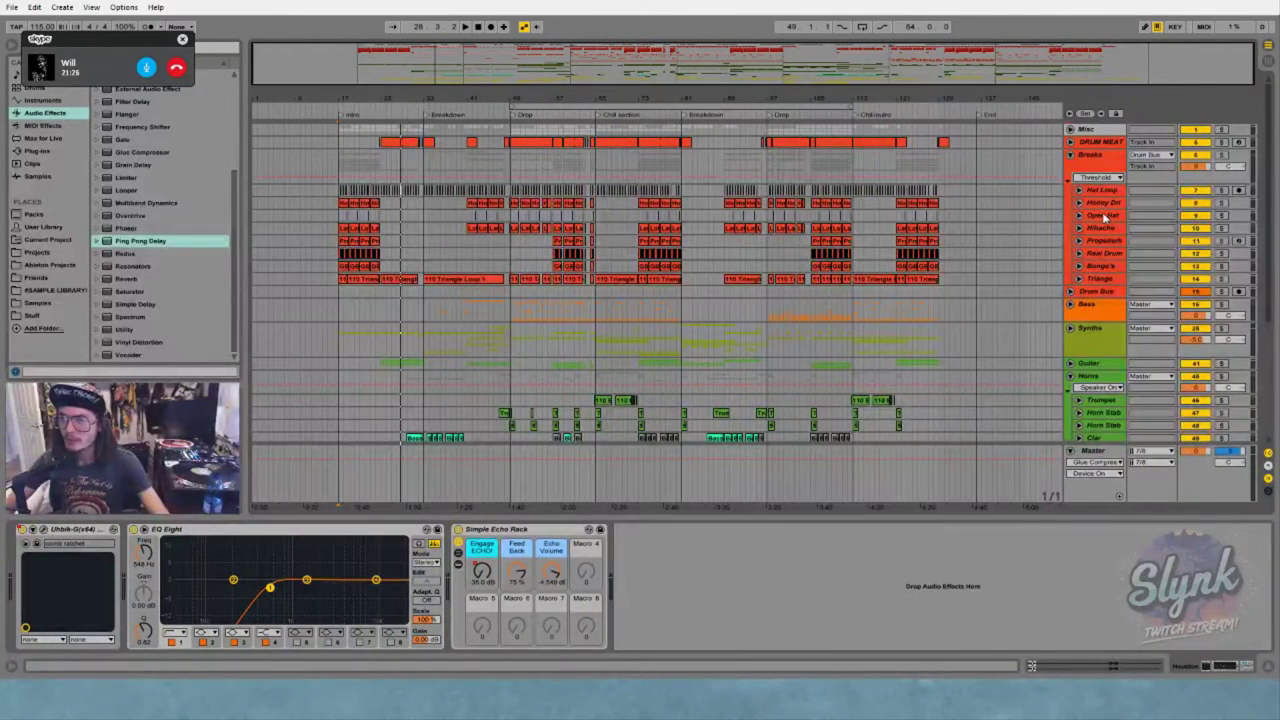
{"action": "left_click", "coordinate": [1071, 156]}
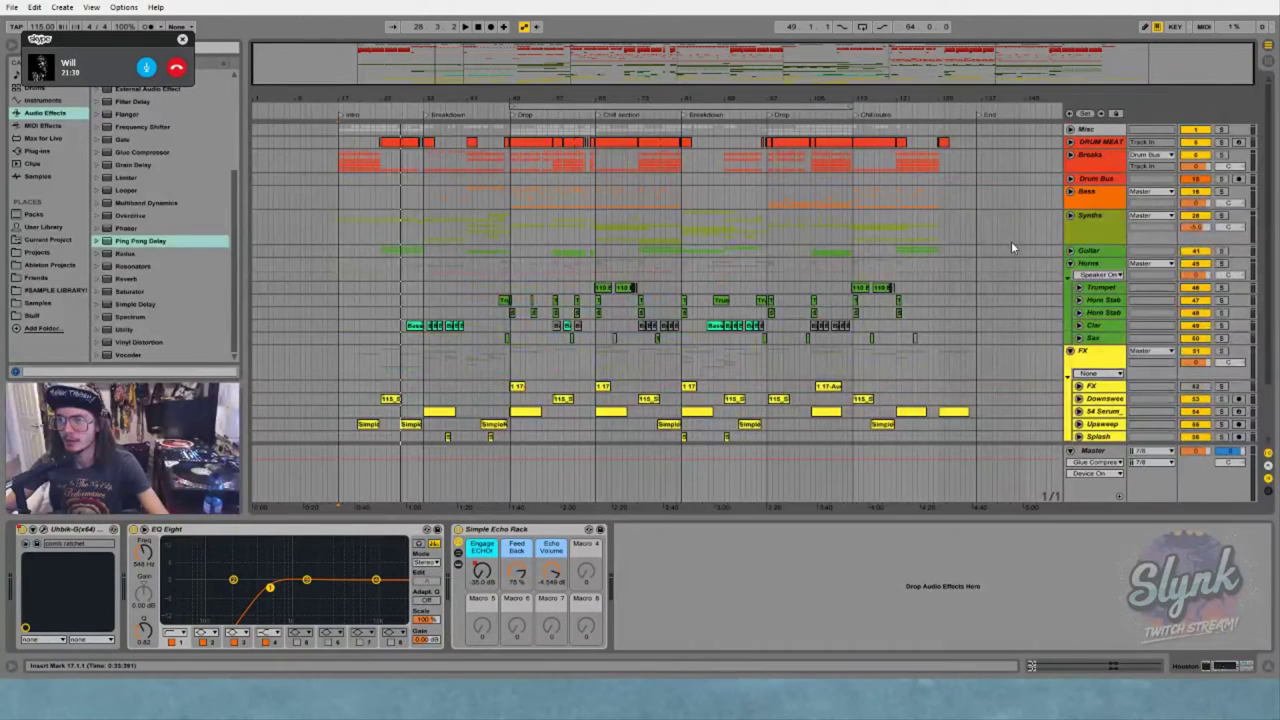
Check the contents of the Misc group, fold it again, and unfold the DRUM MEAT track and the Breaks group
{"action": "left_click", "coordinate": [1070, 130]}
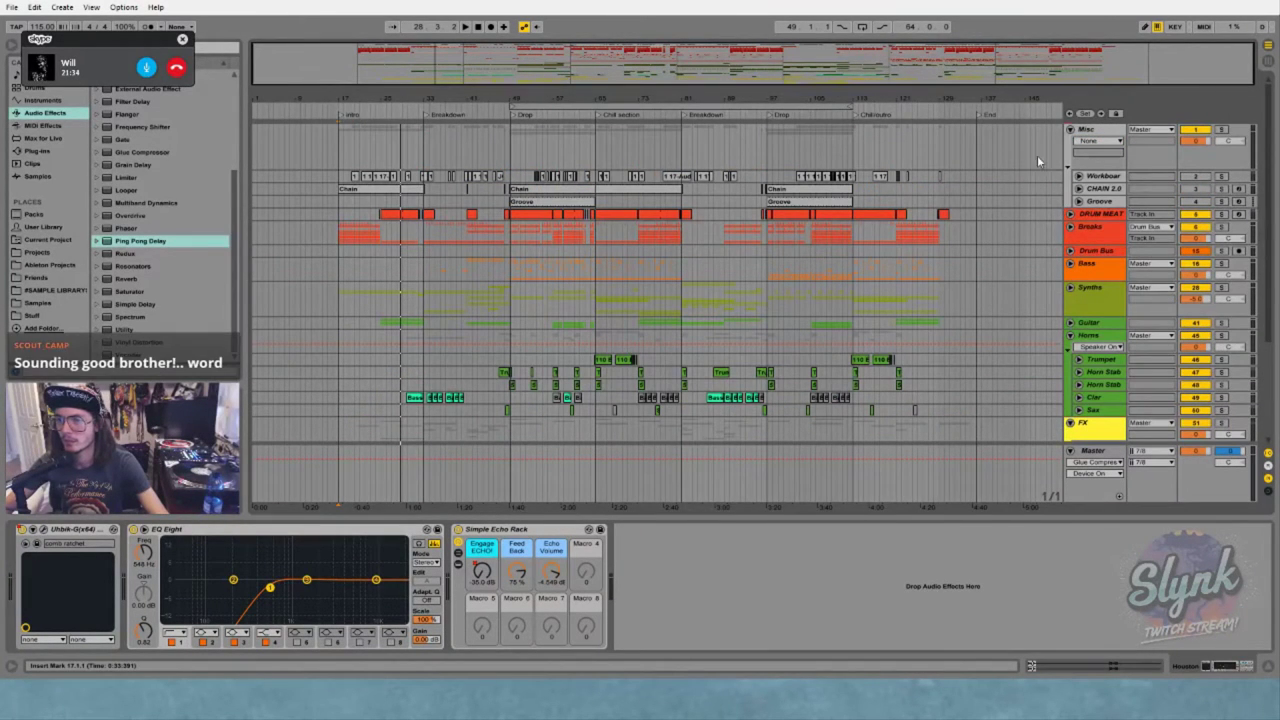
{"action": "left_click", "coordinate": [1070, 130]}
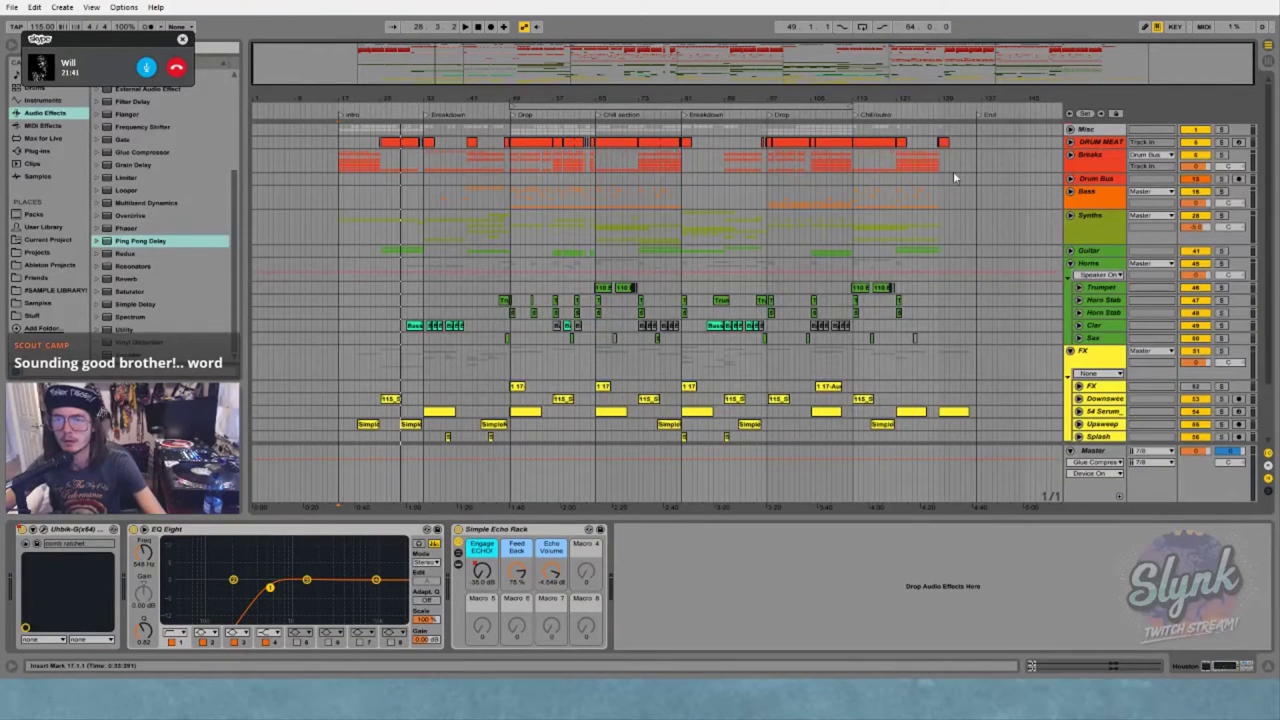
{"action": "left_click", "coordinate": [1070, 142]}
{"action": "left_click", "coordinate": [1093, 146]}
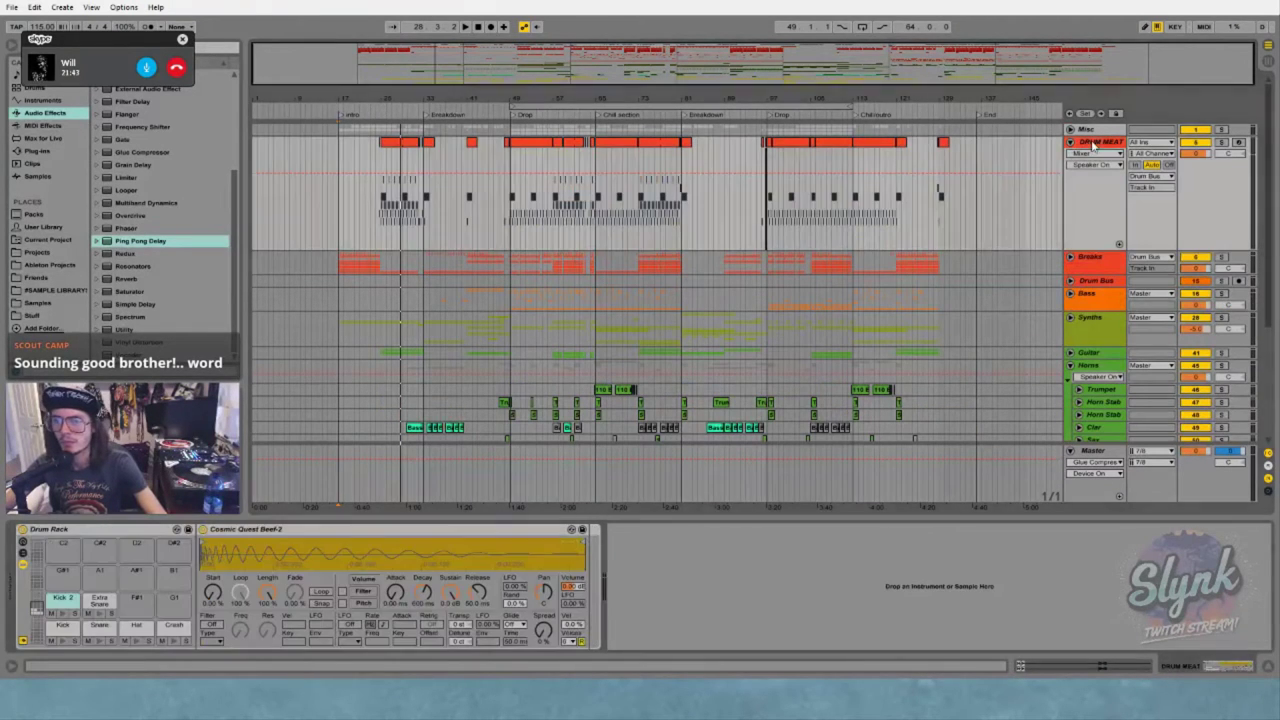
{"action": "left_click", "coordinate": [397, 146]}
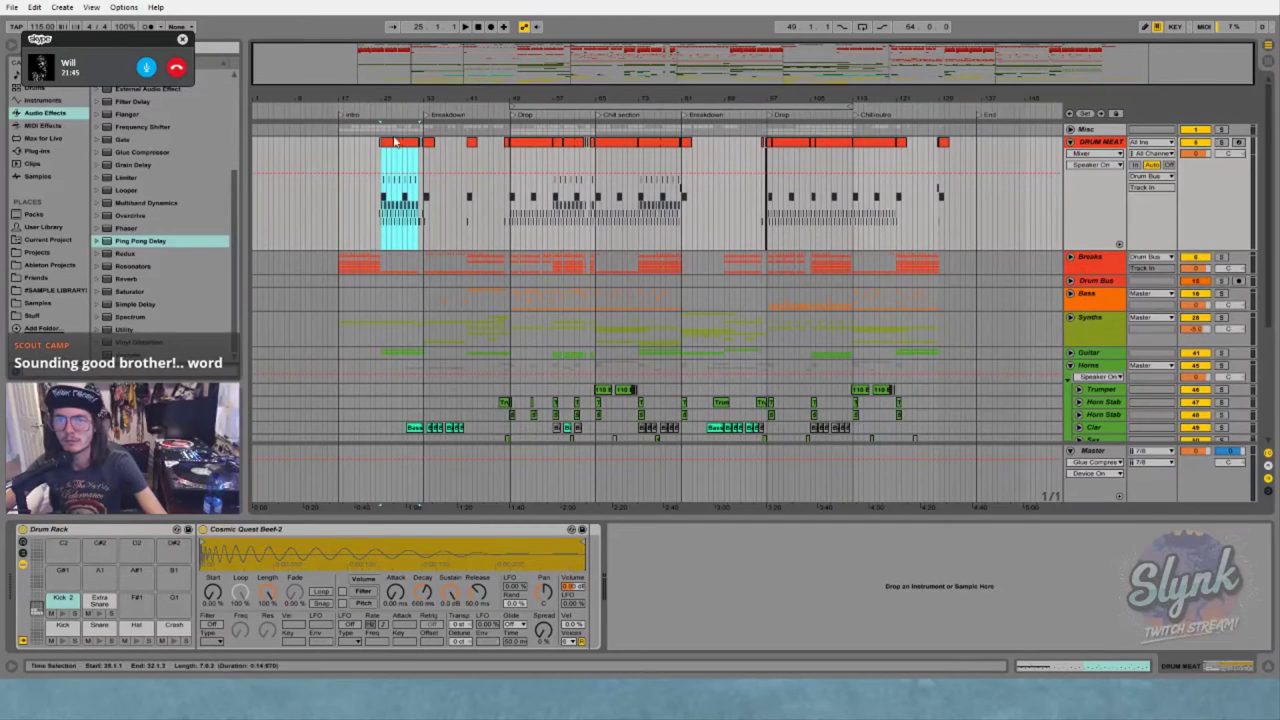
{"action": "left_click", "coordinate": [1070, 257]}
{"action": "scroll", "coordinate": [455, 212], "scroll_direction": "down", "scroll_amount": 2}
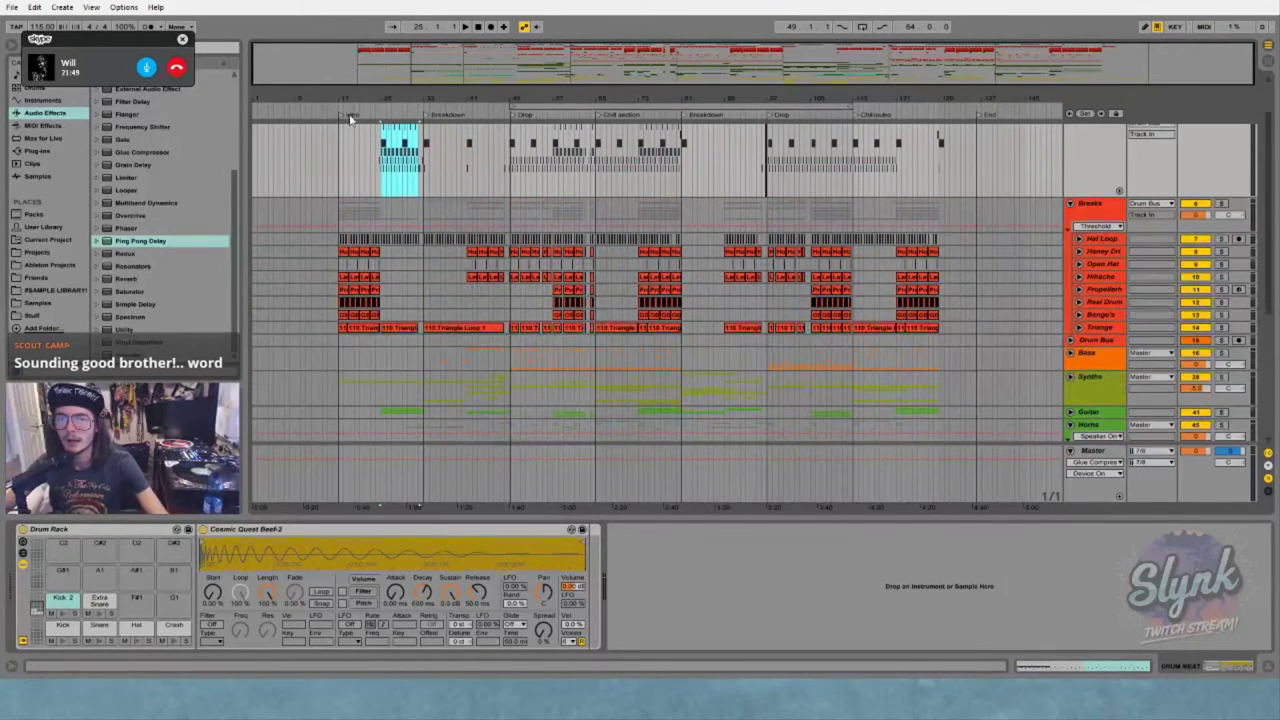
Play the Intro from 17.1.1, unfold the Bongo's track and deactivate its clips in the Intro
{"action": "left_click_drag", "start_coordinate": [347, 98], "coordinate": [416, 175]}
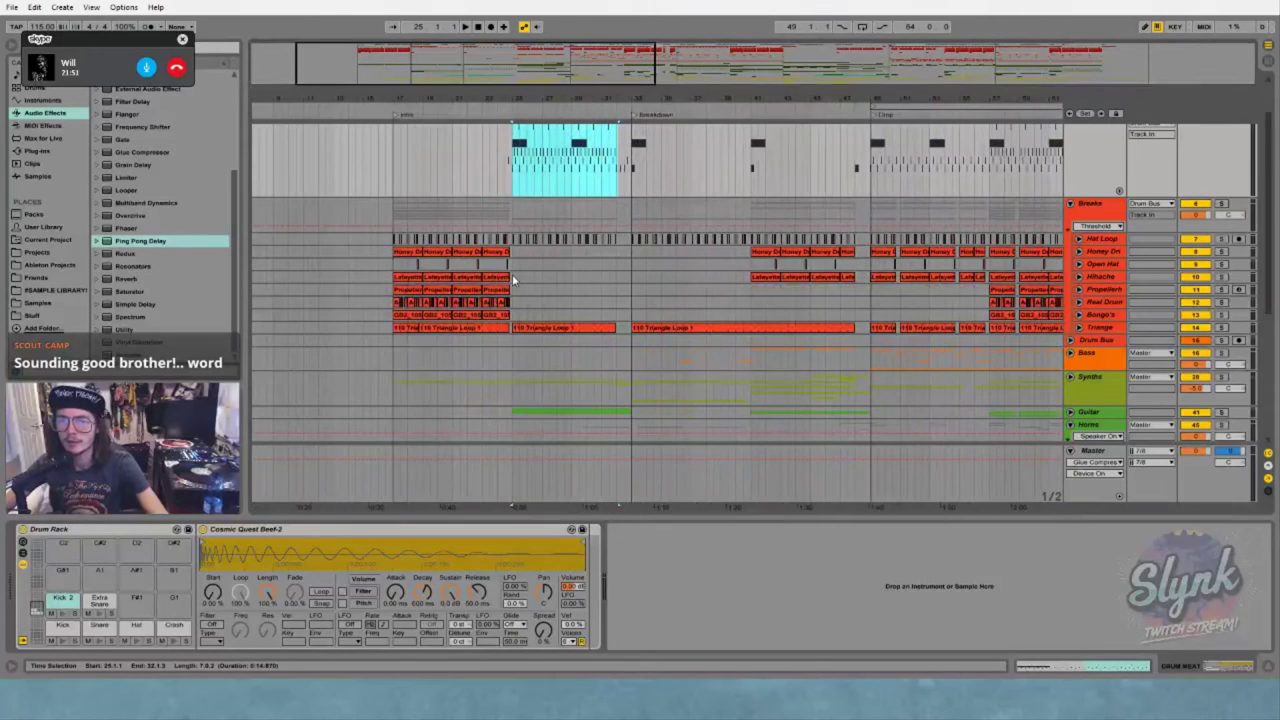
{"action": "left_click", "coordinate": [393, 156]}
{"action": "key", "text": "space"}
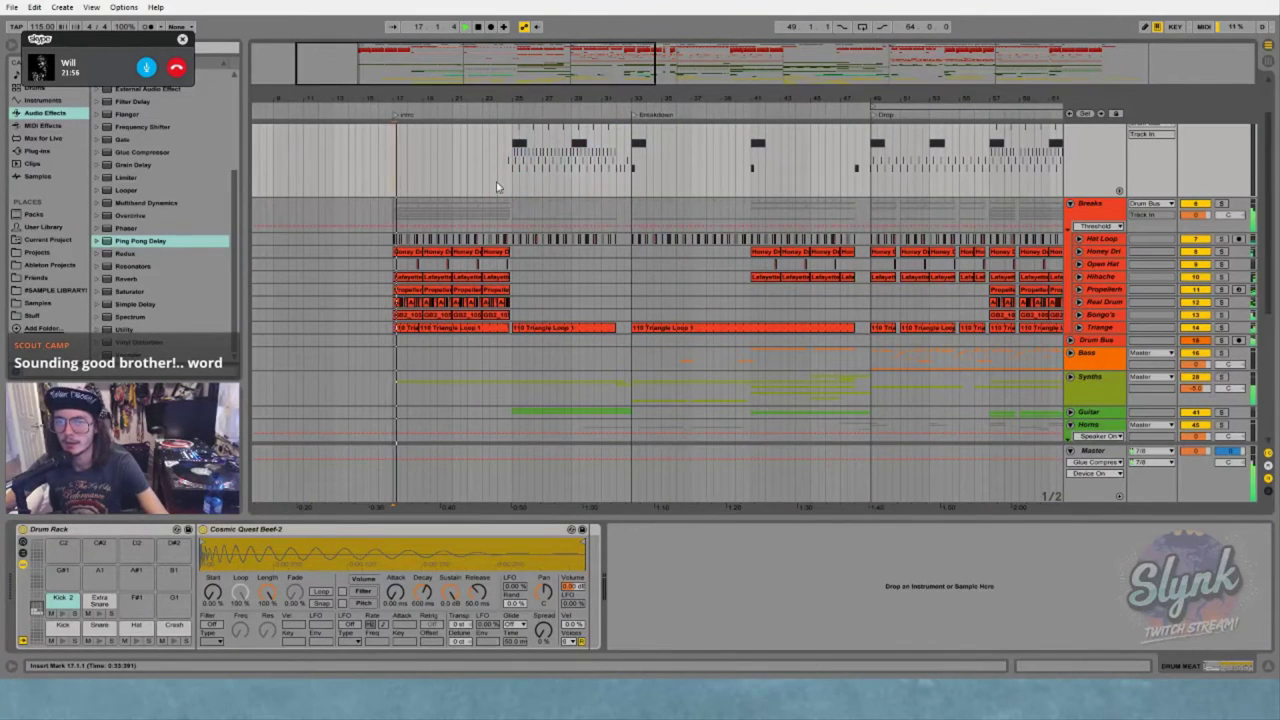
{"action": "scroll", "coordinate": [500, 187], "scroll_direction": "down", "scroll_amount": 2}
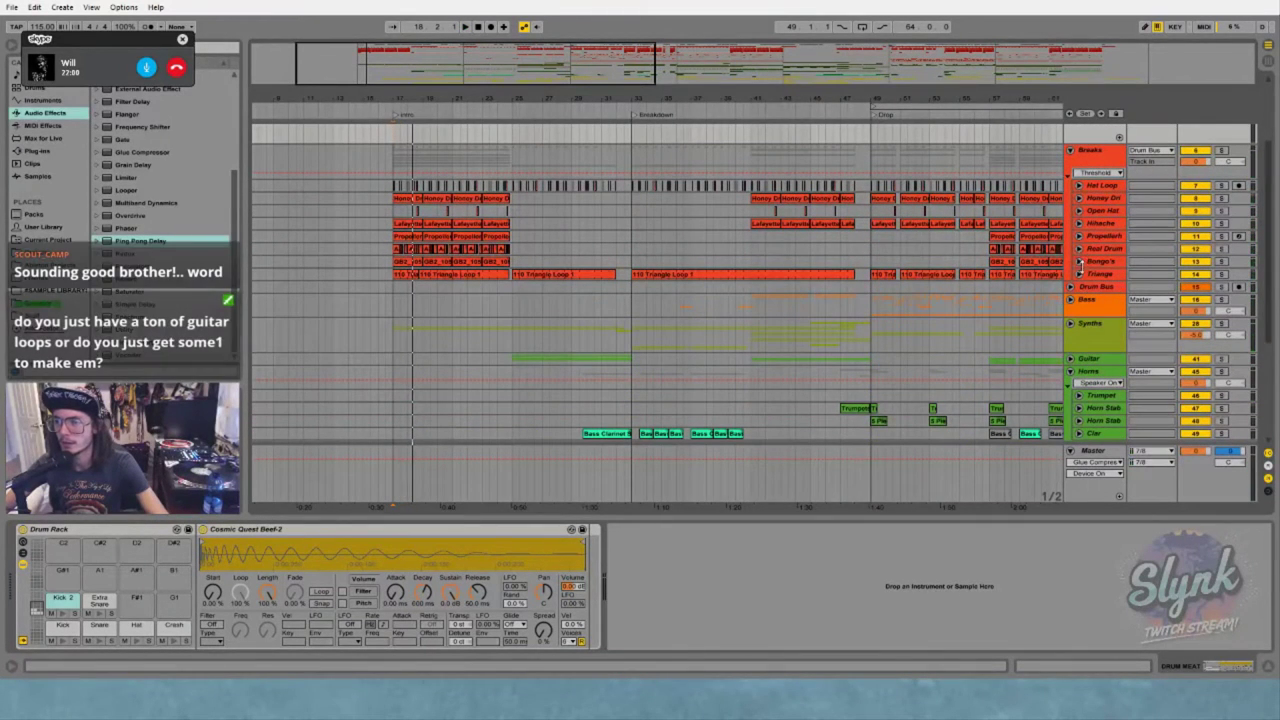
{"action": "left_click", "coordinate": [1079, 260]}
{"action": "left_click_drag", "start_coordinate": [517, 278], "coordinate": [394, 296]}
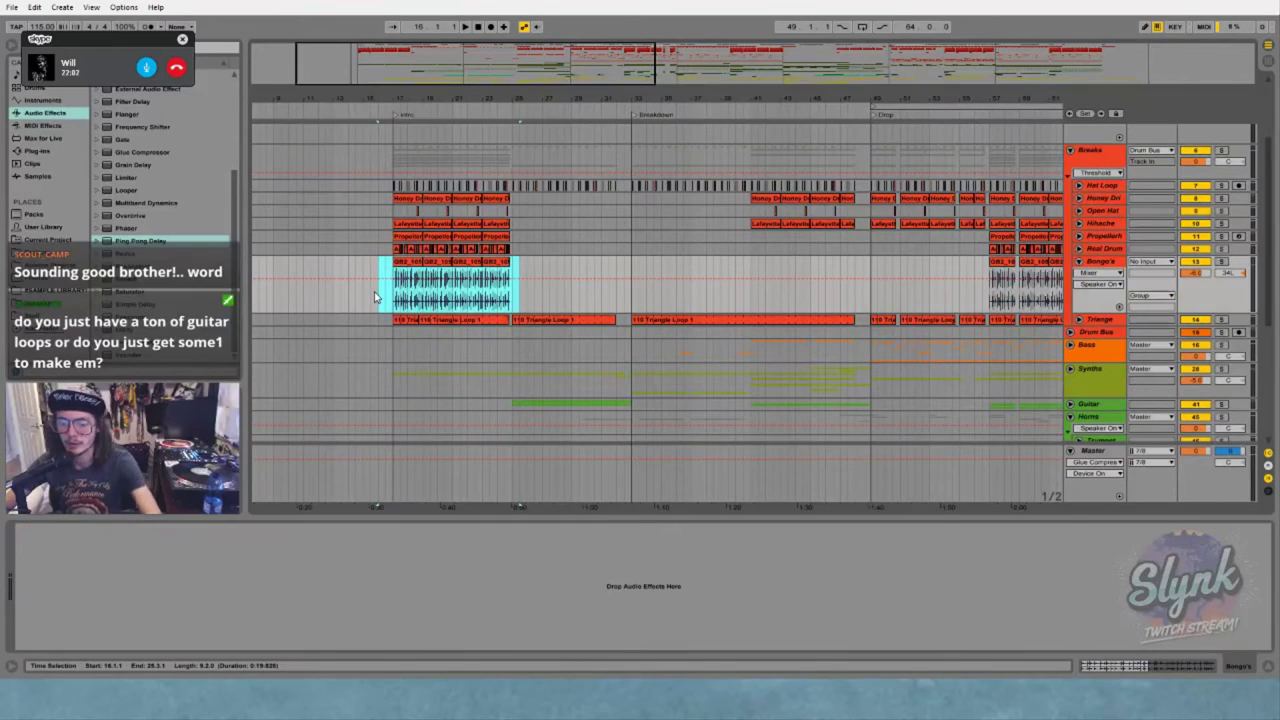
{"action": "key", "text": "0"}
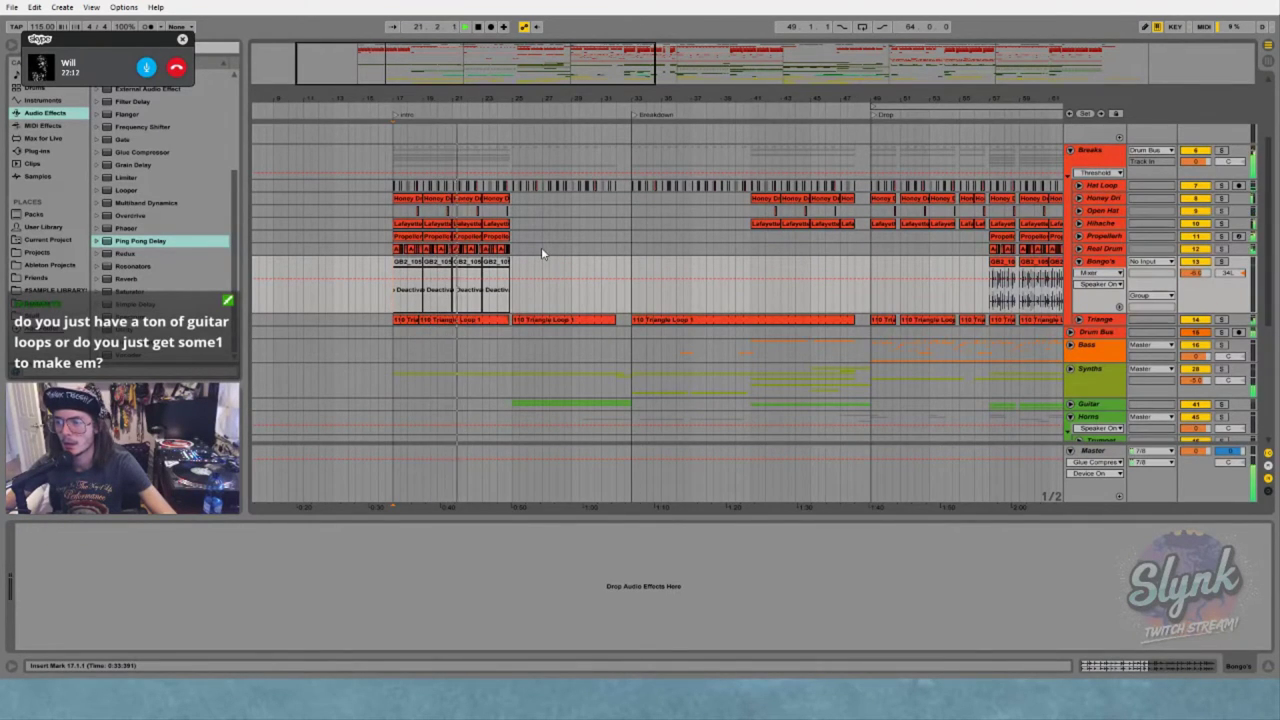
Delete the deactivated Bongo's clips from the Intro and stop playback
{"action": "left_click_drag", "start_coordinate": [534, 282], "coordinate": [386, 289]}
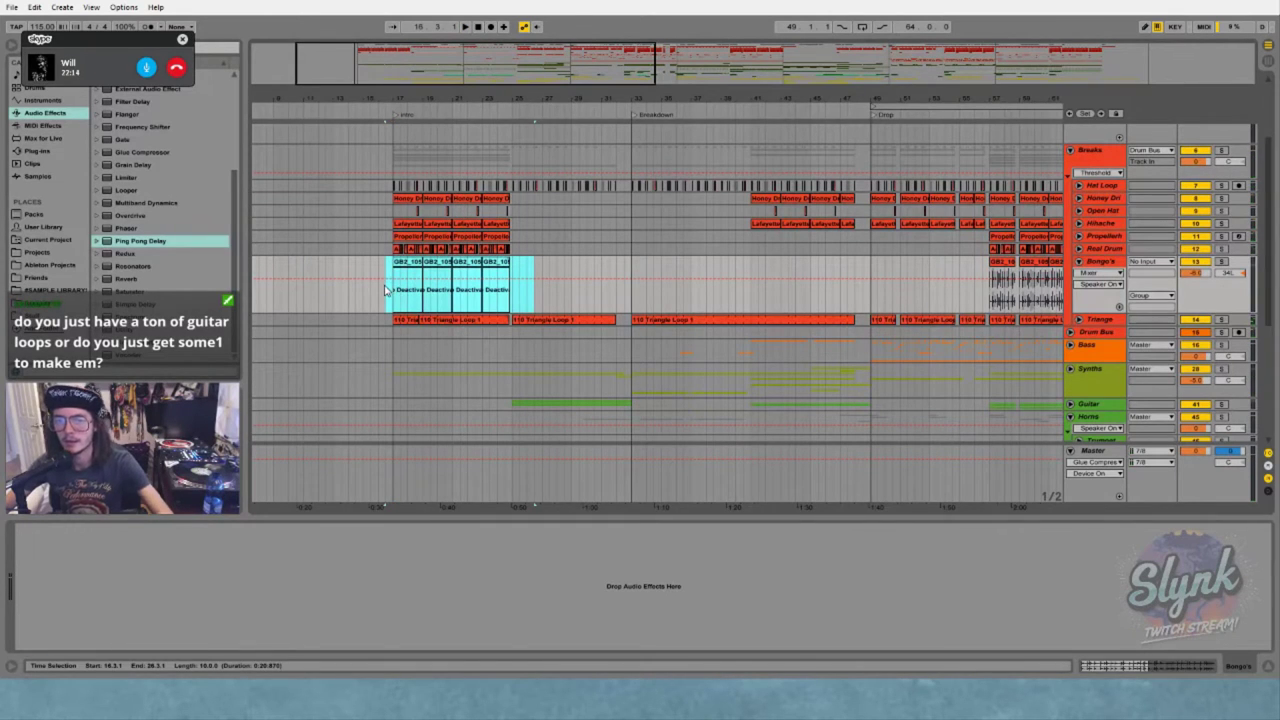
{"action": "key", "text": "Delete"}
{"action": "key", "text": "space"}
{"action": "left_click", "coordinate": [533, 285]}
Audition the DRUM MEAT drums from 25.1.1 alongside the Breaks tracks
{"action": "scroll", "coordinate": [528, 260], "scroll_direction": "up", "scroll_amount": 3}
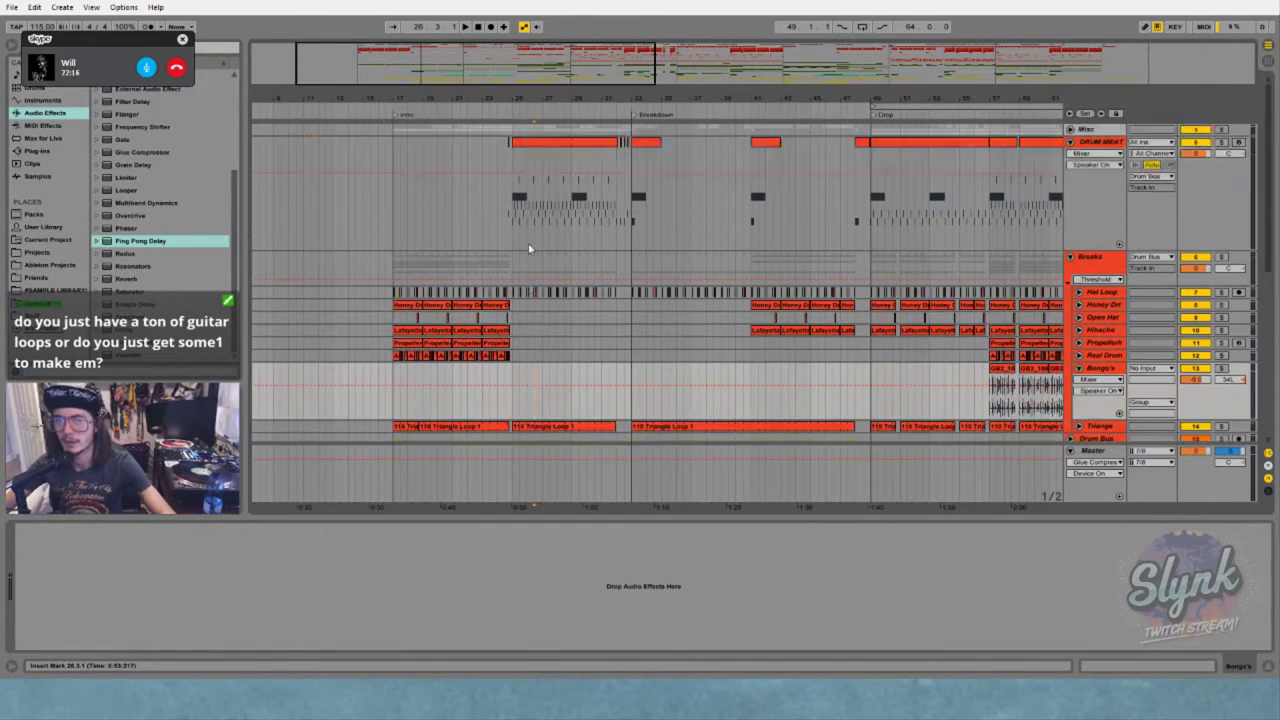
{"action": "left_click", "coordinate": [513, 238]}
{"action": "scroll", "coordinate": [600, 220], "scroll_direction": "down", "scroll_amount": 5}
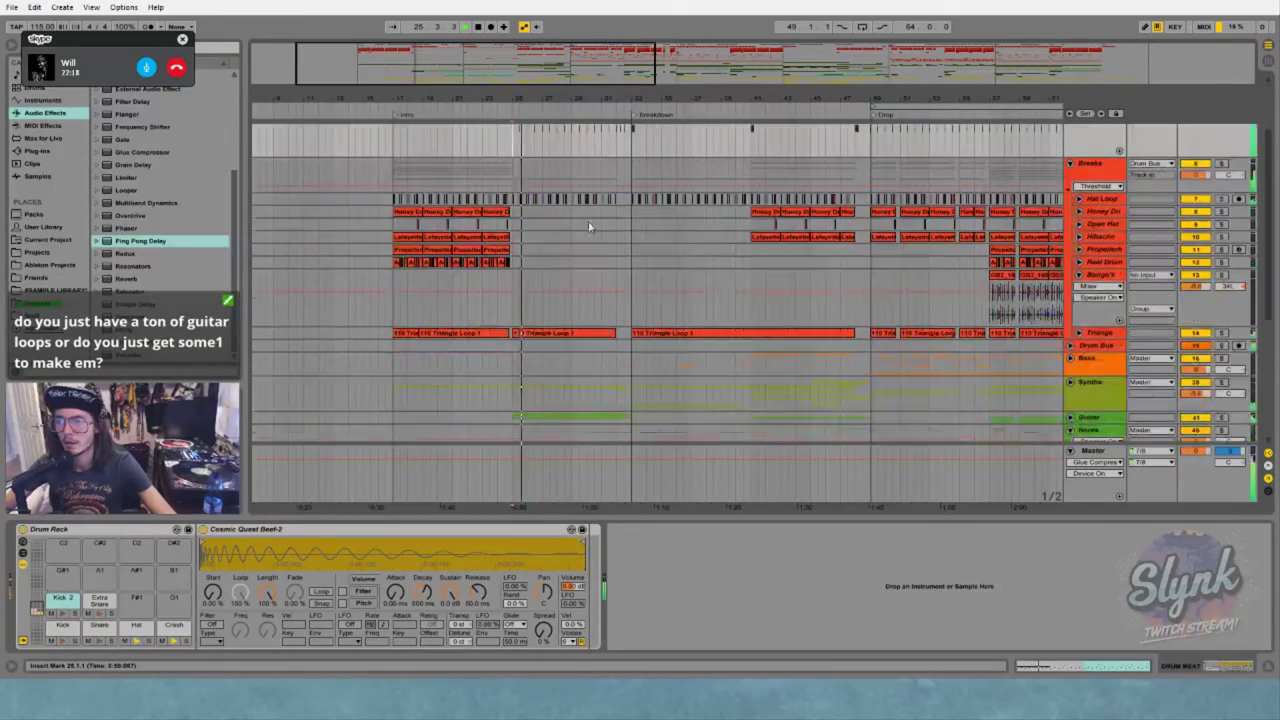
{"action": "scroll", "coordinate": [1098, 285], "scroll_direction": "up", "scroll_amount": 5}
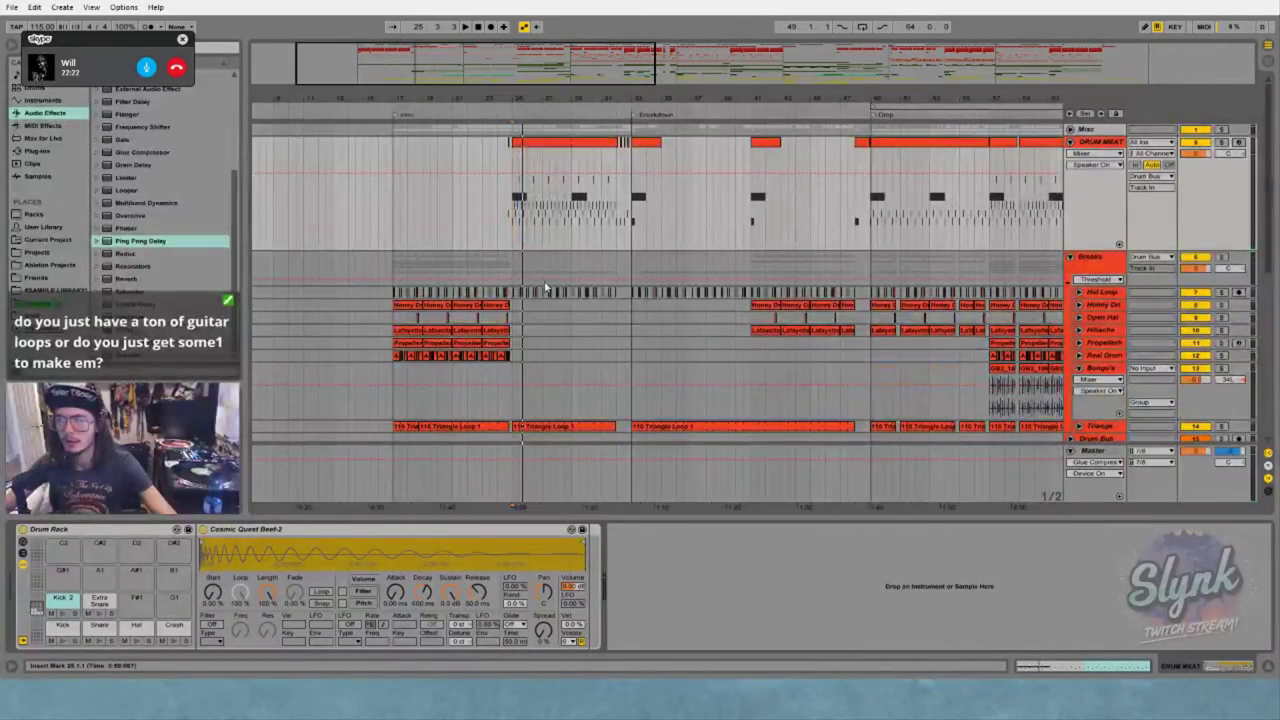
Add a Utility effect to the DRUM MEAT track and group it into an Audio Effect Rack
{"action": "left_click_drag", "start_coordinate": [116, 330], "coordinate": [655, 558]}
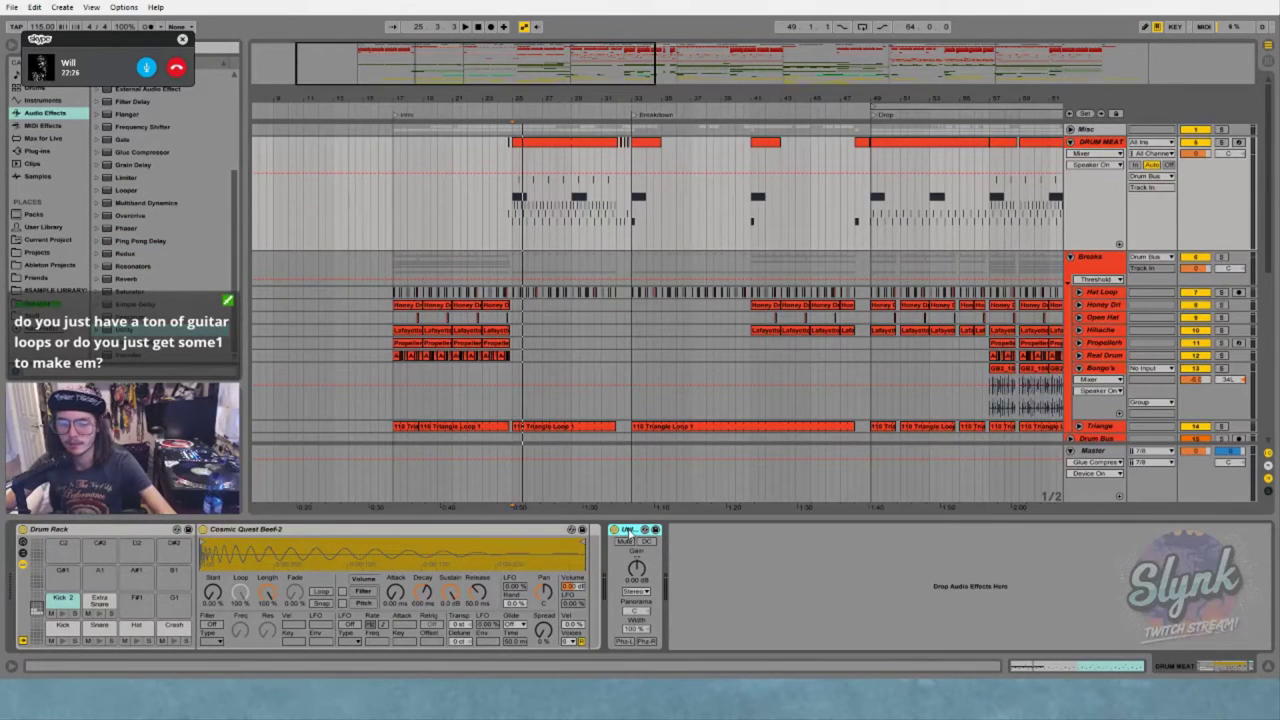
{"action": "left_click", "coordinate": [628, 530]}
{"action": "key", "text": "ctrl+g"}
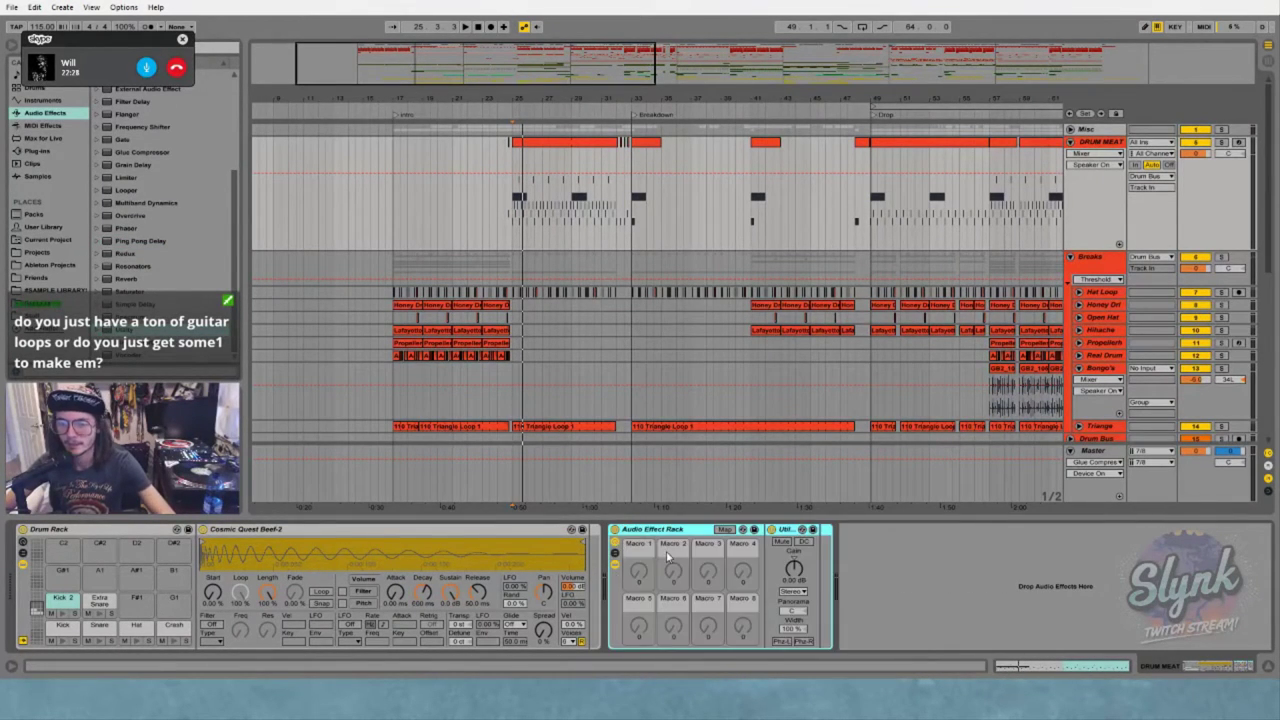
Map the Utility's Gain to the first macro of the DRUM MEAT Audio Effect Rack
{"action": "left_click", "coordinate": [725, 530]}
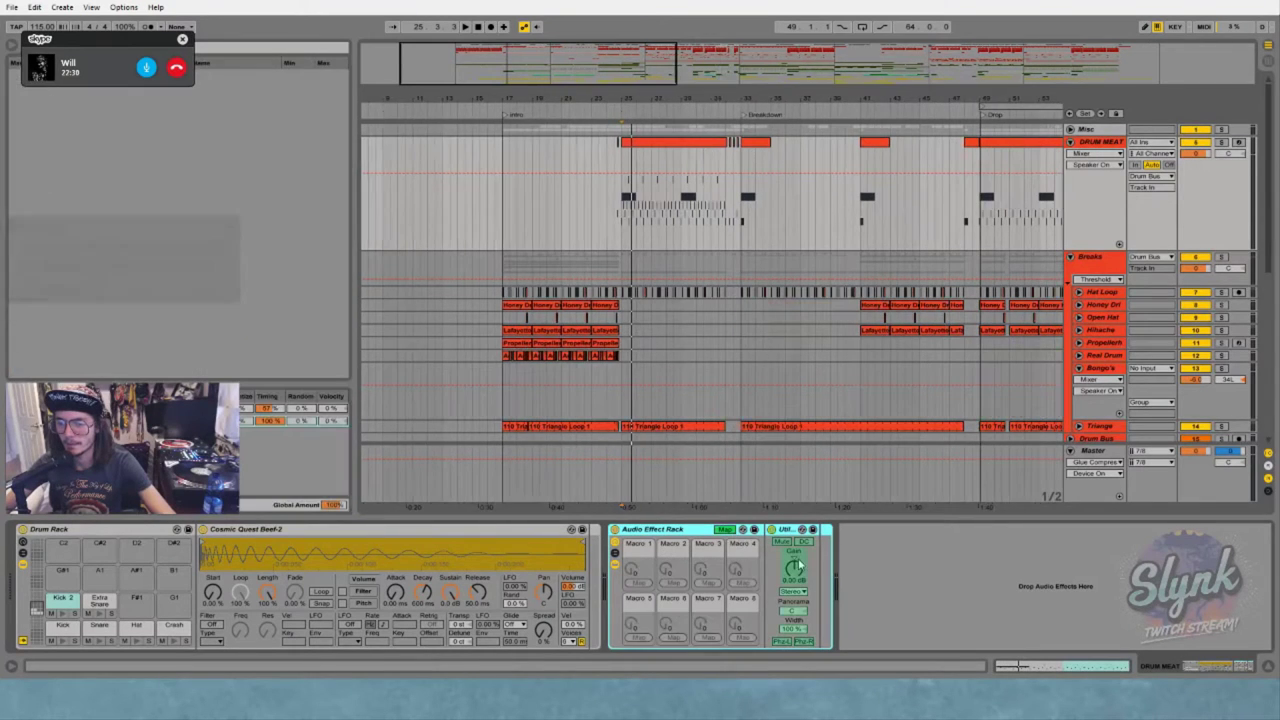
{"action": "left_click", "coordinate": [640, 584]}
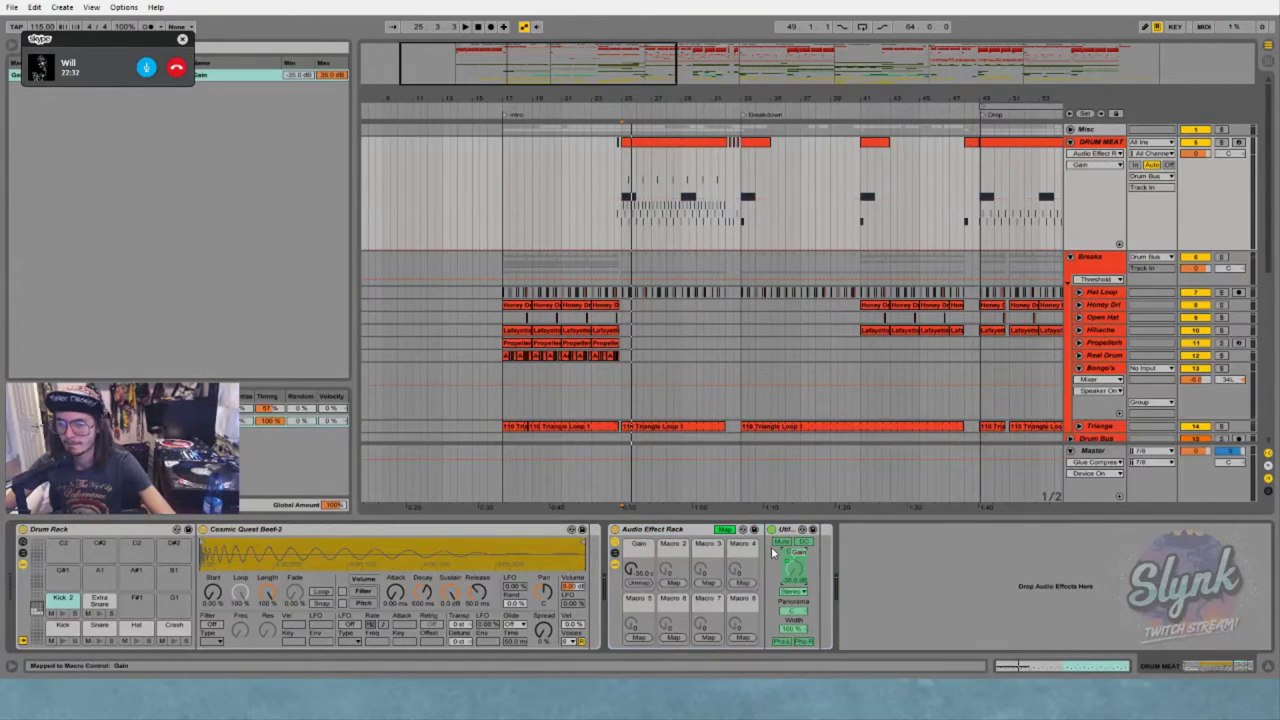
{"action": "left_click", "coordinate": [722, 530]}
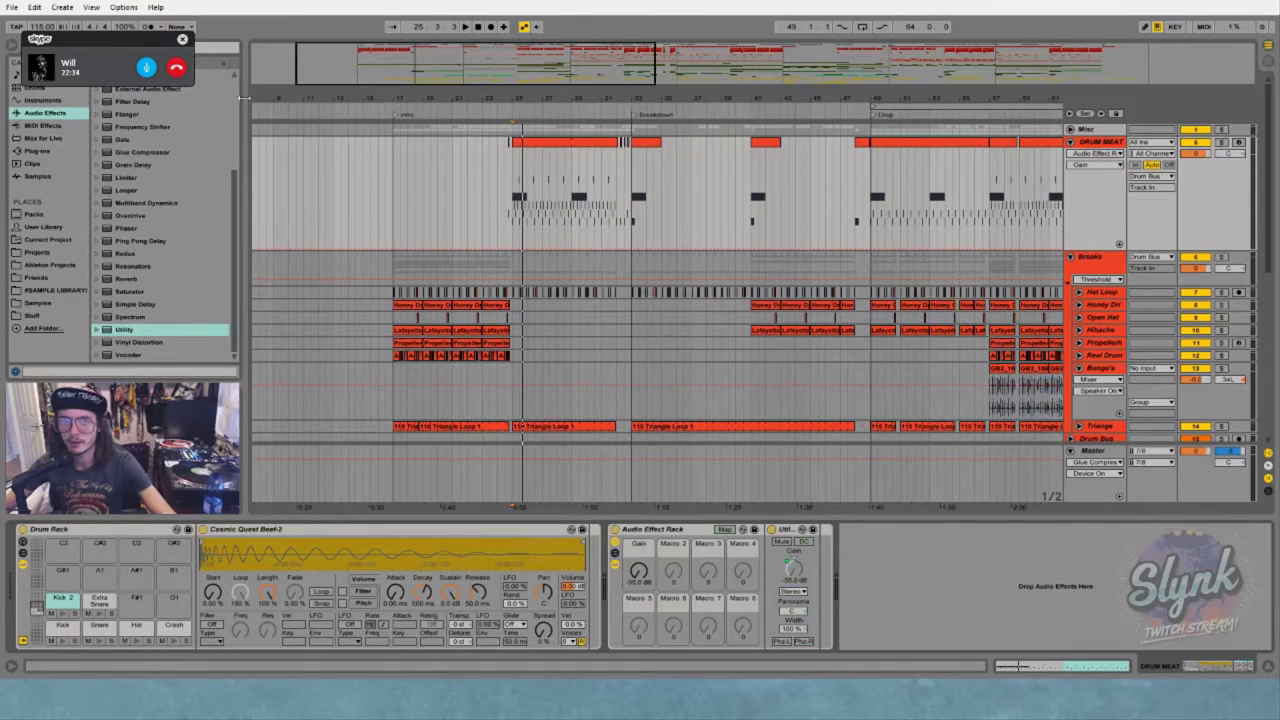
Set the Gain macro's mapping range to a minimum of -3 dB and a maximum of 0 dB
{"action": "left_click", "coordinate": [724, 530]}
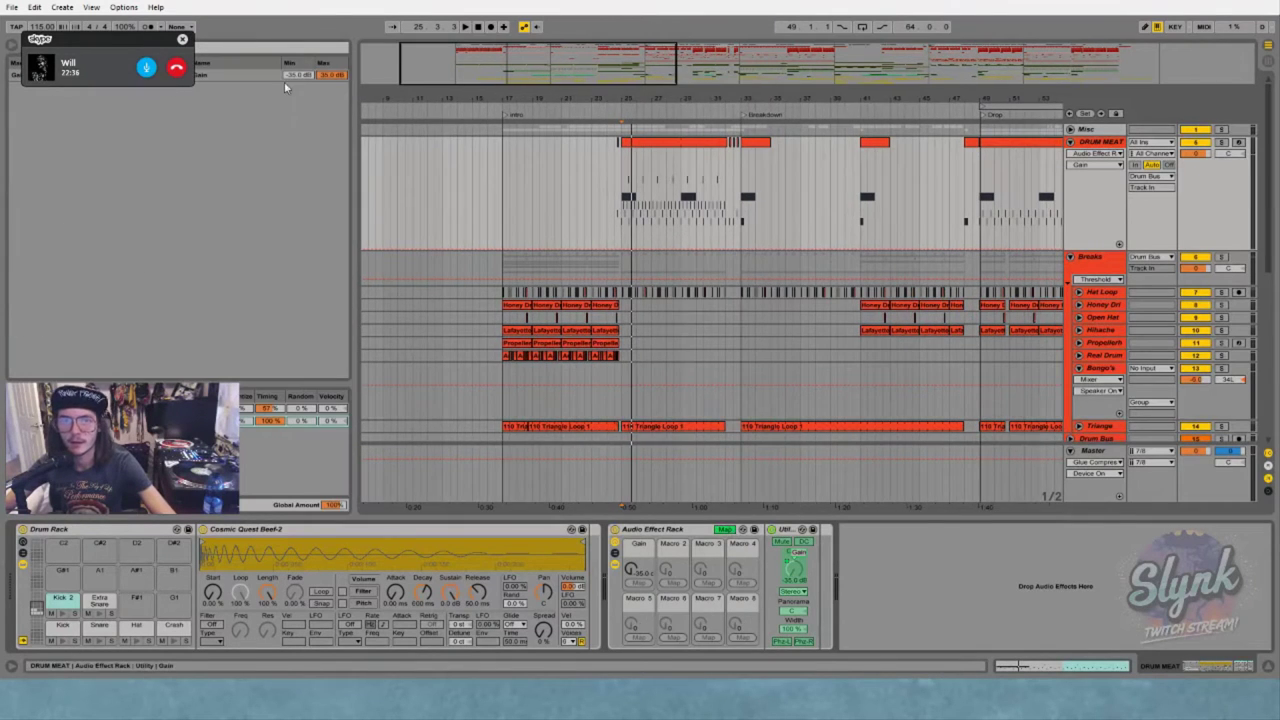
{"action": "left_click", "coordinate": [323, 80]}
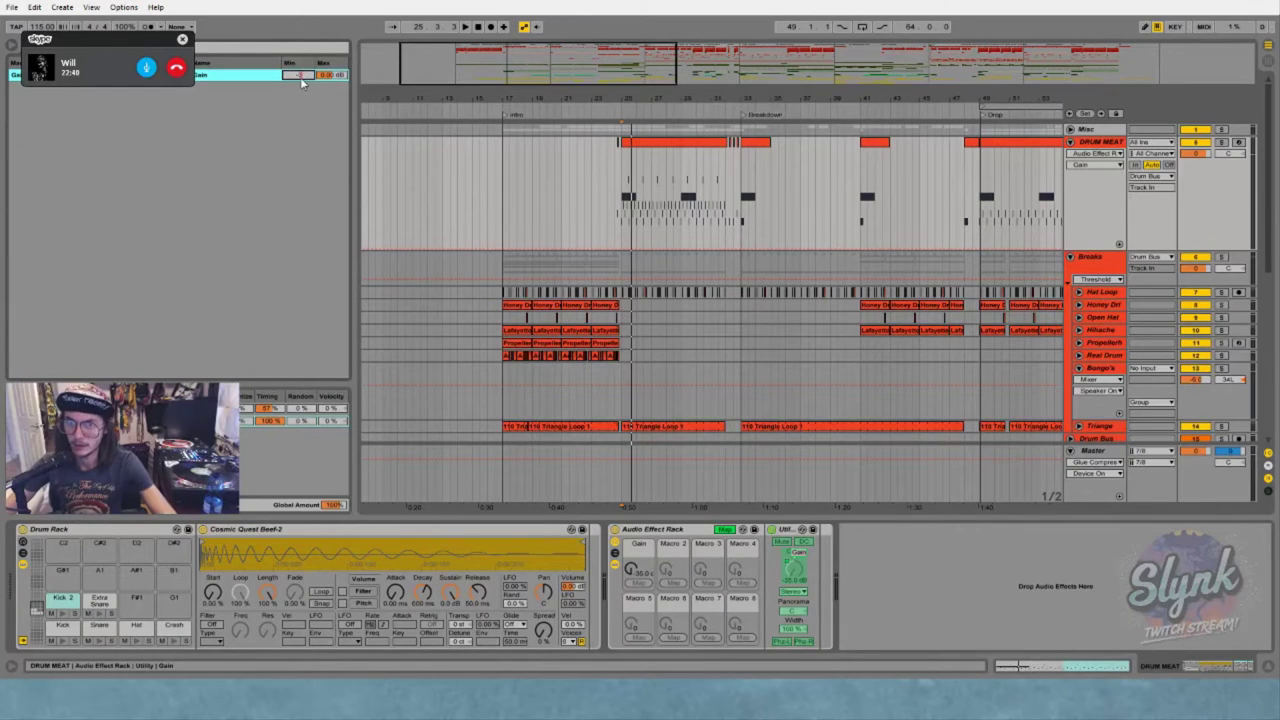
{"action": "left_click", "coordinate": [724, 530]}
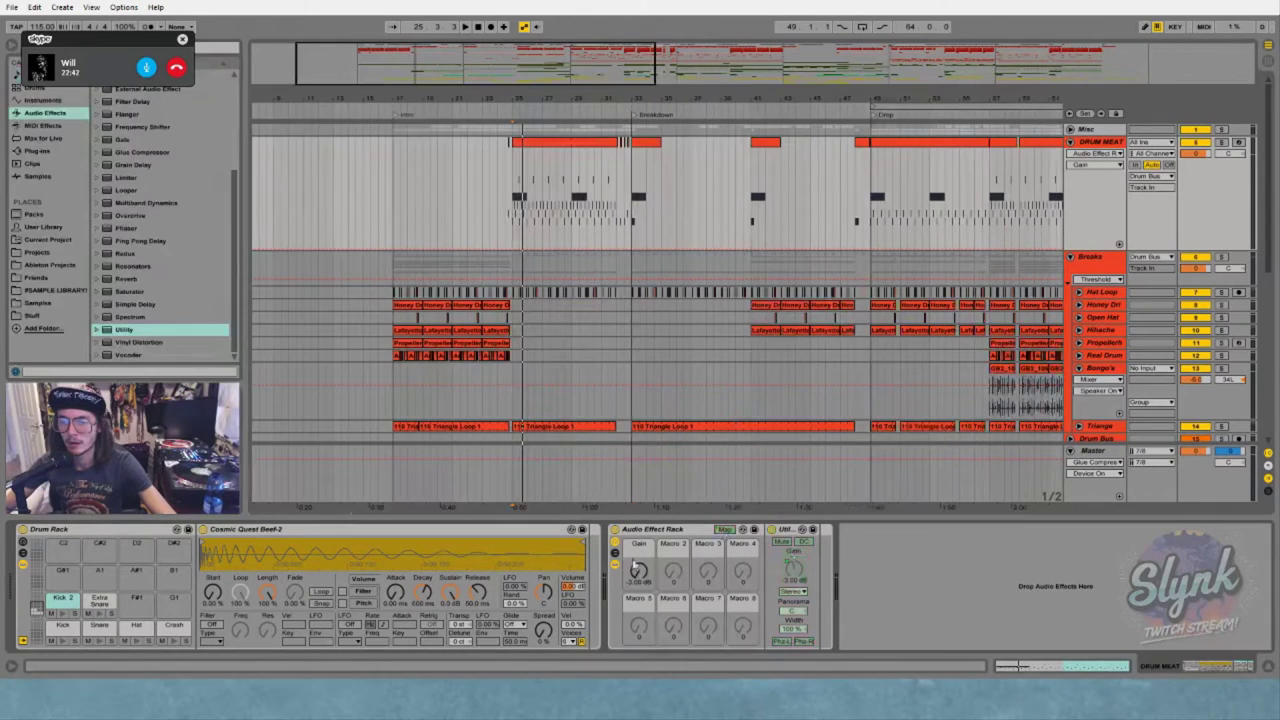
Automate DRUM MEAT's Gain macro to maximum from just before 25.1.1 until the Breakdown, with its mapping at 0 dB minimum and -3 dB maximum
{"action": "left_click", "coordinate": [622, 156]}
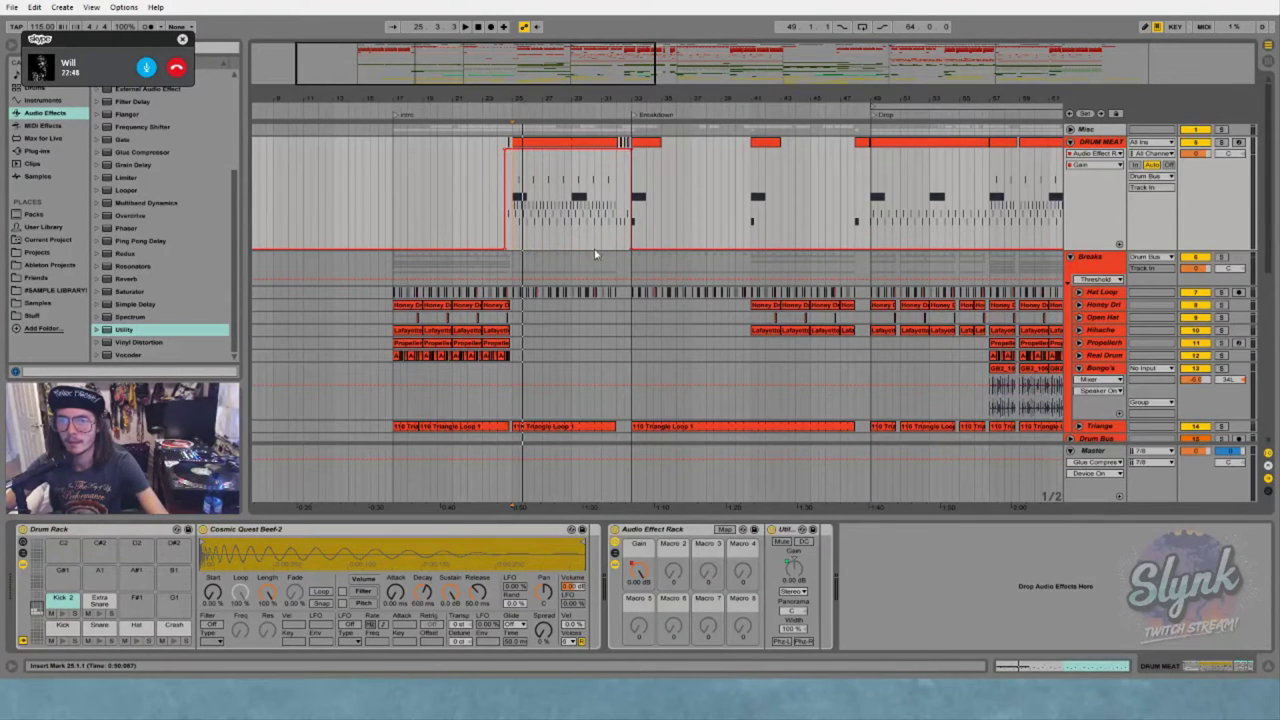
{"action": "left_click", "coordinate": [725, 530]}
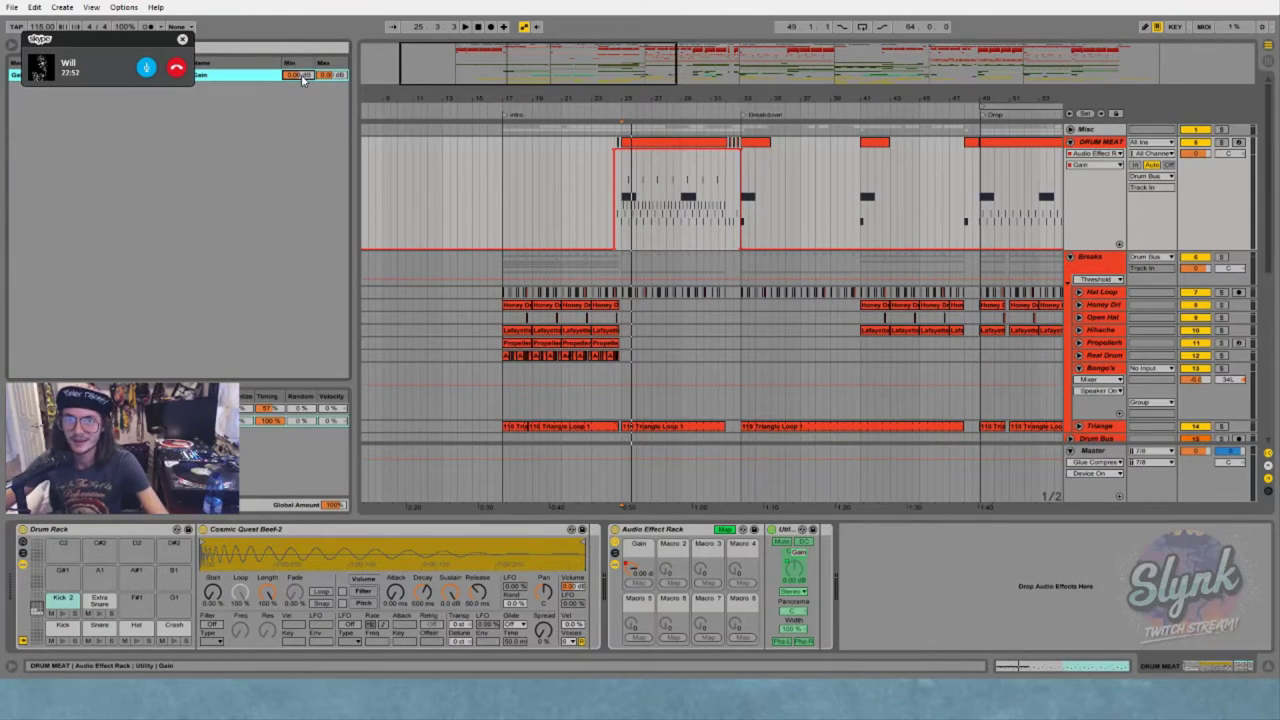
{"action": "left_click", "coordinate": [326, 76]}
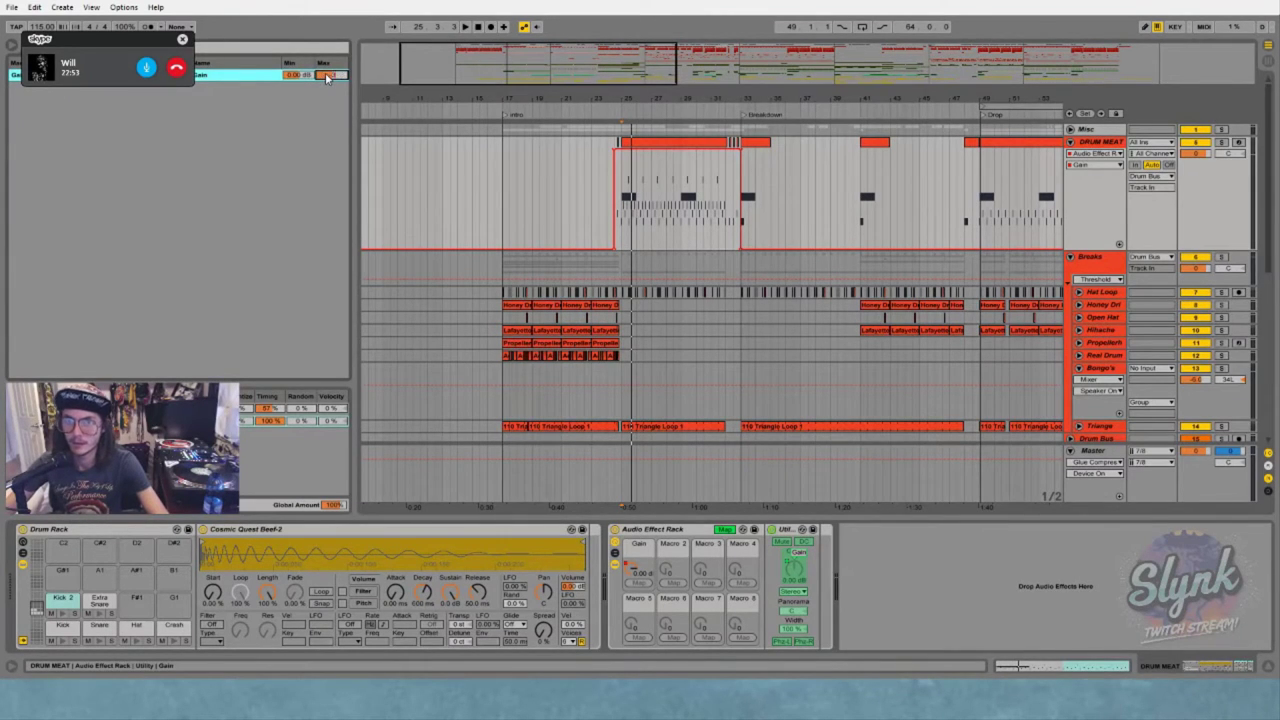
{"action": "left_click", "coordinate": [727, 530]}
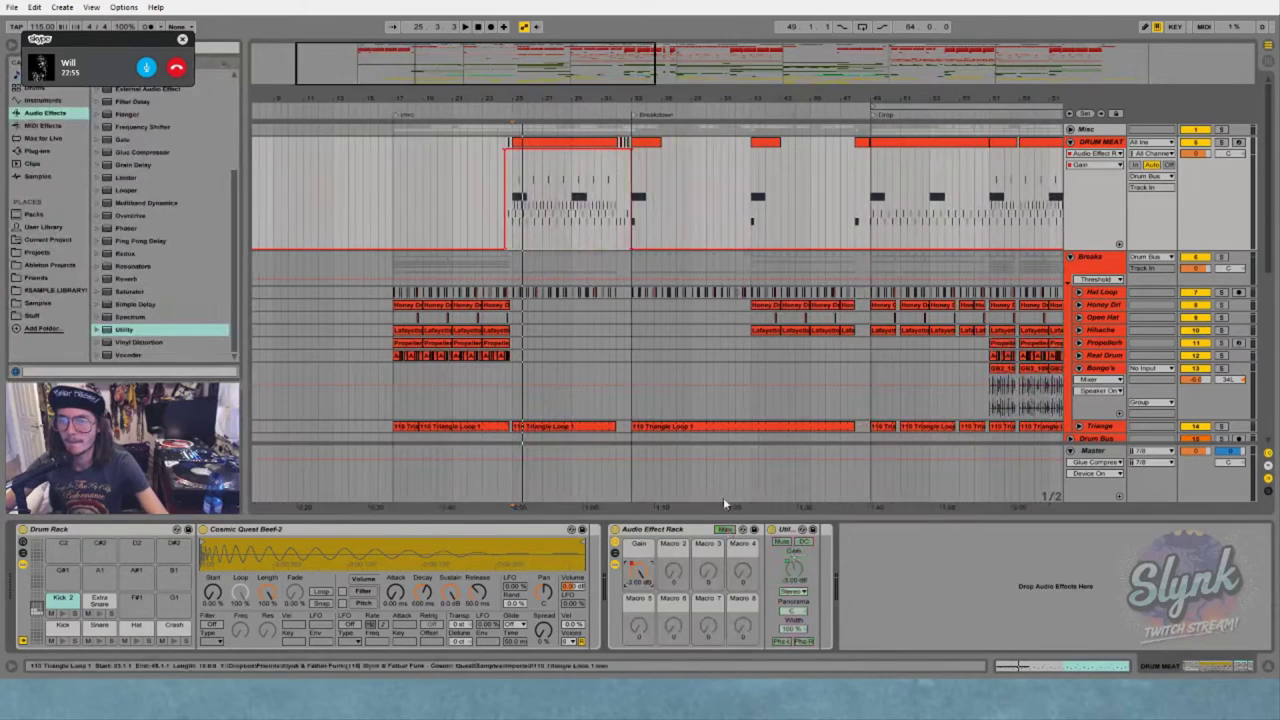
Play from 24.1.1 into the Intro's second half to check DRUM MEAT's automated gain reduction
{"action": "left_click", "coordinate": [500, 158]}
{"action": "key", "text": "space"}
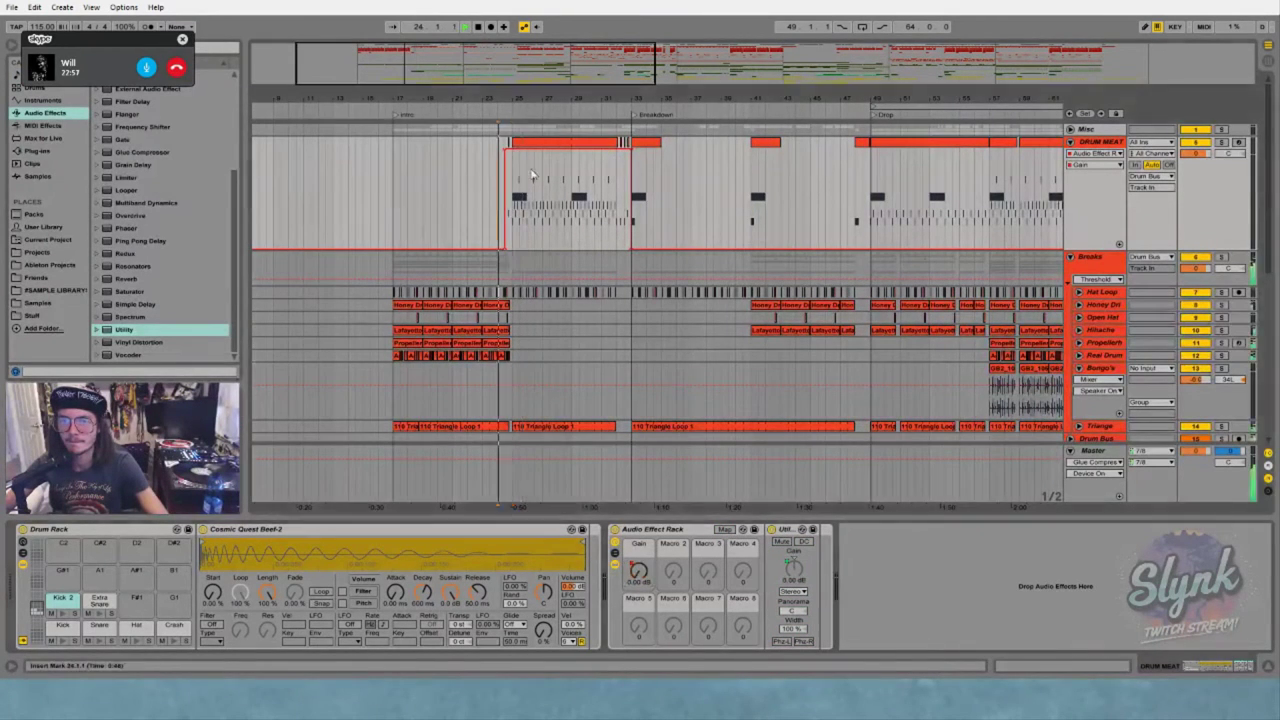
{"action": "left_click_drag", "start_coordinate": [584, 99], "coordinate": [480, 99]}
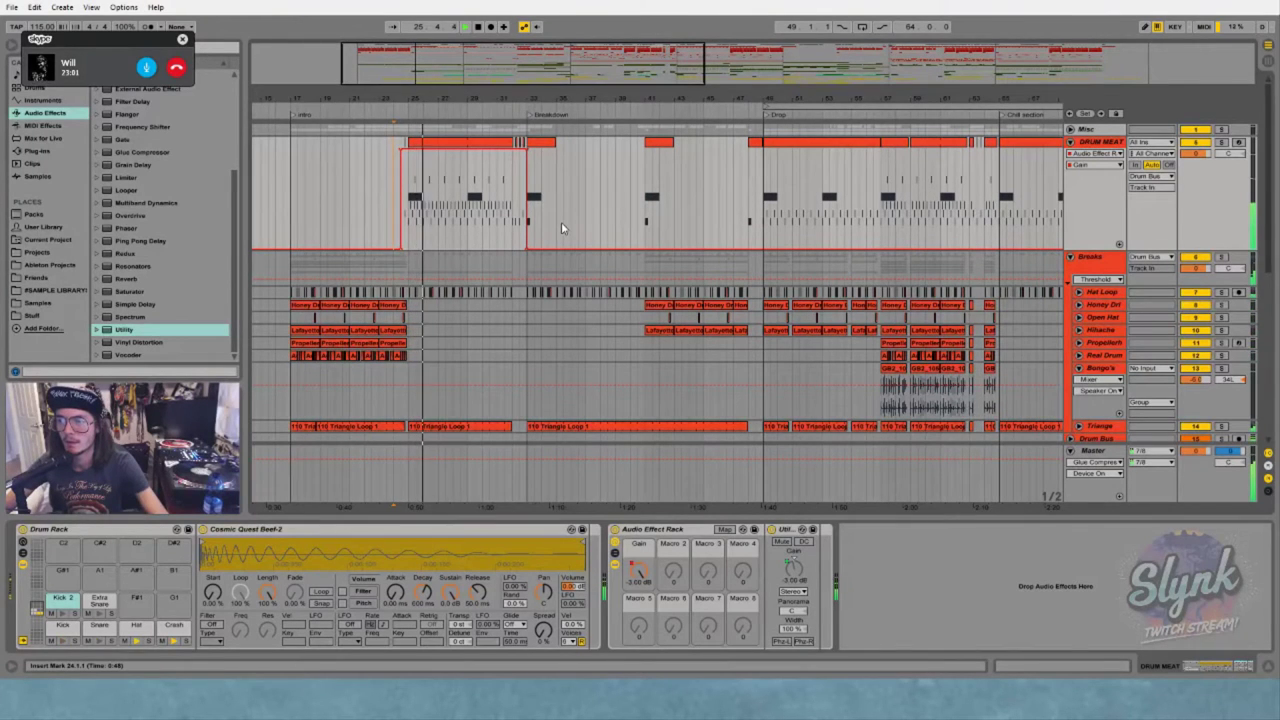
Expand the Guitar group and unfold its three guitar tracks to show their audio clips
{"action": "scroll", "coordinate": [561, 222], "scroll_direction": "down", "scroll_amount": 2}
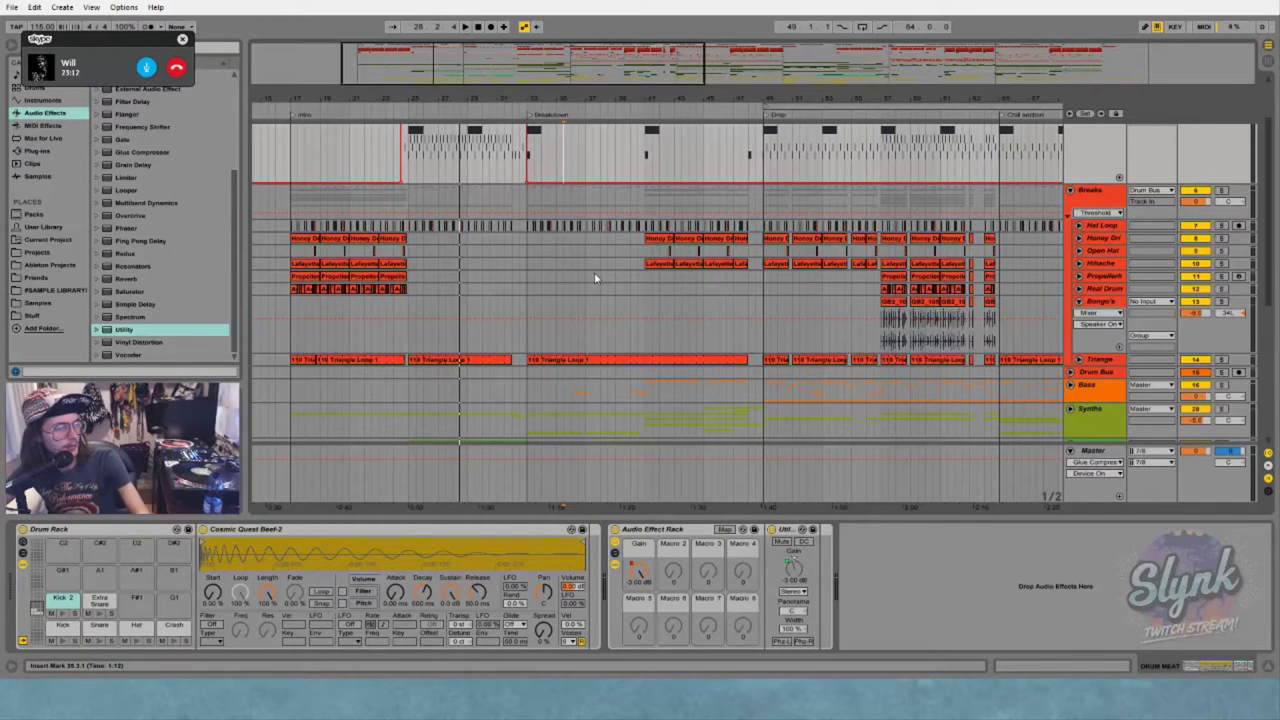
{"action": "scroll", "coordinate": [594, 272], "scroll_direction": "down", "scroll_amount": 5}
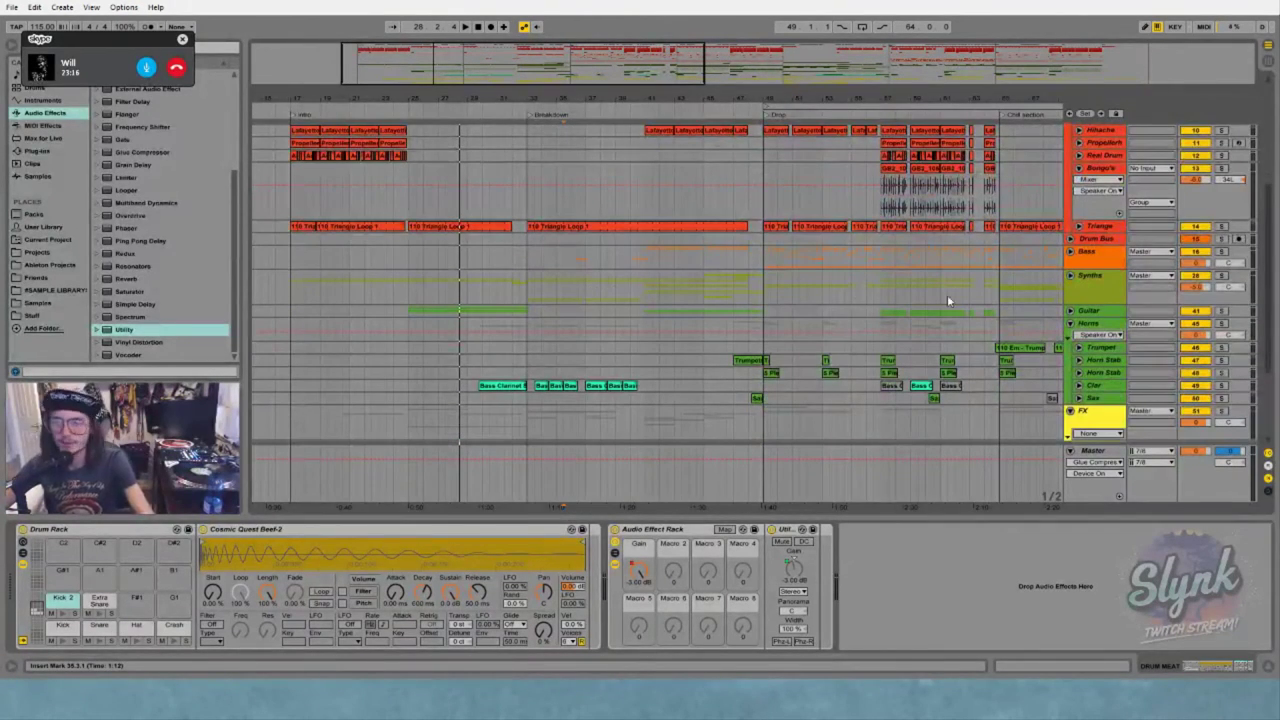
{"action": "left_click", "coordinate": [1071, 311]}
{"action": "scroll", "coordinate": [921, 315], "scroll_direction": "down", "scroll_amount": 2}
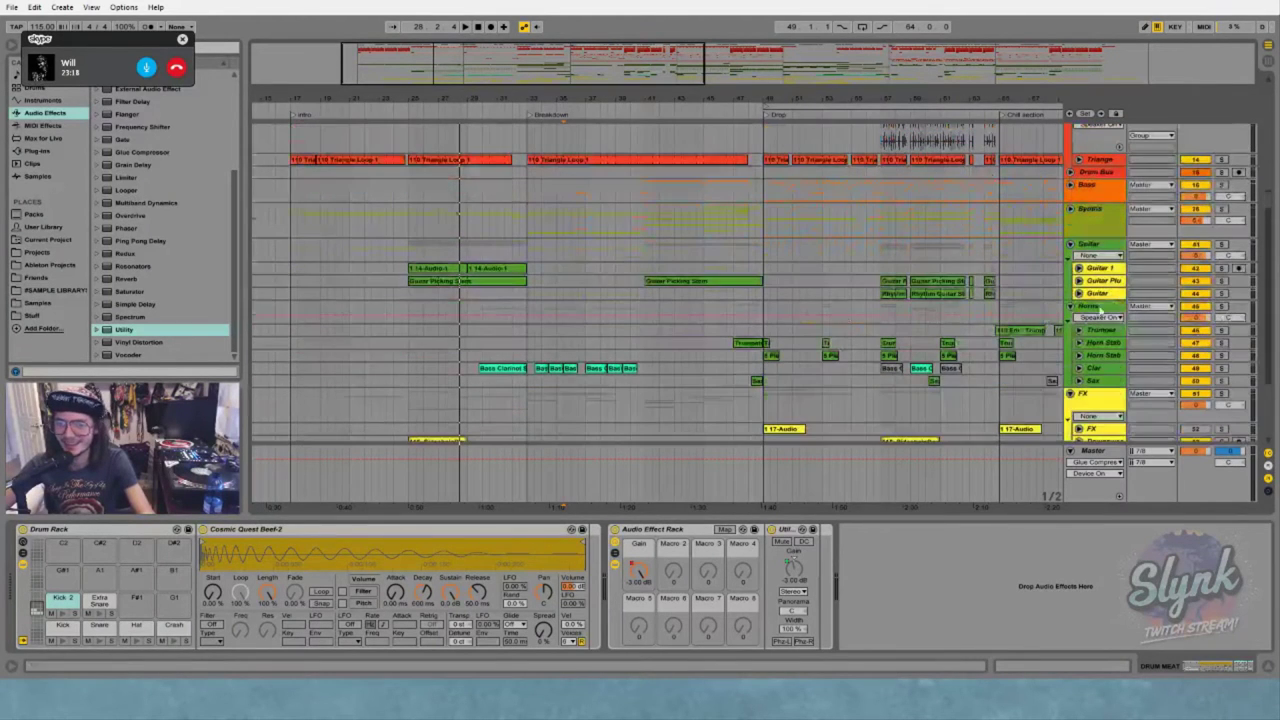
{"action": "left_click", "coordinate": [1078, 293]}
{"action": "left_click", "coordinate": [1078, 281]}
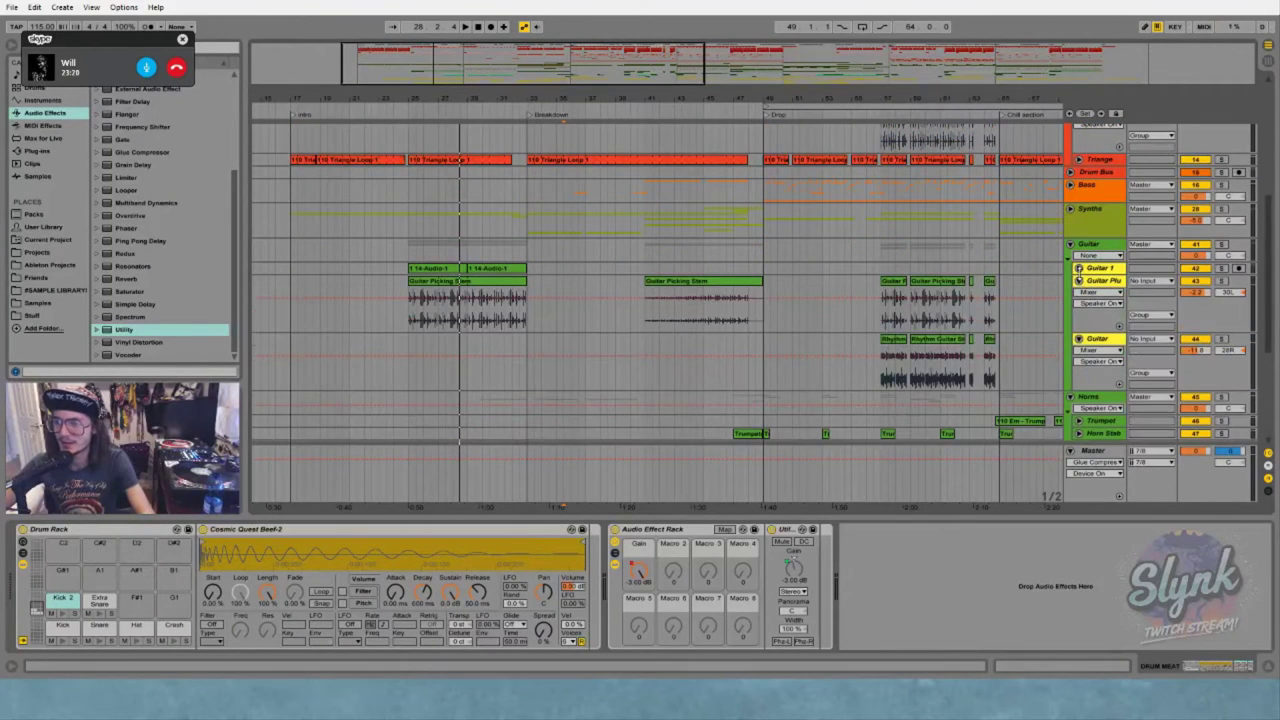
{"action": "left_click", "coordinate": [1078, 268]}
Solo Guitar 1 and the guitar picking track in turn, auditioning their clips in the Intro's second half
{"action": "left_click", "coordinate": [419, 268]}
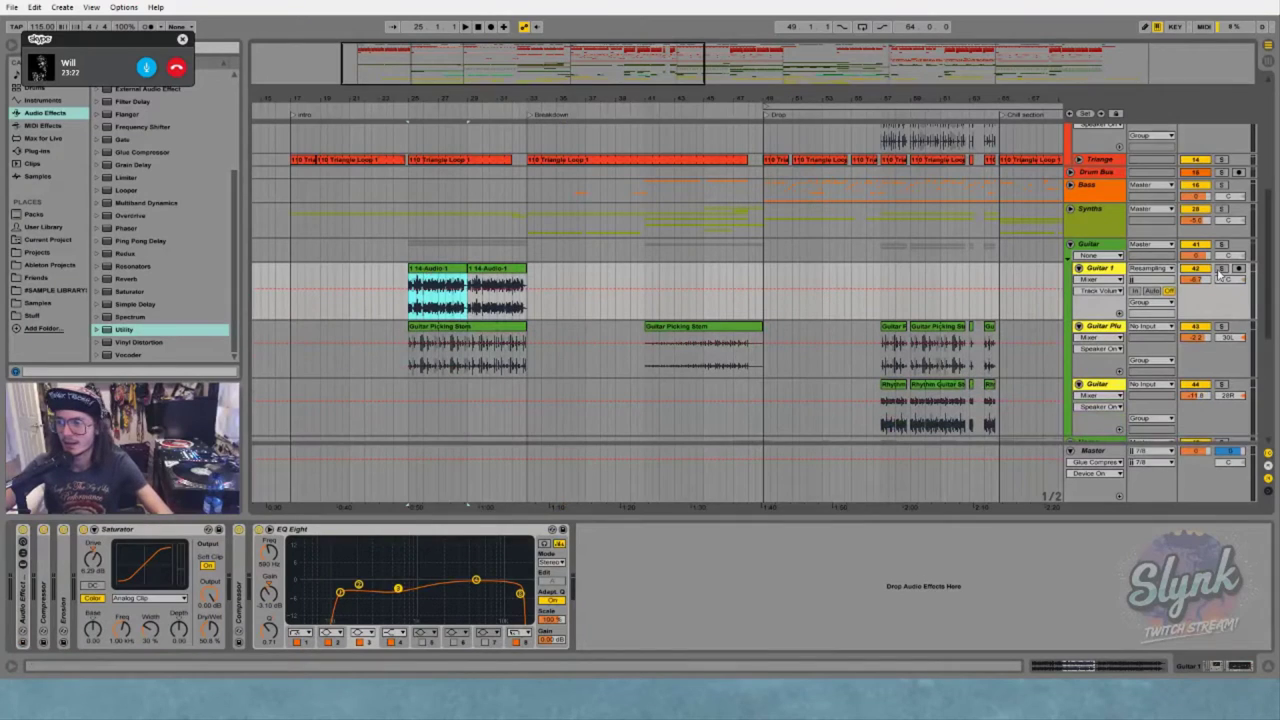
{"action": "left_click", "coordinate": [1221, 268]}
{"action": "key", "text": "space"}
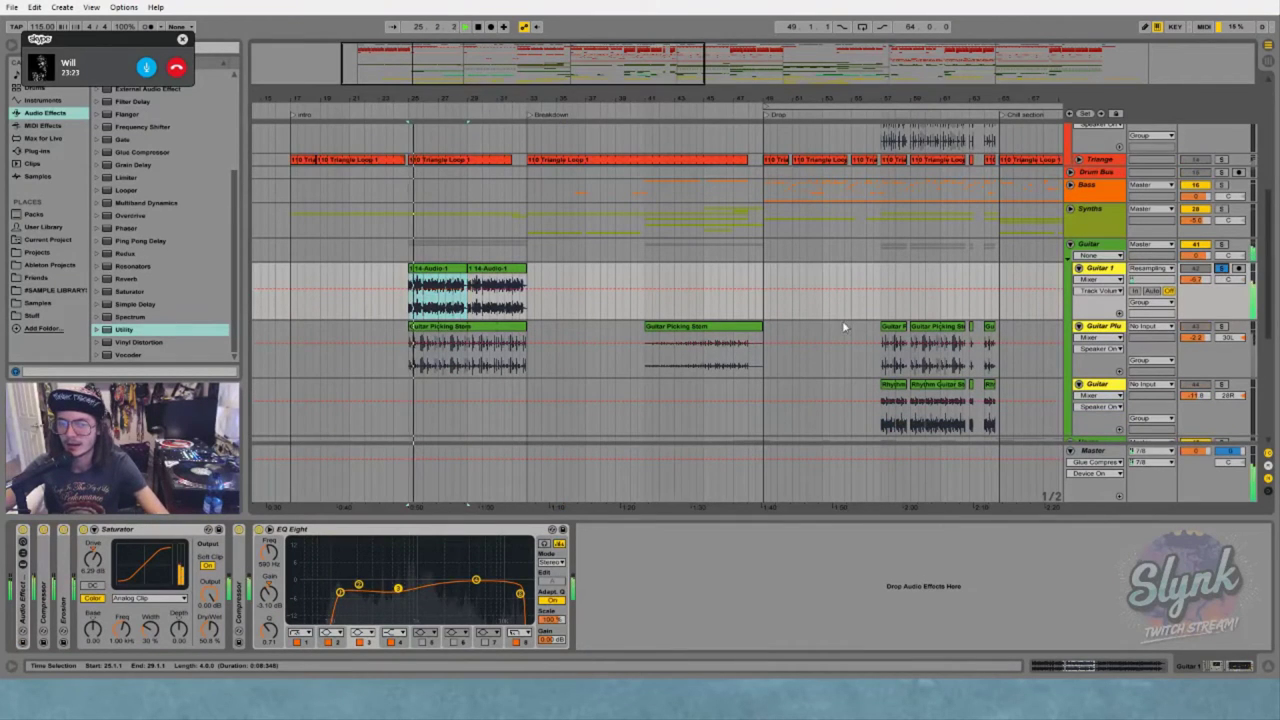
{"action": "left_click", "coordinate": [518, 345]}
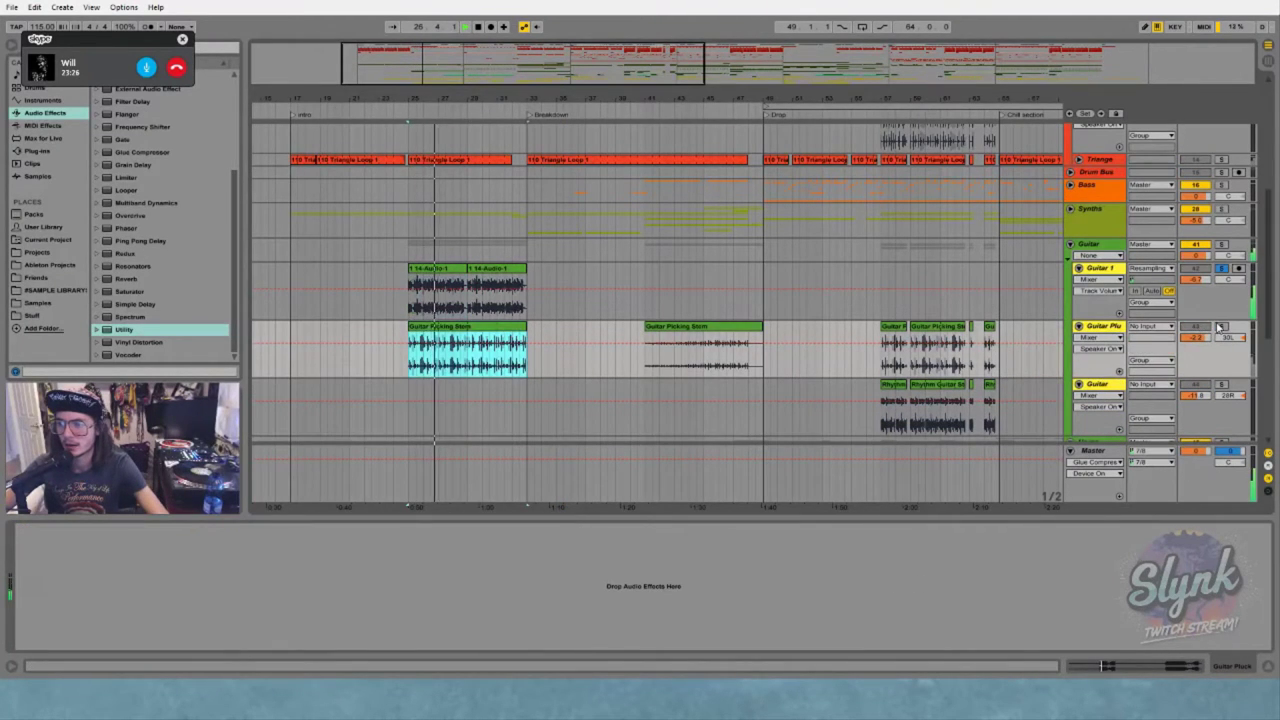
{"action": "left_click", "coordinate": [1220, 326]}
{"action": "key", "text": "space"}
{"action": "key", "text": "space"}
Solo the third guitar track and audition its rhythm guitar clip from 57.1.1 in the first Drop
{"action": "left_click", "coordinate": [893, 384]}
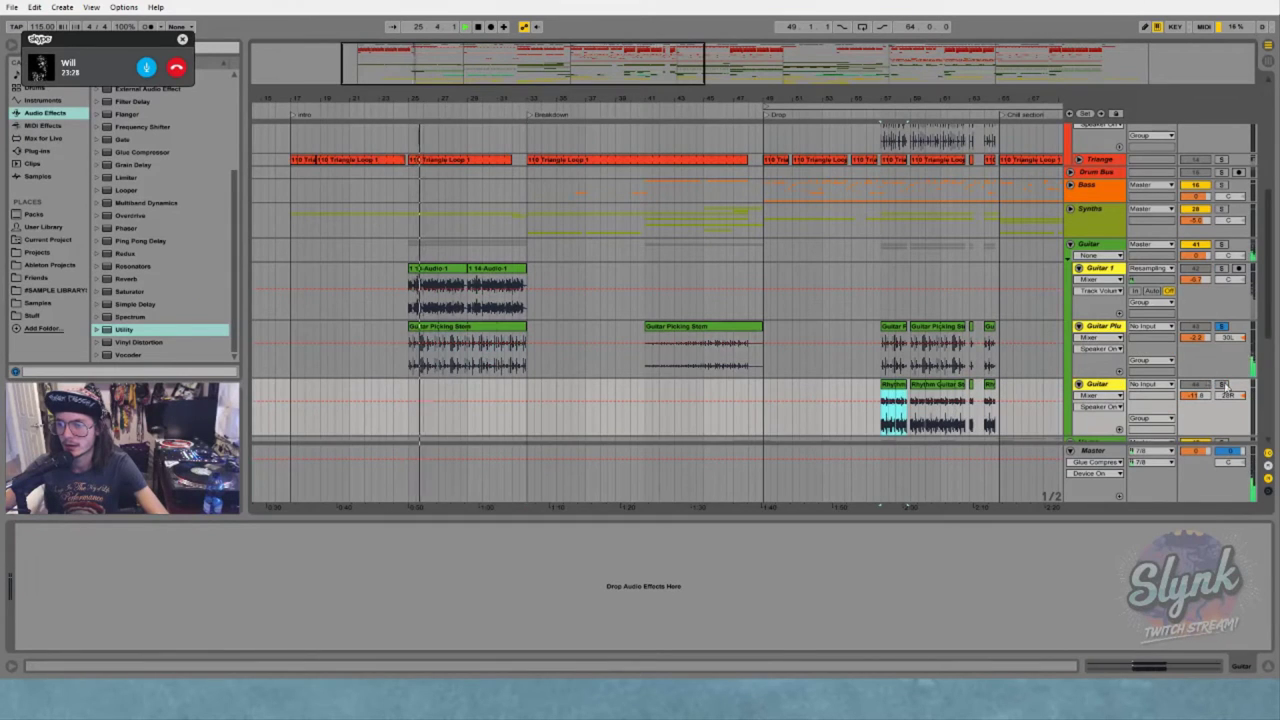
{"action": "left_click", "coordinate": [1222, 384]}
{"action": "key", "text": "space"}
{"action": "key", "text": "space"}
Fold the three guitar tracks and collapse the Guitar group
{"action": "scroll", "coordinate": [1040, 380], "scroll_direction": "down", "scroll_amount": 2}
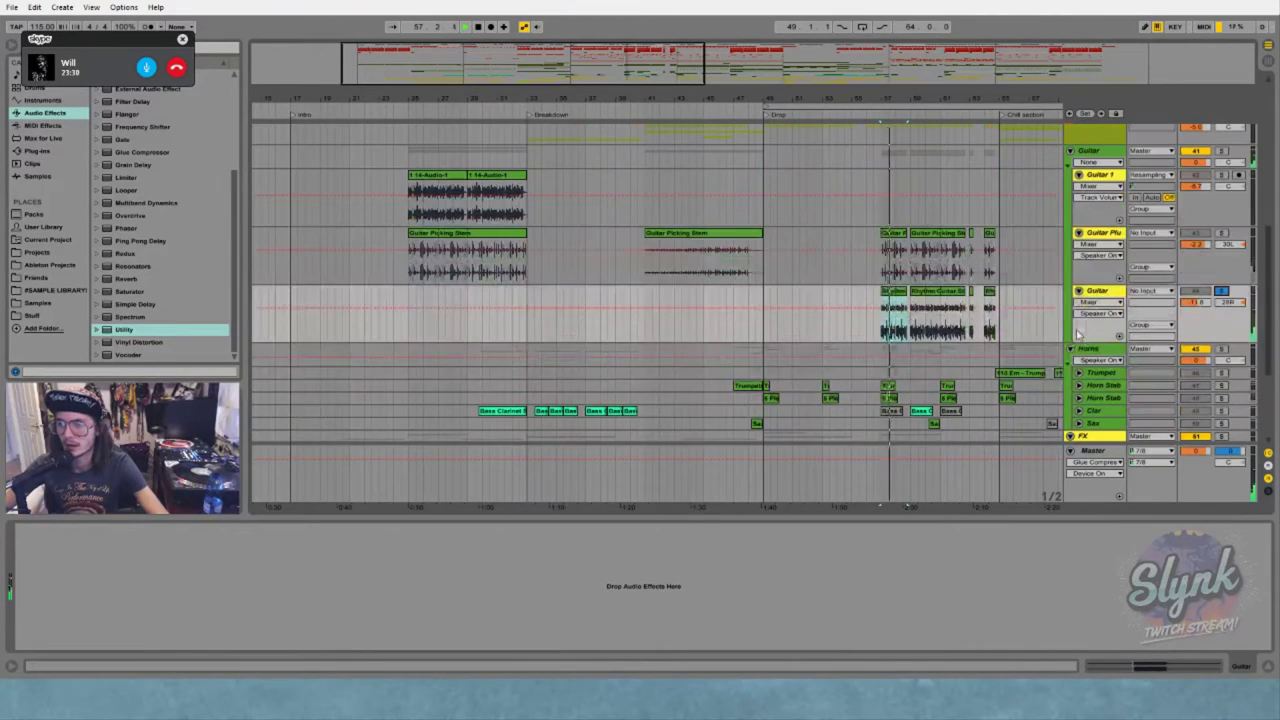
{"action": "left_click", "coordinate": [1078, 290]}
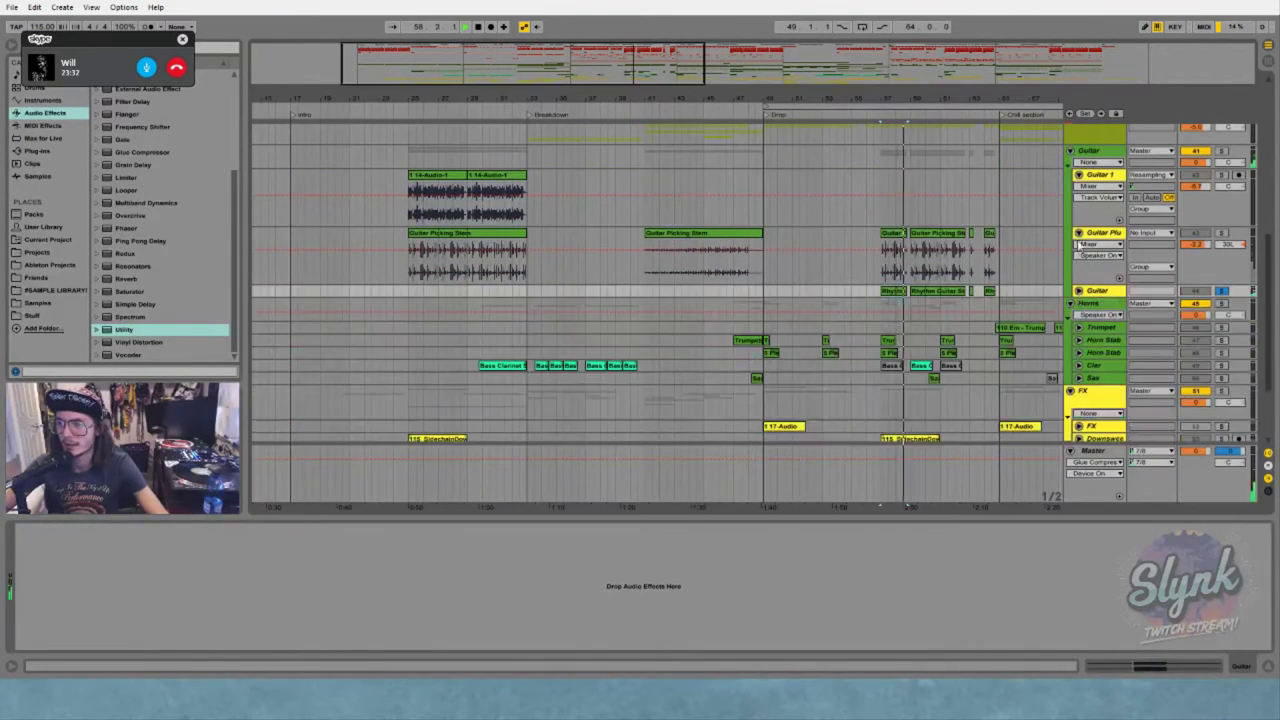
{"action": "left_click", "coordinate": [1078, 232]}
{"action": "left_click", "coordinate": [1078, 175]}
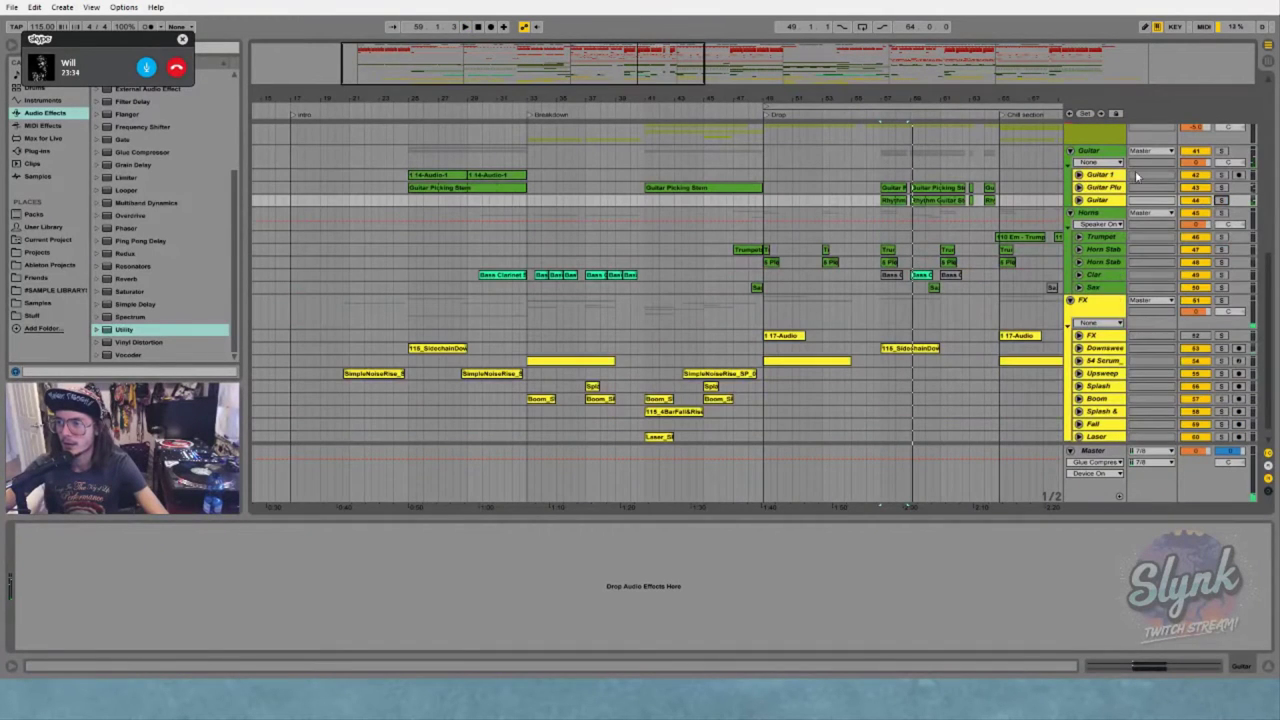
{"action": "left_click", "coordinate": [1071, 150]}
Unfold the FX track and audition its 17-Audio clip in solo from the first Drop at 49.1.1
{"action": "left_click_drag", "start_coordinate": [830, 97], "coordinate": [750, 40]}
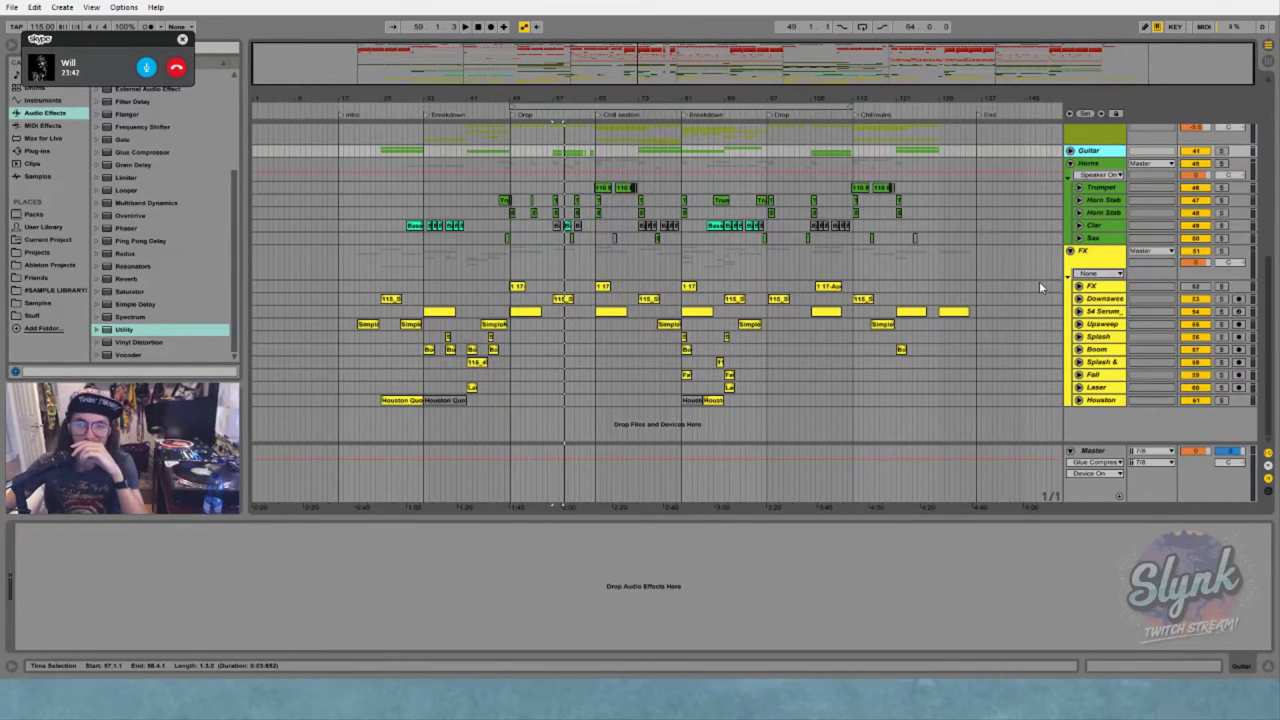
{"action": "left_click", "coordinate": [1078, 287]}
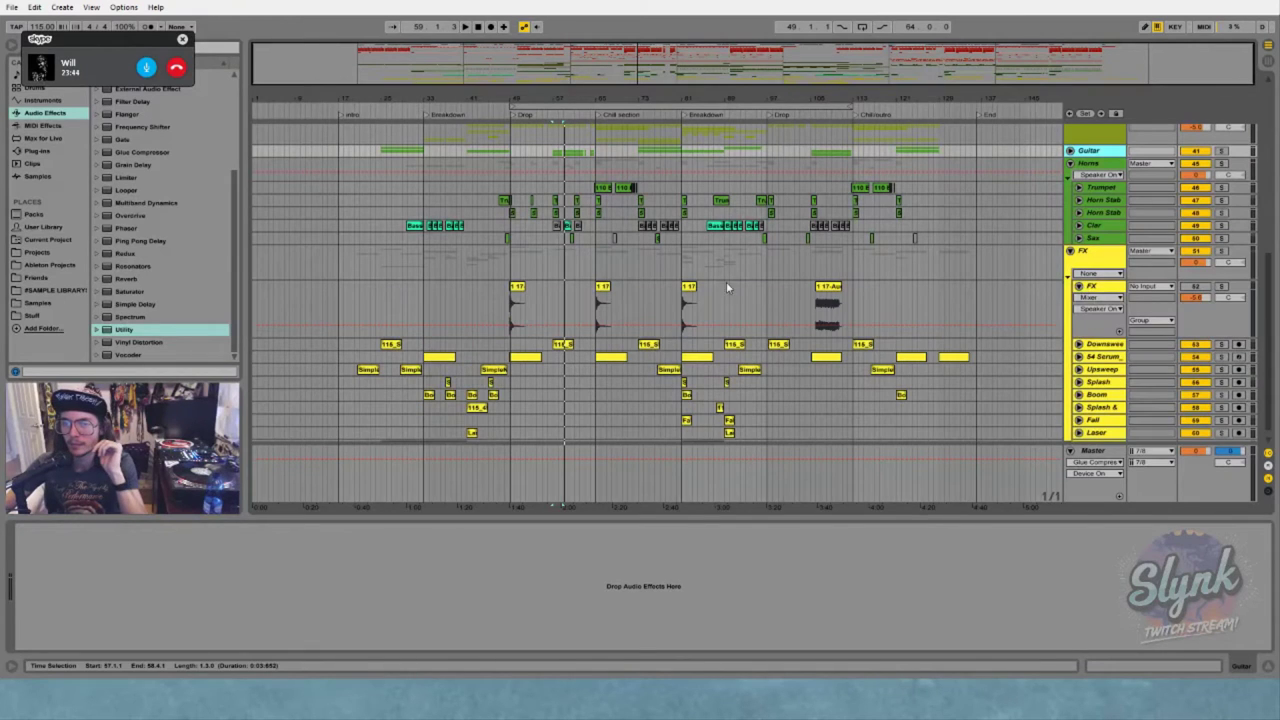
{"action": "left_click", "coordinate": [519, 285]}
{"action": "left_click_drag", "start_coordinate": [520, 94], "coordinate": [515, 260]}
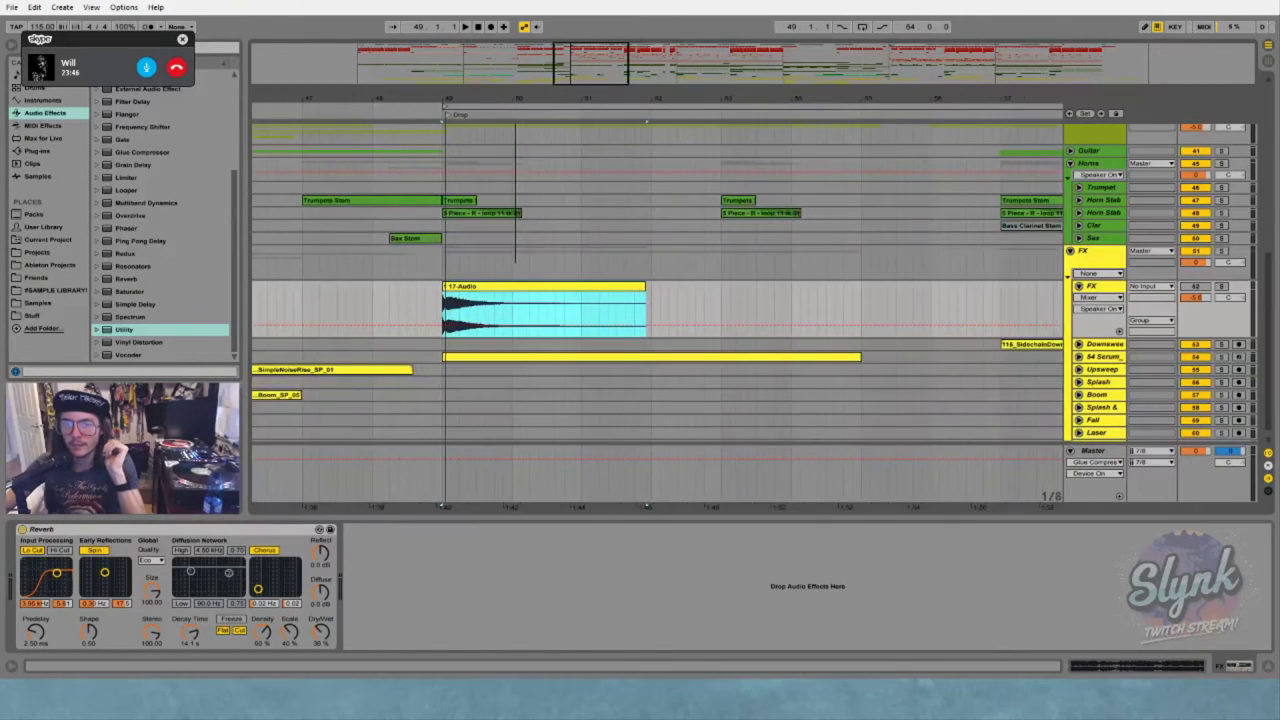
{"action": "mouse_move", "coordinate": [456, 99]}
{"action": "left_mouse_down"}
{"action": "mouse_move", "coordinate": [456, 50]}
{"action": "mouse_move", "coordinate": [456, 80]}
{"action": "left_mouse_up"}
{"action": "left_click", "coordinate": [445, 114]}
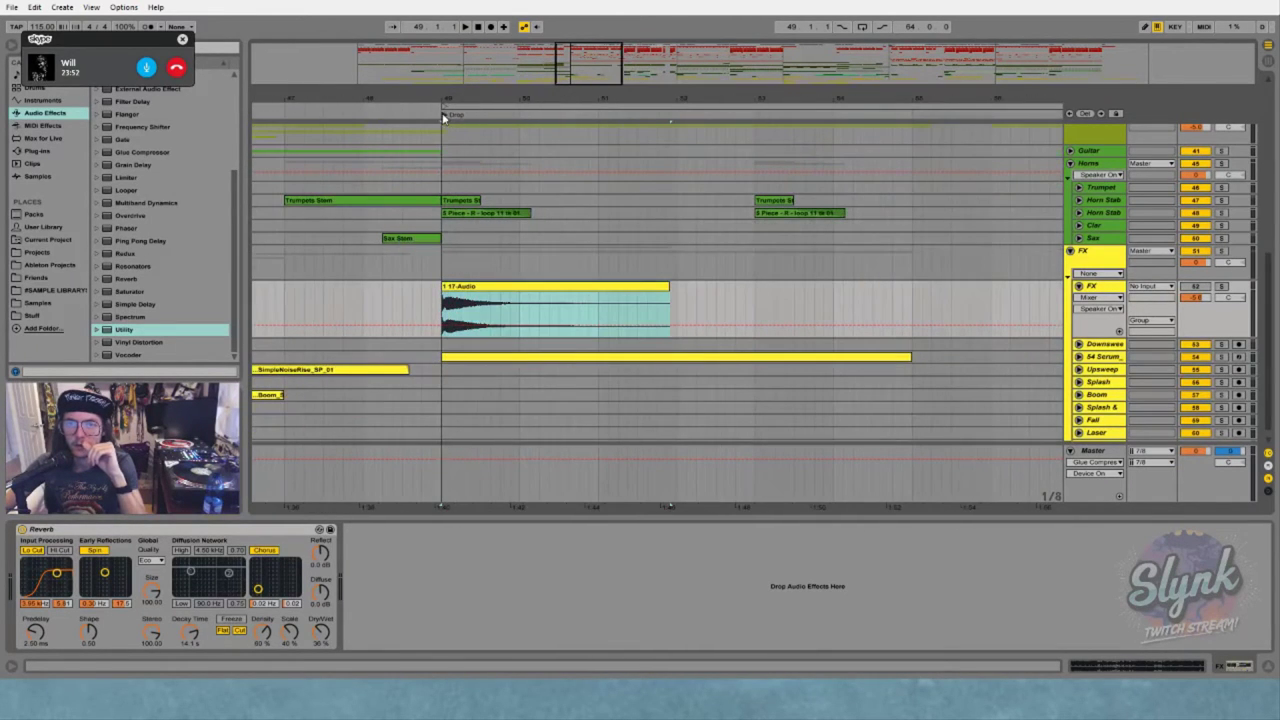
{"action": "left_click", "coordinate": [1221, 287]}
{"action": "key", "text": "space"}
{"action": "left_click", "coordinate": [1221, 287]}
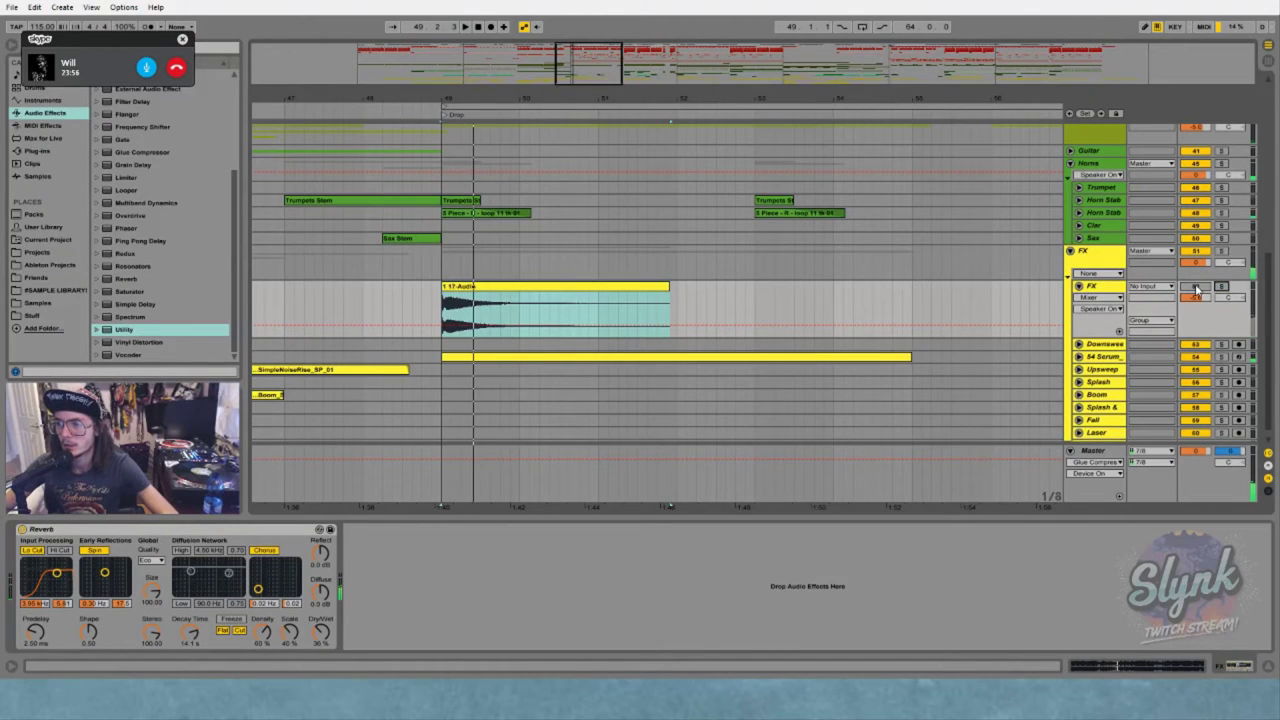
Compare the start of the first Drop with the FX track muted and unmuted
{"action": "key", "text": "space"}
{"action": "key", "text": "space"}
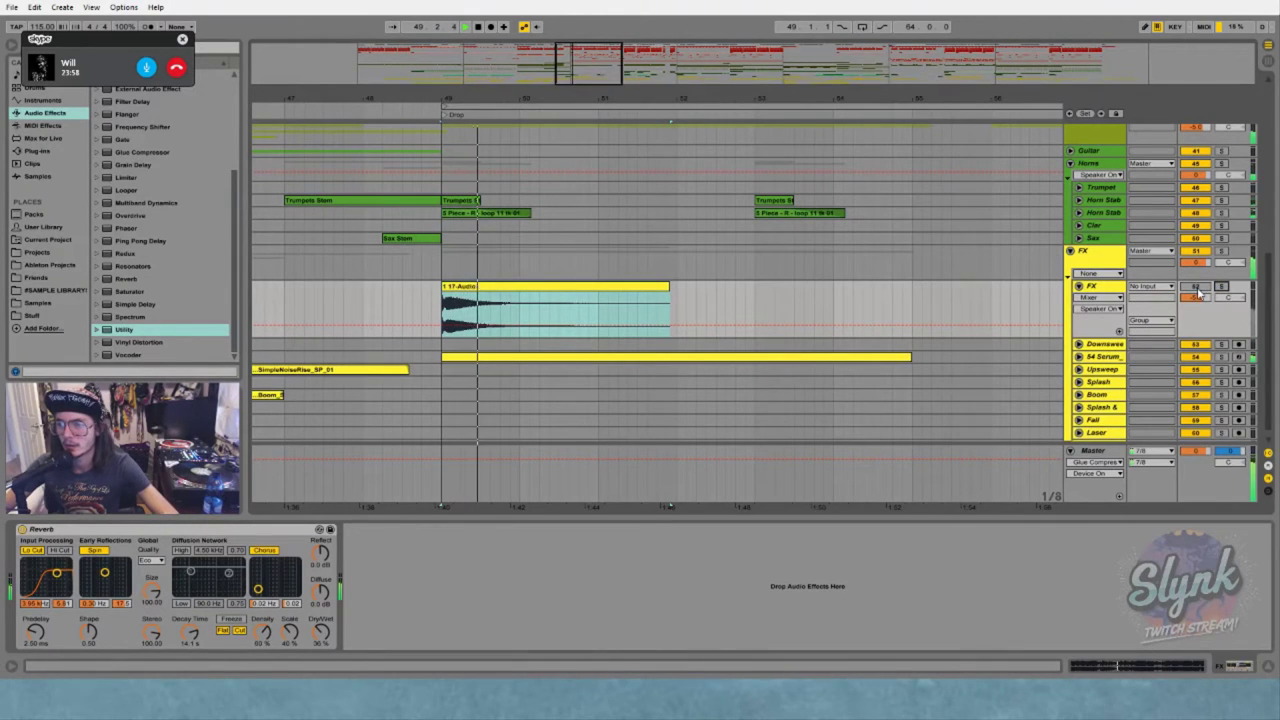
{"action": "left_click", "coordinate": [1198, 289]}
{"action": "key", "text": "space"}
{"action": "key", "text": "space"}
{"action": "key", "text": "space"}
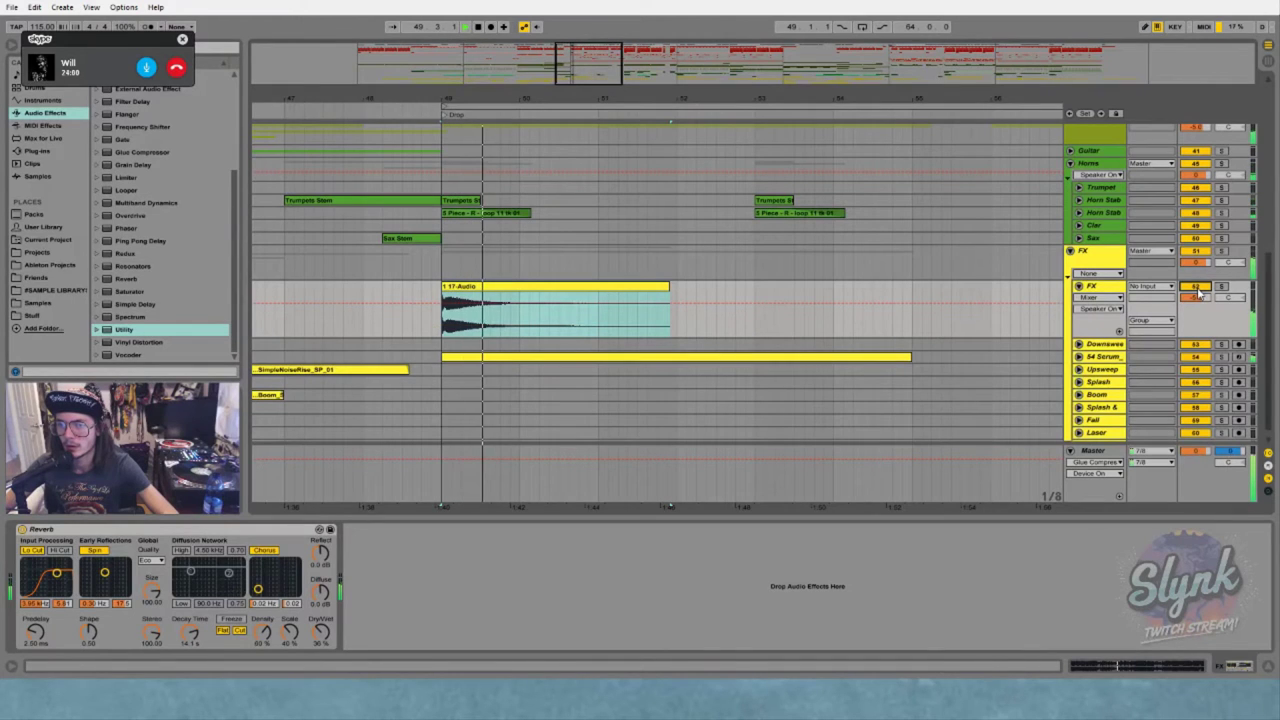
{"action": "left_click", "coordinate": [1198, 289]}
{"action": "key", "text": "space"}
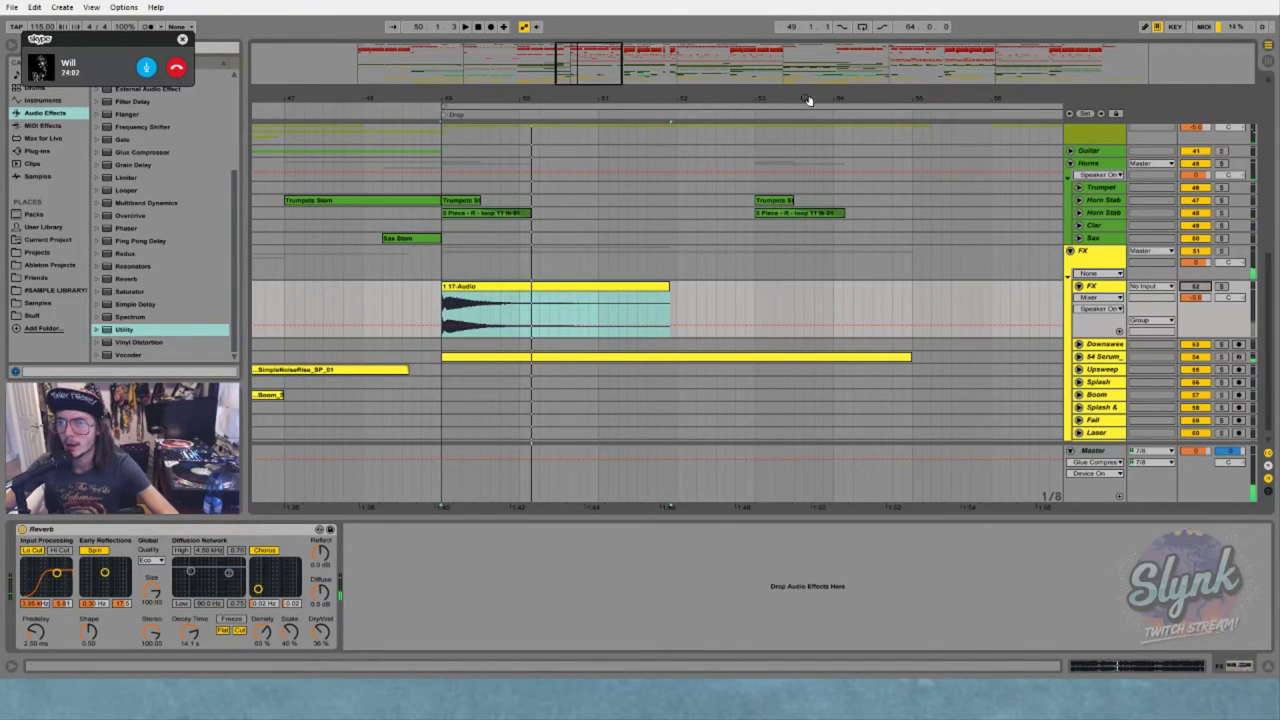
Audition the FX track's last 17-Audio clip from 106.1.1, both in solo and with the full mix
{"action": "left_click_drag", "start_coordinate": [809, 100], "coordinate": [809, 20]}
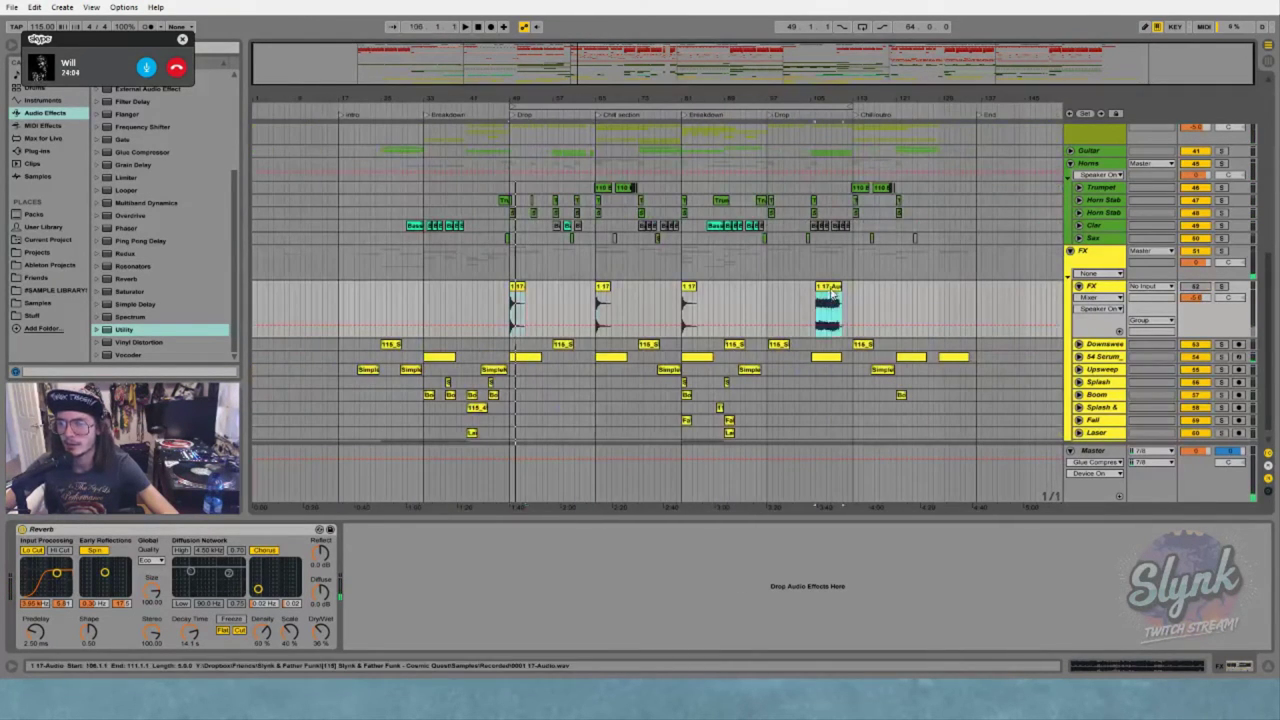
{"action": "left_click", "coordinate": [828, 300]}
{"action": "key", "text": "space"}
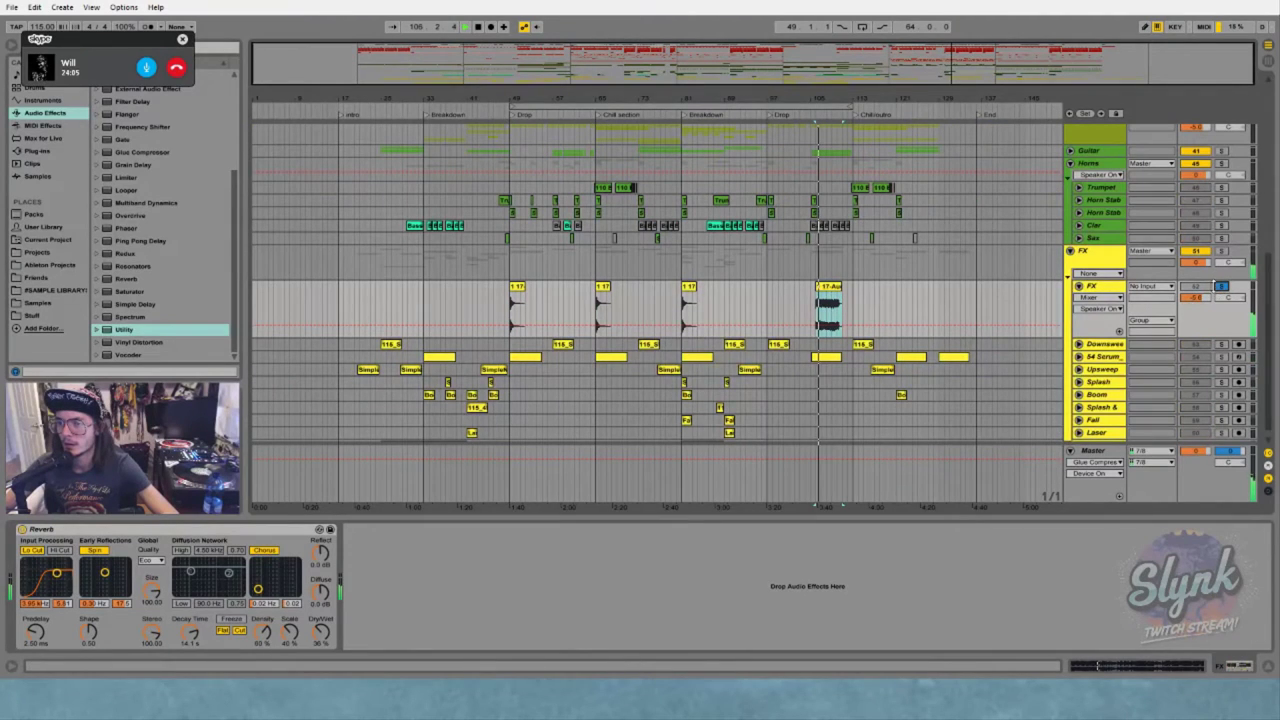
{"action": "scroll", "coordinate": [1022, 314], "scroll_direction": "up", "scroll_amount": 10}
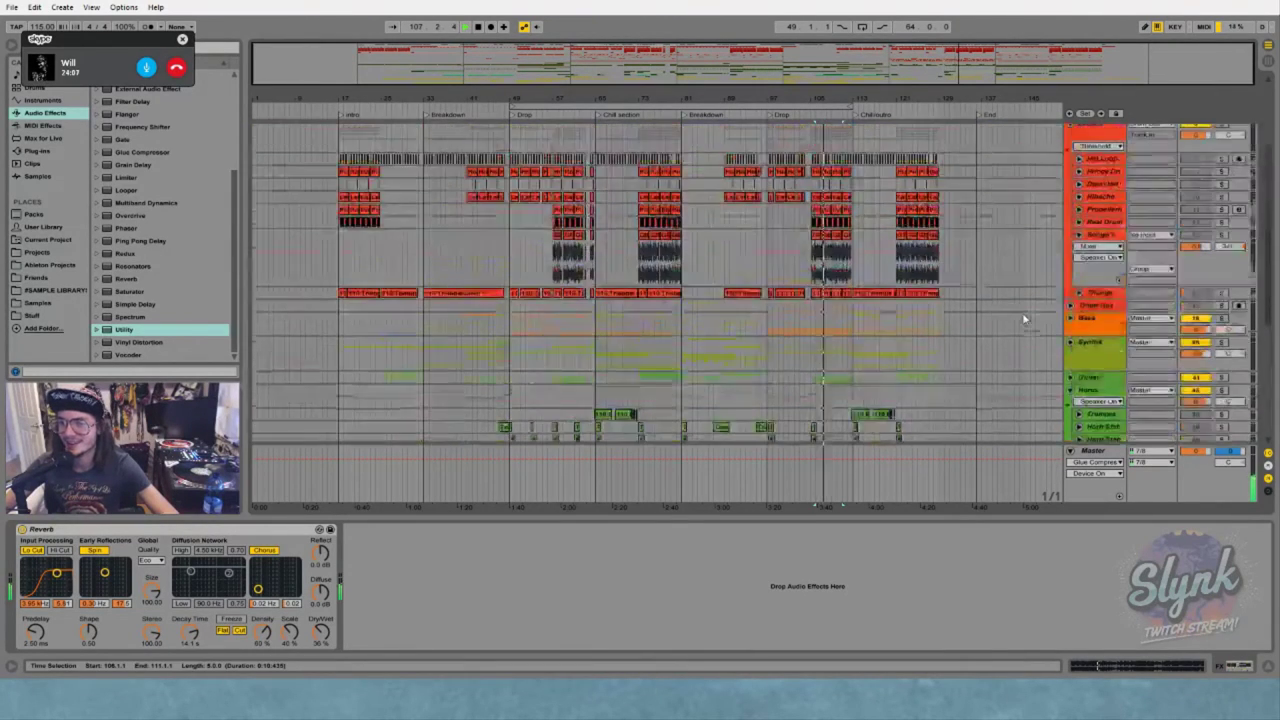
{"action": "scroll", "coordinate": [1022, 318], "scroll_direction": "down", "scroll_amount": 10}
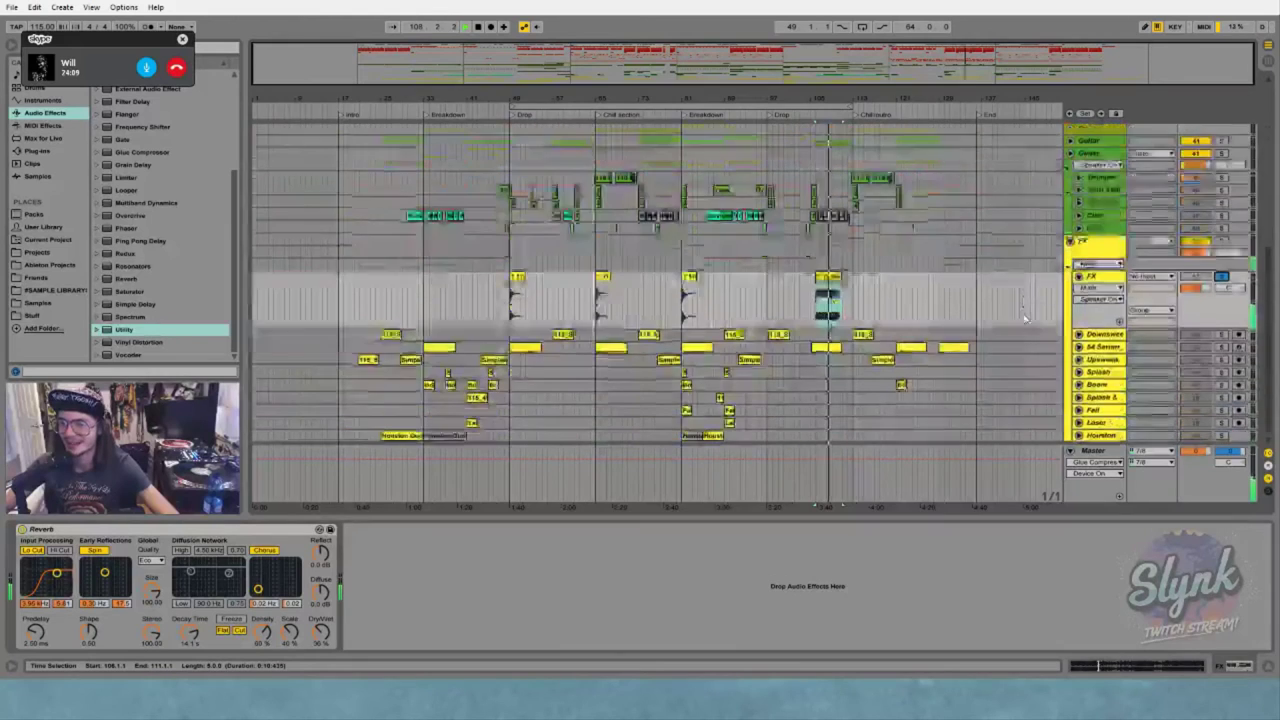
{"action": "left_click", "coordinate": [1221, 277]}
{"action": "left_click", "coordinate": [1221, 277]}
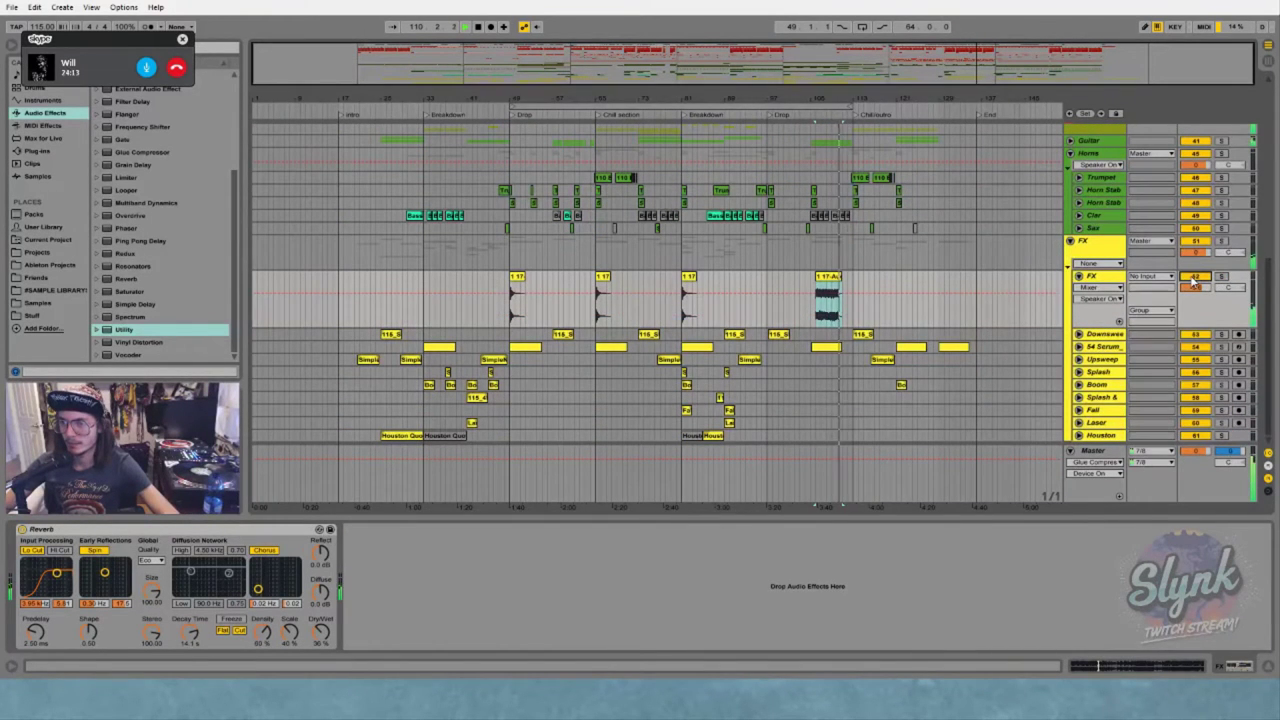
Delete the FX track holding the 17-Audio clips from the FX group
{"action": "left_click", "coordinate": [1195, 277]}
{"action": "left_click", "coordinate": [1108, 276]}
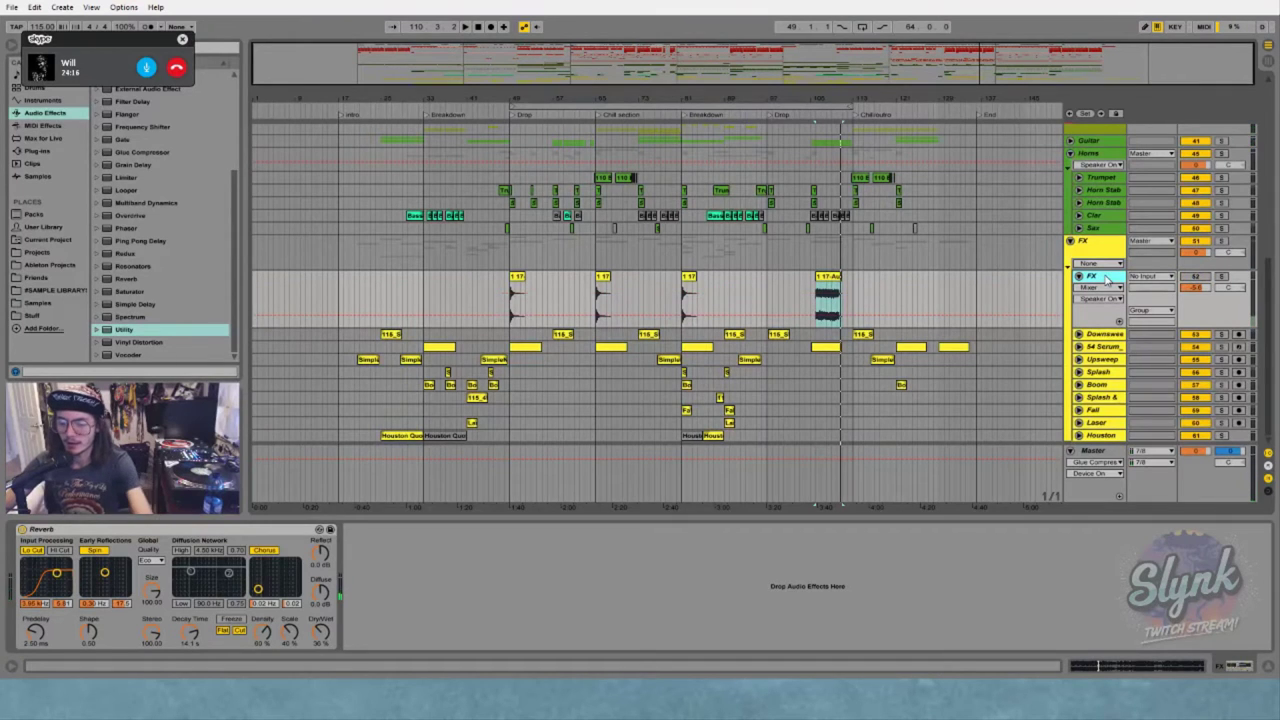
{"action": "key", "text": "Delete"}
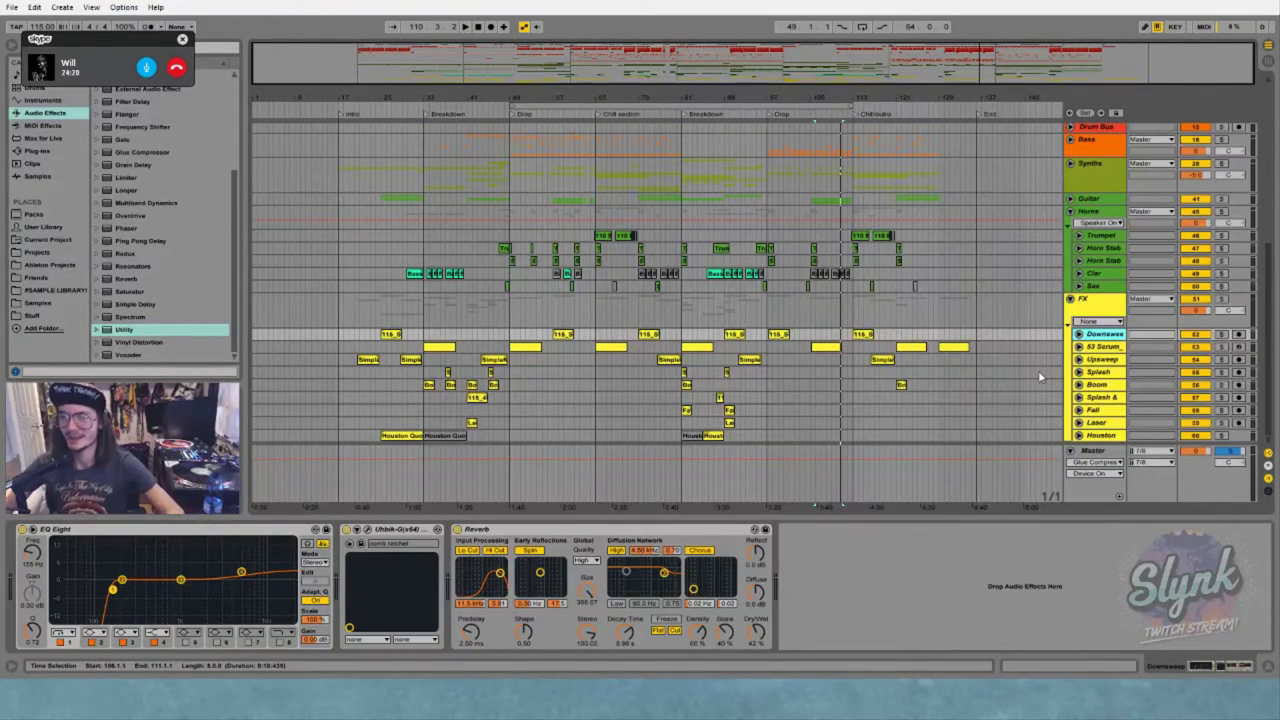
Fold the Bongo's track in the Breaks group and look over the remaining tracks of the arrangement
{"action": "scroll", "coordinate": [1028, 295], "scroll_direction": "up", "scroll_amount": 10}
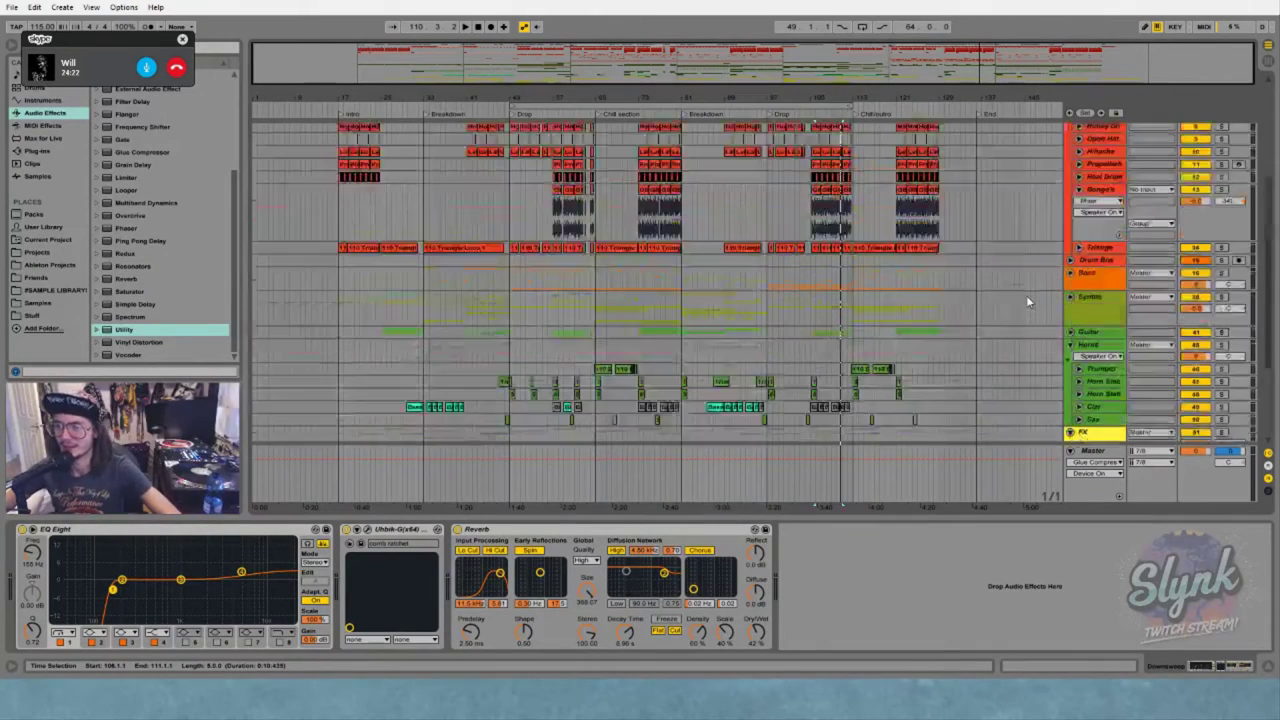
{"action": "left_click", "coordinate": [1078, 324]}
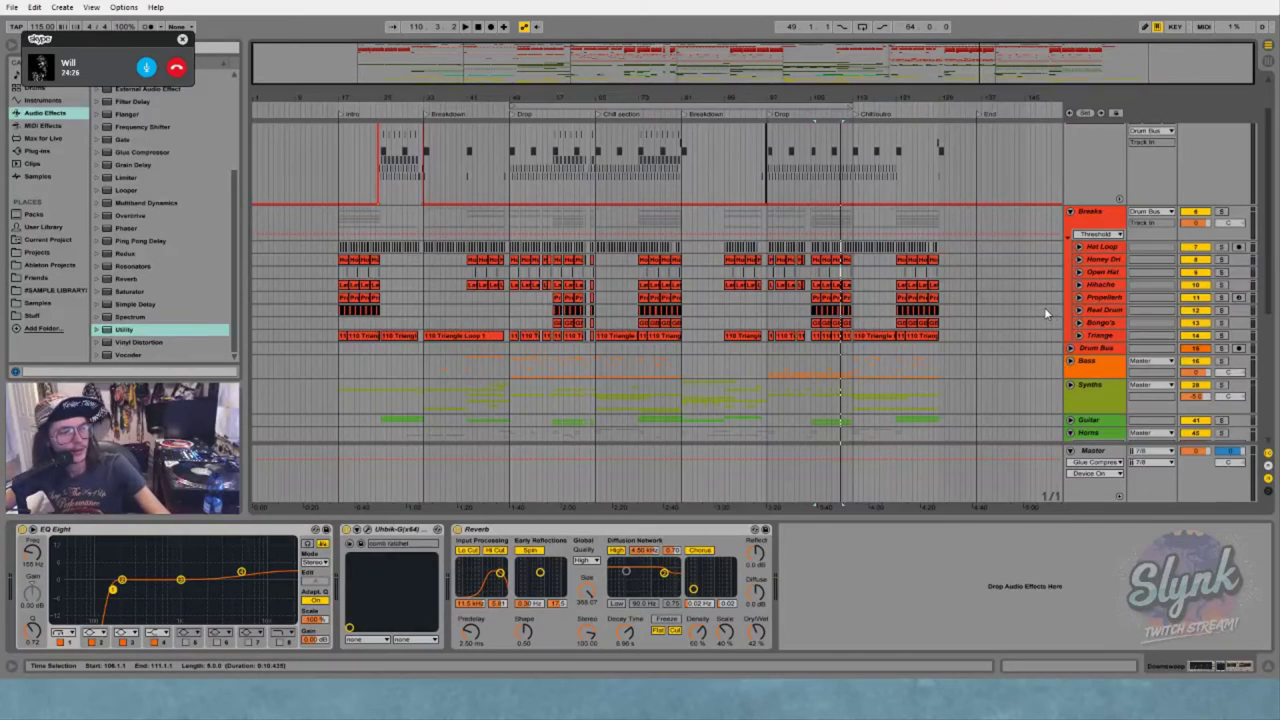
{"action": "scroll", "coordinate": [1044, 307], "scroll_direction": "up", "scroll_amount": 3}
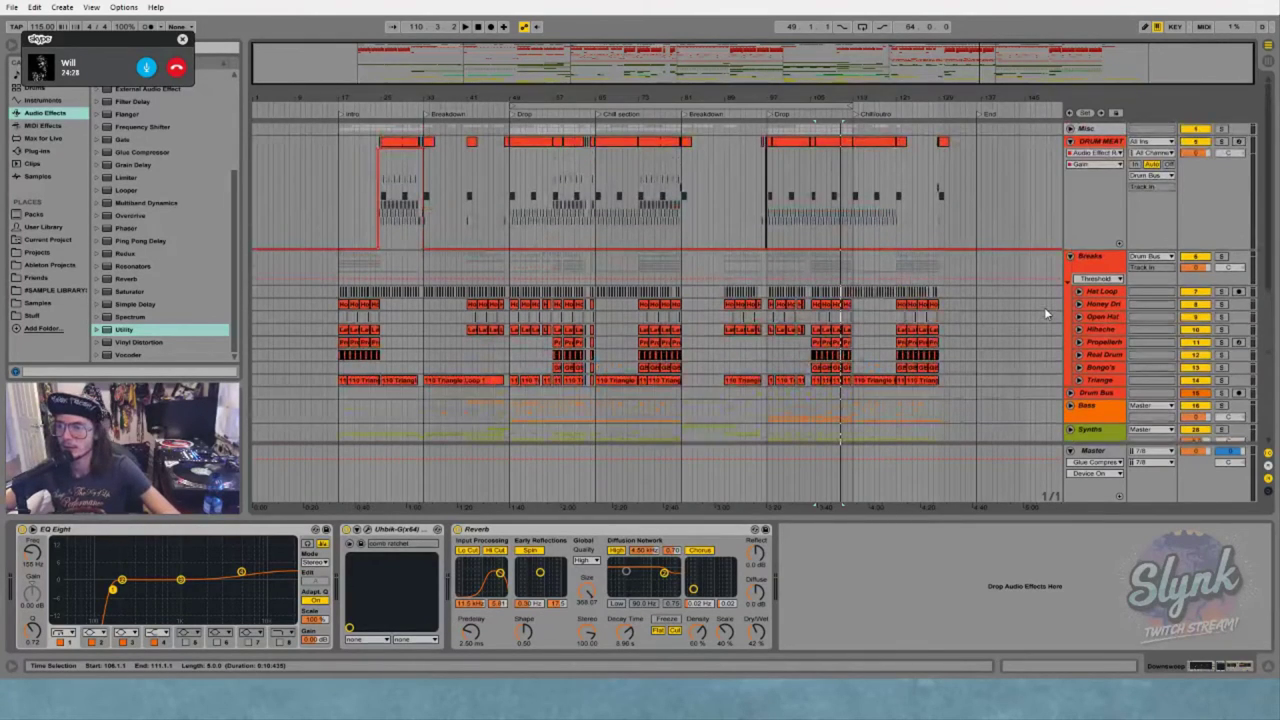
{"action": "scroll", "coordinate": [1044, 307], "scroll_direction": "down", "scroll_amount": 10}
{"action": "scroll", "coordinate": [1041, 316], "scroll_direction": "down", "scroll_amount": 8}
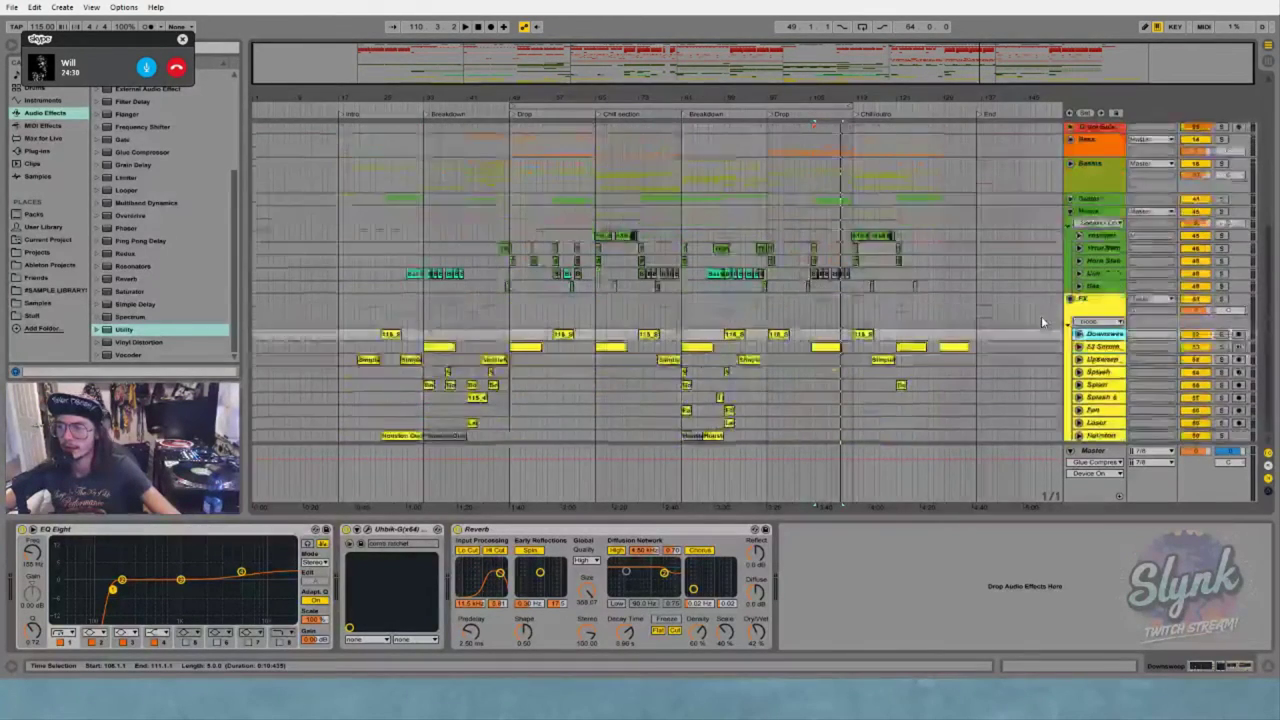
{"action": "scroll", "coordinate": [1040, 317], "scroll_direction": "up", "scroll_amount": 10}
{"action": "scroll", "coordinate": [1038, 322], "scroll_direction": "down", "scroll_amount": 10}
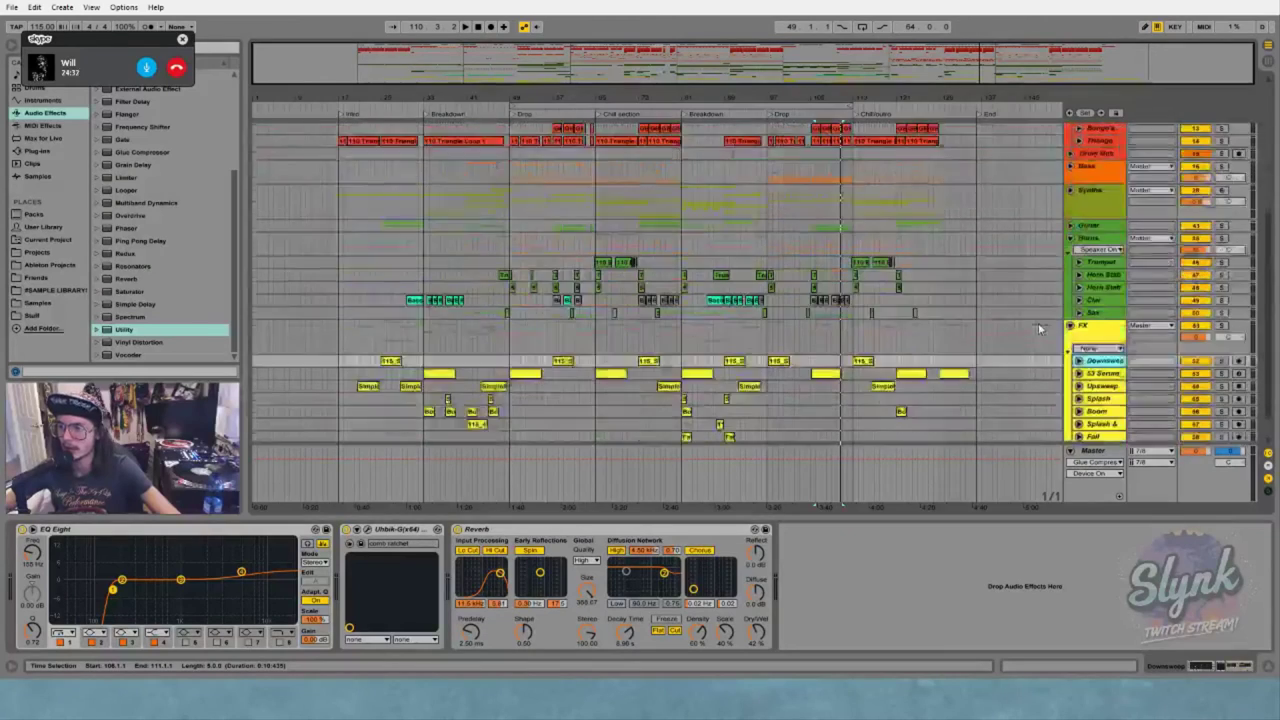
Collapse the FX group and expand the Bass group to examine its tracks down to SUB
{"action": "left_click", "coordinate": [1071, 299]}
{"action": "scroll", "coordinate": [1078, 290], "scroll_direction": "up", "scroll_amount": 8}
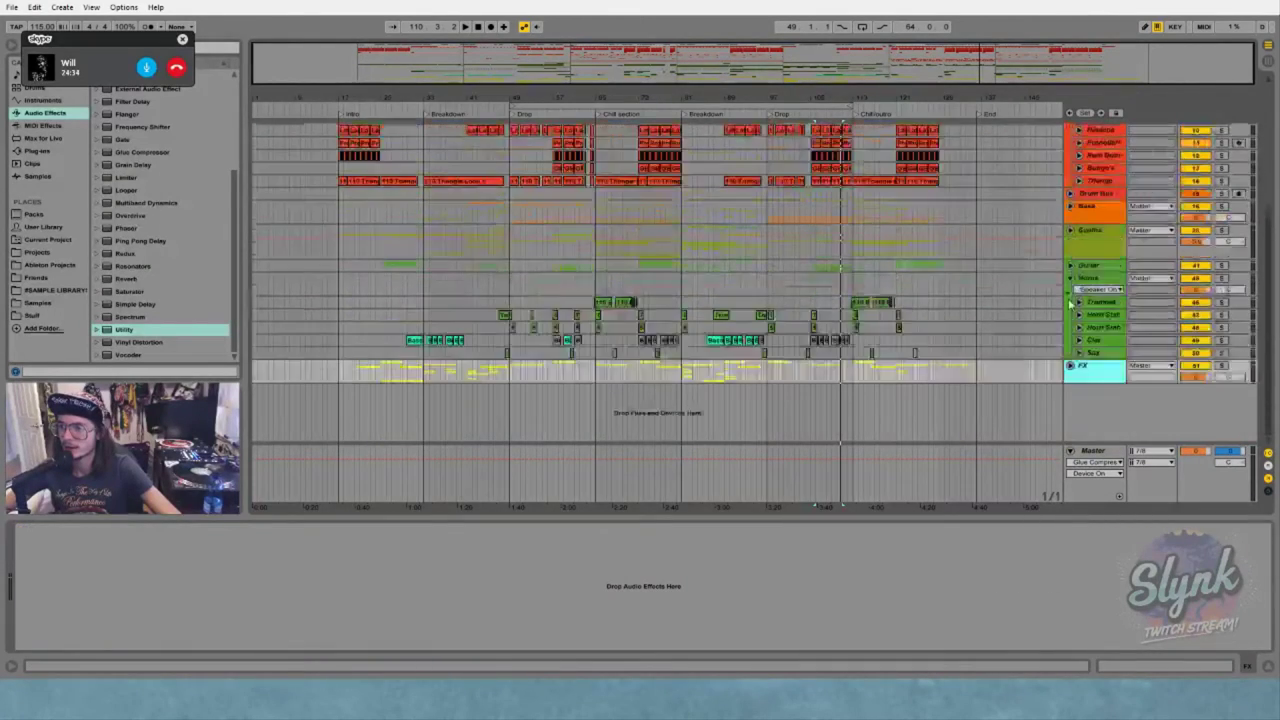
{"action": "left_click", "coordinate": [1071, 260]}
{"action": "scroll", "coordinate": [1090, 360], "scroll_direction": "down", "scroll_amount": 3}
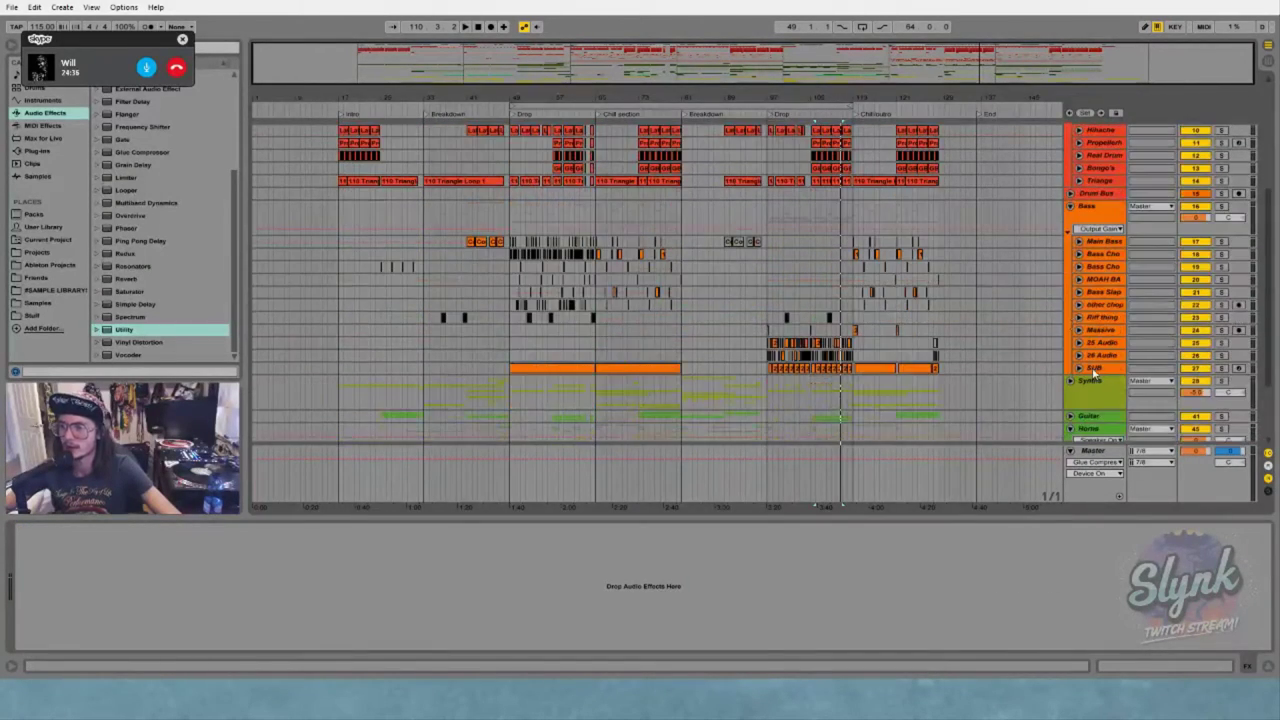
{"action": "scroll", "coordinate": [1060, 351], "scroll_direction": "up", "scroll_amount": 5}
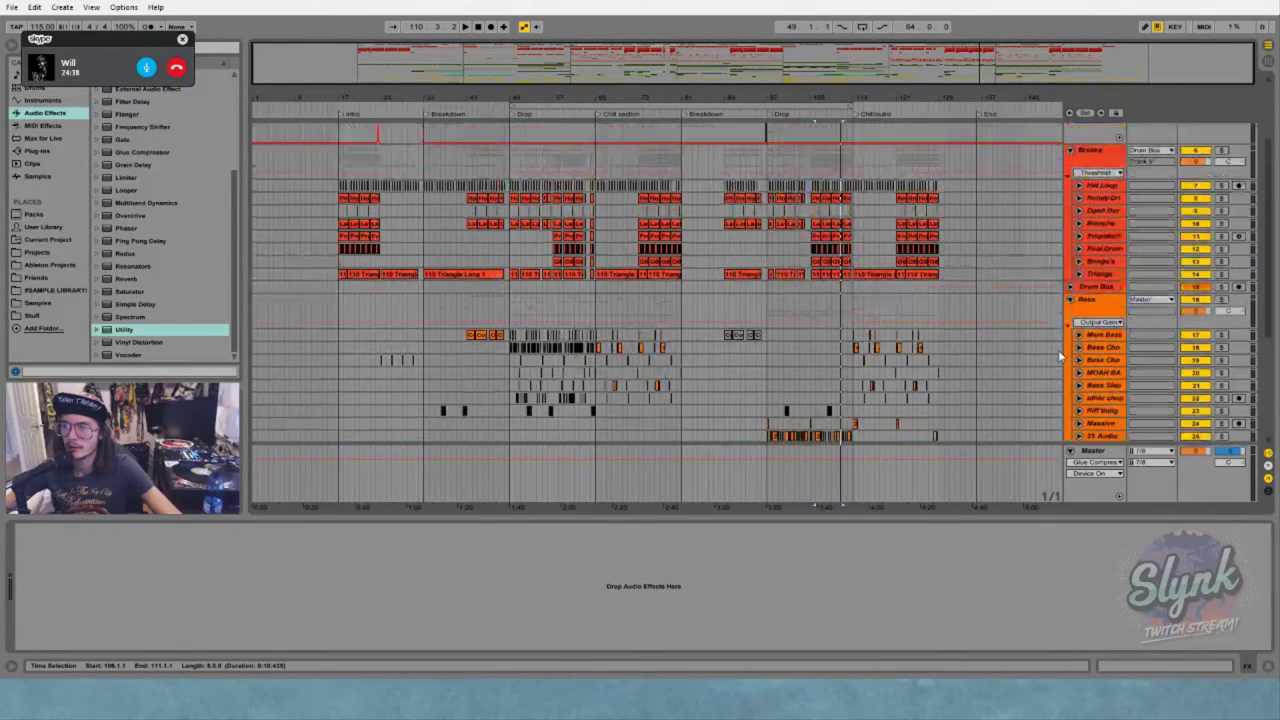
{"action": "scroll", "coordinate": [1060, 355], "scroll_direction": "down", "scroll_amount": 4}
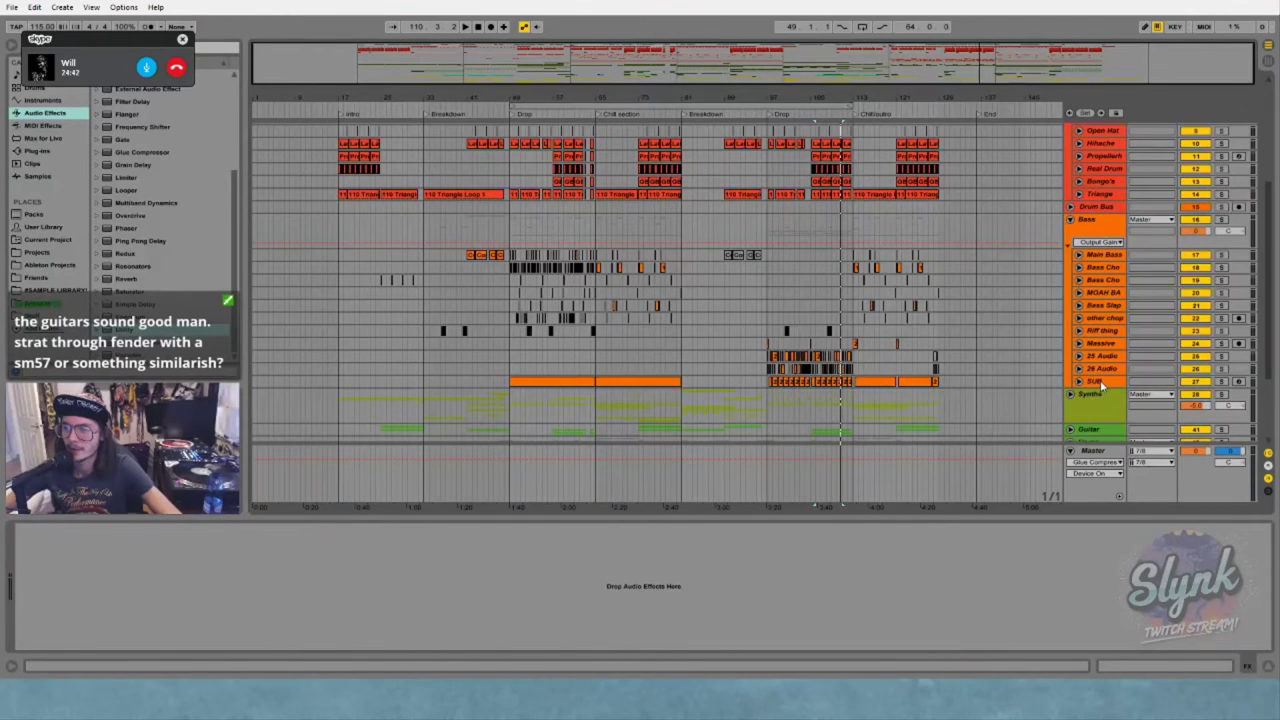
Move the SUB track out of the Bass group to directly below the Triangle track and unfold it
{"action": "left_click", "coordinate": [1097, 381]}
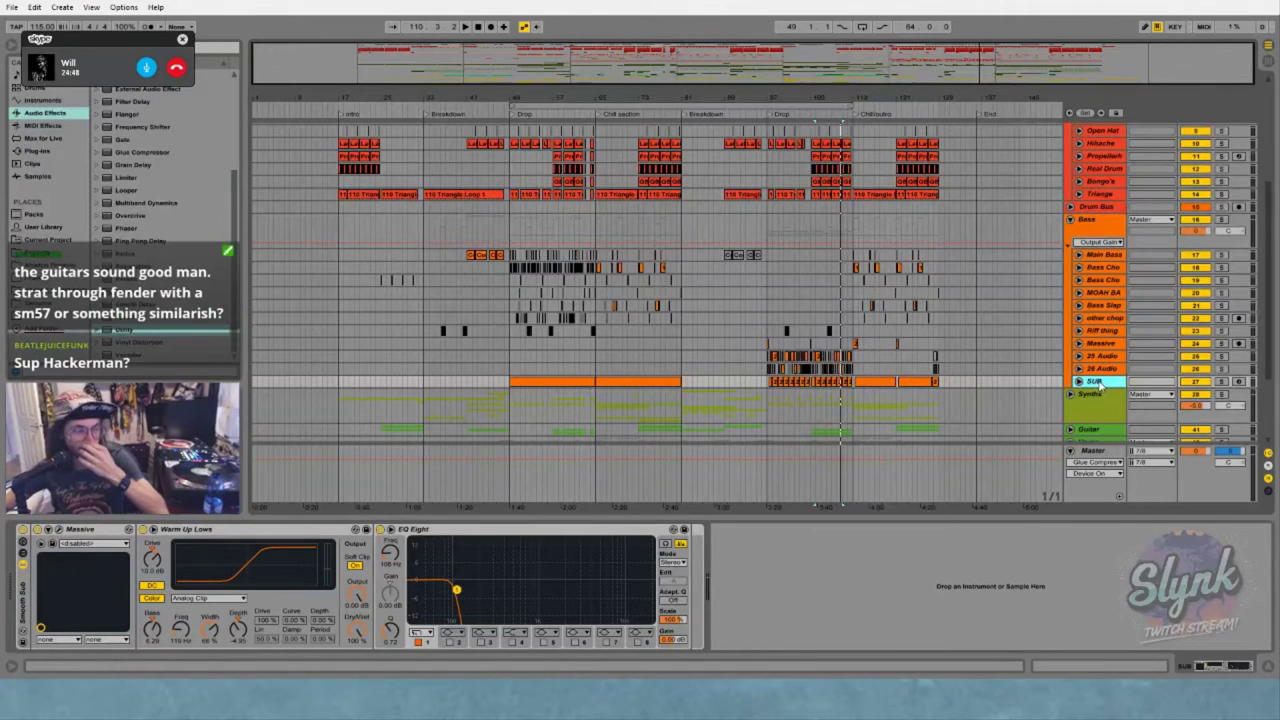
{"action": "left_click", "coordinate": [1097, 383]}
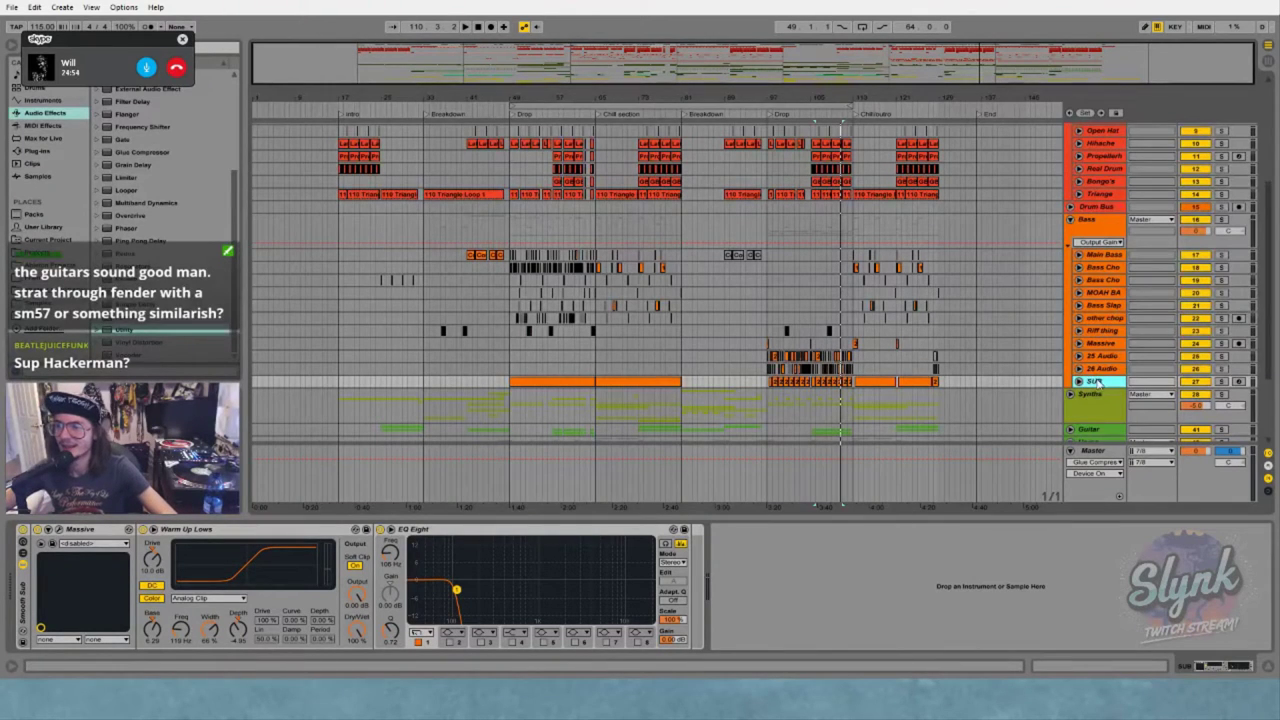
{"action": "left_click_drag", "start_coordinate": [1097, 383], "coordinate": [1093, 204]}
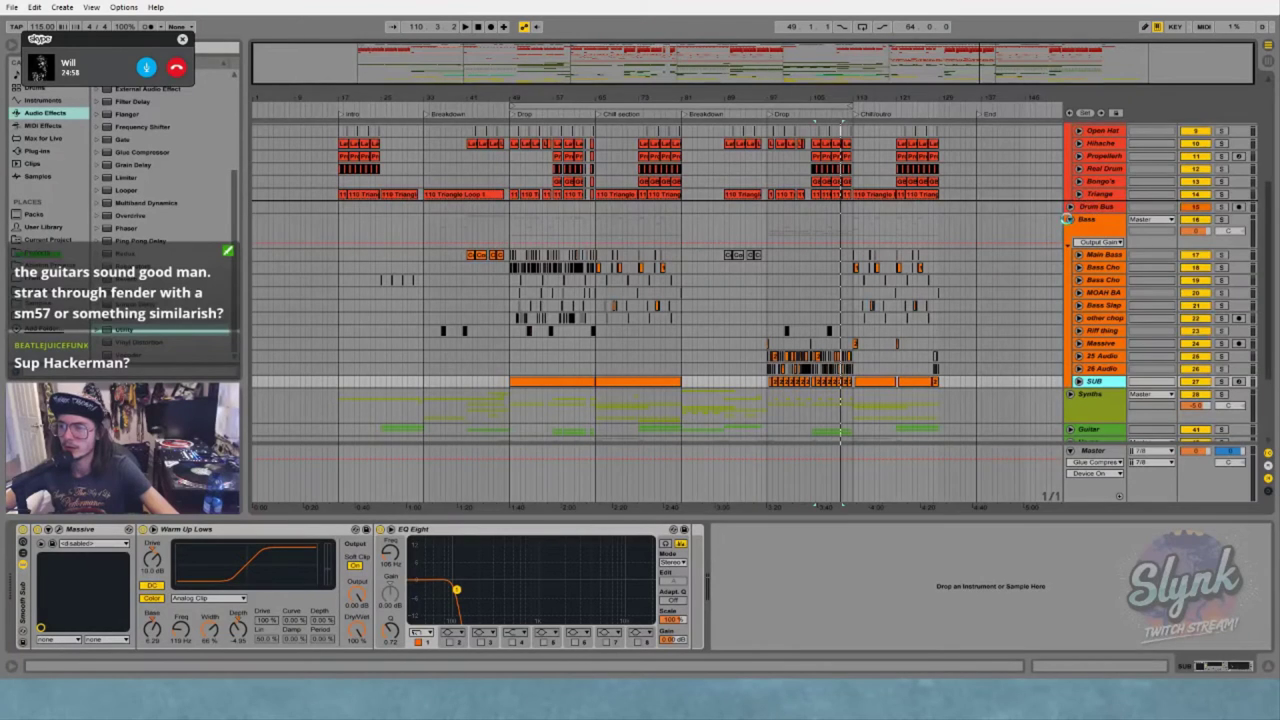
{"action": "left_click", "coordinate": [1079, 207]}
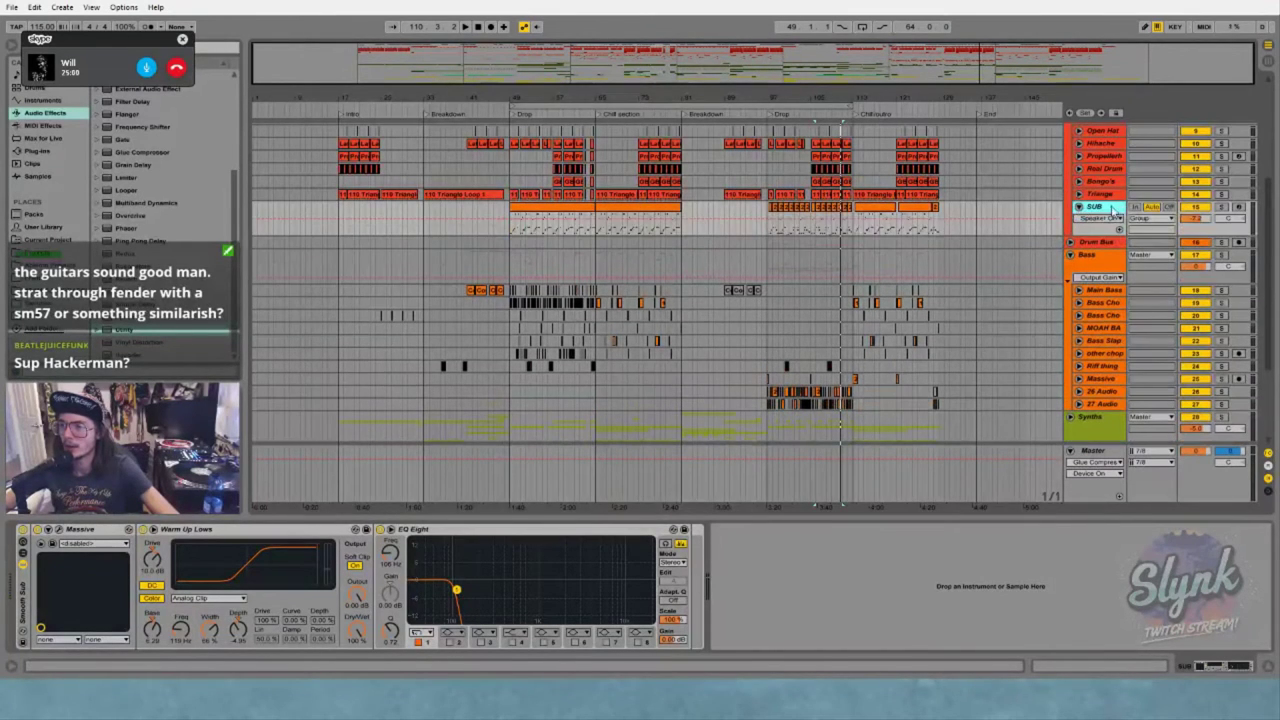
{"action": "left_click_drag", "start_coordinate": [1111, 207], "coordinate": [1094, 236]}
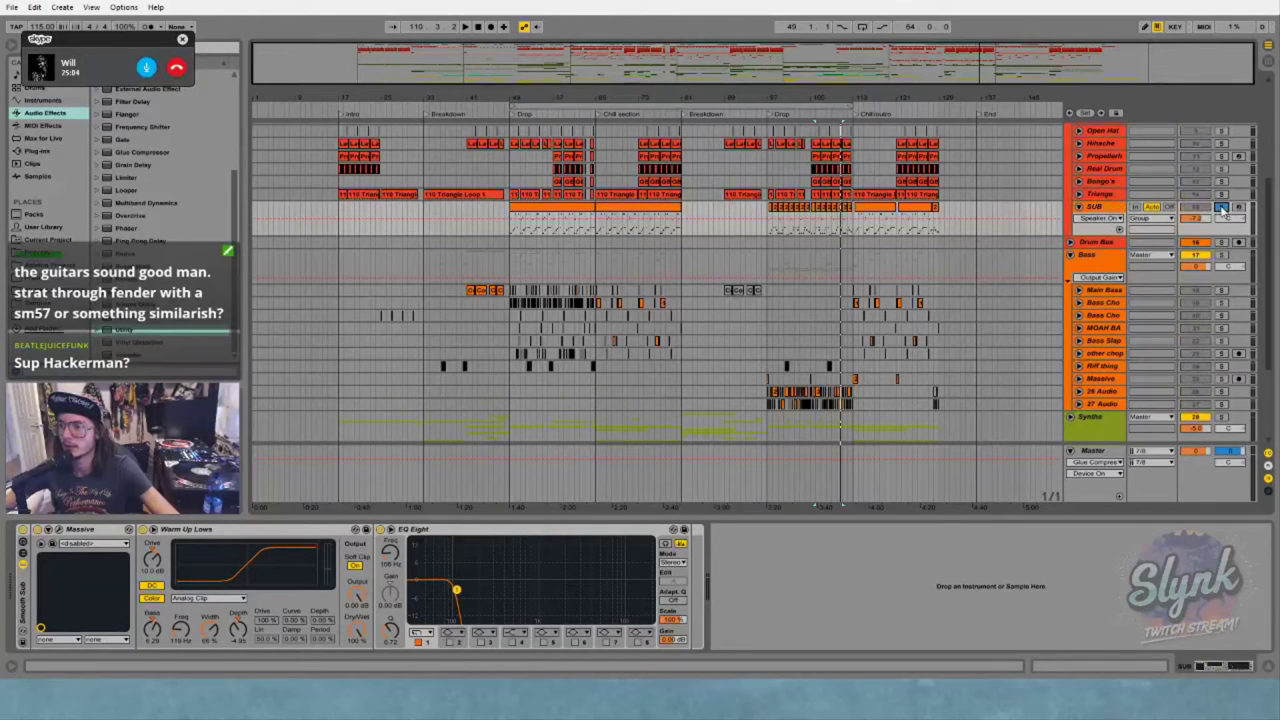
Audition SUB in solo from 49.1.1 to 65.1.1 and move it out of the Breaks group to stand above Drum Bus, routed to Master
{"action": "left_click_drag", "start_coordinate": [512, 224], "coordinate": [595, 226]}
{"action": "key", "text": "space"}
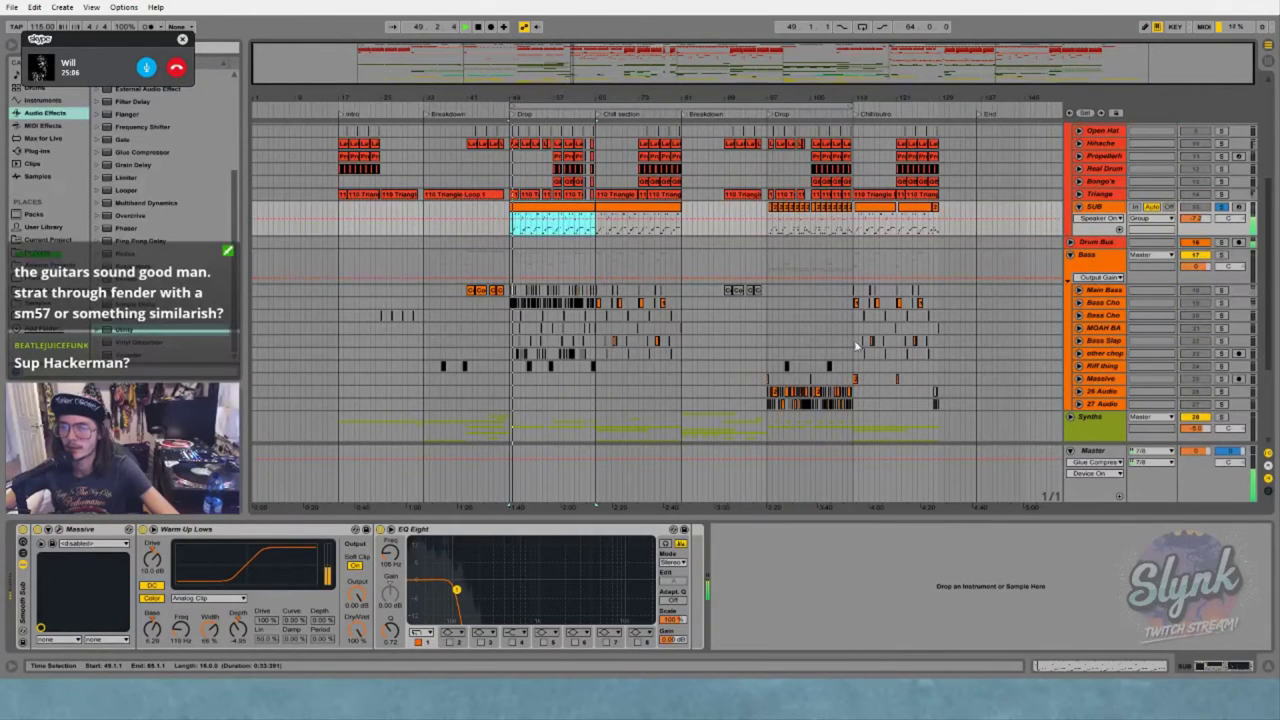
{"action": "left_click_drag", "start_coordinate": [1100, 207], "coordinate": [1088, 242]}
{"action": "scroll", "coordinate": [1090, 235], "scroll_direction": "up", "scroll_amount": 3}
{"action": "left_click", "coordinate": [1092, 222]}
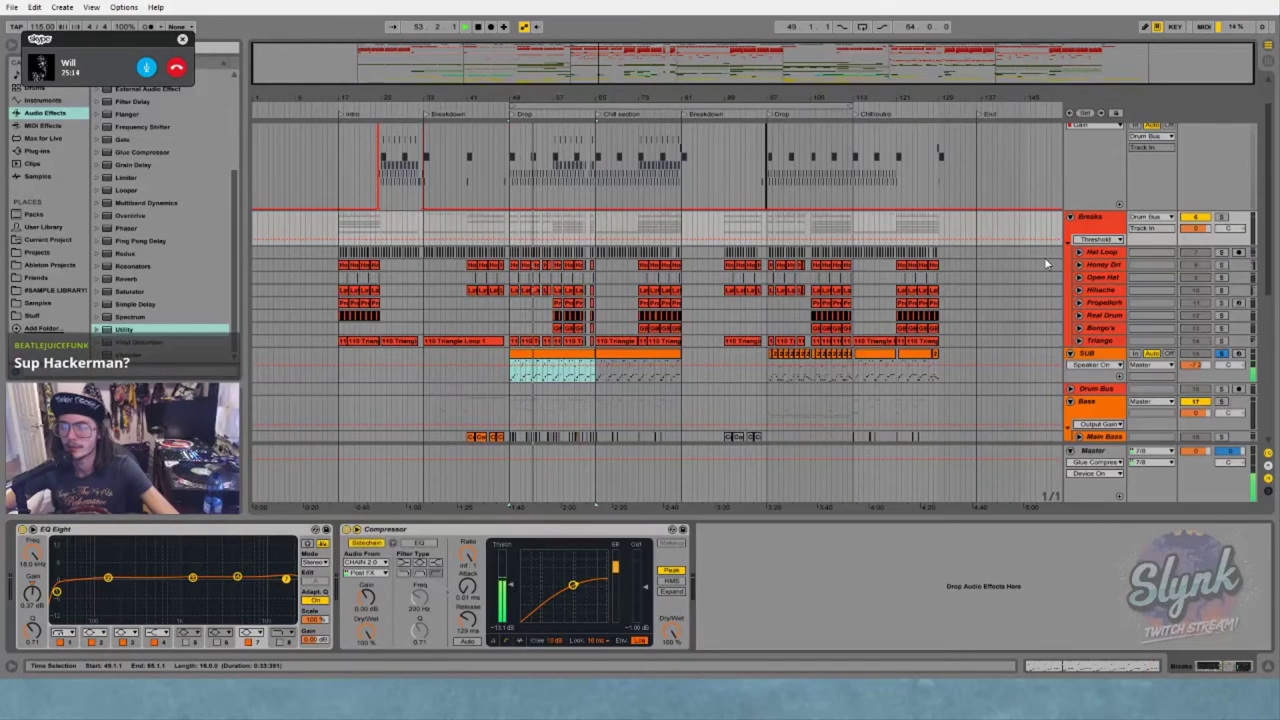
{"action": "scroll", "coordinate": [868, 370], "scroll_direction": "down", "scroll_amount": 10}
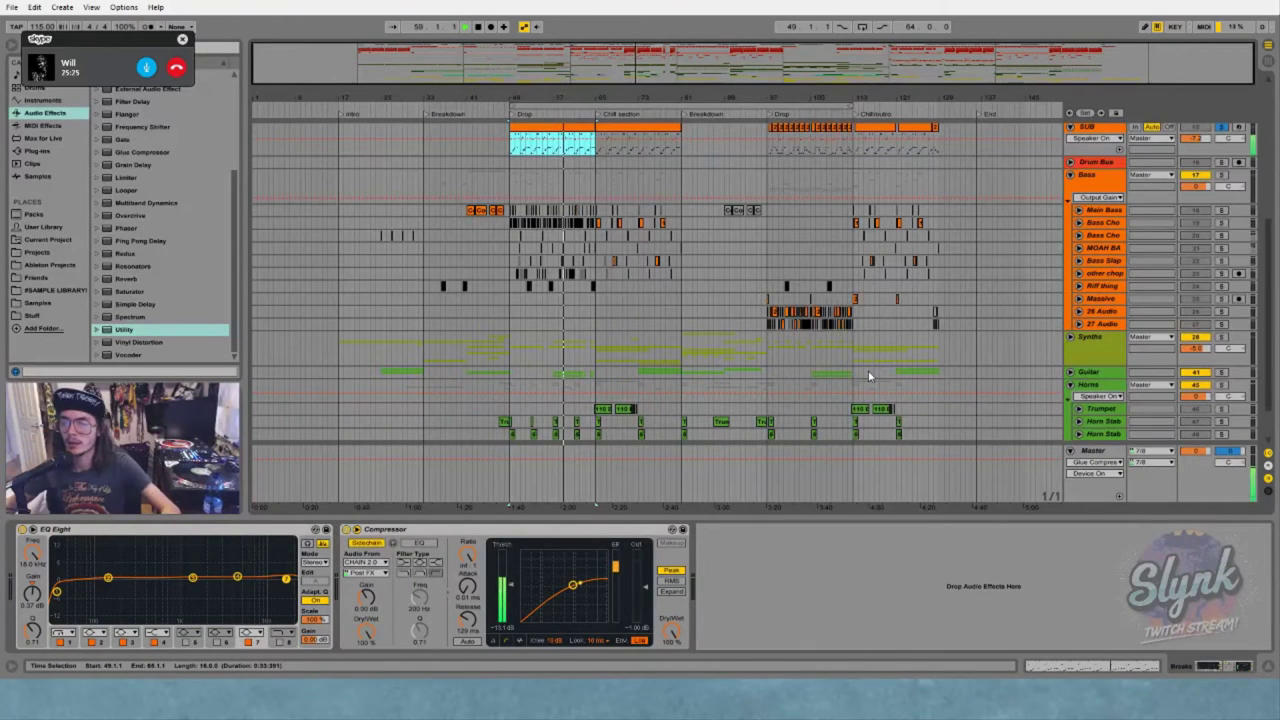
Solo the Bass group in place of SUB and audition it in the second Drop from 97.1.1
{"action": "left_click", "coordinate": [884, 327]}
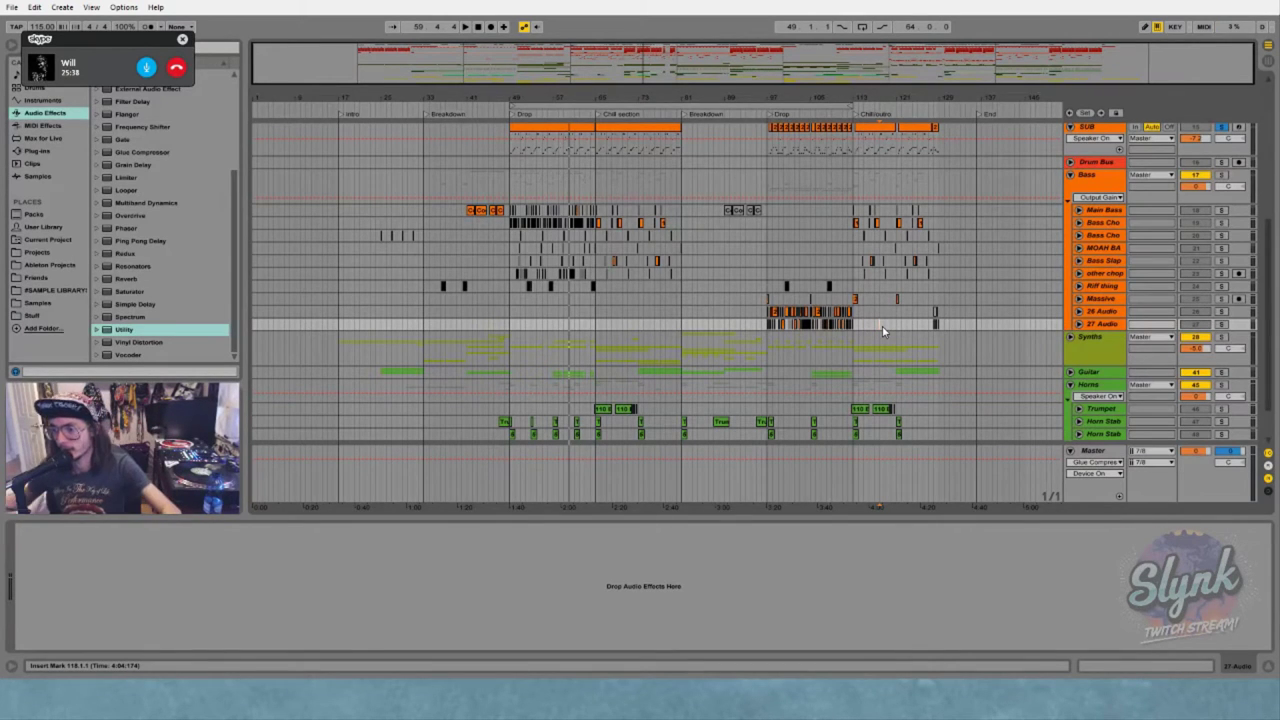
{"action": "left_click", "coordinate": [767, 293]}
{"action": "left_click", "coordinate": [767, 289]}
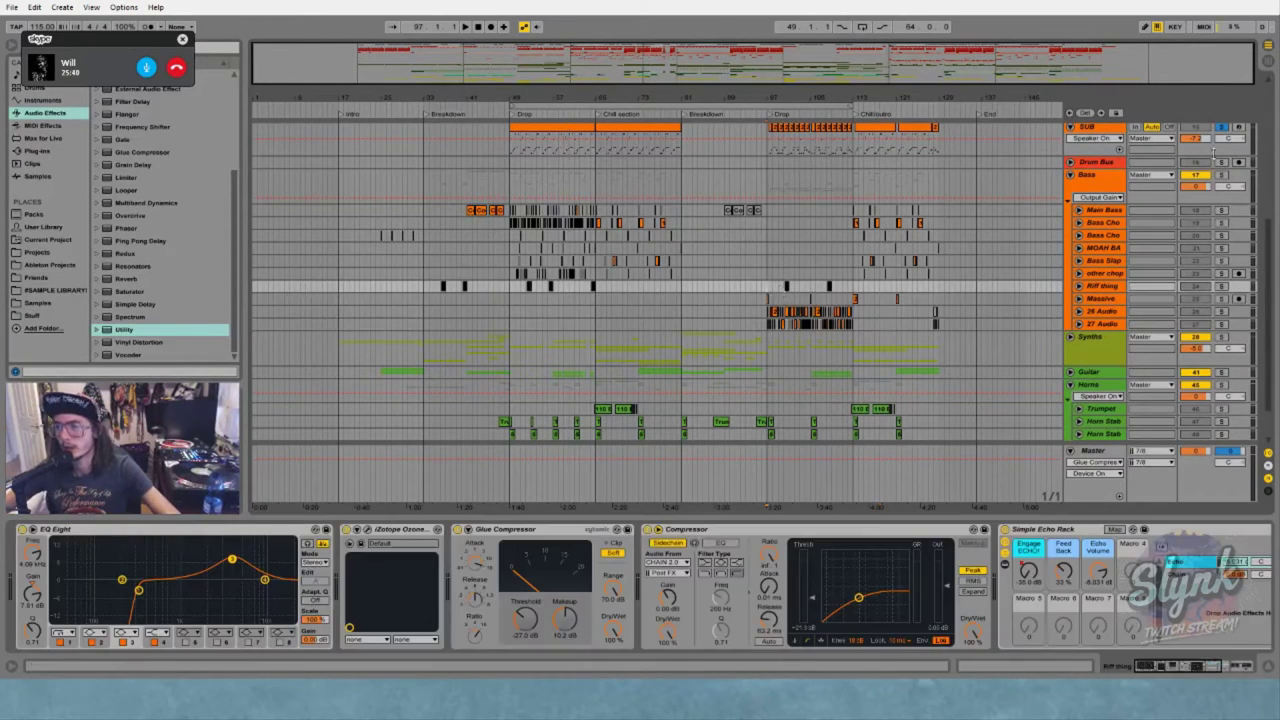
{"action": "key", "text": "space"}
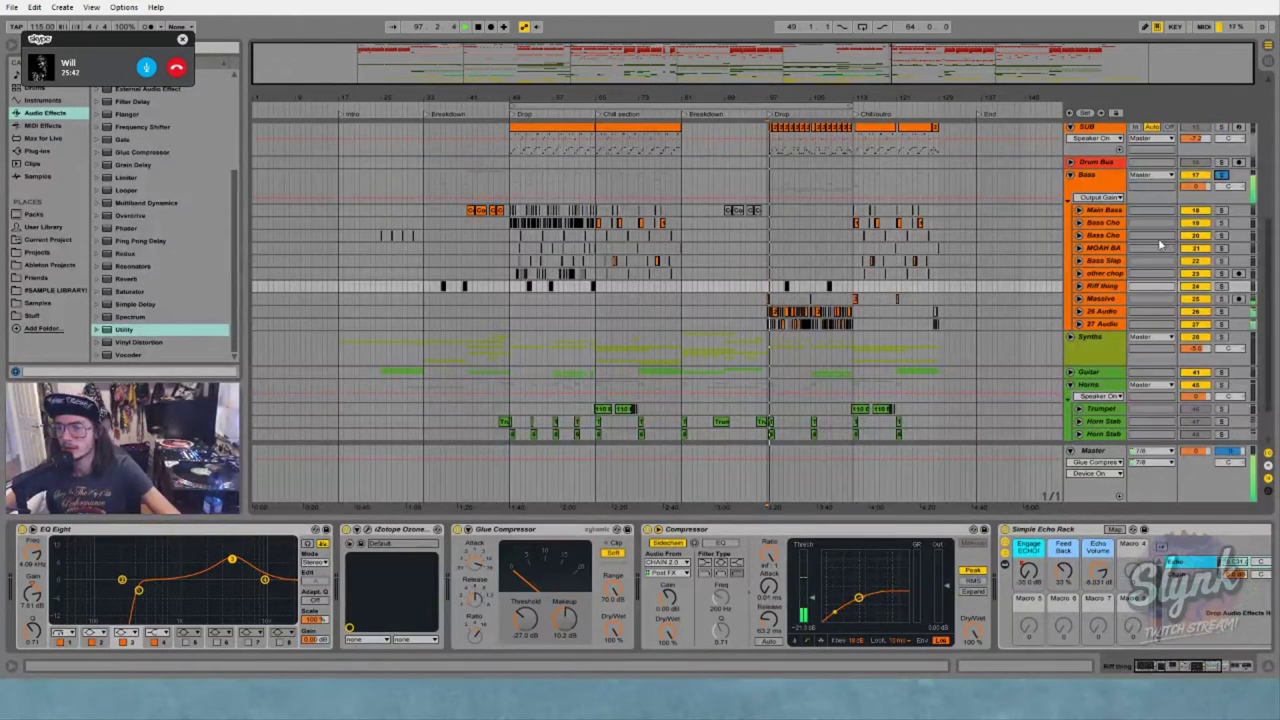
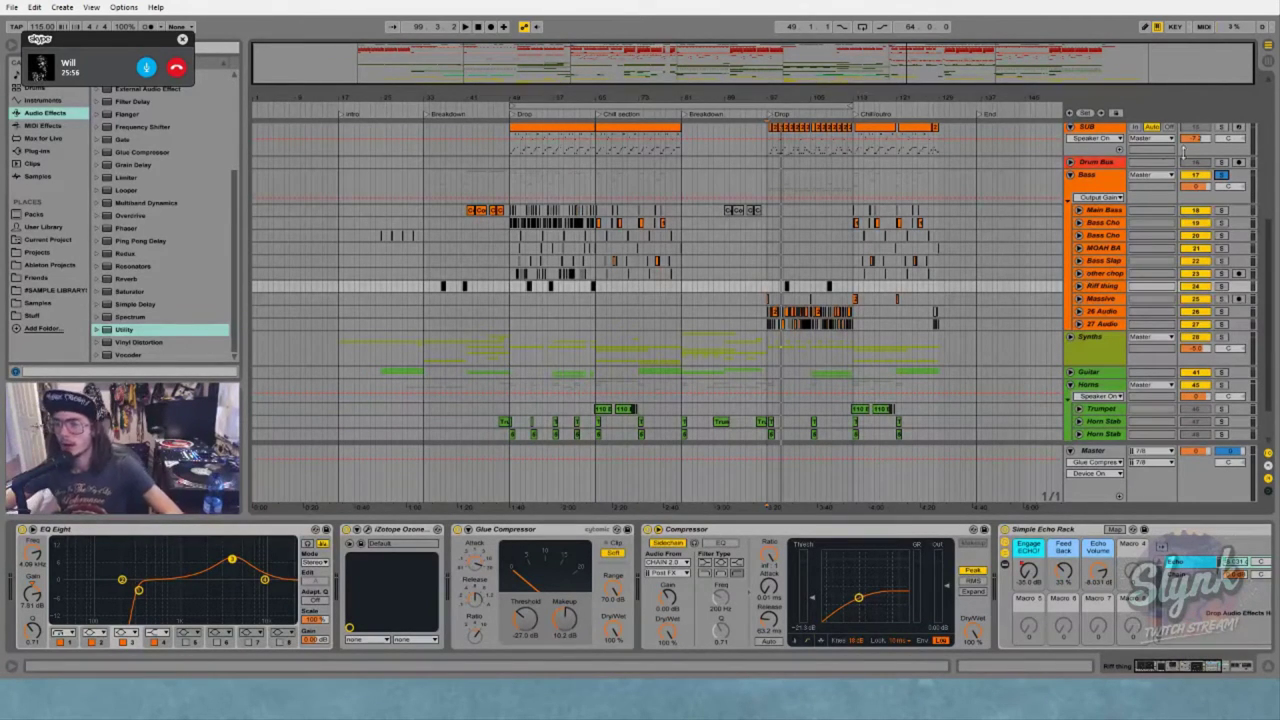
Examine the device chains of the Bass group, the 26-Audio track and the Main Bass track around the second Drop
{"action": "left_click", "coordinate": [1092, 180]}
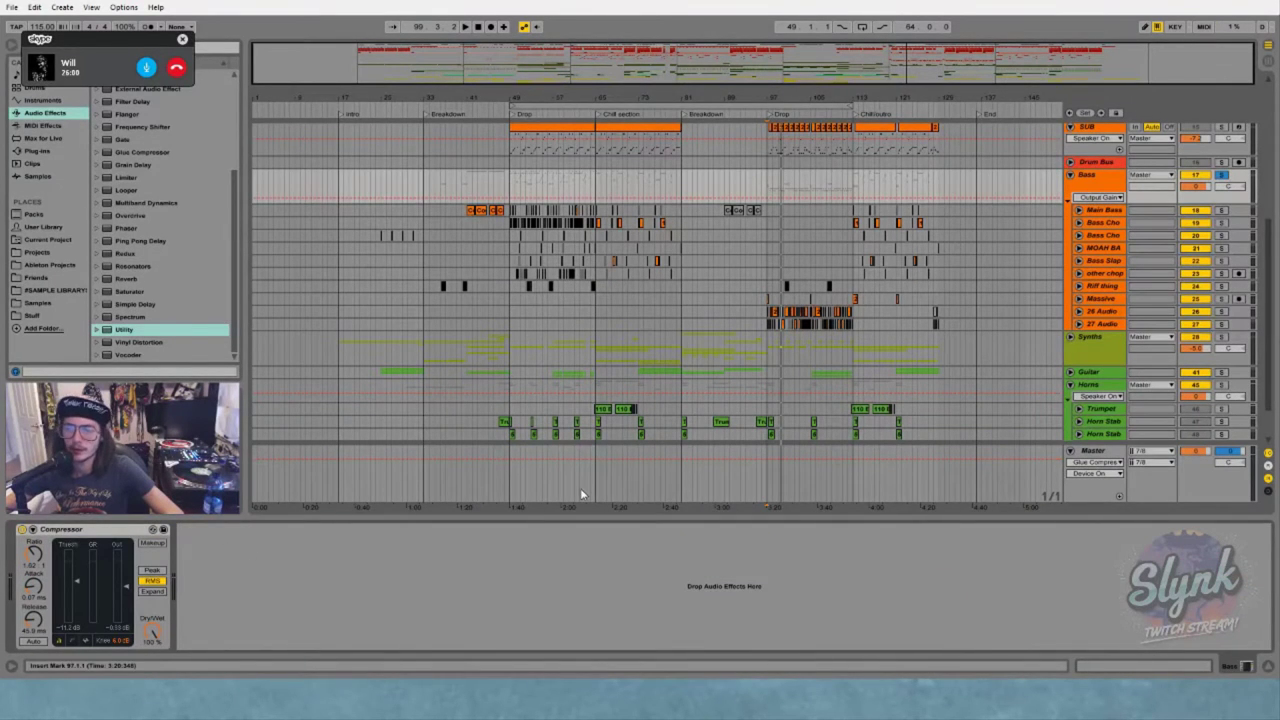
{"action": "left_click", "coordinate": [1102, 311]}
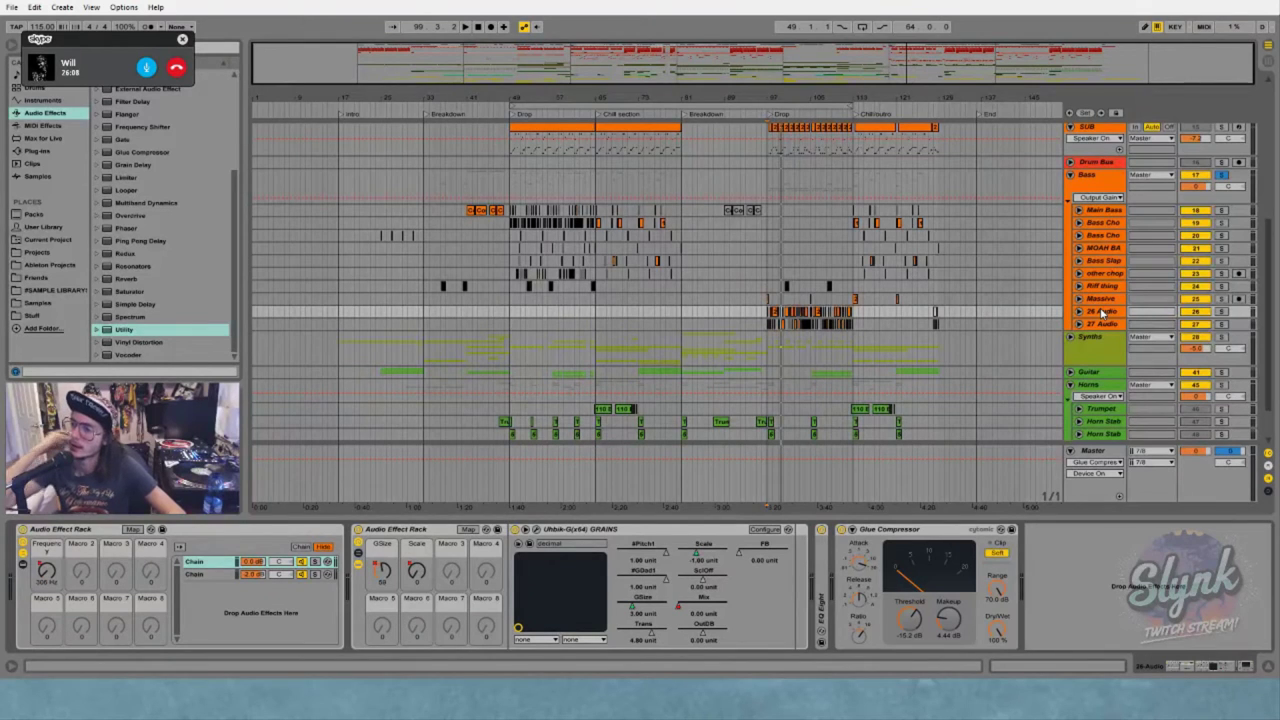
{"action": "scroll", "coordinate": [745, 181], "scroll_direction": "up", "scroll_amount": 3, "text": "ctrl"}
{"action": "left_click_drag", "start_coordinate": [675, 210], "coordinate": [782, 210]}
{"action": "left_click", "coordinate": [738, 159]}
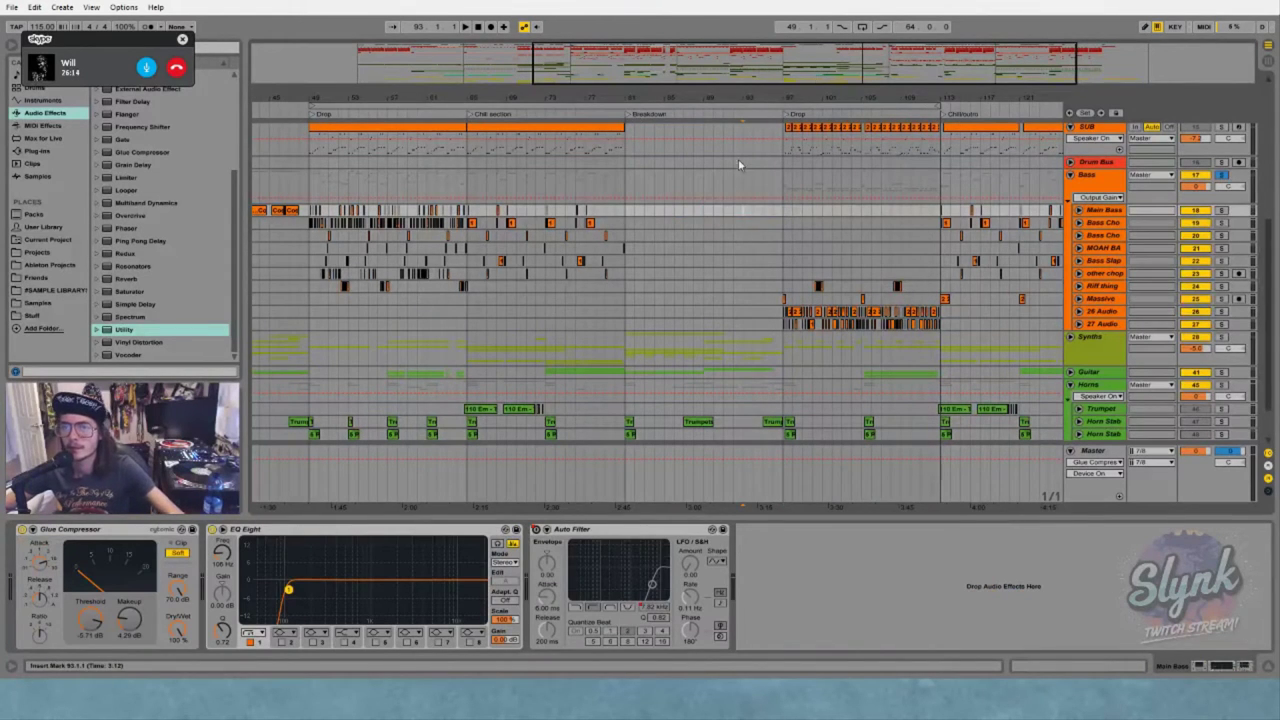
{"action": "scroll", "coordinate": [738, 159], "scroll_direction": "down", "scroll_amount": 2, "text": "ctrl"}
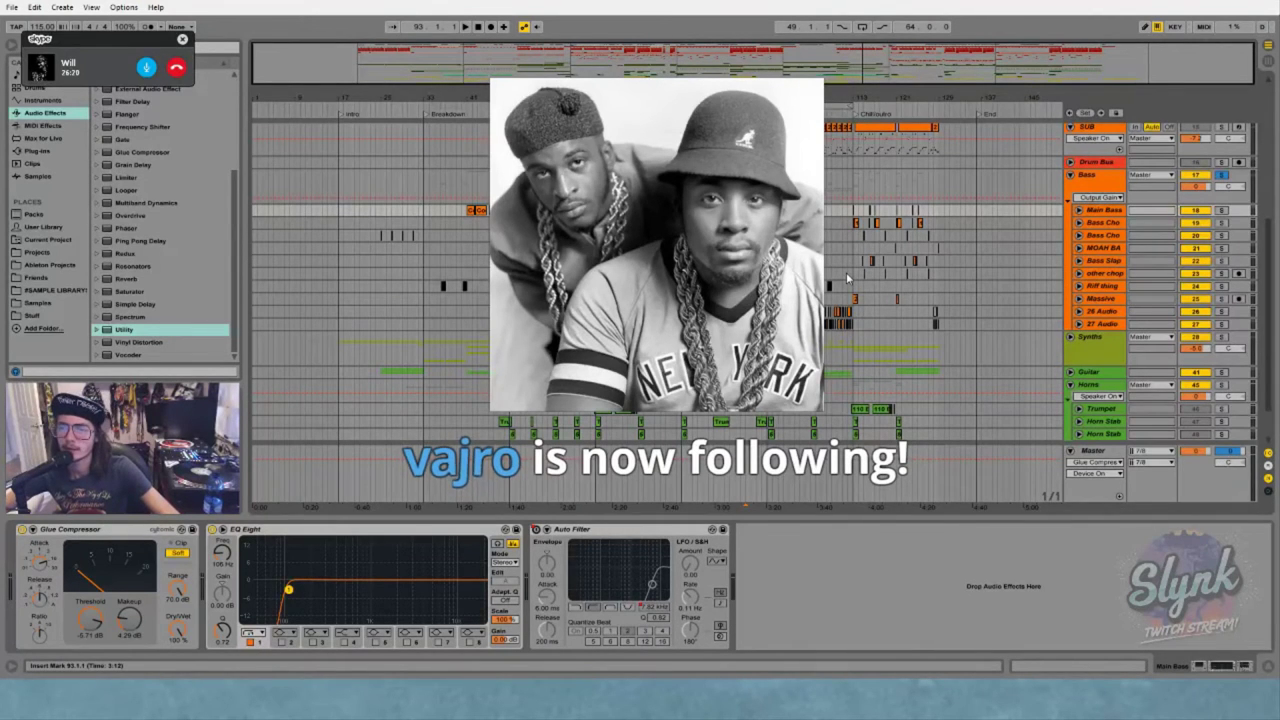
Expand the Synths group and audition its first Syn Chord track in solo from 33.1.1 in the Breakdown
{"action": "scroll", "coordinate": [990, 330], "scroll_direction": "down", "scroll_amount": 2}
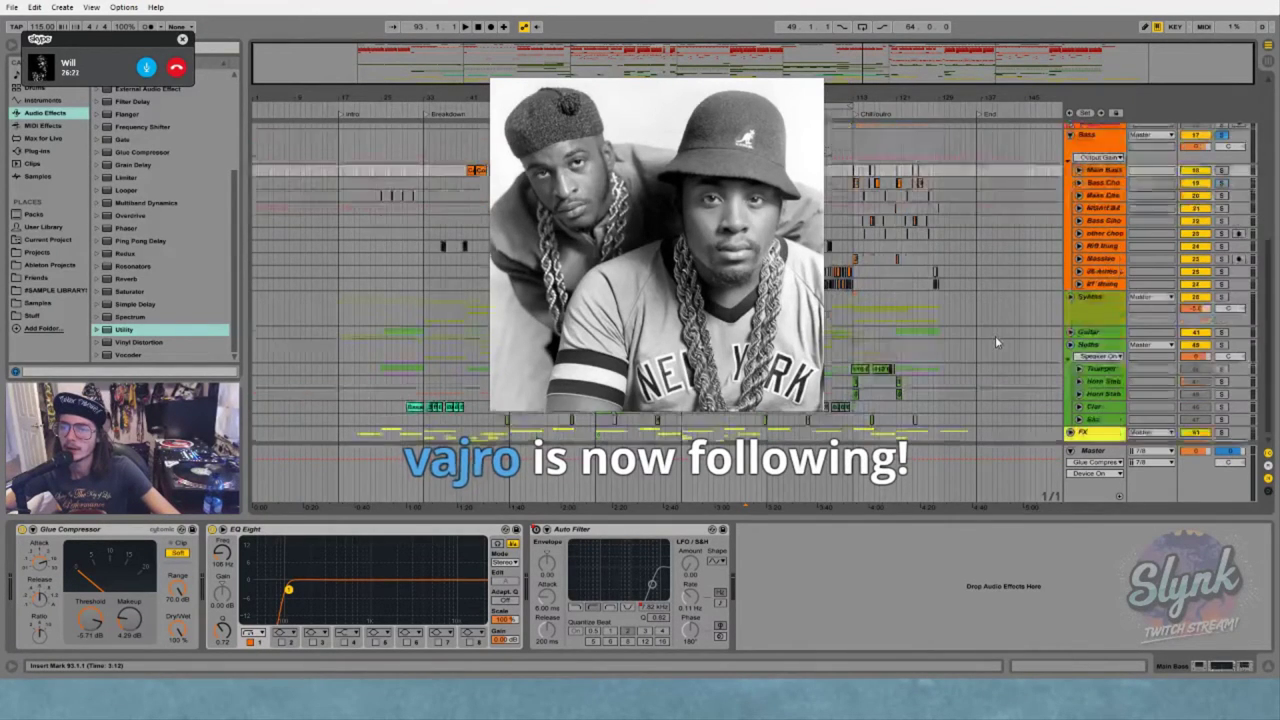
{"action": "left_click", "coordinate": [1070, 289]}
{"action": "scroll", "coordinate": [1006, 315], "scroll_direction": "down", "scroll_amount": 3}
{"action": "scroll", "coordinate": [1005, 319], "scroll_direction": "down", "scroll_amount": 1}
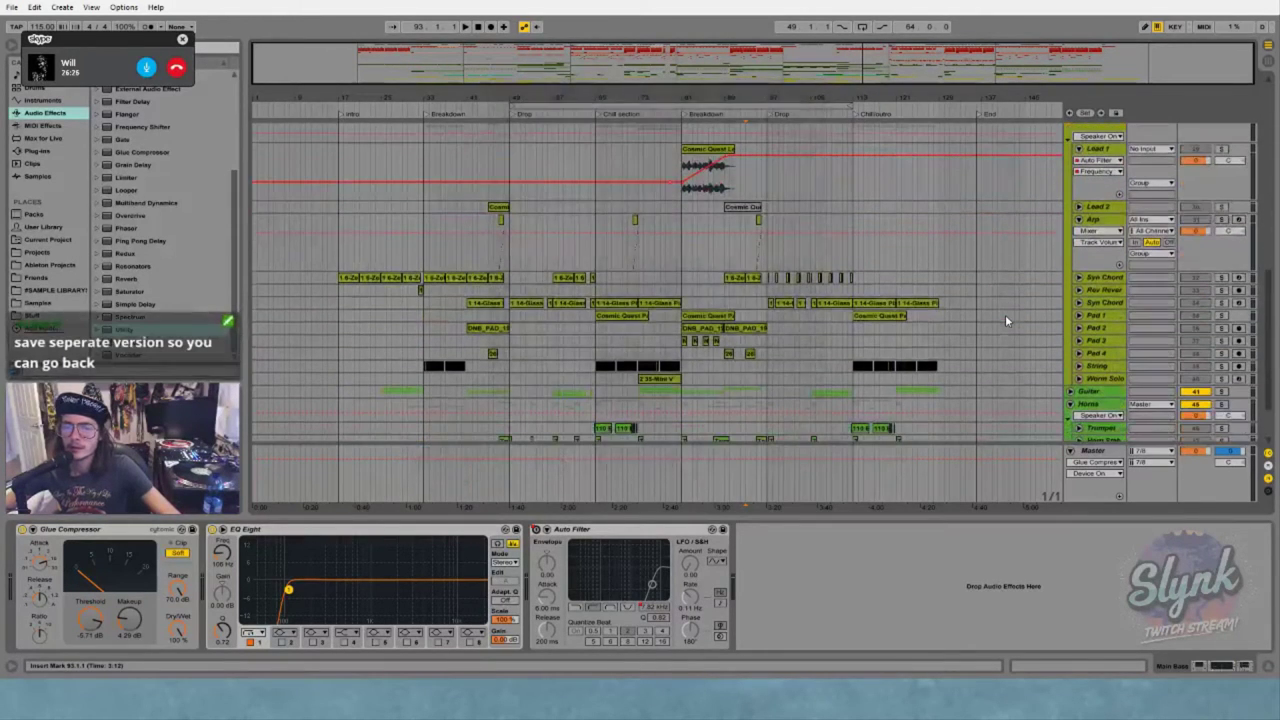
{"action": "left_click", "coordinate": [827, 304]}
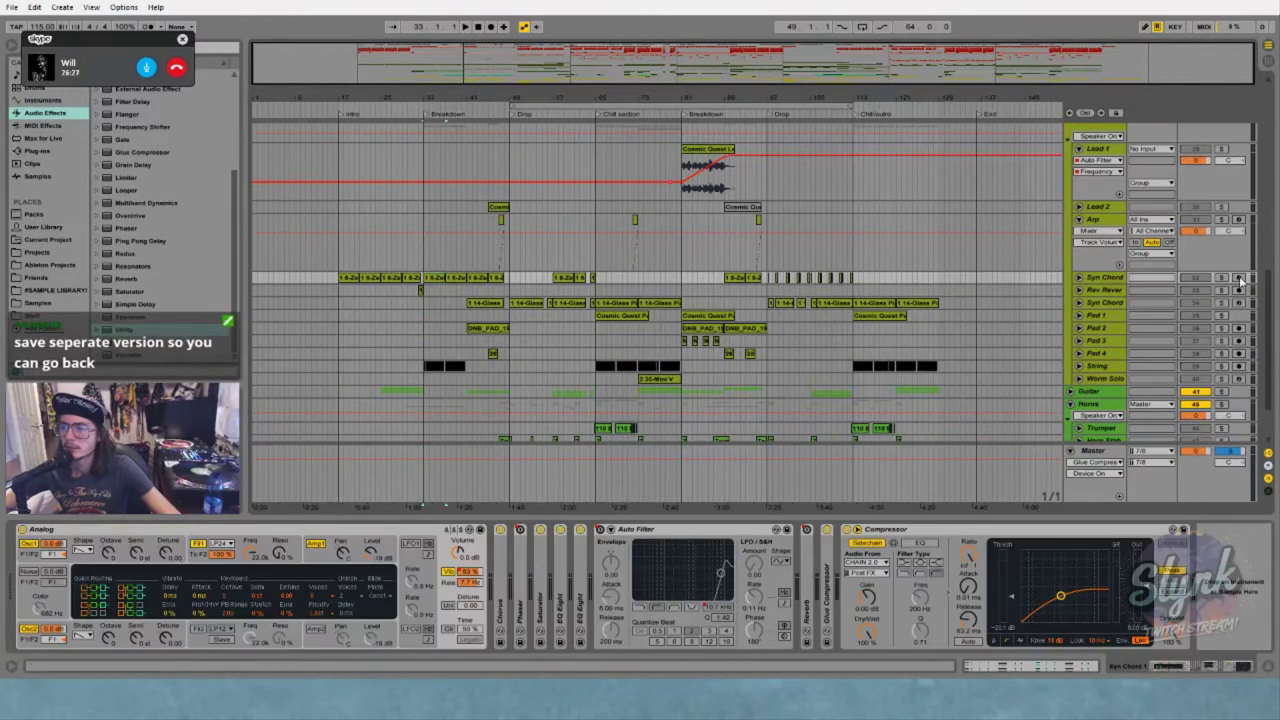
{"action": "key", "text": "space"}
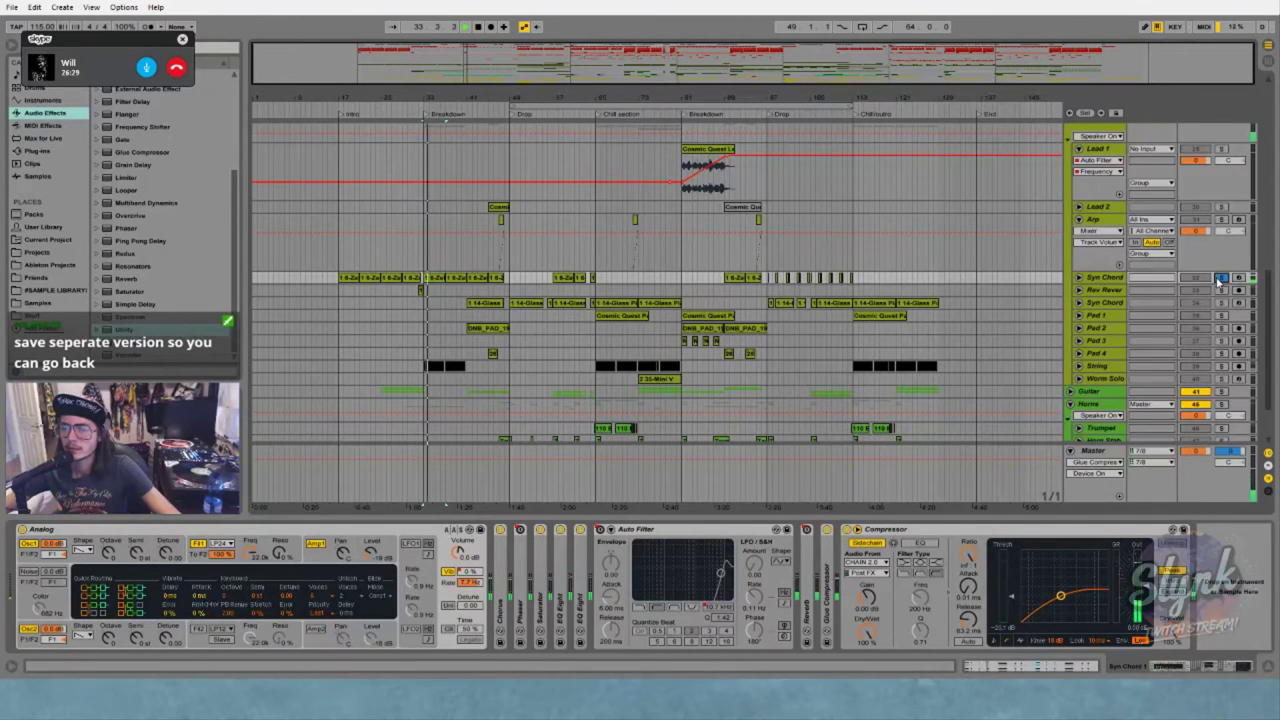
Show the Reverb's Device On automation on the unfolded Syn Chord track and audition its Intro clip from 25.1.1
{"action": "double_click", "coordinate": [810, 570]}
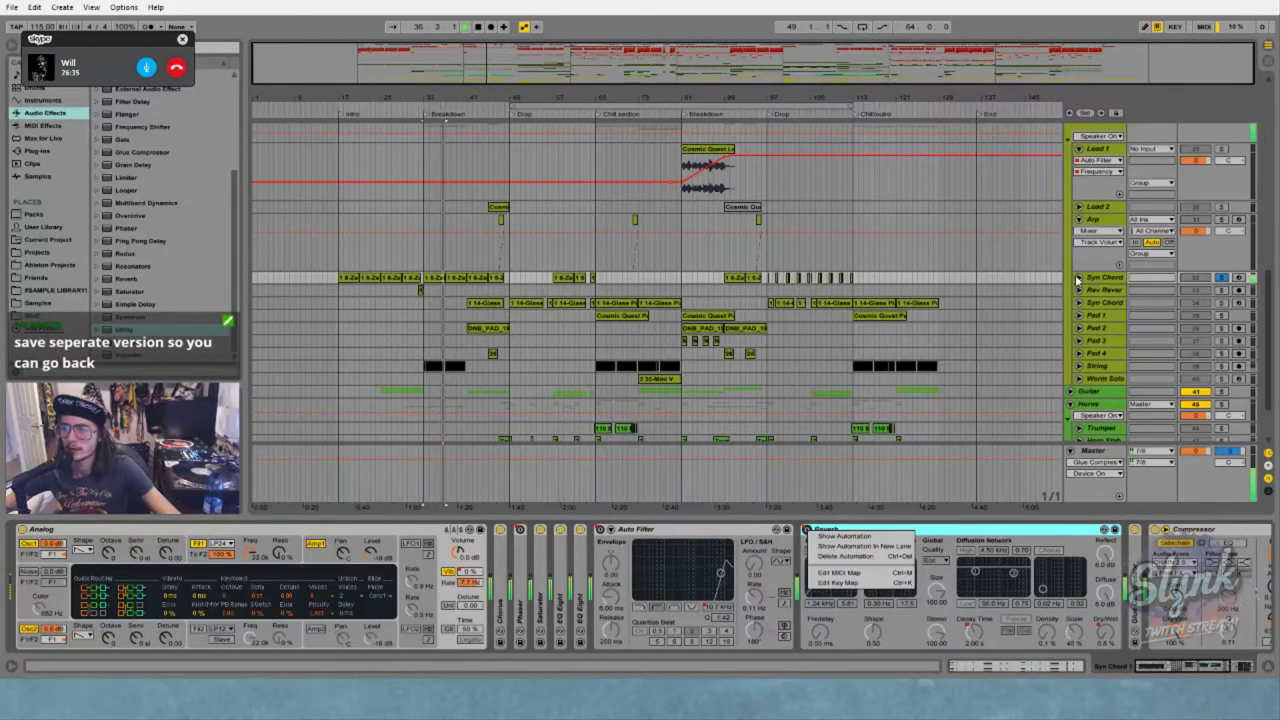
{"action": "left_click", "coordinate": [1078, 277]}
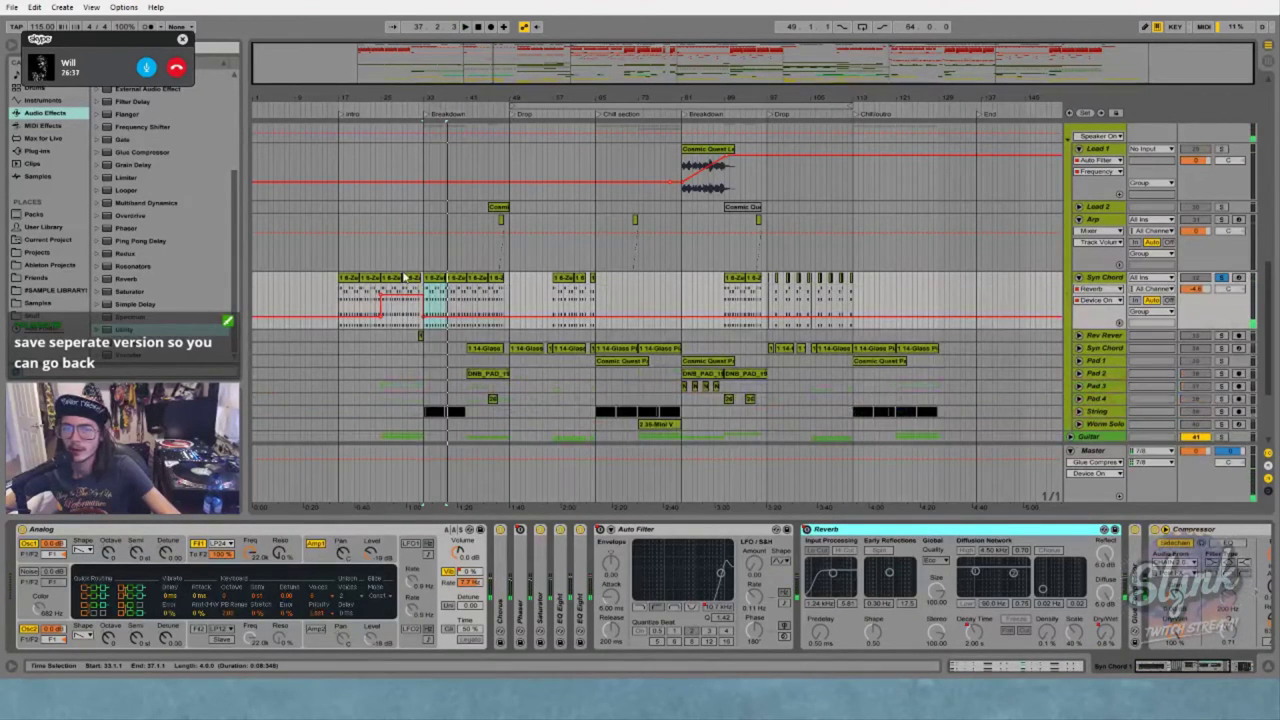
{"action": "left_click", "coordinate": [395, 290]}
{"action": "key", "text": "space"}
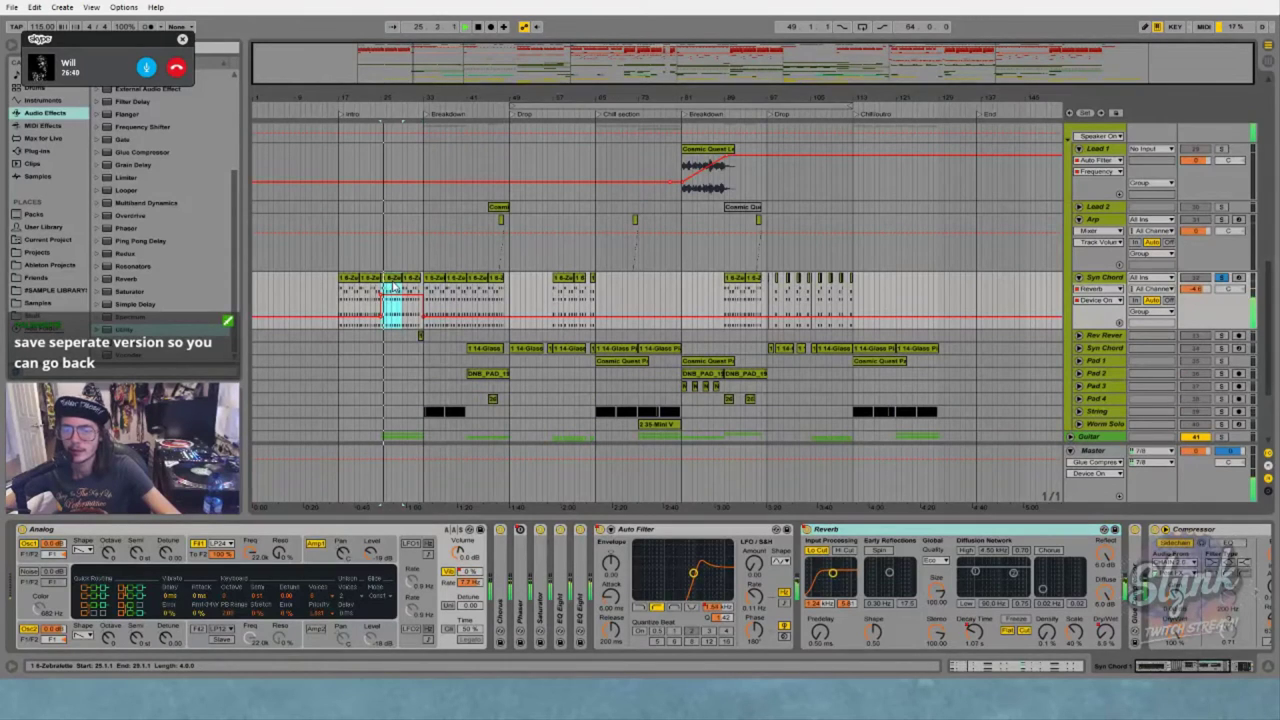
{"action": "key", "text": "space"}
{"action": "left_click", "coordinate": [652, 293]}
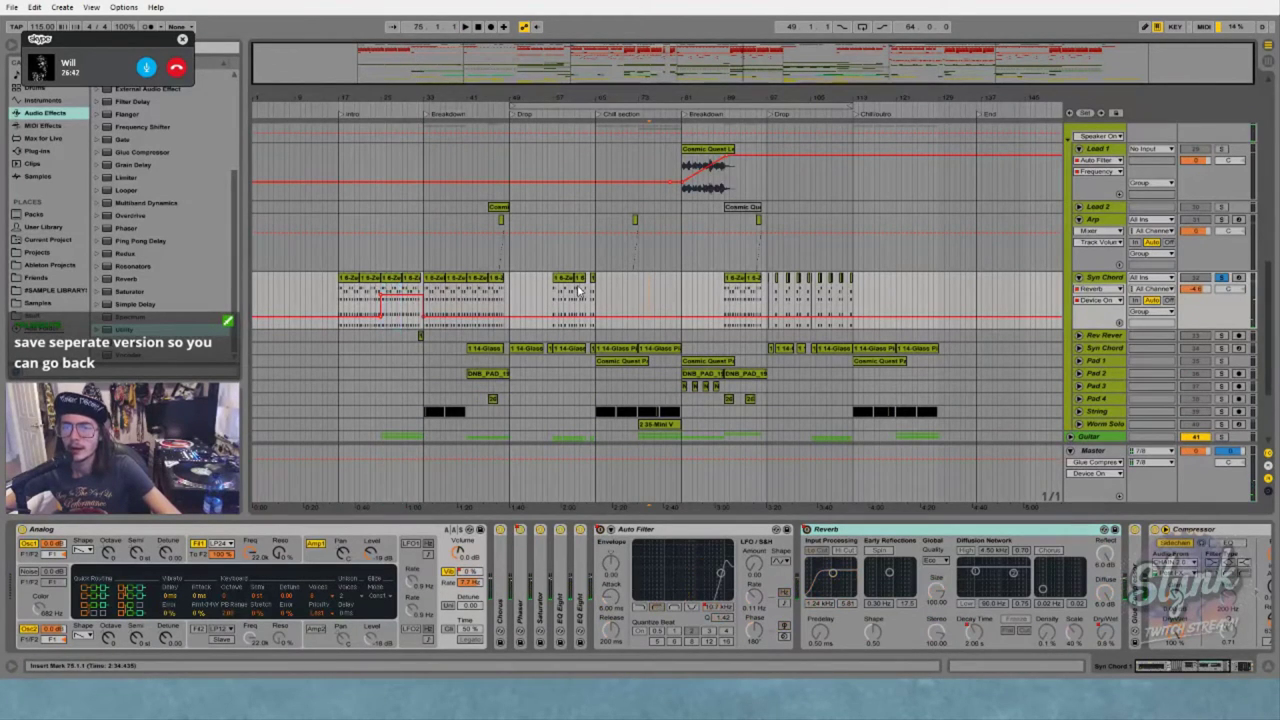
Try deactivating the two Zebralette clips on Syn Chord between bars 33 and 41 at the start of the first Breakdown
{"action": "left_click", "coordinate": [445, 240]}
{"action": "left_click_drag", "start_coordinate": [445, 99], "coordinate": [467, 262]}
{"action": "key", "text": "minus"}
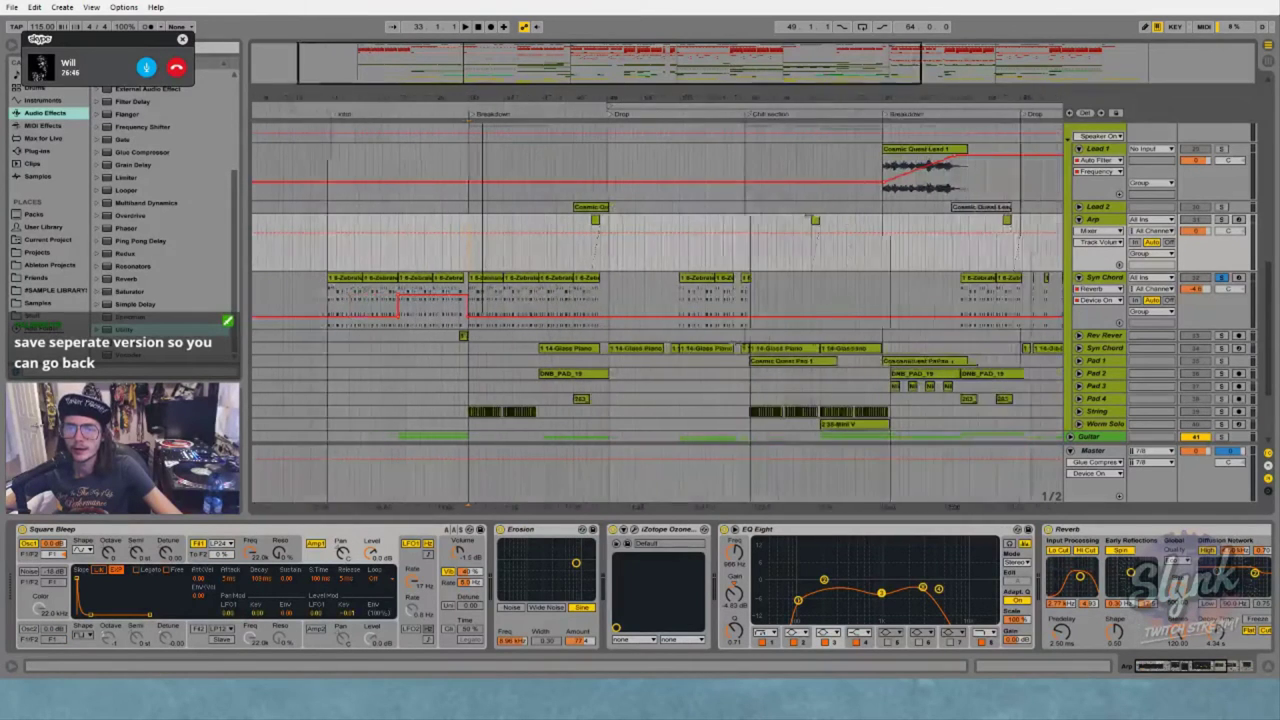
{"action": "left_click_drag", "start_coordinate": [332, 262], "coordinate": [476, 265]}
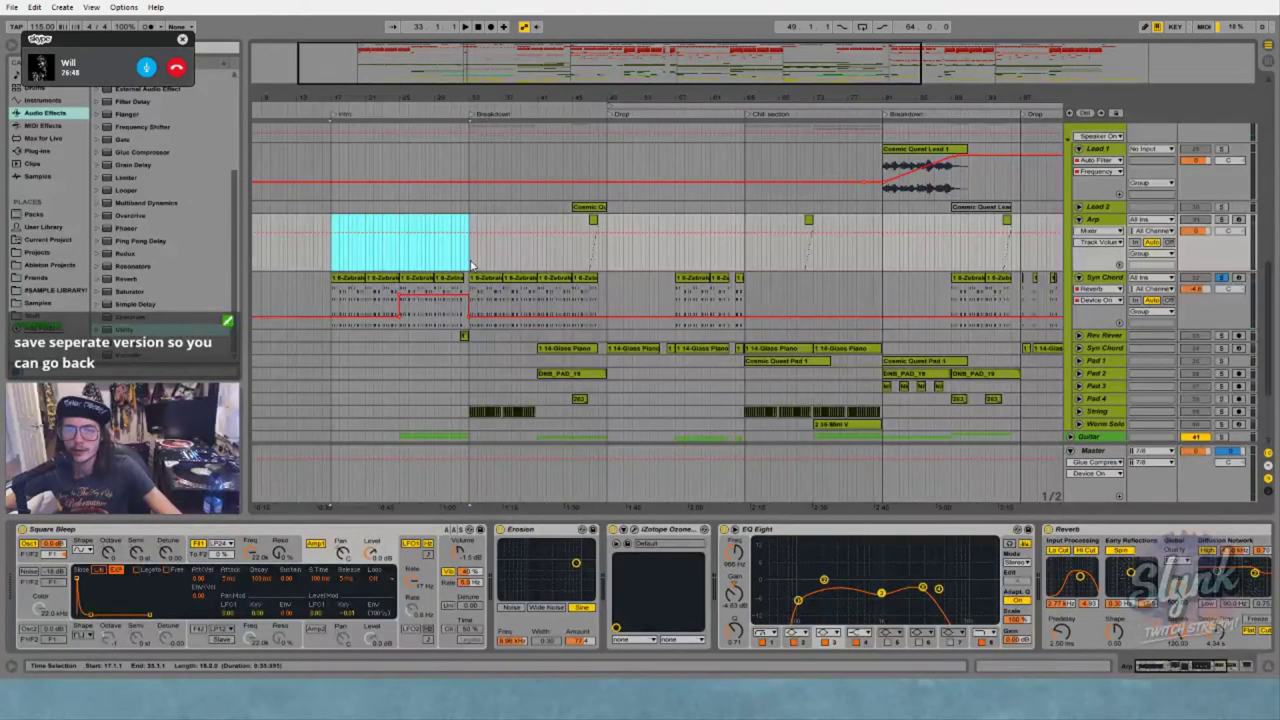
{"action": "left_click", "coordinate": [485, 278]}
{"action": "left_click", "coordinate": [512, 284], "text": "shift"}
{"action": "key", "text": "0"}
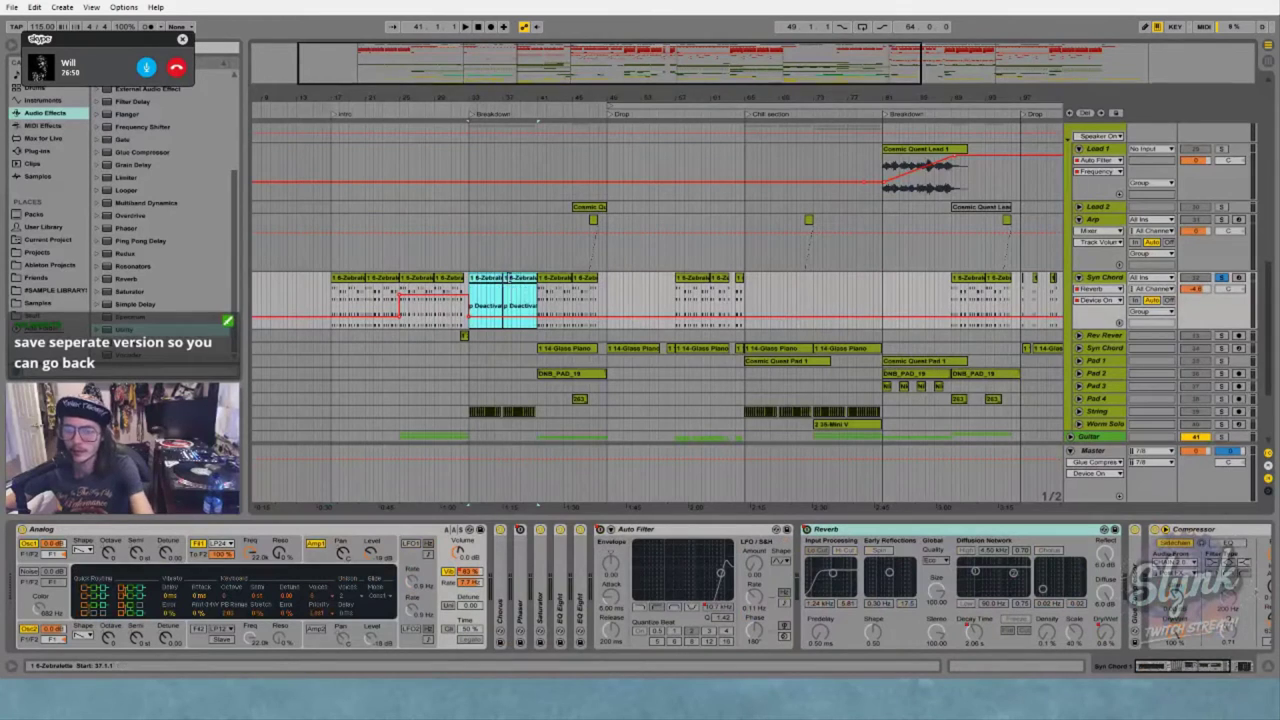
Unsolo Syn Chord, play the first Breakdown with the full mix, and look over the drum, bass and synth tracks there
{"action": "left_click", "coordinate": [478, 267]}
{"action": "left_click", "coordinate": [1221, 277]}
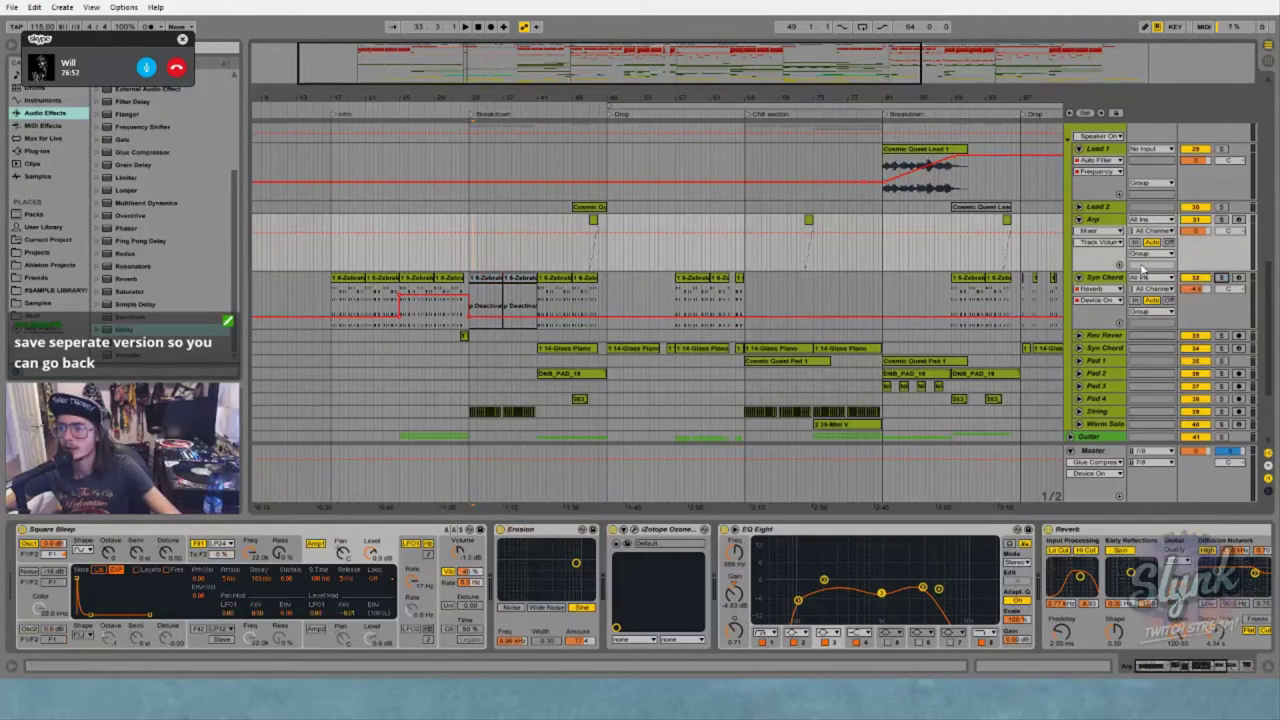
{"action": "left_click", "coordinate": [447, 114]}
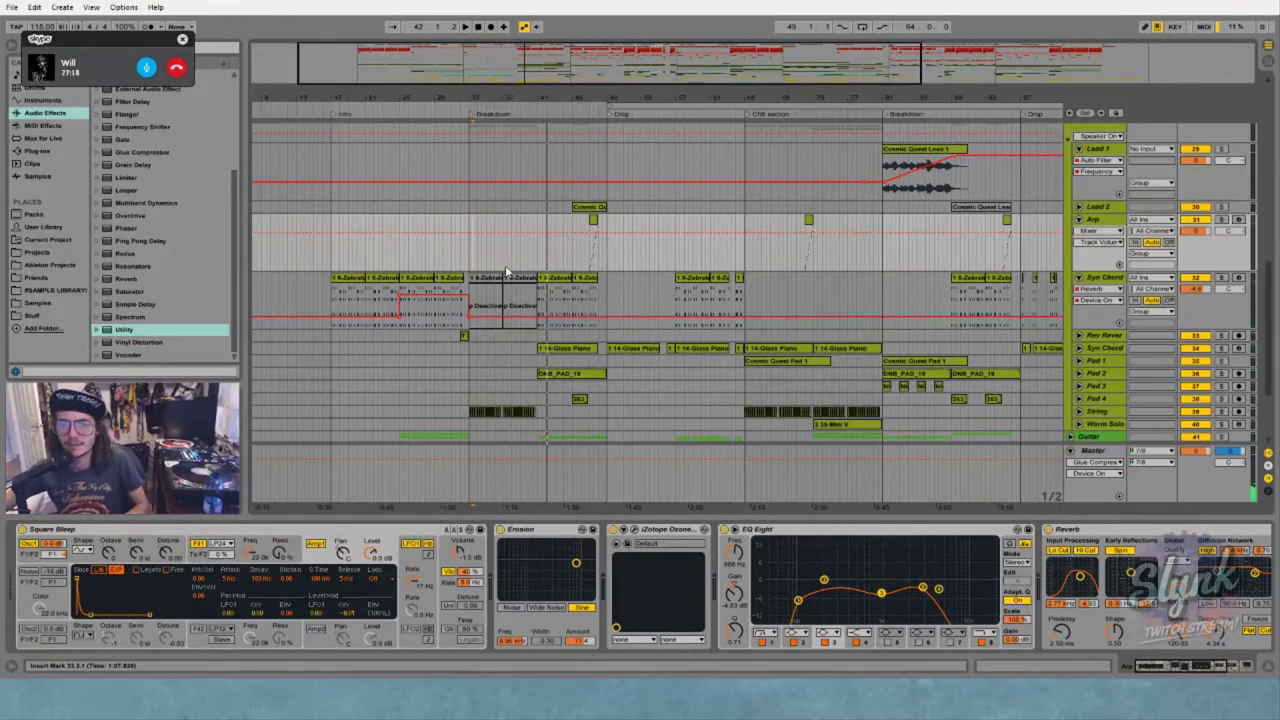
{"action": "scroll", "coordinate": [512, 268], "scroll_direction": "up", "scroll_amount": 10}
{"action": "scroll", "coordinate": [512, 268], "scroll_direction": "up", "scroll_amount": 5}
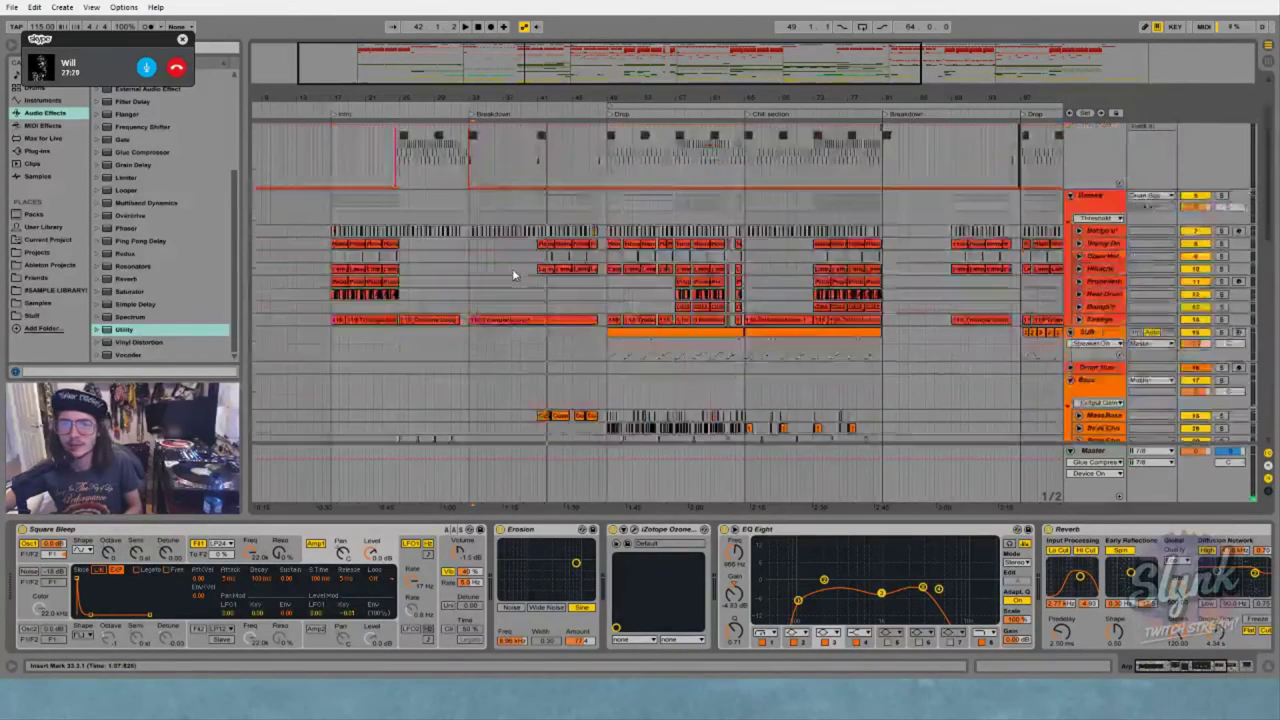
{"action": "scroll", "coordinate": [510, 269], "scroll_direction": "down", "scroll_amount": 12}
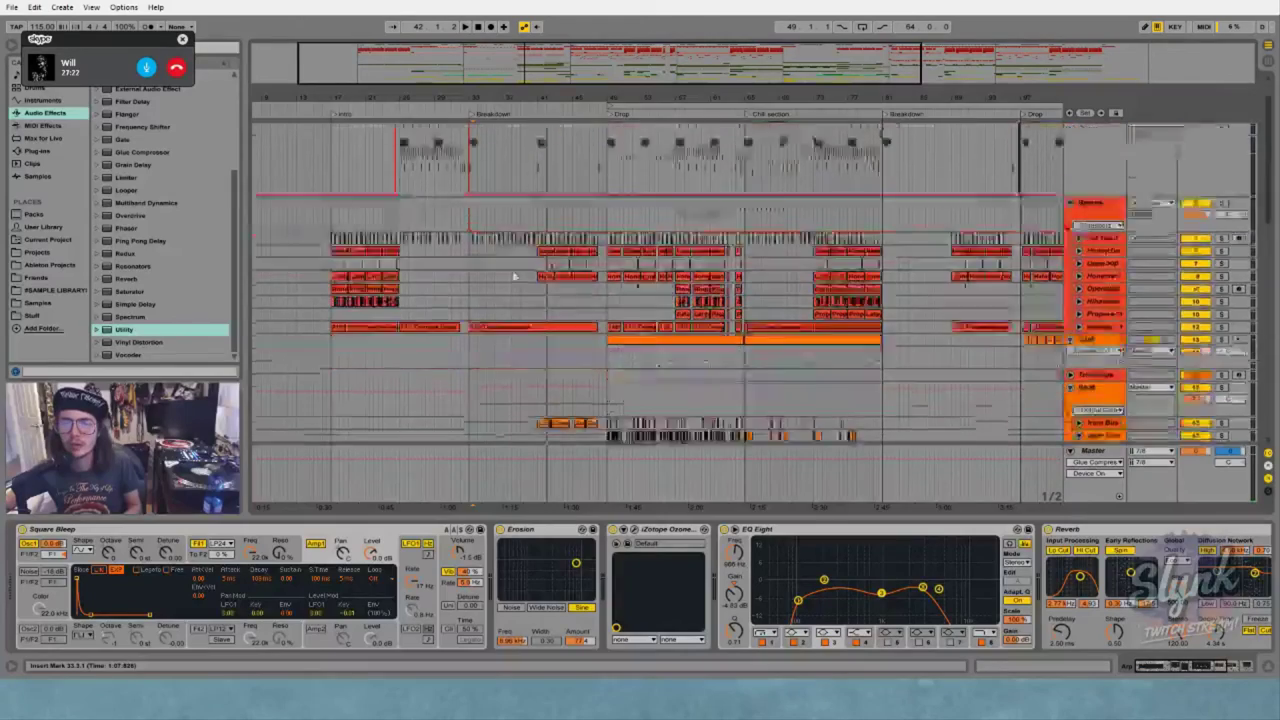
{"action": "scroll", "coordinate": [500, 279], "scroll_direction": "down", "scroll_amount": 6}
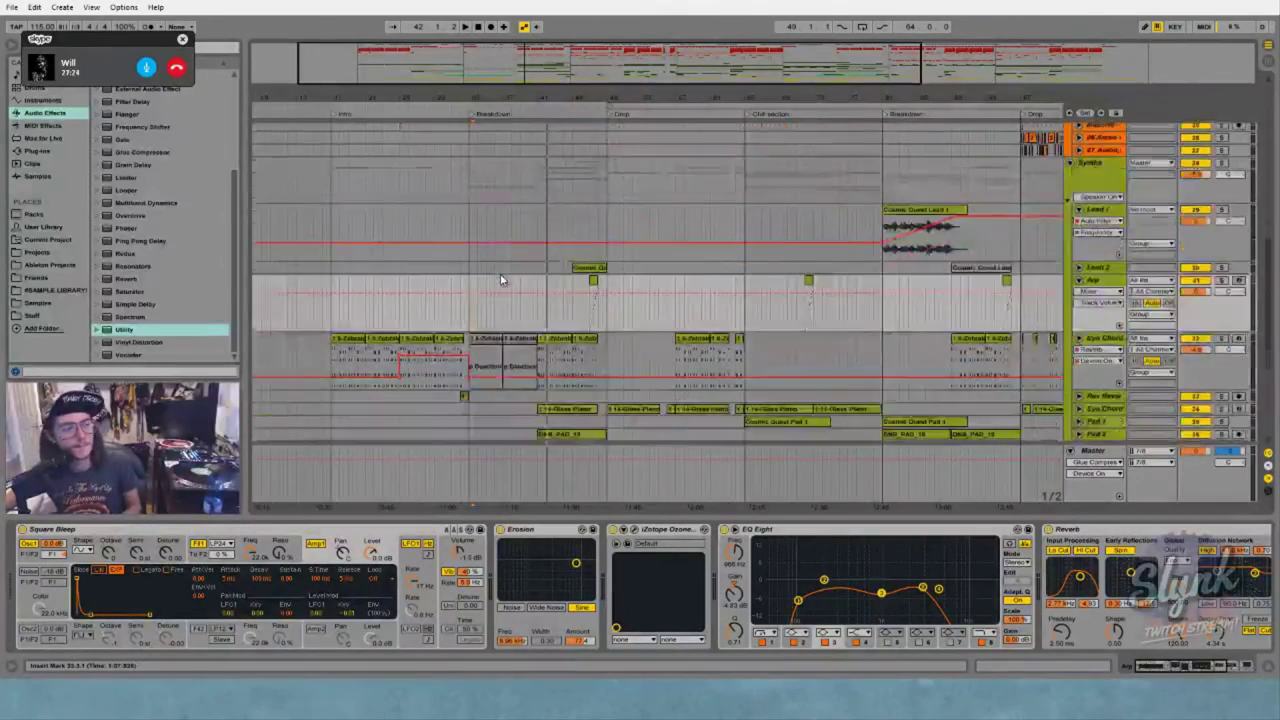
Reactivate the two Syn Chord clips in the first Breakdown and set the playback position to the Intro at 17.1.1
{"action": "left_click", "coordinate": [499, 276]}
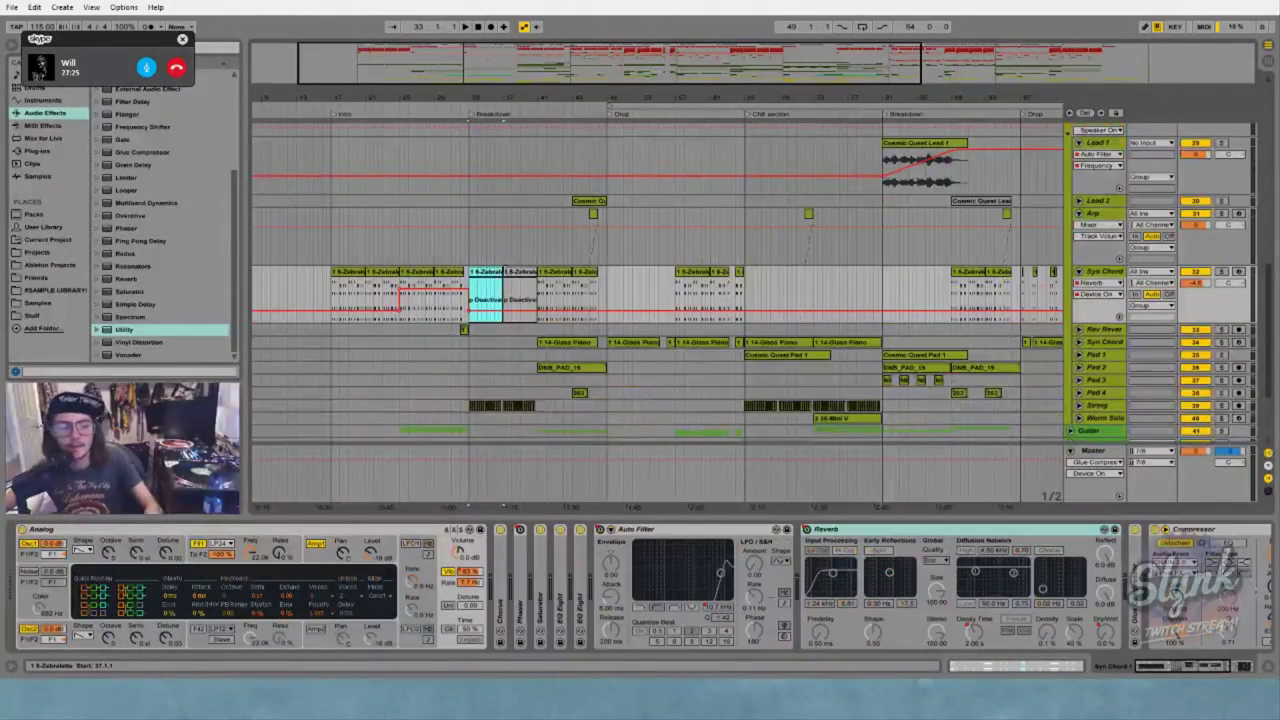
{"action": "left_click", "coordinate": [520, 280], "text": "shift"}
{"action": "left_click", "coordinate": [613, 297]}
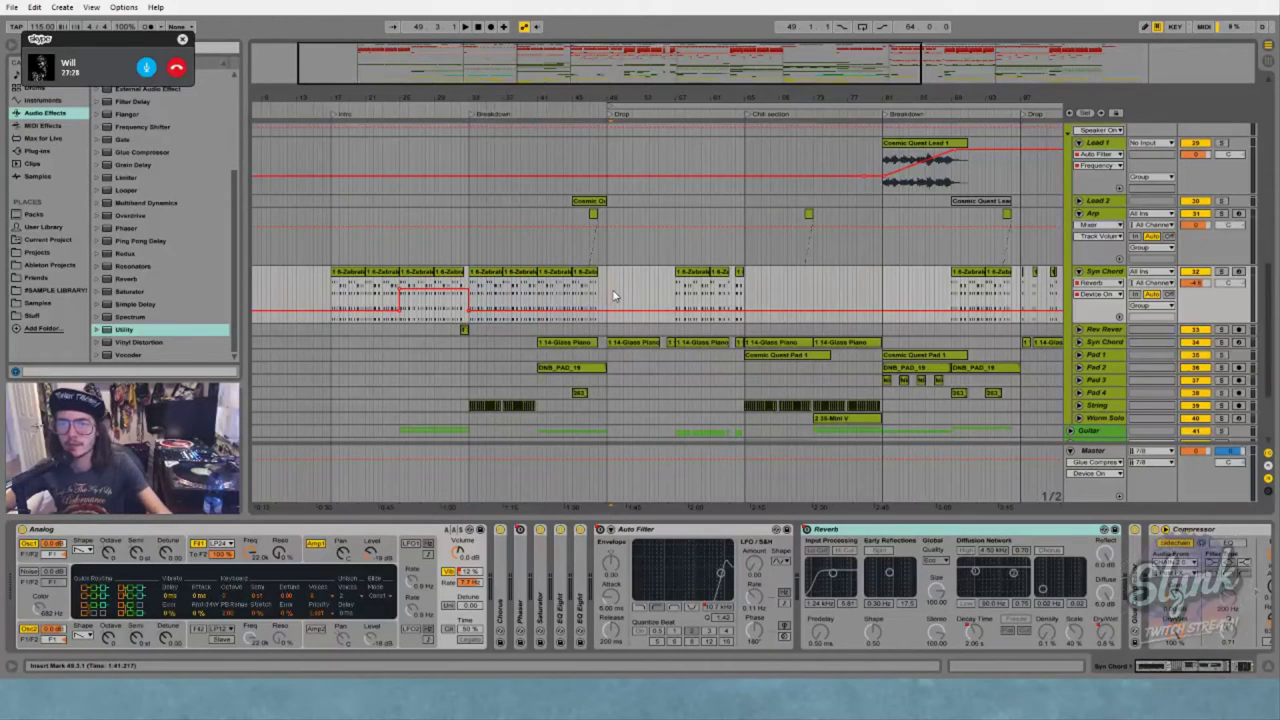
{"action": "left_click", "coordinate": [333, 291]}
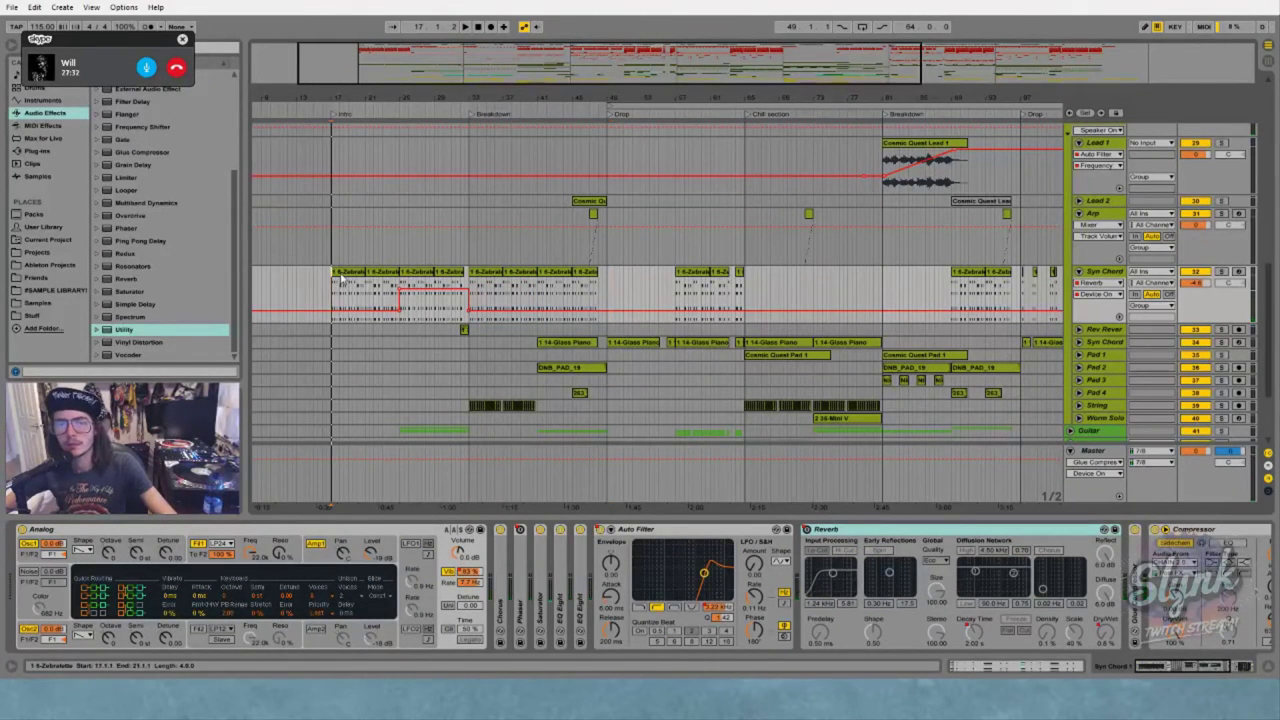
Play the Intro briefly, then cut out short sections of the Syn Chord clip between bars 33 and 35 in the first Breakdown
{"action": "key", "text": "space"}
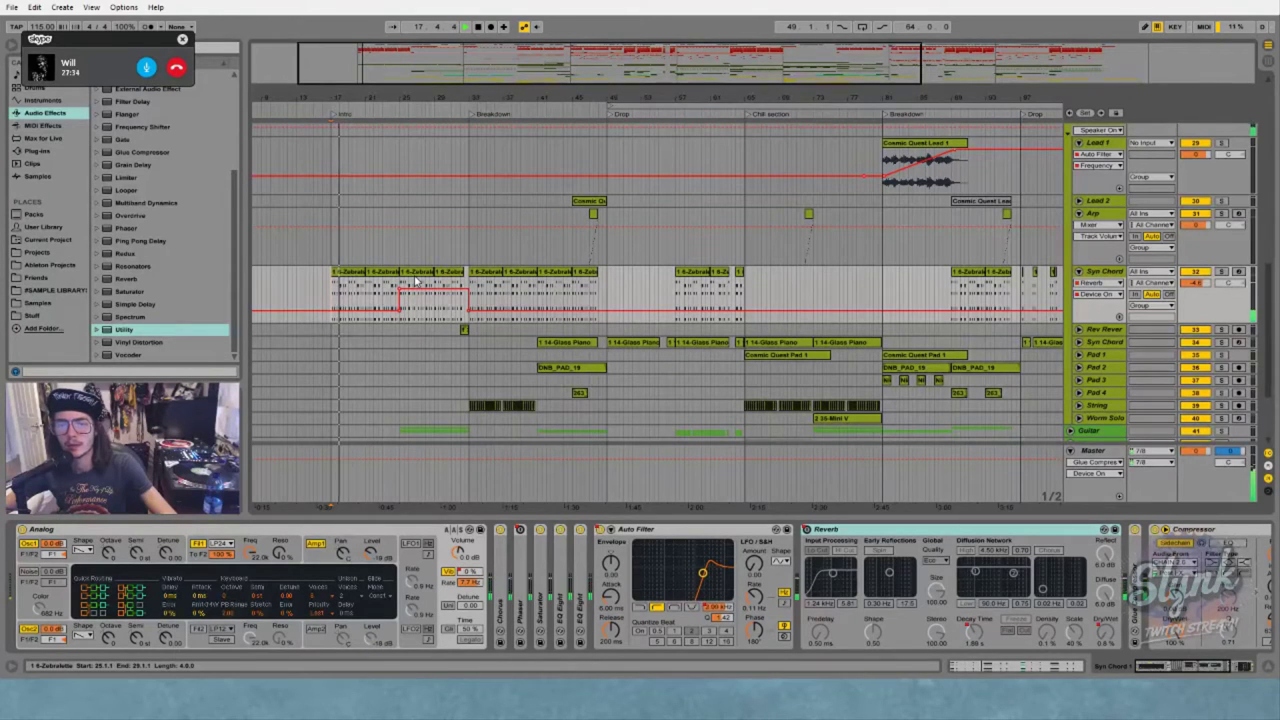
{"action": "key", "text": "space"}
{"action": "left_click_drag", "start_coordinate": [541, 98], "coordinate": [491, 137]}
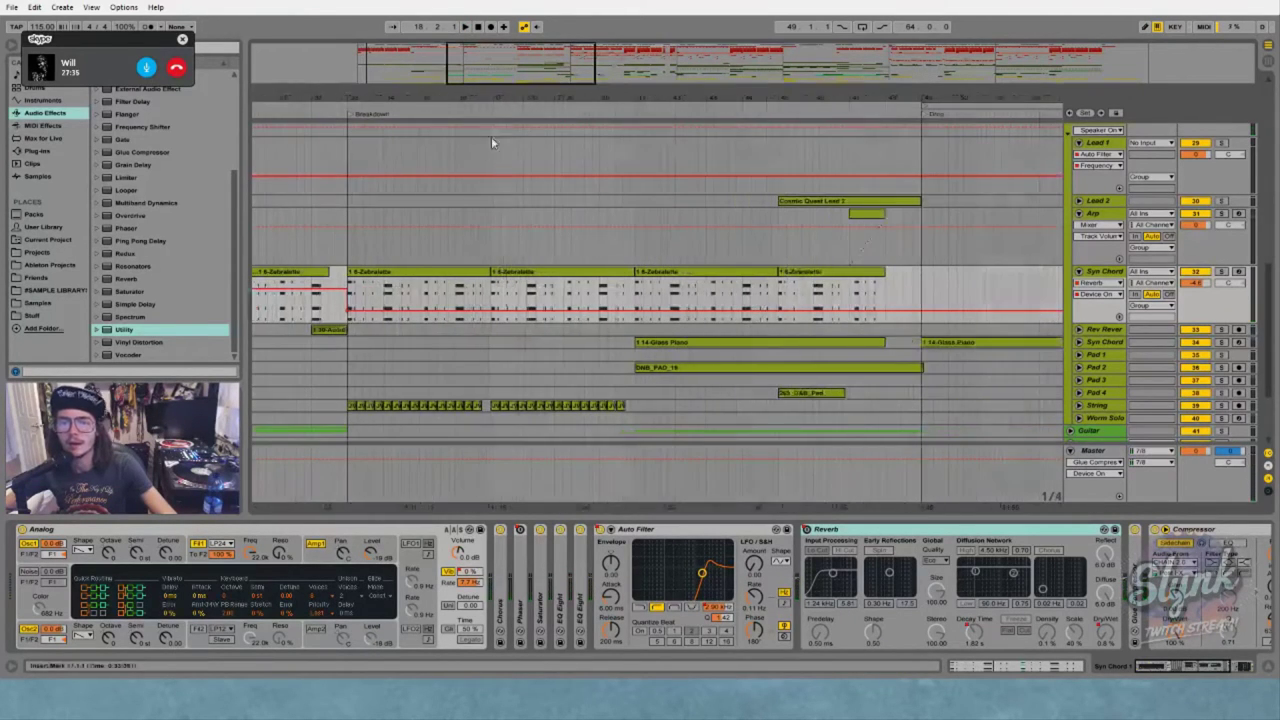
{"action": "left_click_drag", "start_coordinate": [361, 298], "coordinate": [455, 298]}
{"action": "key", "text": "Delete"}
{"action": "key", "text": "Delete"}
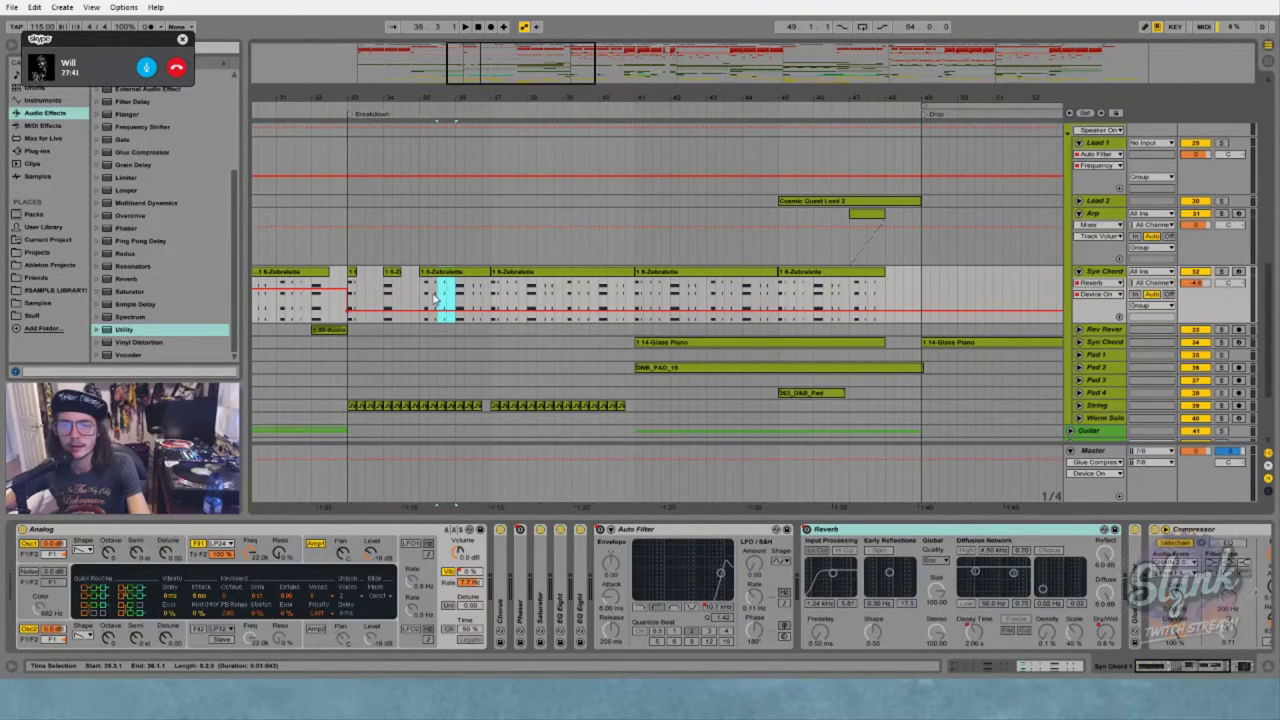
Play the first Breakdown from 33.1.1 and cut the same kind of gaps into the Syn Chord clips from bar 35 to bar 41
{"action": "left_click", "coordinate": [352, 272]}
{"action": "key", "text": "space"}
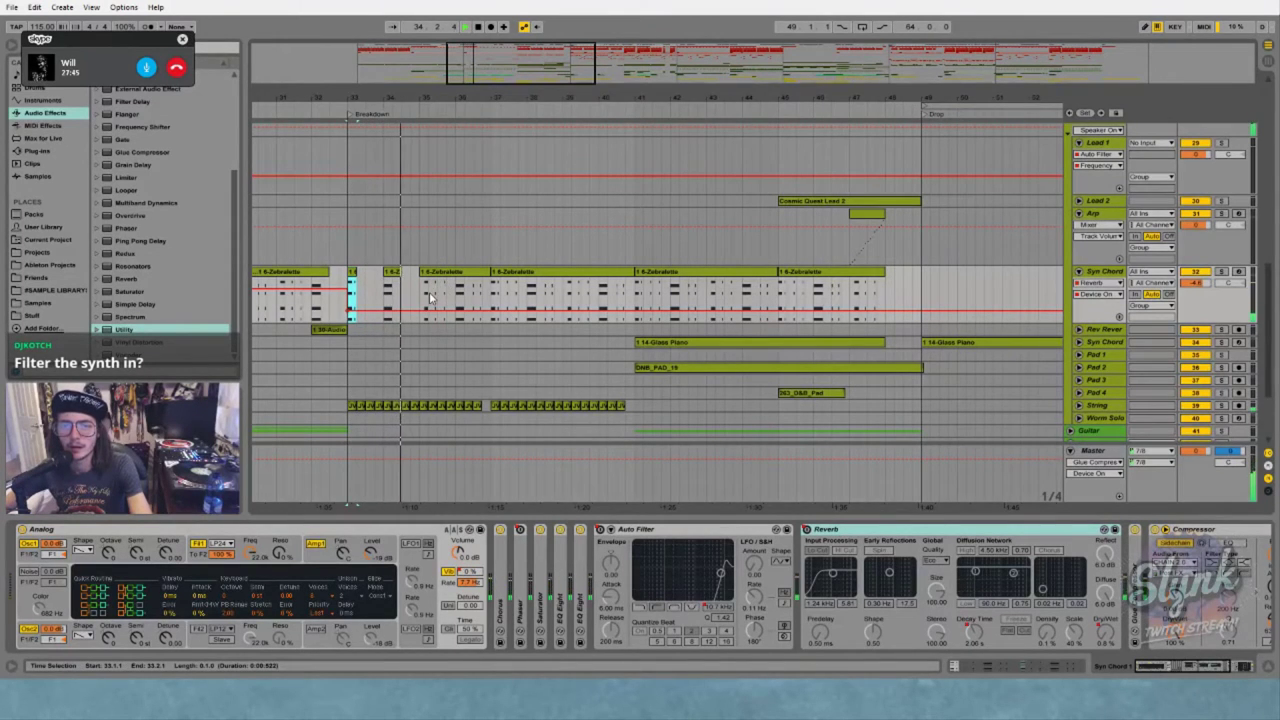
{"action": "left_click_drag", "start_coordinate": [430, 298], "coordinate": [634, 298]}
{"action": "key", "text": "Delete"}
{"action": "key", "text": "Delete"}
{"action": "key", "text": "Delete"}
{"action": "key", "text": "Delete"}
{"action": "key", "text": "Delete"}
{"action": "key", "text": "Delete"}
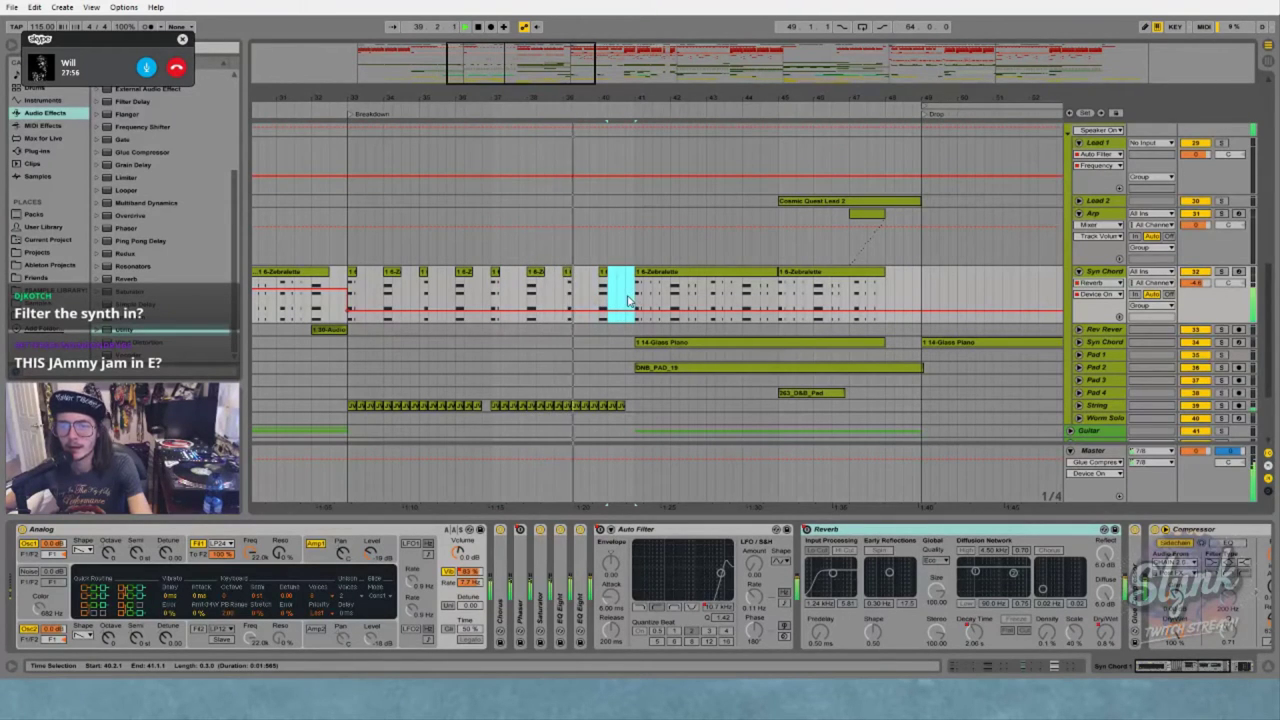
{"action": "key", "text": "Delete"}
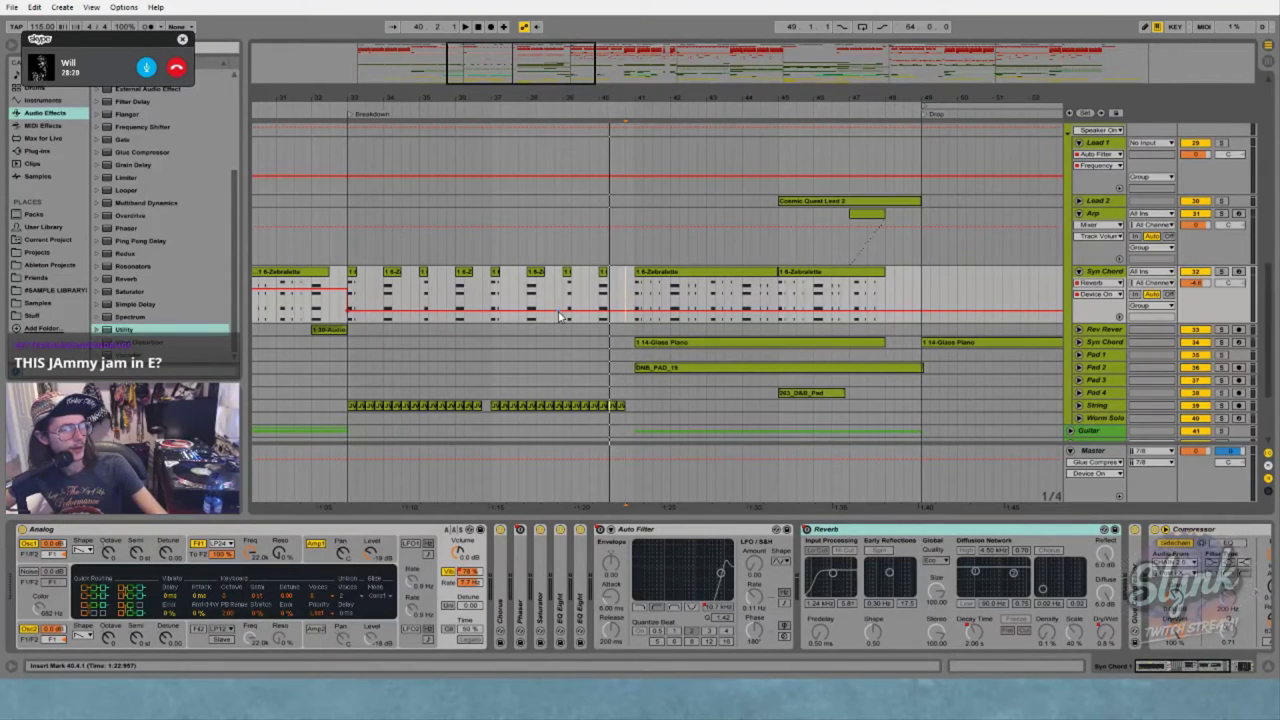
Open the Syn Chord clip at bar 41 in an enlarged note editor and audition its first E3 note
{"action": "double_click", "coordinate": [658, 280]}
{"action": "left_click_drag", "start_coordinate": [500, 518], "coordinate": [520, 332]}
{"action": "left_click", "coordinate": [214, 539]}
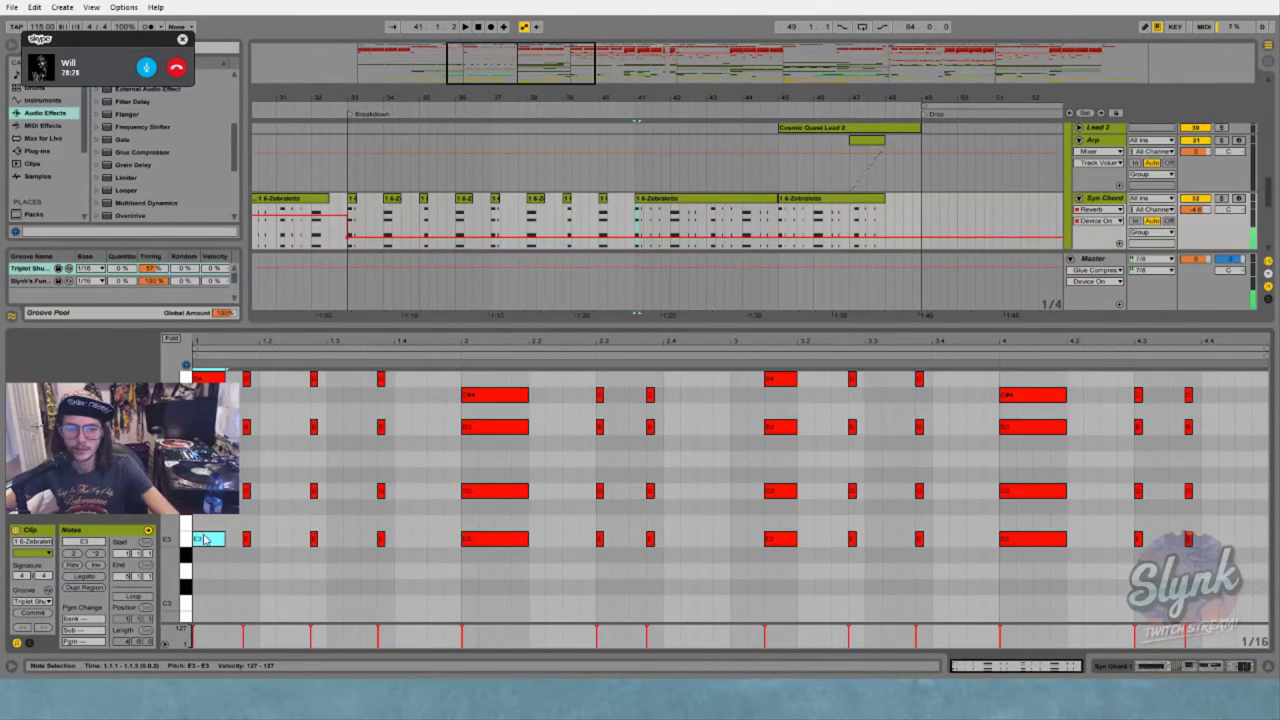
{"action": "left_click_drag", "start_coordinate": [508, 323], "coordinate": [472, 518]}
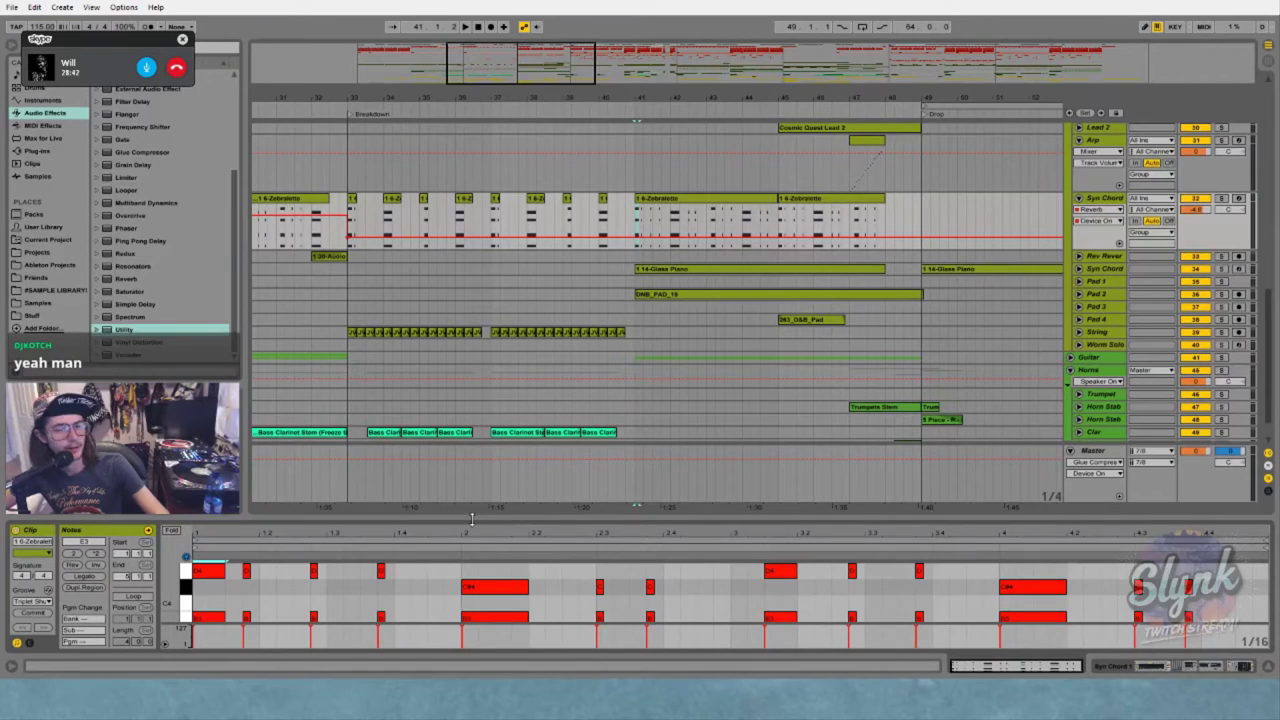
Add an Auto Filter at the end of the Syn Chord track's device chain
{"action": "left_click_drag", "start_coordinate": [448, 100], "coordinate": [443, 30]}
{"action": "scroll", "coordinate": [614, 330], "scroll_direction": "up", "scroll_amount": 5}
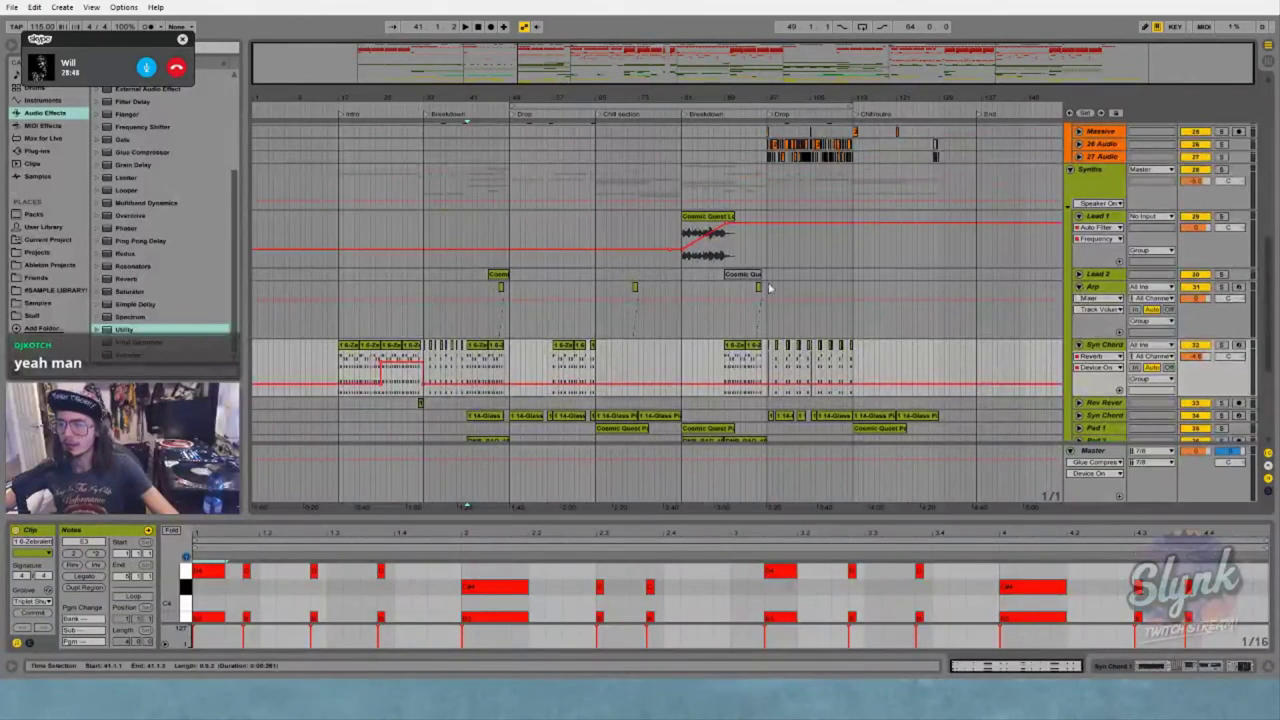
{"action": "left_click", "coordinate": [960, 353]}
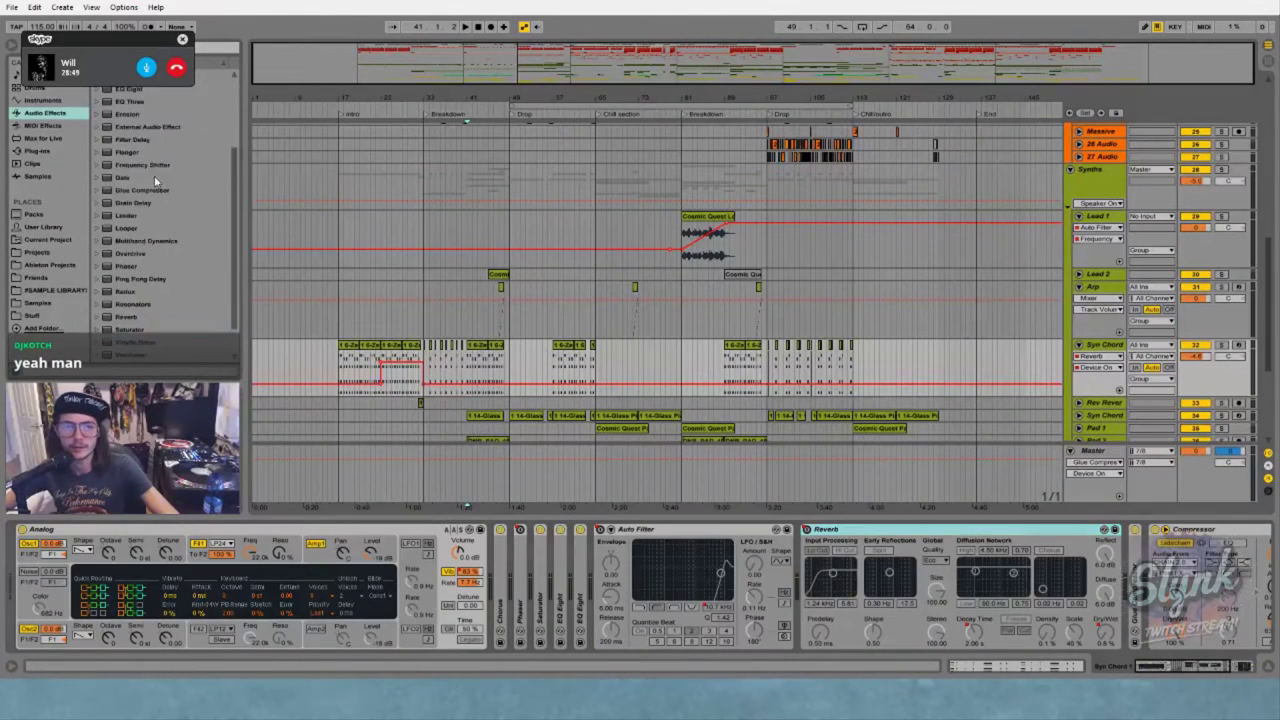
{"action": "scroll", "coordinate": [155, 173], "scroll_direction": "up", "scroll_amount": 4}
{"action": "left_click", "coordinate": [138, 101]}
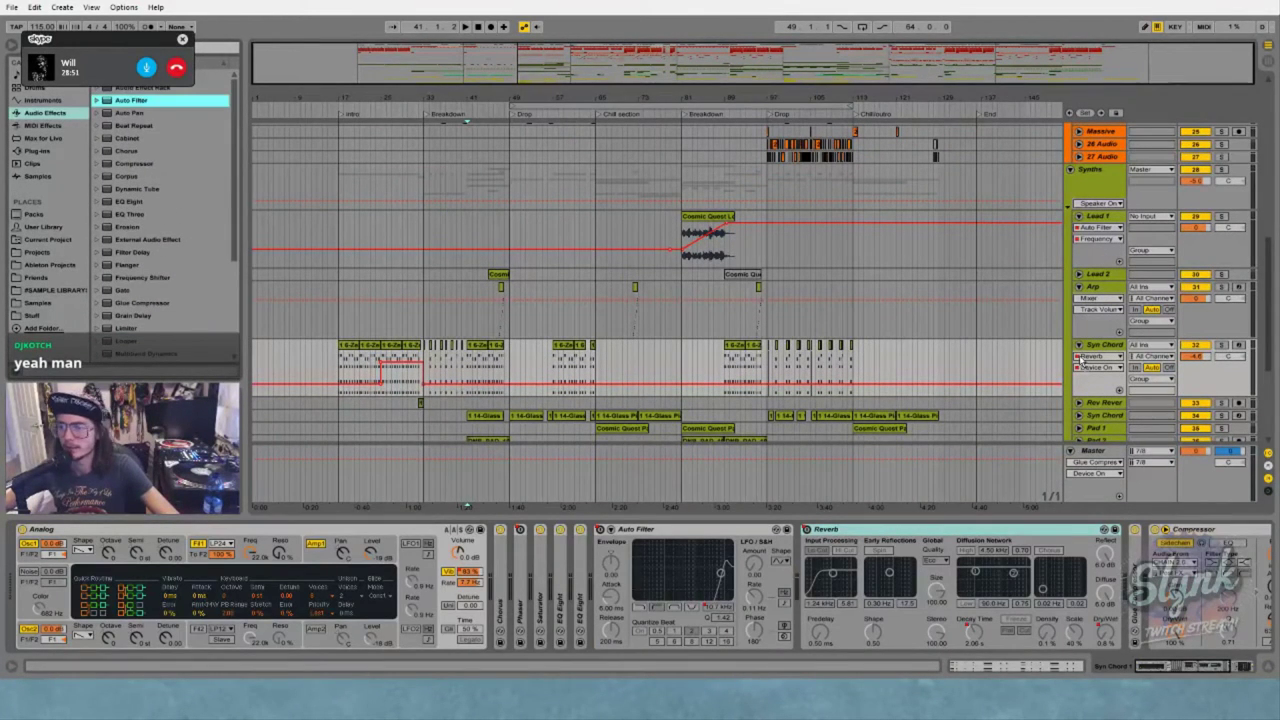
{"action": "left_click_drag", "start_coordinate": [885, 375], "coordinate": [1134, 598]}
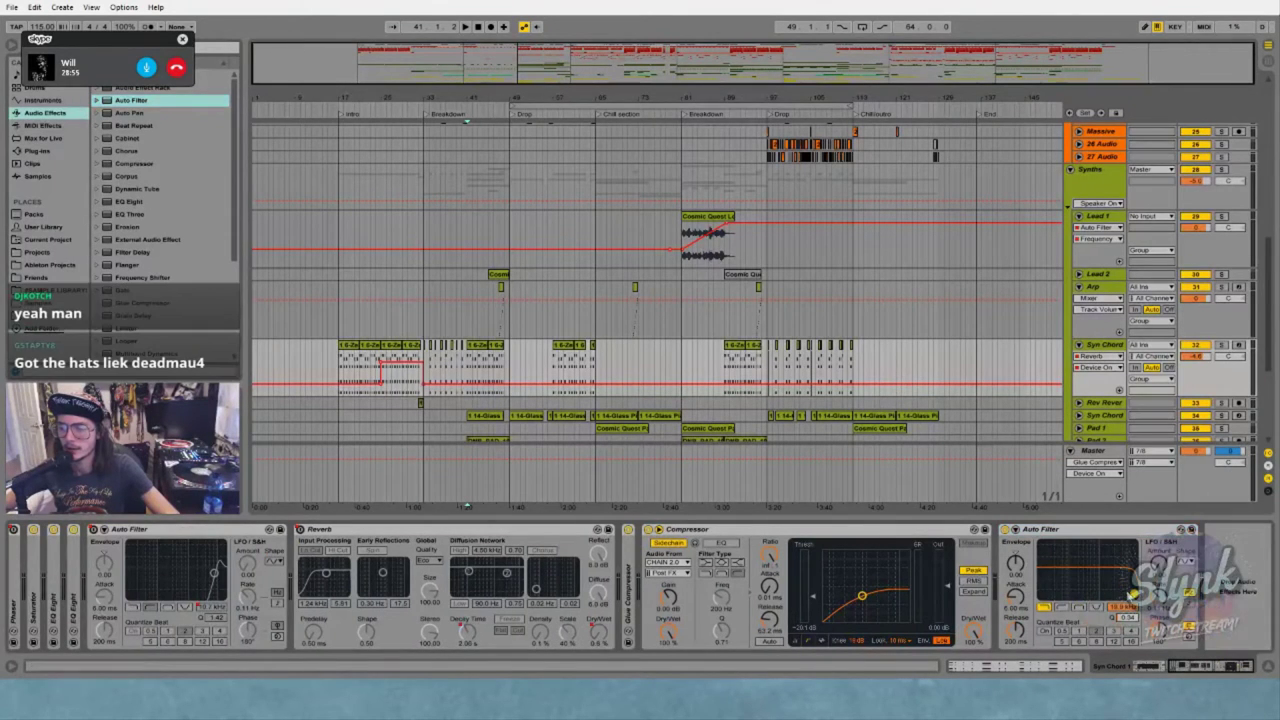
Switch the new Auto Filter off and automate its Device On so it is active only from bar 33 to bar 41
{"action": "left_click", "coordinate": [1005, 529]}
{"action": "left_click_drag", "start_coordinate": [461, 97], "coordinate": [473, 146]}
{"action": "left_click_drag", "start_coordinate": [388, 352], "coordinate": [604, 330]}
{"action": "left_click", "coordinate": [603, 377]}
{"action": "key", "text": "b"}
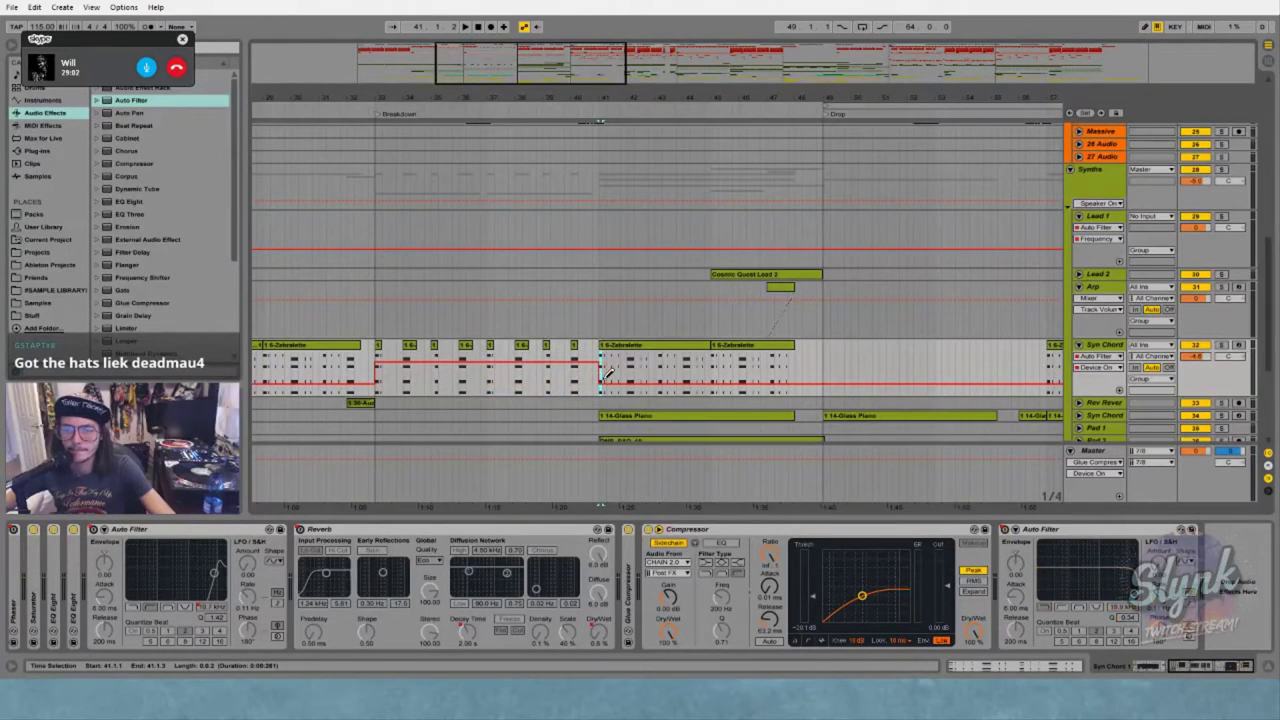
Lower the new Auto Filter's cutoff and automate its Frequency to ramp from bar 33 up to about 1.61 kHz at bar 41
{"action": "left_click_drag", "start_coordinate": [1133, 596], "coordinate": [1074, 587]}
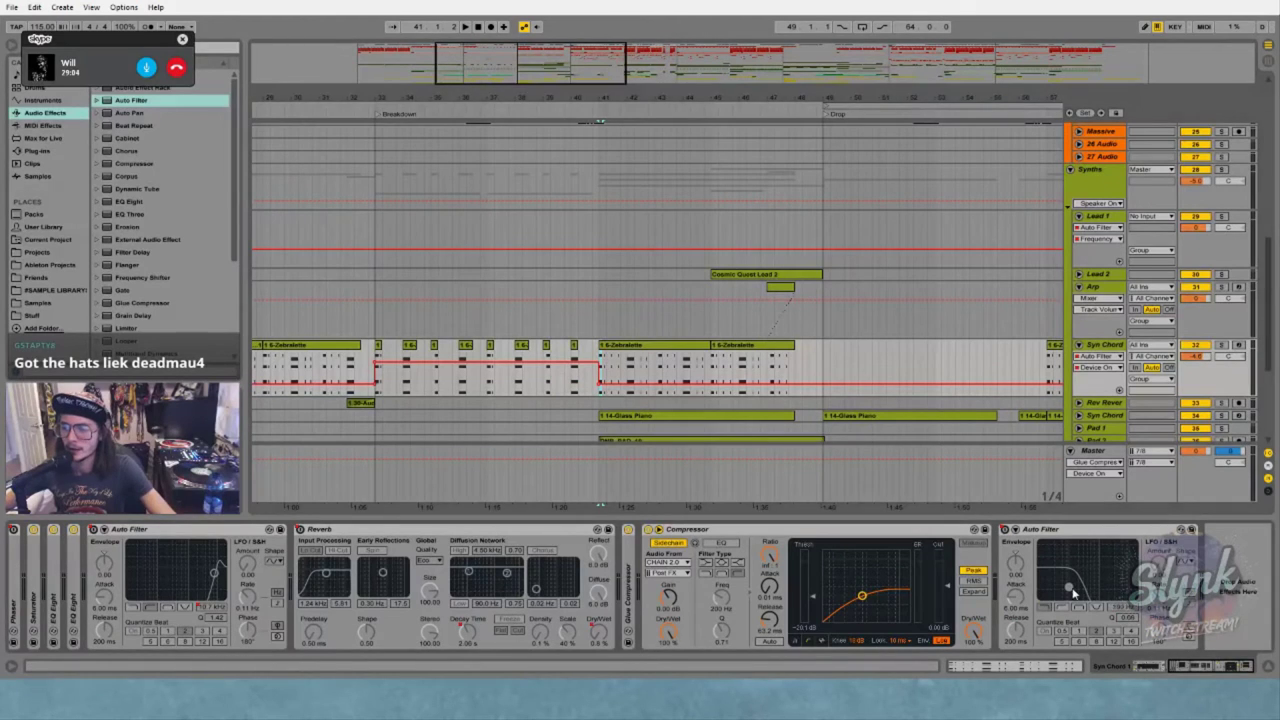
{"action": "left_click", "coordinate": [1115, 607]}
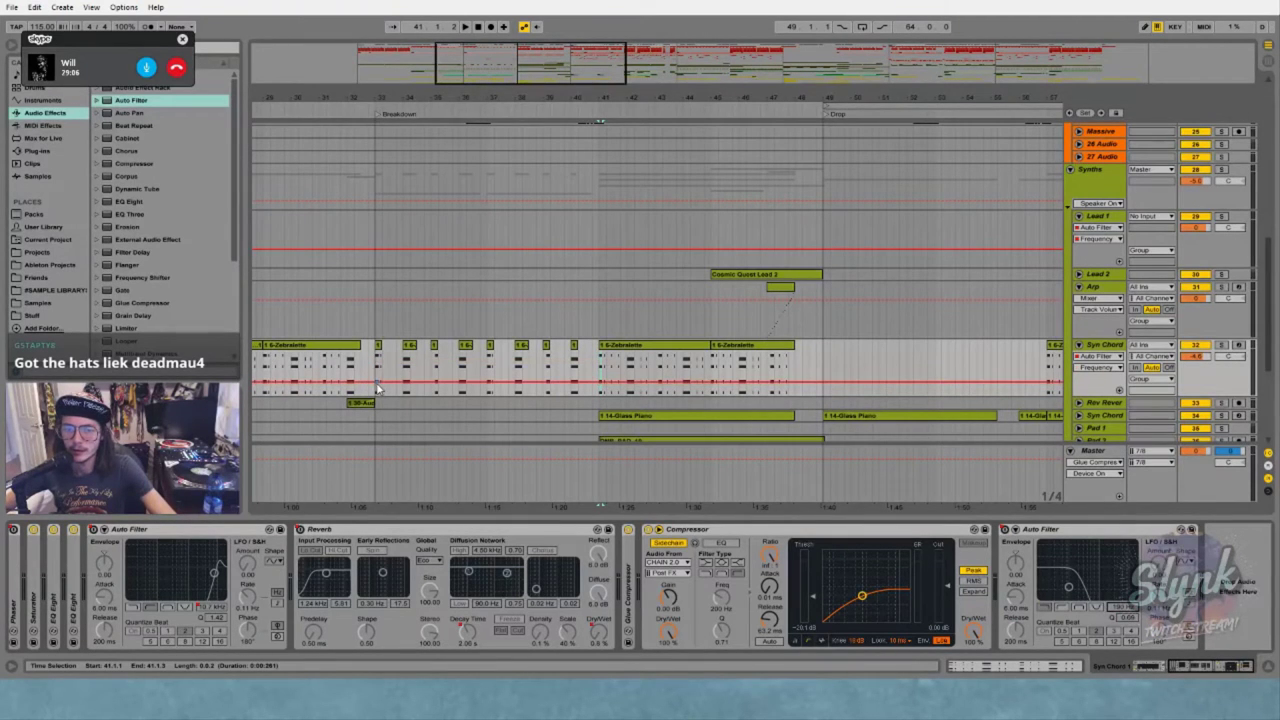
{"action": "mouse_move", "coordinate": [600, 381]}
{"action": "left_mouse_down"}
{"action": "mouse_move", "coordinate": [600, 354]}
{"action": "mouse_move", "coordinate": [602, 367]}
{"action": "left_mouse_up"}
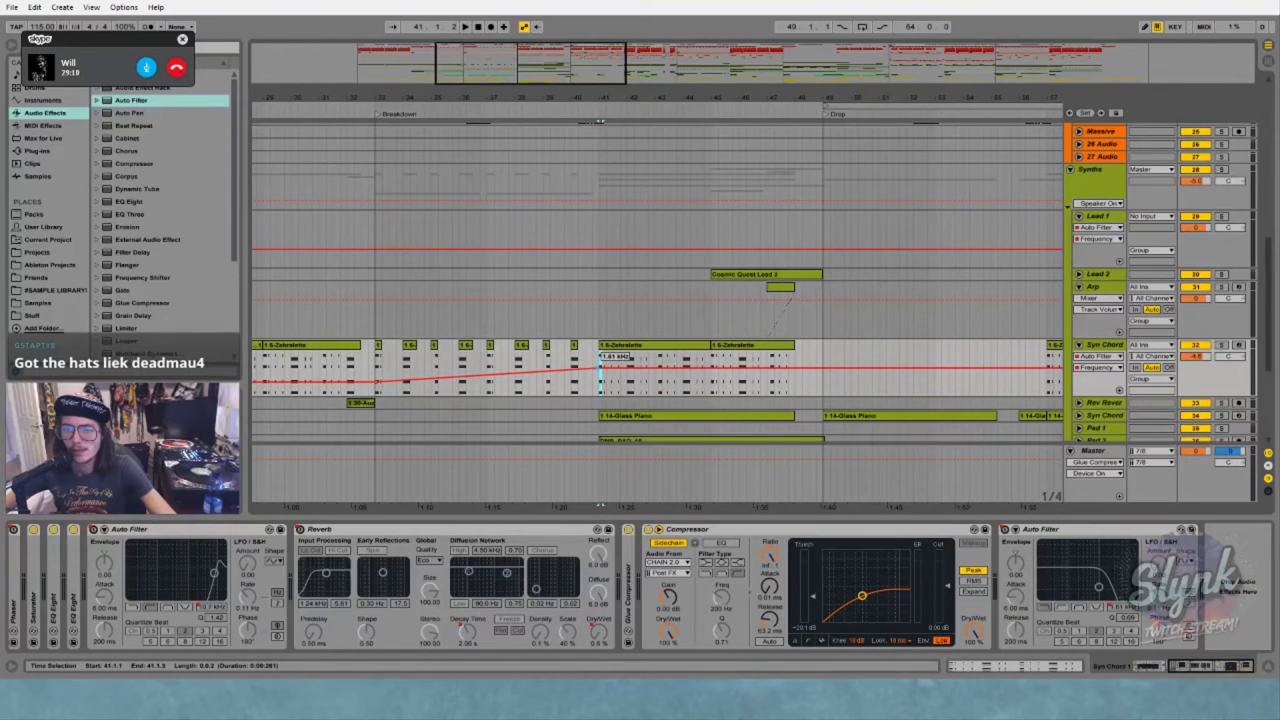
{"action": "left_click", "coordinate": [375, 362]}
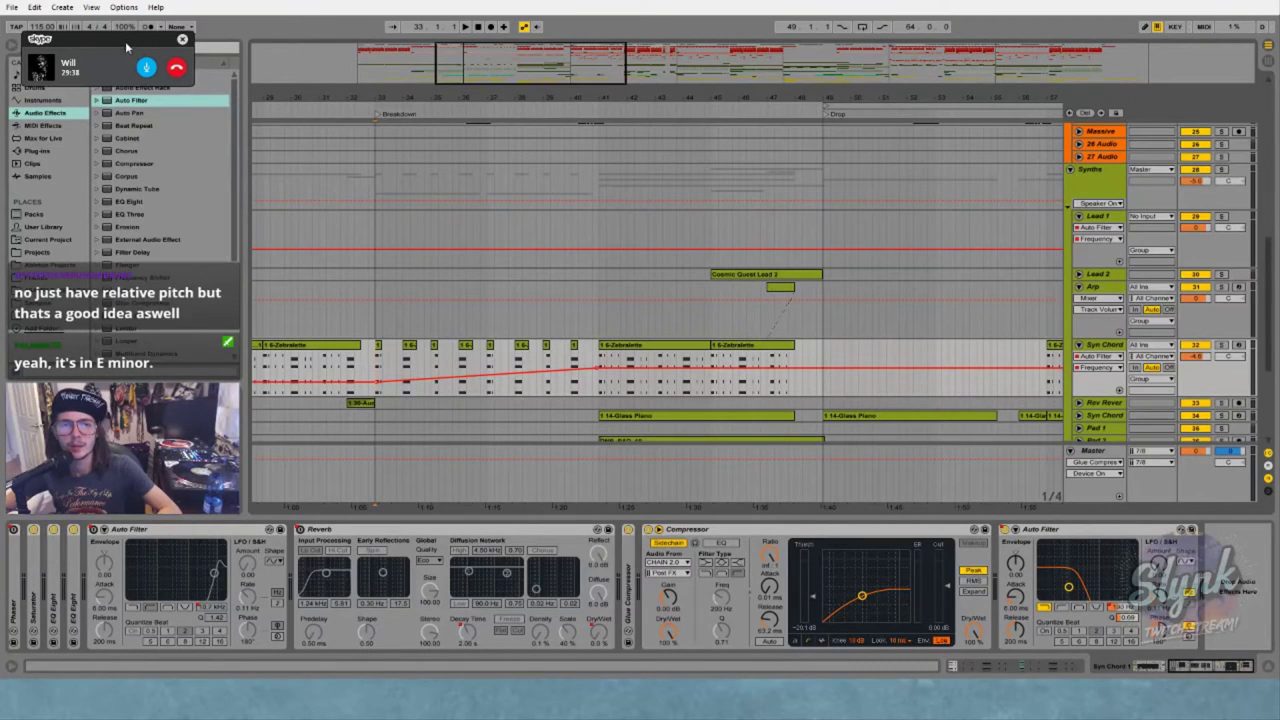
Audition the first Breakdown from 33.1.1 and raise the starting point of the Syn Chord filter frequency ramp at bar 33
{"action": "left_click_drag", "start_coordinate": [126, 46], "coordinate": [125, 127]}
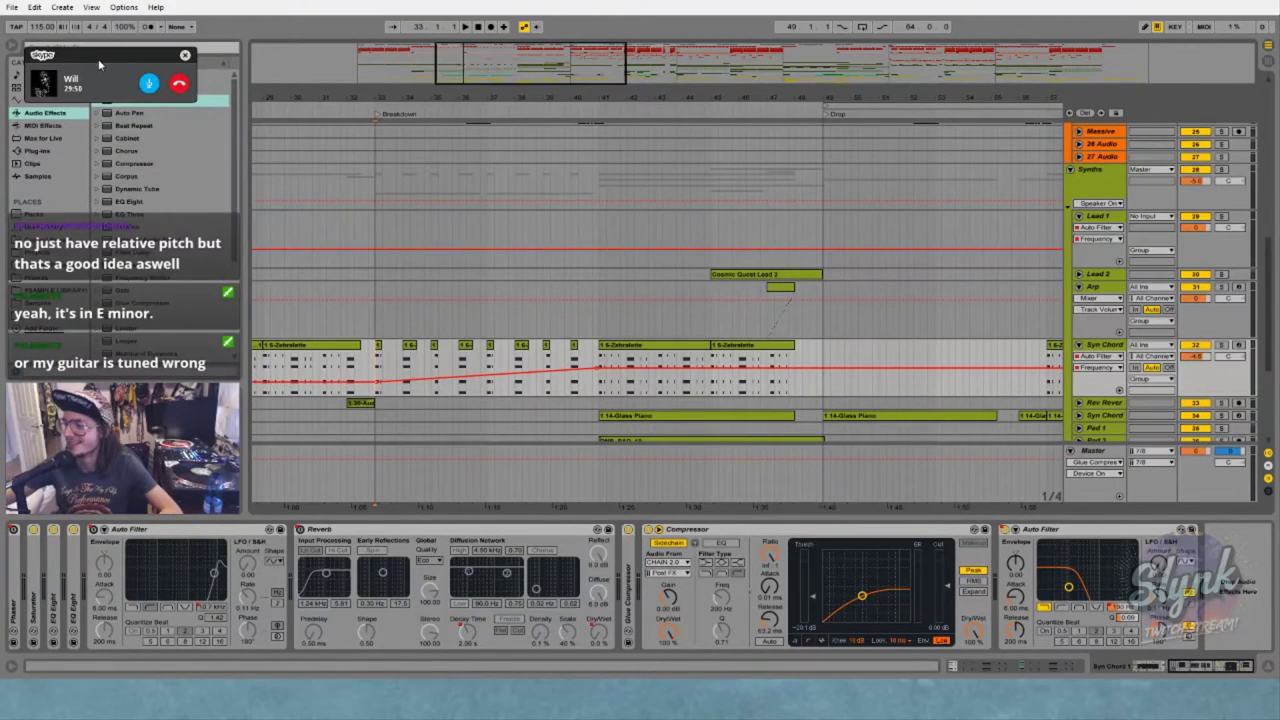
{"action": "left_click", "coordinate": [369, 367]}
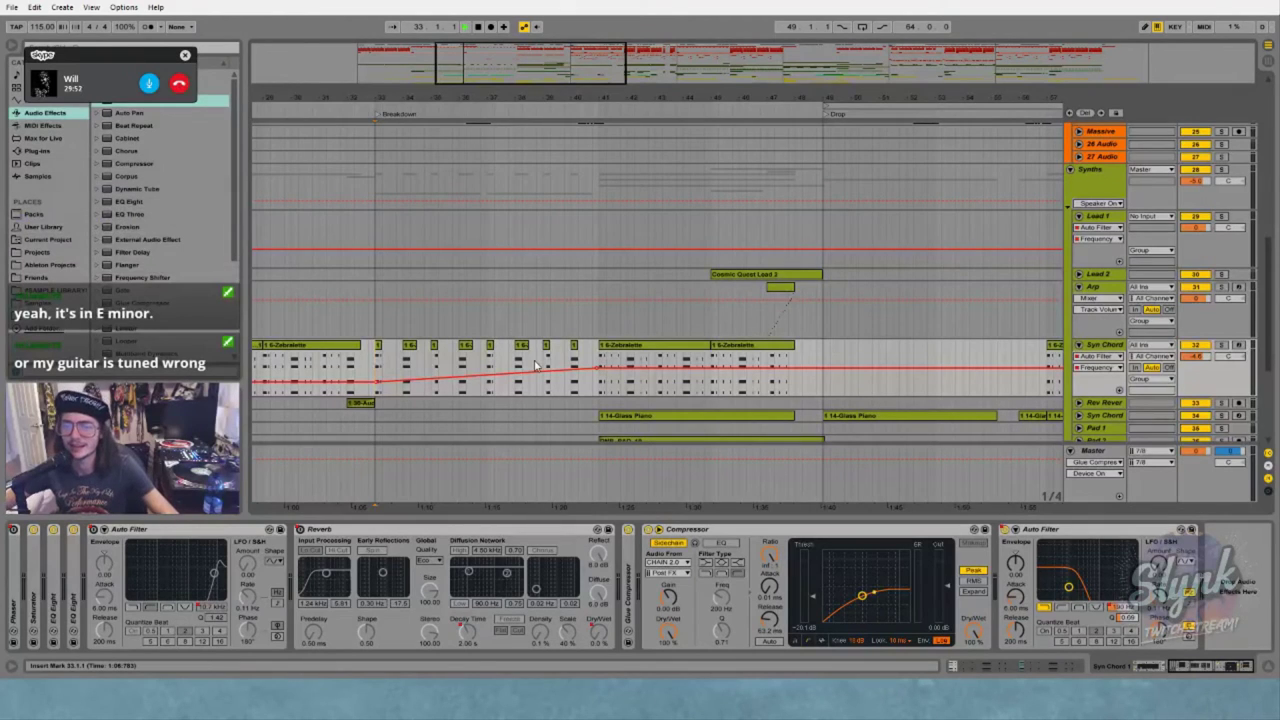
{"action": "key", "text": "space"}
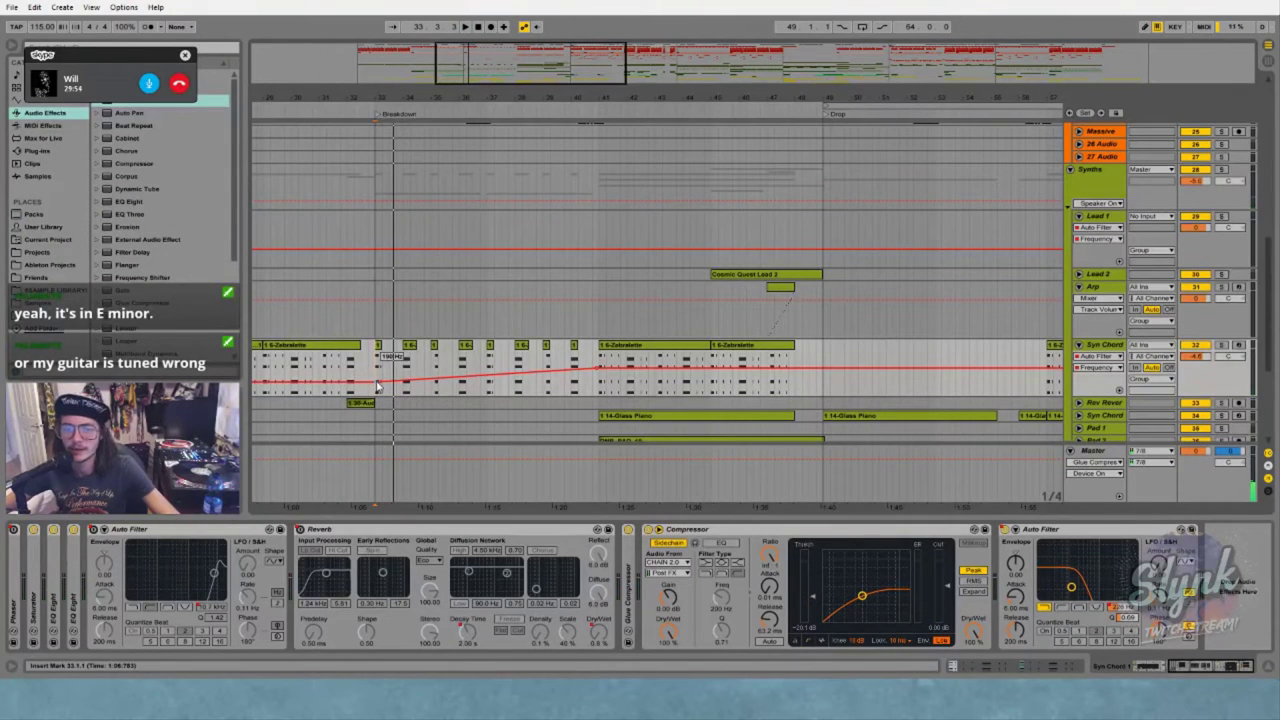
{"action": "left_click_drag", "start_coordinate": [377, 382], "coordinate": [378, 375]}
{"action": "key", "text": "space"}
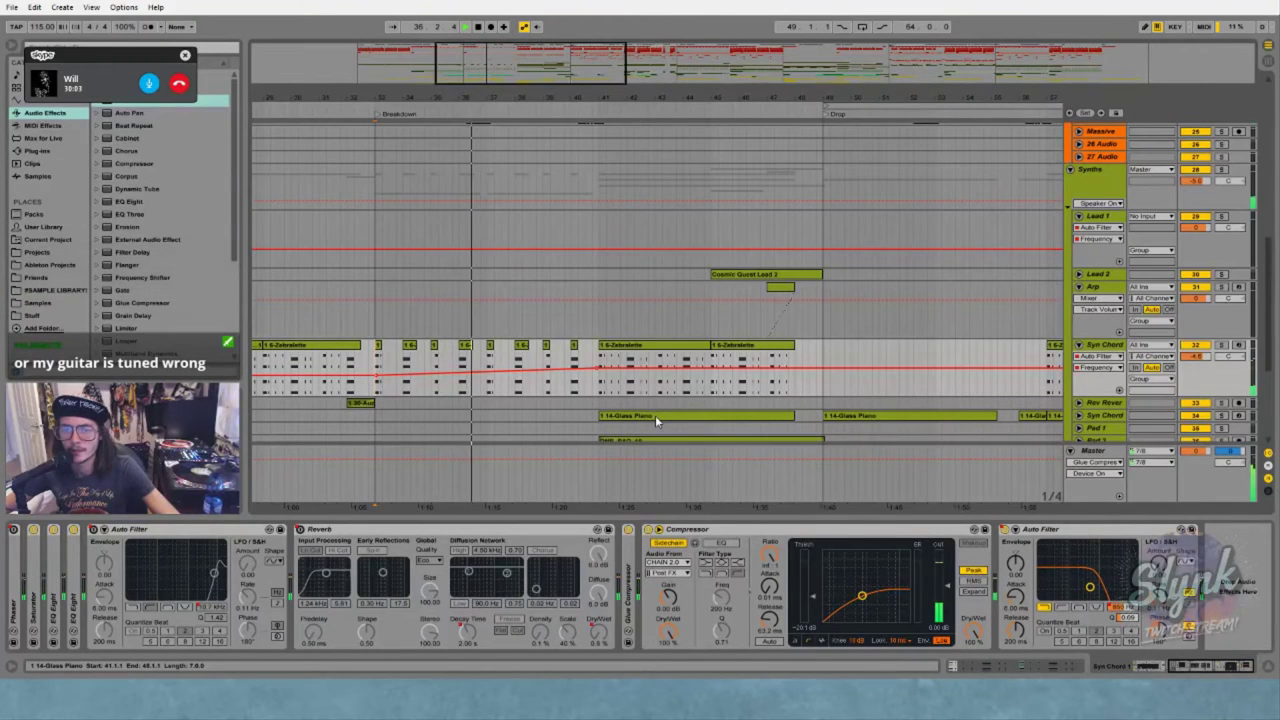
Stop playback, unfold the Riff thing track in the Bass group, and show its devices
{"action": "scroll", "coordinate": [608, 381], "scroll_direction": "down", "scroll_amount": 5}
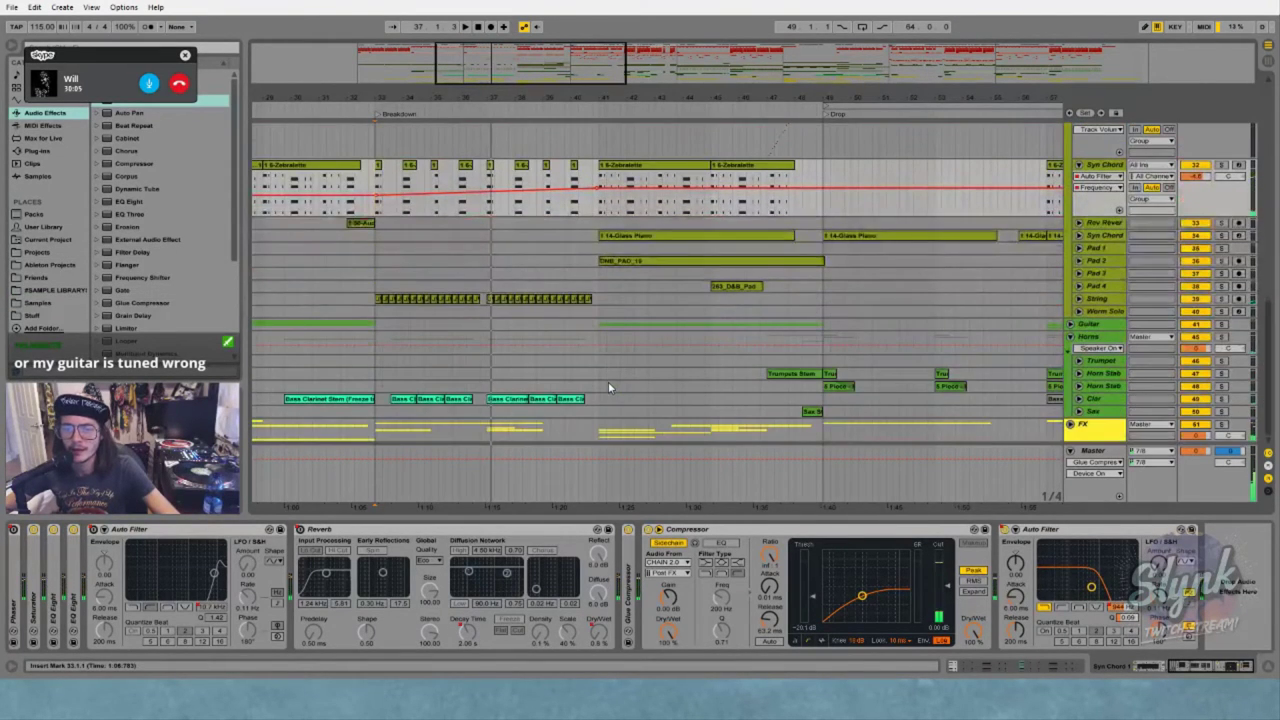
{"action": "scroll", "coordinate": [608, 381], "scroll_direction": "up", "scroll_amount": 6}
{"action": "scroll", "coordinate": [610, 381], "scroll_direction": "up", "scroll_amount": 3}
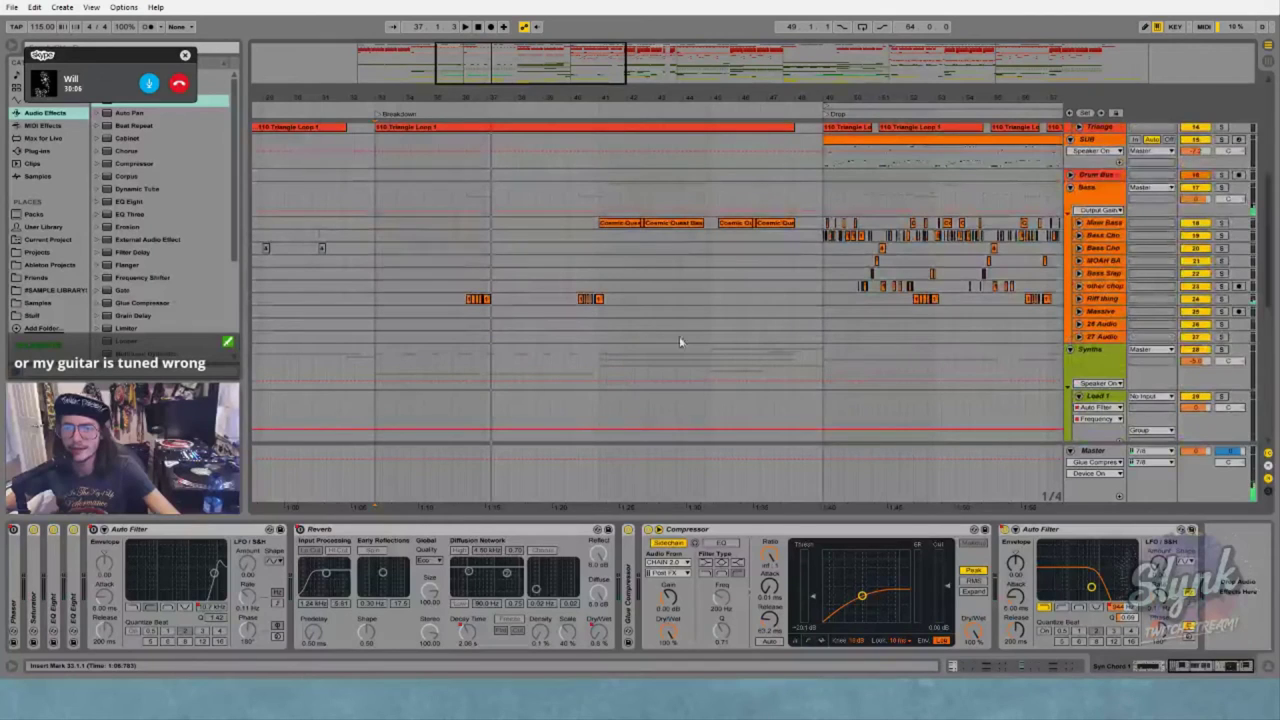
{"action": "left_click", "coordinate": [1079, 299]}
{"action": "left_click", "coordinate": [1104, 300]}
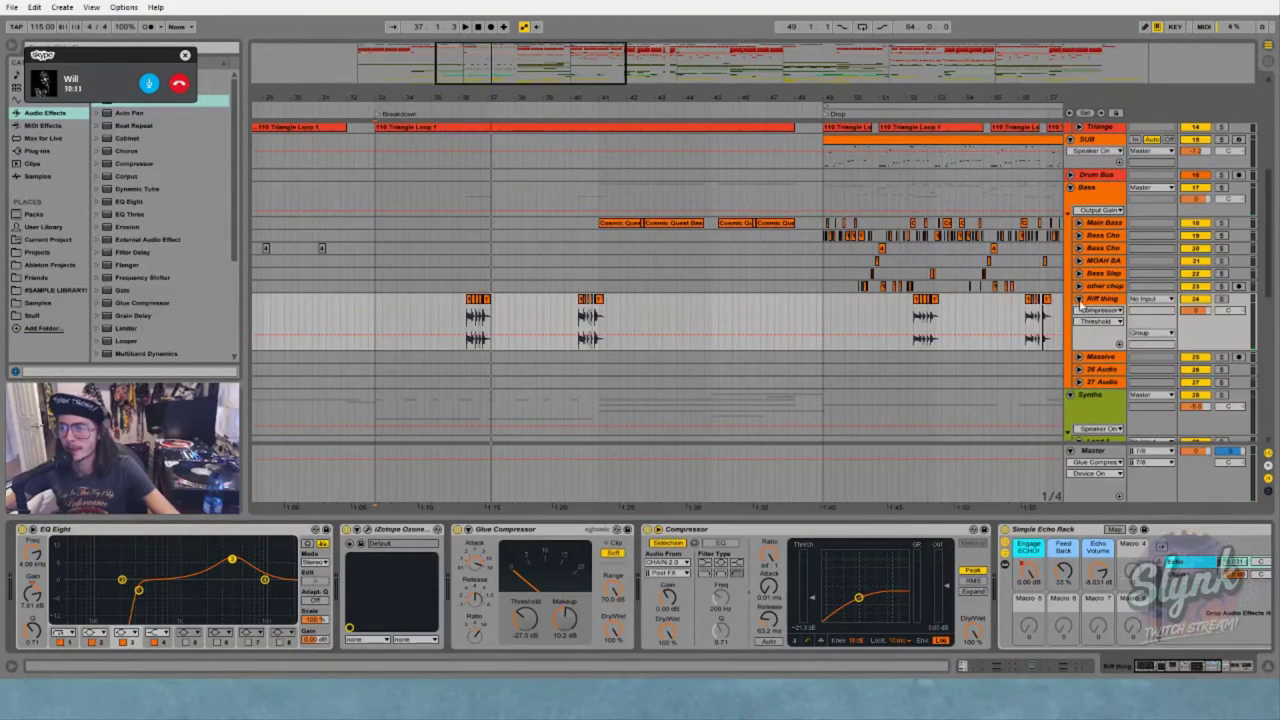
Select all the Riff thing clips in the first Breakdown and adjust their clip volume together
{"action": "scroll", "coordinate": [1100, 425], "scroll_direction": "down", "scroll_amount": 10}
{"action": "scroll", "coordinate": [1100, 420], "scroll_direction": "up", "scroll_amount": 2}
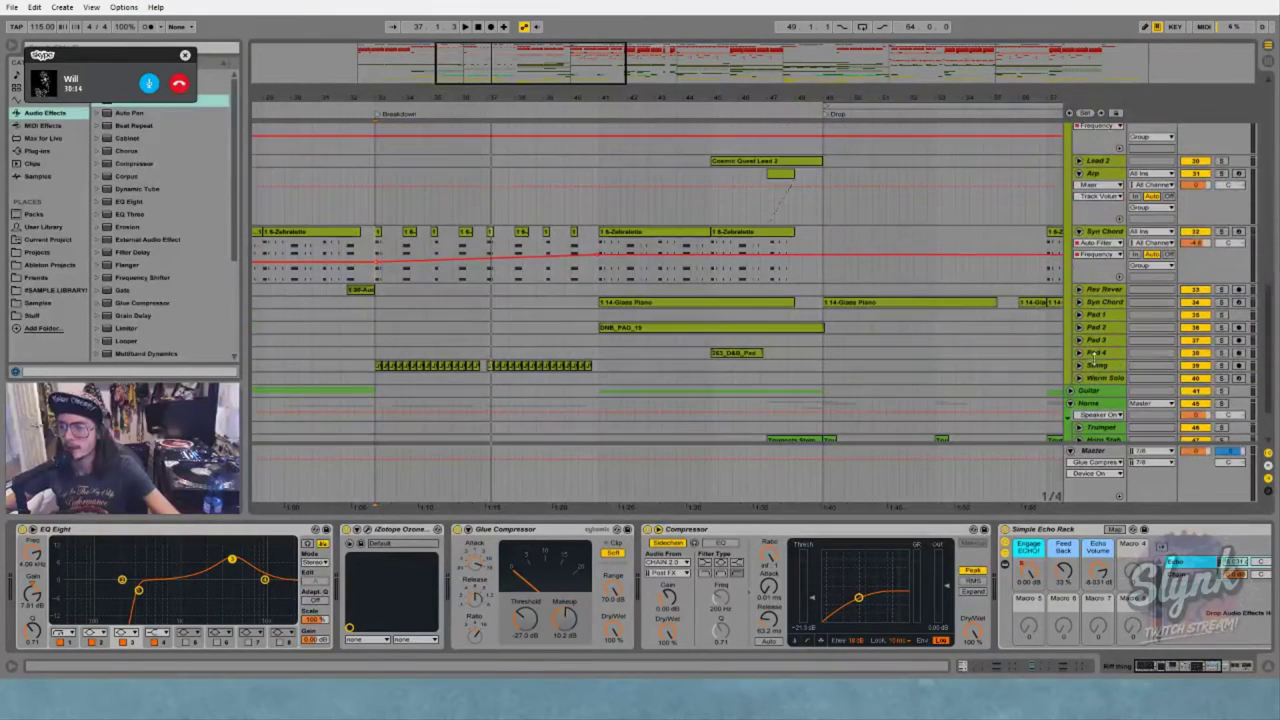
{"action": "left_click", "coordinate": [1100, 232]}
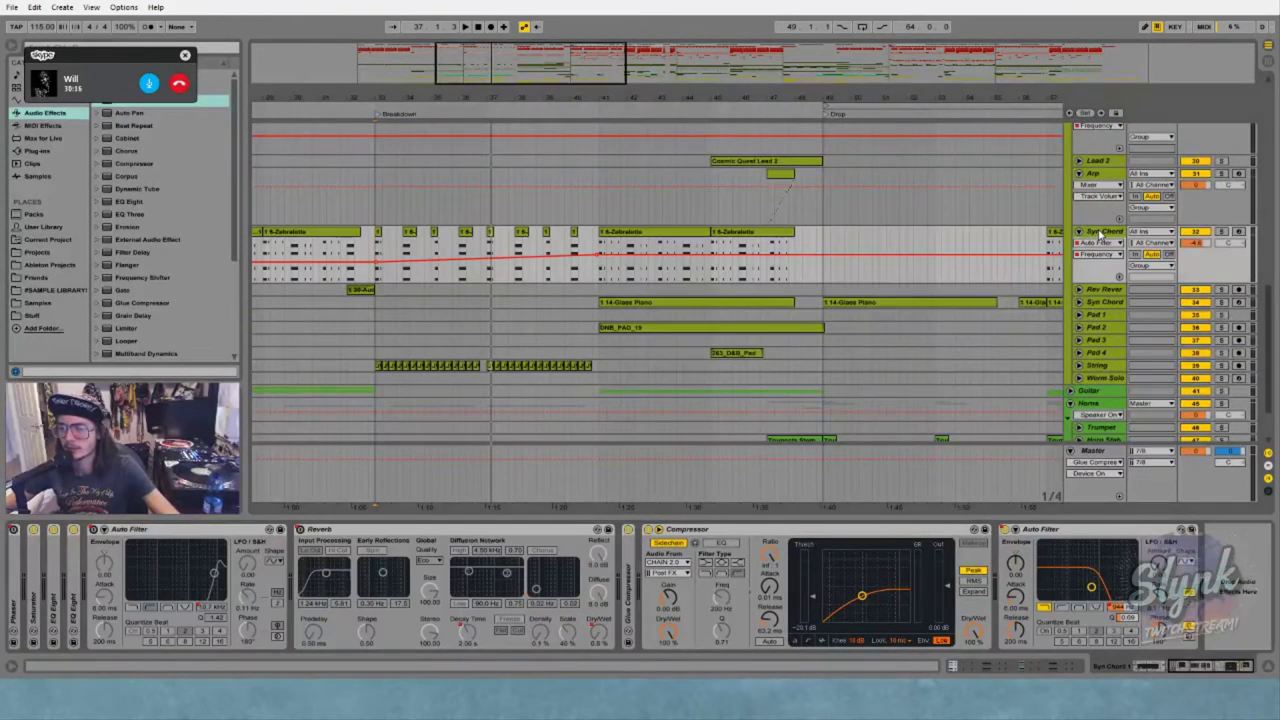
{"action": "scroll", "coordinate": [1100, 232], "scroll_direction": "up", "scroll_amount": 8}
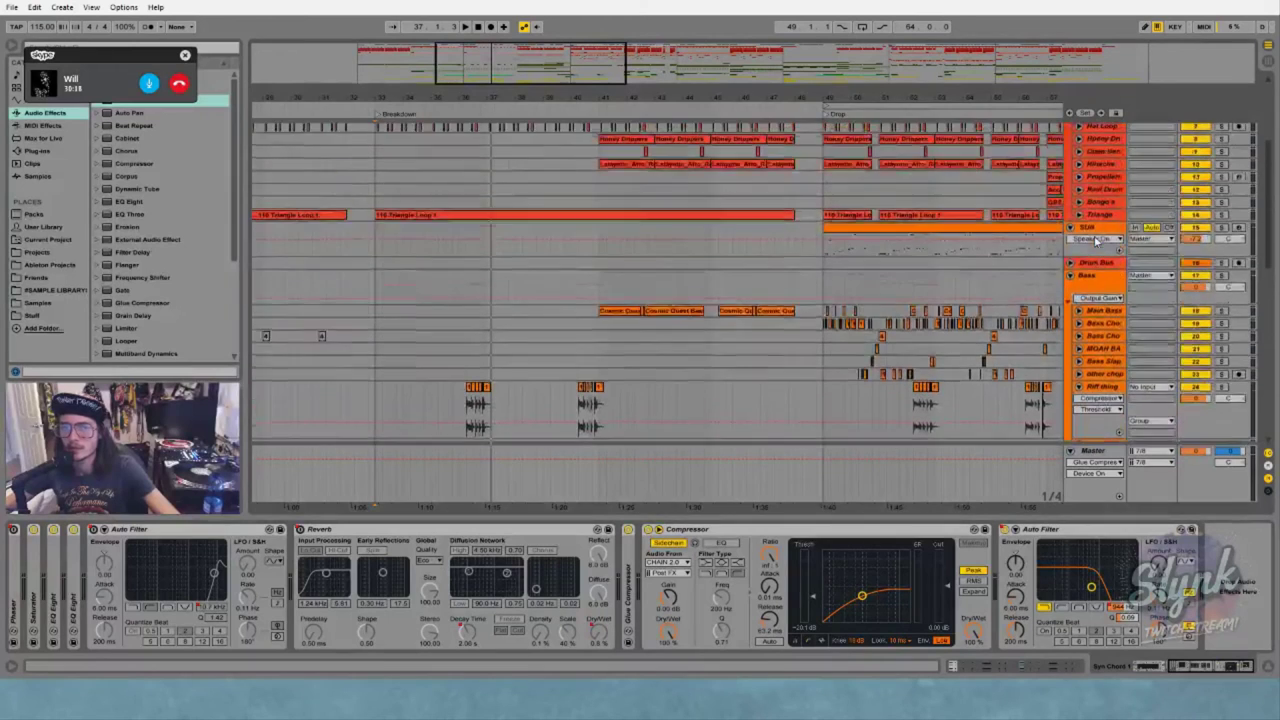
{"action": "scroll", "coordinate": [1097, 240], "scroll_direction": "up", "scroll_amount": 1}
{"action": "scroll", "coordinate": [1095, 235], "scroll_direction": "down", "scroll_amount": 3}
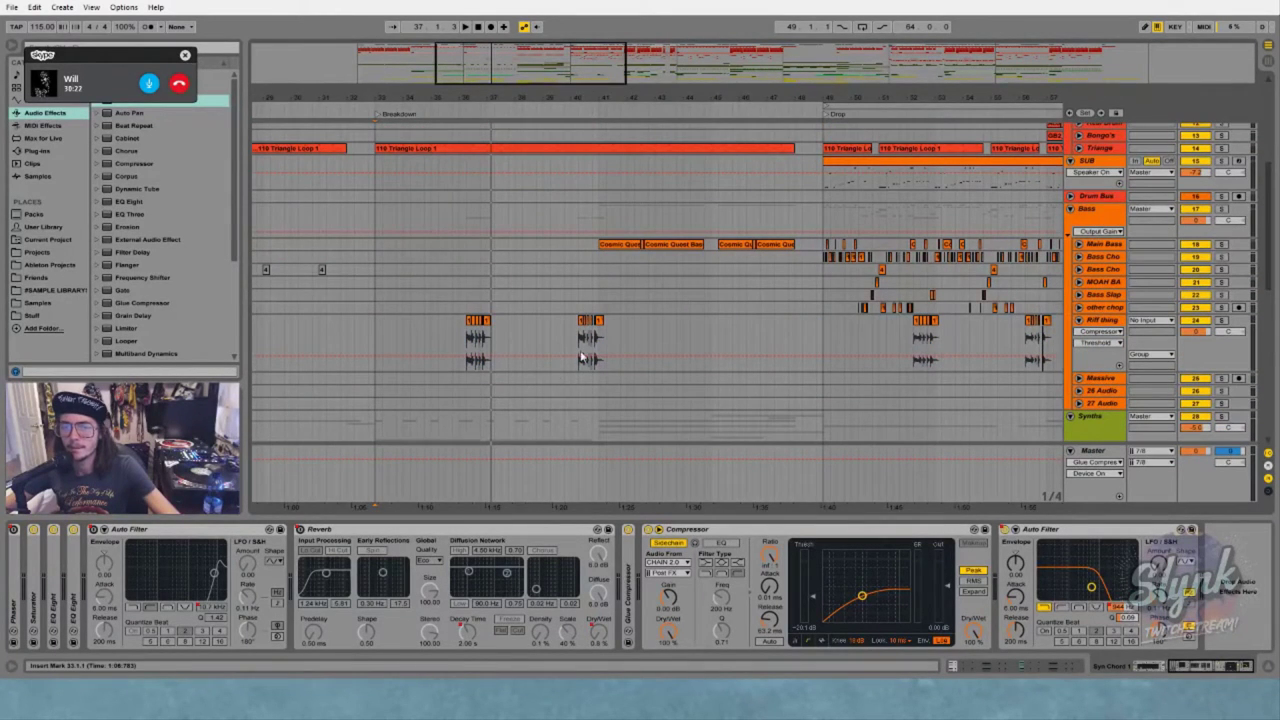
{"action": "left_click_drag", "start_coordinate": [627, 350], "coordinate": [452, 346]}
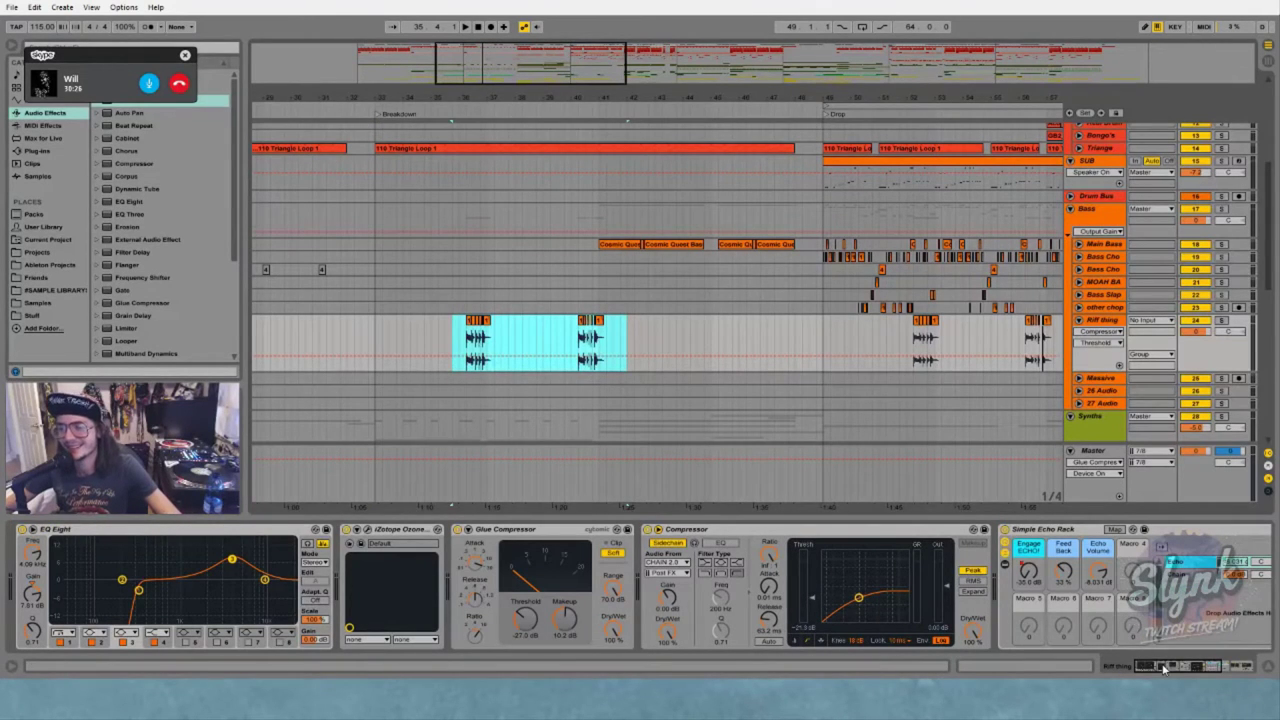
{"action": "key", "text": "shift+Tab"}
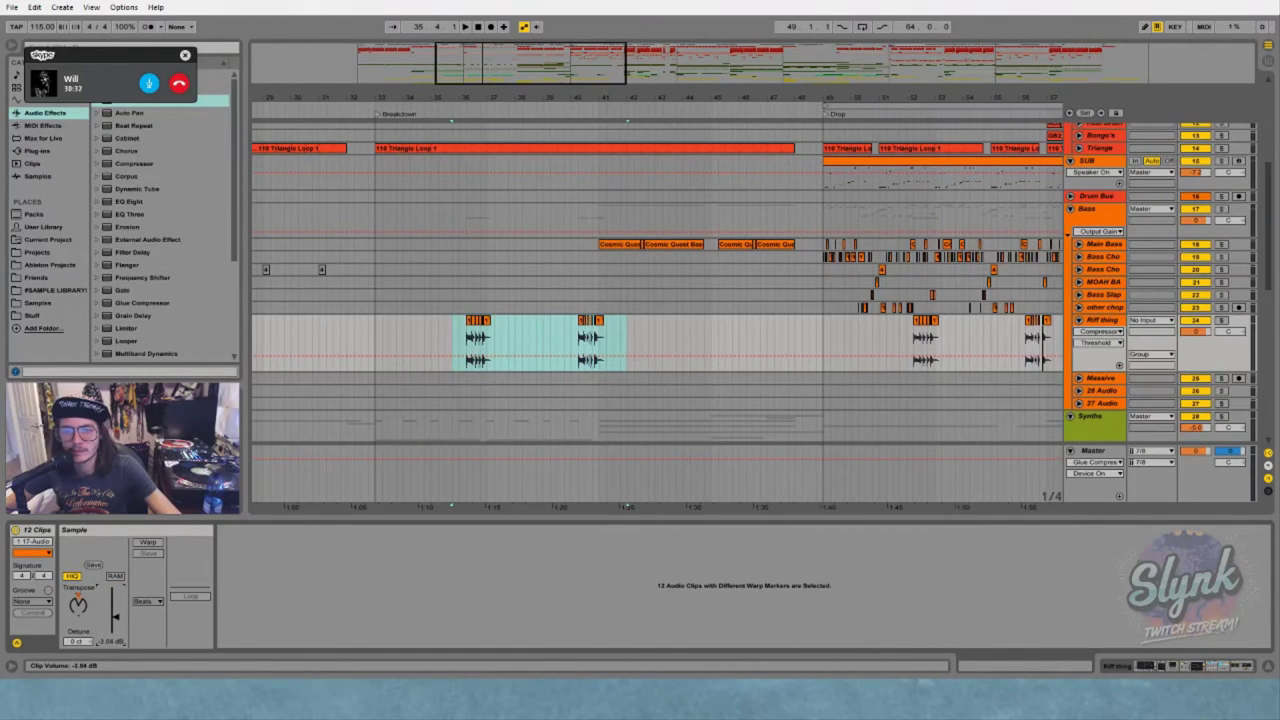
{"action": "left_click", "coordinate": [430, 339]}
Consolidate the Syn Chord clips between bars 33 and 41 into one clip
{"action": "scroll", "coordinate": [435, 343], "scroll_direction": "down", "scroll_amount": 10}
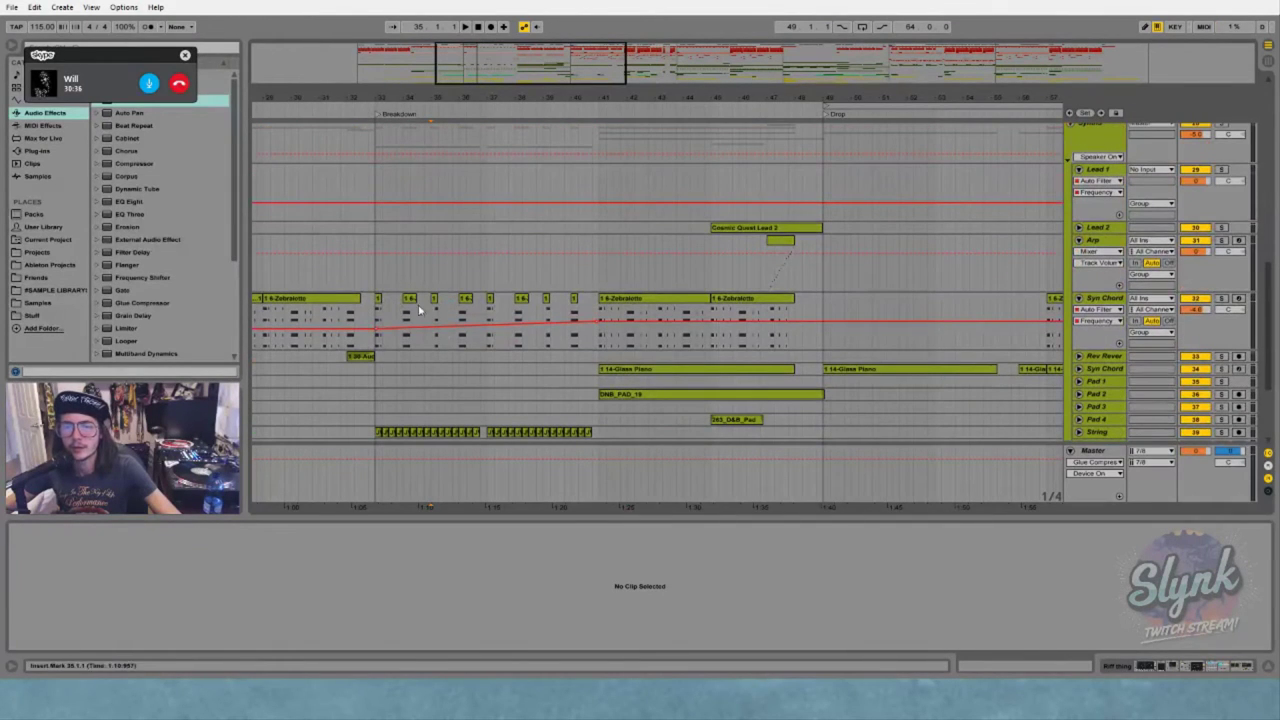
{"action": "left_click_drag", "start_coordinate": [600, 318], "coordinate": [376, 314]}
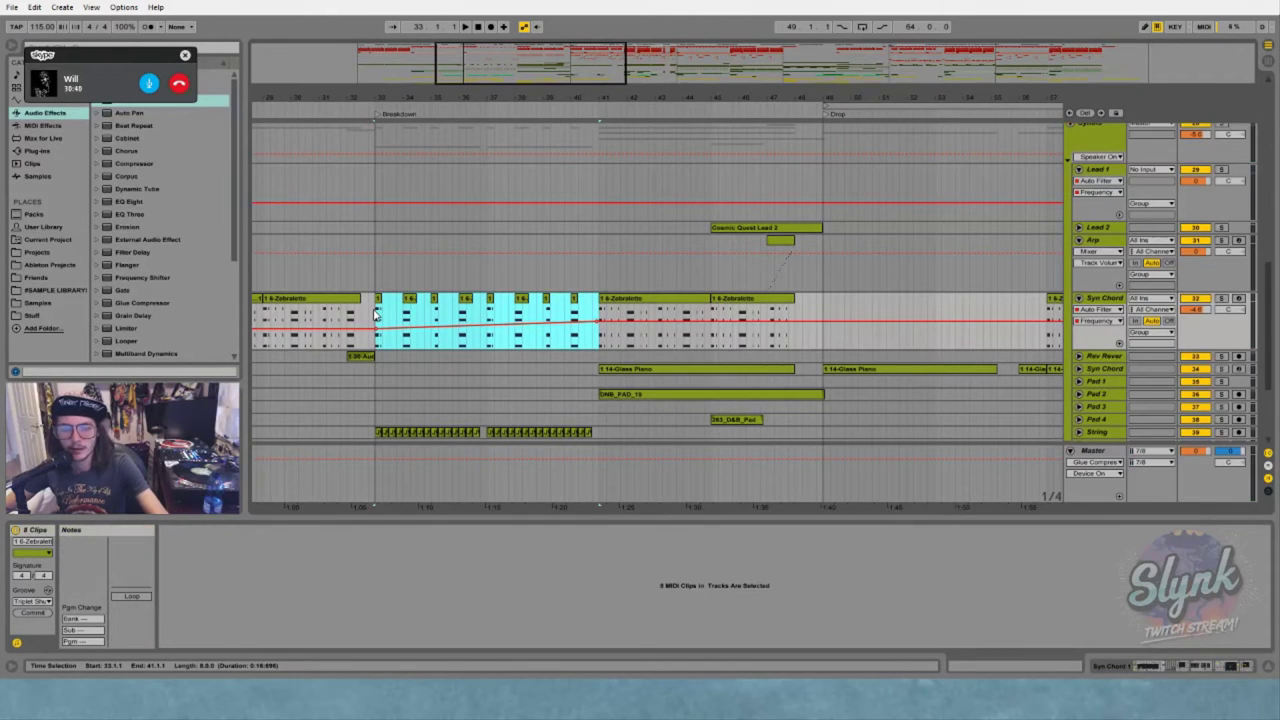
{"action": "key", "text": "ctrl+j"}
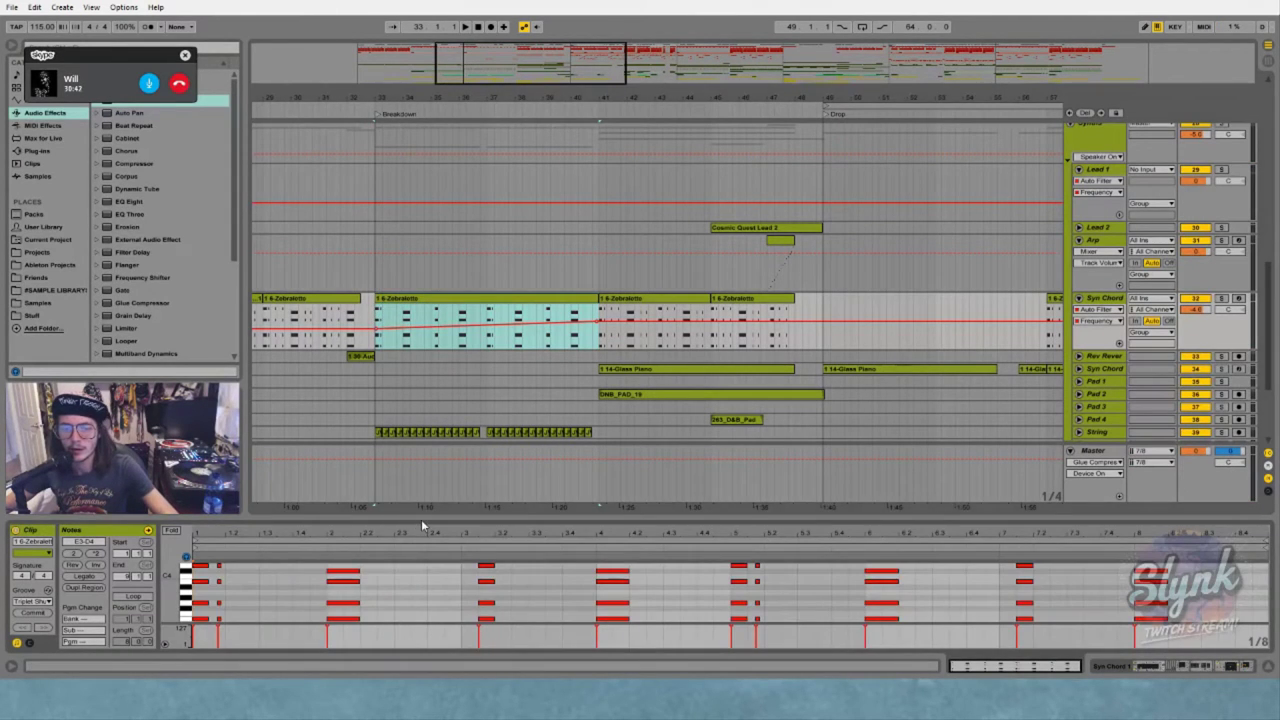
Enlarge the Syn Chord note editor, remove the short repeated chord at the start, and lengthen the first four bars' chords to sustain until the next
{"action": "left_click_drag", "start_coordinate": [422, 525], "coordinate": [420, 330]}
{"action": "left_click", "coordinate": [212, 518]}
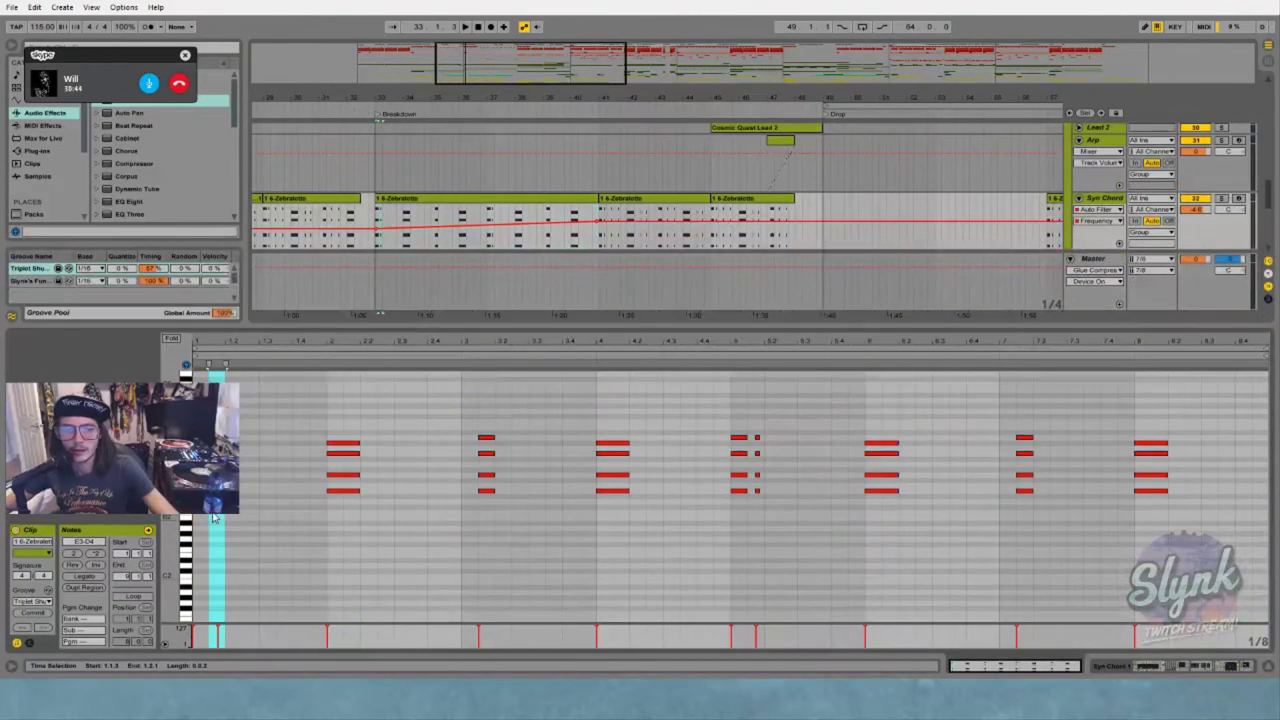
{"action": "left_click", "coordinate": [200, 519]}
{"action": "left_click_drag", "start_coordinate": [208, 437], "coordinate": [472, 490]}
{"action": "left_click_drag", "start_coordinate": [481, 427], "coordinate": [596, 490]}
{"action": "left_click_drag", "start_coordinate": [622, 431], "coordinate": [733, 491]}
{"action": "left_click_drag", "start_coordinate": [742, 417], "coordinate": [737, 512]}
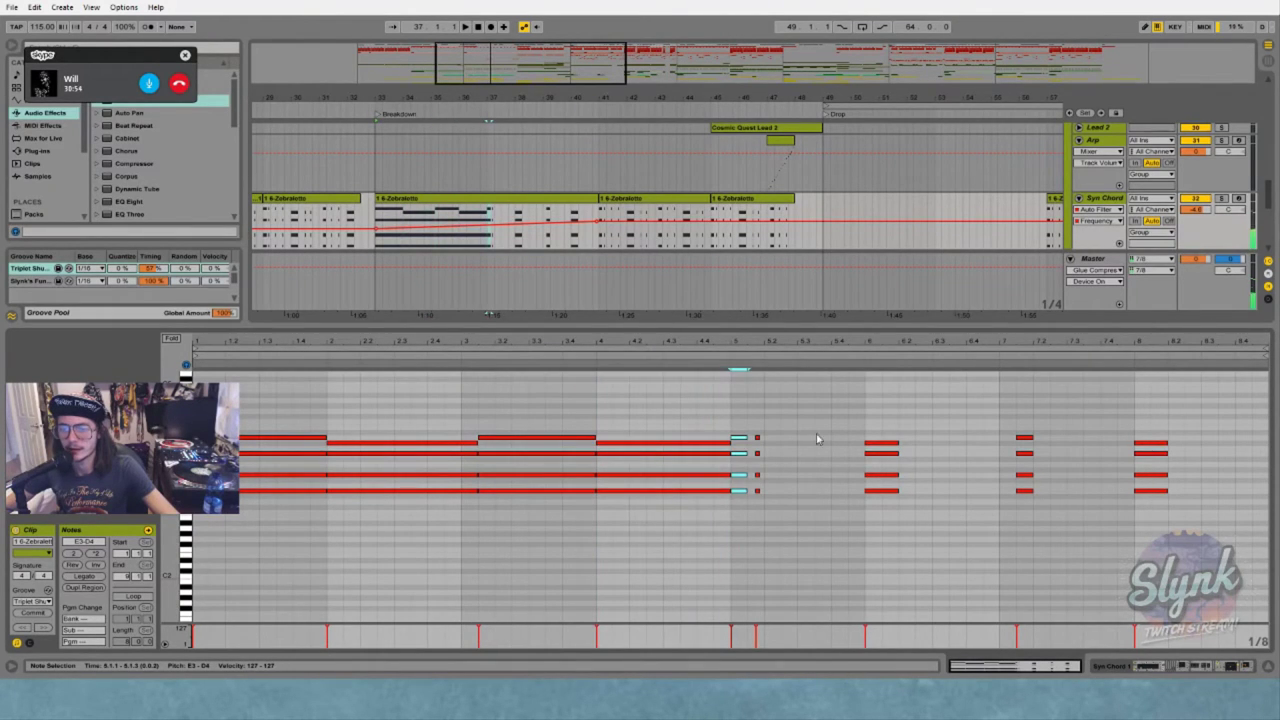
Loop the first four bars of the Syn Chord clip and audition the sustained chords from 33.1.1
{"action": "left_click", "coordinate": [738, 350]}
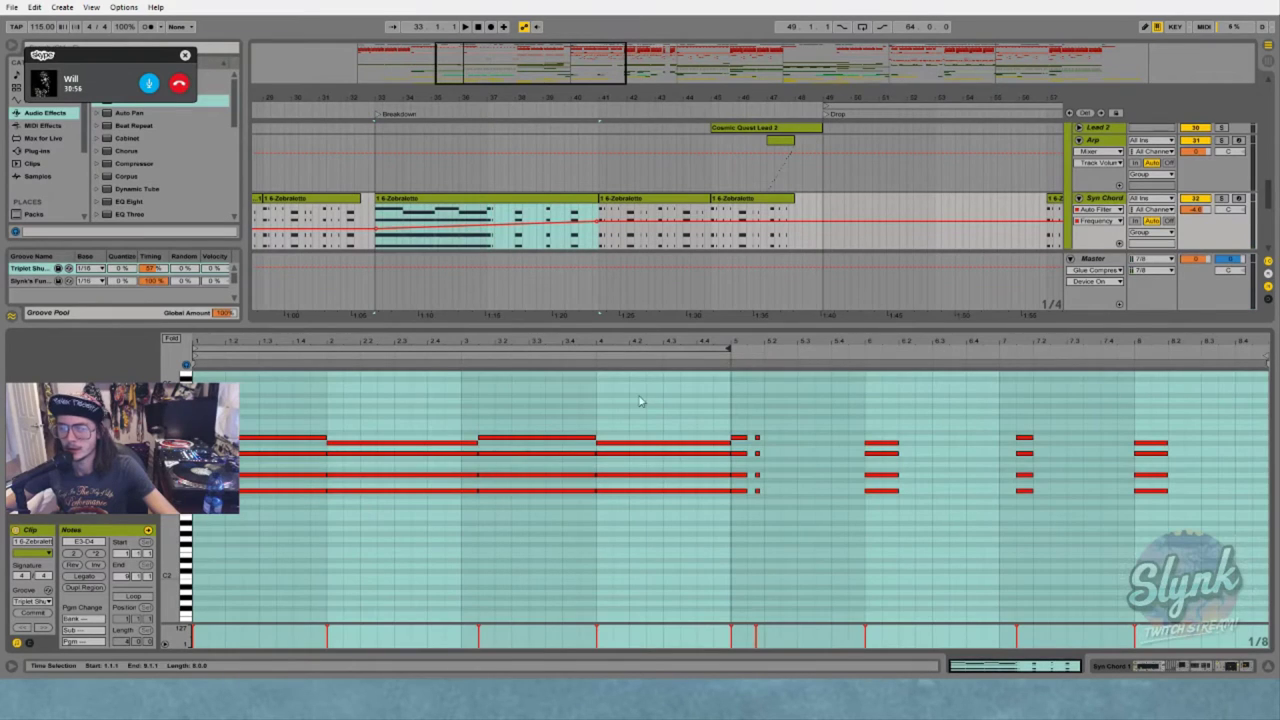
{"action": "key", "text": "space"}
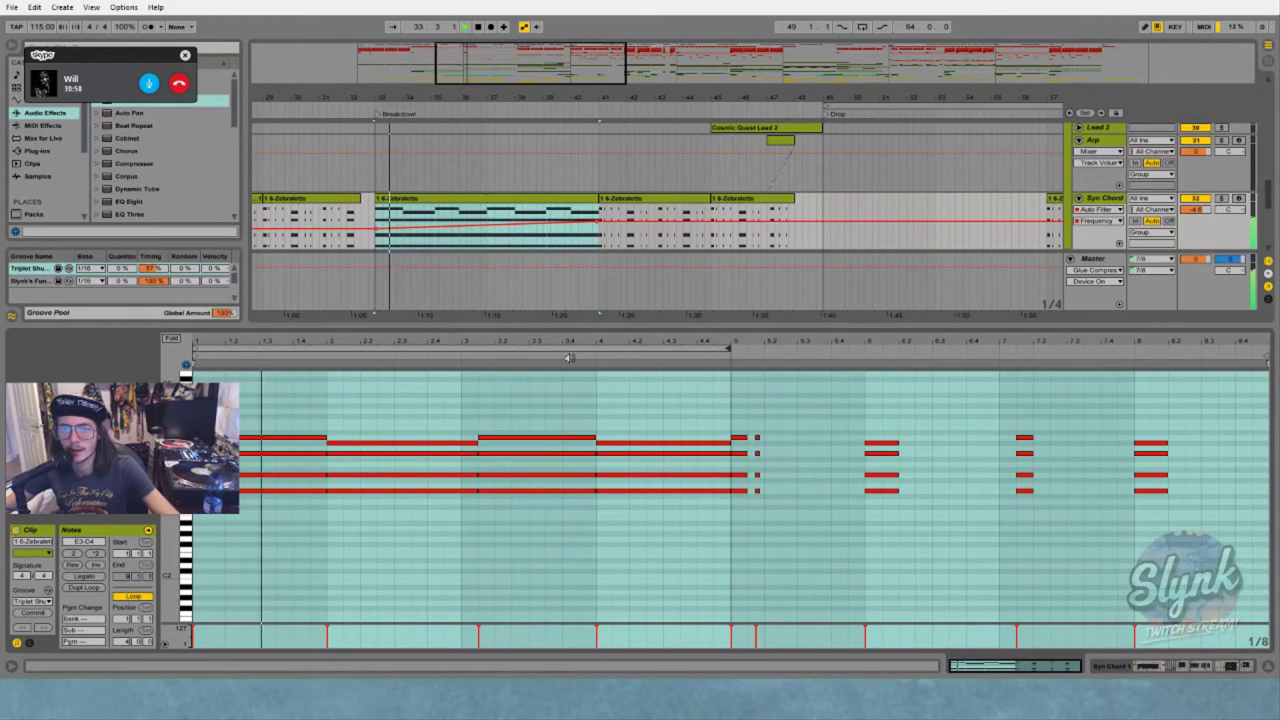
{"action": "left_click", "coordinate": [1093, 210]}
{"action": "left_click", "coordinate": [988, 211]}
{"action": "key", "text": "space"}
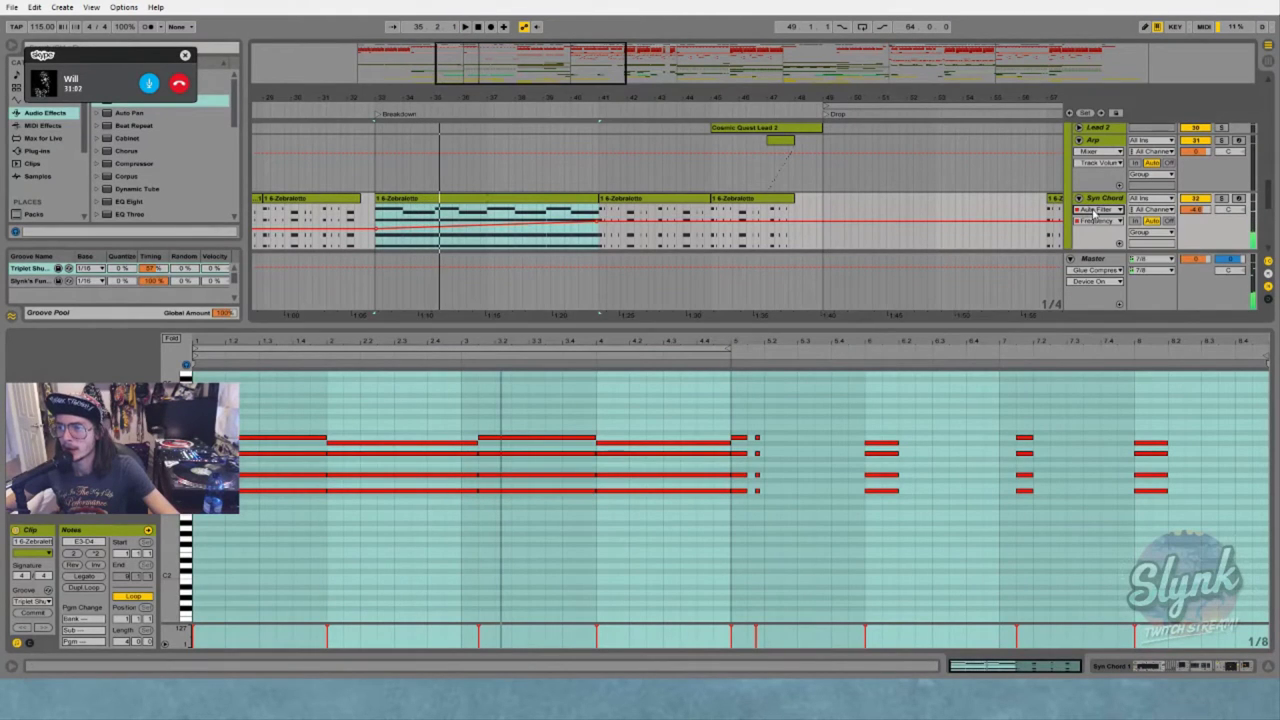
Show the Syn Chord track's devices and display the automation of the Analog vibrato amount
{"action": "left_click", "coordinate": [1093, 211]}
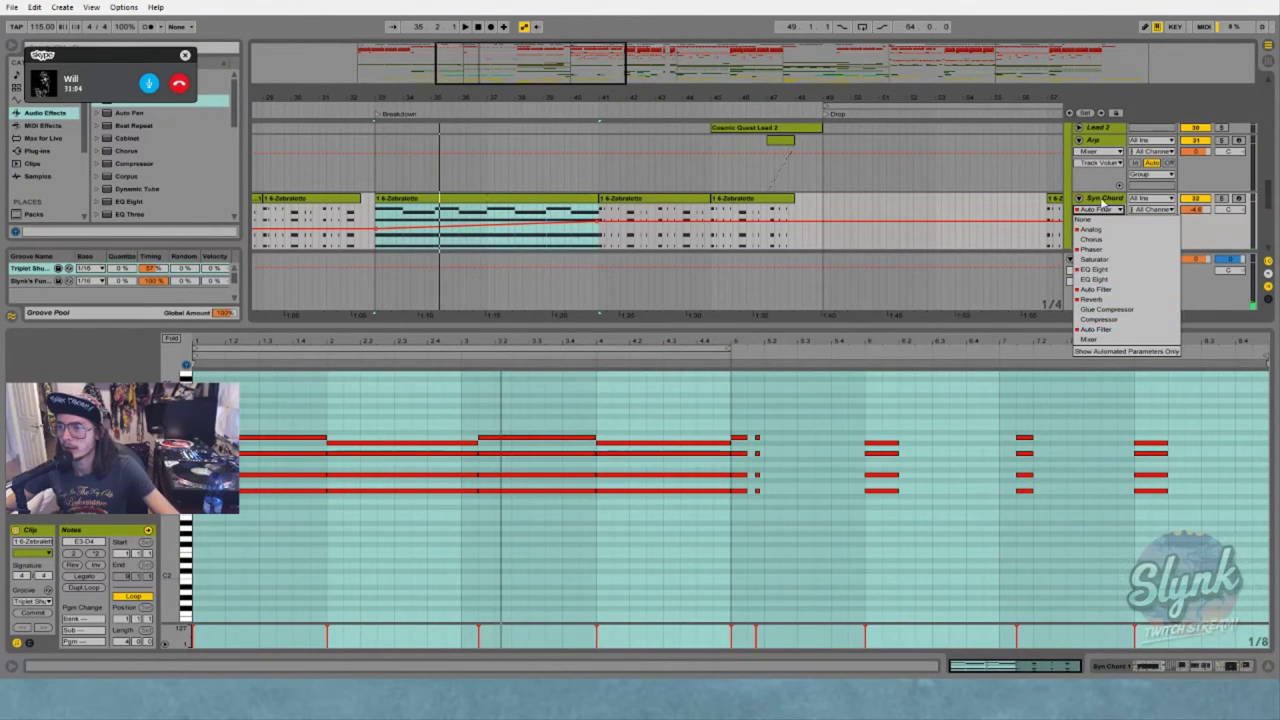
{"action": "left_click", "coordinate": [1108, 209]}
{"action": "left_click", "coordinate": [1108, 199]}
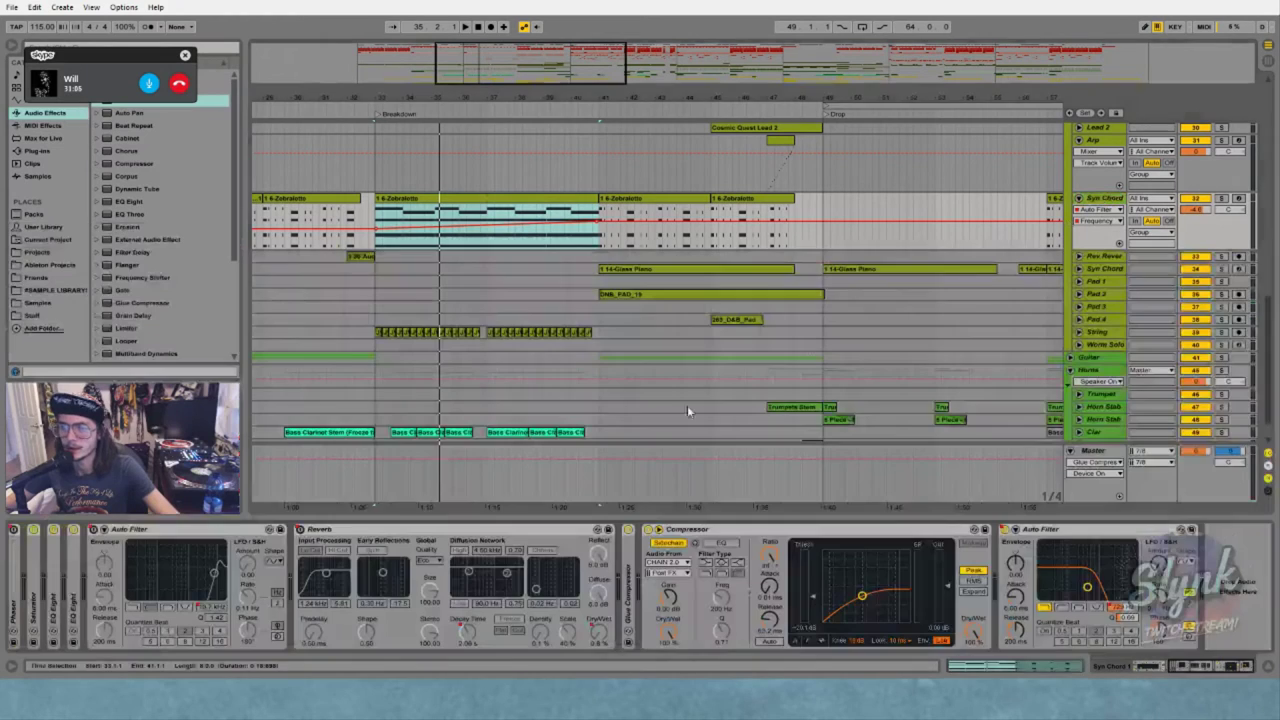
{"action": "left_click_drag", "start_coordinate": [1180, 665], "coordinate": [1136, 662]}
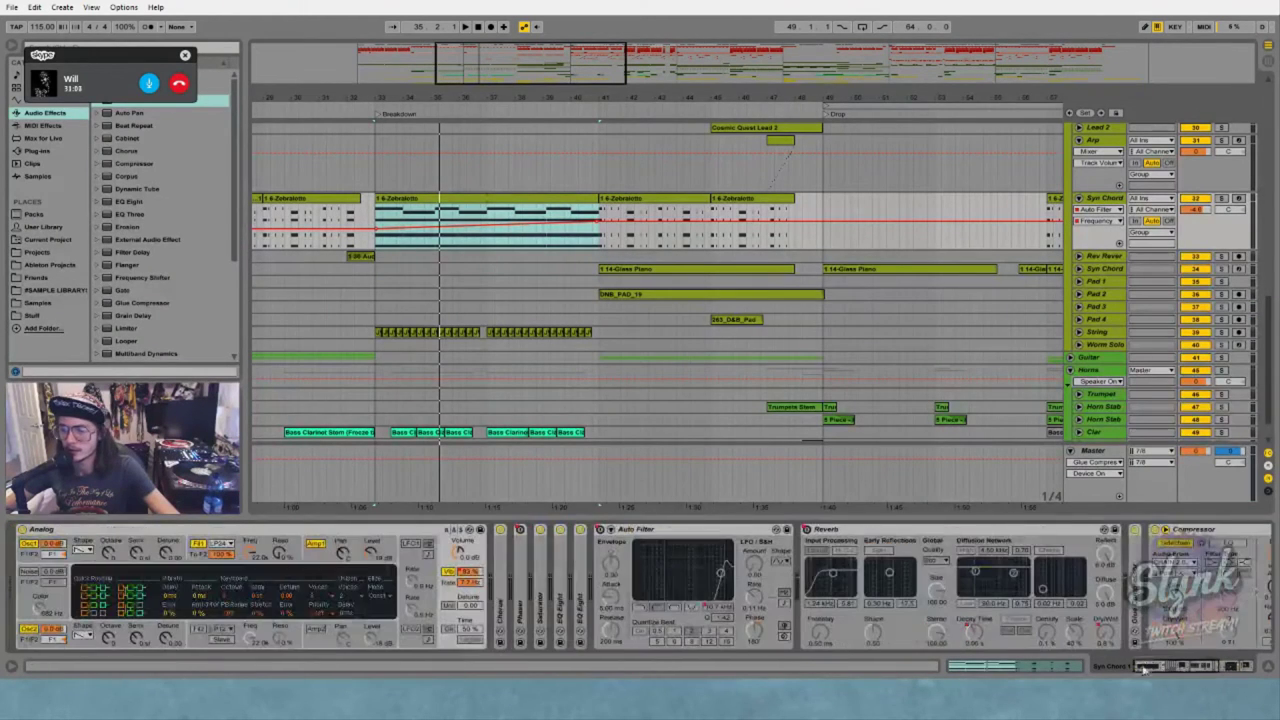
{"action": "left_click", "coordinate": [462, 577]}
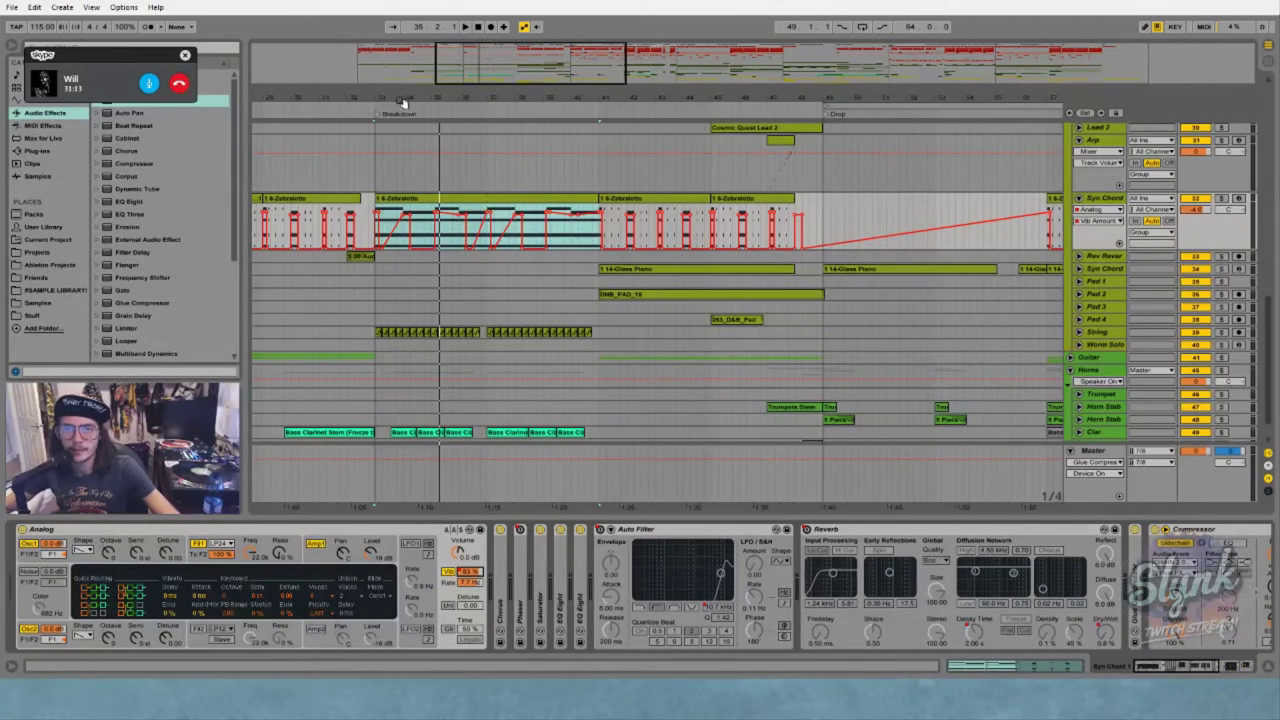
Reshape the vibrato amount automation into a rising ramp under each of the first two Breakdown chords and audition it
{"action": "left_click_drag", "start_coordinate": [403, 100], "coordinate": [499, 124]}
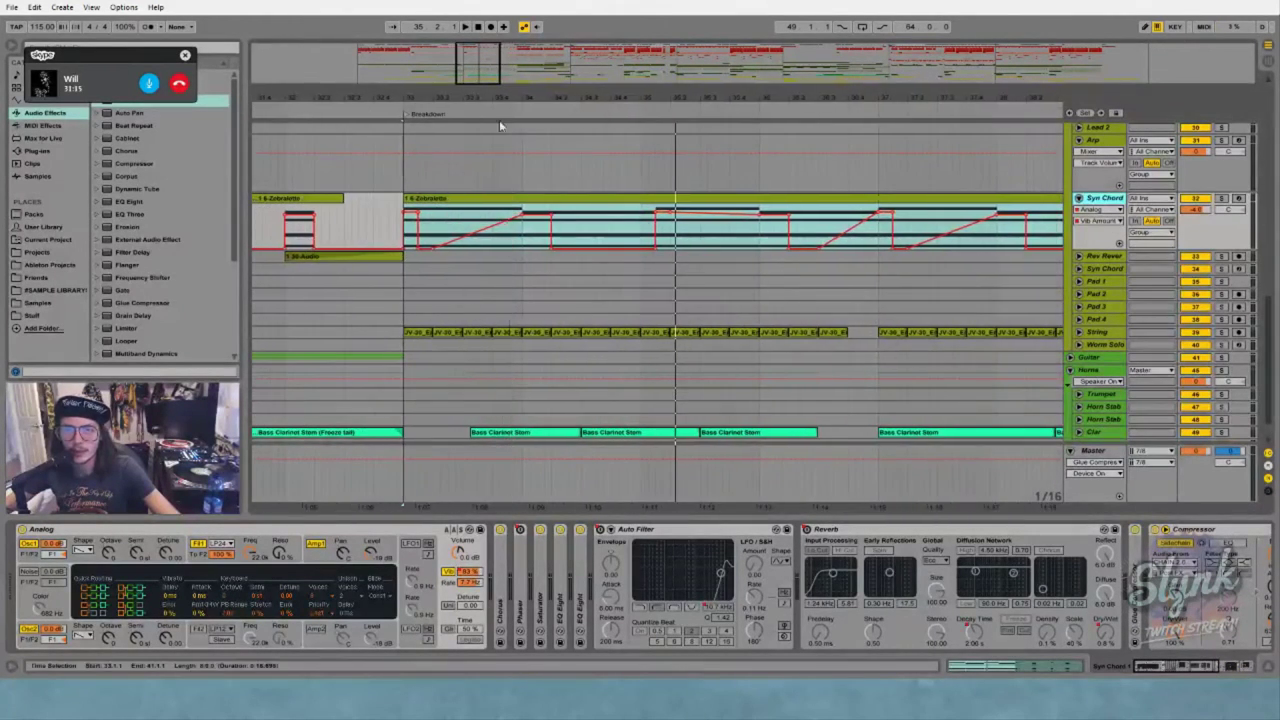
{"action": "left_click", "coordinate": [426, 222]}
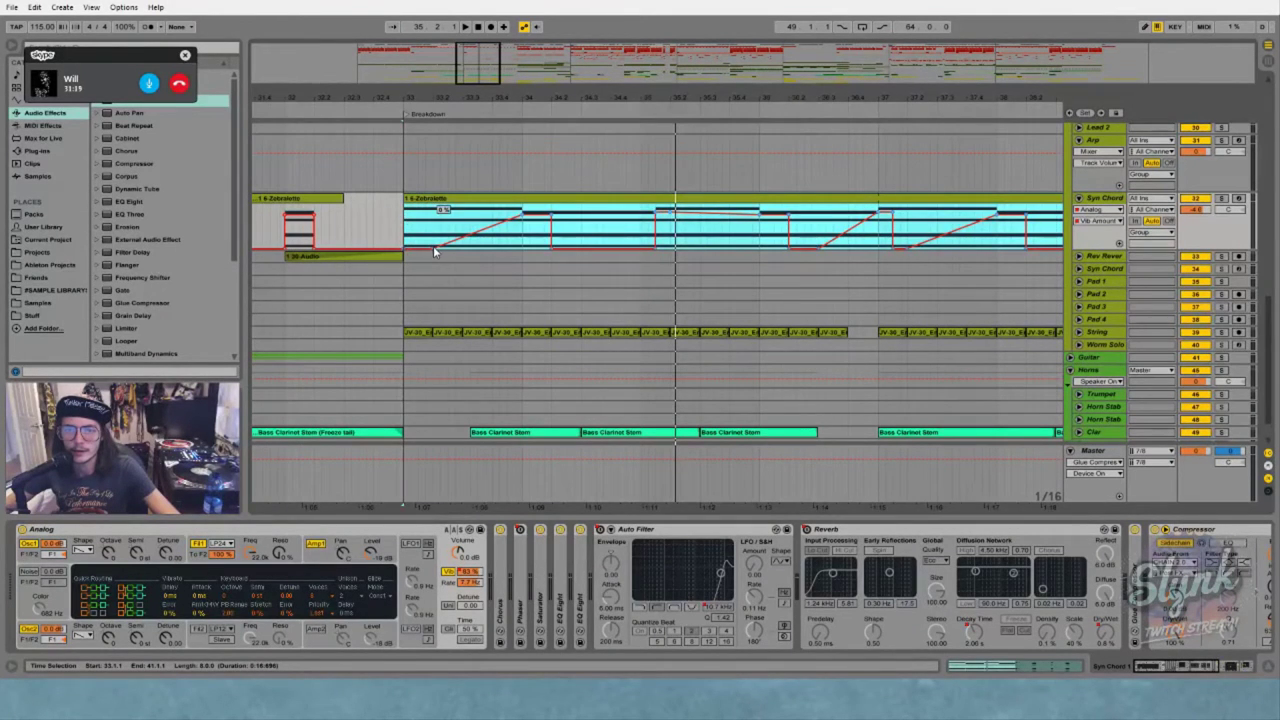
{"action": "left_click", "coordinate": [407, 240]}
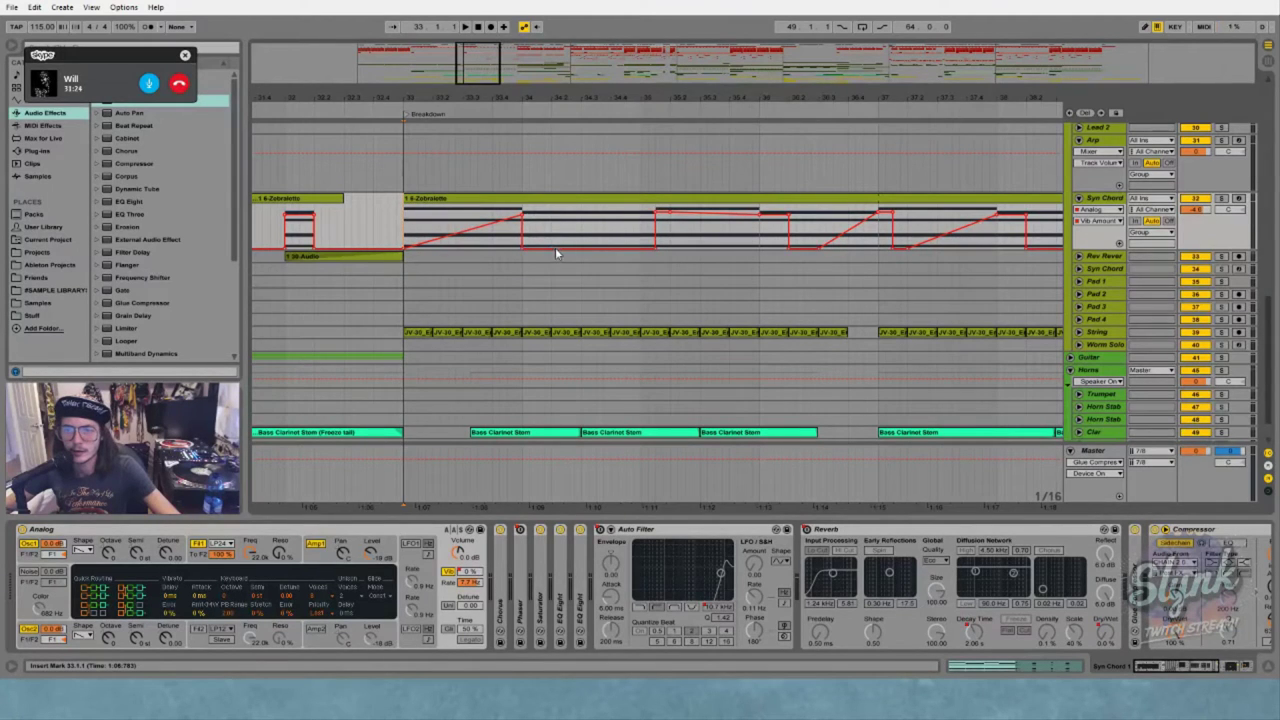
{"action": "left_click", "coordinate": [656, 252]}
{"action": "key", "text": "space"}
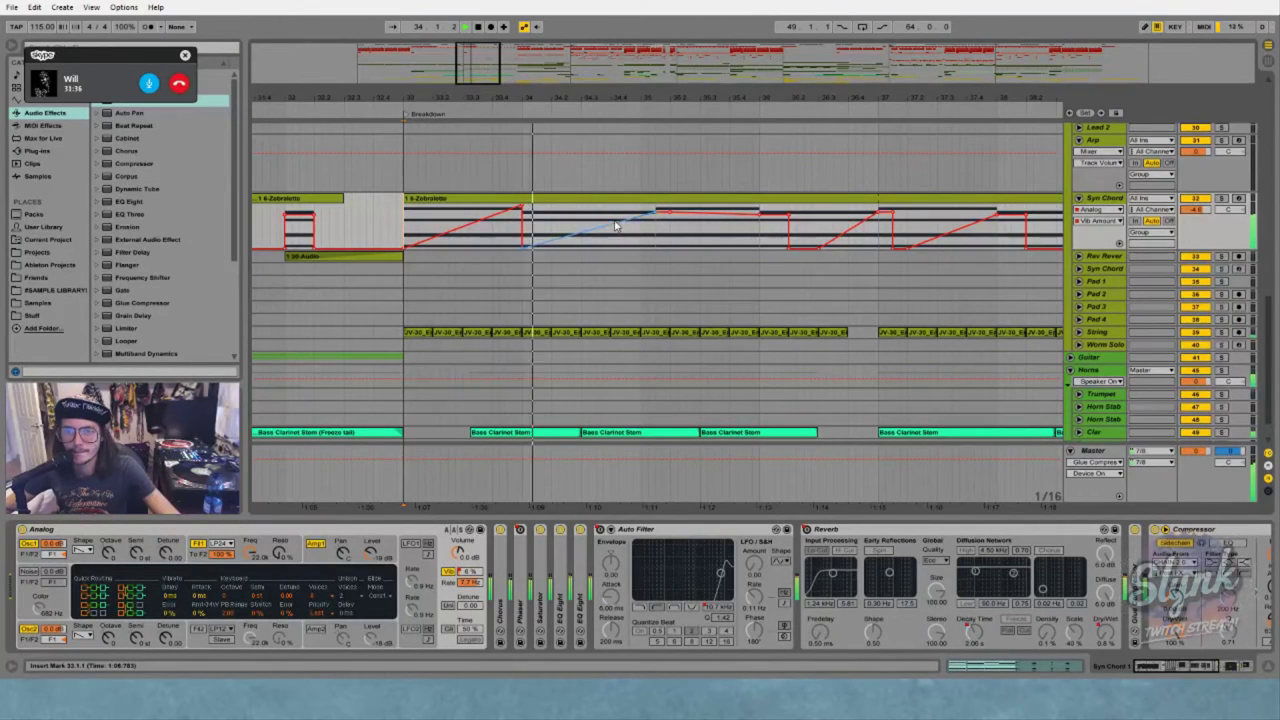
{"action": "key", "text": "space"}
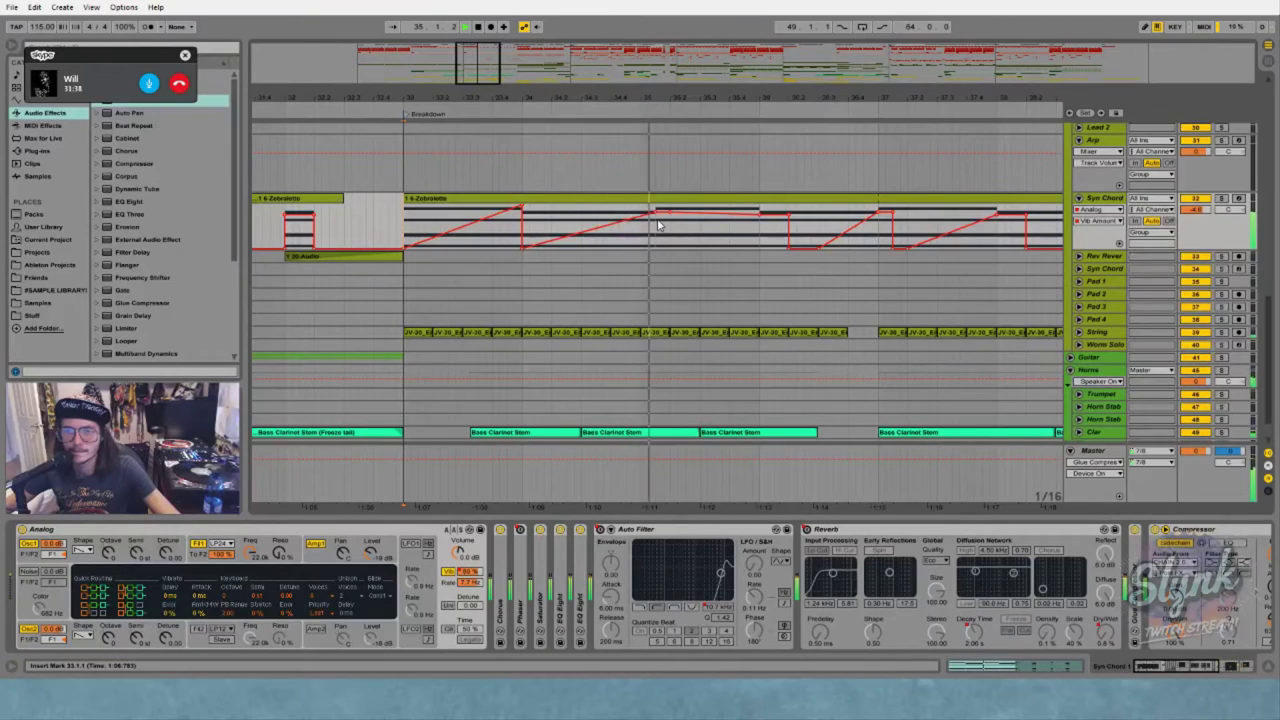
Raise the second vibrato ramp's peak and shape matching rising ramps under the third and fourth chords up to bar 37
{"action": "key", "text": "b"}
{"action": "left_click_drag", "start_coordinate": [648, 212], "coordinate": [649, 195]}
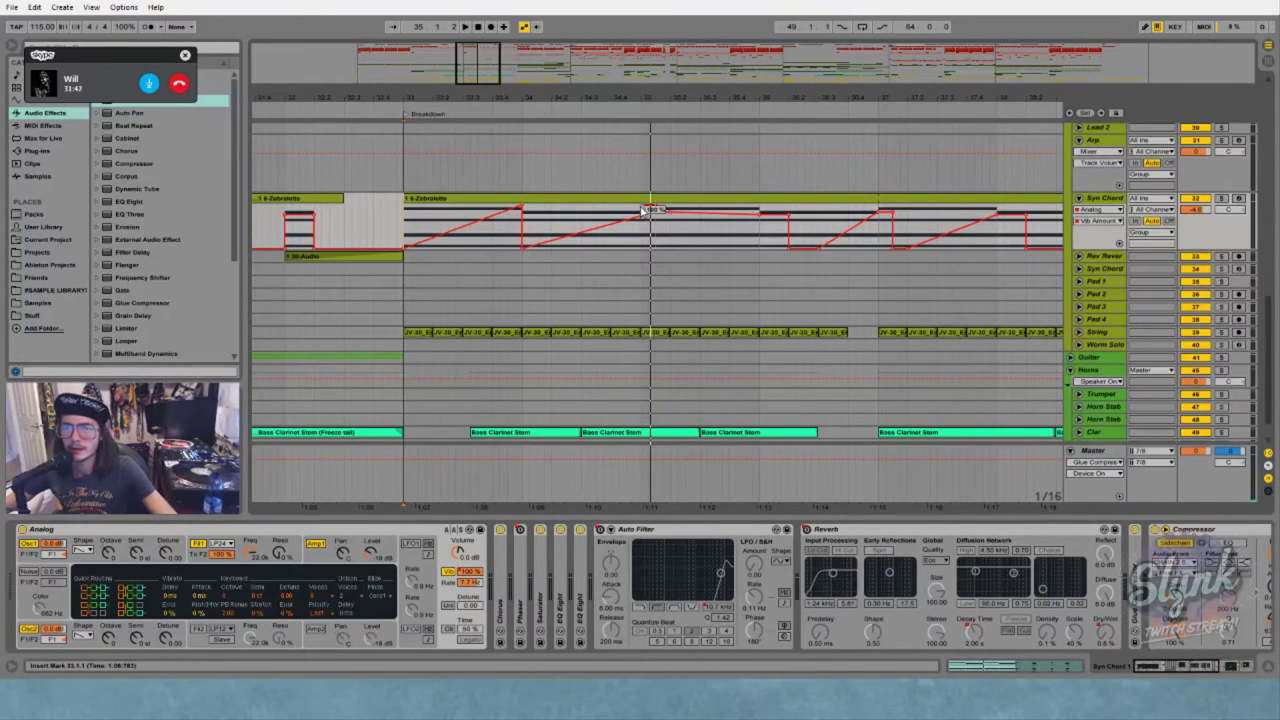
{"action": "left_click_drag", "start_coordinate": [645, 222], "coordinate": [657, 215]}
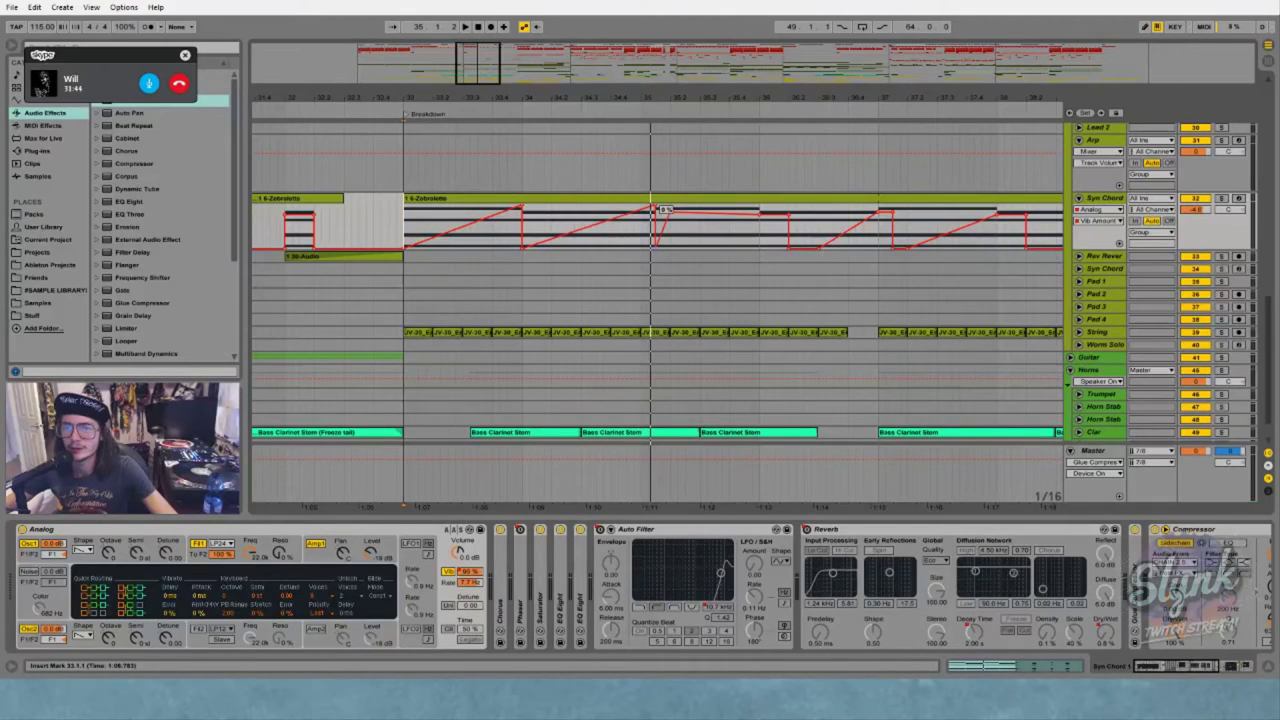
{"action": "left_click_drag", "start_coordinate": [671, 217], "coordinate": [757, 215]}
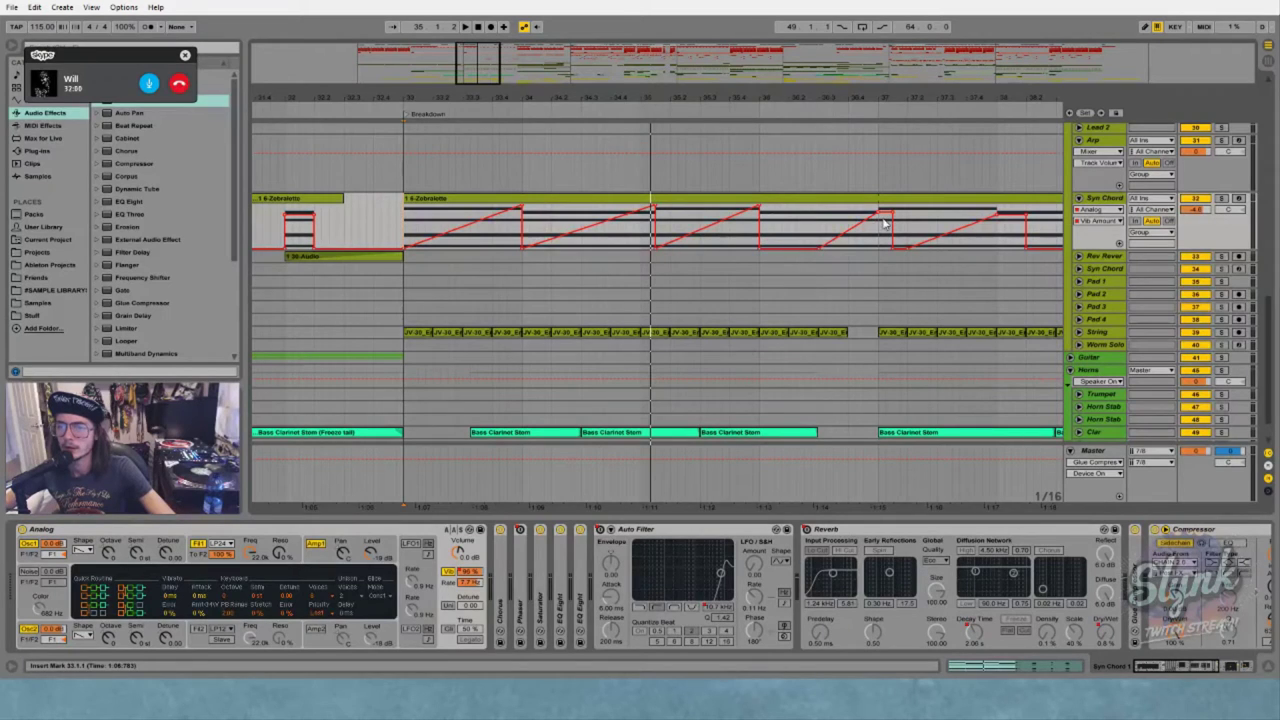
{"action": "left_click_drag", "start_coordinate": [820, 248], "coordinate": [869, 222]}
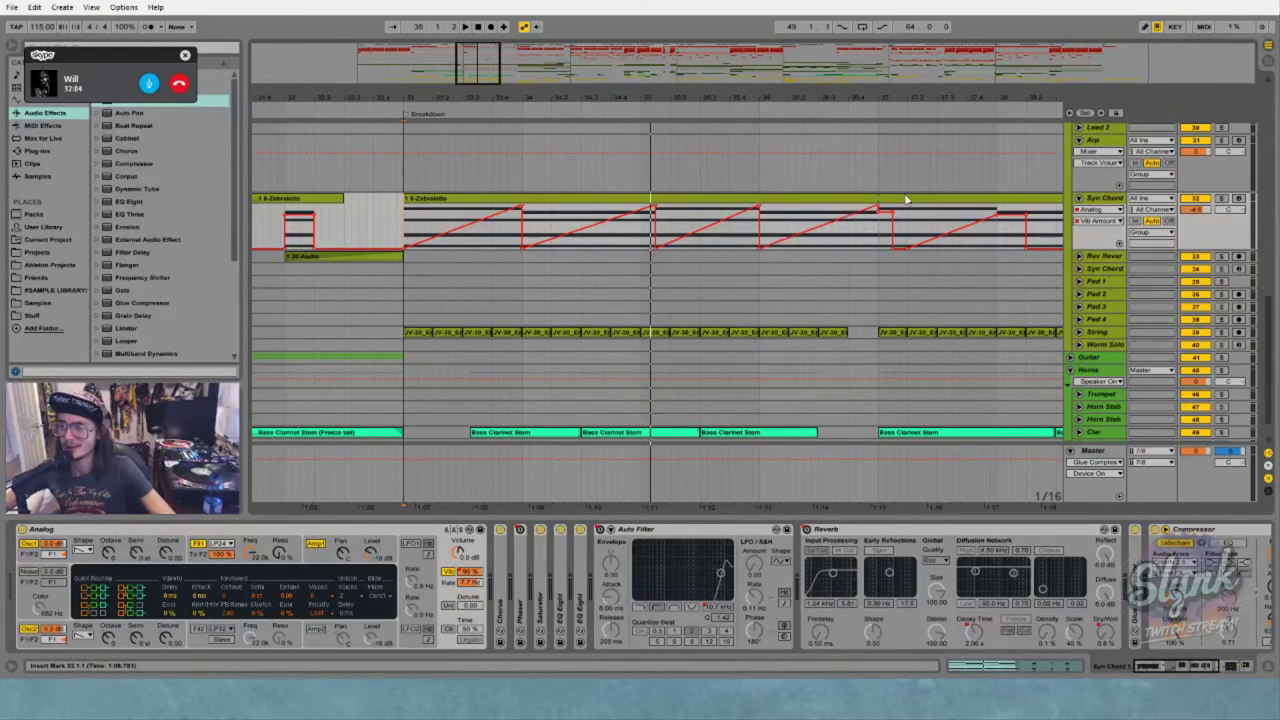
Show the vibrato amount in its own lane and replace its bars 37 to 41 automation with a duplicate of bars 33 to 37
{"action": "left_click_drag", "start_coordinate": [916, 95], "coordinate": [670, 40]}
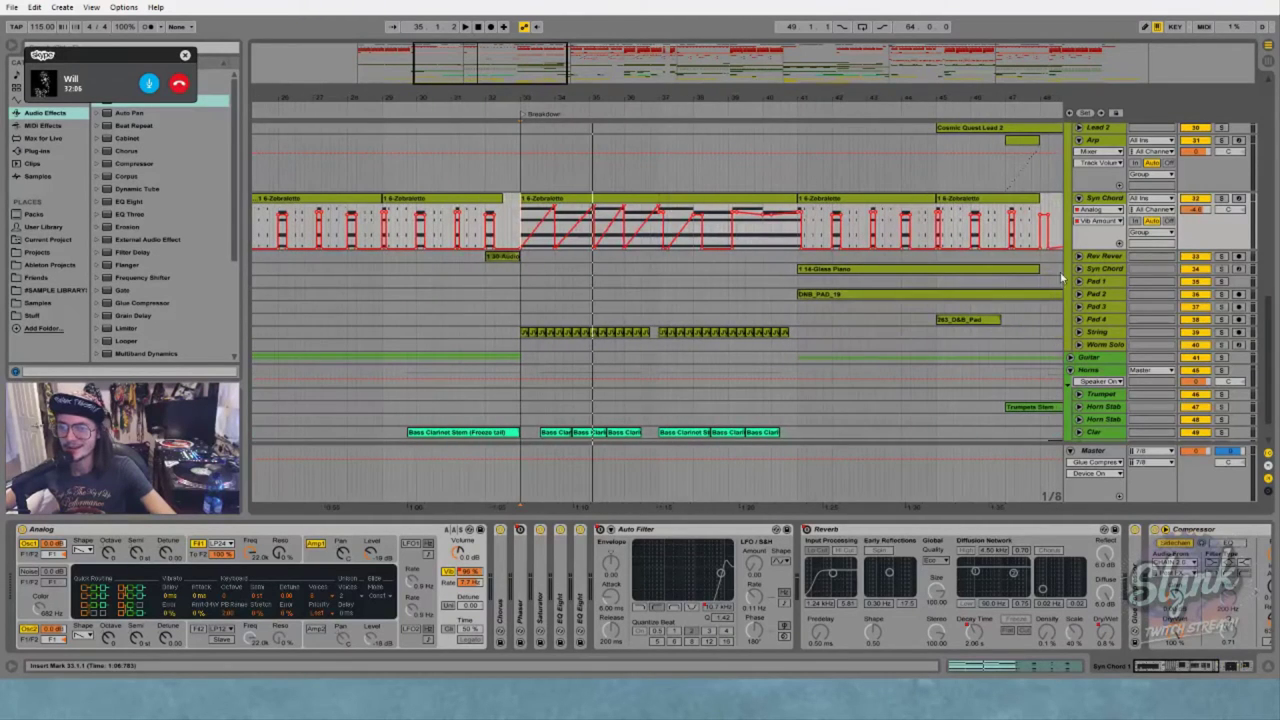
{"action": "left_click", "coordinate": [1119, 243]}
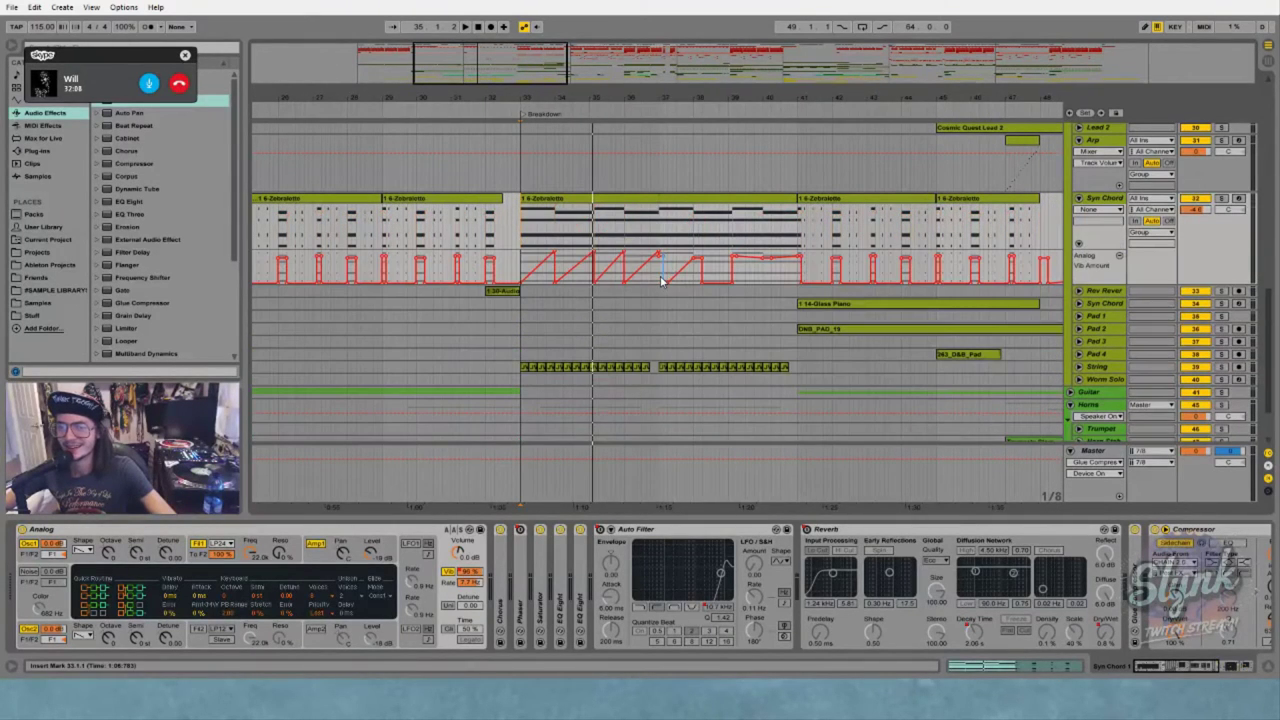
{"action": "left_click_drag", "start_coordinate": [659, 281], "coordinate": [799, 276]}
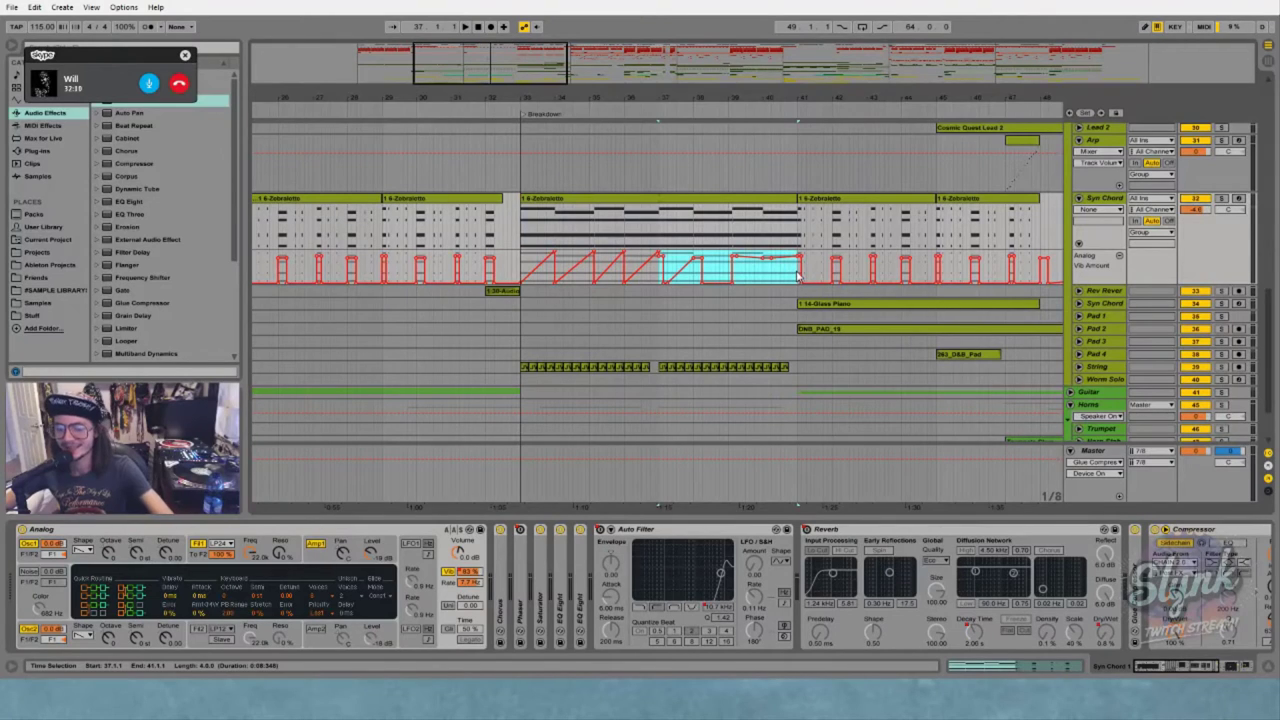
{"action": "key", "text": "Delete"}
{"action": "left_click_drag", "start_coordinate": [658, 277], "coordinate": [527, 278]}
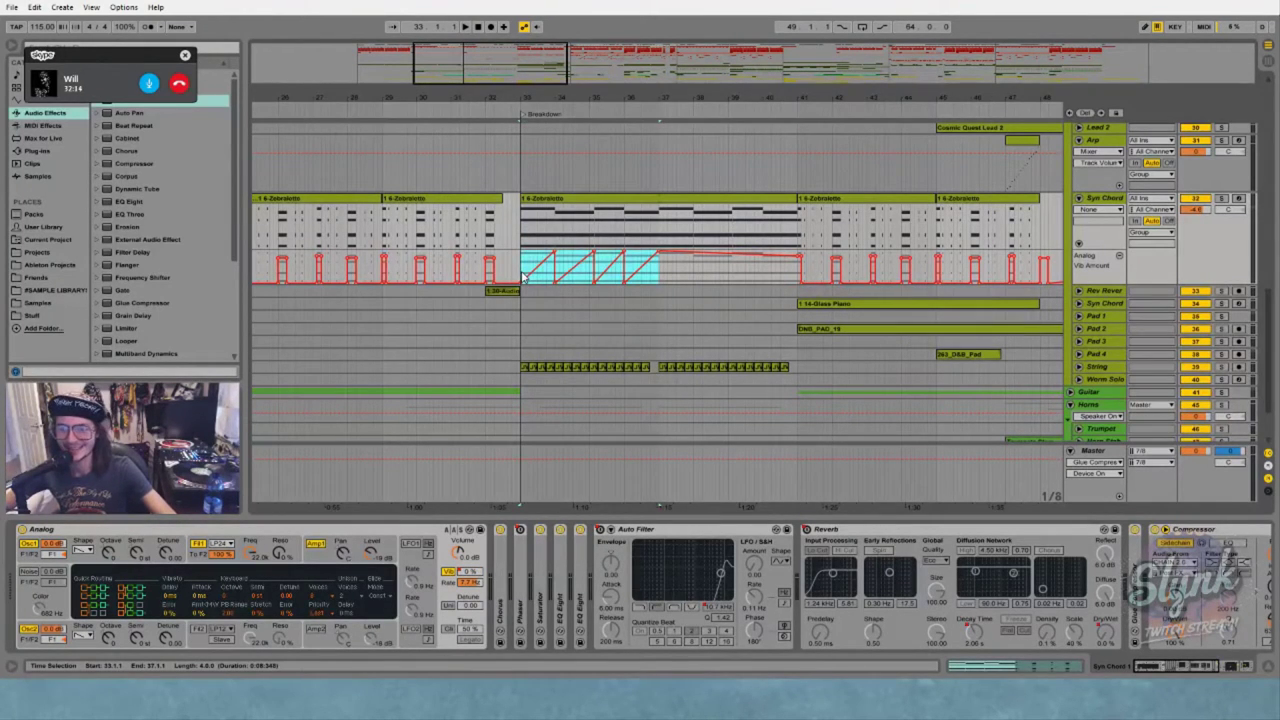
{"action": "key", "text": "ctrl+d"}
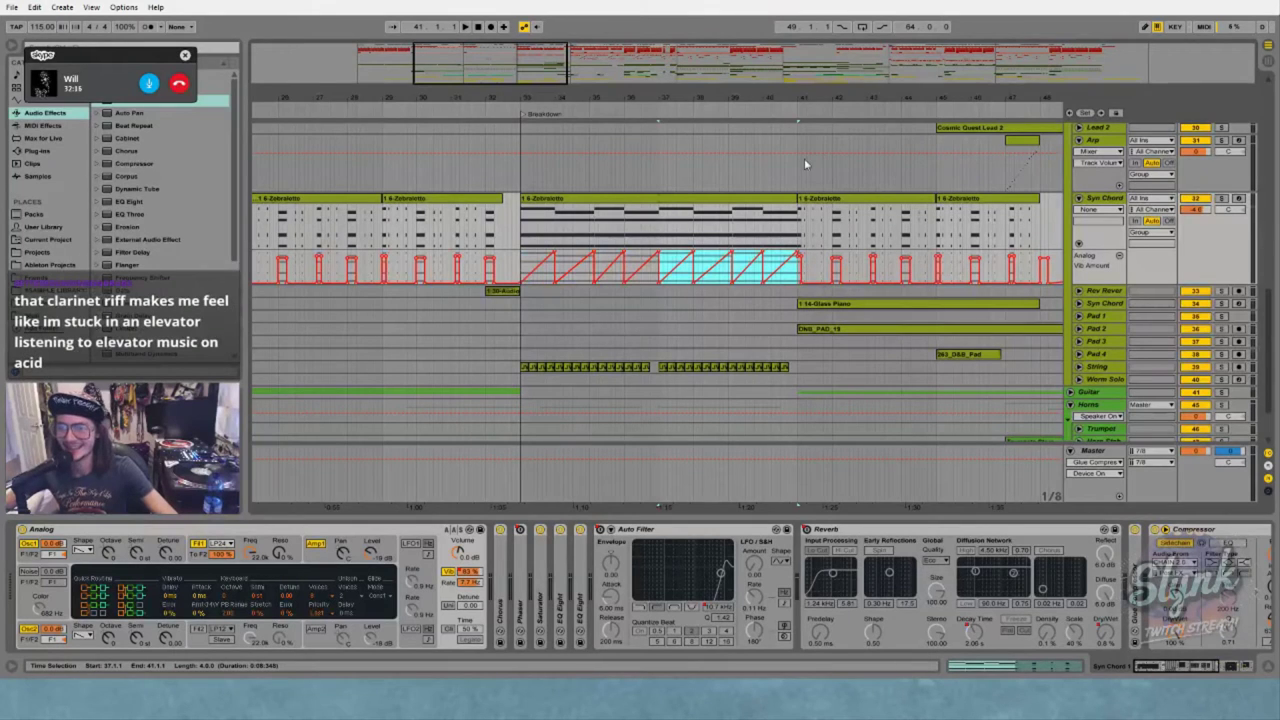
Audition the Breakdown from 33.1.1 and raise the starting levels of the vibrato amount ramps across bars 33 to 41
{"action": "left_click_drag", "start_coordinate": [680, 101], "coordinate": [680, 82]}
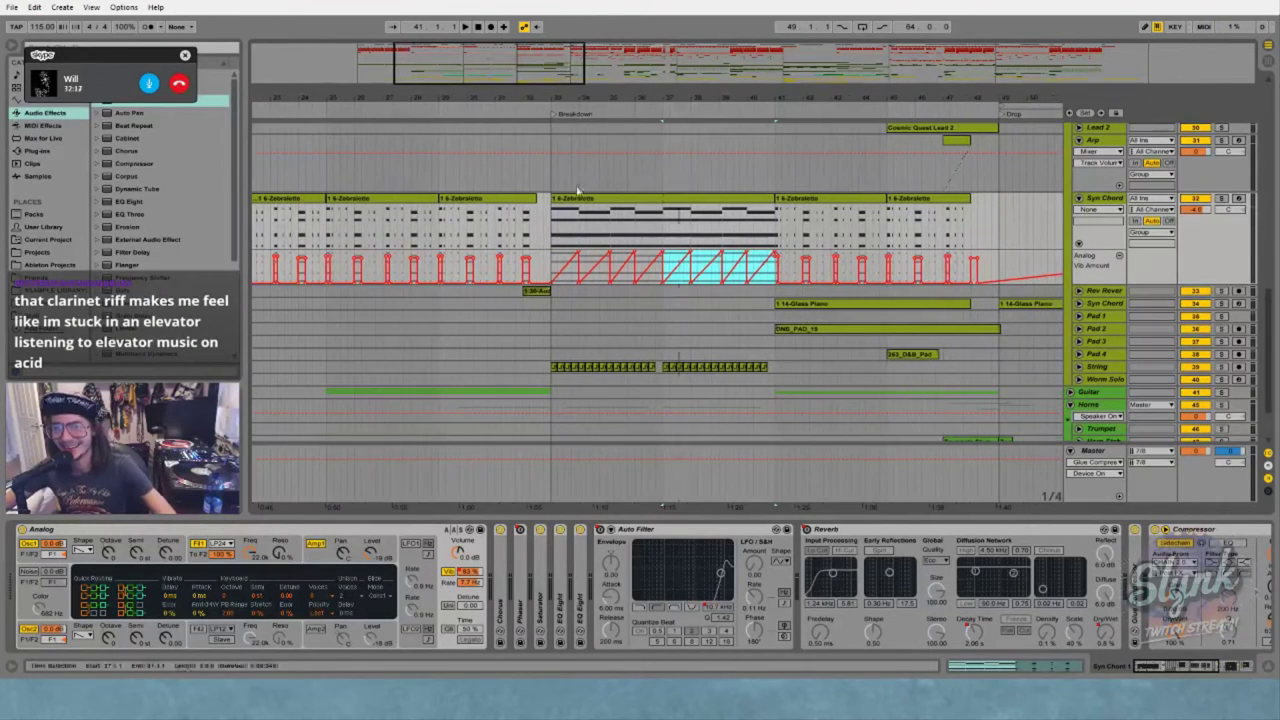
{"action": "left_click", "coordinate": [552, 236]}
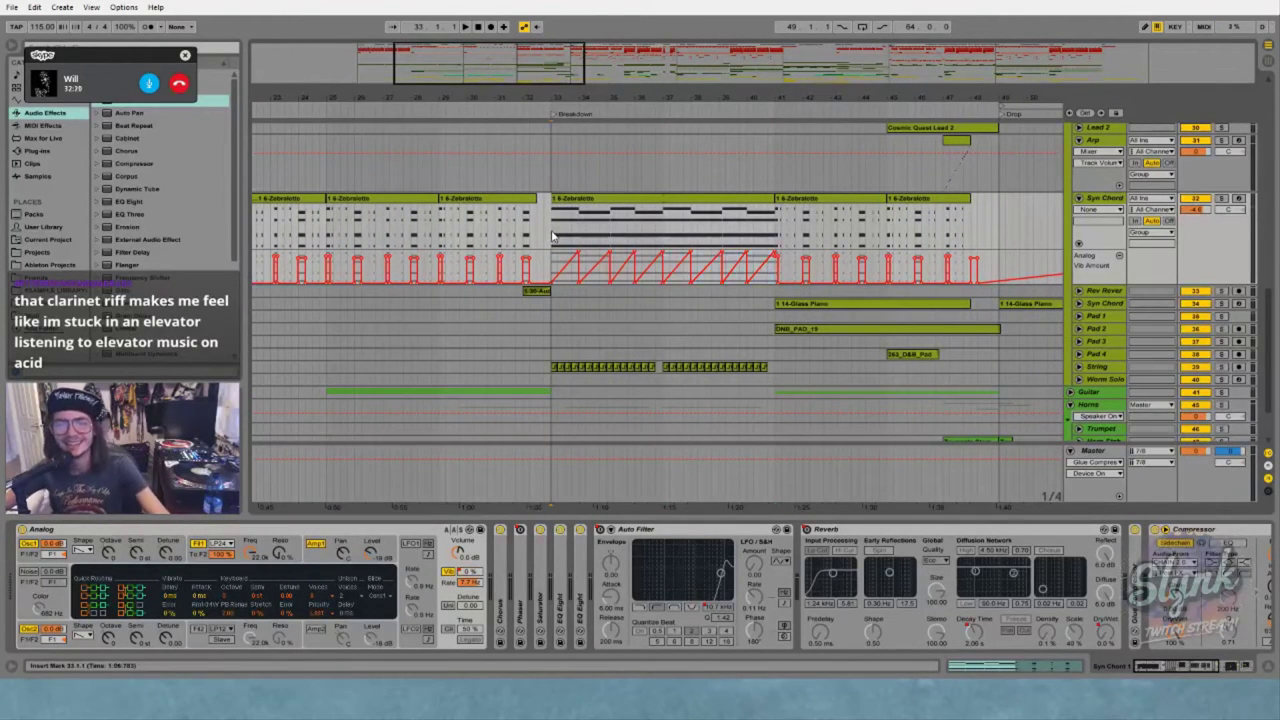
{"action": "key", "text": "space"}
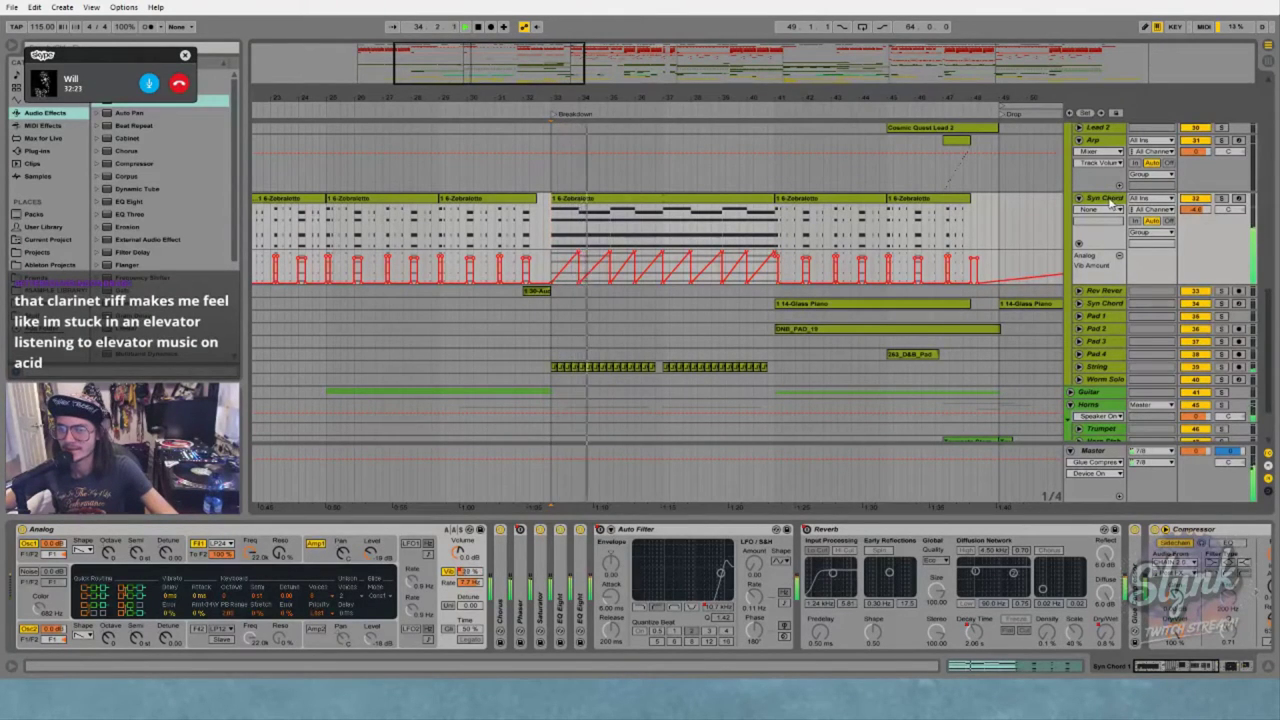
{"action": "left_click", "coordinate": [552, 272]}
{"action": "left_click_drag", "start_coordinate": [552, 272], "coordinate": [776, 280]}
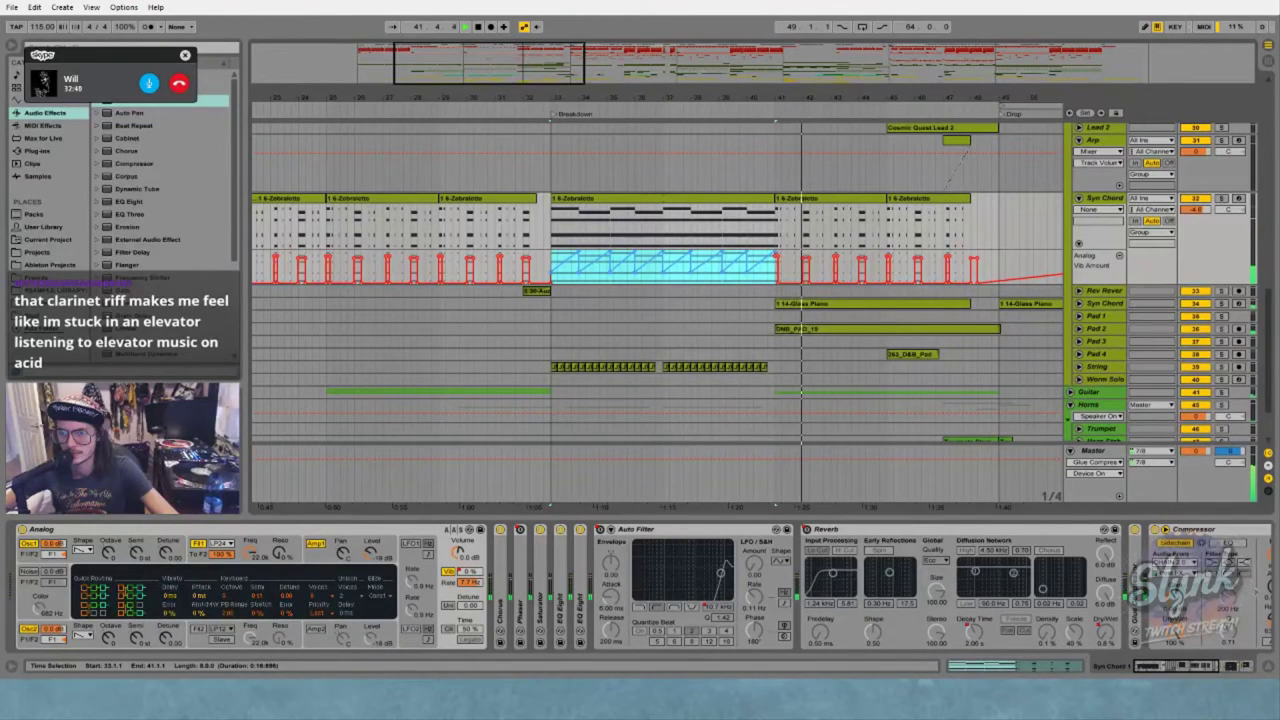
{"action": "key", "text": "space"}
{"action": "left_click_drag", "start_coordinate": [680, 98], "coordinate": [601, 150]}
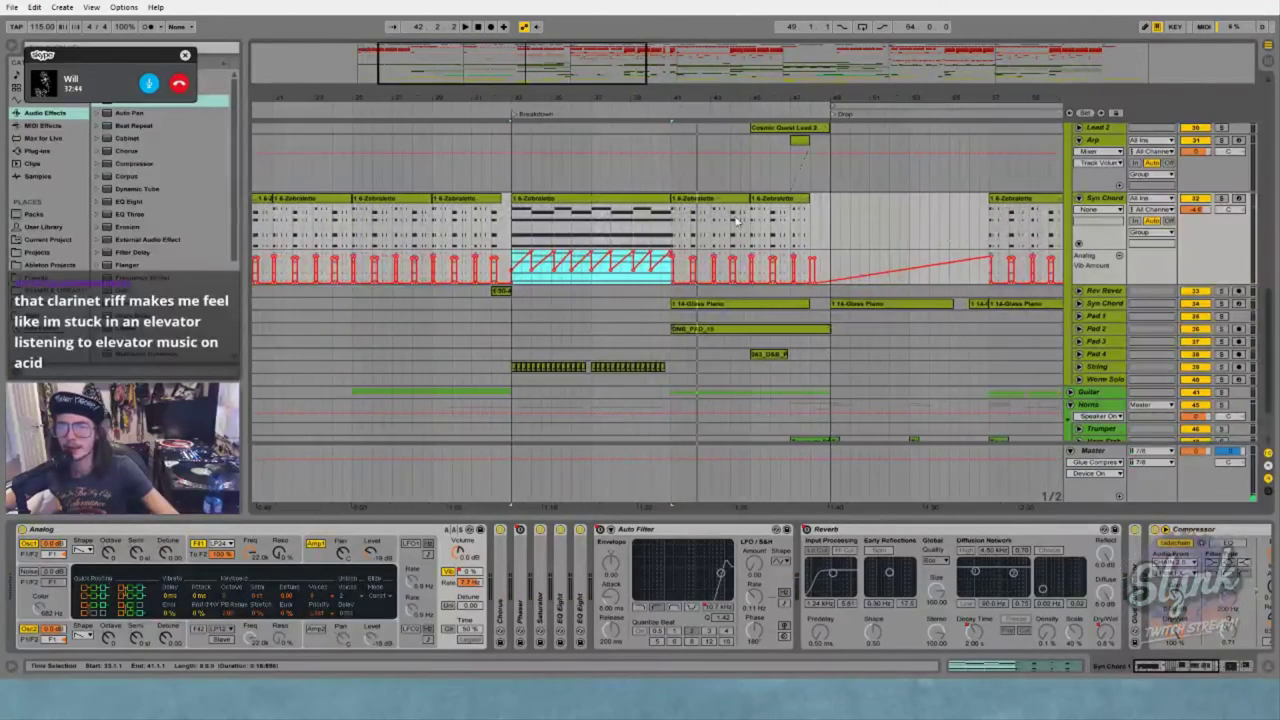
Undo the recent note and automation edits on the Syn Chord clip in the first Breakdown
{"action": "left_click", "coordinate": [641, 204]}
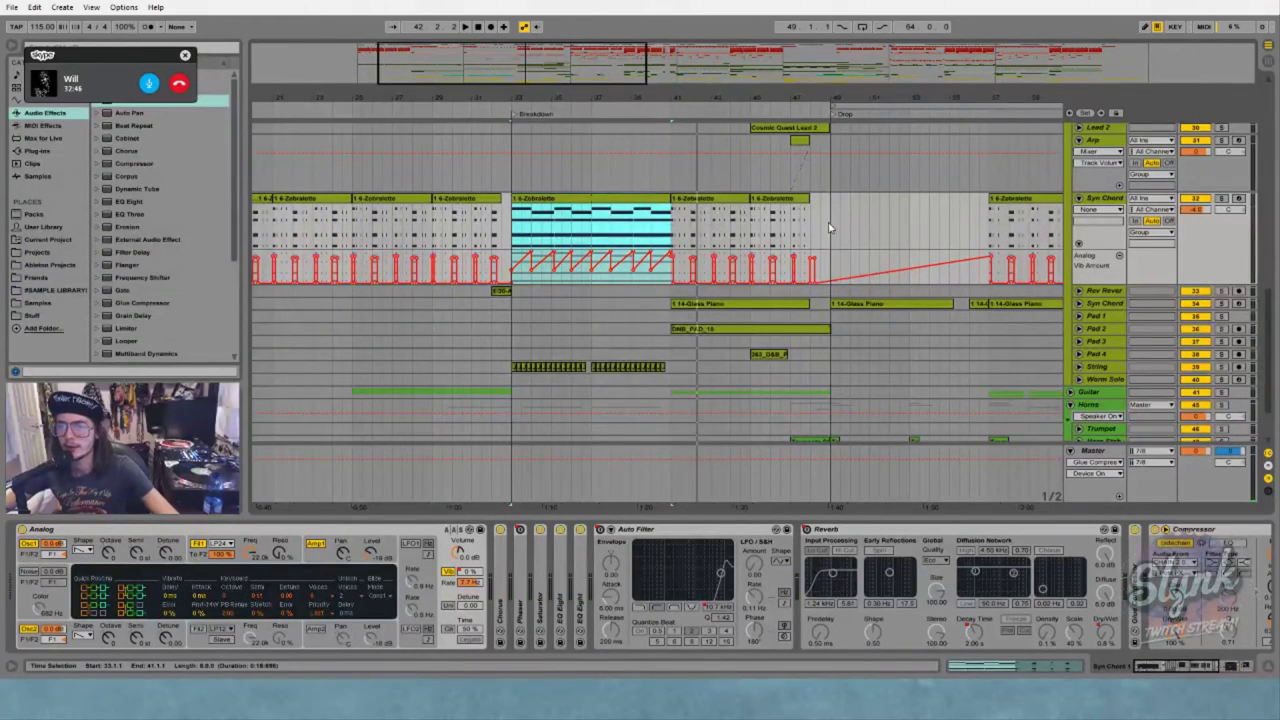
{"action": "scroll", "coordinate": [835, 226], "scroll_direction": "up", "scroll_amount": 6}
{"action": "scroll", "coordinate": [840, 226], "scroll_direction": "down", "scroll_amount": 2}
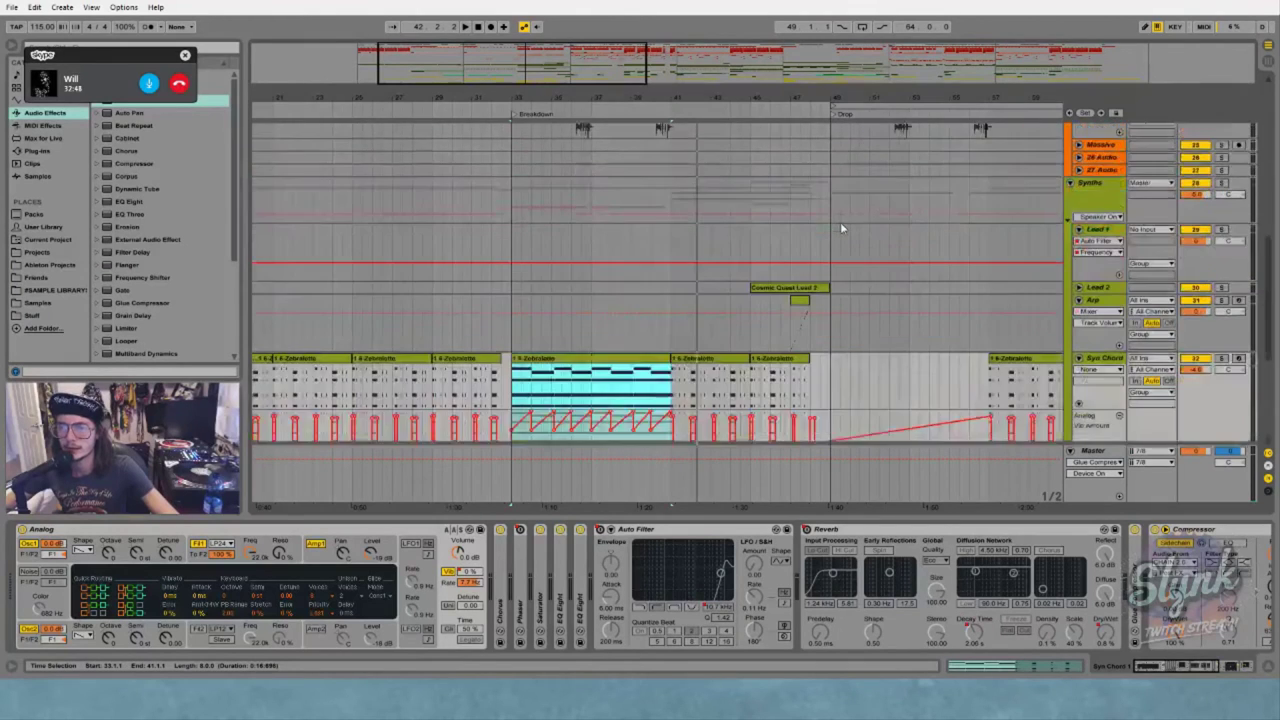
{"action": "scroll", "coordinate": [840, 222], "scroll_direction": "down", "scroll_amount": 3}
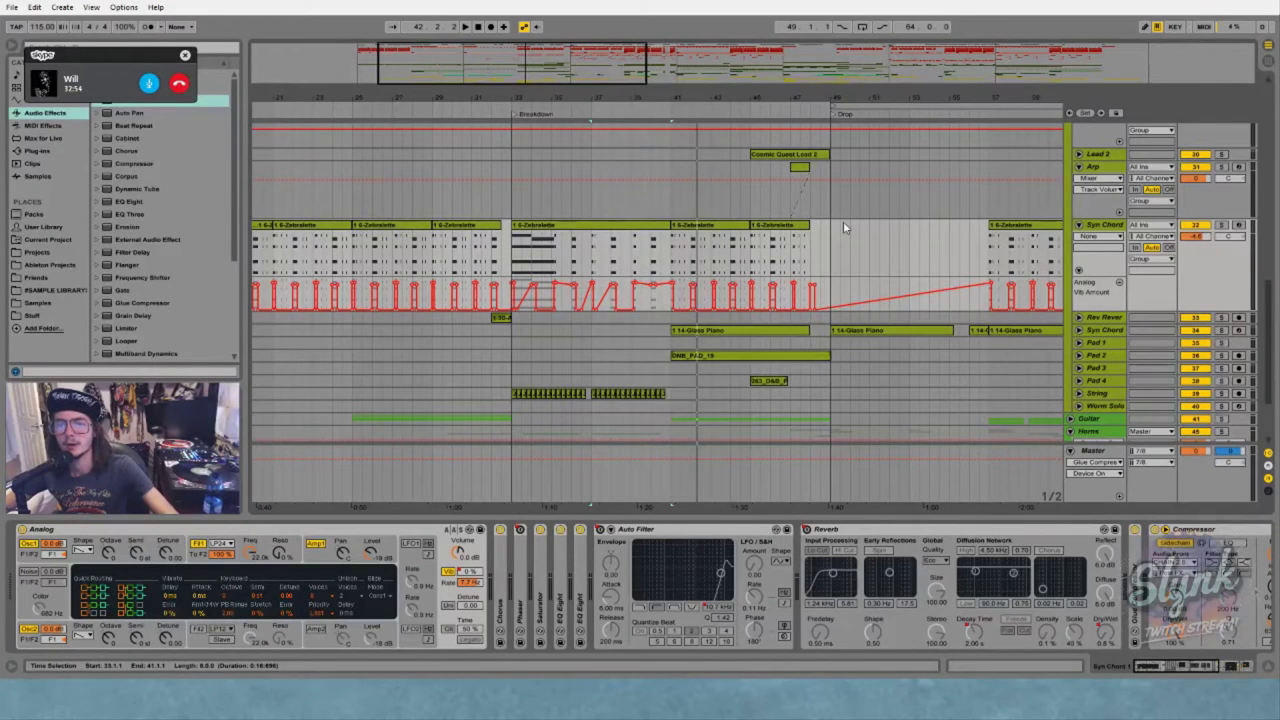
Play the Syn Chord clip of the first Breakdown from bar 33
{"action": "left_click", "coordinate": [631, 230]}
{"action": "key", "text": "space"}
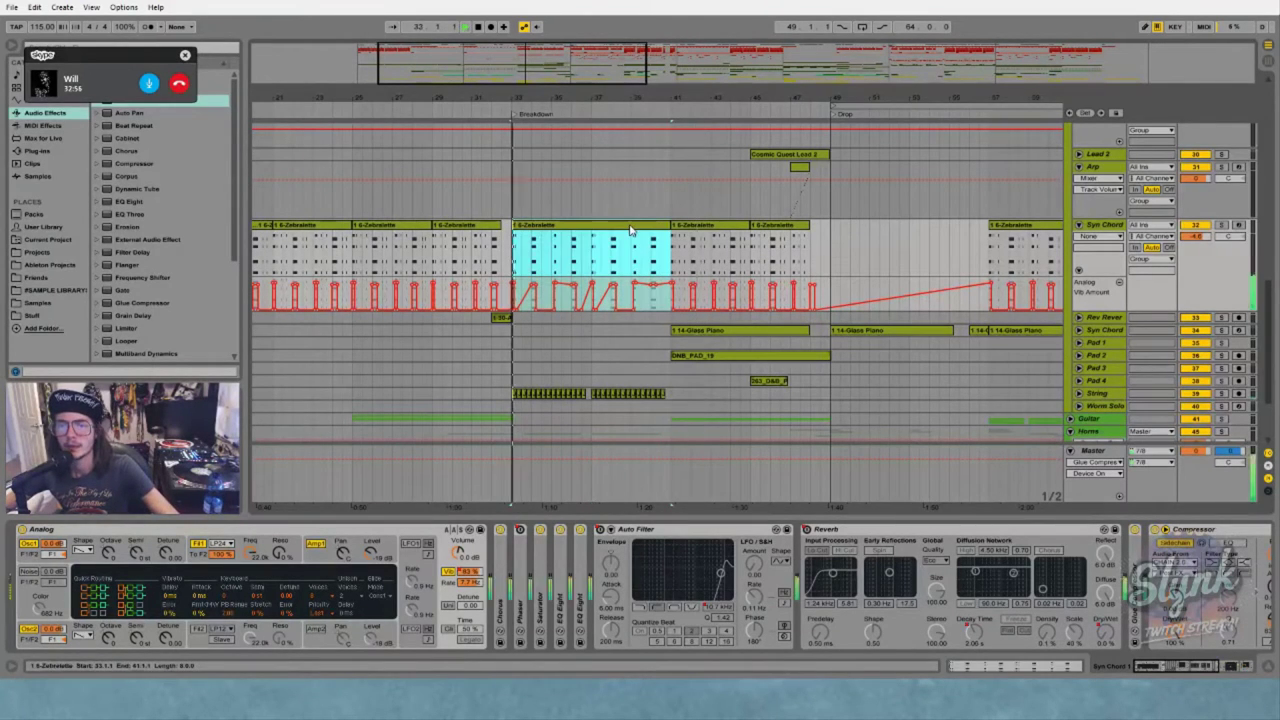
{"action": "left_click", "coordinate": [1105, 229]}
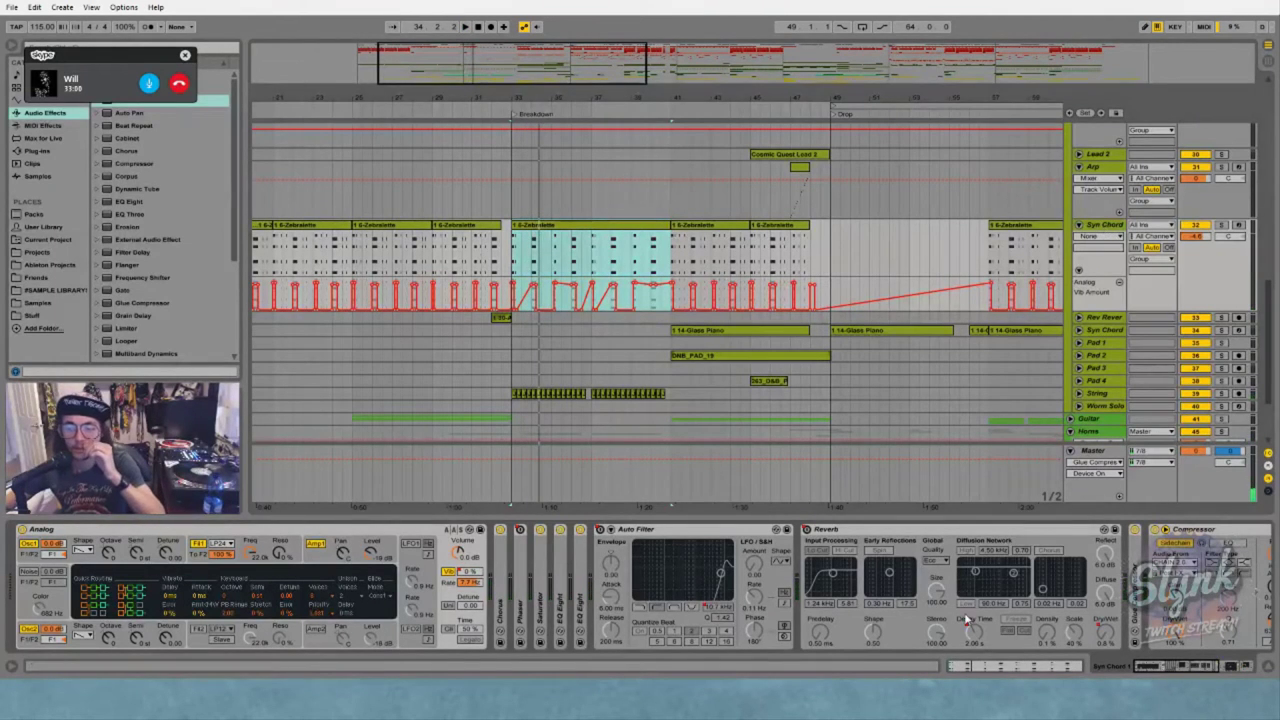
Try a Ping Pong Delay between the Compressor and the last Auto Filter on the Syn Chord track, with Dry/Wet at about 21%
{"action": "left_click", "coordinate": [1172, 666]}
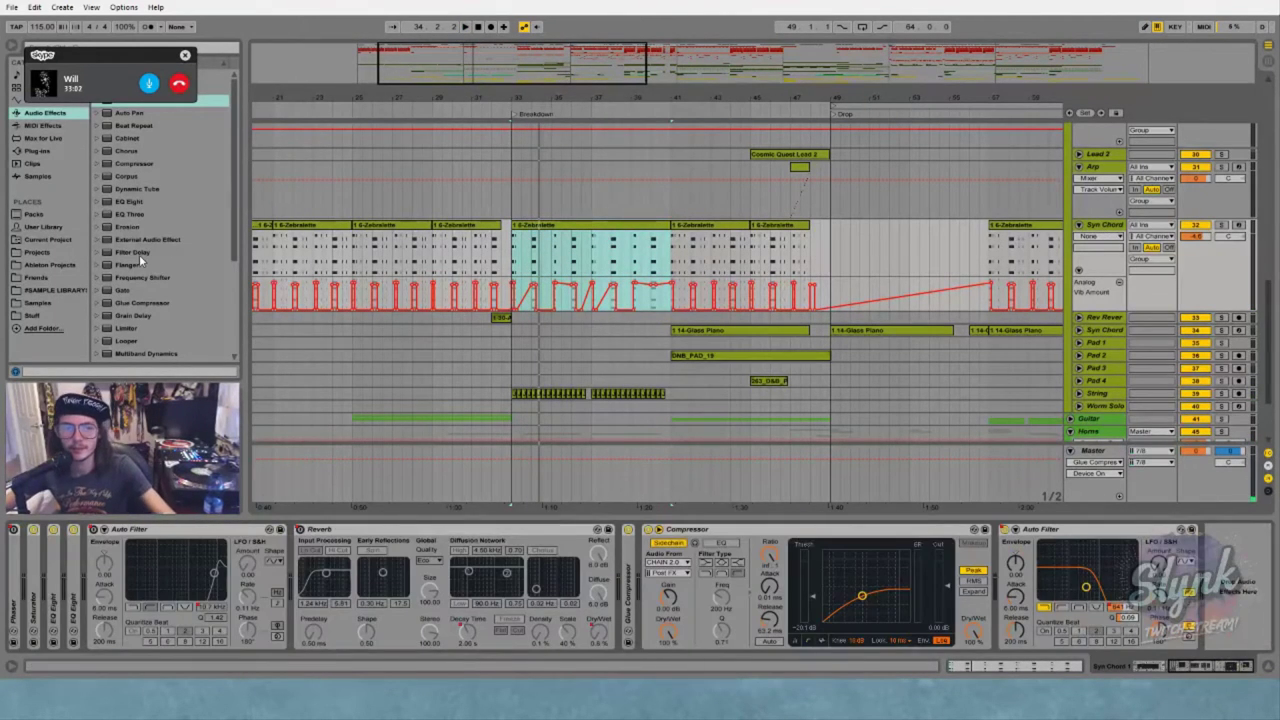
{"action": "scroll", "coordinate": [139, 254], "scroll_direction": "down", "scroll_amount": 3}
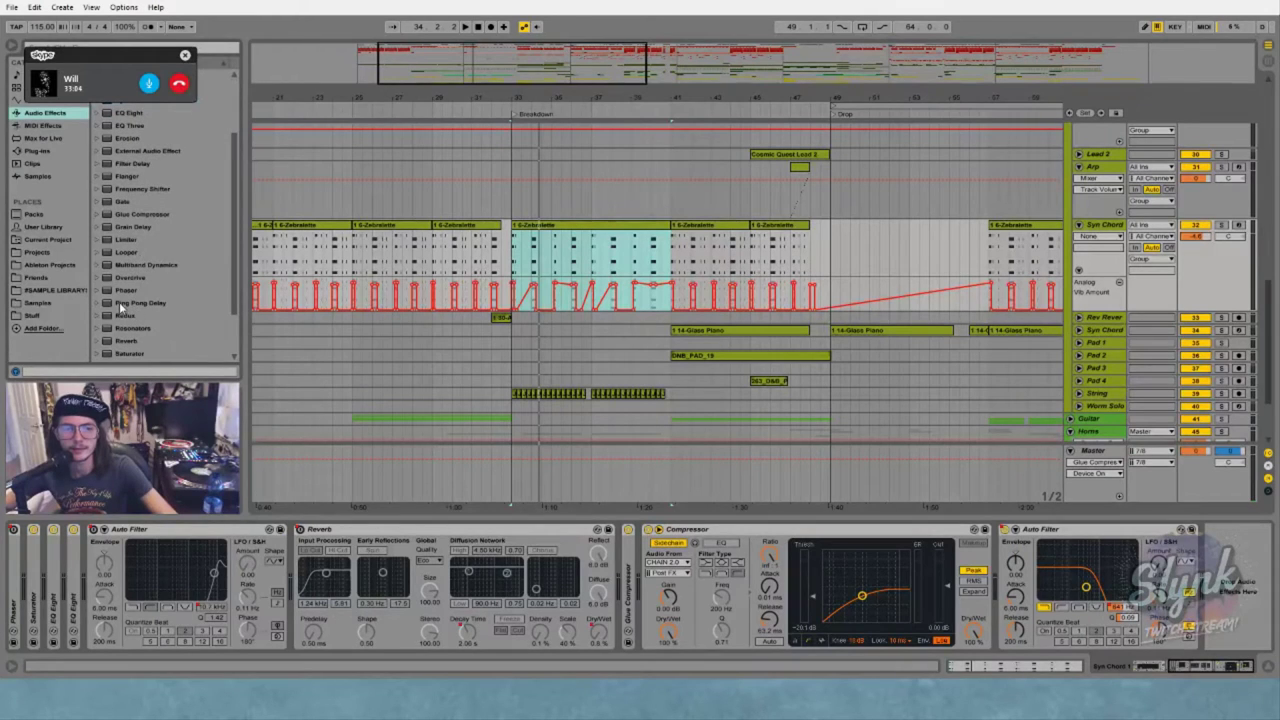
{"action": "left_click_drag", "start_coordinate": [119, 302], "coordinate": [940, 598]}
{"action": "left_click_drag", "start_coordinate": [1073, 621], "coordinate": [1081, 630]}
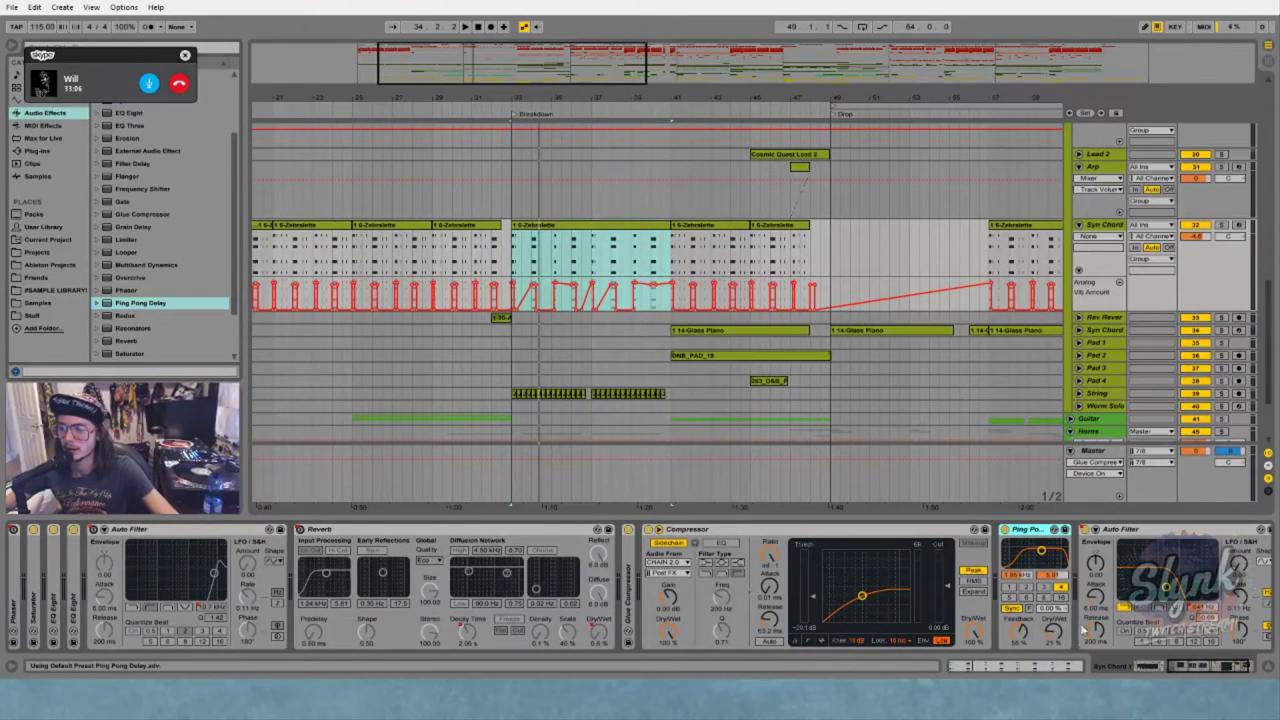
Audition the delayed chords from the start of the first Breakdown and remove the Ping Pong Delay from the Syn Chord track
{"action": "left_click", "coordinate": [537, 268]}
{"action": "left_click", "coordinate": [510, 277]}
{"action": "key", "text": "space"}
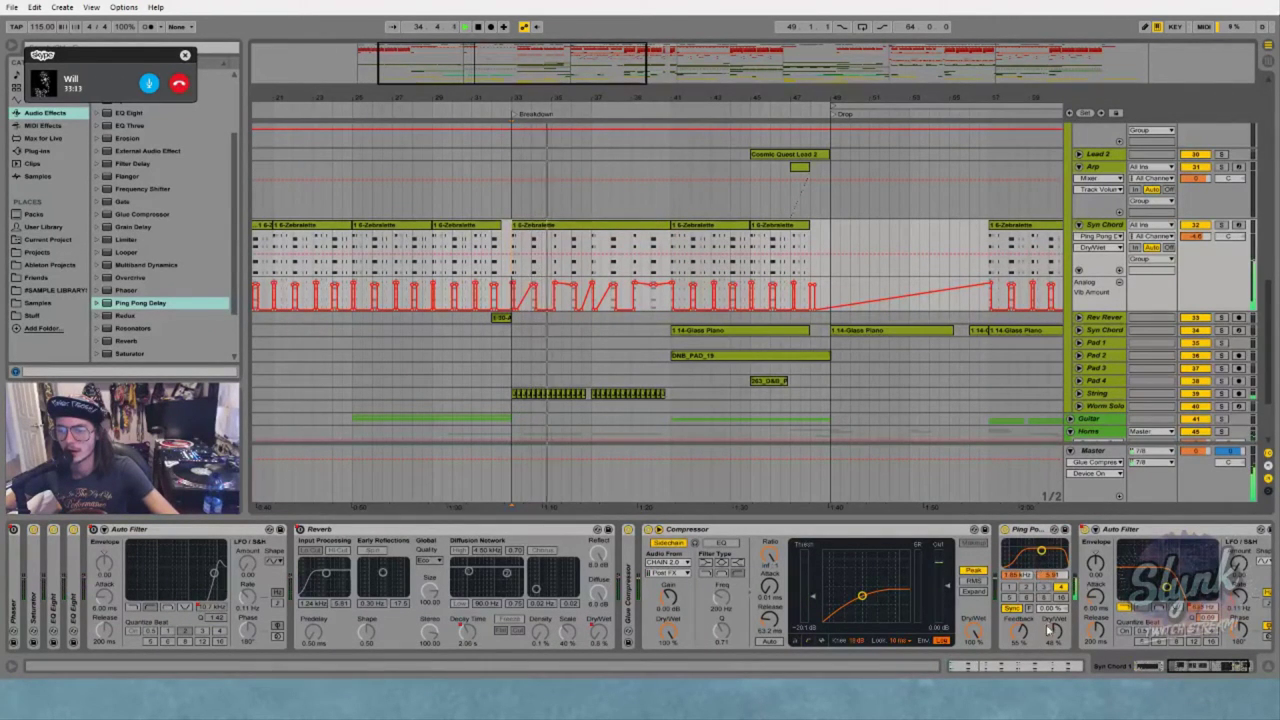
{"action": "left_click", "coordinate": [1032, 531]}
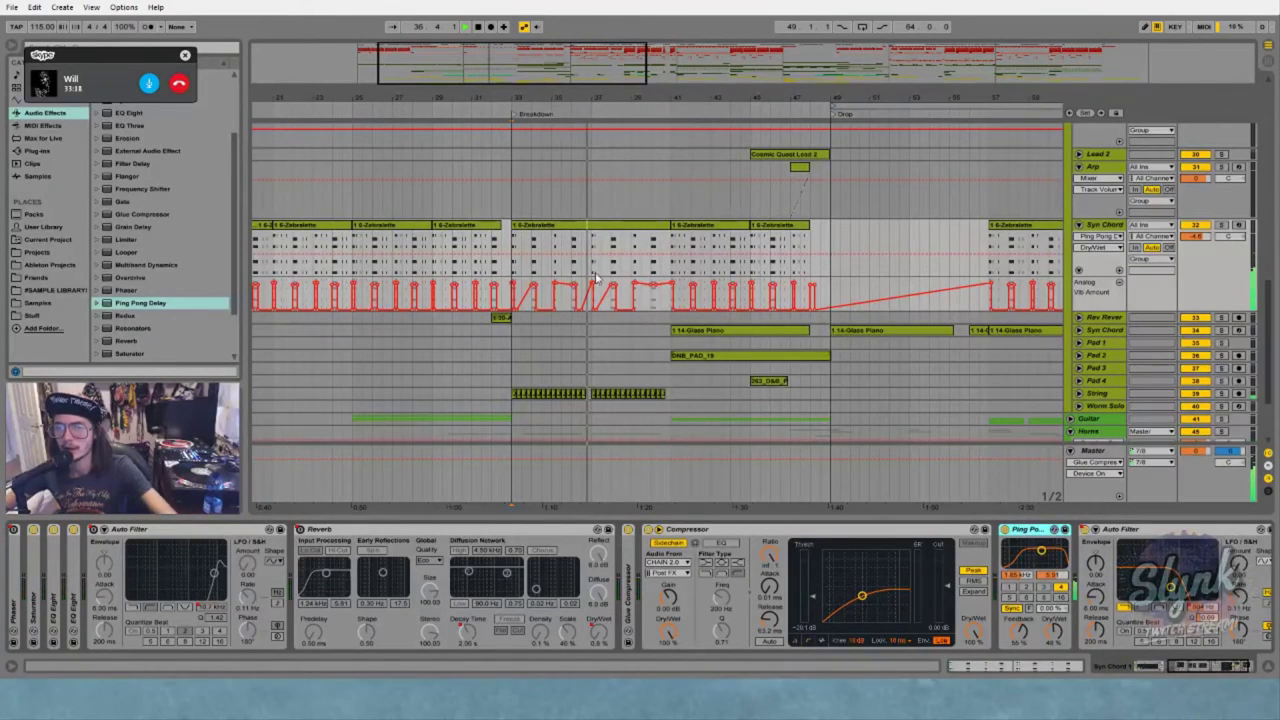
{"action": "key", "text": "Delete"}
{"action": "key", "text": "space"}
Unfold the String track and play the arrangement from just before the first Breakdown into the Drop
{"action": "left_click", "coordinate": [650, 224]}
{"action": "left_click_drag", "start_coordinate": [565, 100], "coordinate": [606, 106]}
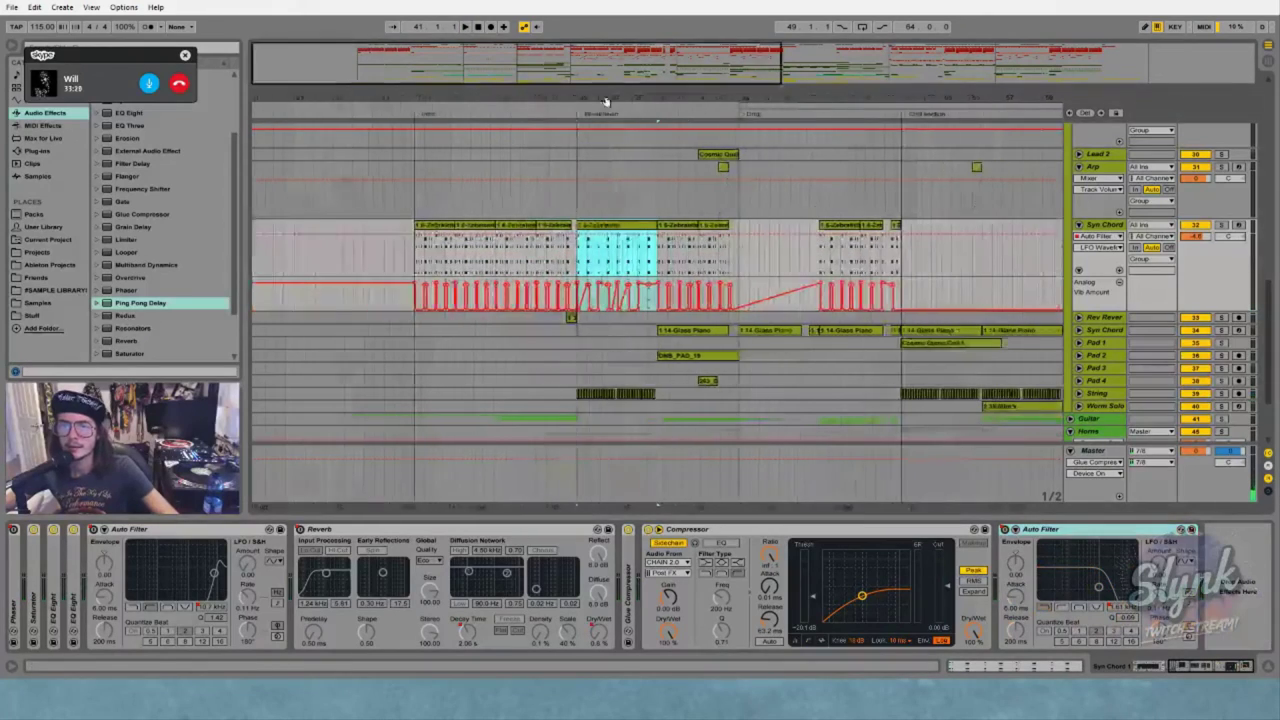
{"action": "scroll", "coordinate": [626, 255], "scroll_direction": "up", "scroll_amount": 5}
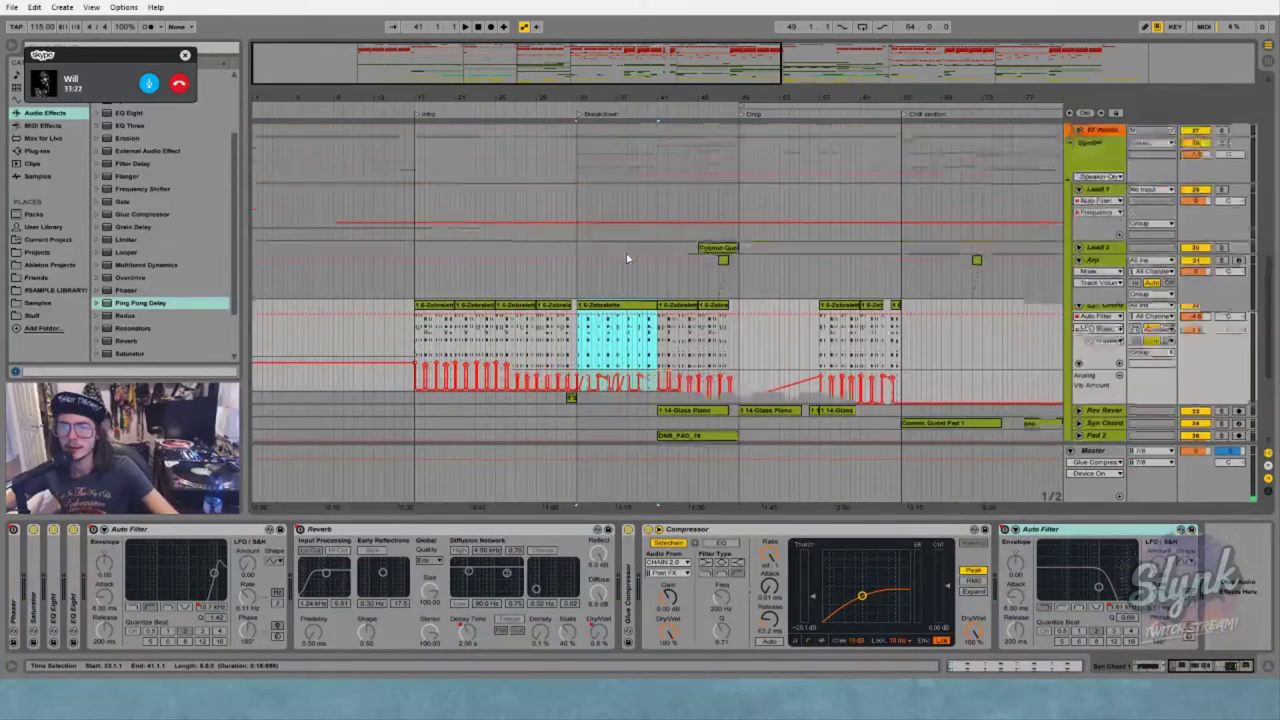
{"action": "scroll", "coordinate": [626, 255], "scroll_direction": "down", "scroll_amount": 3}
{"action": "scroll", "coordinate": [641, 368], "scroll_direction": "down", "scroll_amount": 5}
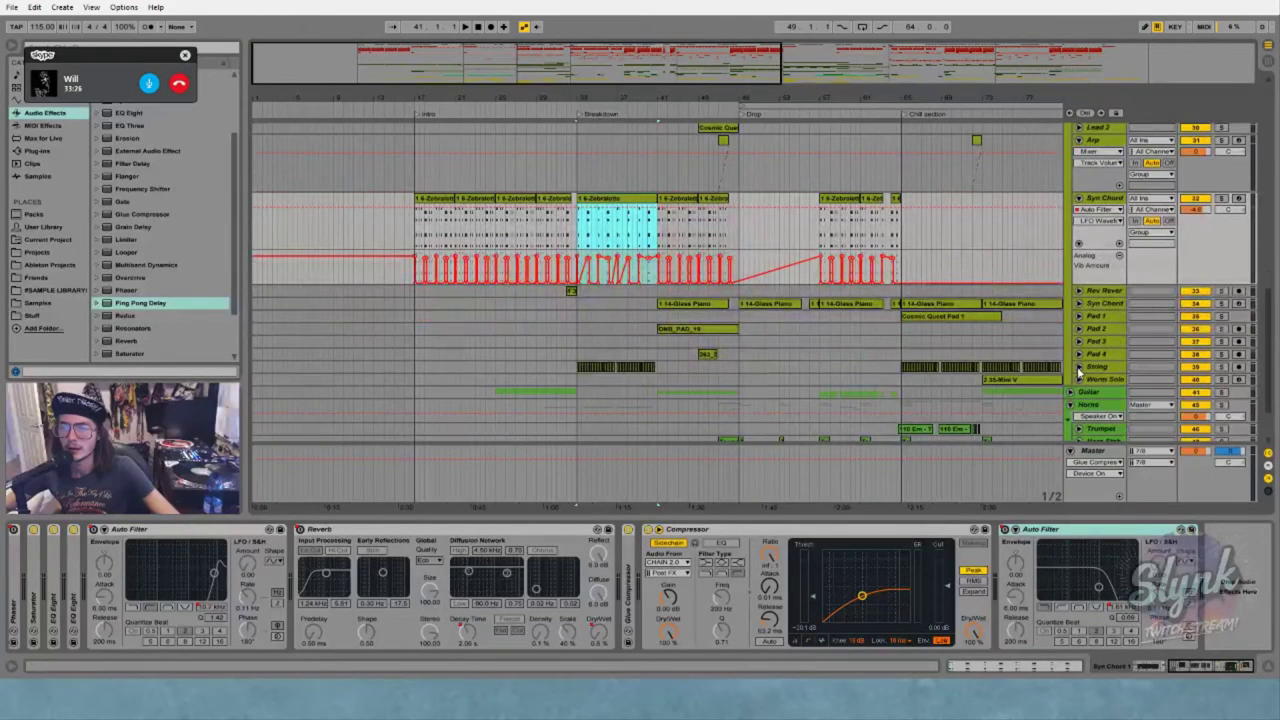
{"action": "left_click", "coordinate": [1079, 367]}
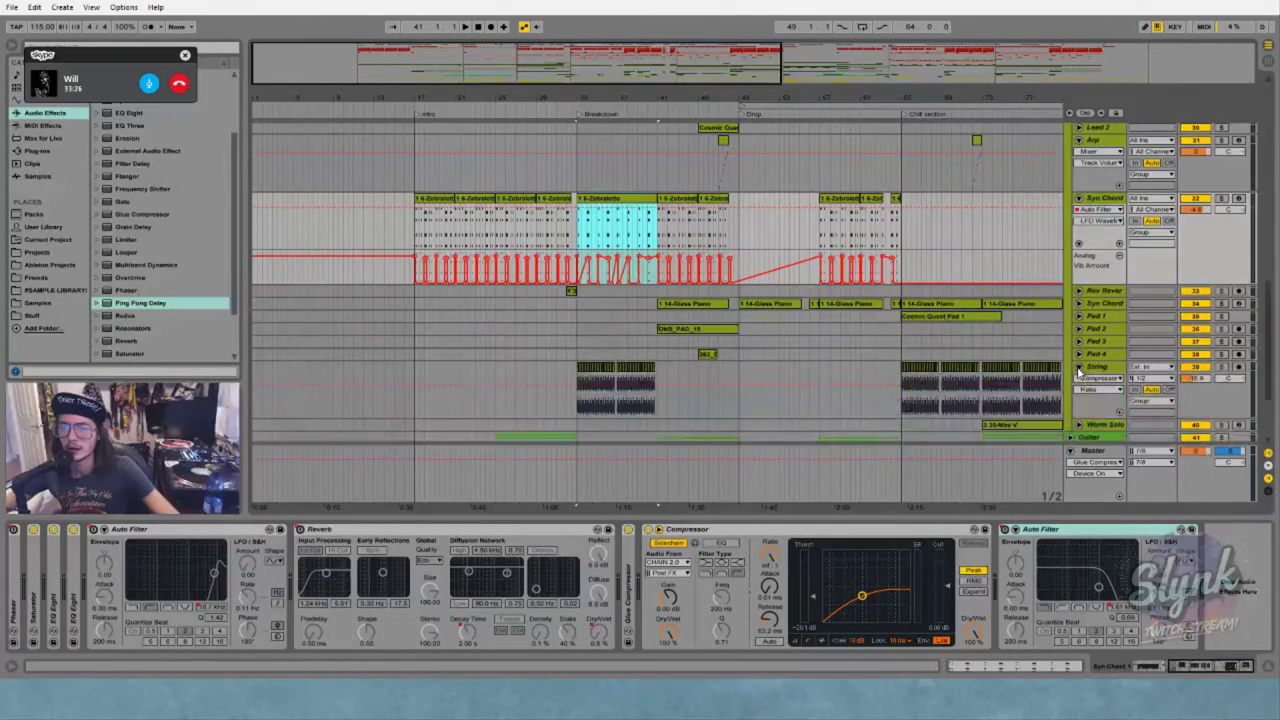
{"action": "left_click", "coordinate": [539, 109]}
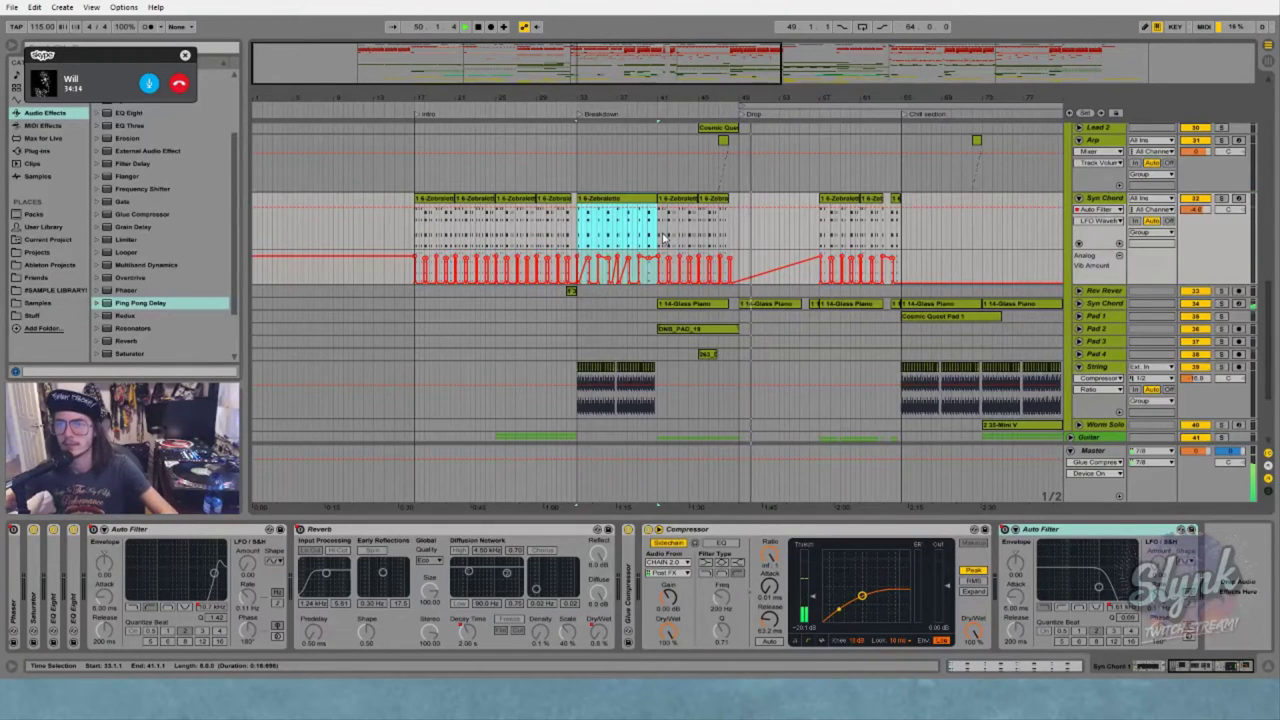
{"action": "left_click", "coordinate": [780, 248]}
Fold the Syn Chord, Arp, Lead 1 and String tracks and collapse the Synths group
{"action": "left_click_drag", "start_coordinate": [767, 100], "coordinate": [767, 40]}
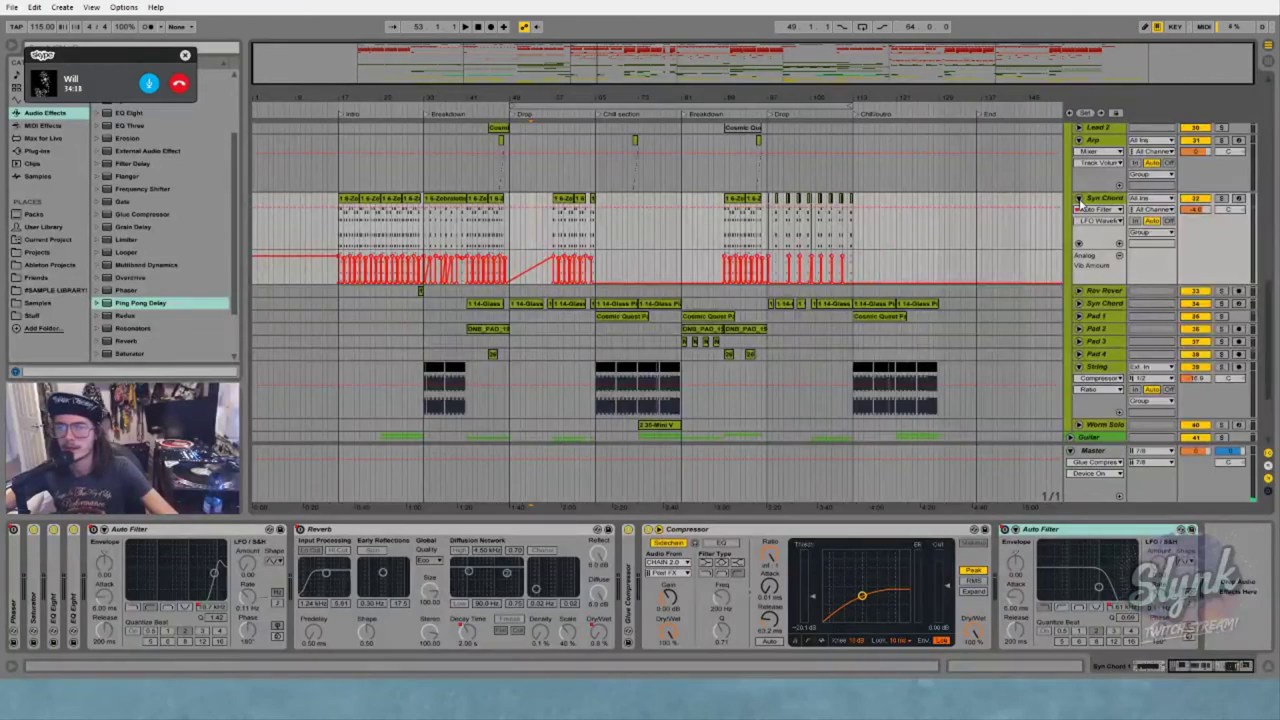
{"action": "scroll", "coordinate": [920, 310], "scroll_direction": "up", "scroll_amount": 5}
{"action": "left_click", "coordinate": [1079, 301]}
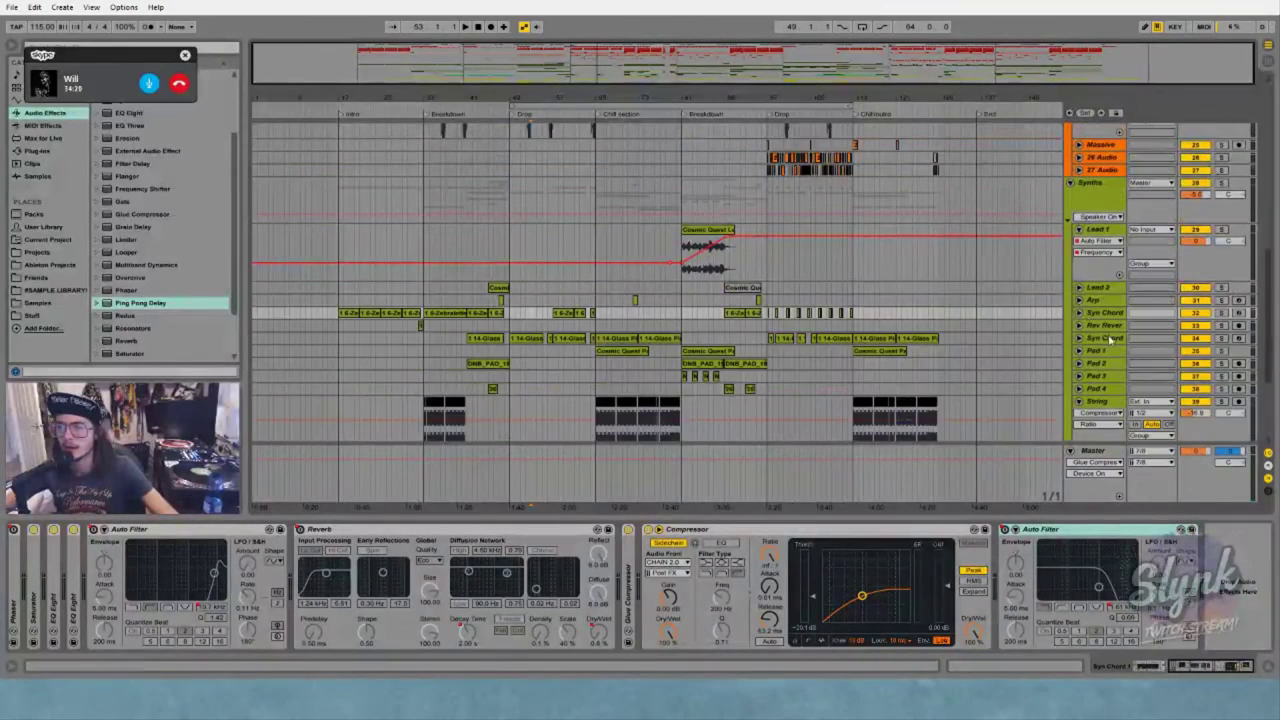
{"action": "left_click", "coordinate": [1079, 230]}
{"action": "left_click", "coordinate": [1079, 356]}
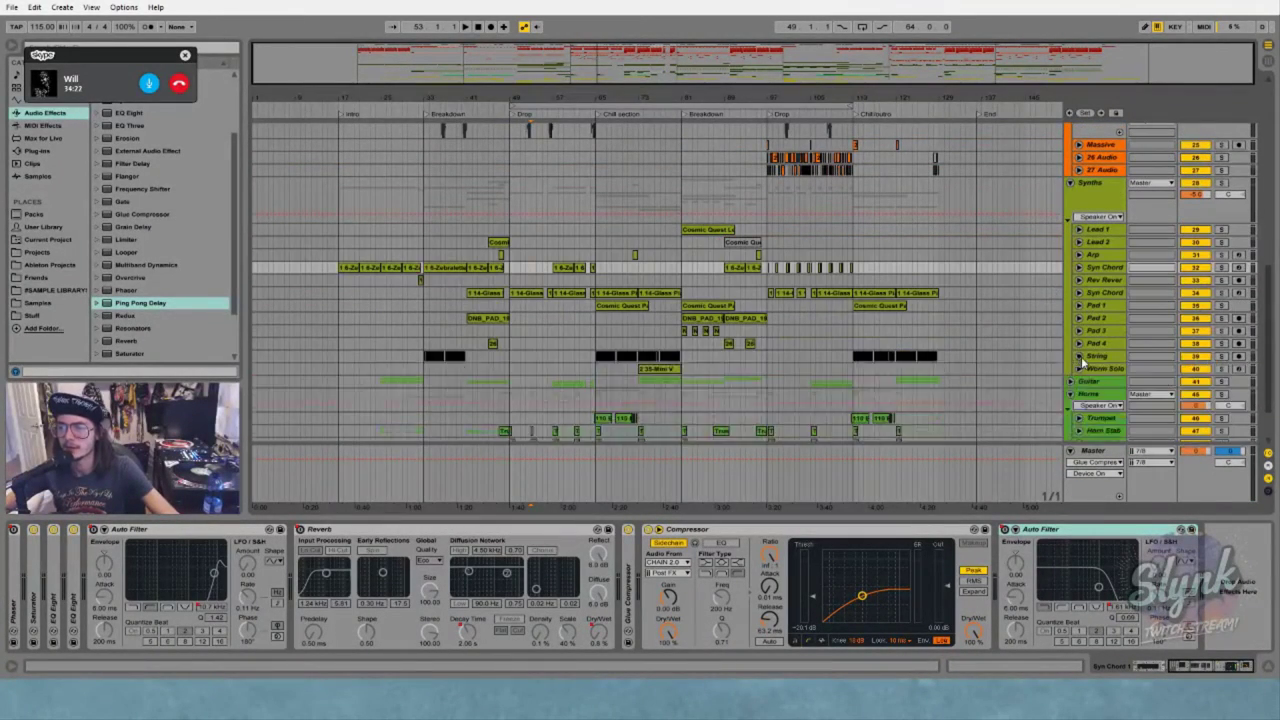
{"action": "scroll", "coordinate": [1081, 331], "scroll_direction": "up", "scroll_amount": 4}
{"action": "left_click", "coordinate": [1071, 302]}
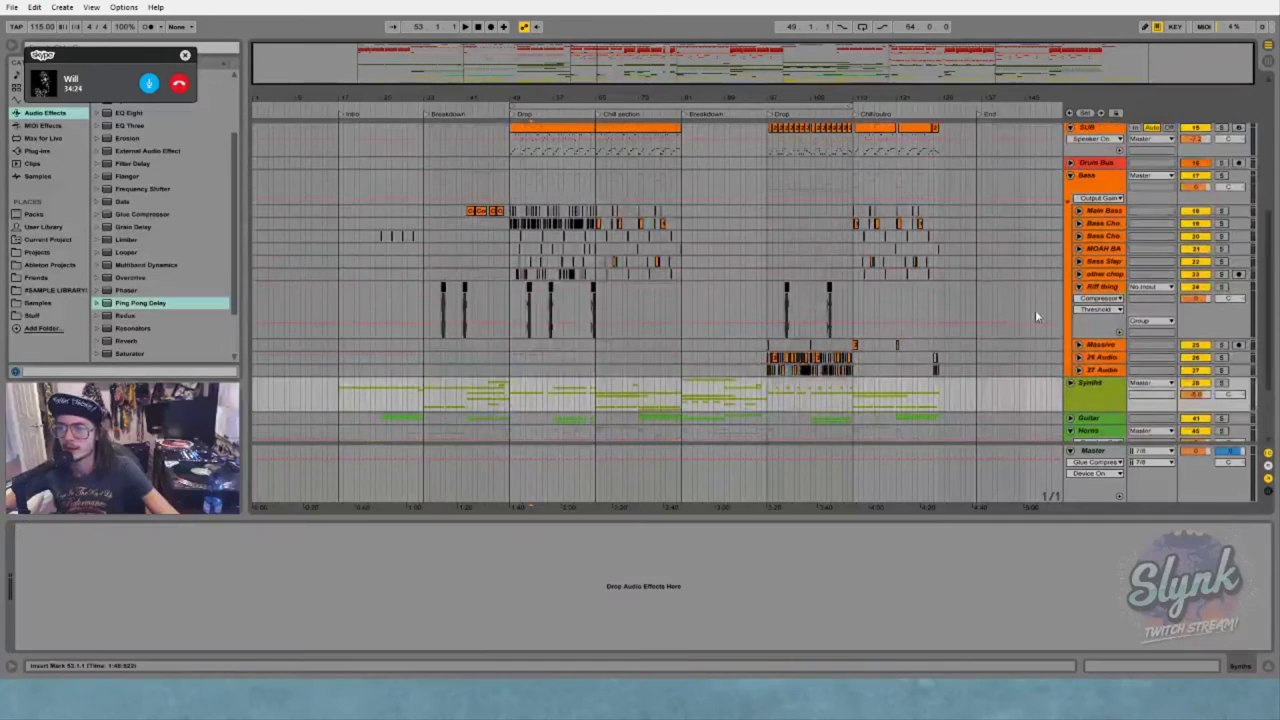
Solo the SUB track and play its clip from the start of the first Drop
{"action": "scroll", "coordinate": [1089, 300], "scroll_direction": "up", "scroll_amount": 3}
{"action": "left_click", "coordinate": [1091, 274]}
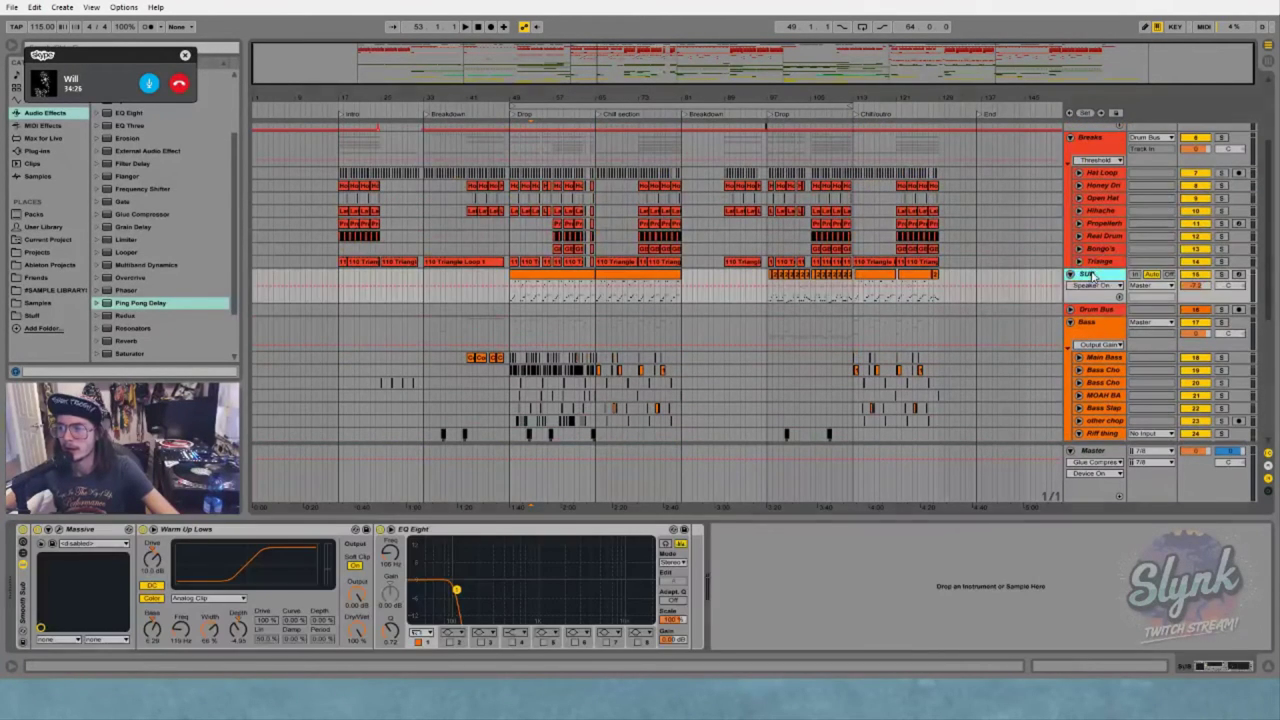
{"action": "left_click", "coordinate": [1221, 274]}
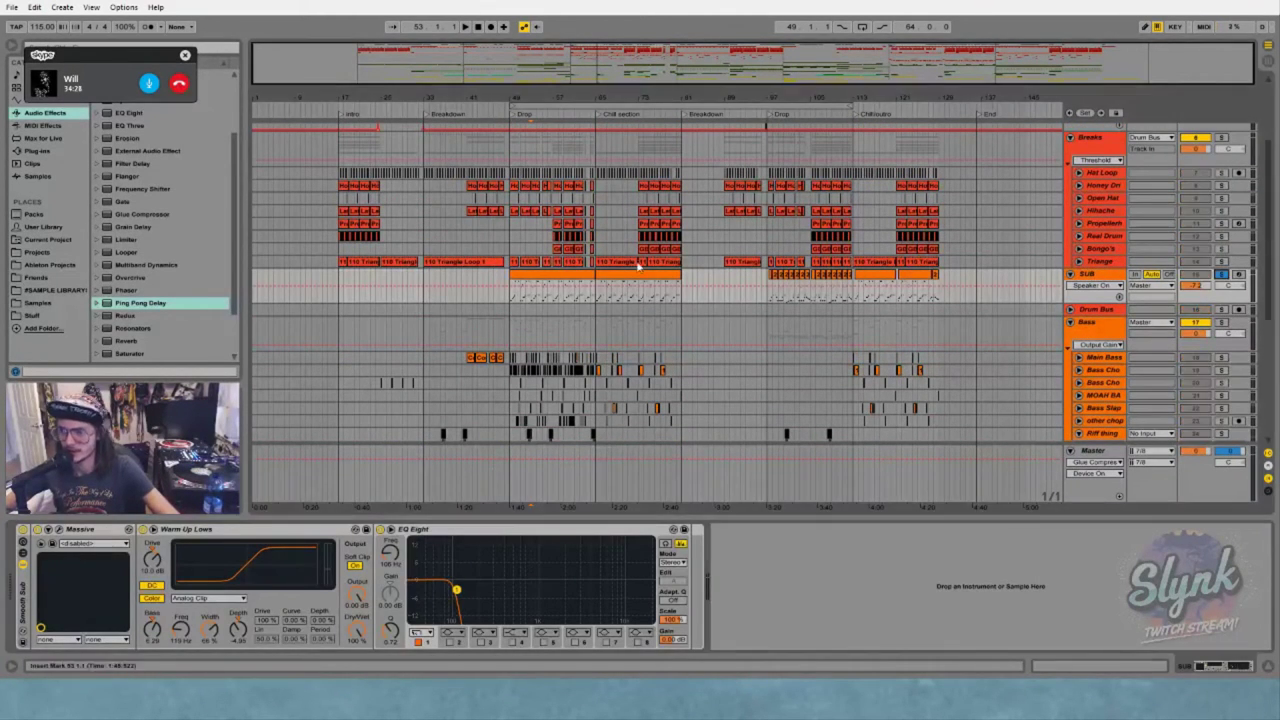
{"action": "left_click", "coordinate": [541, 281]}
{"action": "key", "text": "space"}
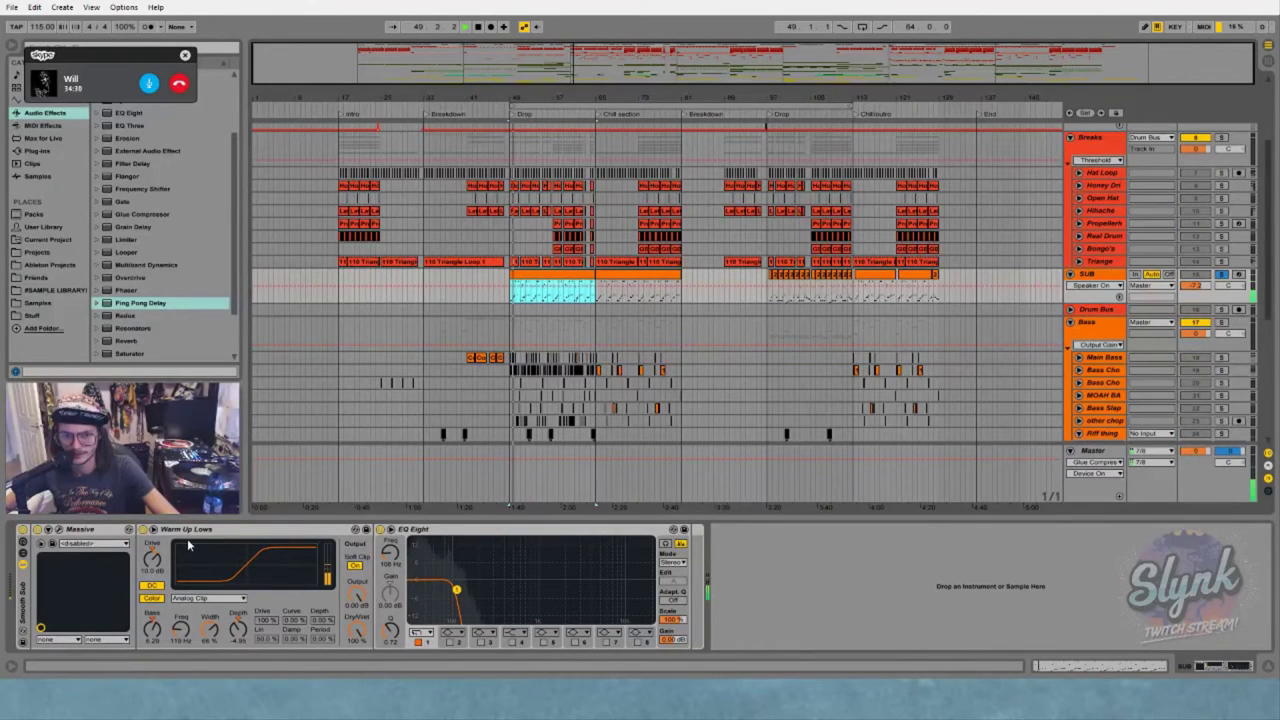
Turn down the OSC1 wavetable position in the SUB track's Massive synth and switch off the Warm Up Lows device
{"action": "left_click", "coordinate": [59, 529]}
{"action": "left_click_drag", "start_coordinate": [283, 31], "coordinate": [539, 33]}
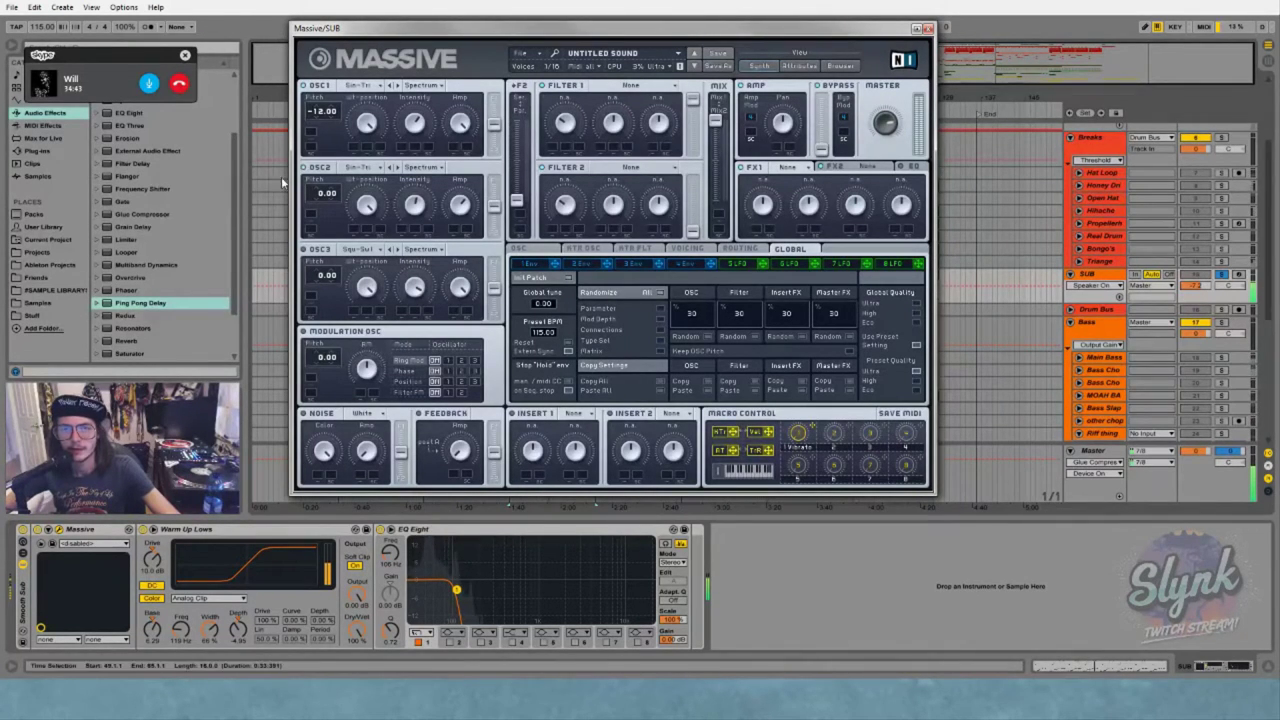
{"action": "left_click_drag", "start_coordinate": [364, 118], "coordinate": [399, 465]}
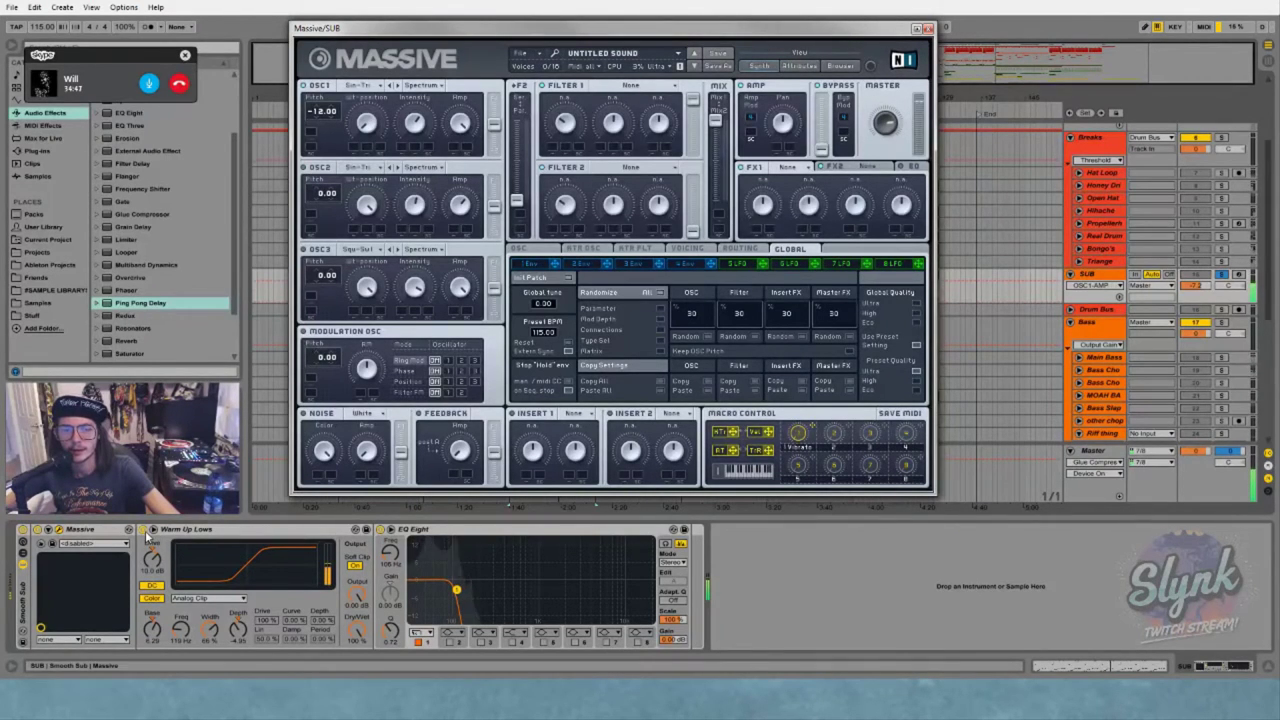
{"action": "left_click", "coordinate": [148, 530]}
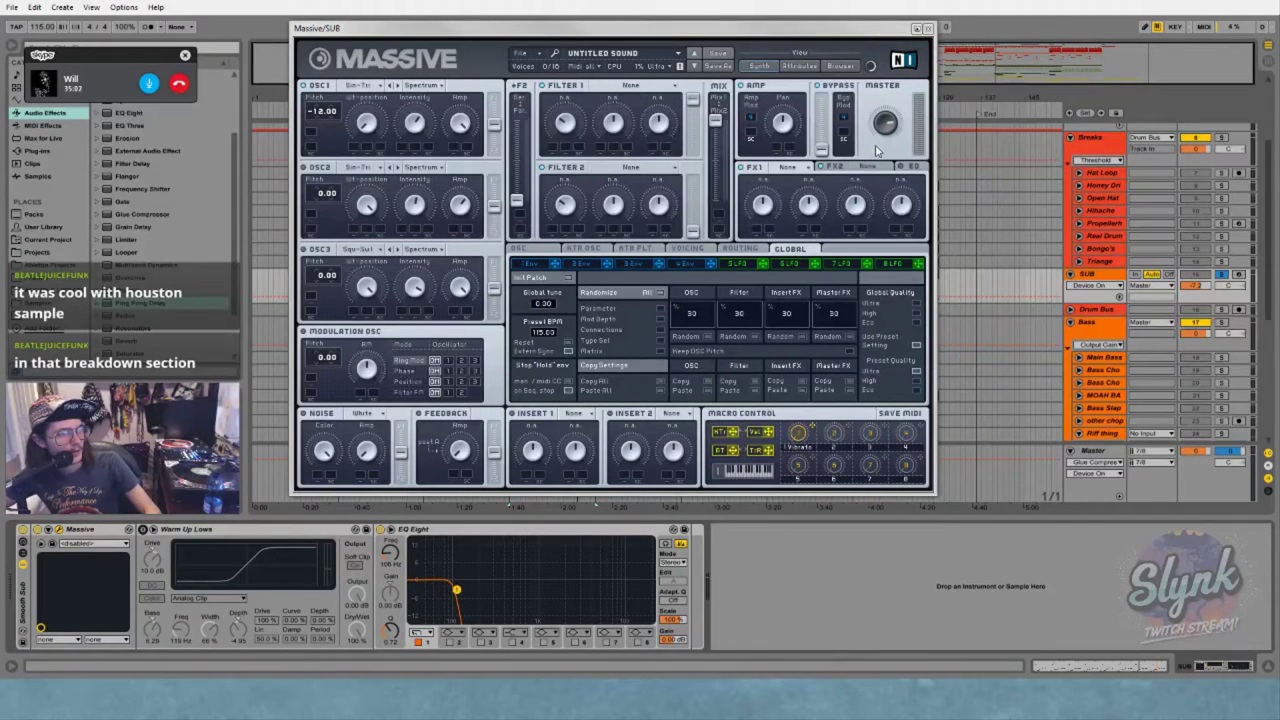
{"action": "left_click", "coordinate": [917, 29]}
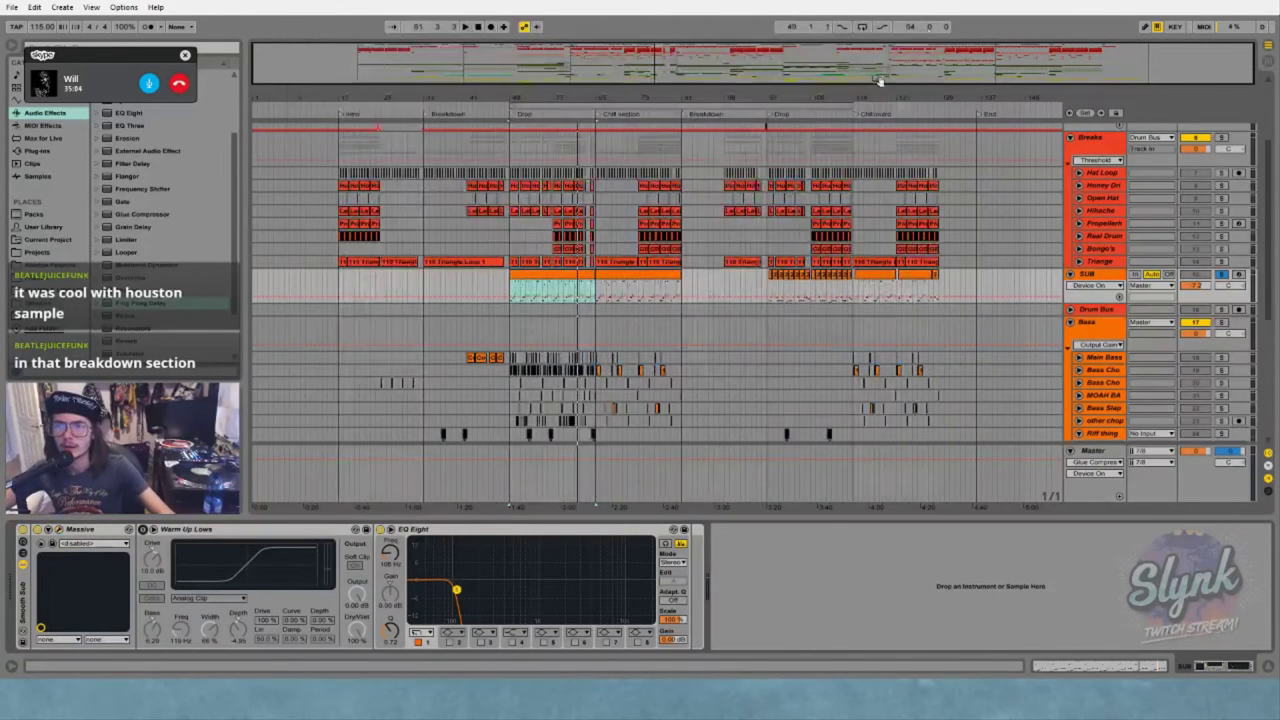
Unfold the FX group to show its individual effect tracks
{"action": "scroll", "coordinate": [454, 316], "scroll_direction": "down", "scroll_amount": 3}
{"action": "scroll", "coordinate": [453, 313], "scroll_direction": "down", "scroll_amount": 5}
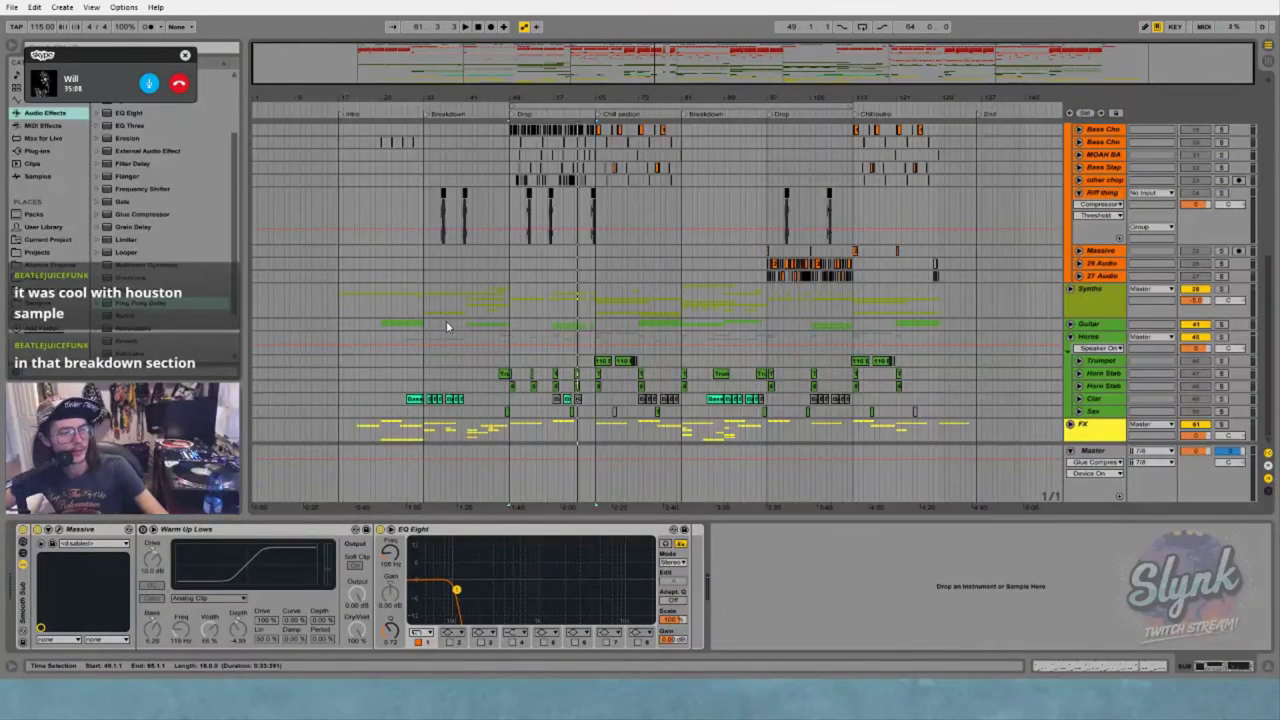
{"action": "scroll", "coordinate": [457, 368], "scroll_direction": "up", "scroll_amount": 8}
{"action": "scroll", "coordinate": [457, 368], "scroll_direction": "down", "scroll_amount": 5}
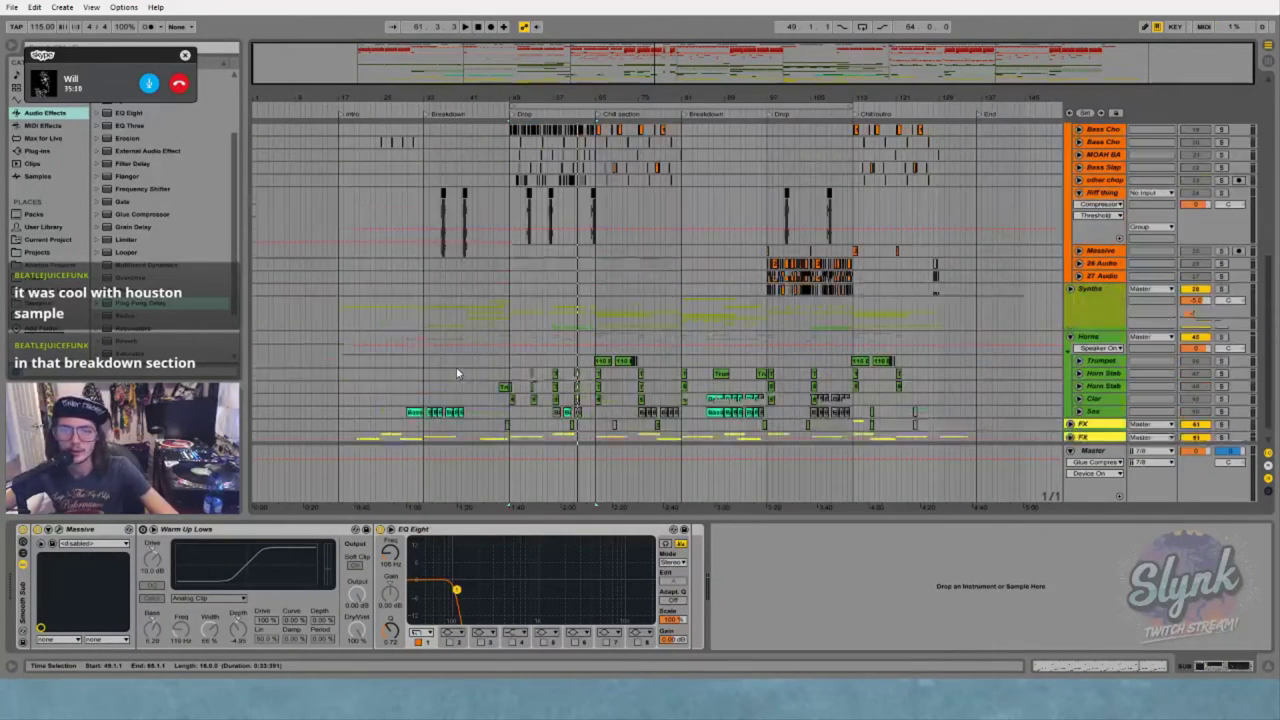
{"action": "left_click", "coordinate": [1070, 424]}
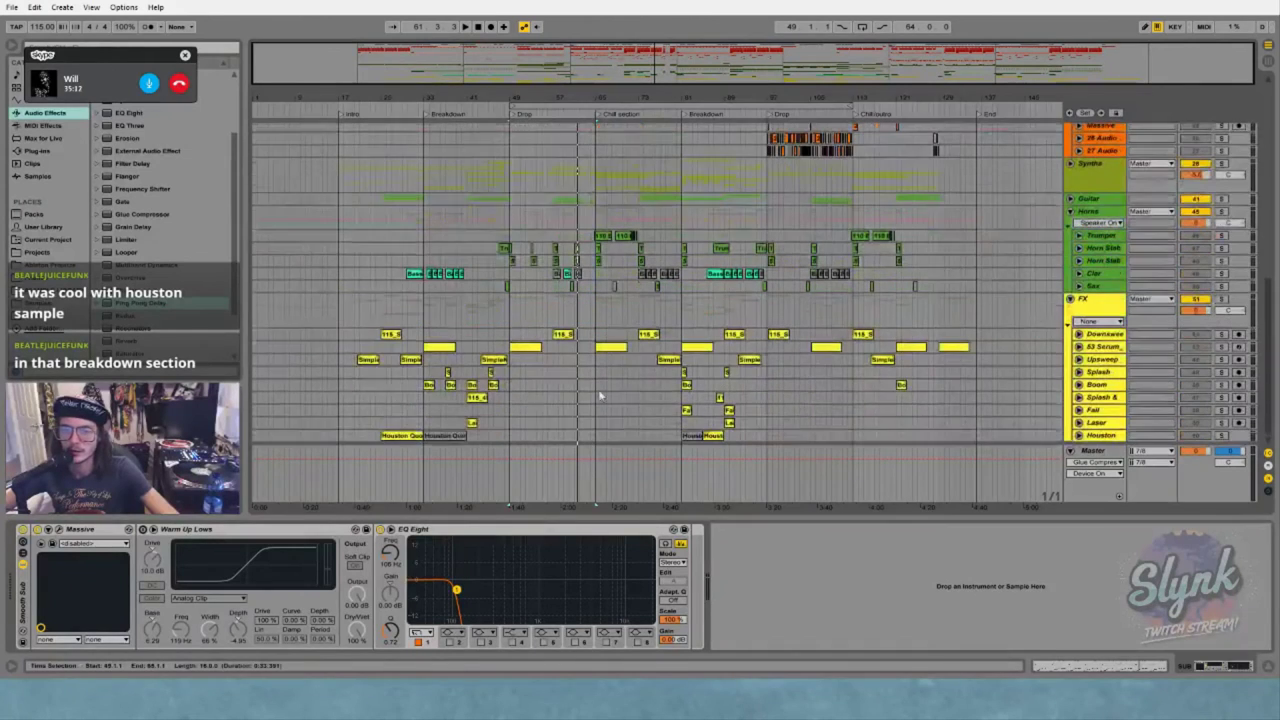
Activate the Houston track's clip in the first Breakdown and move it from bar 33 to bar 41
{"action": "left_click", "coordinate": [453, 437]}
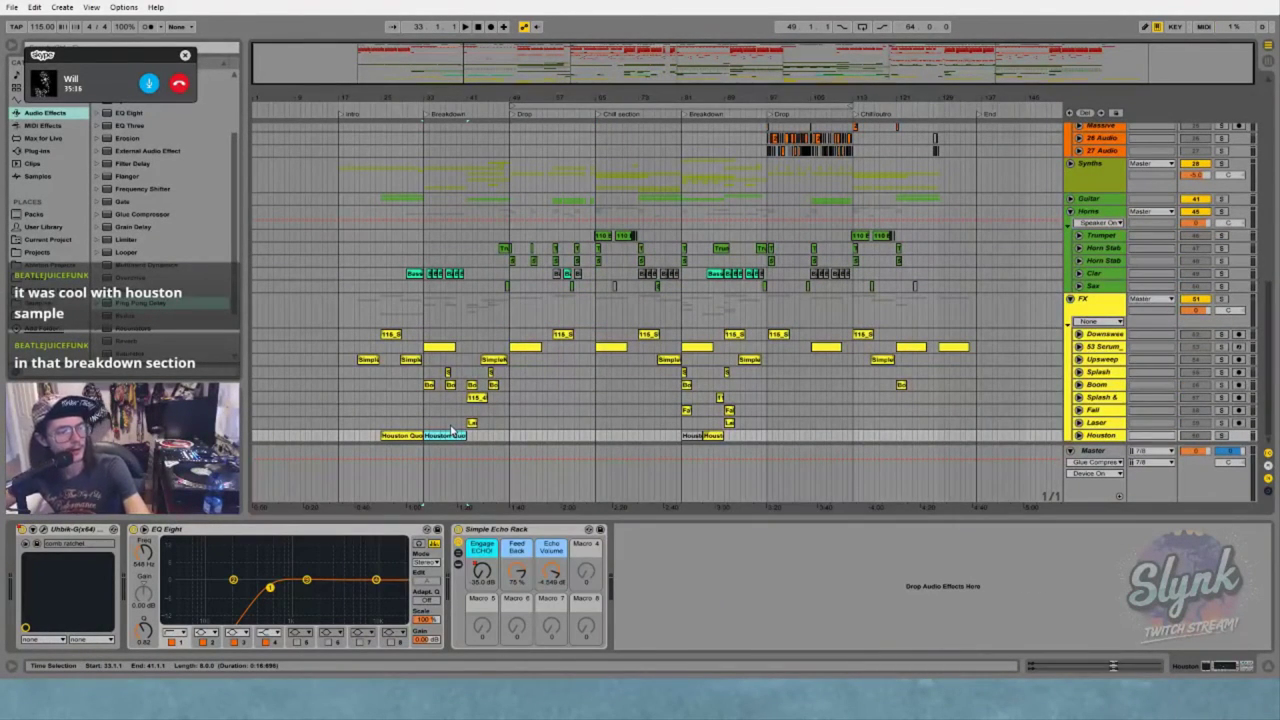
{"action": "left_click_drag", "start_coordinate": [453, 430], "coordinate": [477, 440]}
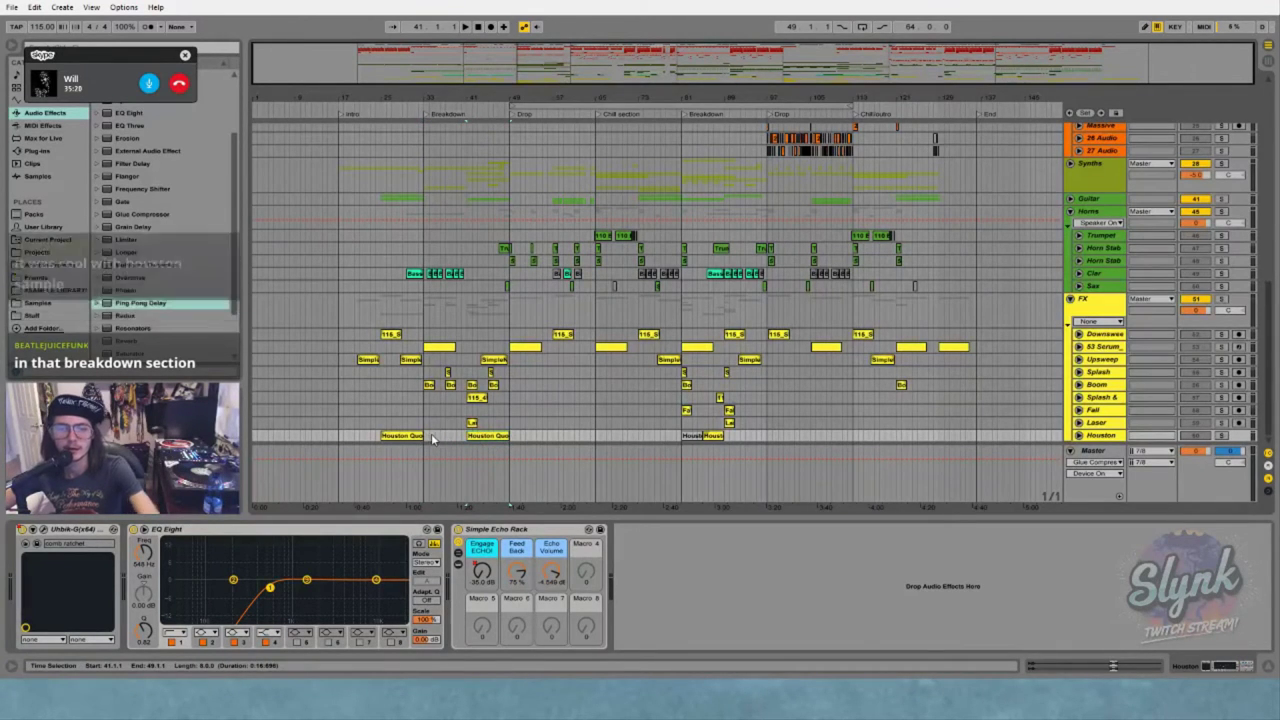
{"action": "left_click", "coordinate": [431, 437]}
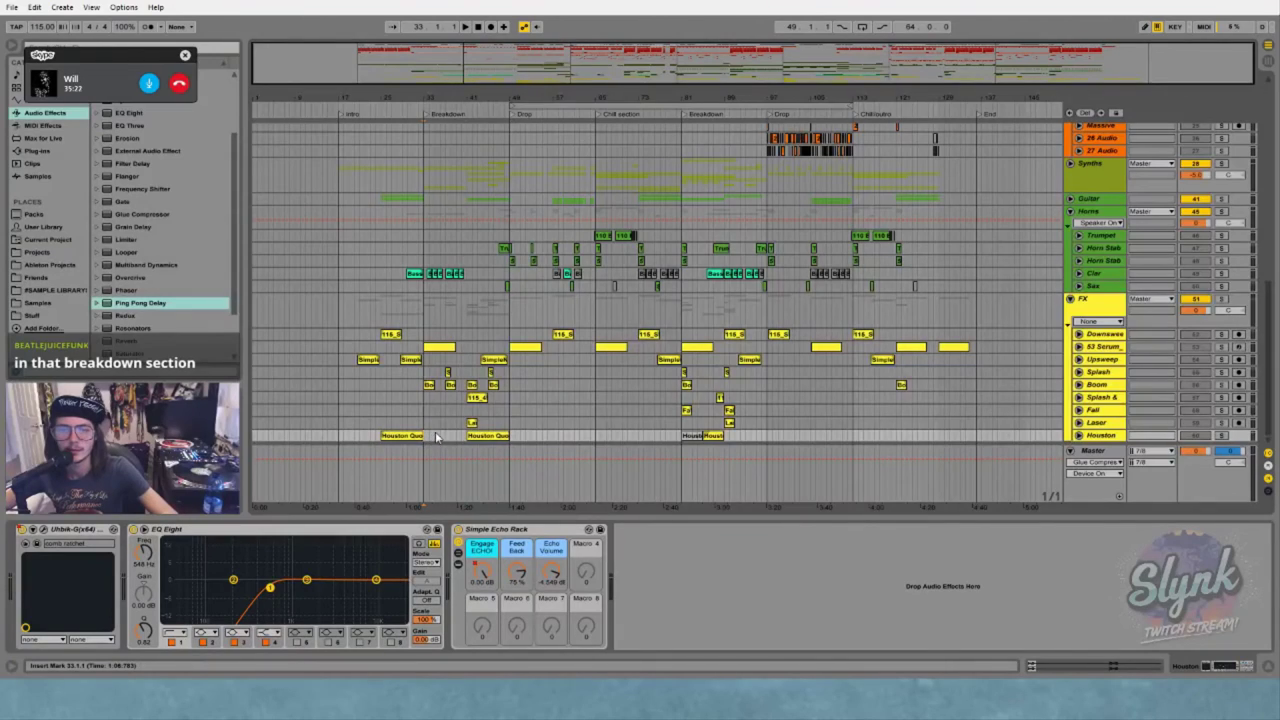
Move the Houston clip in the first Breakdown from bar 41 back to bar 33
{"action": "scroll", "coordinate": [445, 430], "scroll_direction": "up", "scroll_amount": 10}
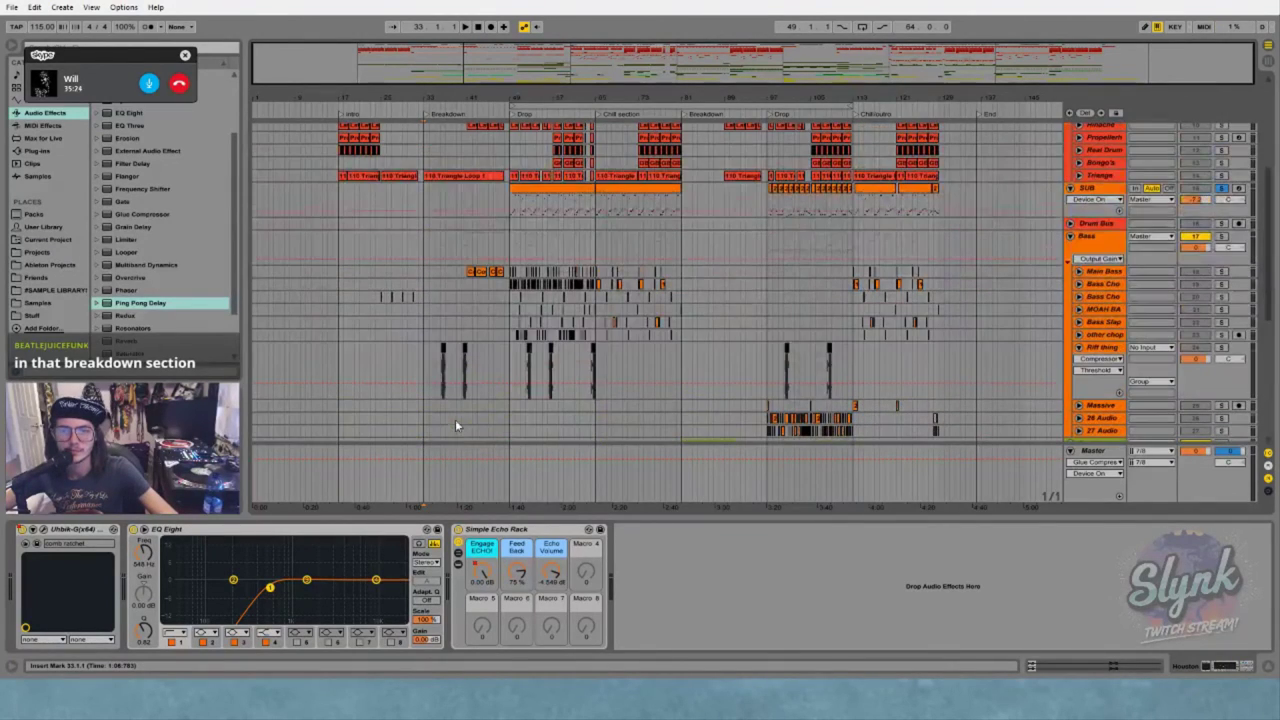
{"action": "left_click_drag", "start_coordinate": [455, 98], "coordinate": [517, 180]}
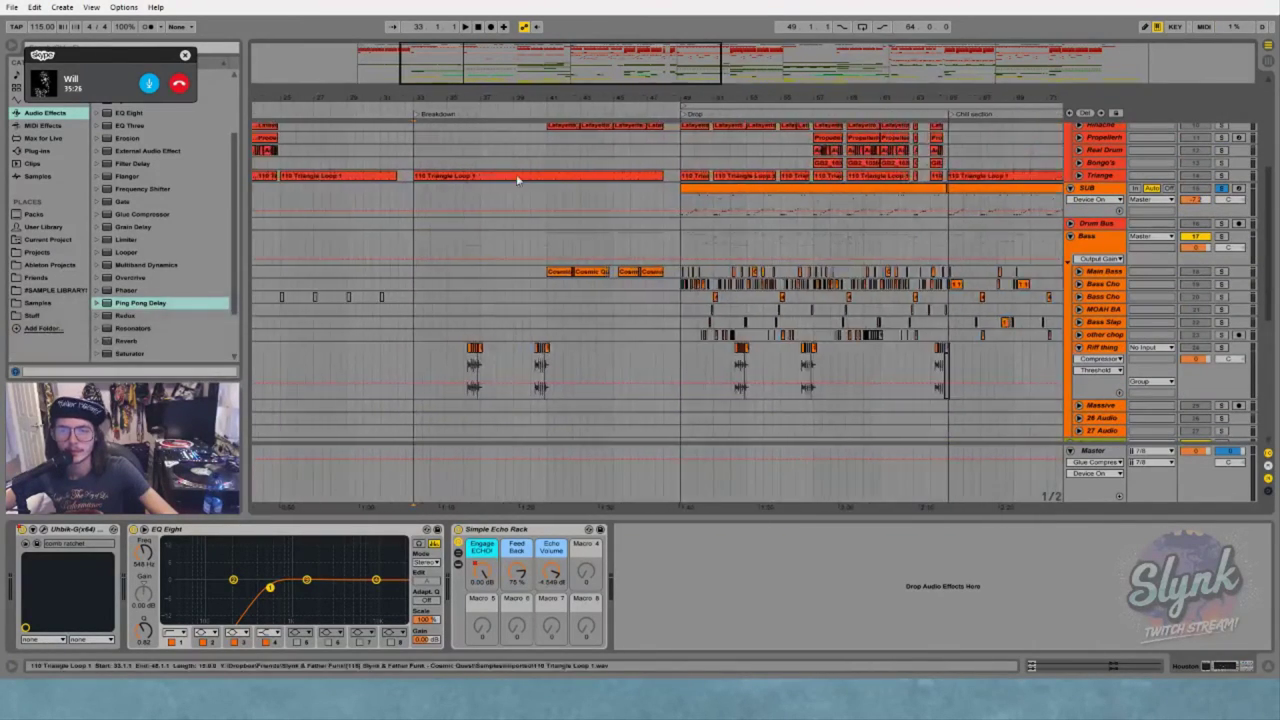
{"action": "scroll", "coordinate": [528, 224], "scroll_direction": "up", "scroll_amount": 5}
{"action": "scroll", "coordinate": [529, 227], "scroll_direction": "down", "scroll_amount": 4}
{"action": "scroll", "coordinate": [530, 234], "scroll_direction": "down", "scroll_amount": 10}
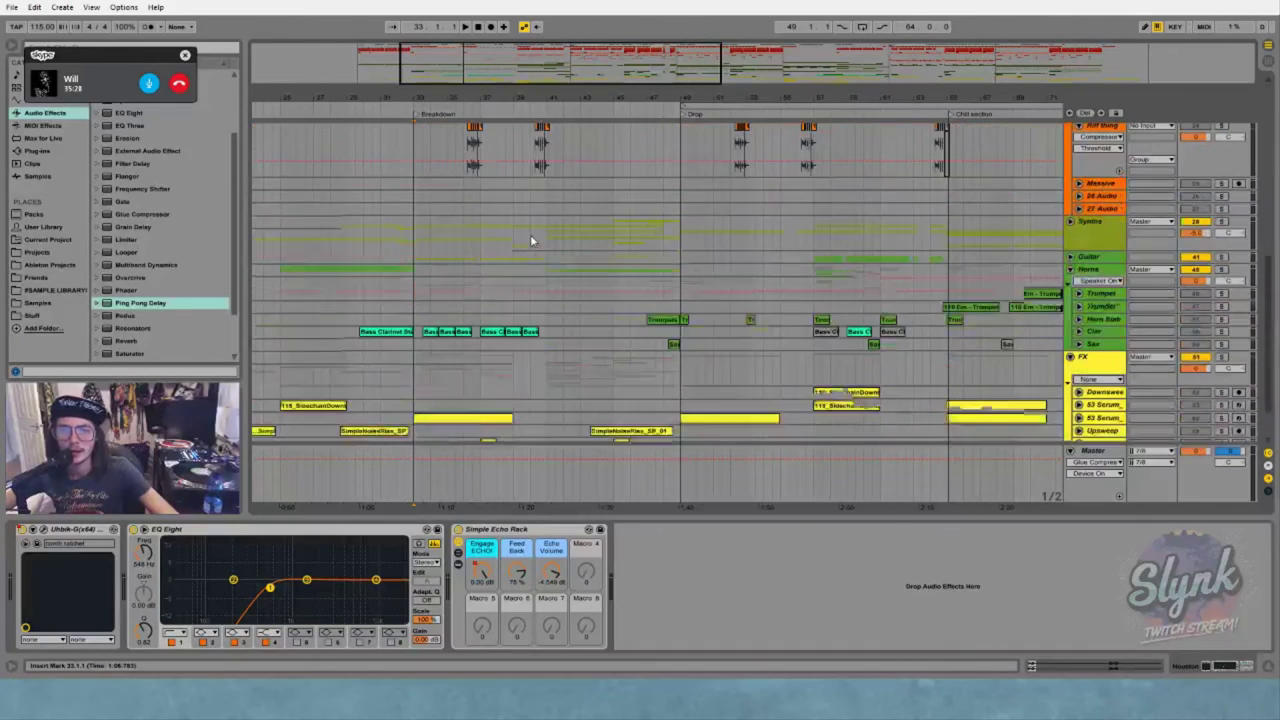
{"action": "left_click_drag", "start_coordinate": [590, 430], "coordinate": [456, 432]}
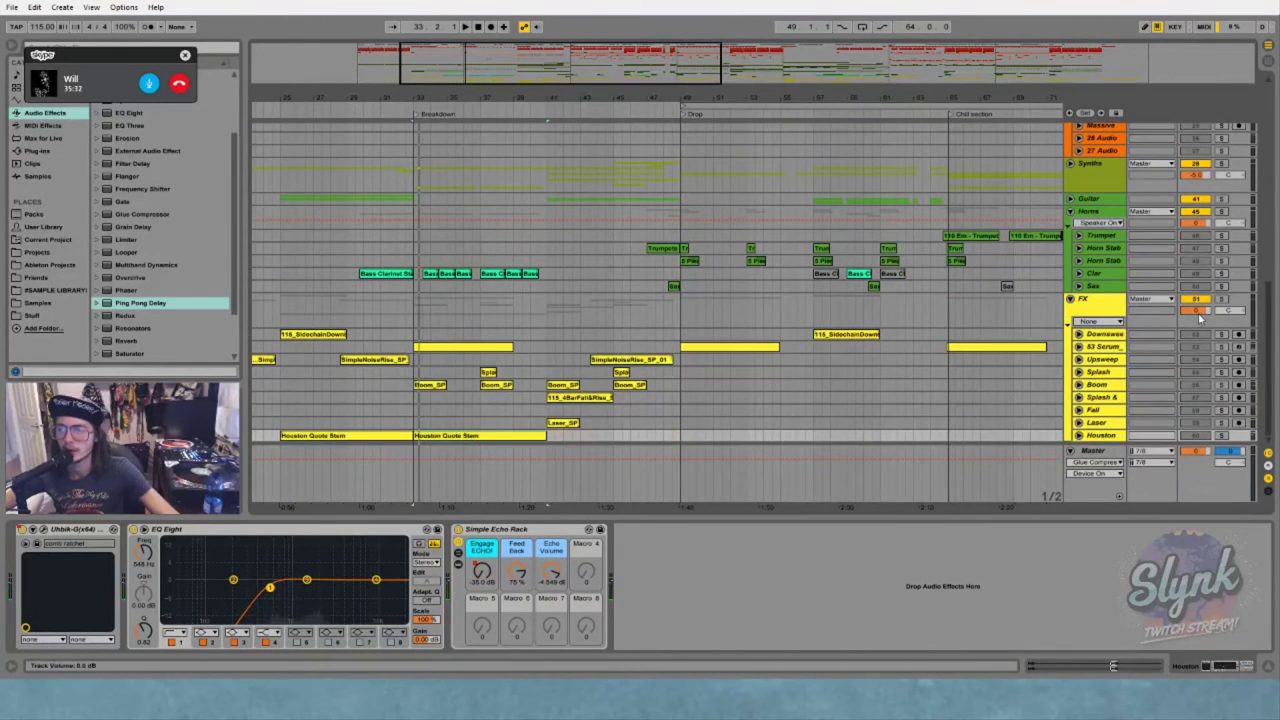
Clear the track solo, return the Houston clip to bar 41 during playback and unfold its track
{"action": "left_click", "coordinate": [1224, 302]}
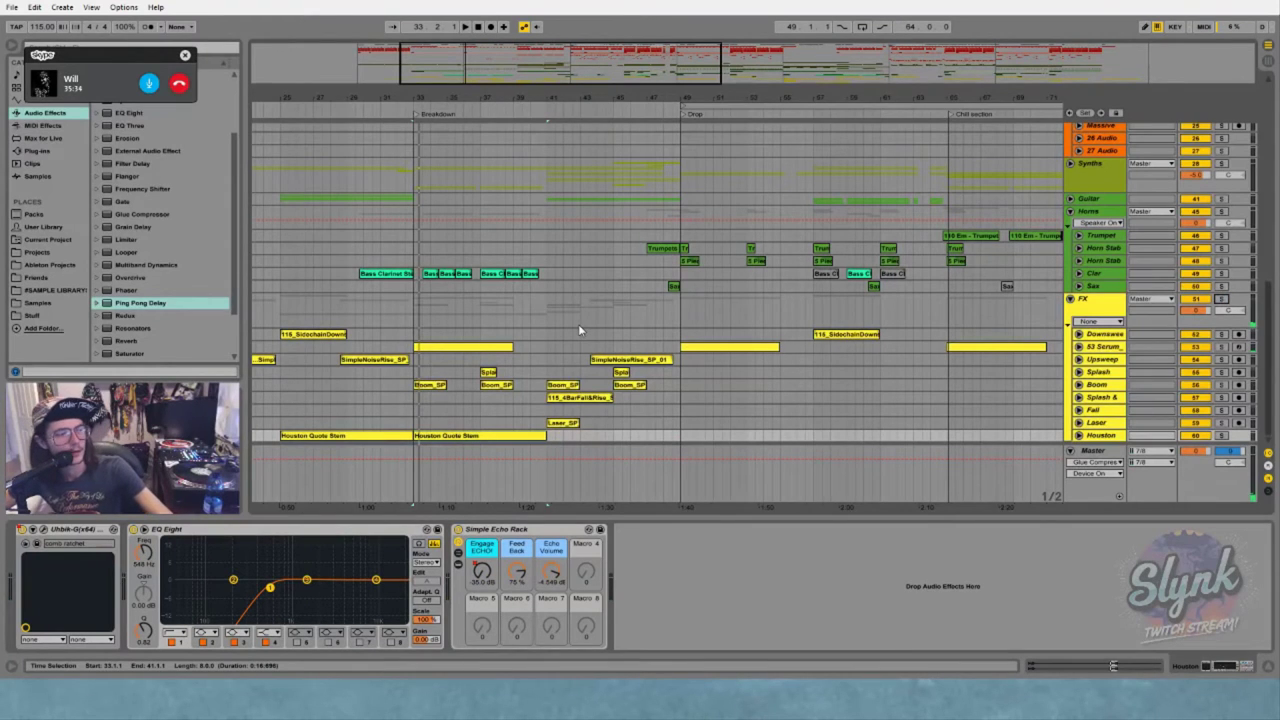
{"action": "key", "text": "space"}
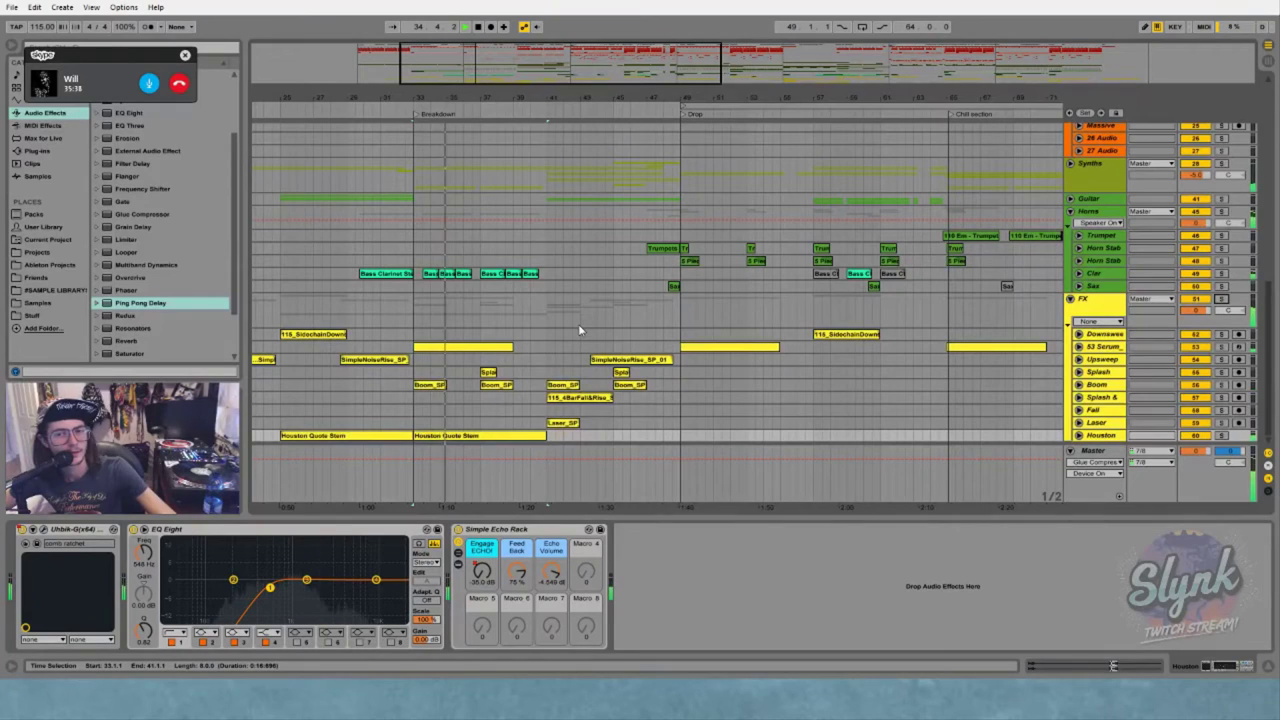
{"action": "left_click_drag", "start_coordinate": [455, 440], "coordinate": [583, 436]}
{"action": "key", "text": "space"}
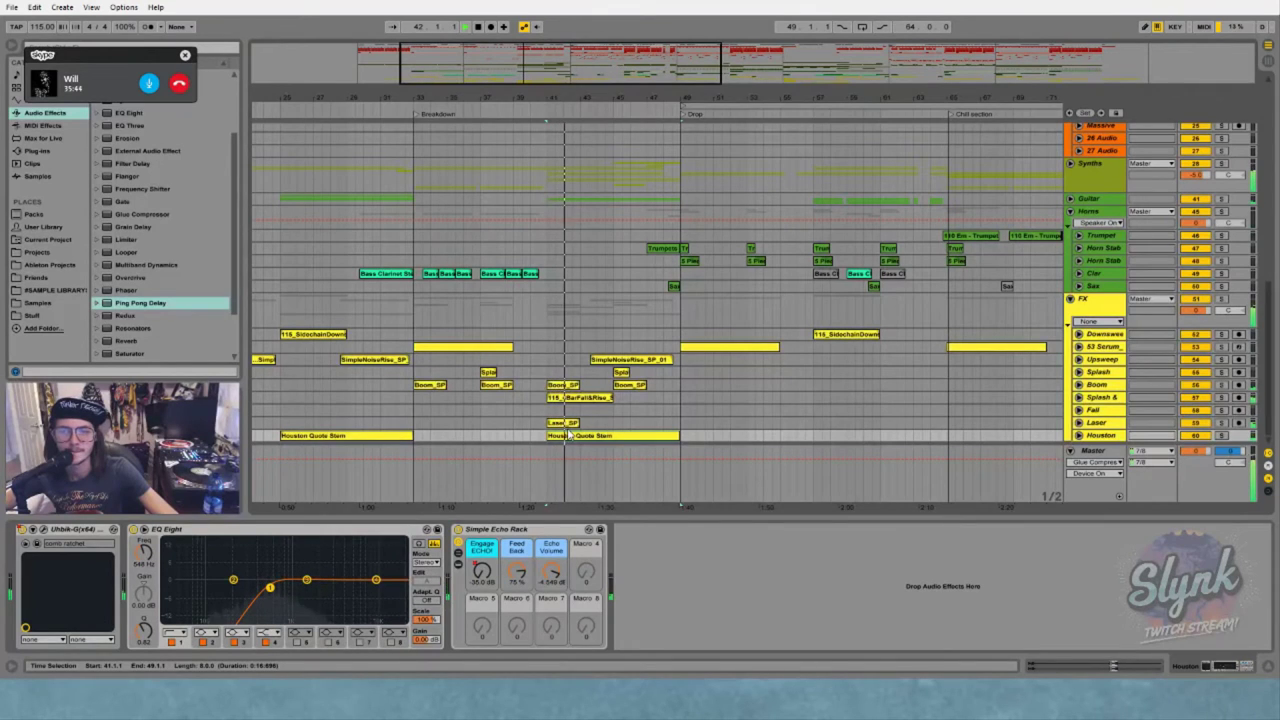
{"action": "left_click", "coordinate": [1078, 435]}
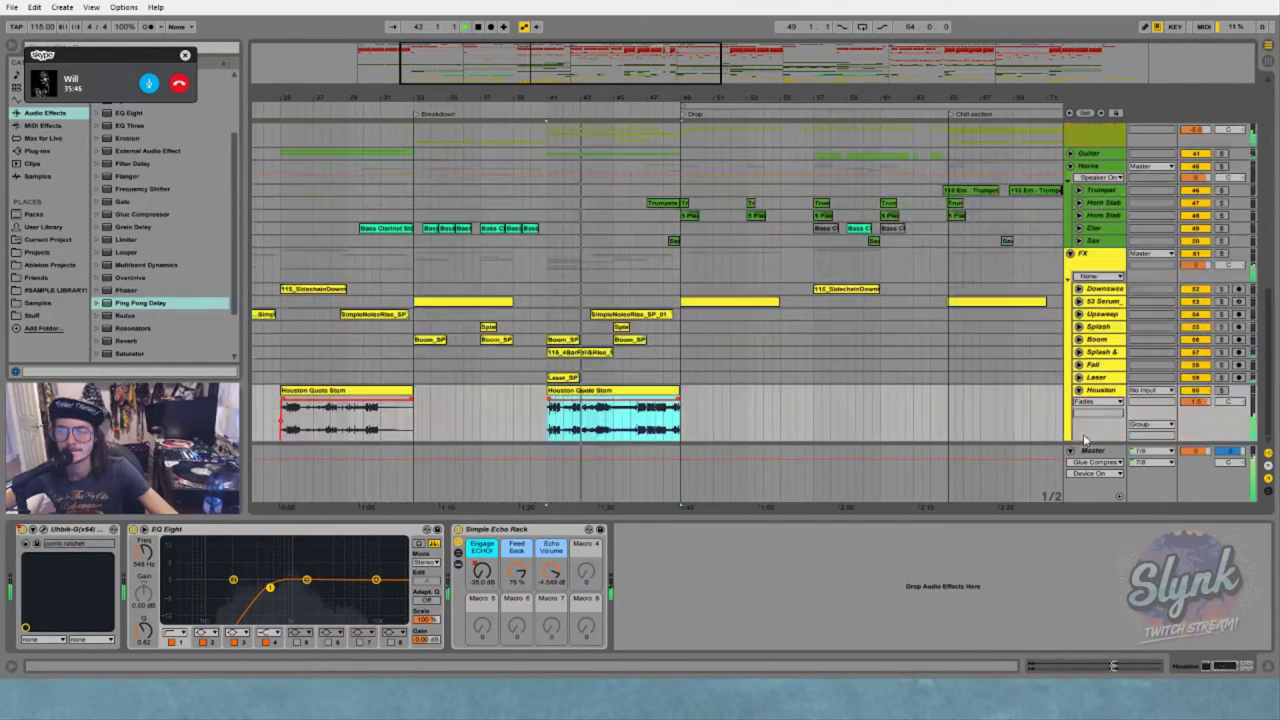
Trim the end of the Houston clip before the first Drop to 48.2.1 and listen to the transition
{"action": "left_click_drag", "start_coordinate": [674, 98], "coordinate": [674, 140]}
{"action": "key", "text": "plus"}
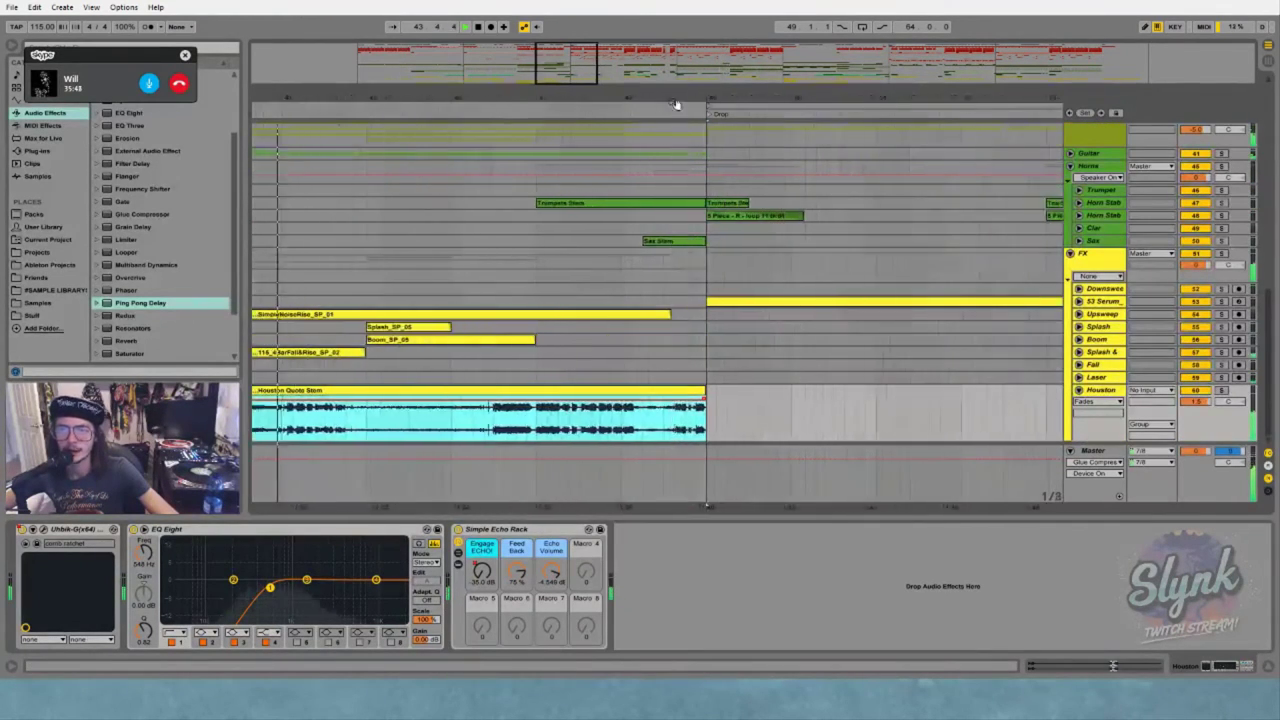
{"action": "scroll", "coordinate": [689, 296], "scroll_direction": "up", "scroll_amount": 15}
{"action": "scroll", "coordinate": [668, 300], "scroll_direction": "down", "scroll_amount": 15}
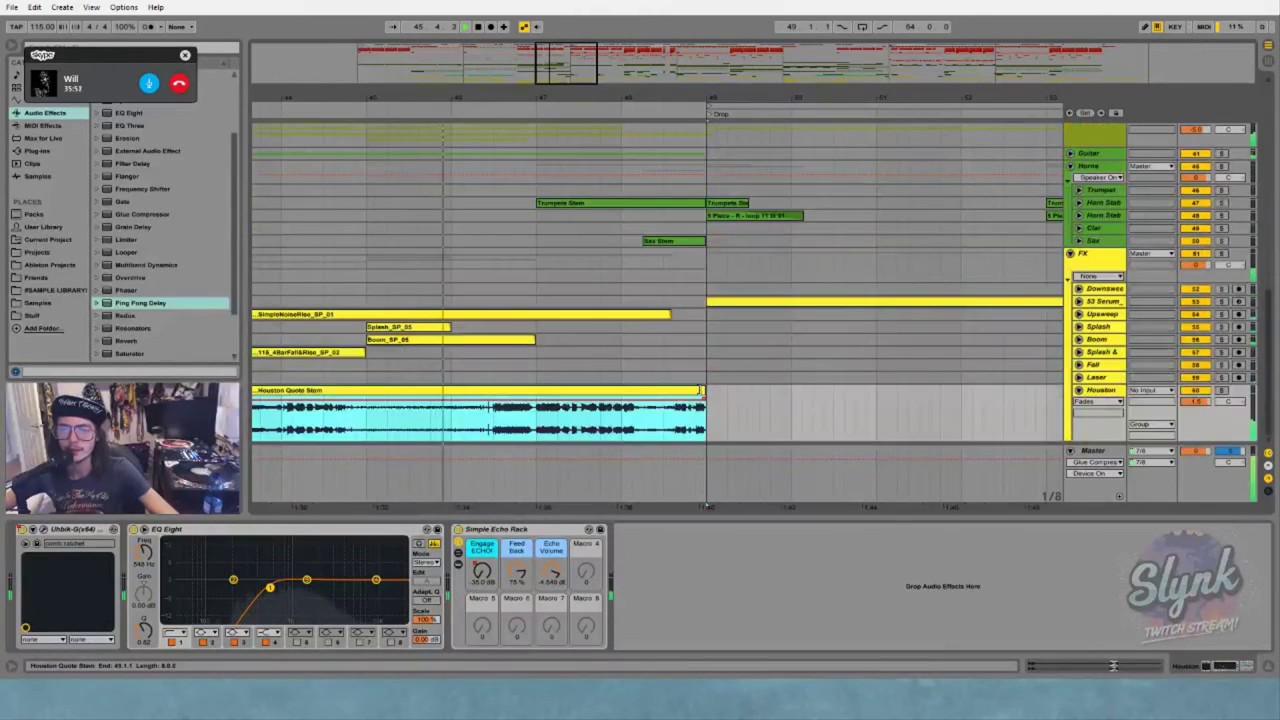
{"action": "left_click_drag", "start_coordinate": [704, 392], "coordinate": [642, 392]}
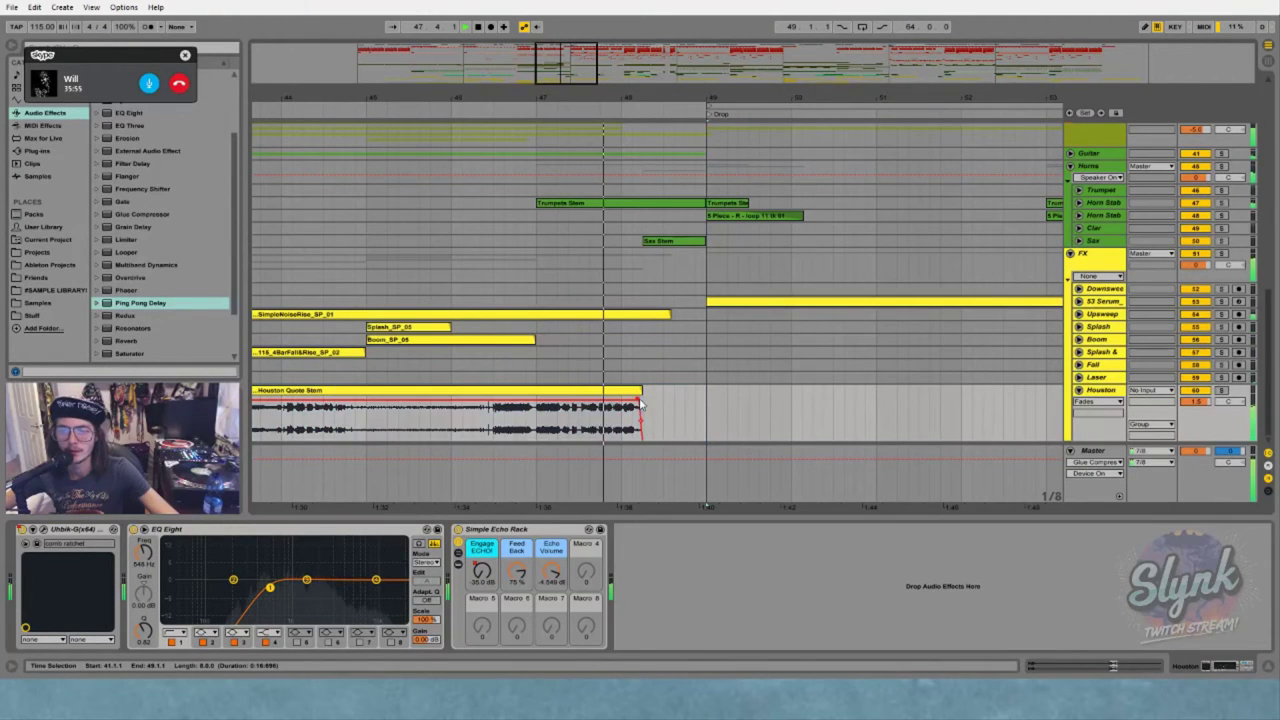
{"action": "left_click", "coordinate": [646, 398]}
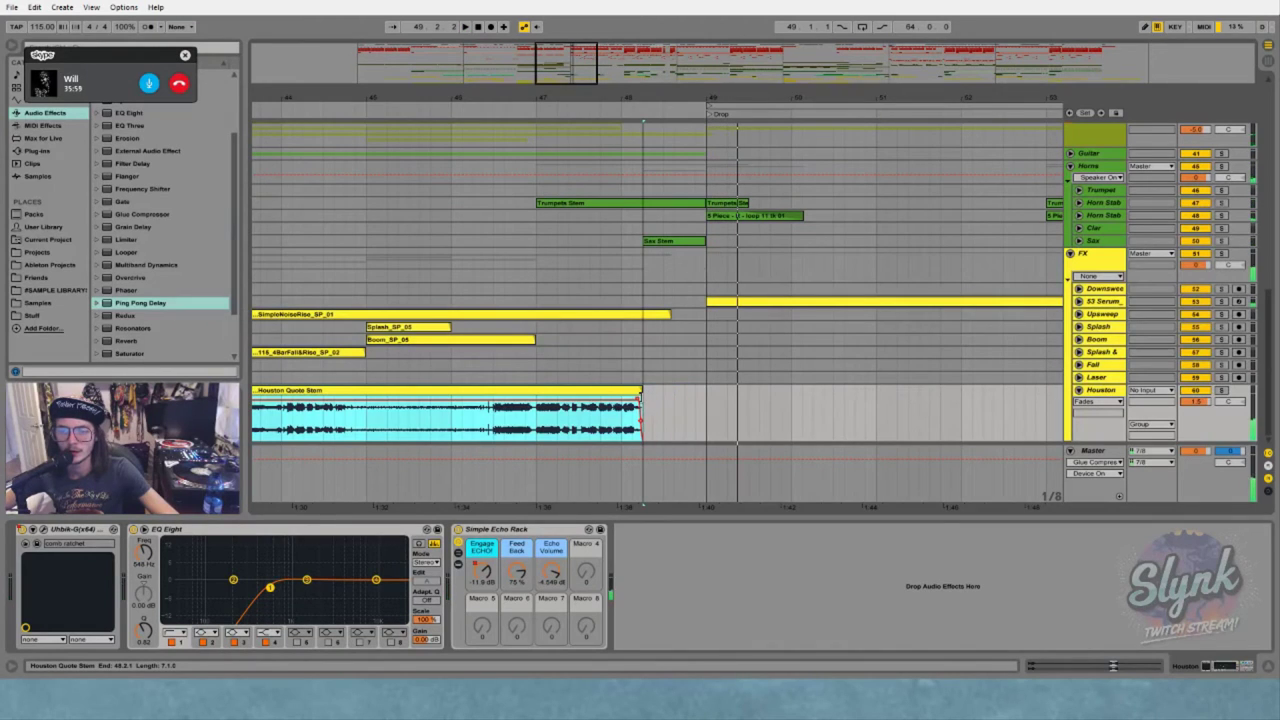
{"action": "left_click", "coordinate": [651, 406]}
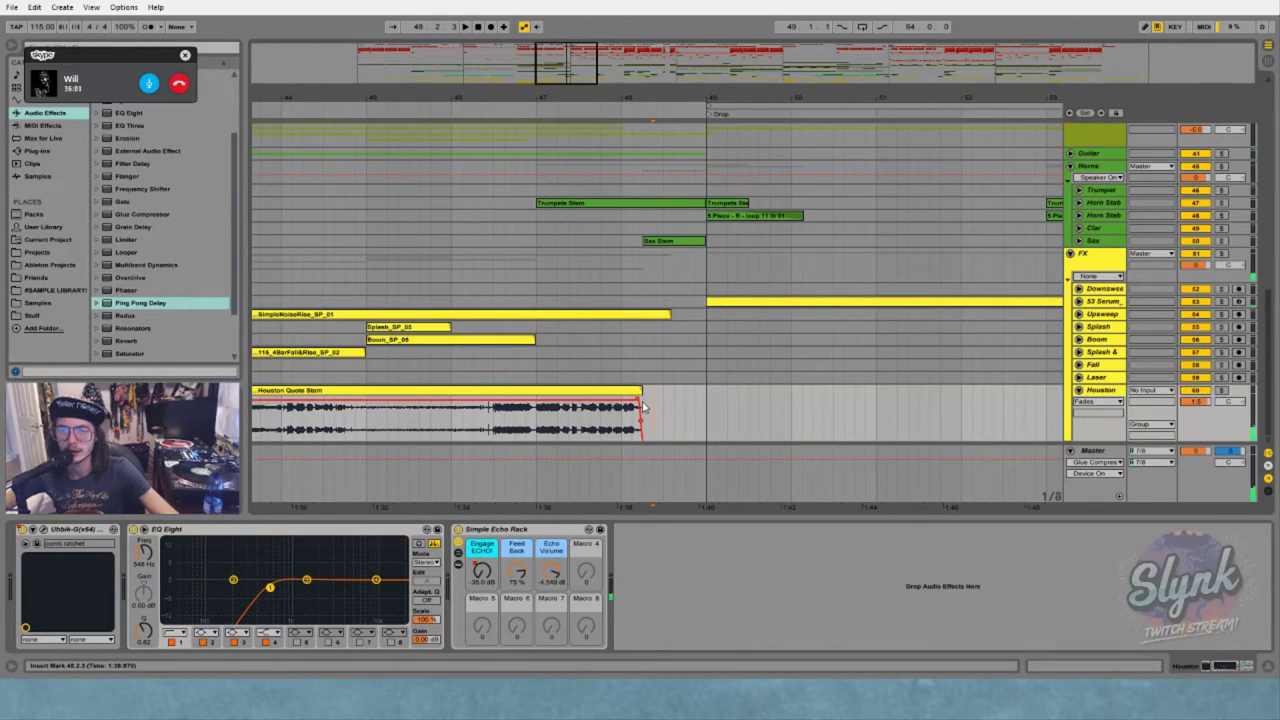
Try ending the Houston clip at bar 48 with playback into the Drop, and extend it back to bar 49
{"action": "left_click_drag", "start_coordinate": [641, 393], "coordinate": [630, 393]}
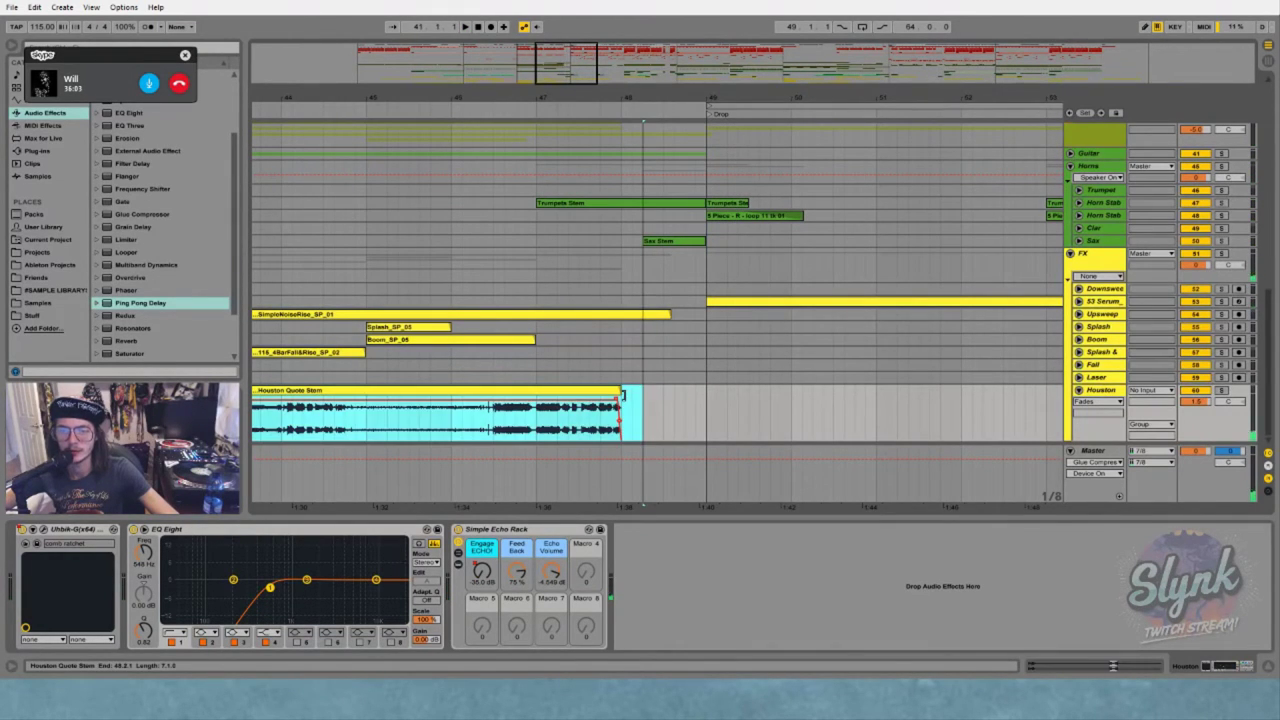
{"action": "left_click", "coordinate": [619, 405]}
{"action": "left_click", "coordinate": [595, 430]}
{"action": "key", "text": "space"}
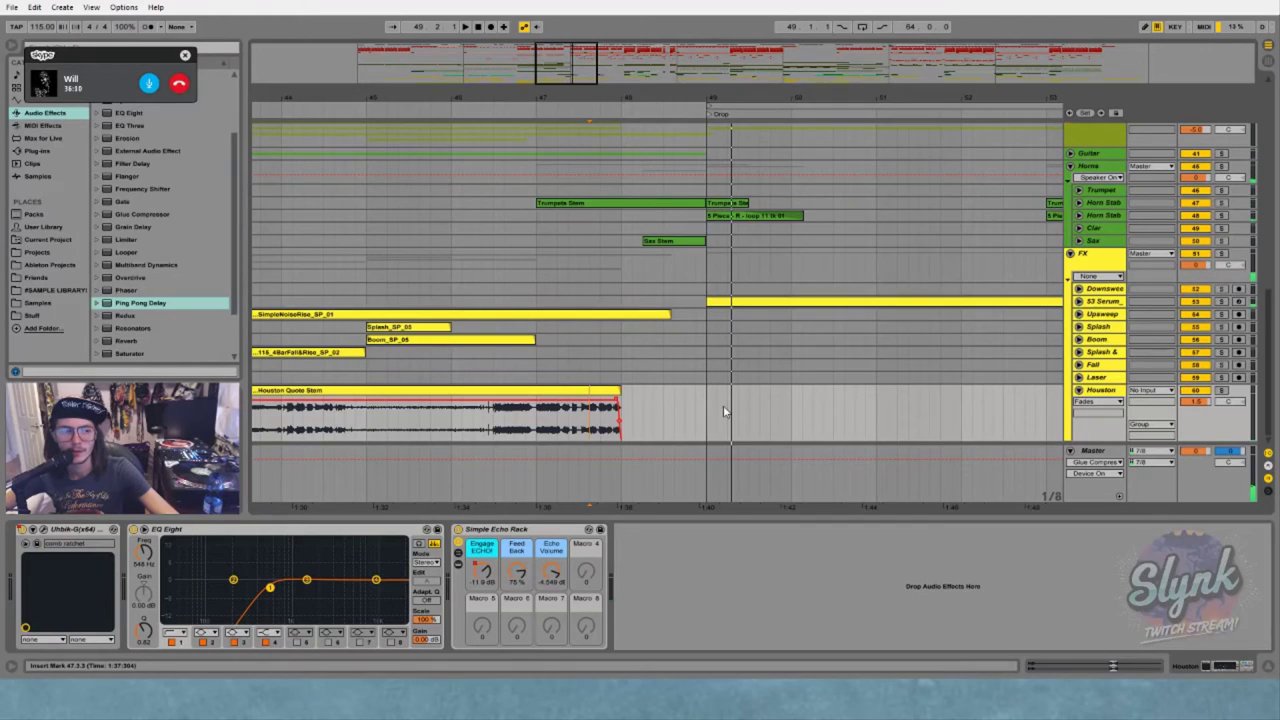
{"action": "left_click_drag", "start_coordinate": [619, 410], "coordinate": [694, 410]}
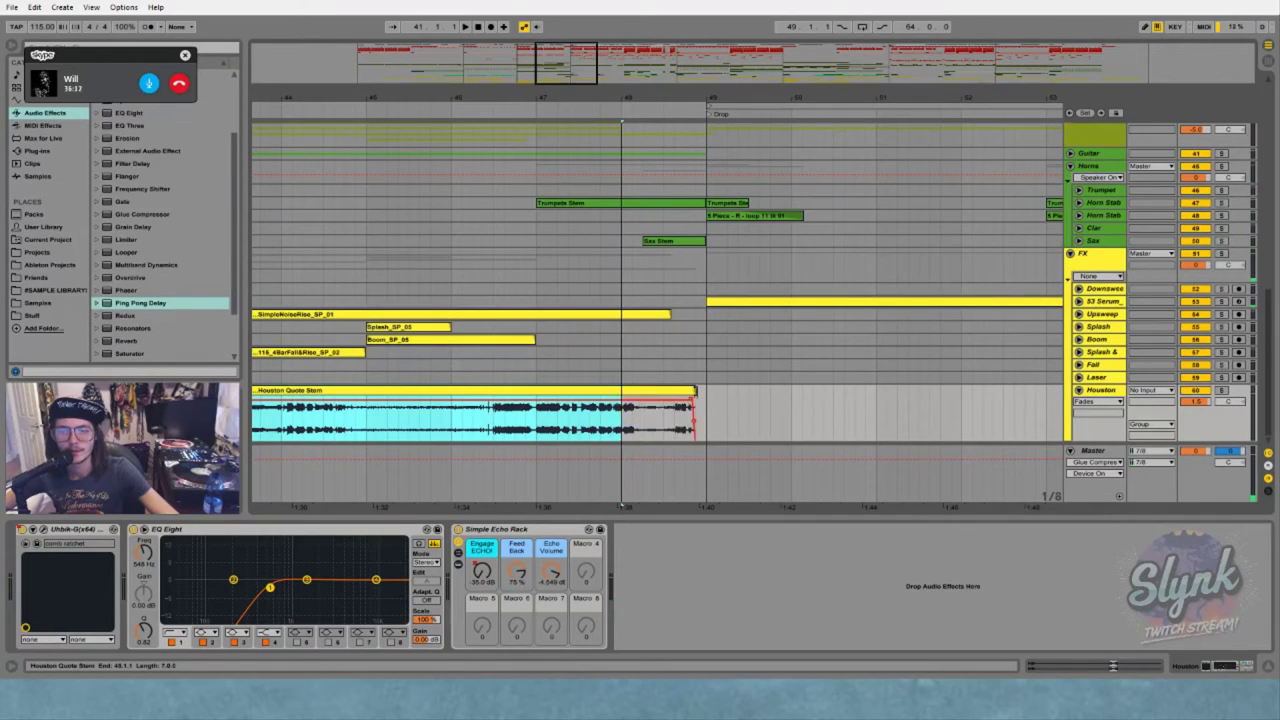
{"action": "left_click", "coordinate": [701, 403]}
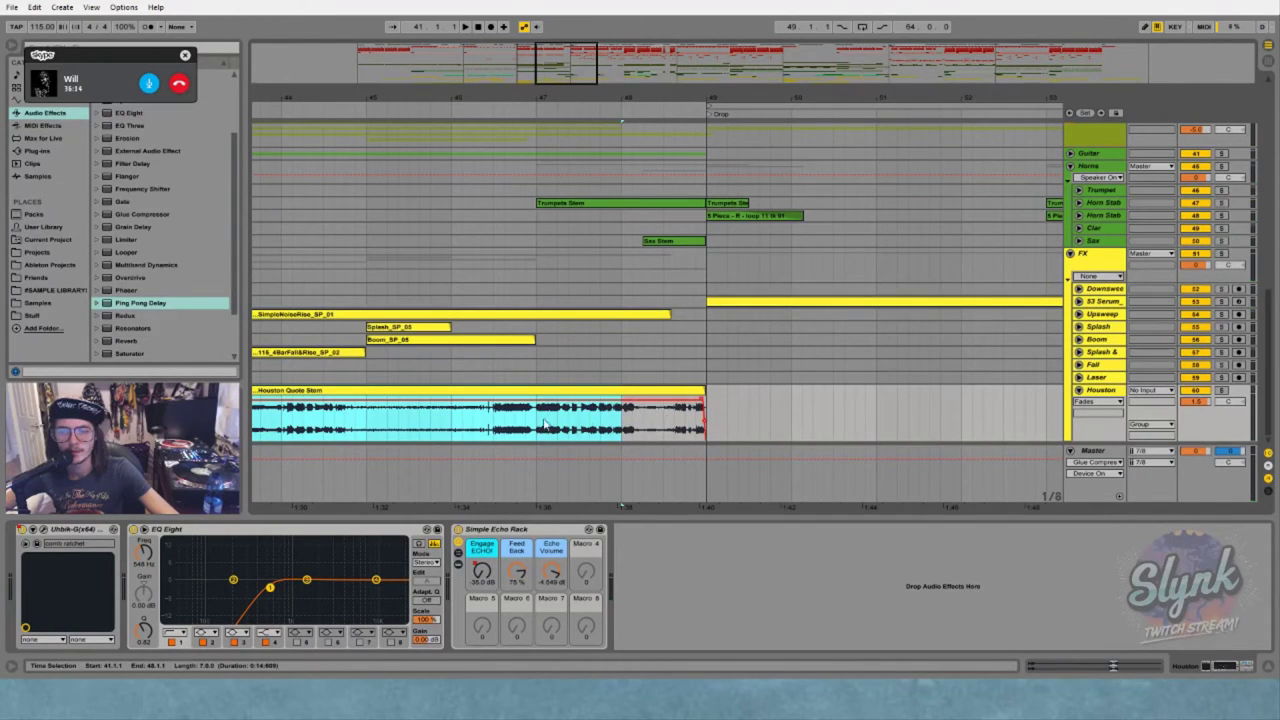
Delete bar 45 from the Houston clip and shift the remaining part one bar earlier to close the gap
{"action": "scroll", "coordinate": [520, 128], "scroll_direction": "down", "scroll_amount": 3}
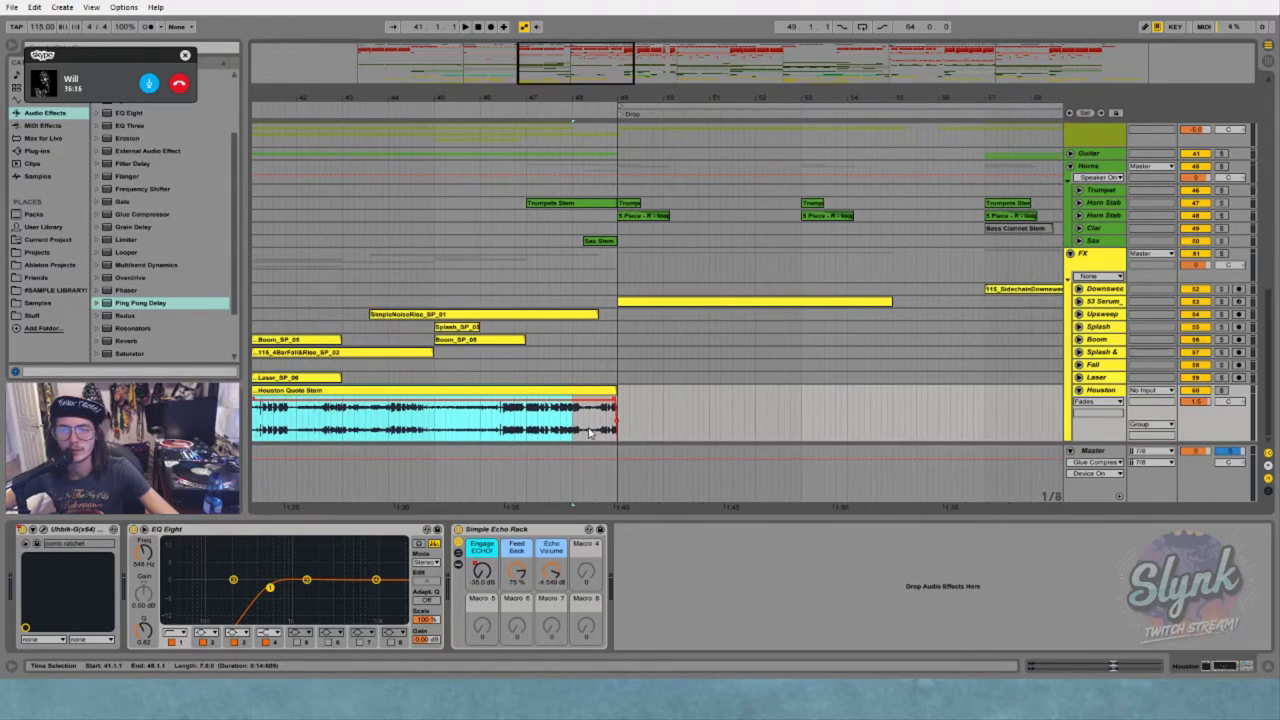
{"action": "left_click_drag", "start_coordinate": [521, 101], "coordinate": [606, 101]}
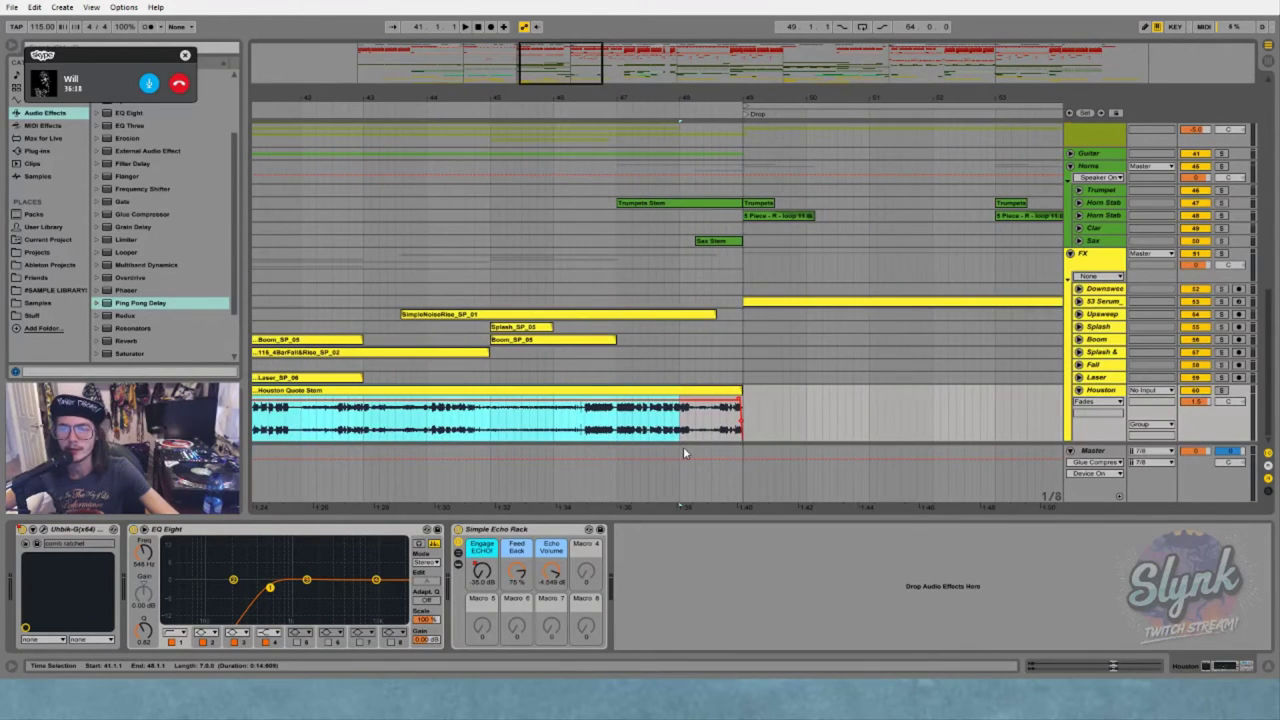
{"action": "left_click", "coordinate": [678, 424]}
{"action": "left_click_drag", "start_coordinate": [490, 425], "coordinate": [548, 427]}
{"action": "key", "text": "Delete"}
{"action": "left_click_drag", "start_coordinate": [646, 391], "coordinate": [582, 391]}
Play from bar 44.4 and crossfade the two Houston clips across their join at bar 45
{"action": "left_click", "coordinate": [476, 424]}
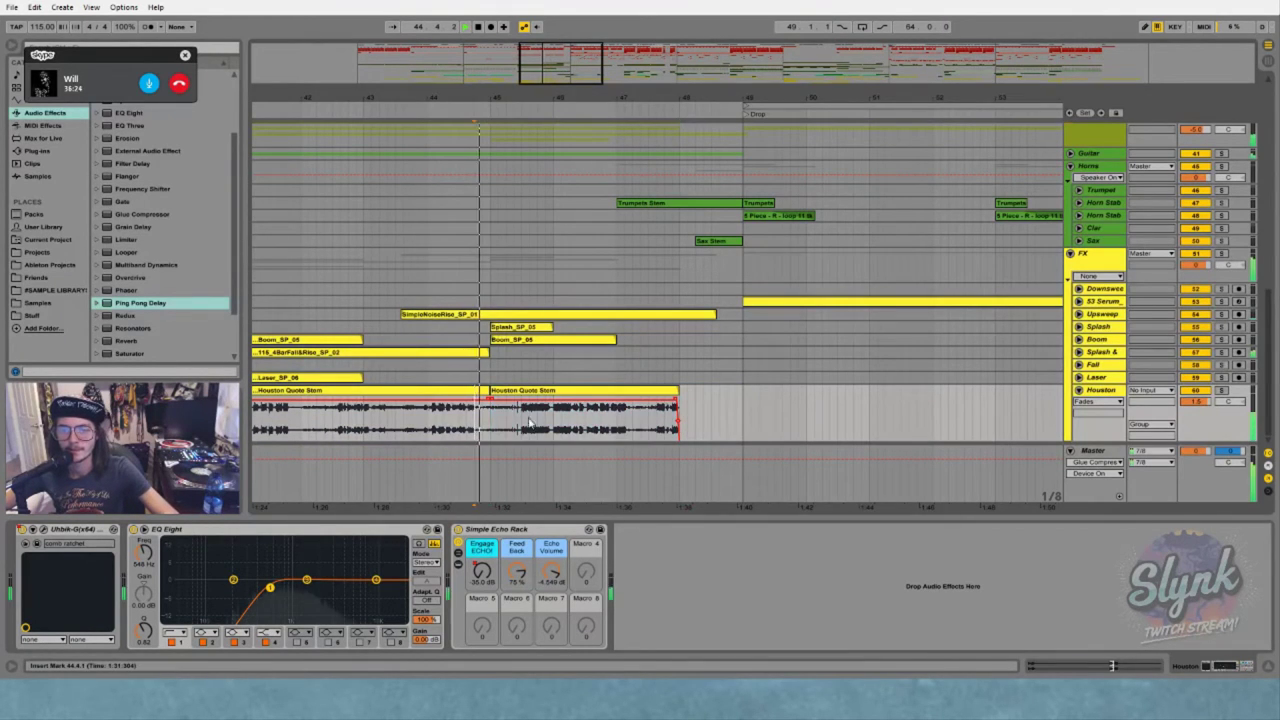
{"action": "key", "text": "space"}
{"action": "left_click_drag", "start_coordinate": [493, 401], "coordinate": [510, 397]}
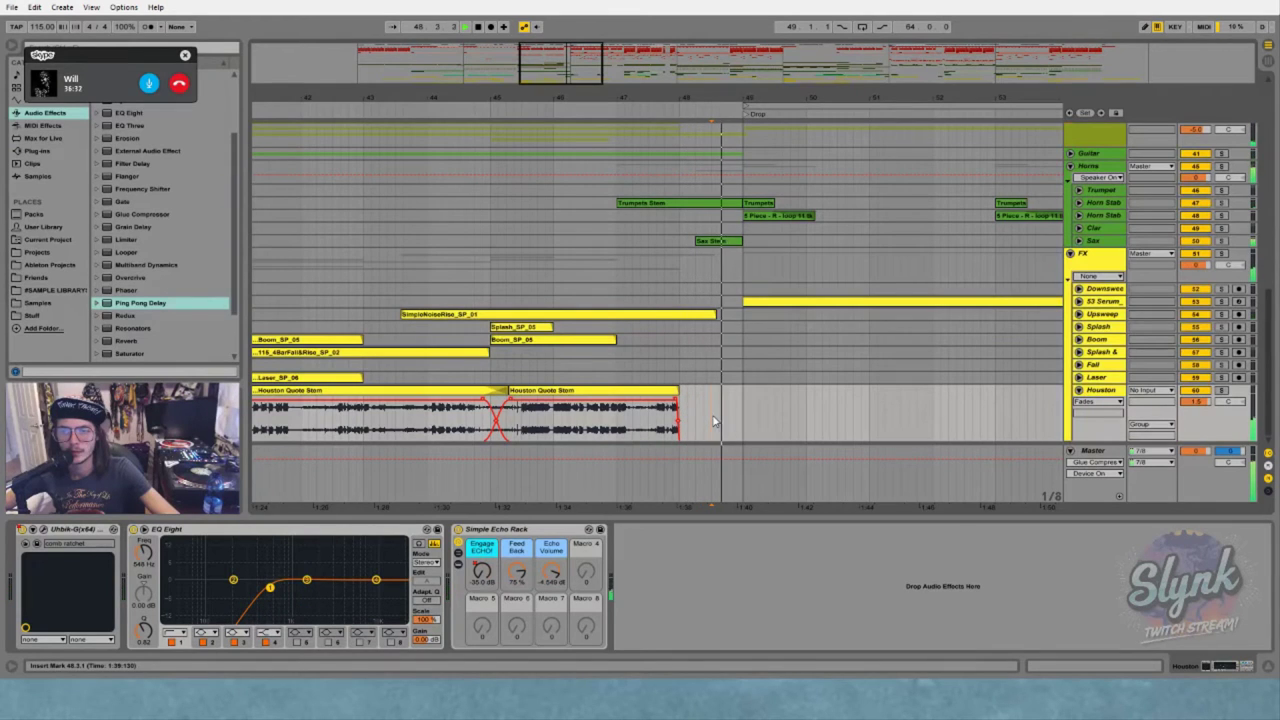
Stop playback and delete the Warm Up Lows device from the SUB track
{"action": "scroll", "coordinate": [675, 311], "scroll_direction": "up", "scroll_amount": 3}
{"action": "scroll", "coordinate": [675, 312], "scroll_direction": "up", "scroll_amount": 8}
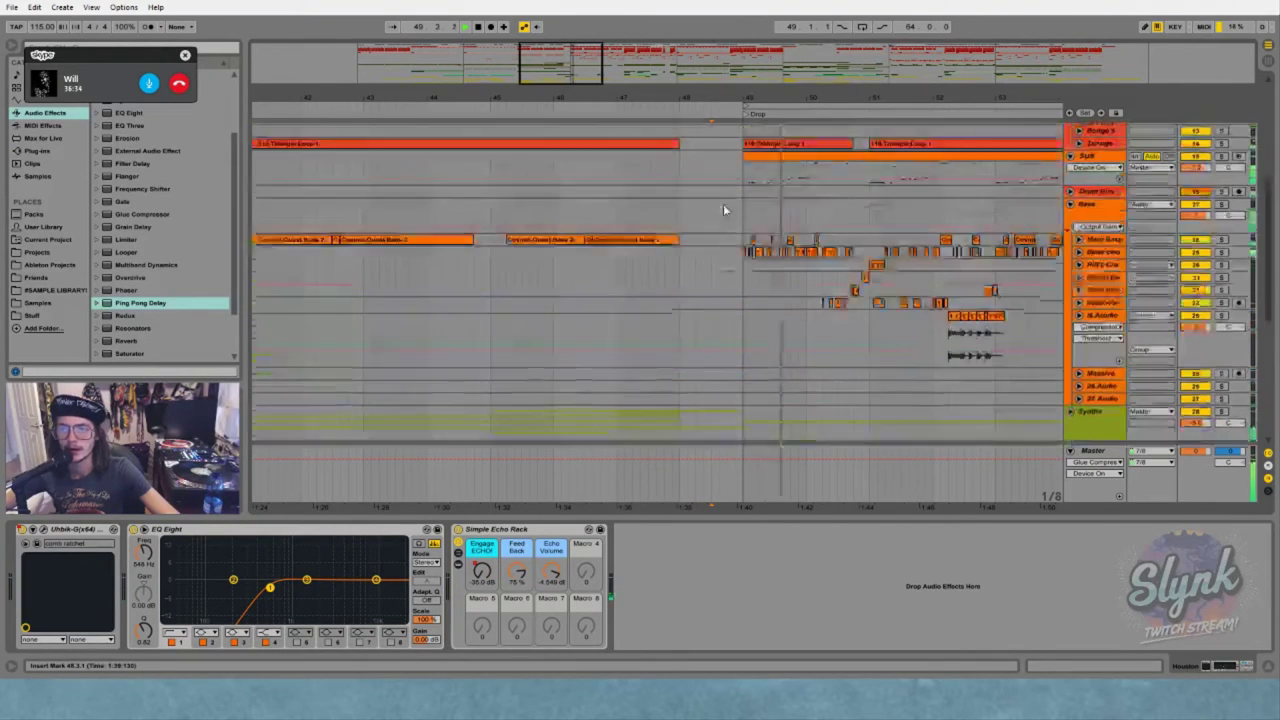
{"action": "left_click_drag", "start_coordinate": [723, 95], "coordinate": [594, 30]}
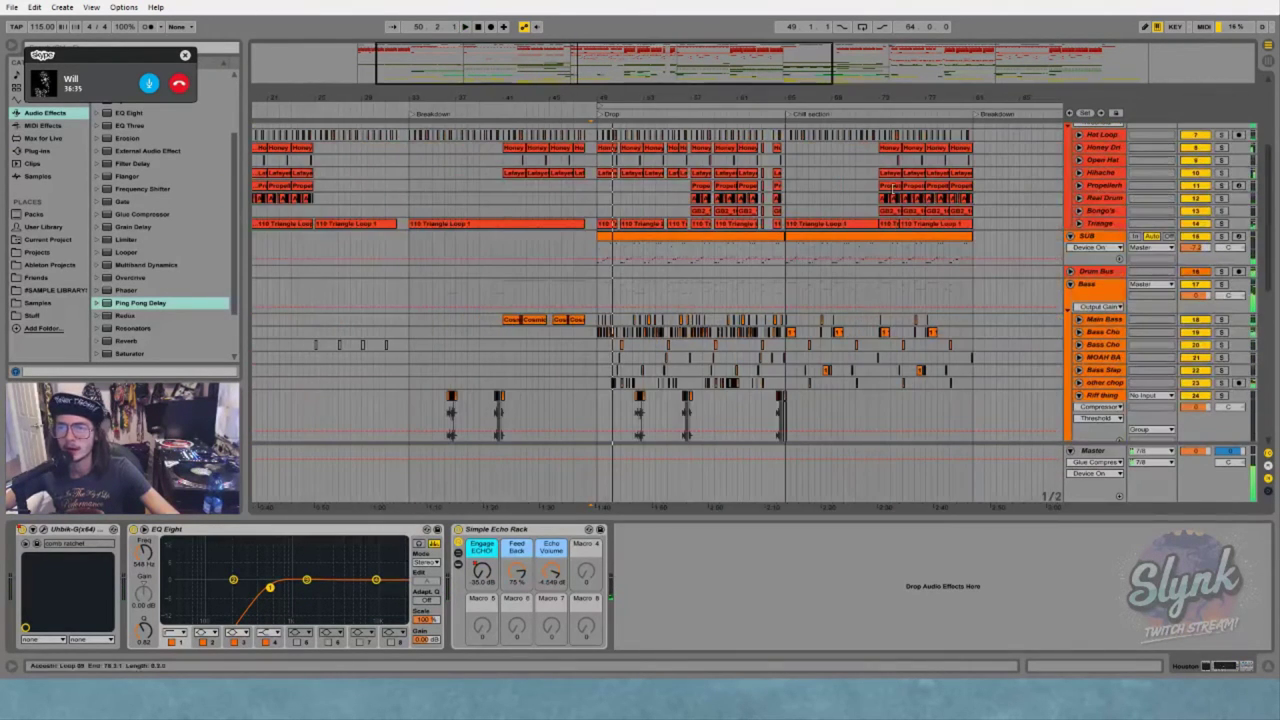
{"action": "left_click", "coordinate": [1114, 236]}
{"action": "left_click", "coordinate": [183, 531]}
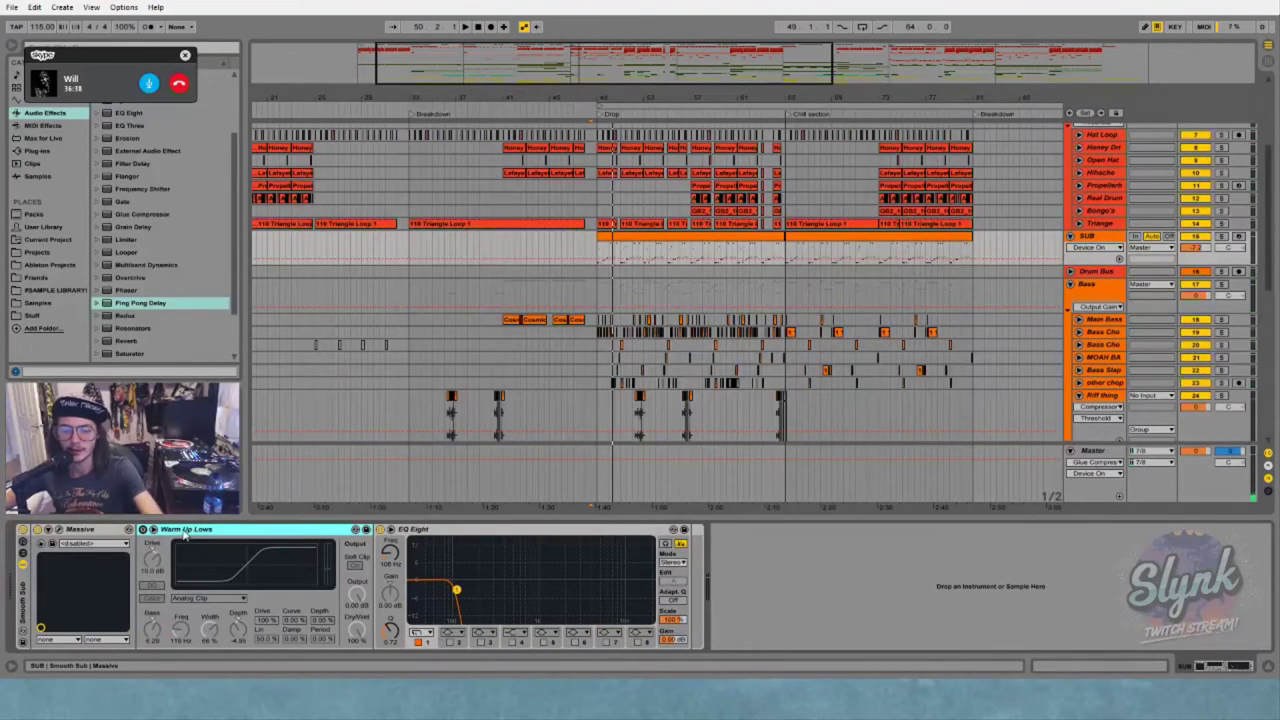
{"action": "key", "text": "Delete"}
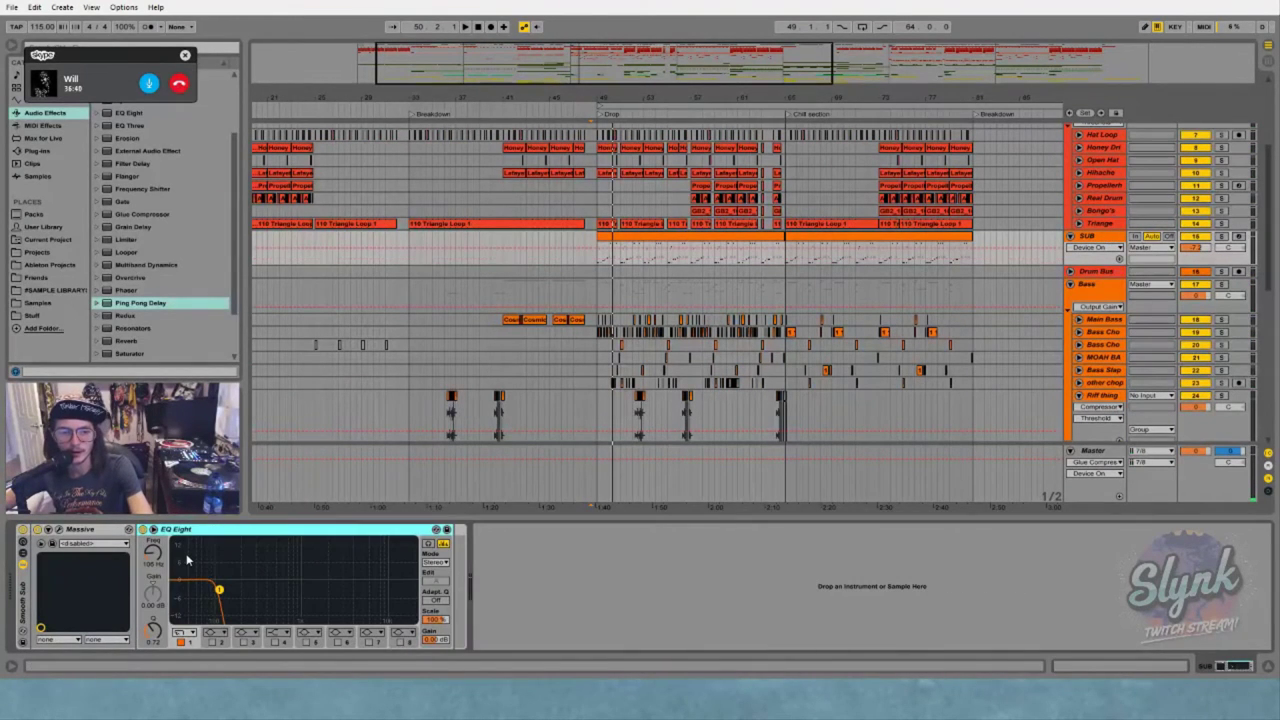
Set the frequency of the SUB track's EQ Eight high-cut filter to 100 Hz
{"action": "left_click", "coordinate": [154, 556]}
{"action": "type", "text": "100"}
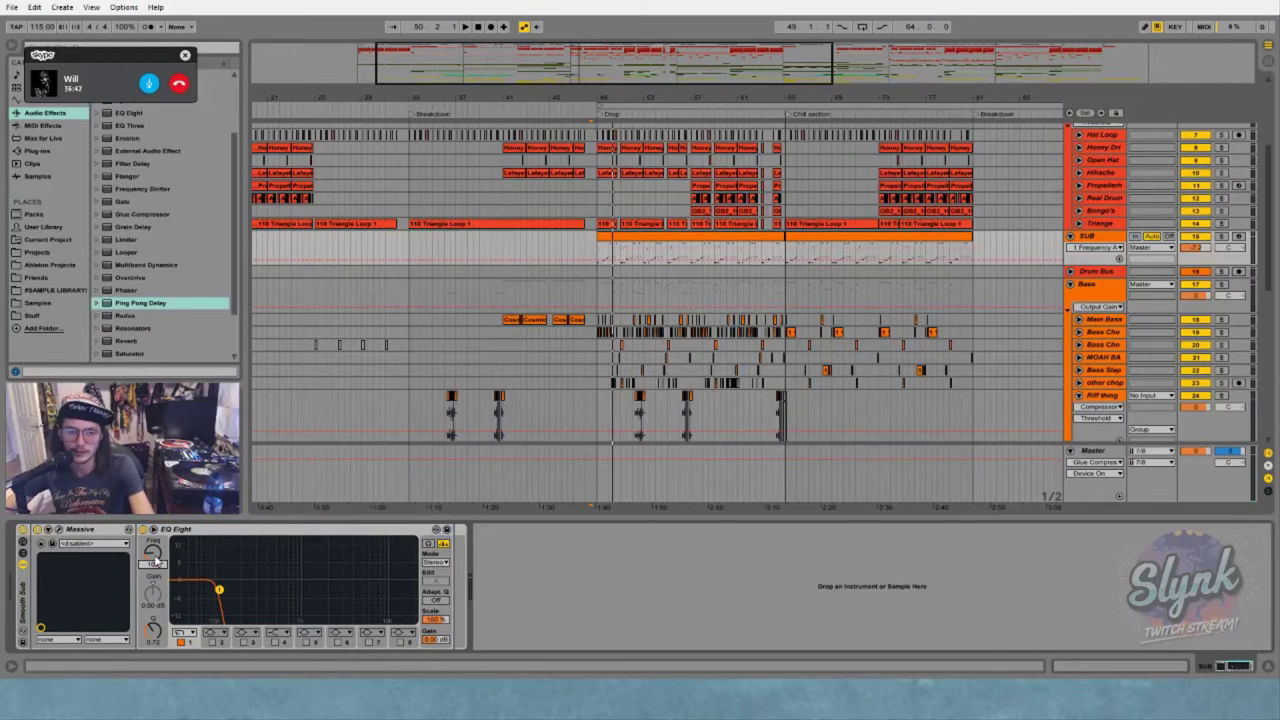
{"action": "key", "text": "Return"}
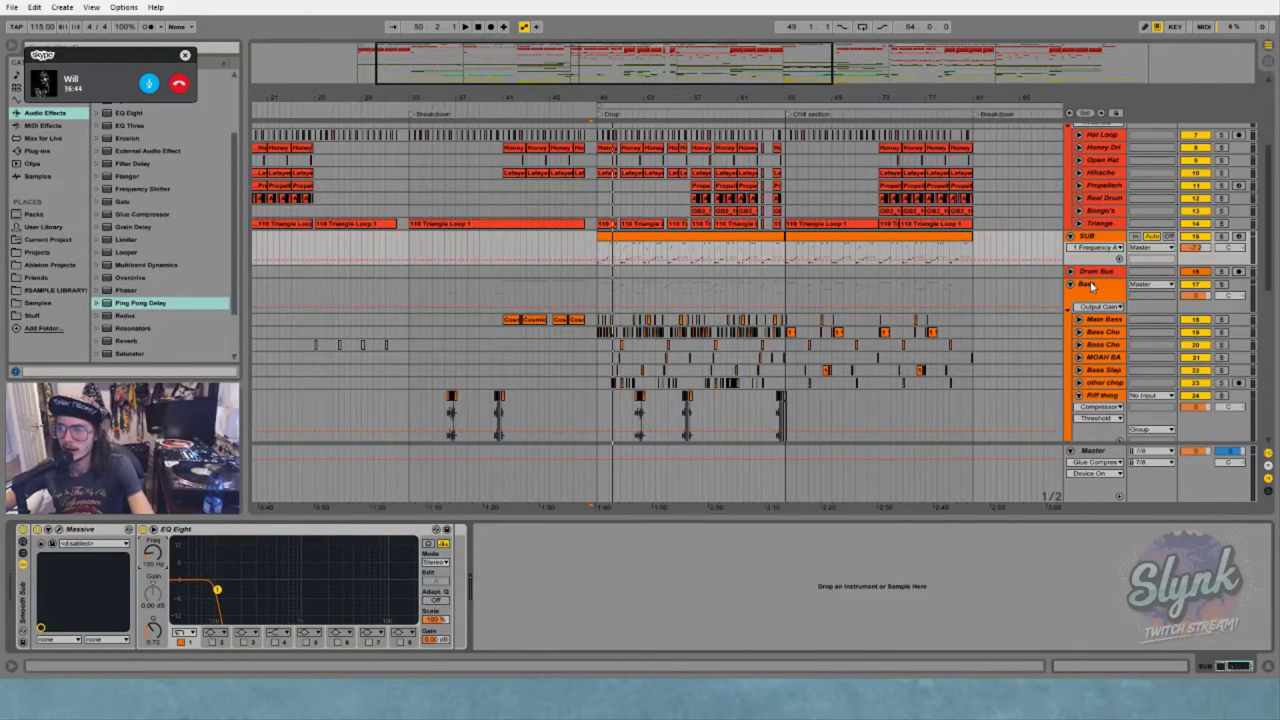
Inspect the device chains on the Bass group and its Main Bass and Bass Chops tracks
{"action": "left_click", "coordinate": [1090, 284]}
{"action": "left_click", "coordinate": [1101, 320]}
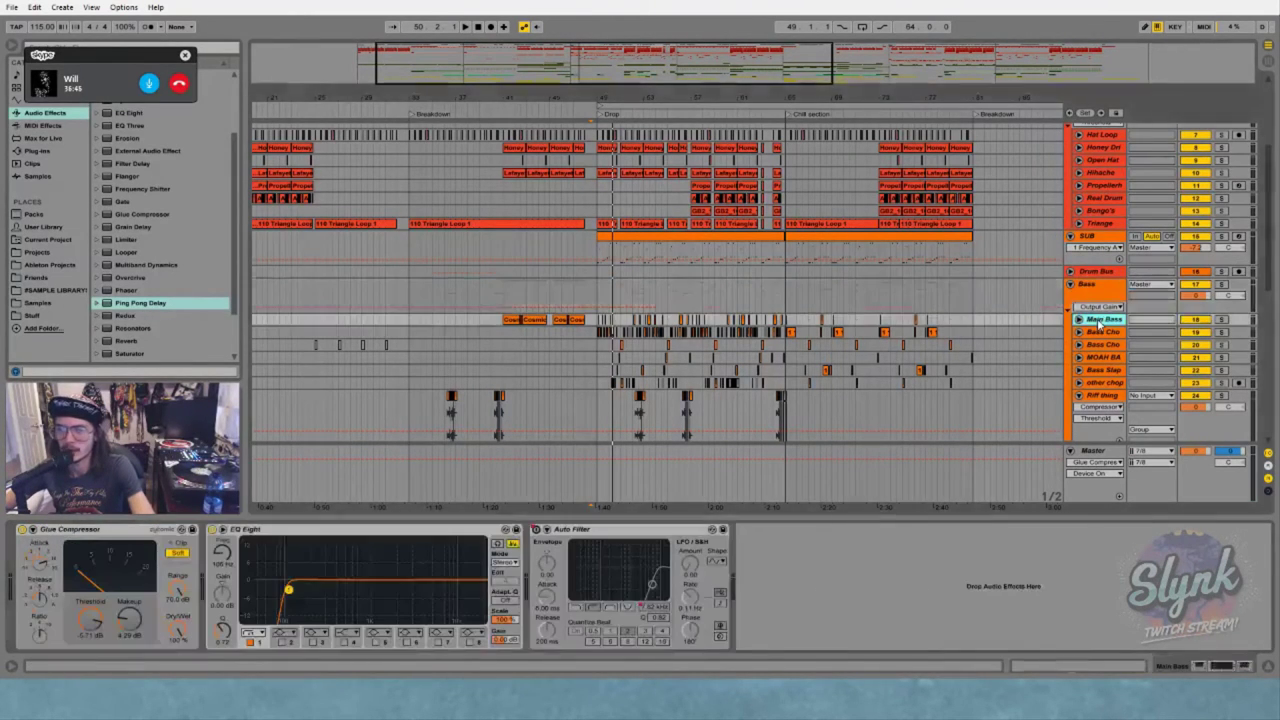
{"action": "left_click", "coordinate": [1092, 332]}
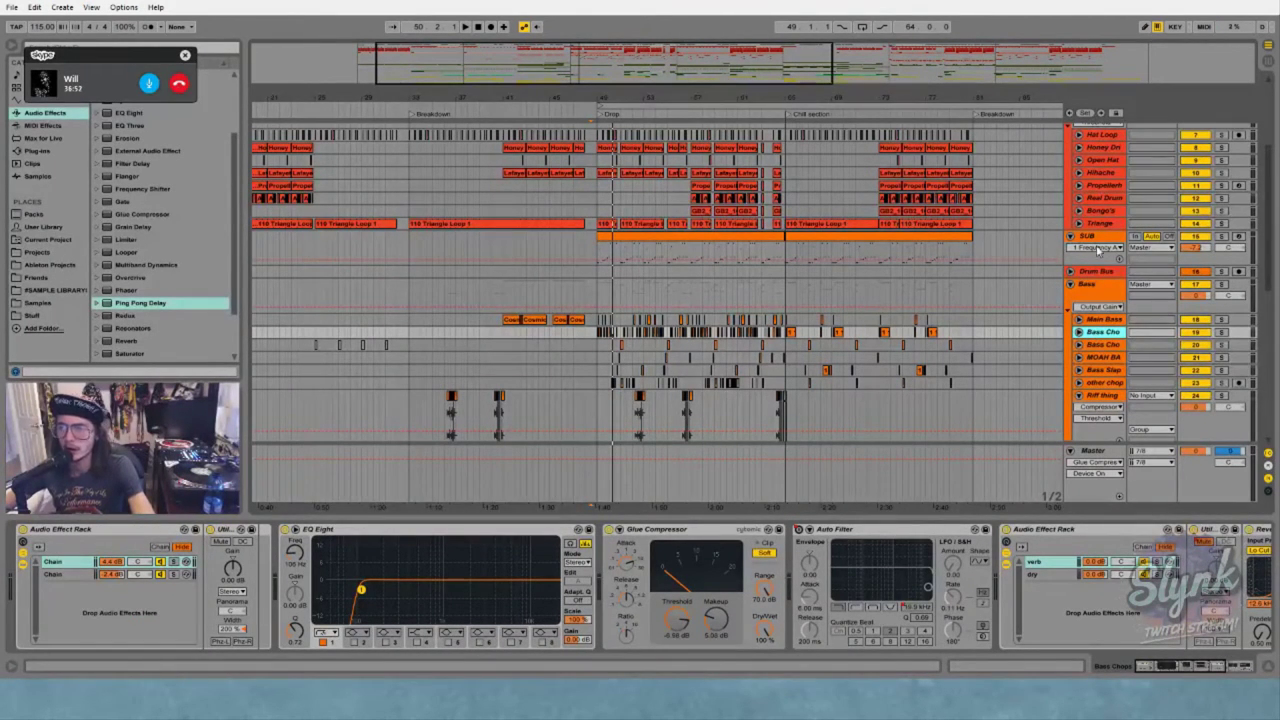
Try a duplicate of the SUB track's EQ Eight with its first filter changed to a steep low cut, and delete the duplicate
{"action": "left_click", "coordinate": [1098, 249]}
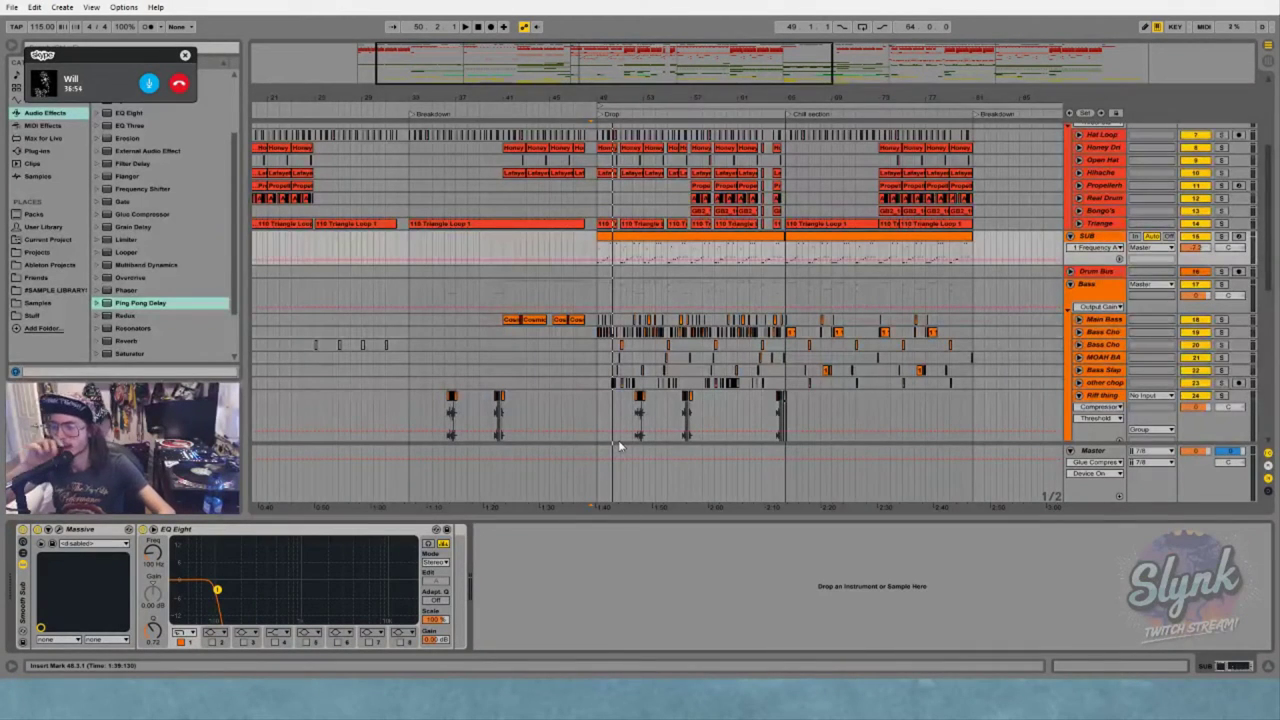
{"action": "left_click", "coordinate": [194, 529]}
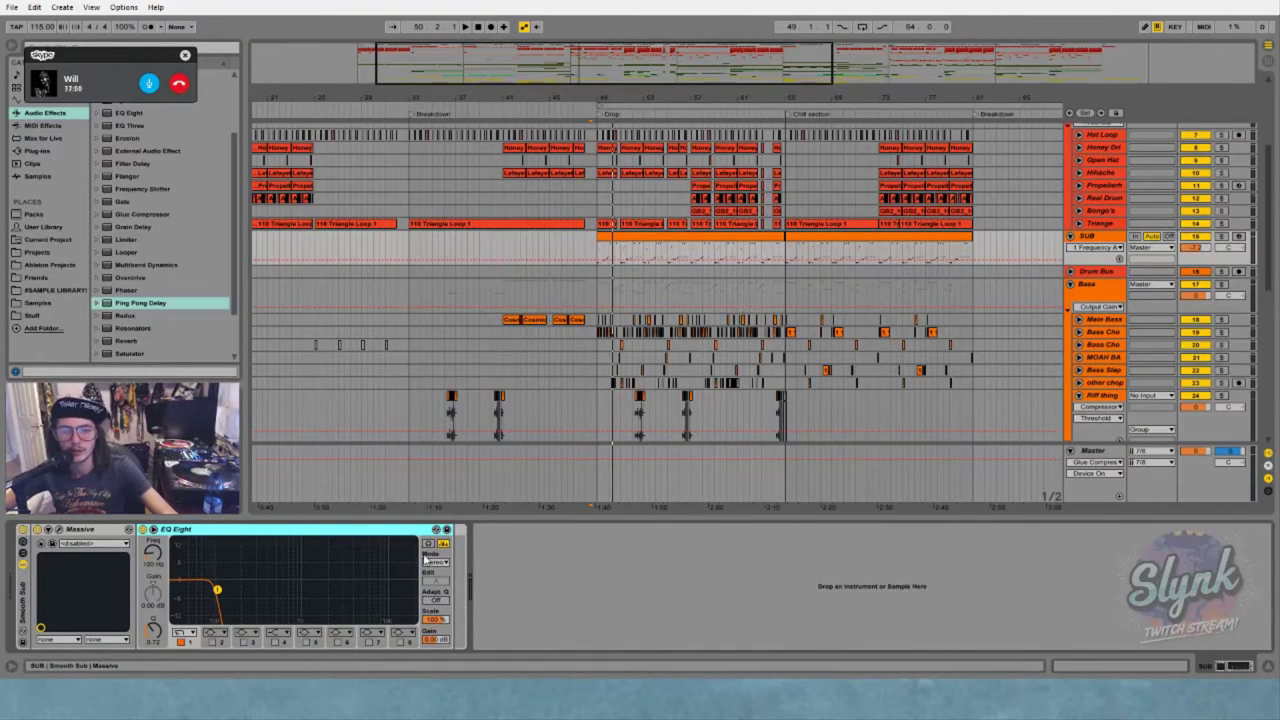
{"action": "key", "text": "ctrl+d"}
{"action": "left_click", "coordinate": [498, 633]}
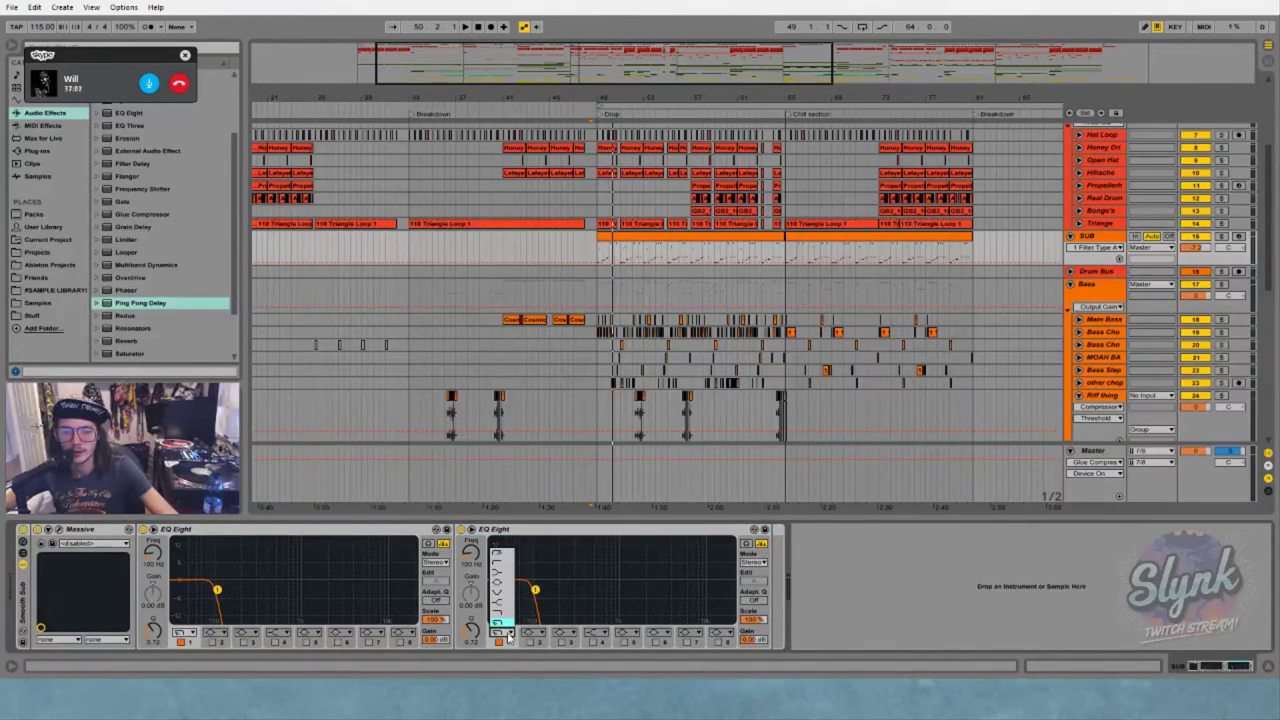
{"action": "left_click", "coordinate": [503, 553]}
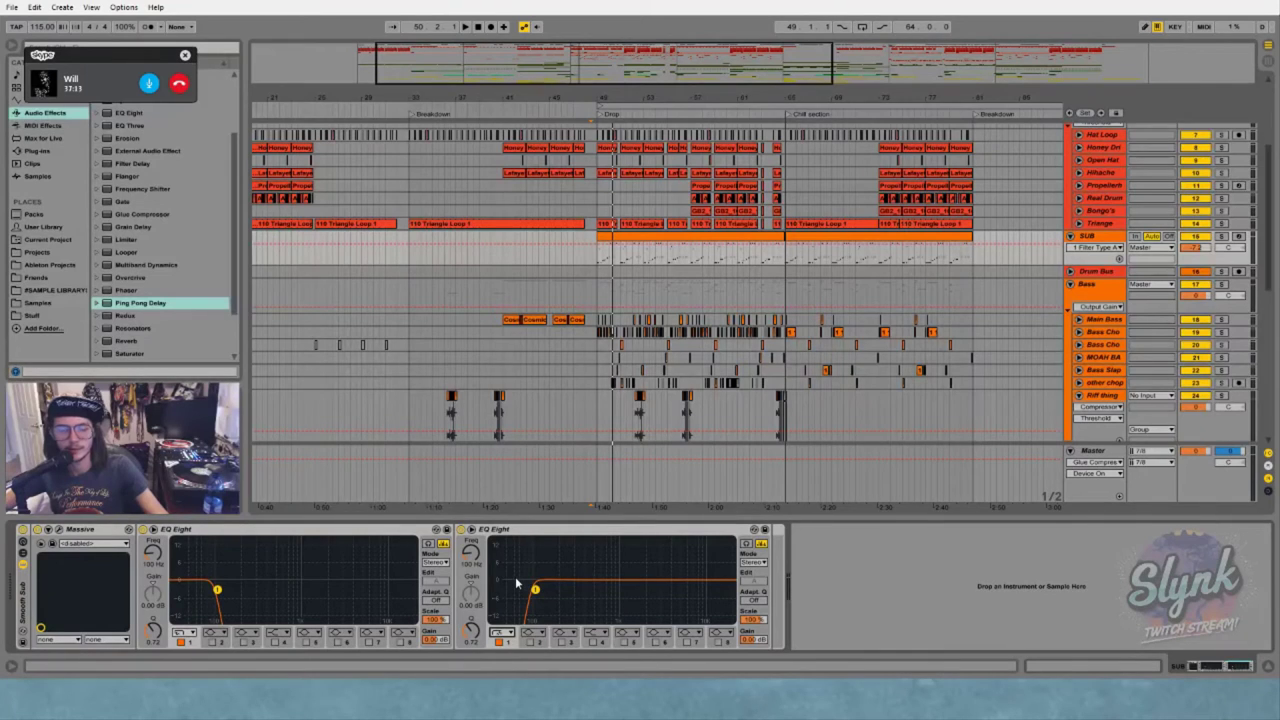
{"action": "left_click", "coordinate": [541, 533]}
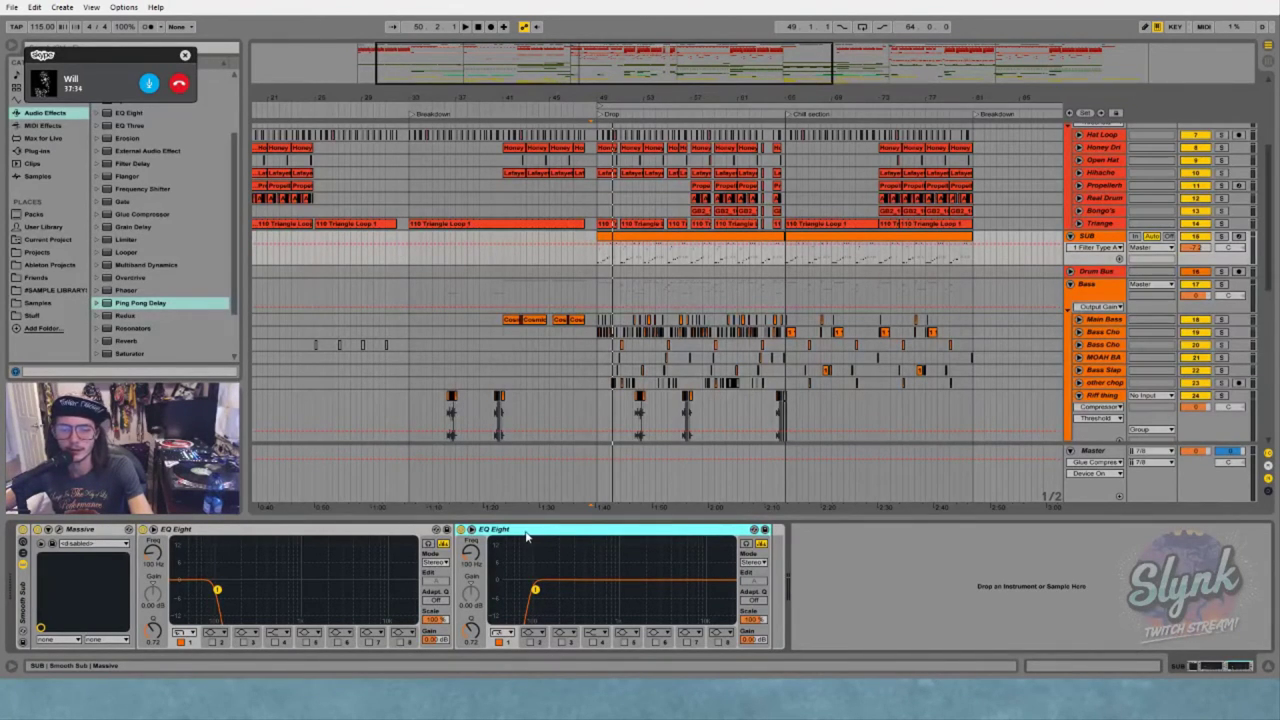
{"action": "key", "text": "Delete"}
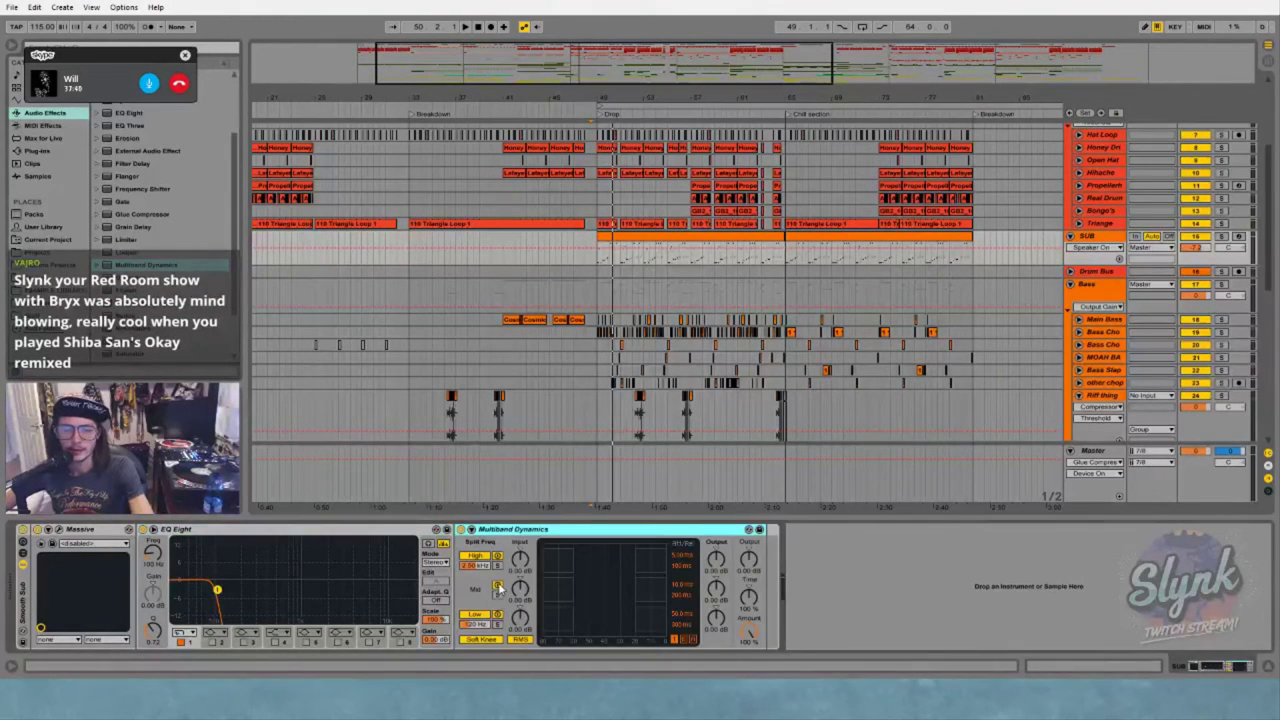
Solo the low band of the SUB track's Multiband Dynamics with a 100 Hz low crossover, and delete the track's EQ Eight
{"action": "left_click", "coordinate": [497, 584]}
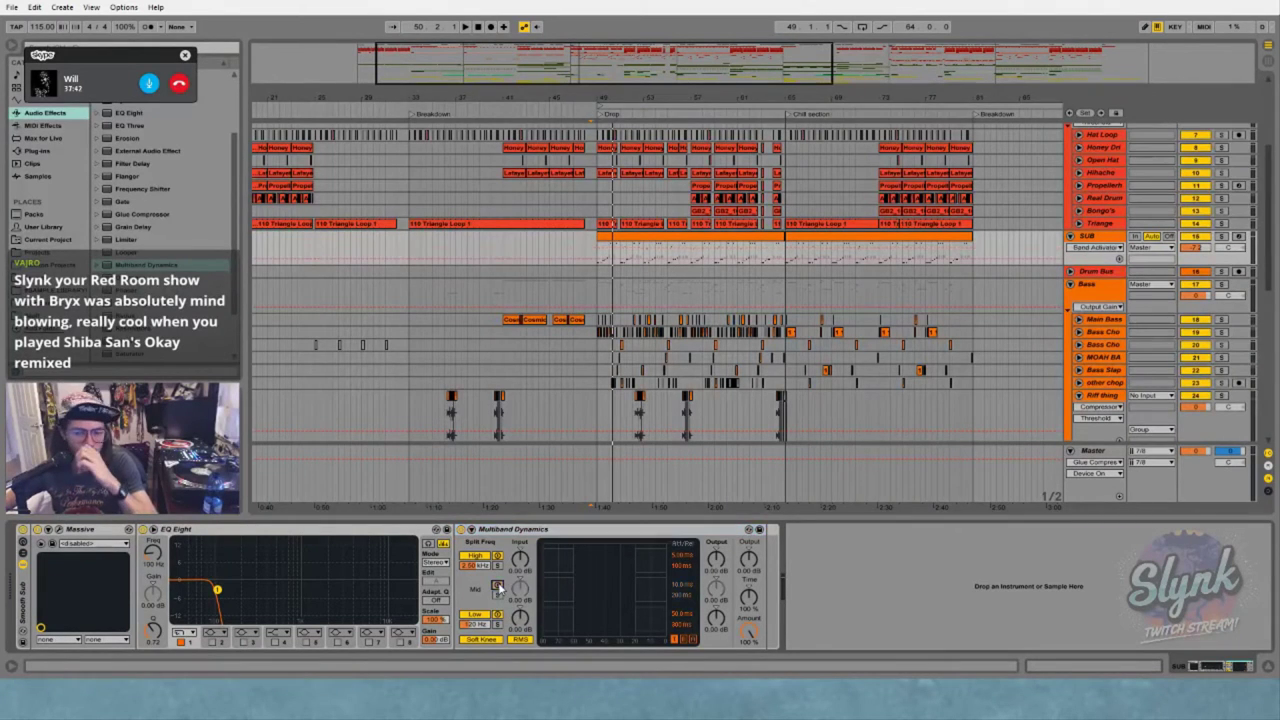
{"action": "left_click", "coordinate": [497, 585]}
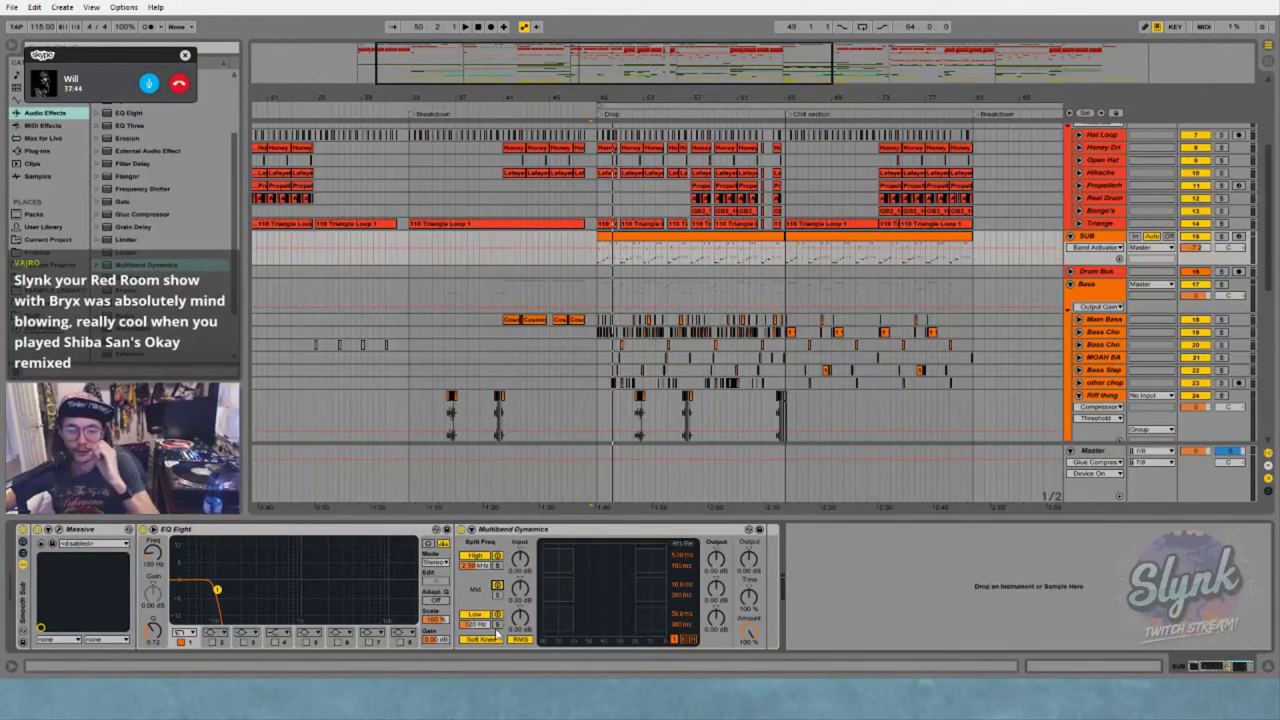
{"action": "left_click", "coordinate": [497, 624]}
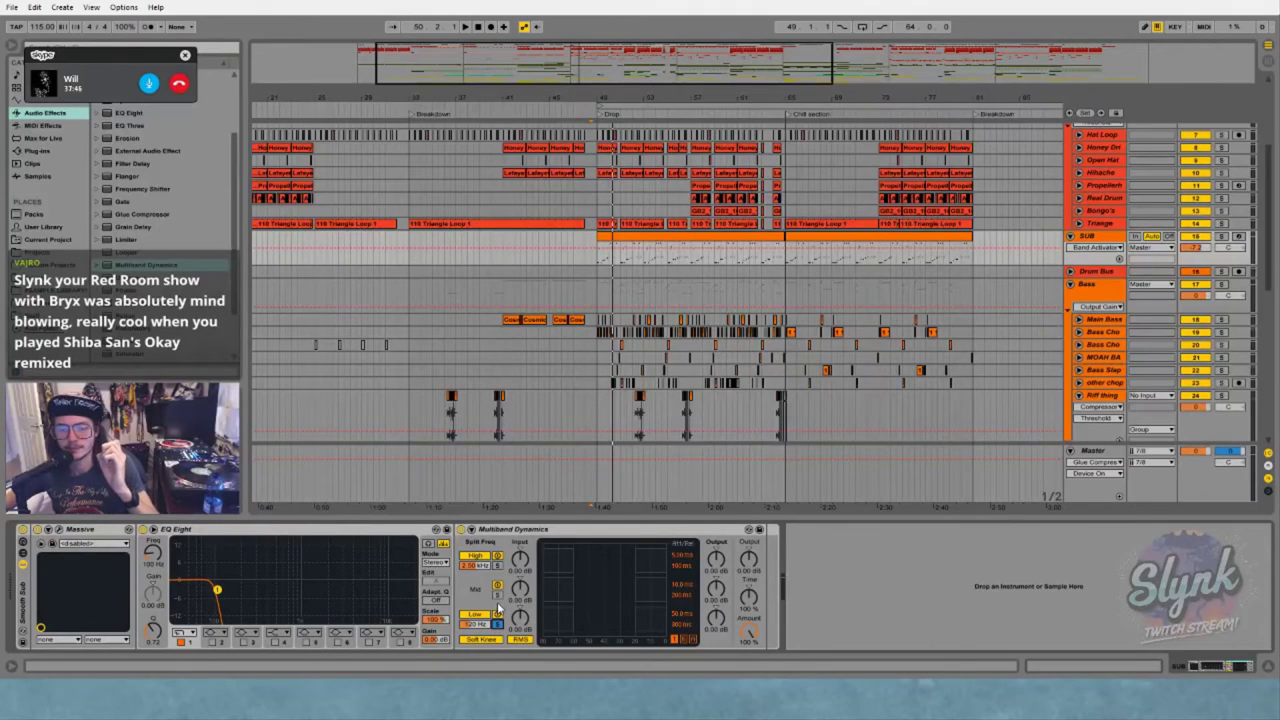
{"action": "left_click", "coordinate": [478, 625]}
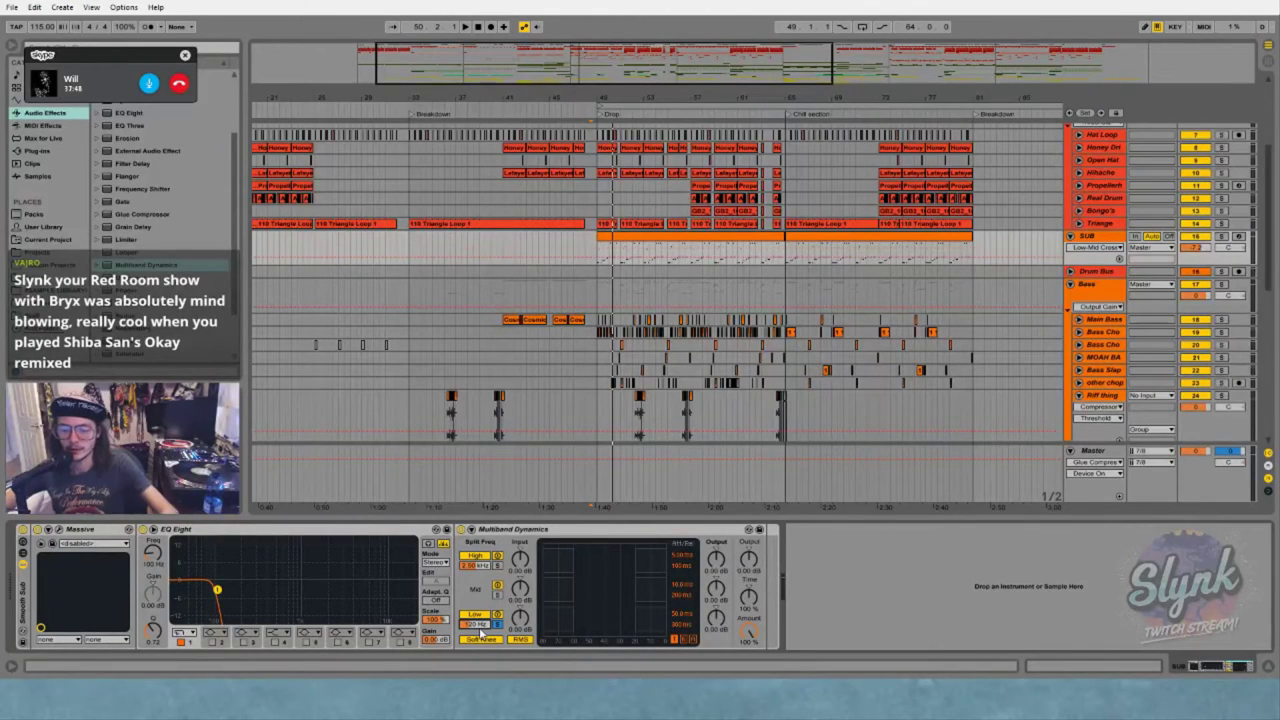
{"action": "left_click", "coordinate": [195, 529]}
{"action": "key", "text": "Delete"}
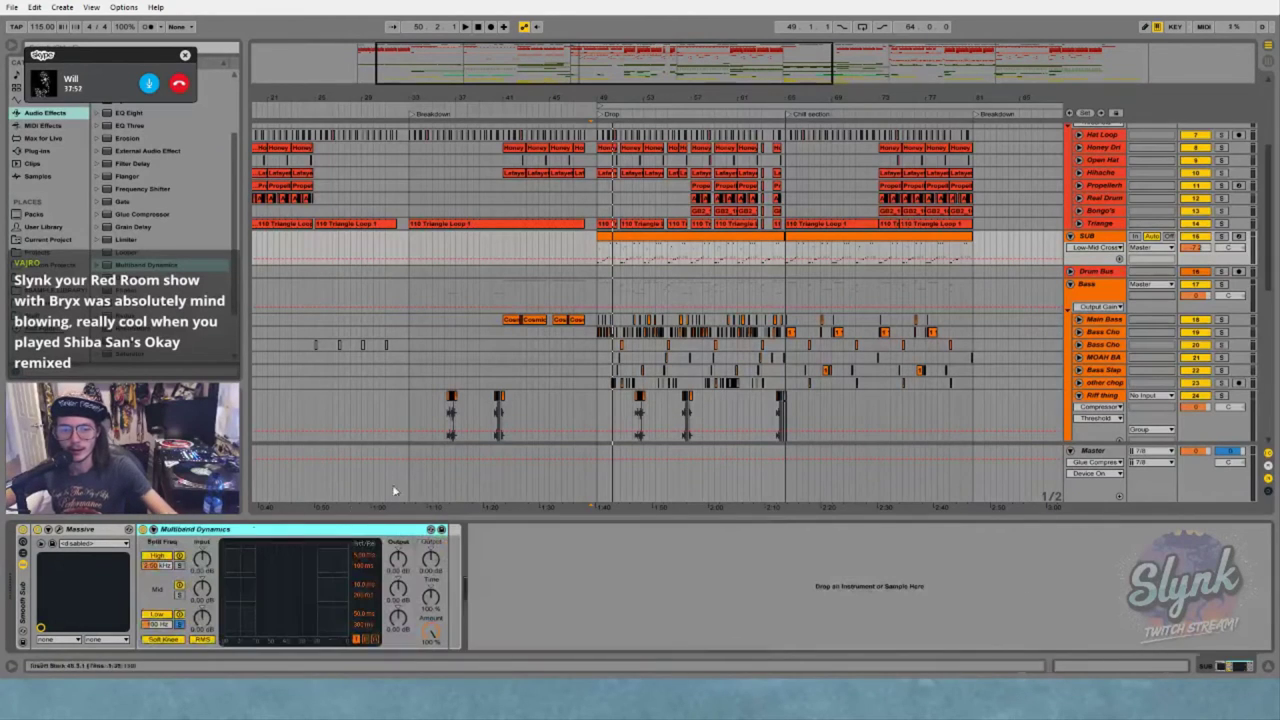
Add a Multiband Dynamics device before the EQ Eight on the Main Bass track
{"action": "left_click", "coordinate": [1100, 321]}
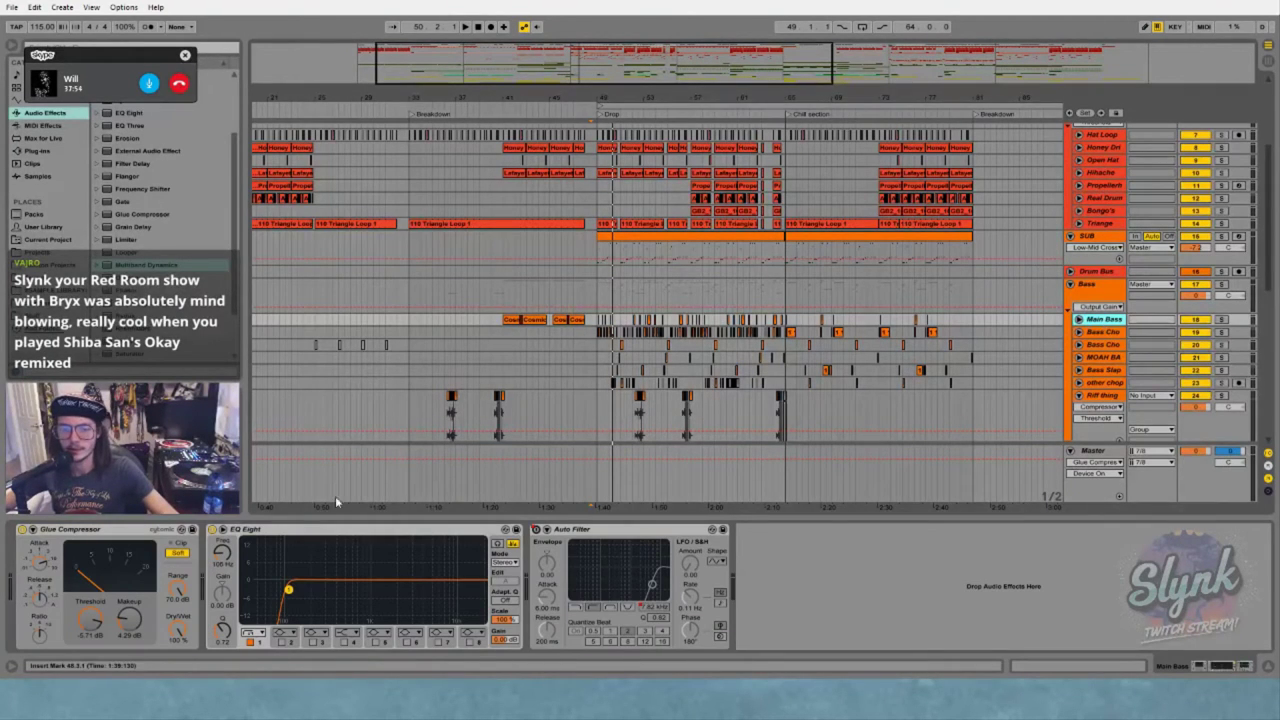
{"action": "left_click", "coordinate": [216, 572]}
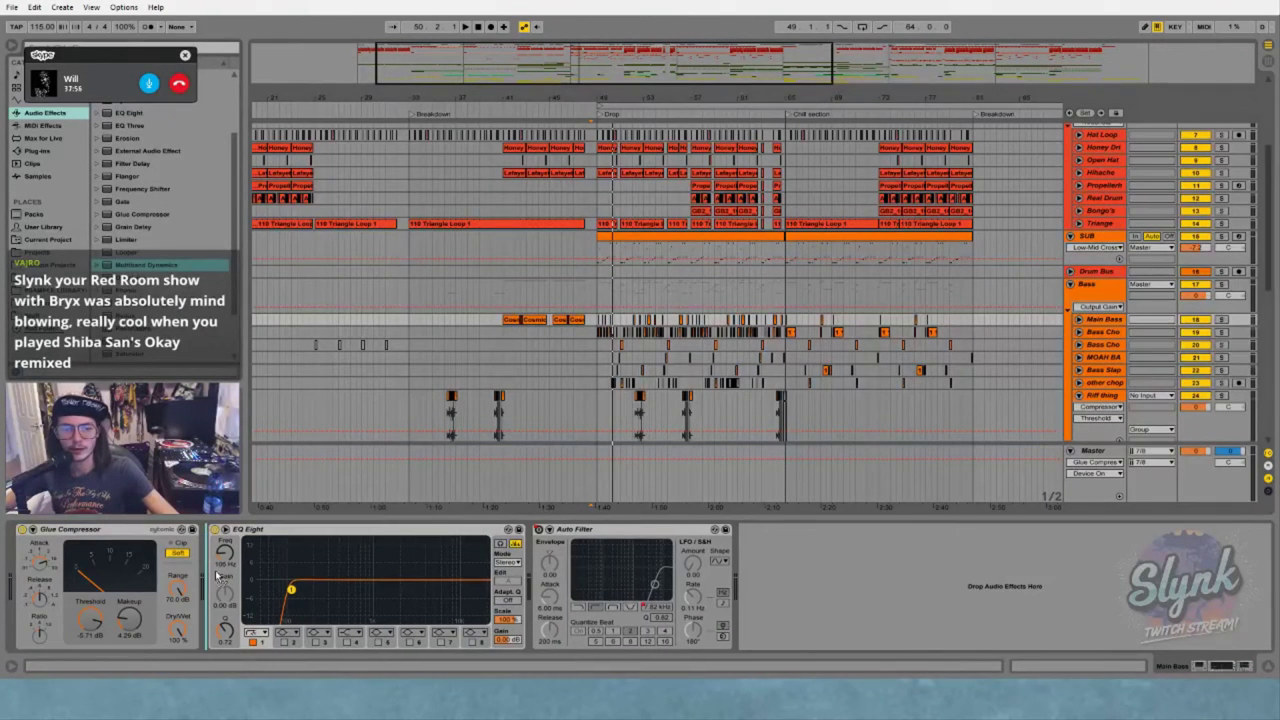
{"action": "left_click_drag", "start_coordinate": [216, 575], "coordinate": [210, 571]}
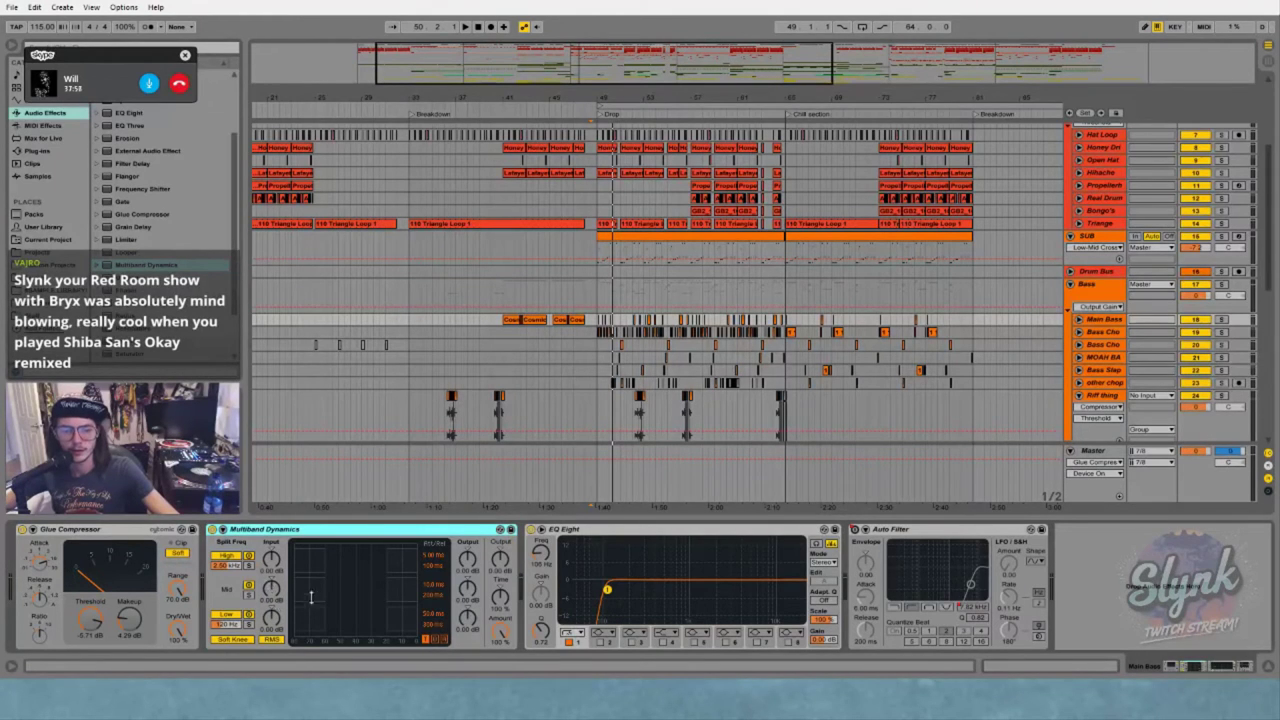
Set the low crossover of Main Bass's Multiband Dynamics to 100 Hz and solo its mid band
{"action": "left_click", "coordinate": [230, 624]}
{"action": "type", "text": "10"}
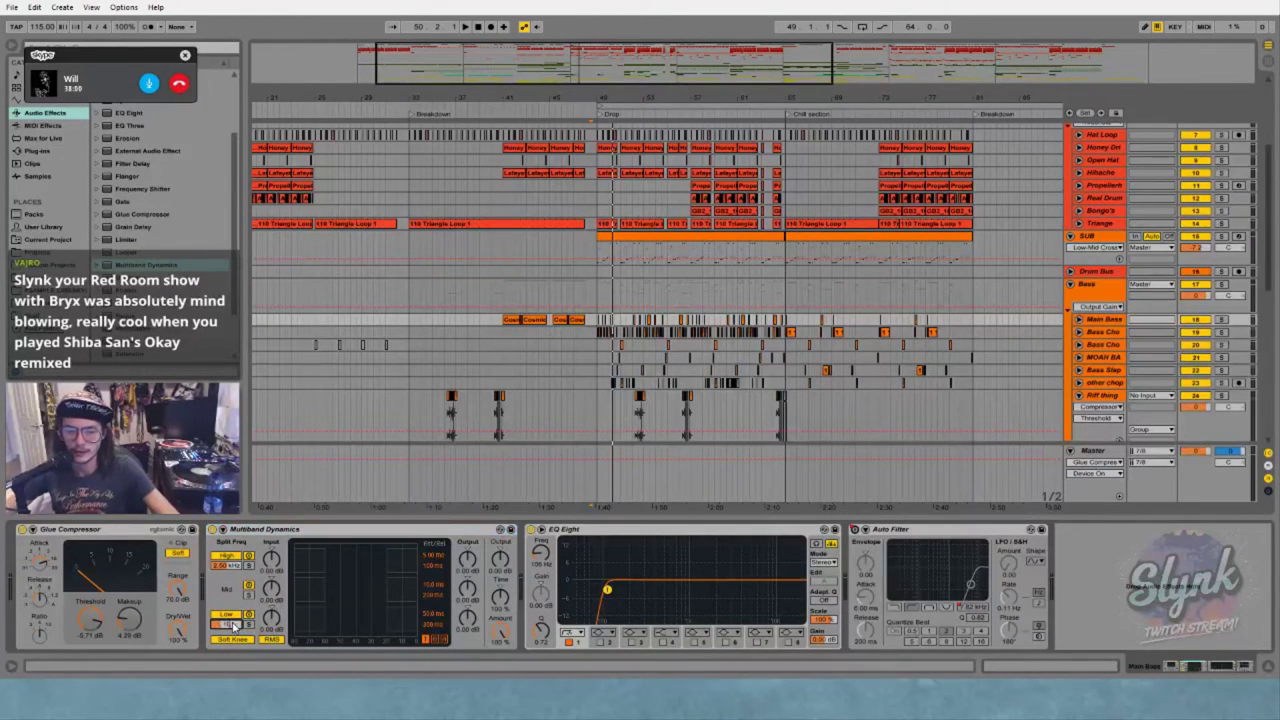
{"action": "type", "text": "0"}
{"action": "key", "text": "Return"}
{"action": "left_click", "coordinate": [249, 596]}
{"action": "left_click", "coordinate": [249, 566]}
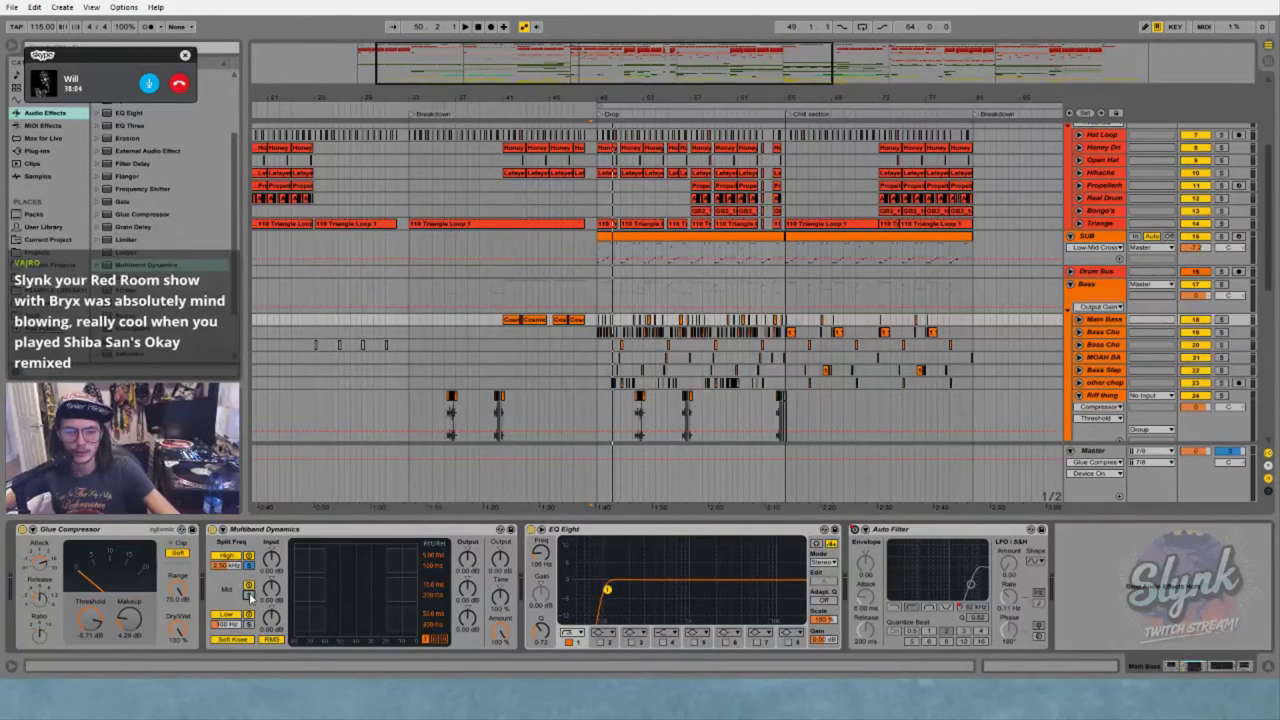
{"action": "left_click", "coordinate": [249, 596]}
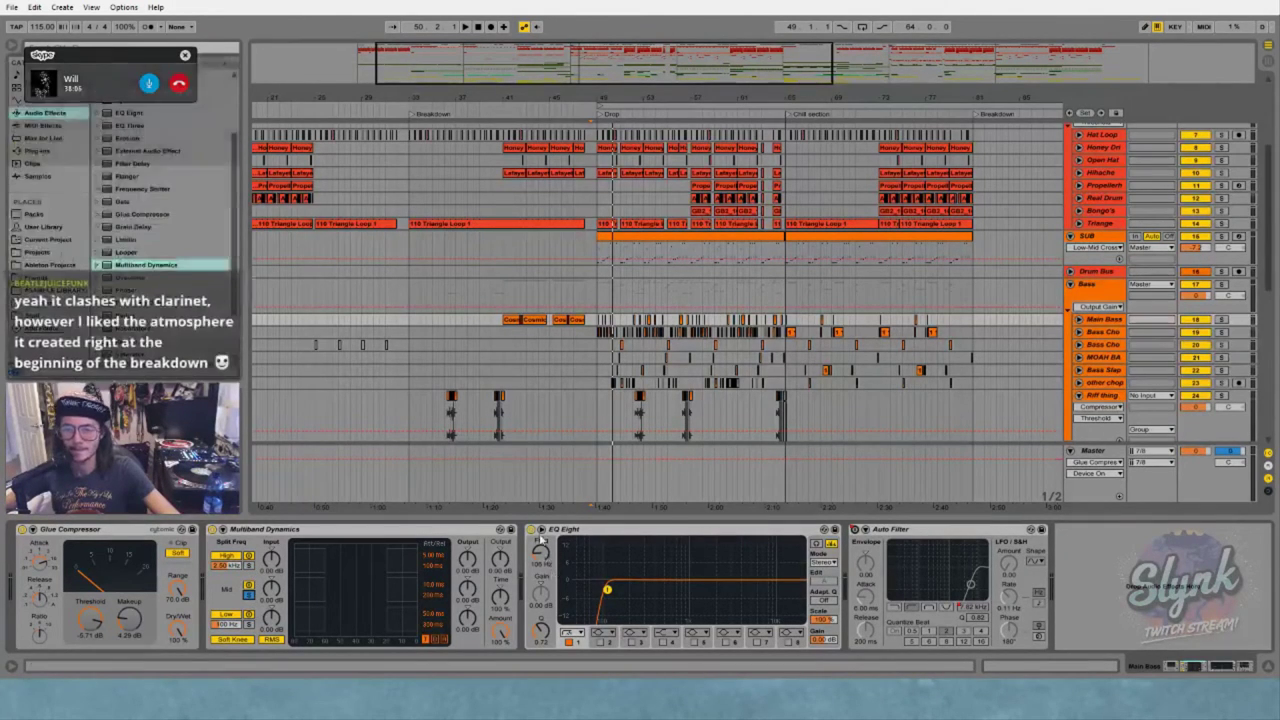
Solo the Main Bass track and play back the drop with its EQ Eight bypassed
{"action": "left_click", "coordinate": [338, 533]}
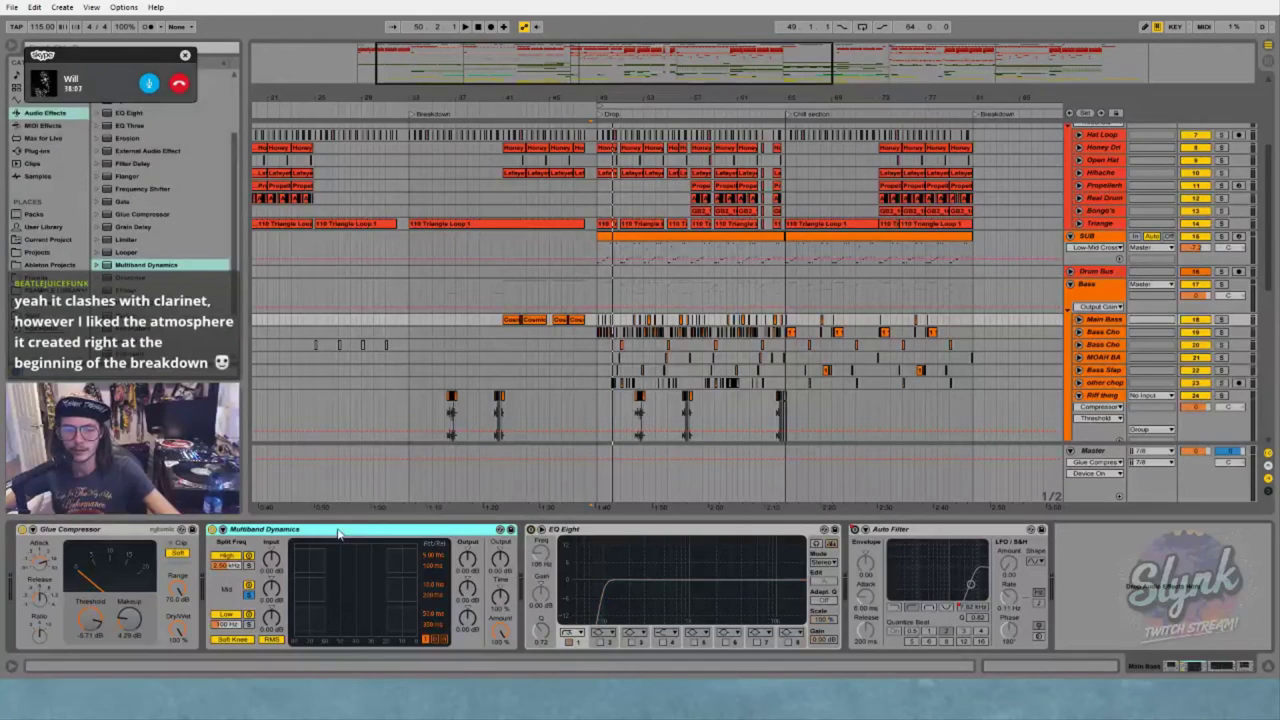
{"action": "left_click", "coordinate": [1219, 319]}
{"action": "key", "text": "space"}
{"action": "key", "text": "space"}
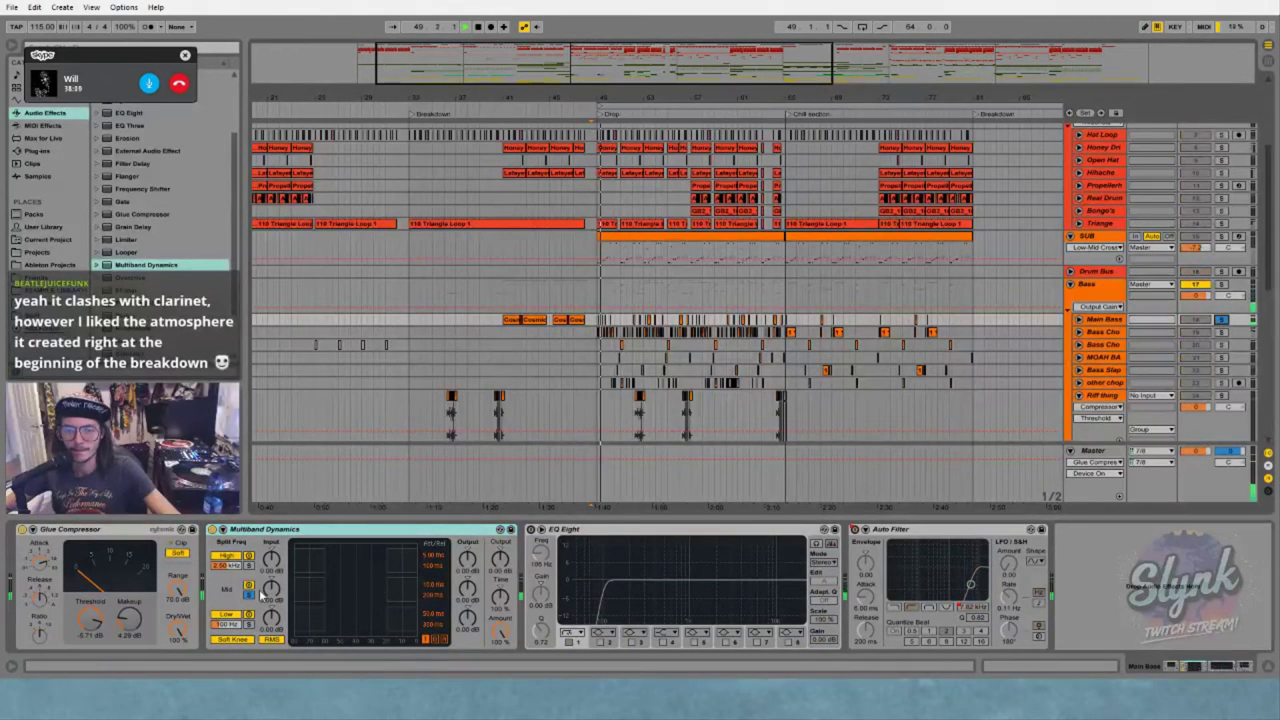
{"action": "left_click", "coordinate": [270, 545]}
{"action": "key", "text": "space"}
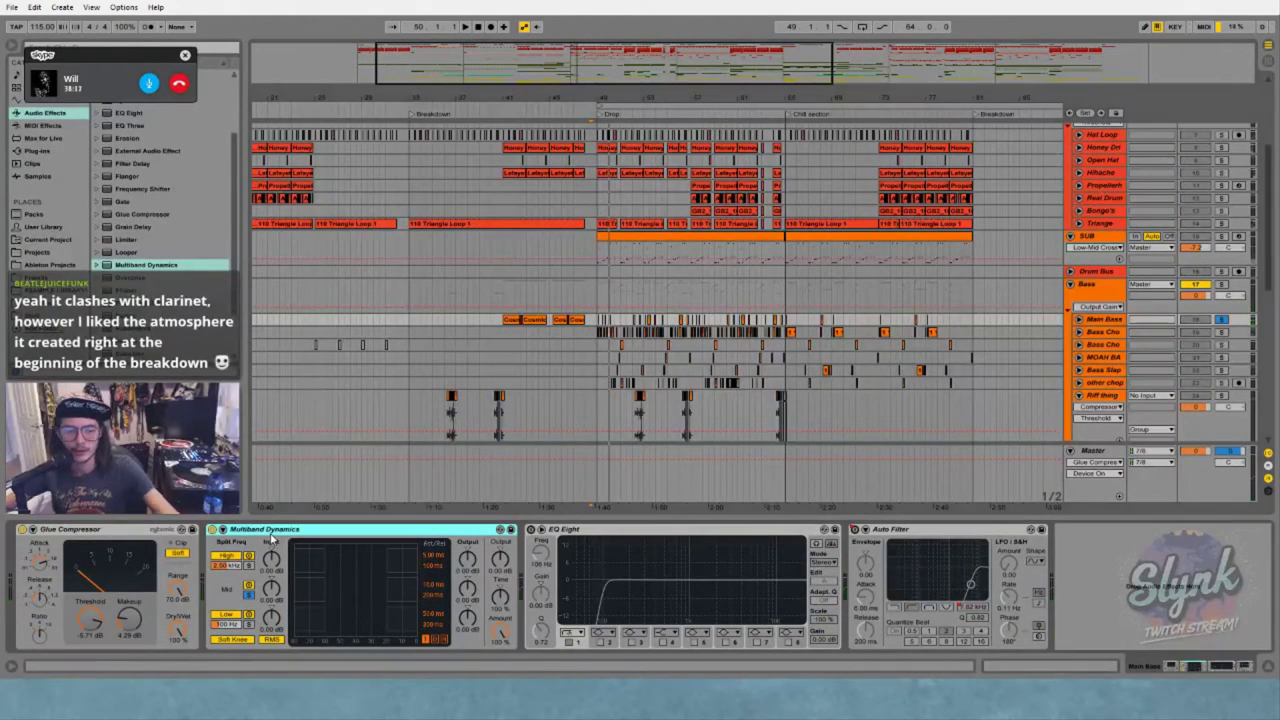
Group Main Bass's Multiband Dynamics into an Audio Effect Rack and duplicate its chain
{"action": "key", "text": "ctrl+g"}
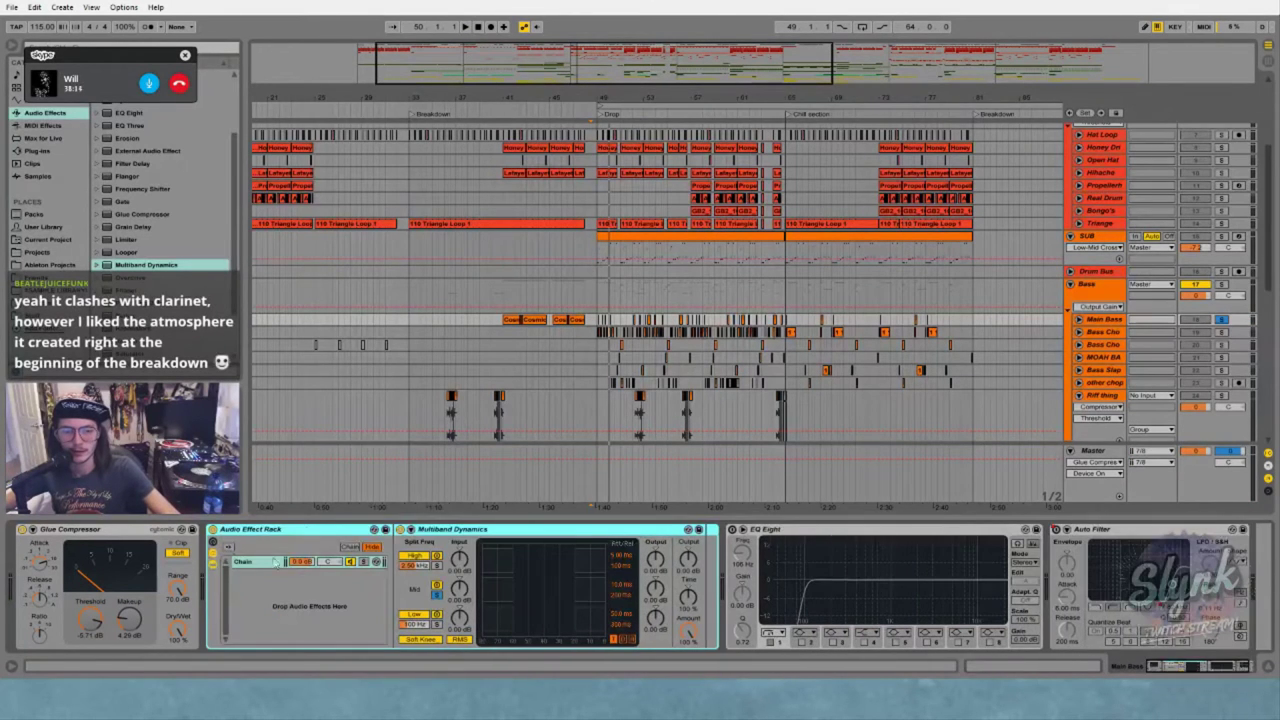
{"action": "right_click", "coordinate": [275, 563]}
{"action": "left_click", "coordinate": [276, 603]}
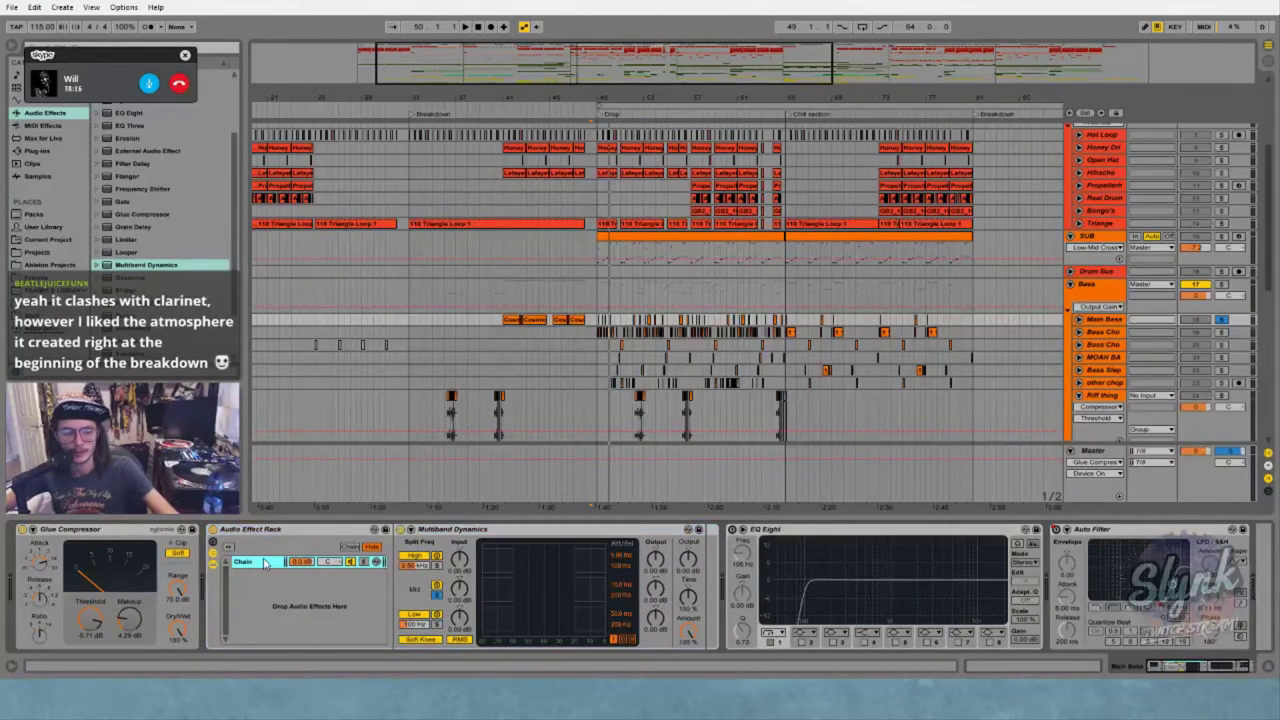
{"action": "key", "text": "ctrl+d"}
{"action": "left_click", "coordinate": [262, 562]}
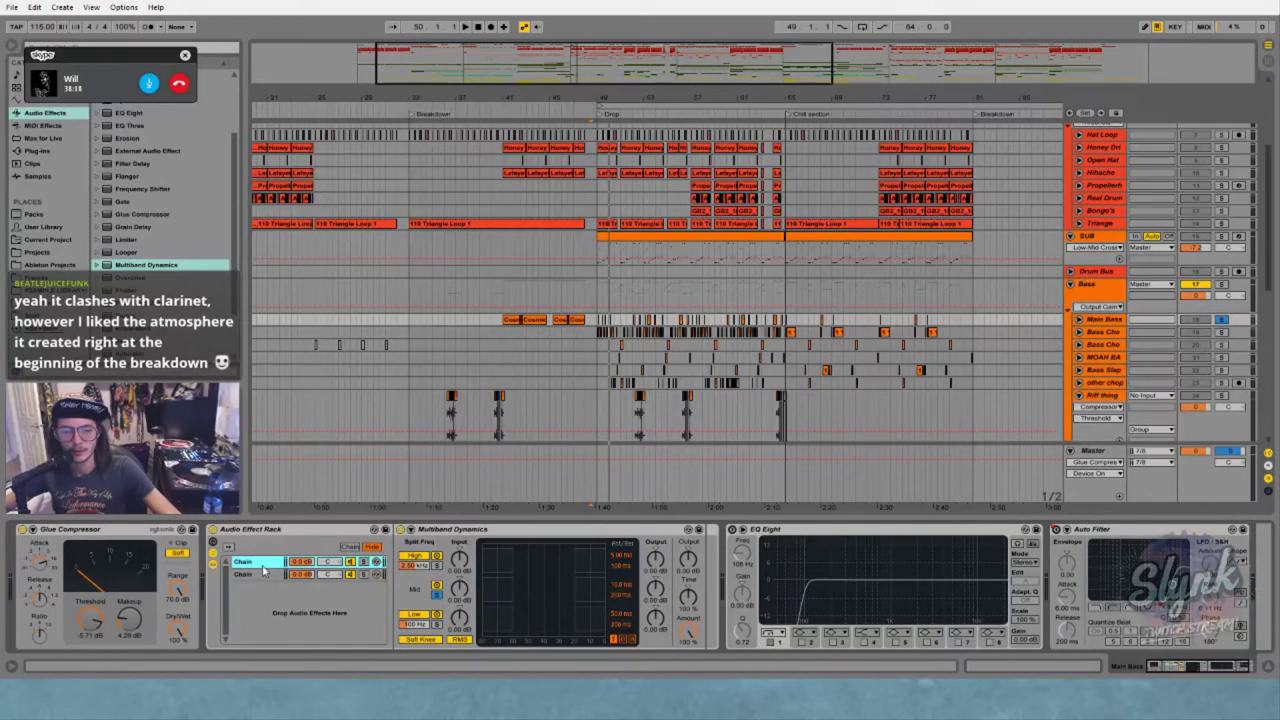
Solo the high band in the first chain's Multiband Dynamics and set its high crossover to 15.0 kHz
{"action": "left_click", "coordinate": [436, 565]}
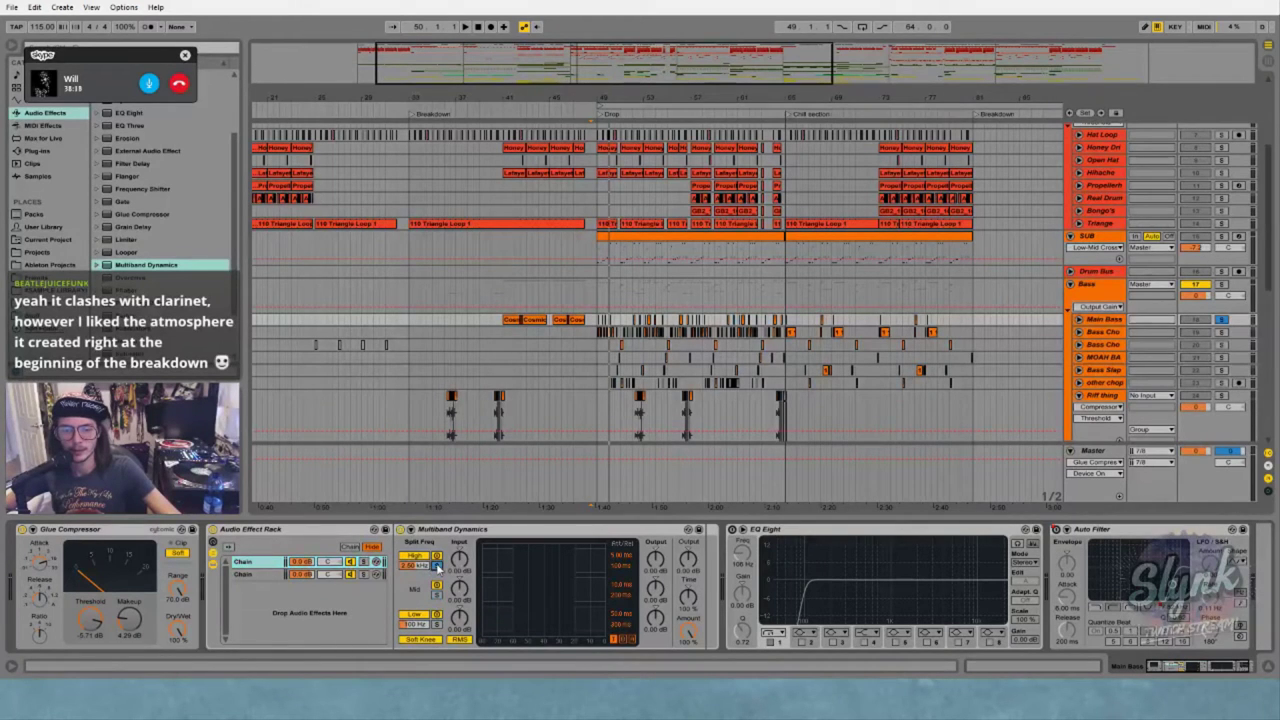
{"action": "left_click", "coordinate": [214, 565]}
{"action": "left_click", "coordinate": [214, 565]}
{"action": "left_click_drag", "start_coordinate": [415, 565], "coordinate": [415, 540]}
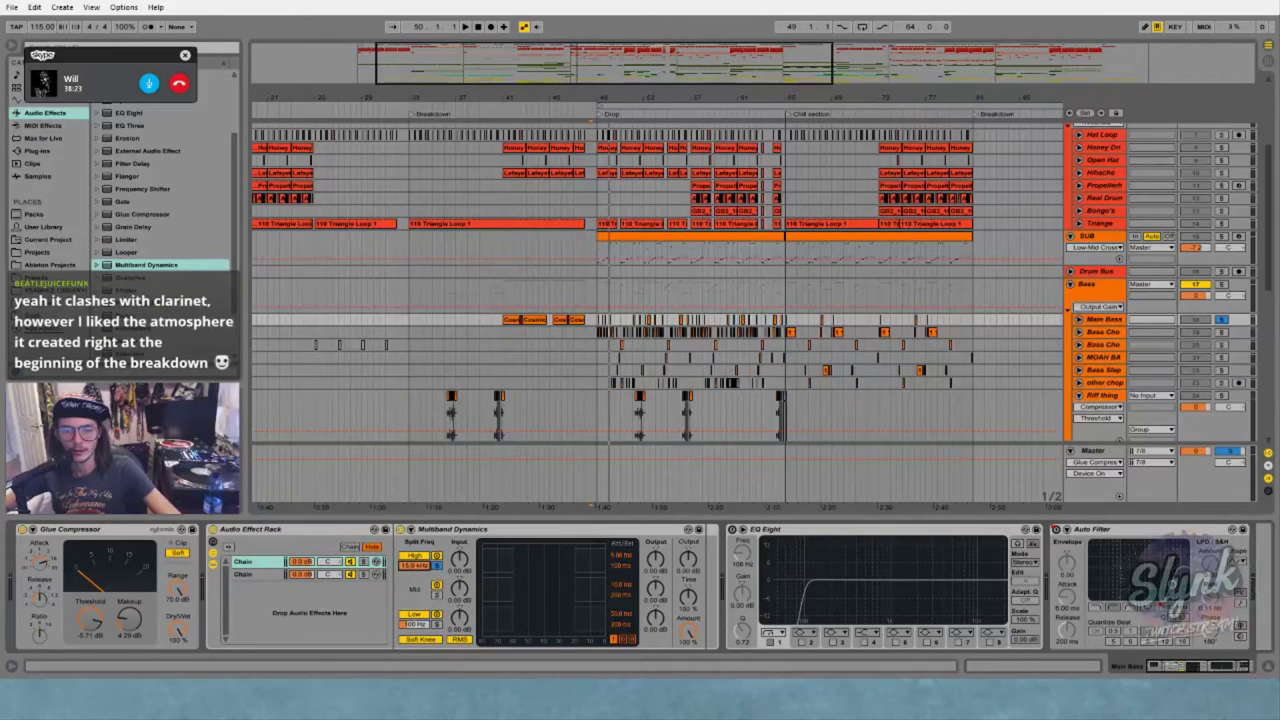
Delete the rack's second chain and deactivate the low band in the remaining Multiband Dynamics
{"action": "left_click", "coordinate": [258, 575]}
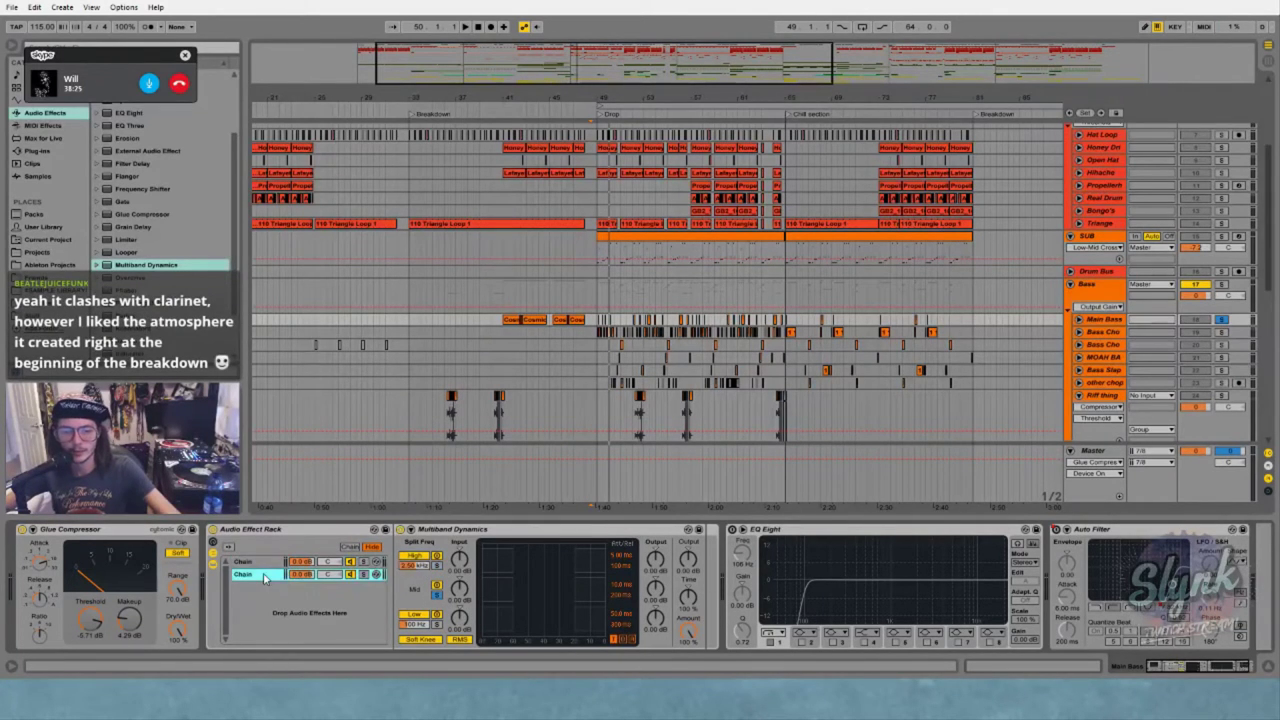
{"action": "key", "text": "Delete"}
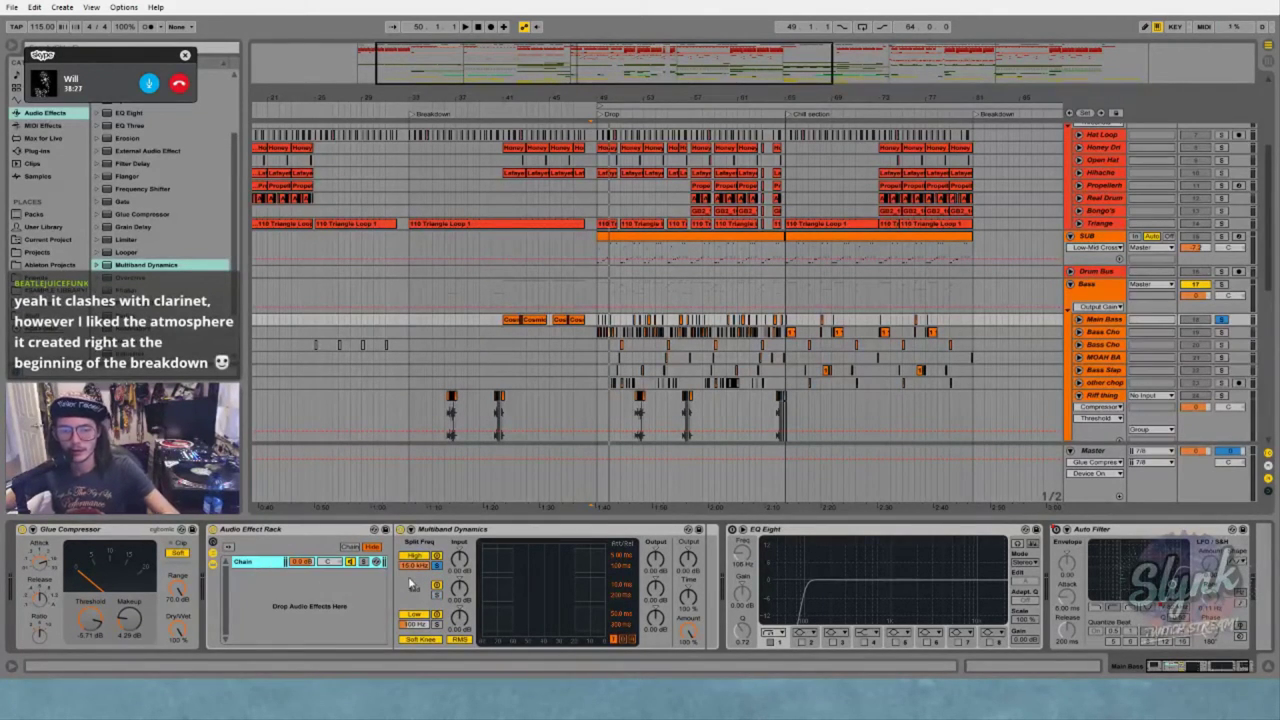
{"action": "left_click", "coordinate": [436, 614]}
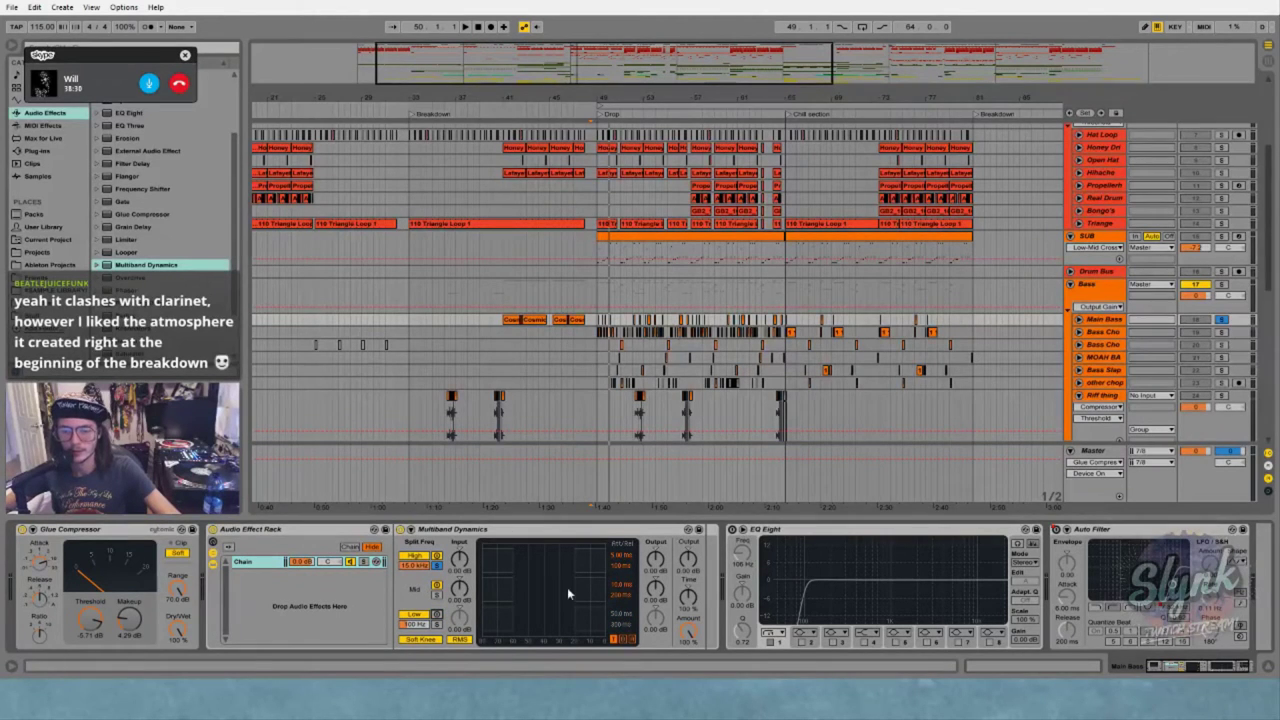
Turn off the first filter of Main Bass's EQ Eight and audition the drop, unsoloing the high band in Multiband Dynamics
{"action": "left_click", "coordinate": [775, 533]}
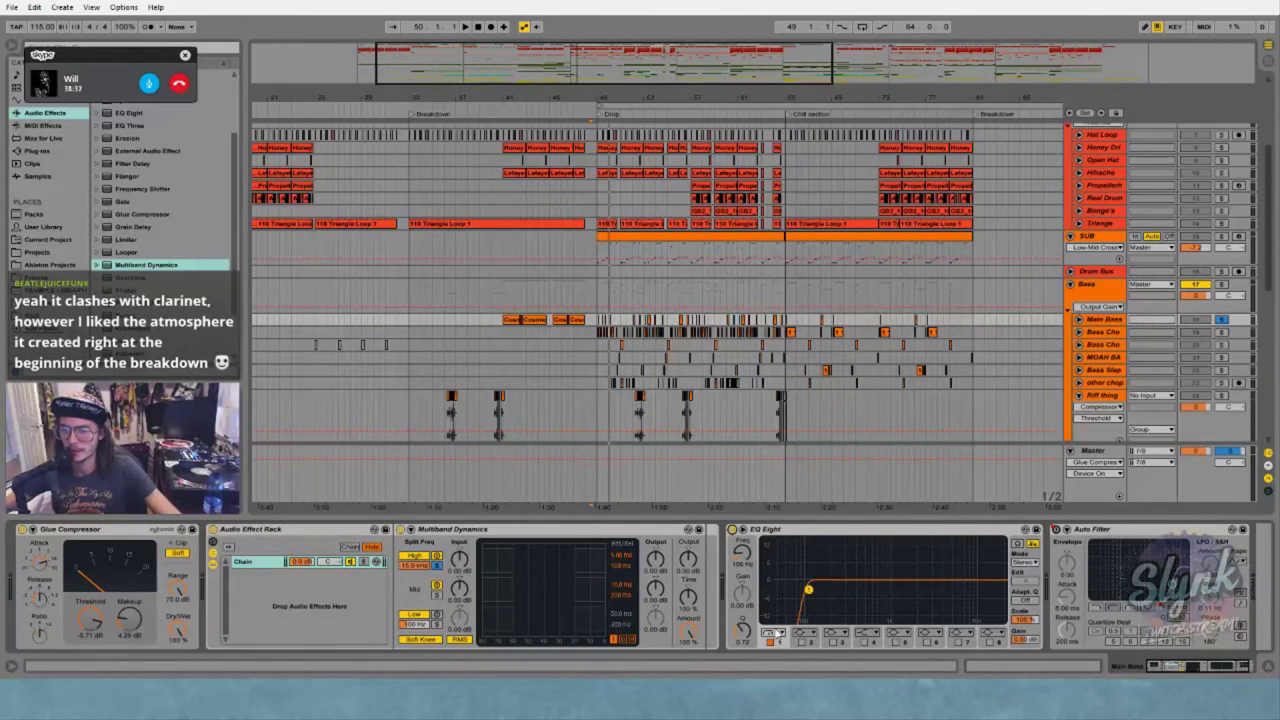
{"action": "left_click", "coordinate": [771, 641]}
{"action": "key", "text": "space"}
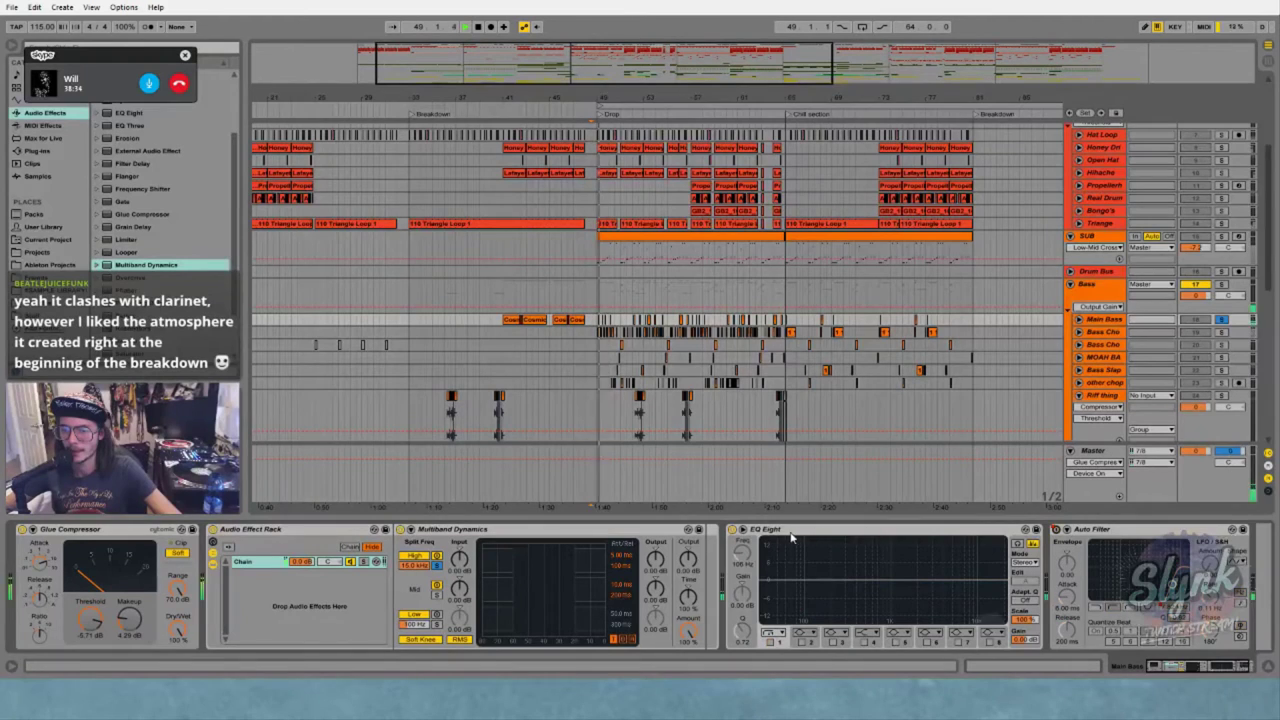
{"action": "left_click", "coordinate": [790, 537]}
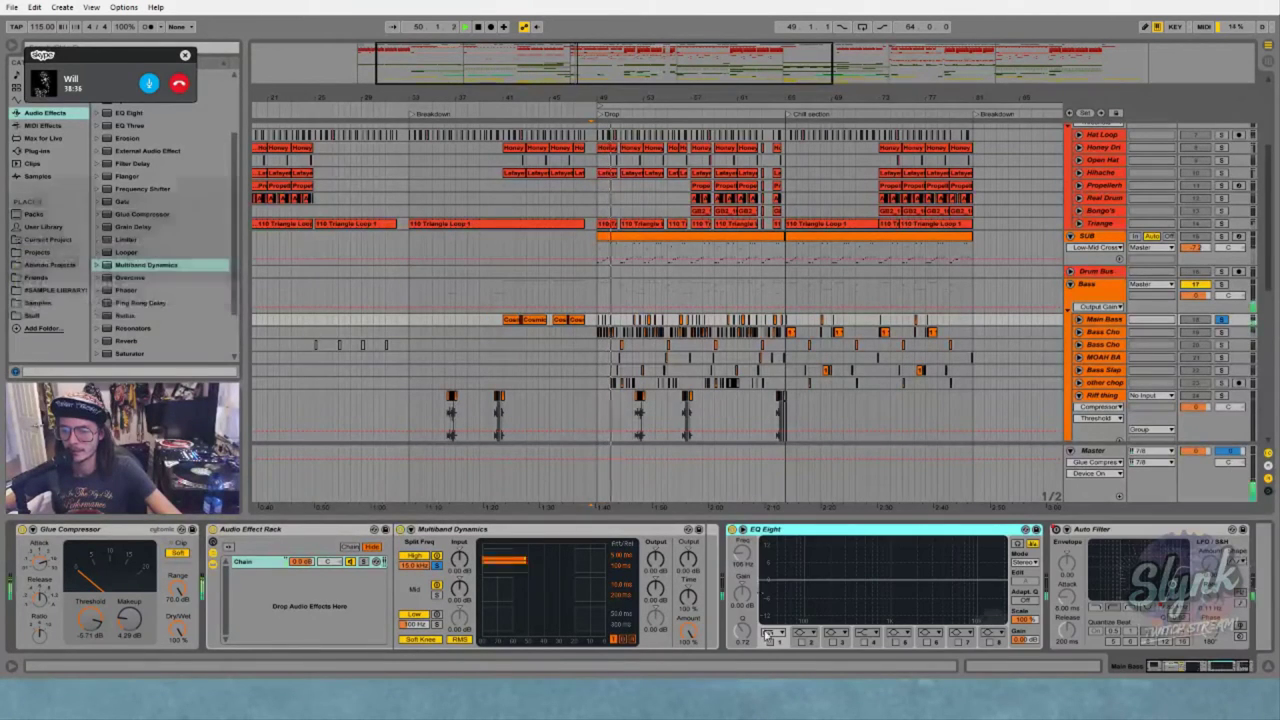
{"action": "left_click", "coordinate": [437, 566]}
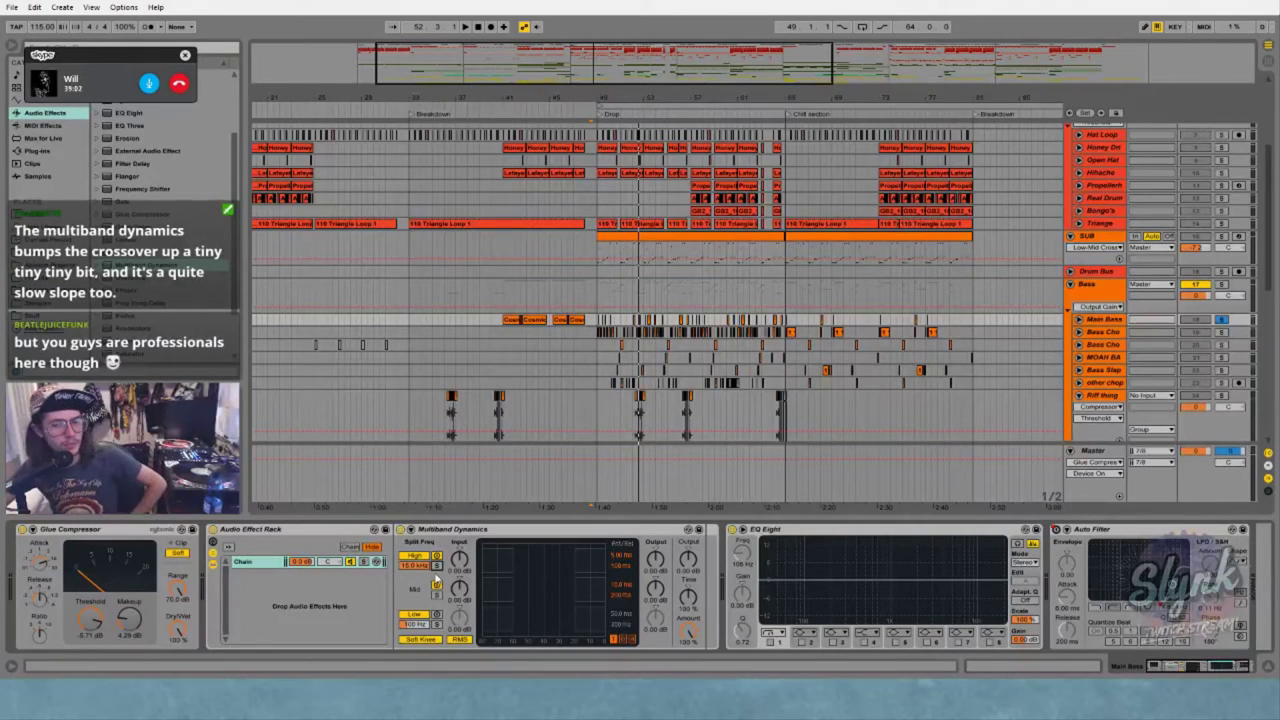
Delete the Audio Effect Rack from Main Bass and the Multiband Dynamics from the SUB track
{"action": "left_click", "coordinate": [327, 528]}
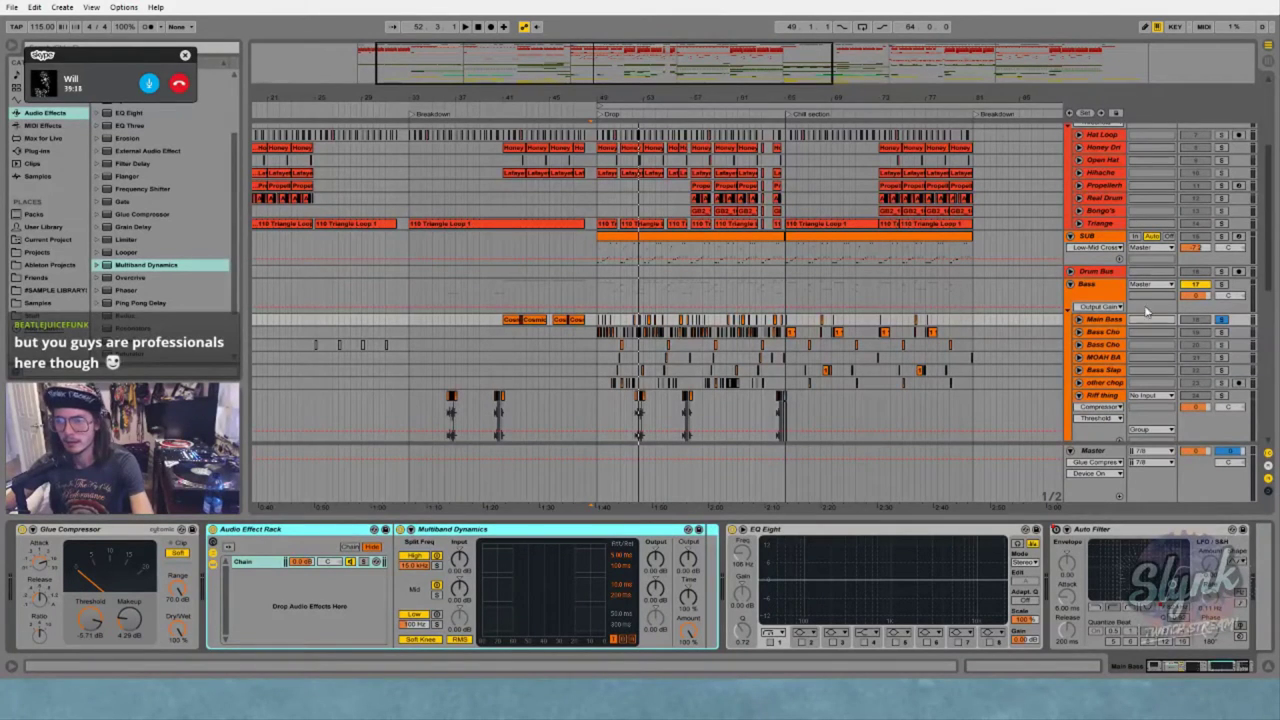
{"action": "key", "text": "Delete"}
{"action": "left_click", "coordinate": [1100, 237]}
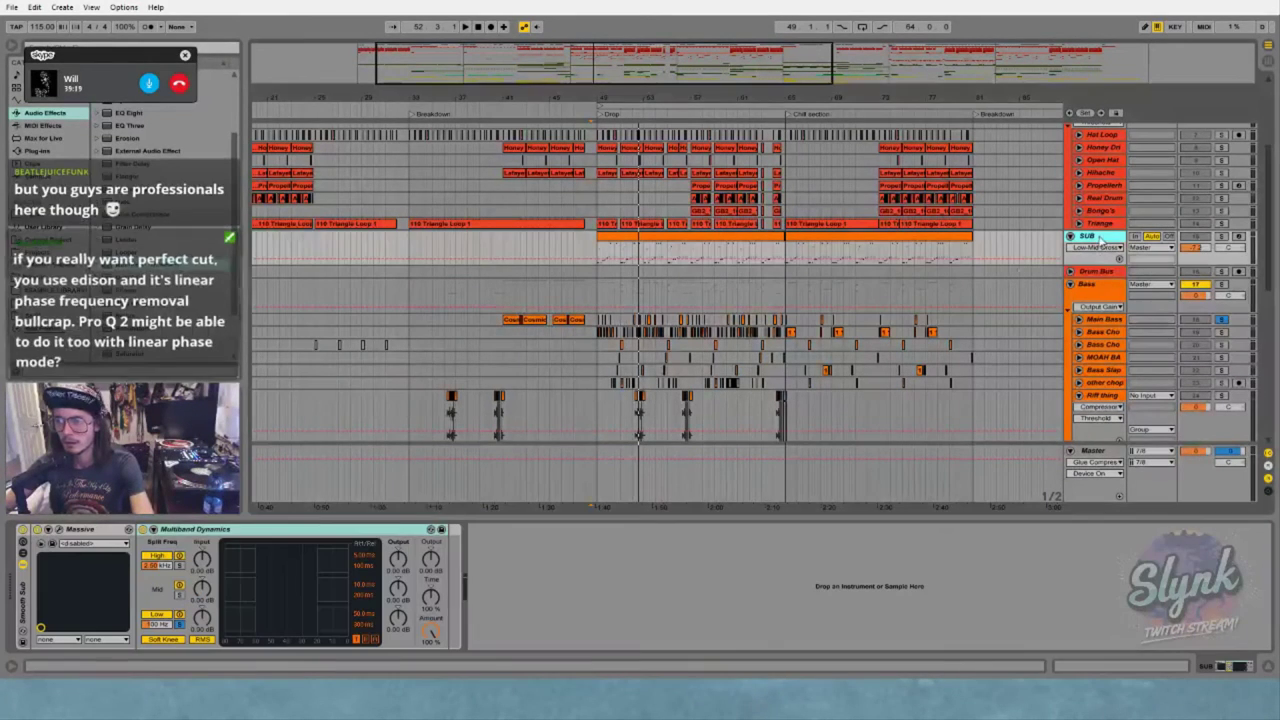
{"action": "left_click", "coordinate": [212, 529]}
{"action": "key", "text": "Delete"}
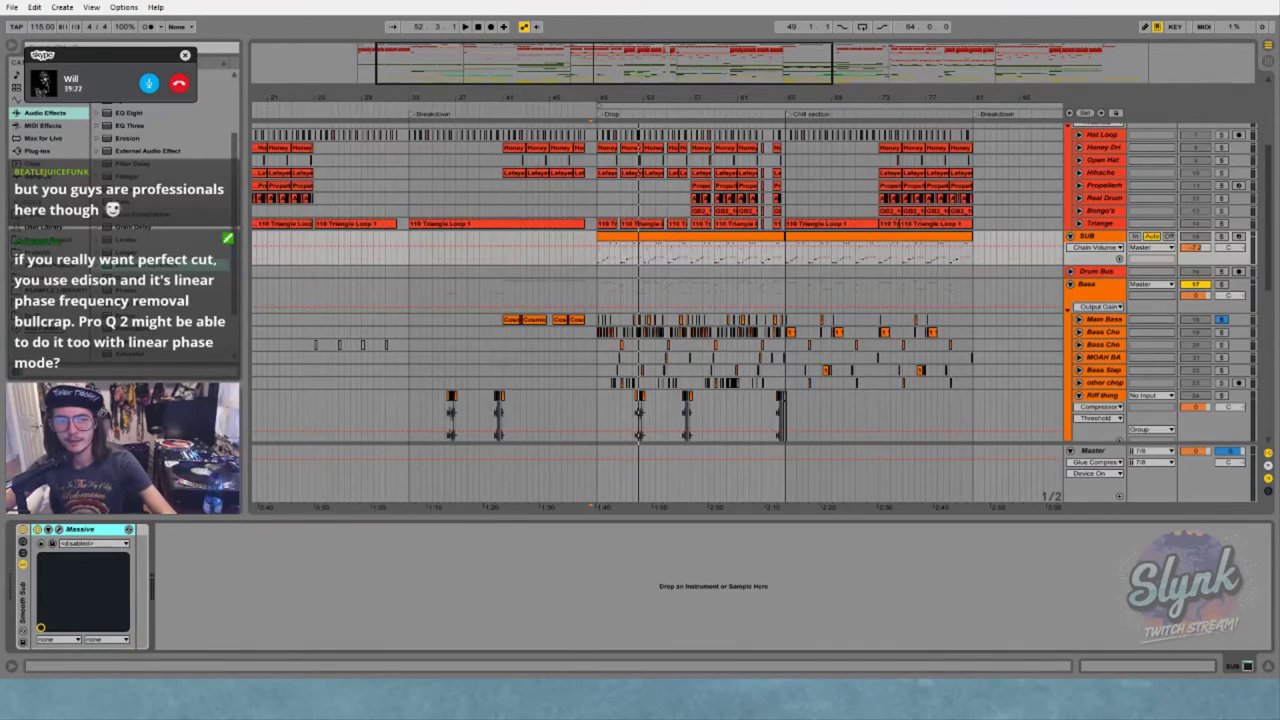
Add a new EQ Eight after Massive on the SUB track and set its first filter to a steep high cut
{"action": "scroll", "coordinate": [191, 367], "scroll_direction": "down", "scroll_amount": 2}
{"action": "scroll", "coordinate": [133, 316], "scroll_direction": "up", "scroll_amount": 3}
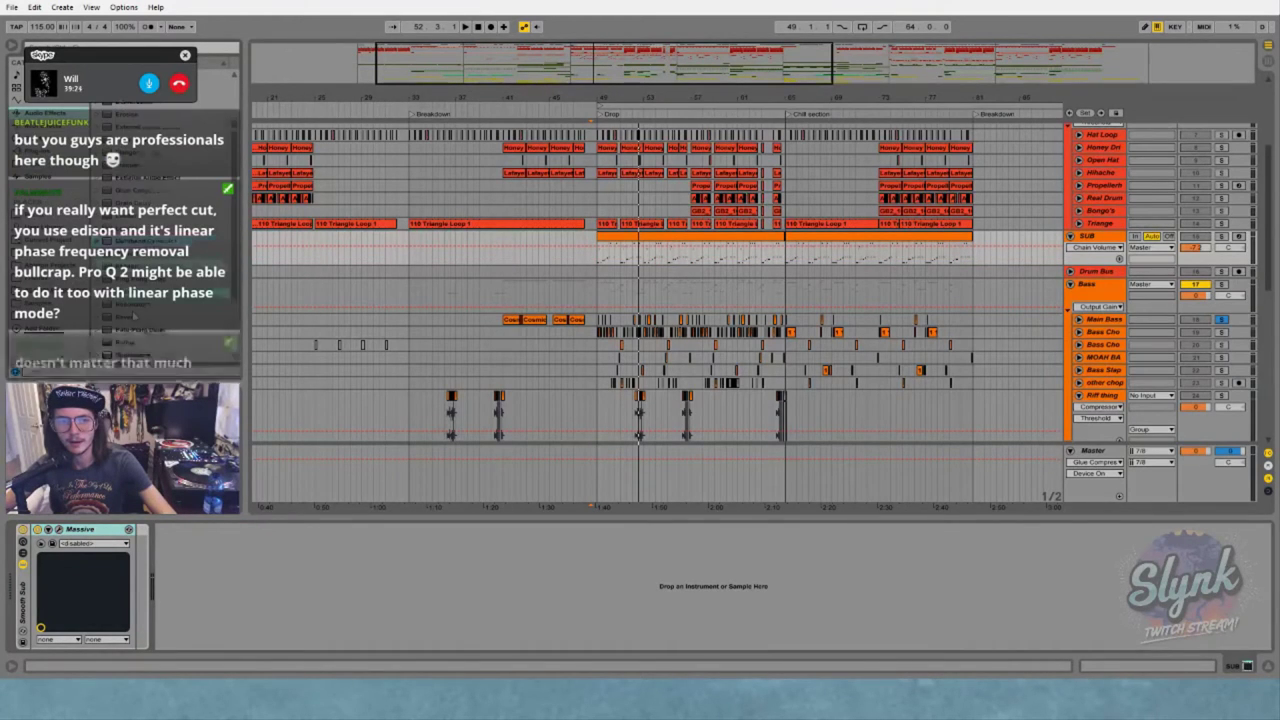
{"action": "left_click_drag", "start_coordinate": [133, 165], "coordinate": [296, 577]}
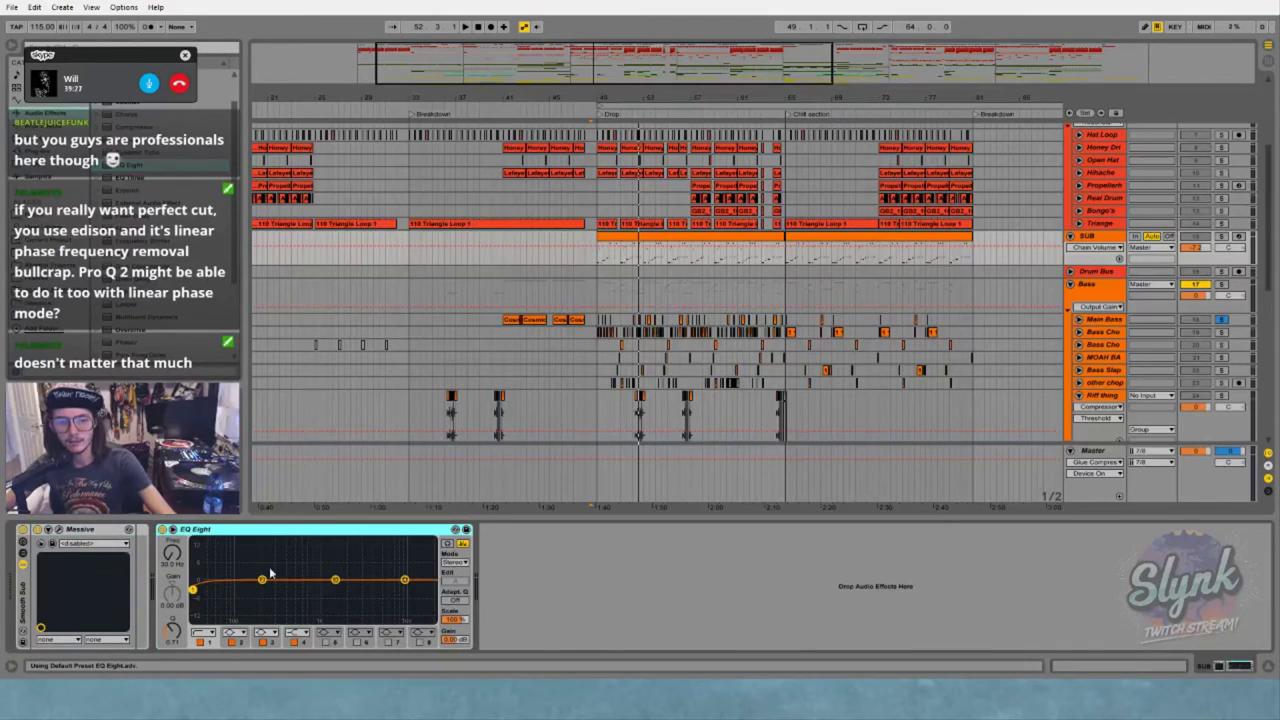
{"action": "left_click", "coordinate": [204, 633]}
{"action": "left_click", "coordinate": [209, 624]}
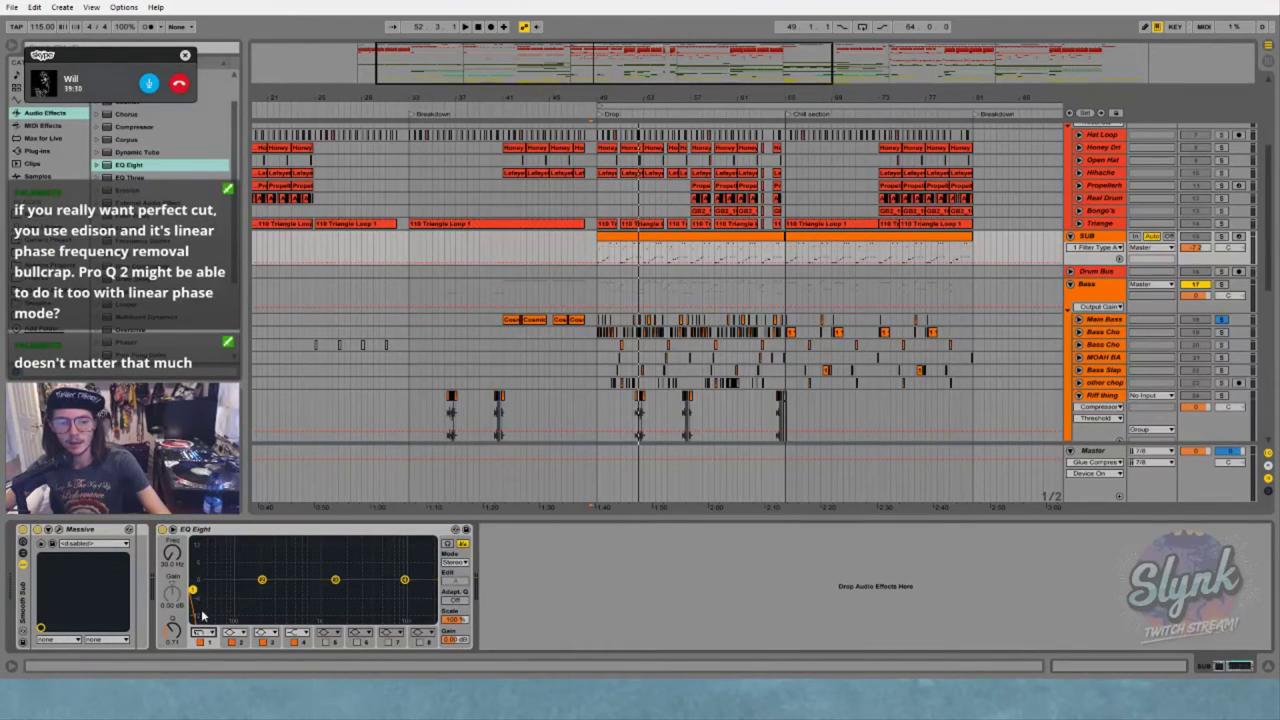
{"action": "left_click", "coordinate": [200, 532]}
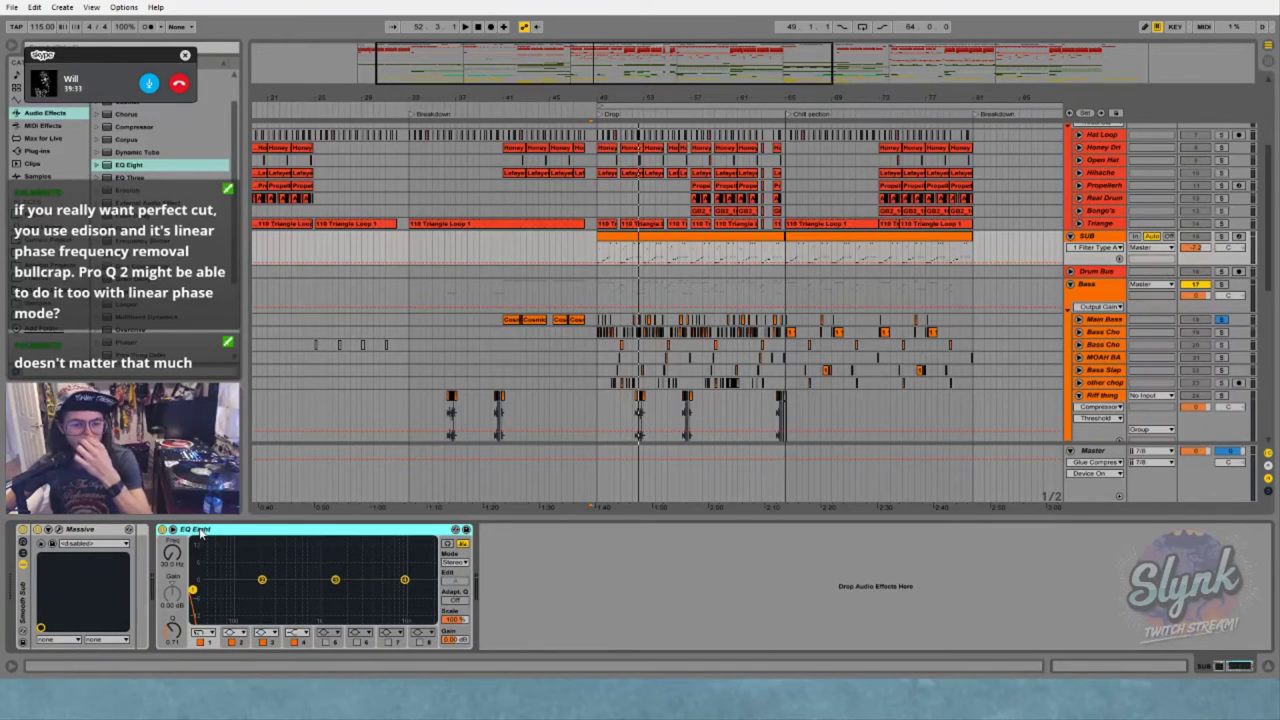
Change the first filter of SUB's EQ Eight to a steep low cut at 100 Hz
{"action": "left_click", "coordinate": [205, 634]}
{"action": "left_click", "coordinate": [200, 563]}
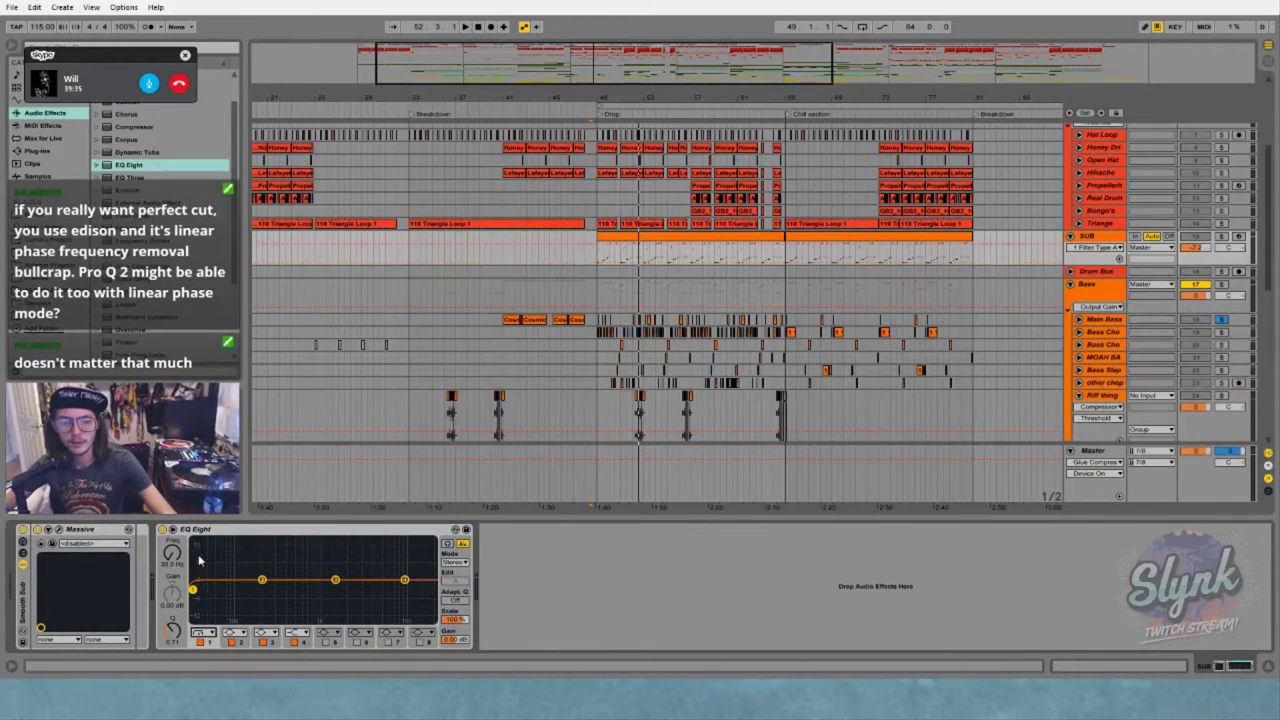
{"action": "left_click", "coordinate": [175, 558]}
{"action": "type", "text": "10"}
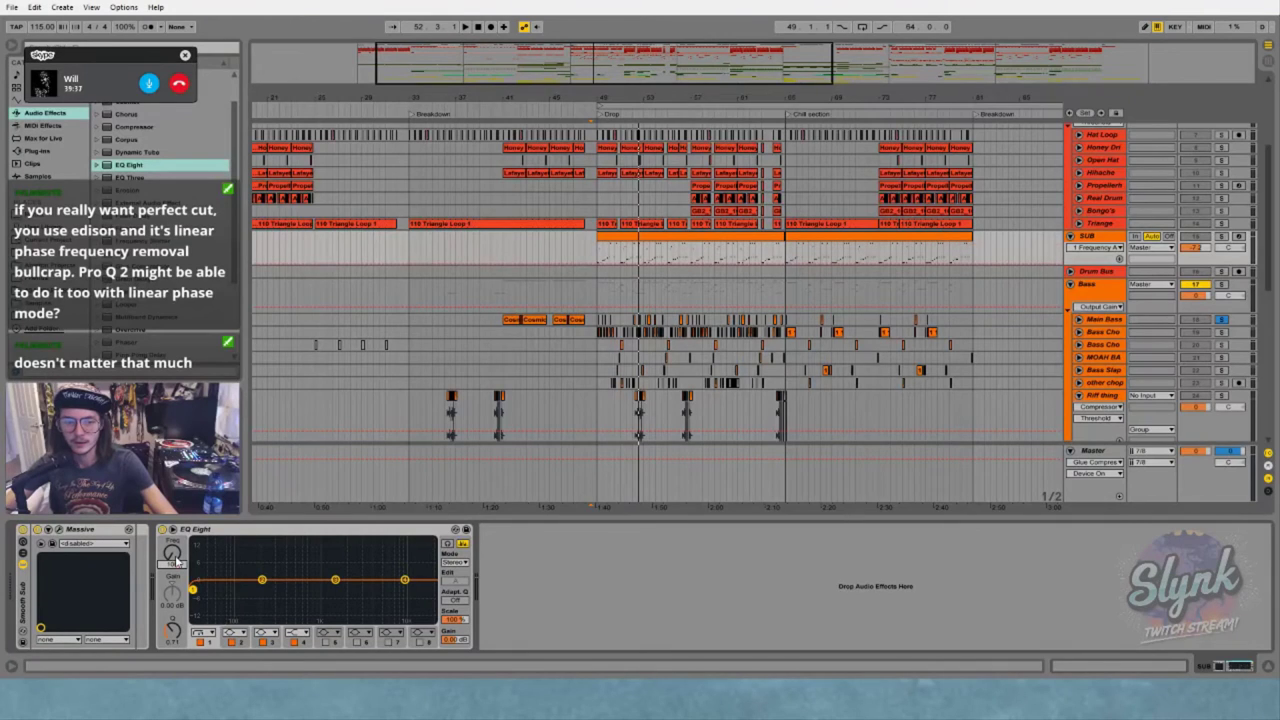
{"action": "type", "text": "100"}
{"action": "key", "text": "Return"}
Group SUB's EQ Eight into an Audio Effect Rack, show its chain list and duplicate the chain
{"action": "left_click", "coordinate": [236, 532]}
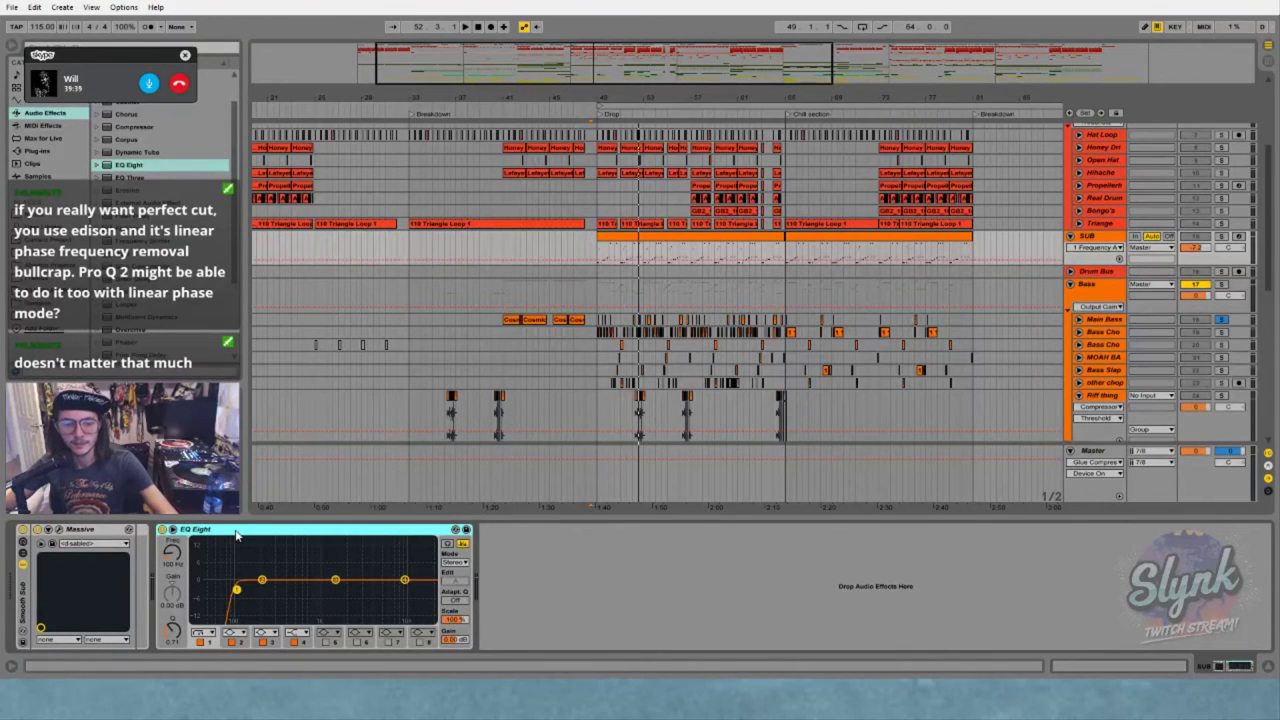
{"action": "key", "text": "ctrl+g"}
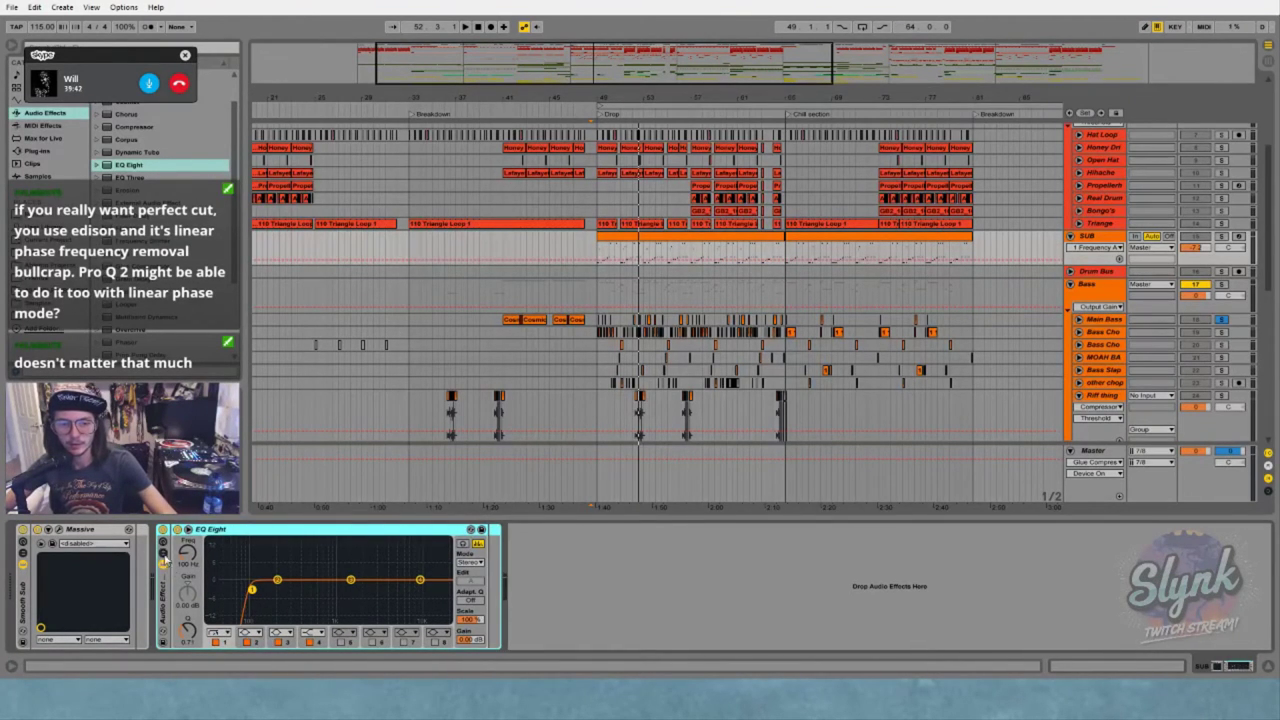
{"action": "left_click", "coordinate": [164, 562]}
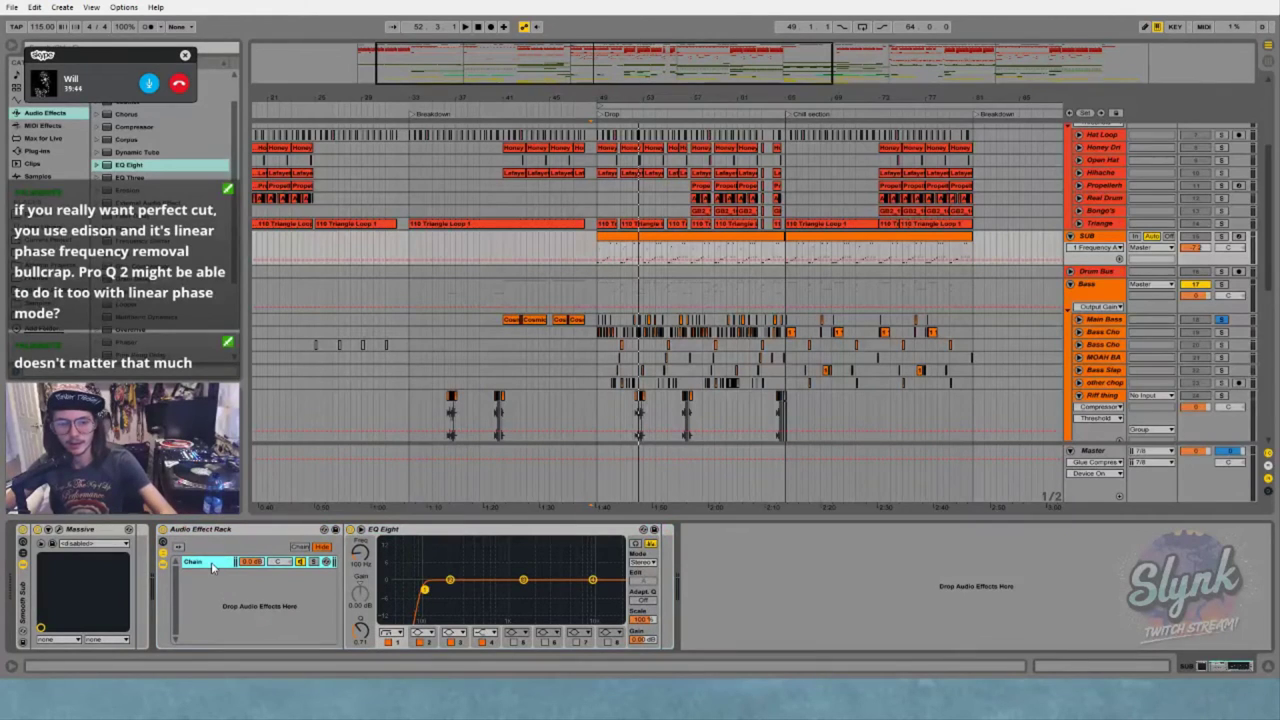
{"action": "key", "text": "ctrl+d"}
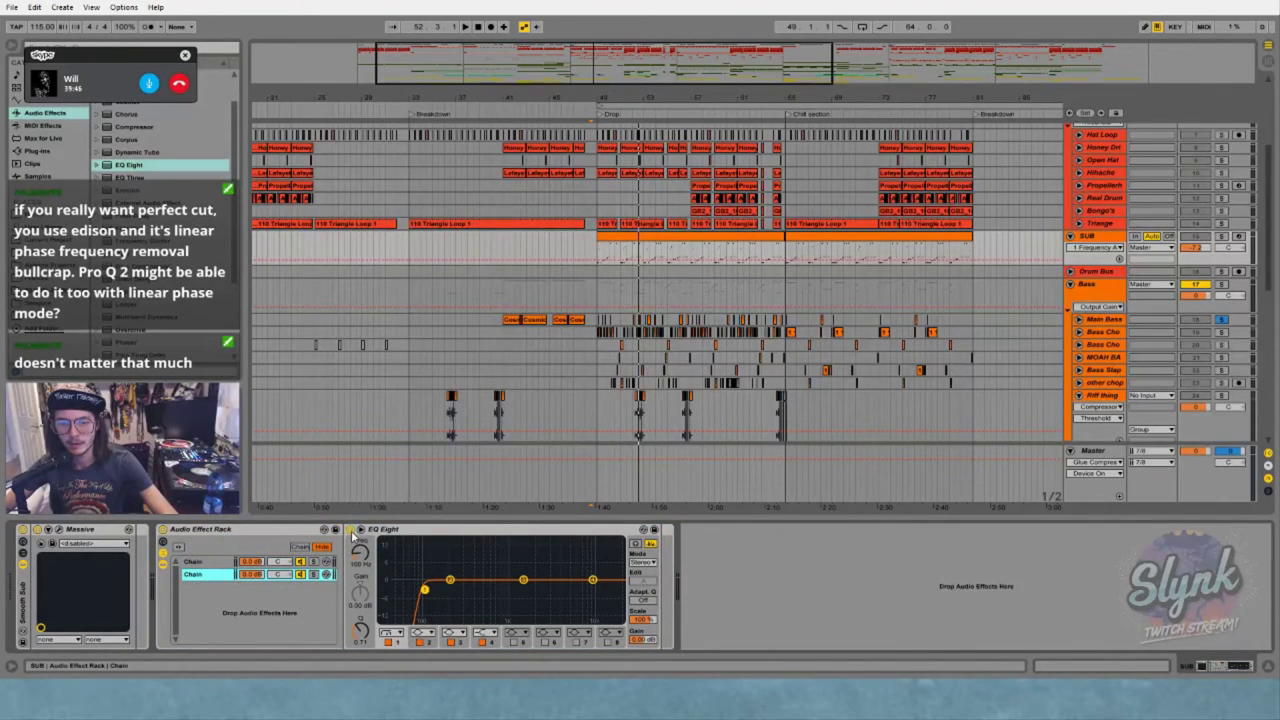
Replace the EQ Eight in the rack's second chain with a Utility that inverts the left and right phase
{"action": "left_click", "coordinate": [352, 536]}
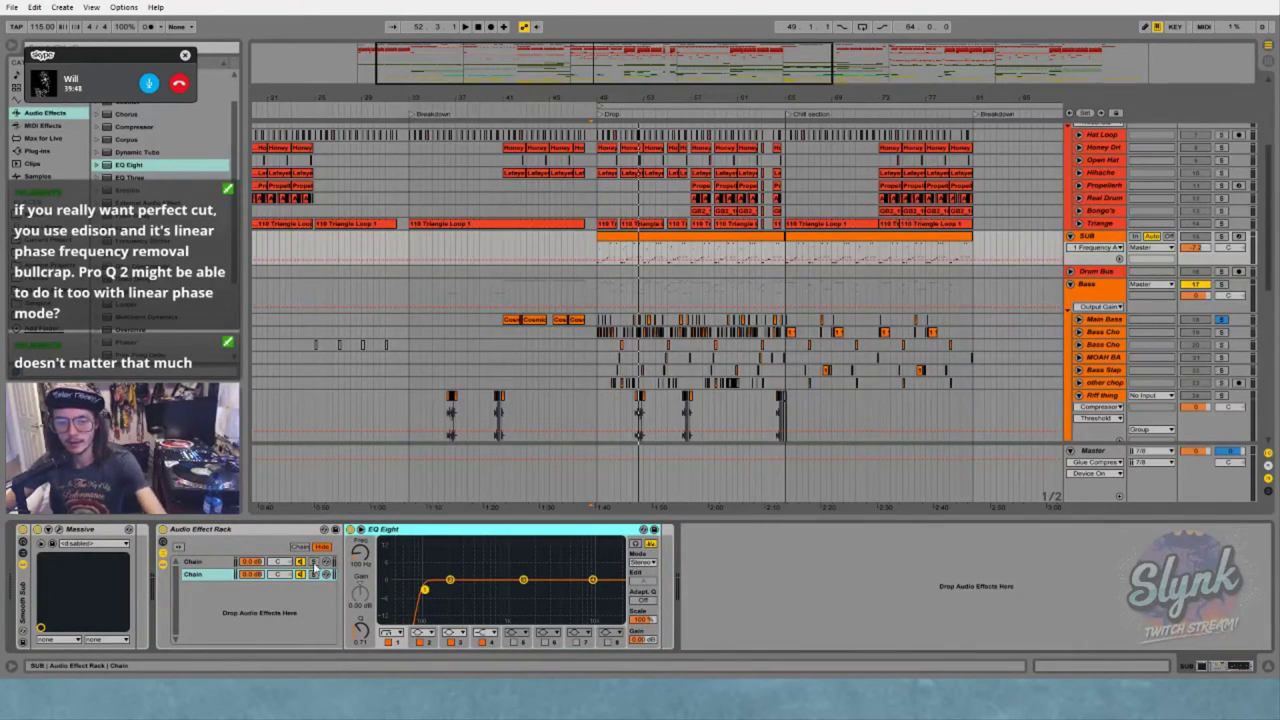
{"action": "key", "text": "Delete"}
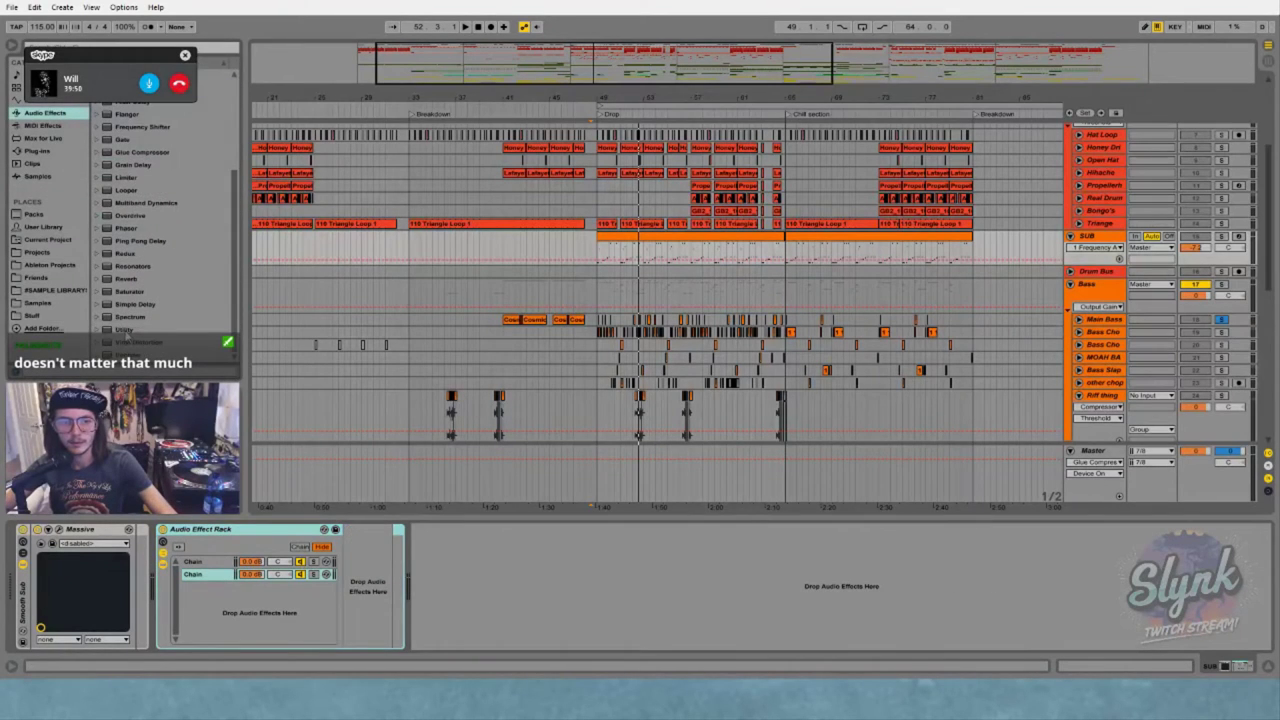
{"action": "left_click_drag", "start_coordinate": [395, 608], "coordinate": [393, 610]}
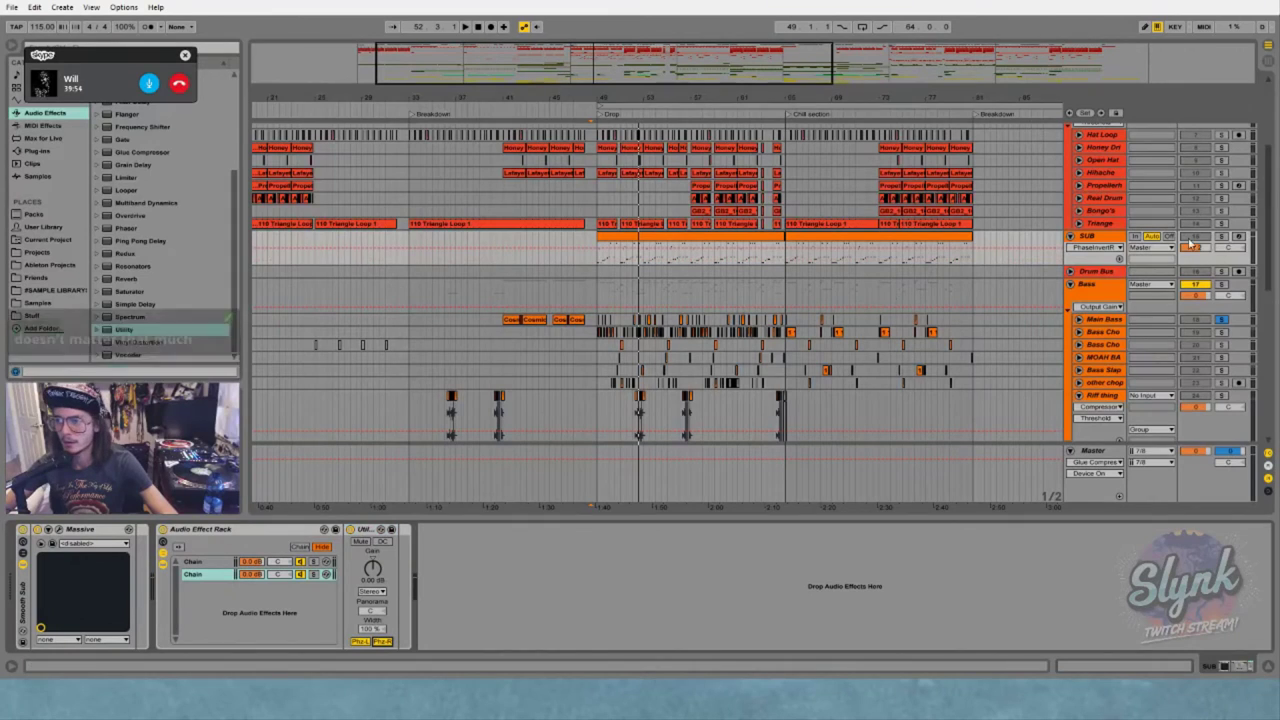
Solo SUB and play the drop from bar 49, showing the rack's first chain
{"action": "left_click", "coordinate": [1221, 237]}
{"action": "key", "text": "space"}
{"action": "left_click", "coordinate": [614, 237]}
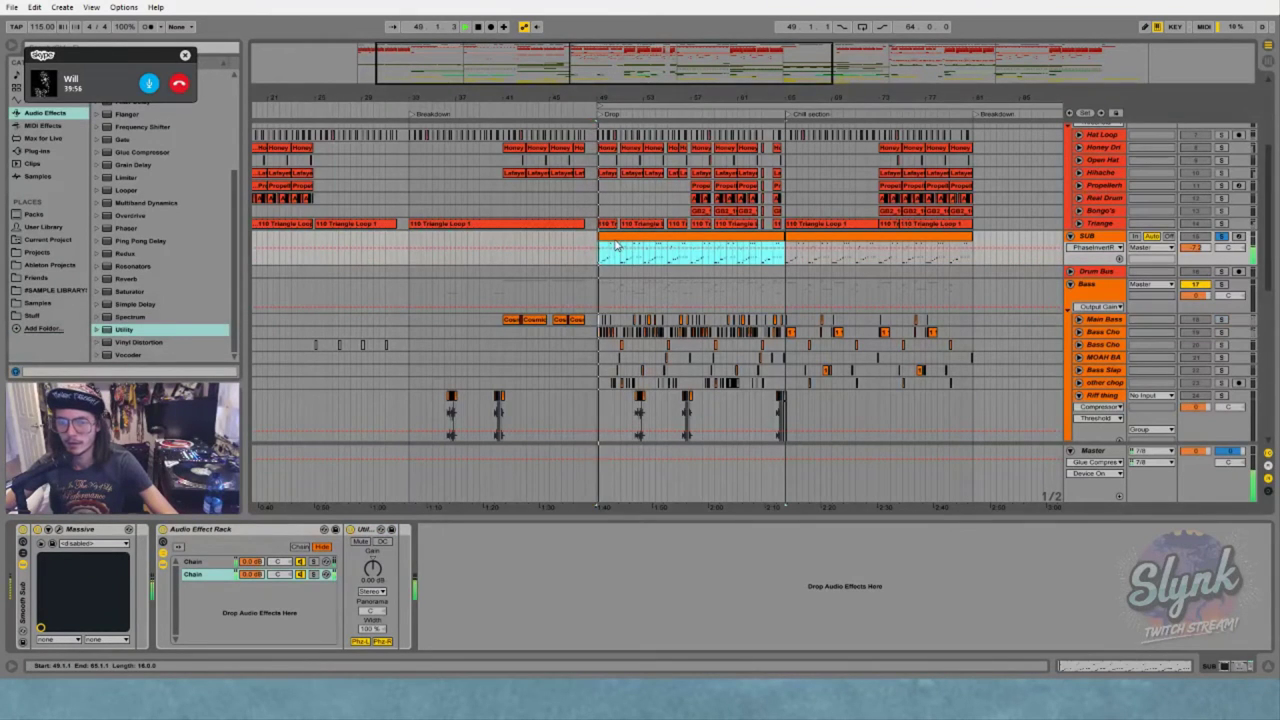
{"action": "left_click", "coordinate": [221, 565]}
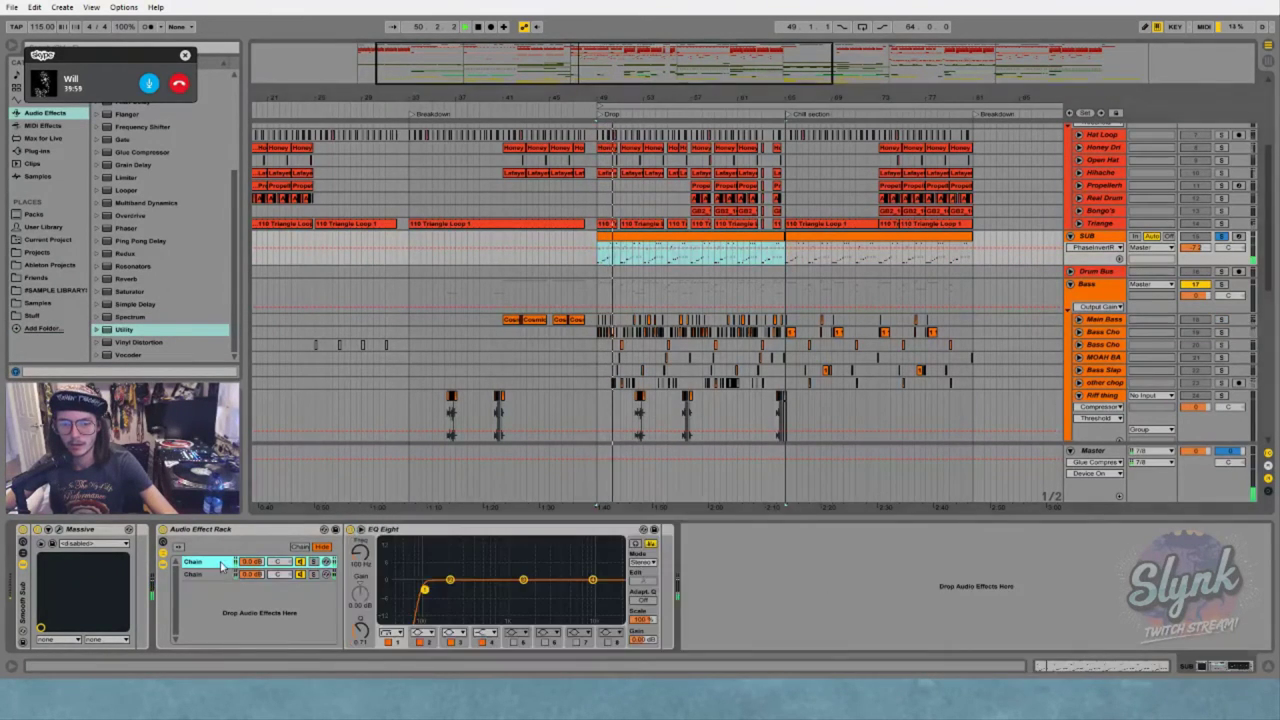
Open SUB's Massive synth and lengthen the attack and release of envelope 4
{"action": "left_click", "coordinate": [127, 529]}
{"action": "left_click", "coordinate": [686, 264]}
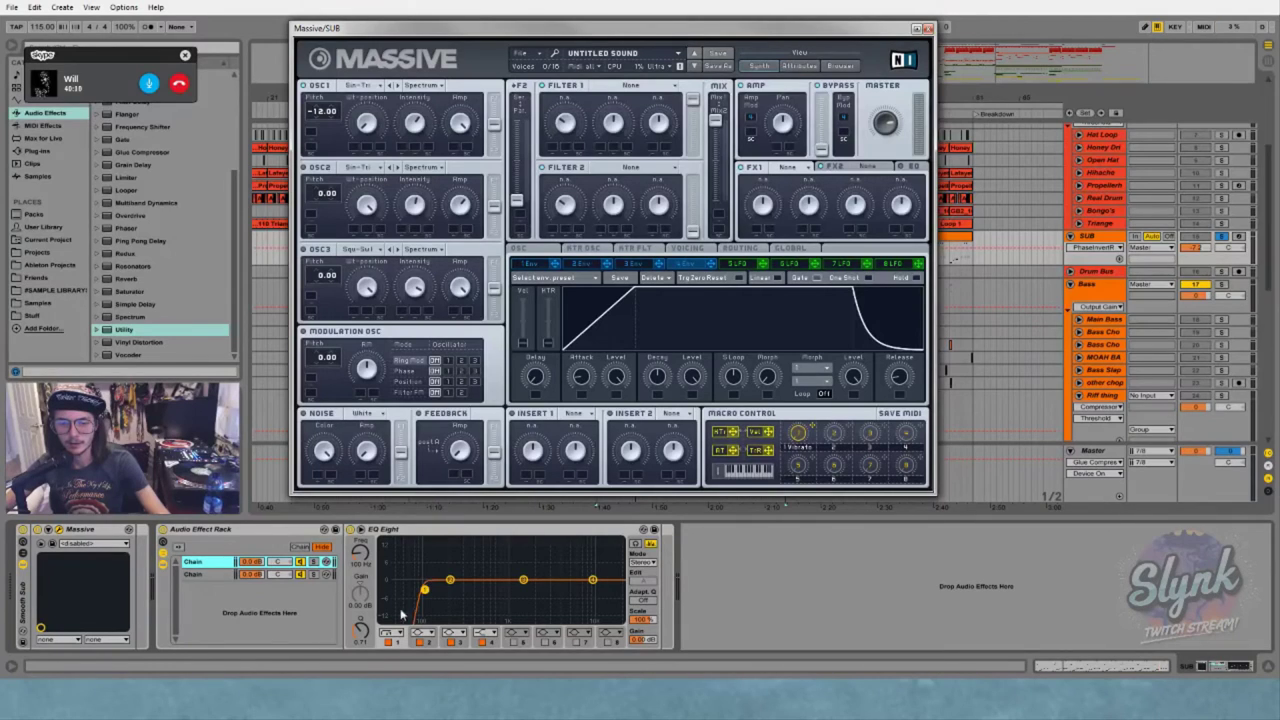
{"action": "left_click_drag", "start_coordinate": [901, 382], "coordinate": [898, 371]}
{"action": "left_click_drag", "start_coordinate": [592, 380], "coordinate": [592, 370]}
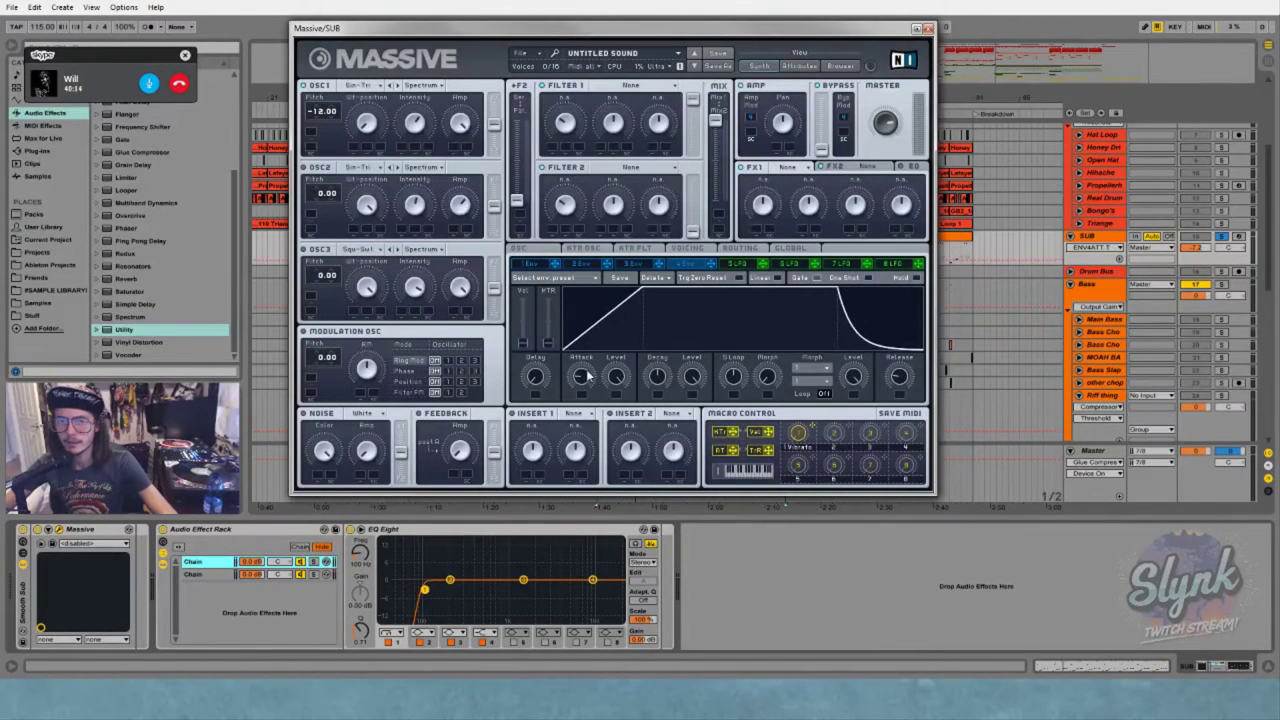
{"action": "left_click_drag", "start_coordinate": [898, 378], "coordinate": [898, 370]}
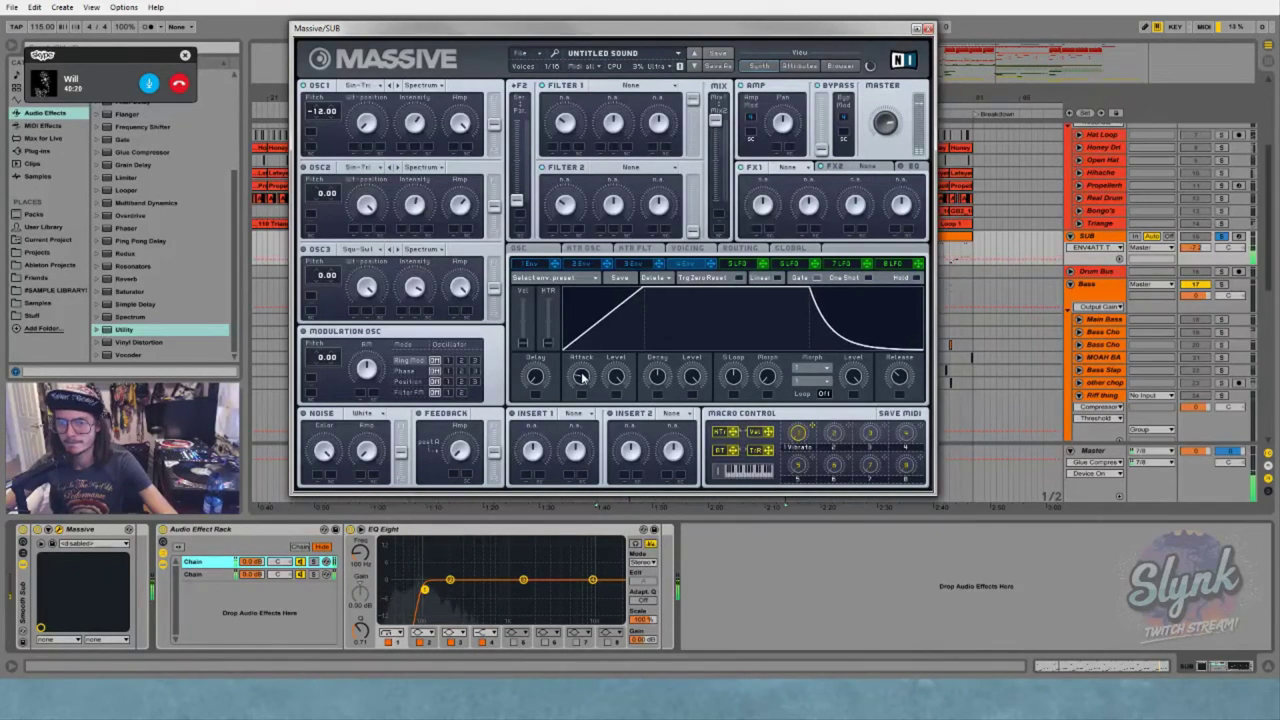
Adjust Massive's master volume and set the SUB track's volume to 0 dB
{"action": "left_click", "coordinate": [885, 121]}
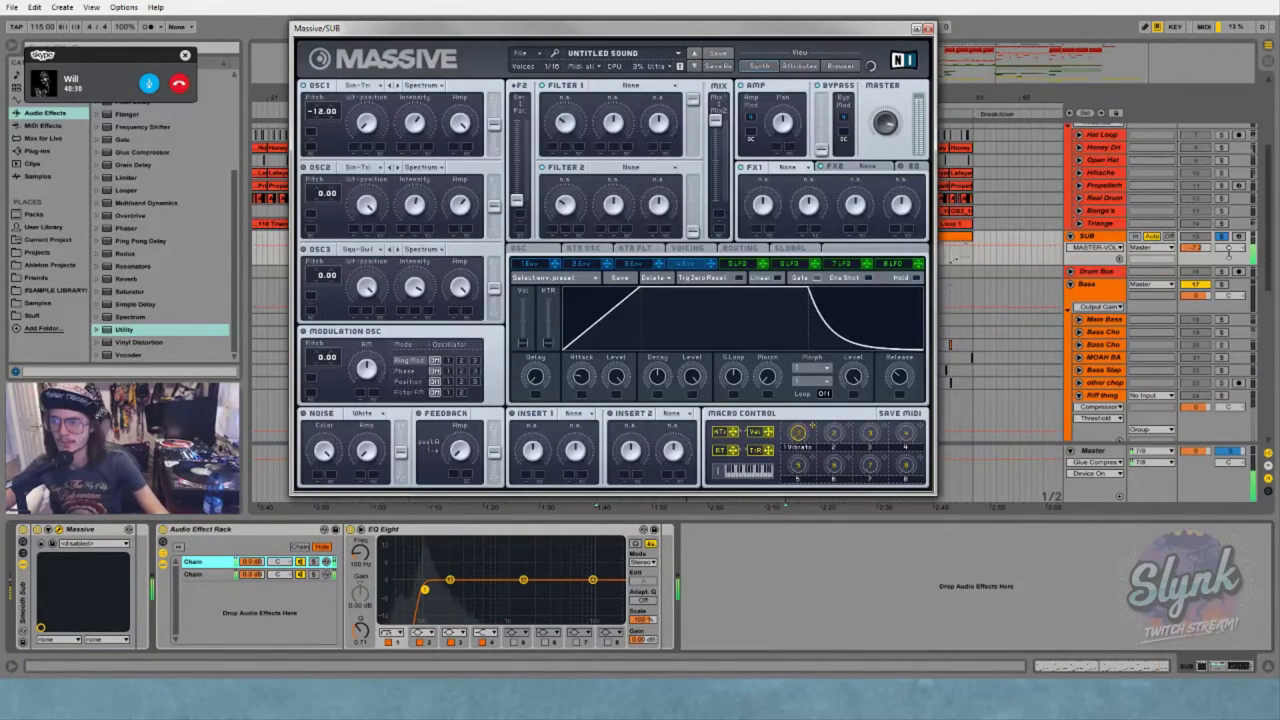
{"action": "left_click_drag", "start_coordinate": [1188, 247], "coordinate": [1188, 266]}
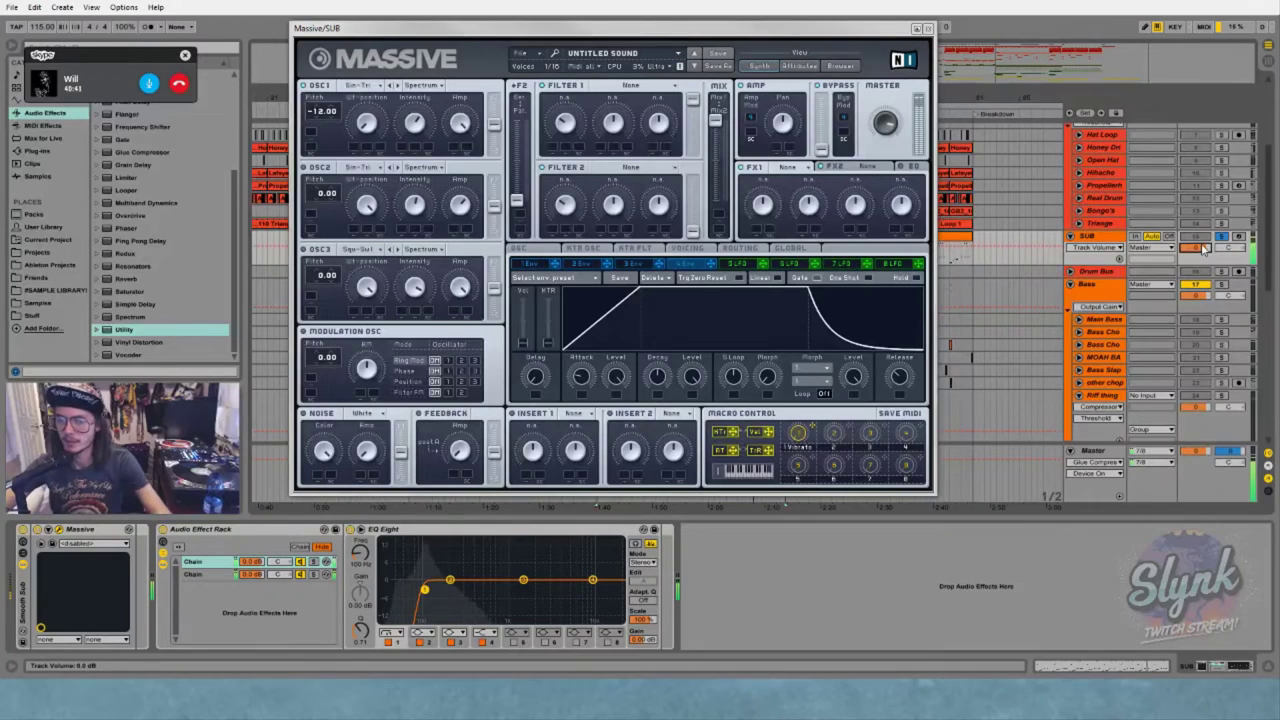
Fine-tune the release and attack of Massive's envelope 4 and close the synth window
{"action": "left_click_drag", "start_coordinate": [898, 378], "coordinate": [899, 372]}
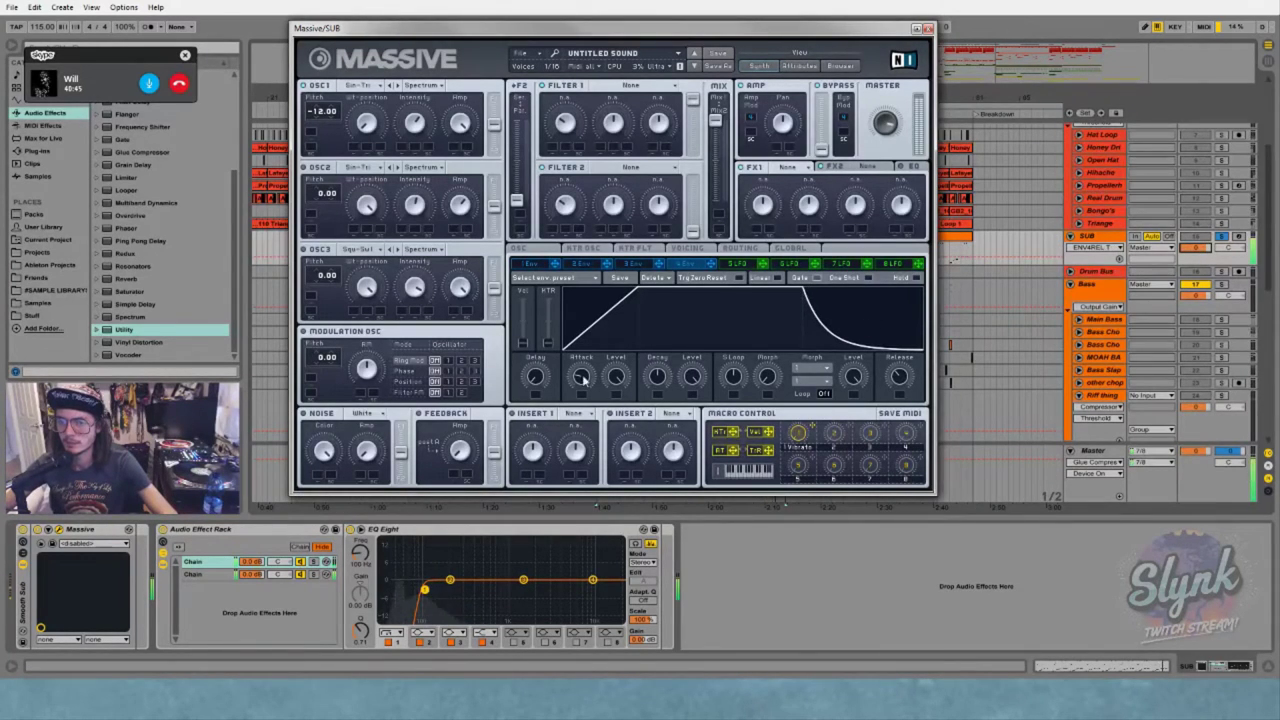
{"action": "left_click_drag", "start_coordinate": [580, 377], "coordinate": [584, 374]}
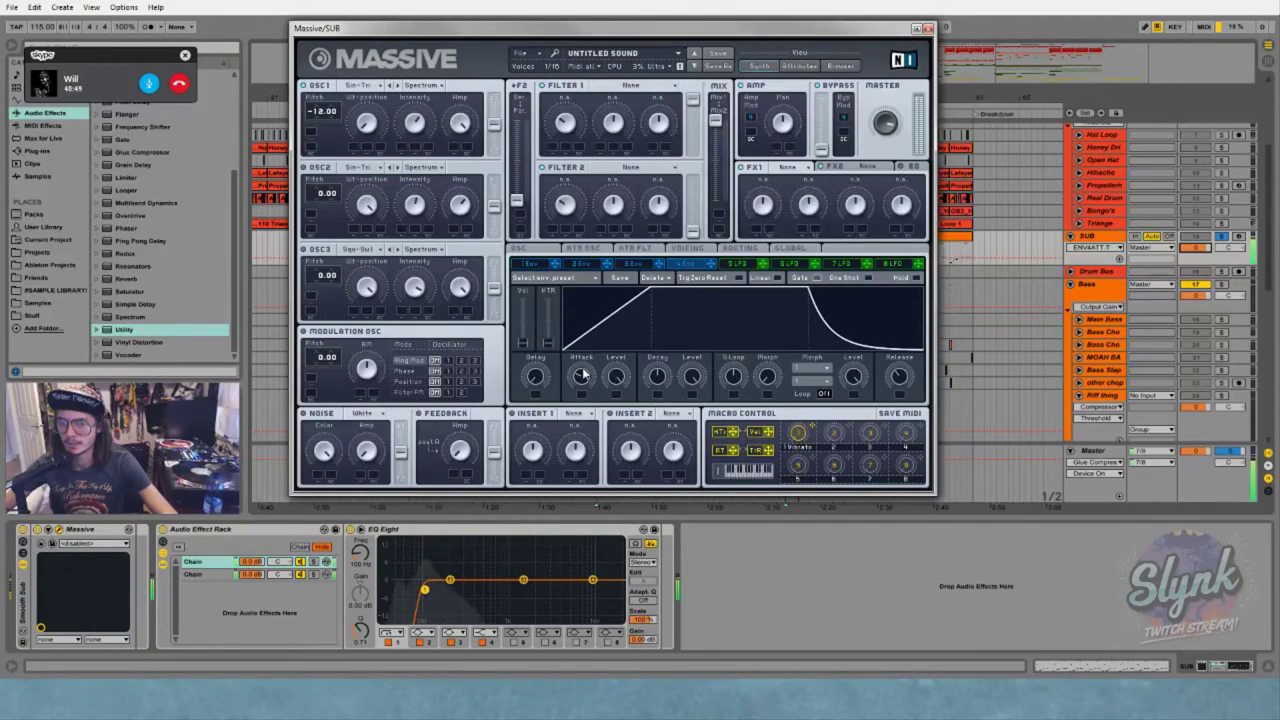
{"action": "left_click", "coordinate": [928, 29]}
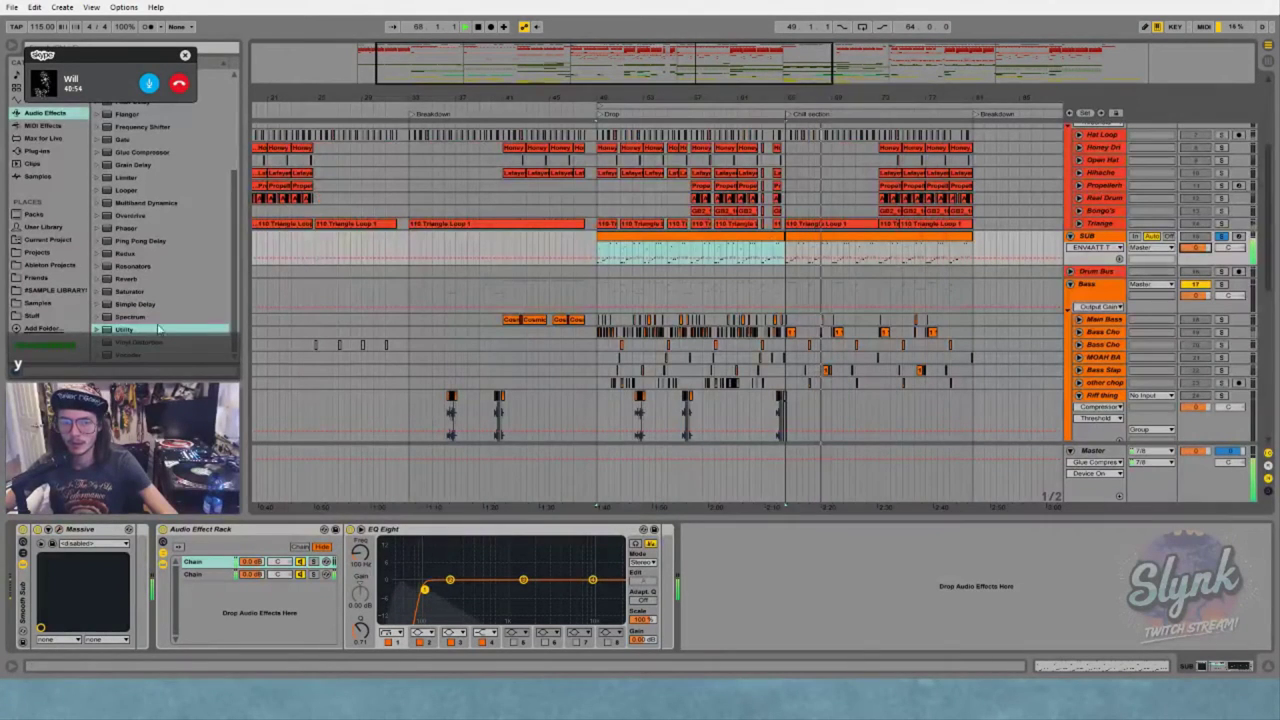
Try a second EQ Eight after SUB's rack with a steep high cut at about 104 Hz, and delete it again
{"action": "scroll", "coordinate": [128, 188], "scroll_direction": "up", "scroll_amount": 3}
{"action": "scroll", "coordinate": [128, 190], "scroll_direction": "up", "scroll_amount": 2}
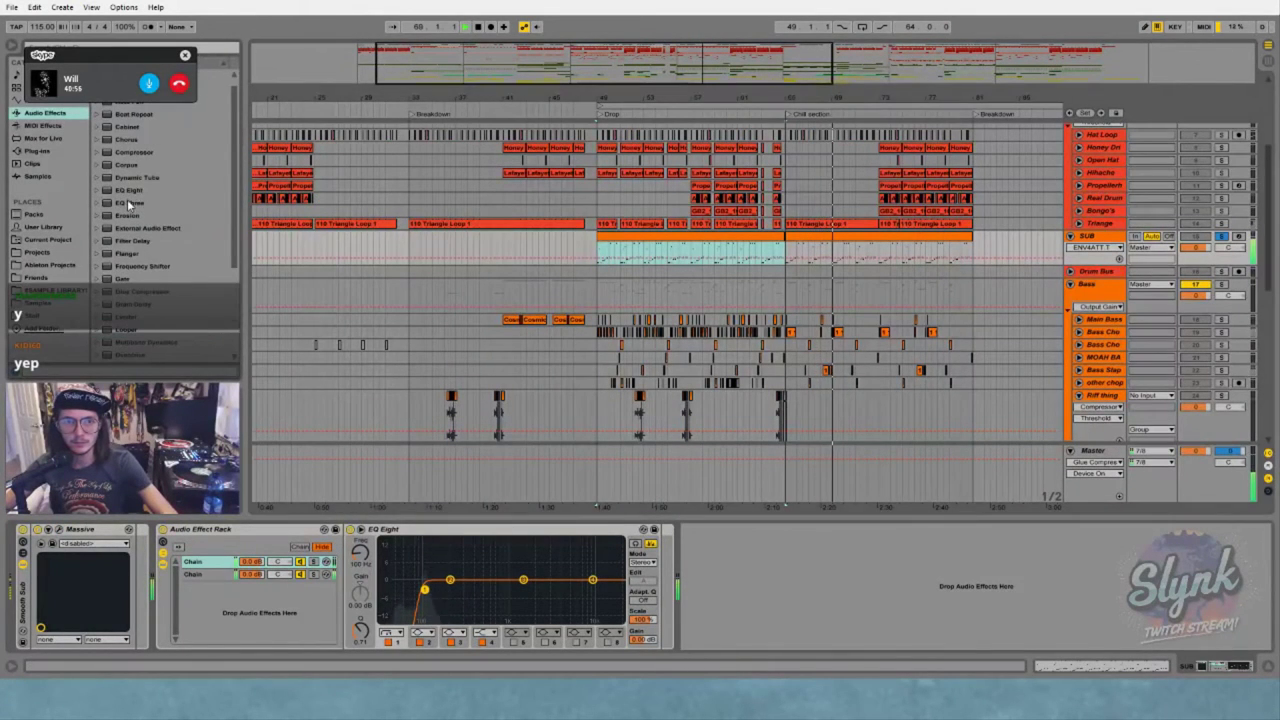
{"action": "left_click_drag", "start_coordinate": [128, 190], "coordinate": [770, 577]}
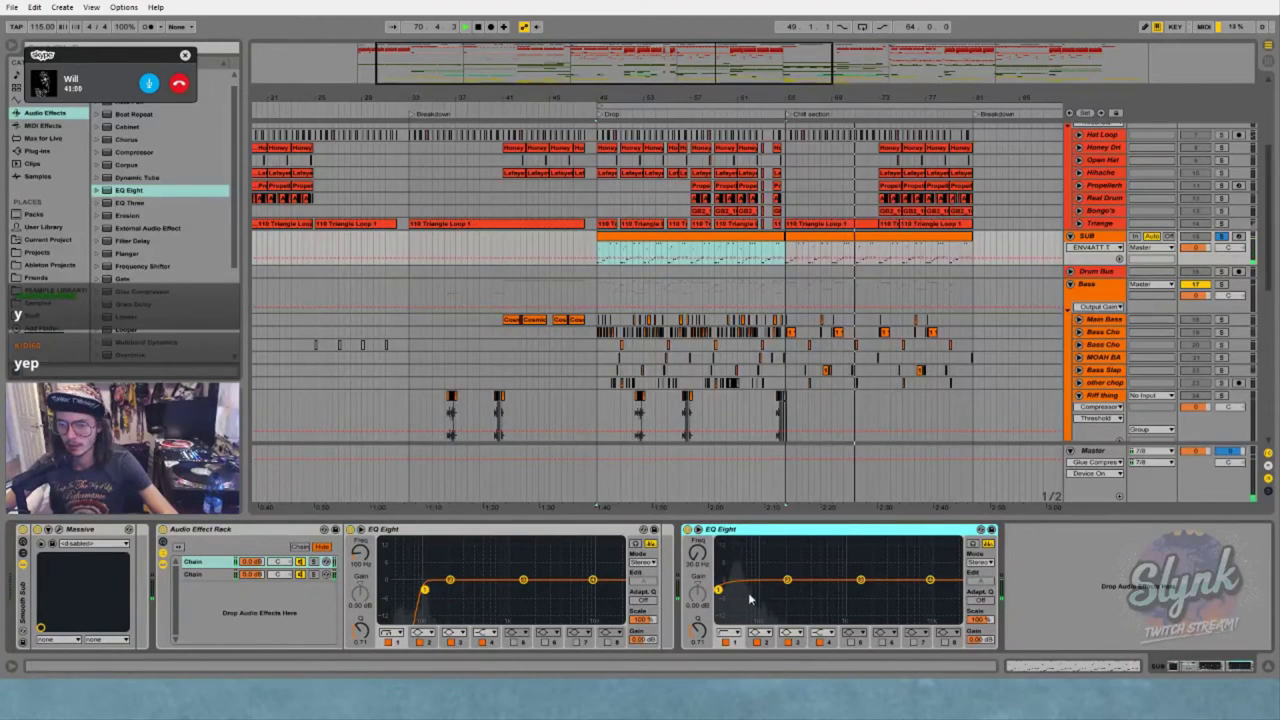
{"action": "left_click", "coordinate": [729, 632]}
{"action": "left_click", "coordinate": [732, 621]}
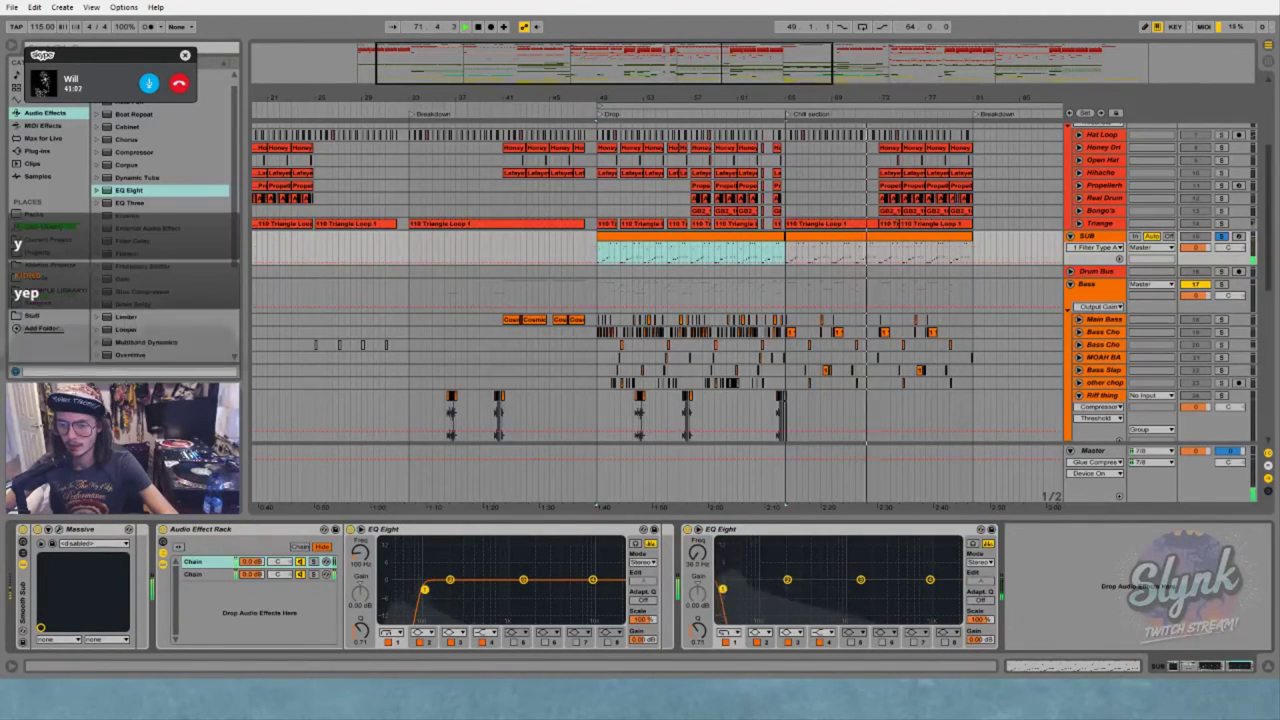
{"action": "left_click_drag", "start_coordinate": [718, 589], "coordinate": [763, 589]}
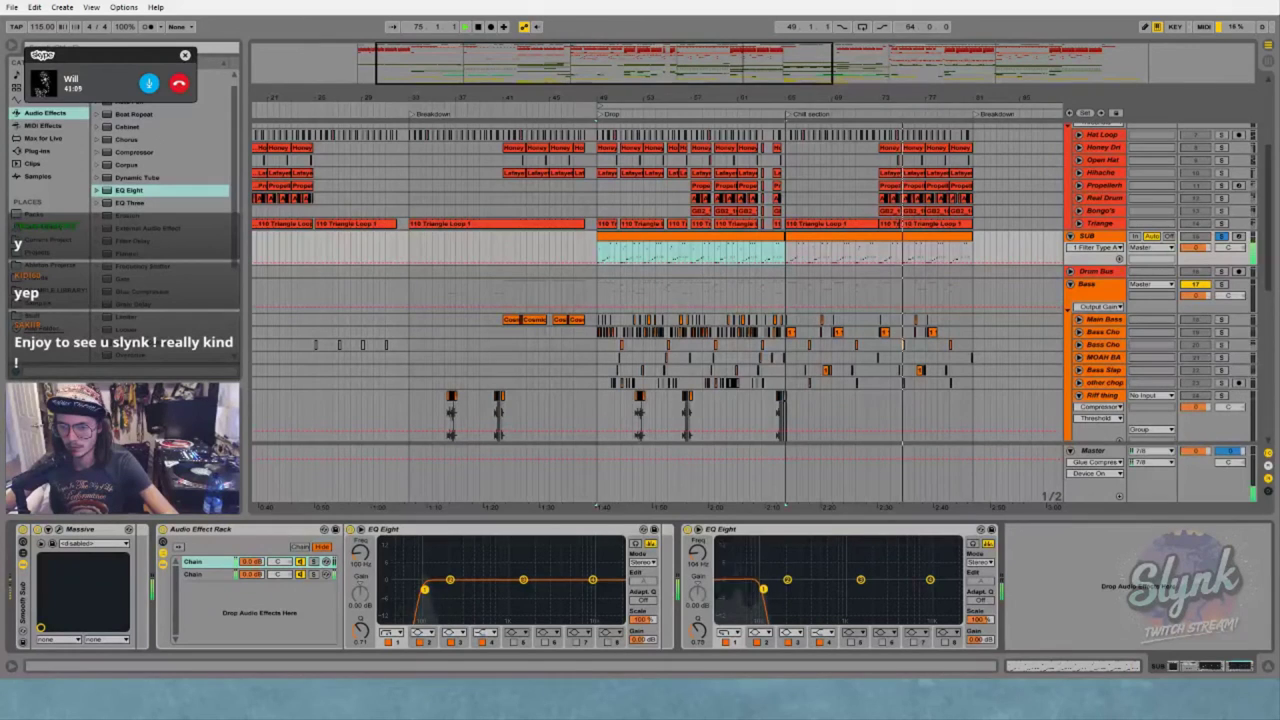
{"action": "left_click", "coordinate": [773, 533]}
{"action": "key", "text": "Delete"}
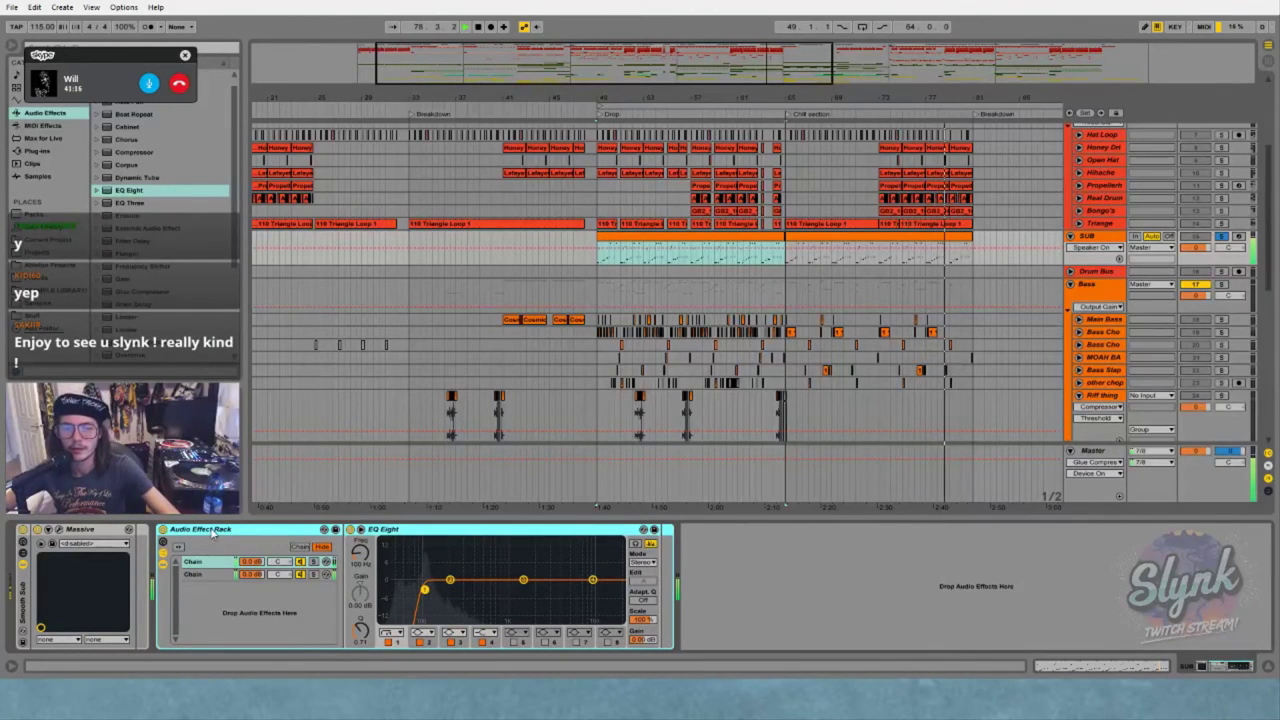
Put SUB's Audio Effect Rack on Main Bass before the Auto Filter and delete the old EQ Eight there
{"action": "left_click", "coordinate": [1100, 319]}
{"action": "left_click_drag", "start_coordinate": [517, 588], "coordinate": [519, 582]}
{"action": "left_click", "coordinate": [404, 534]}
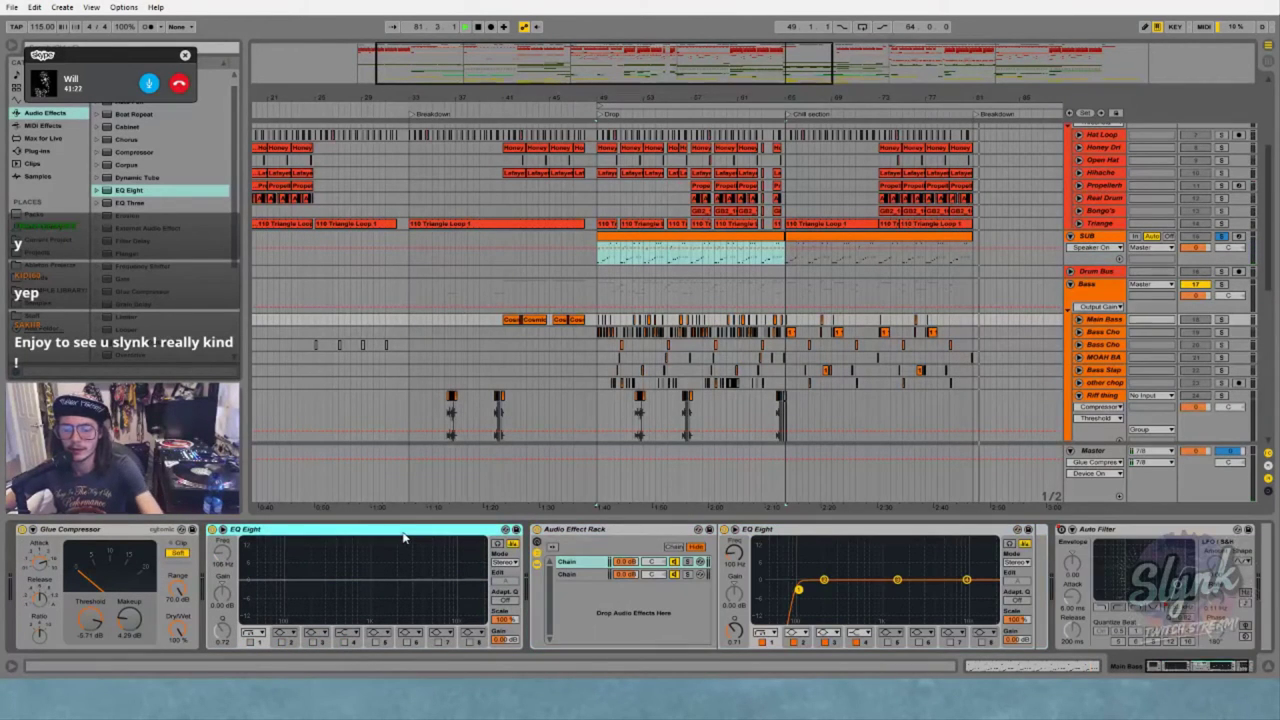
{"action": "key", "text": "Delete"}
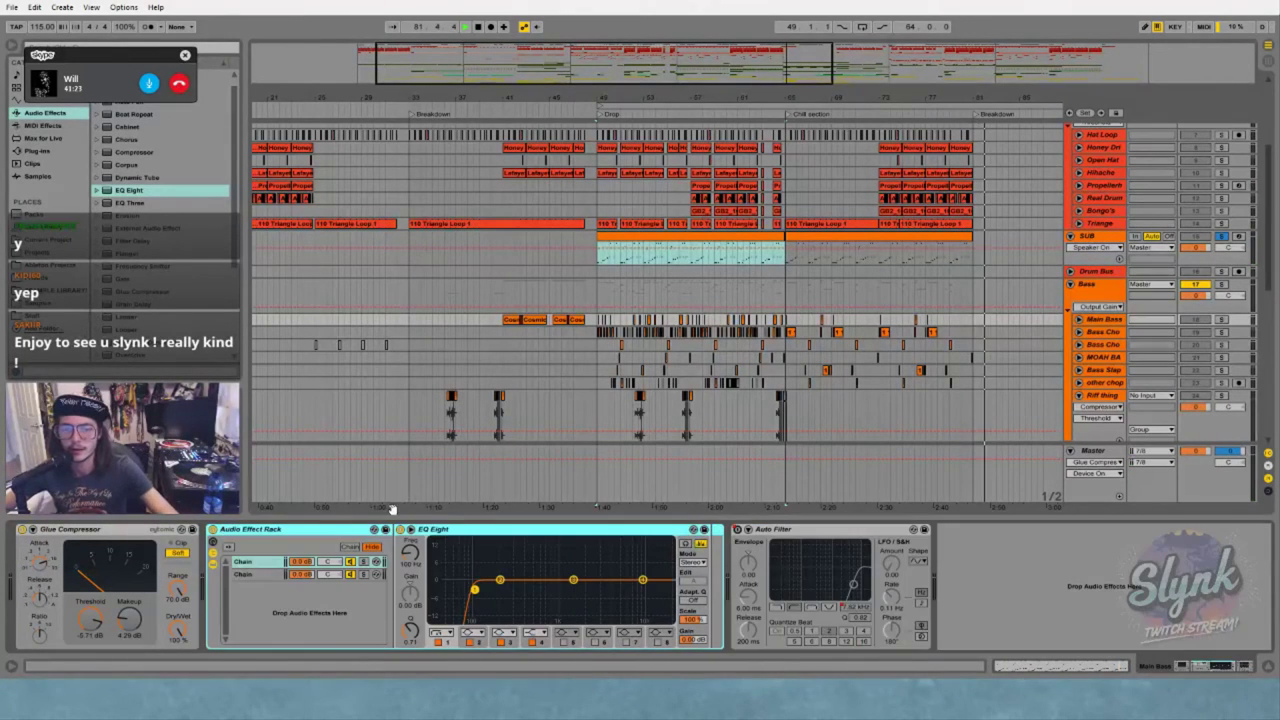
Stop at bar 49, set the first filter of Main Bass's rack EQ Eight to a steep high cut with the other filters off, and check both chains
{"action": "left_click", "coordinate": [603, 298]}
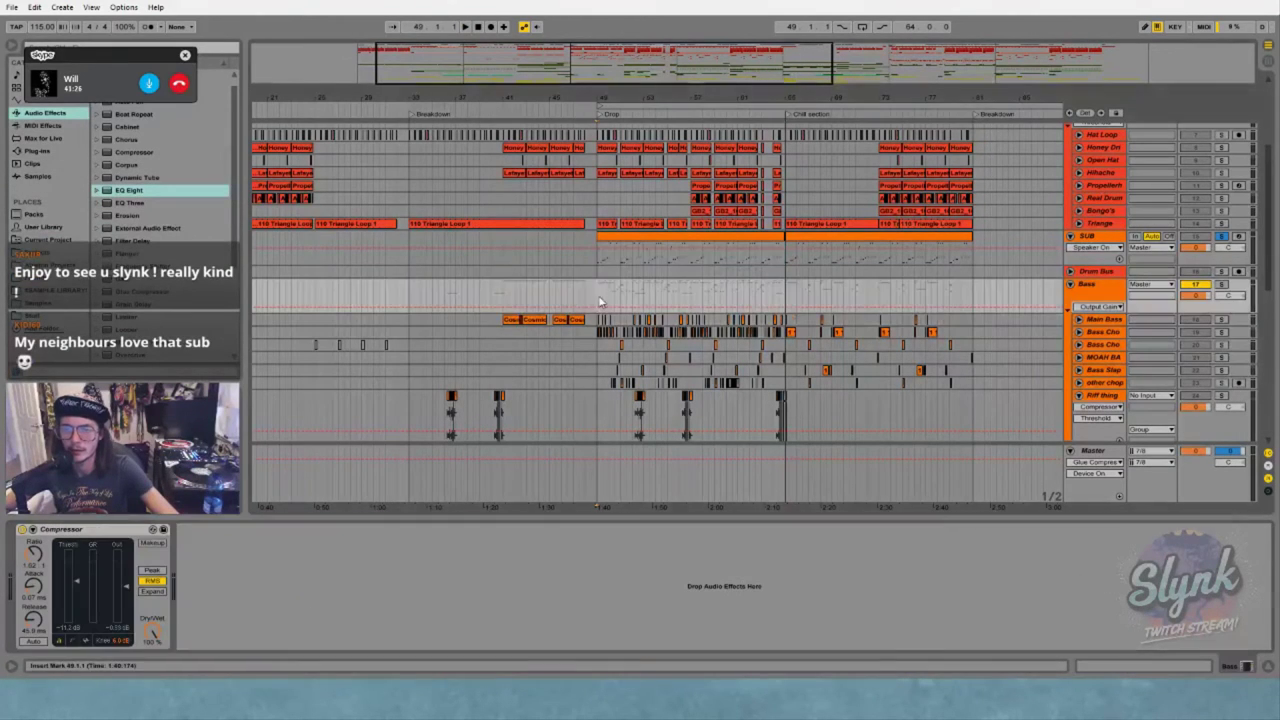
{"action": "left_click", "coordinate": [1093, 322]}
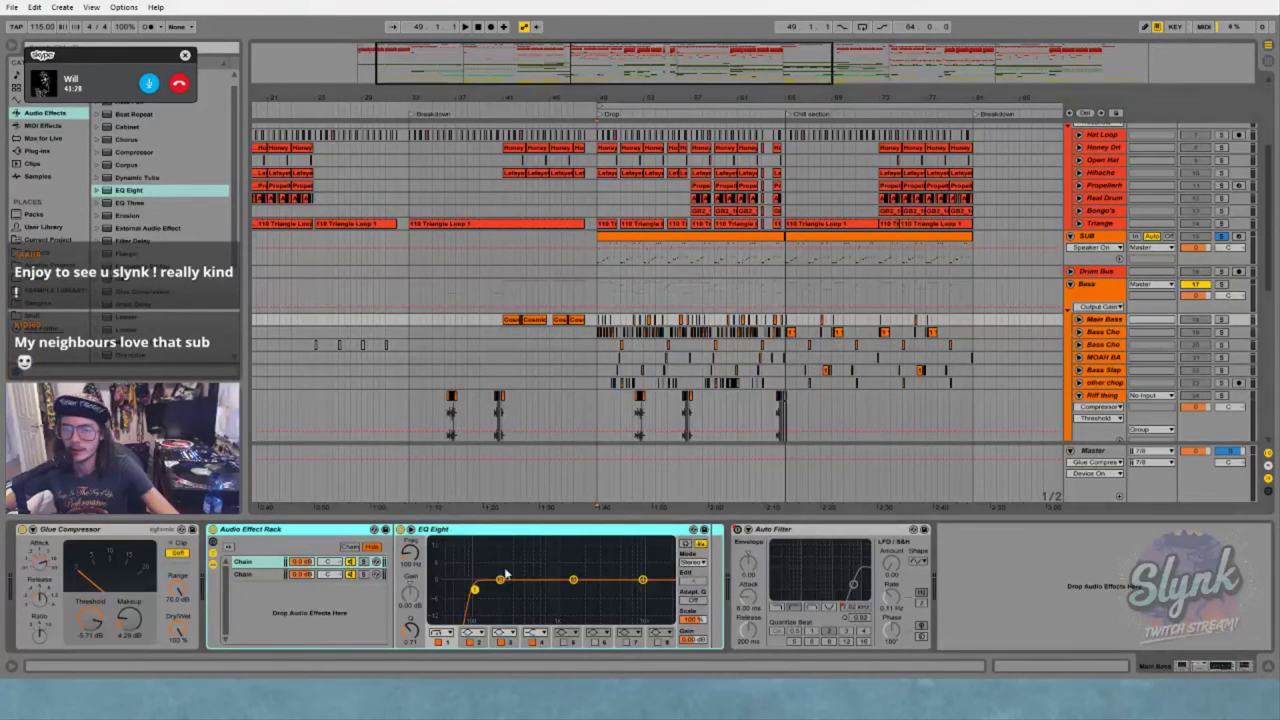
{"action": "left_click", "coordinate": [438, 641]}
{"action": "left_click", "coordinate": [440, 622]}
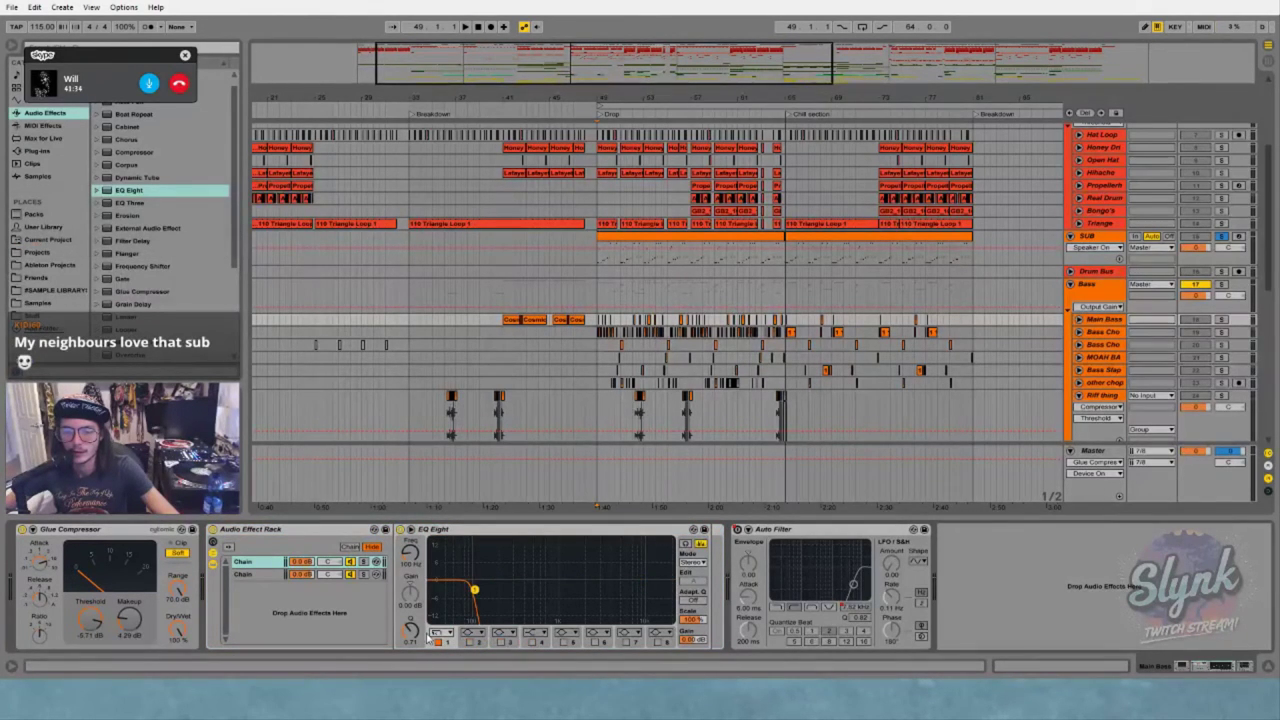
{"action": "left_click", "coordinate": [245, 575]}
{"action": "left_click", "coordinate": [259, 563]}
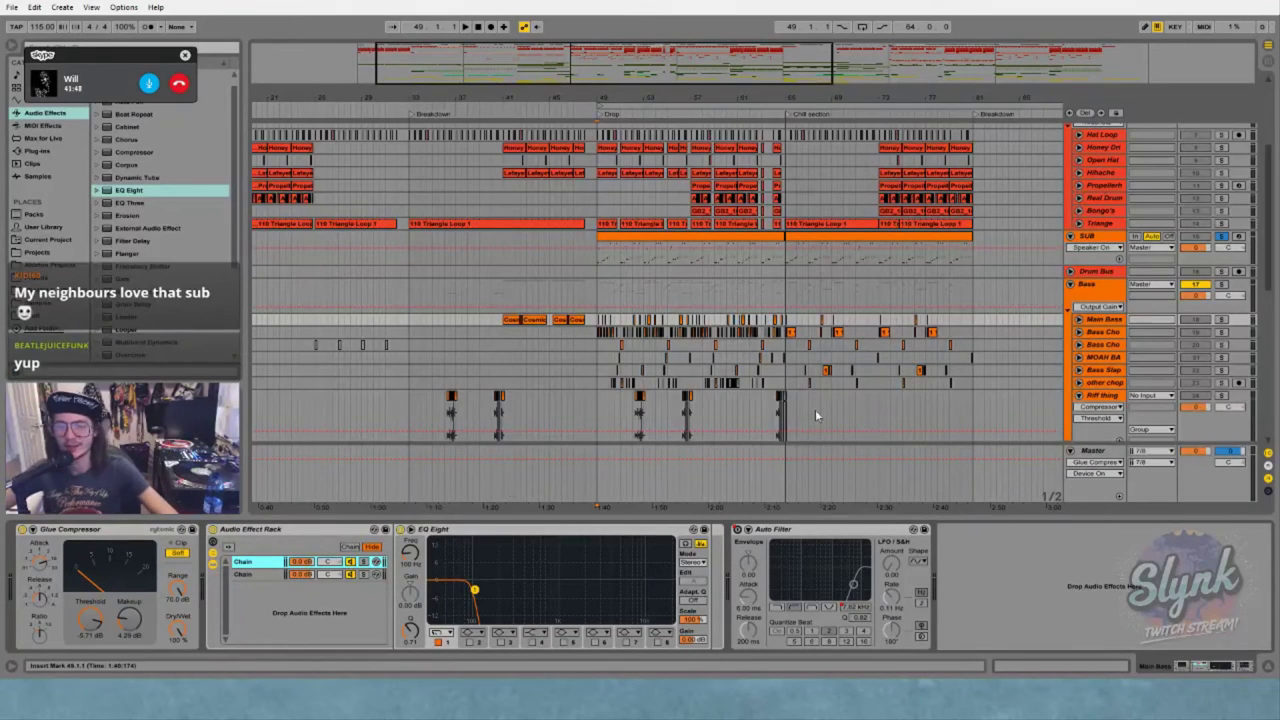
Copy Main Bass's Audio Effect Rack to the Bass Chops track, folding the verb/dry rack and placing the copy after it
{"action": "left_click", "coordinate": [290, 533]}
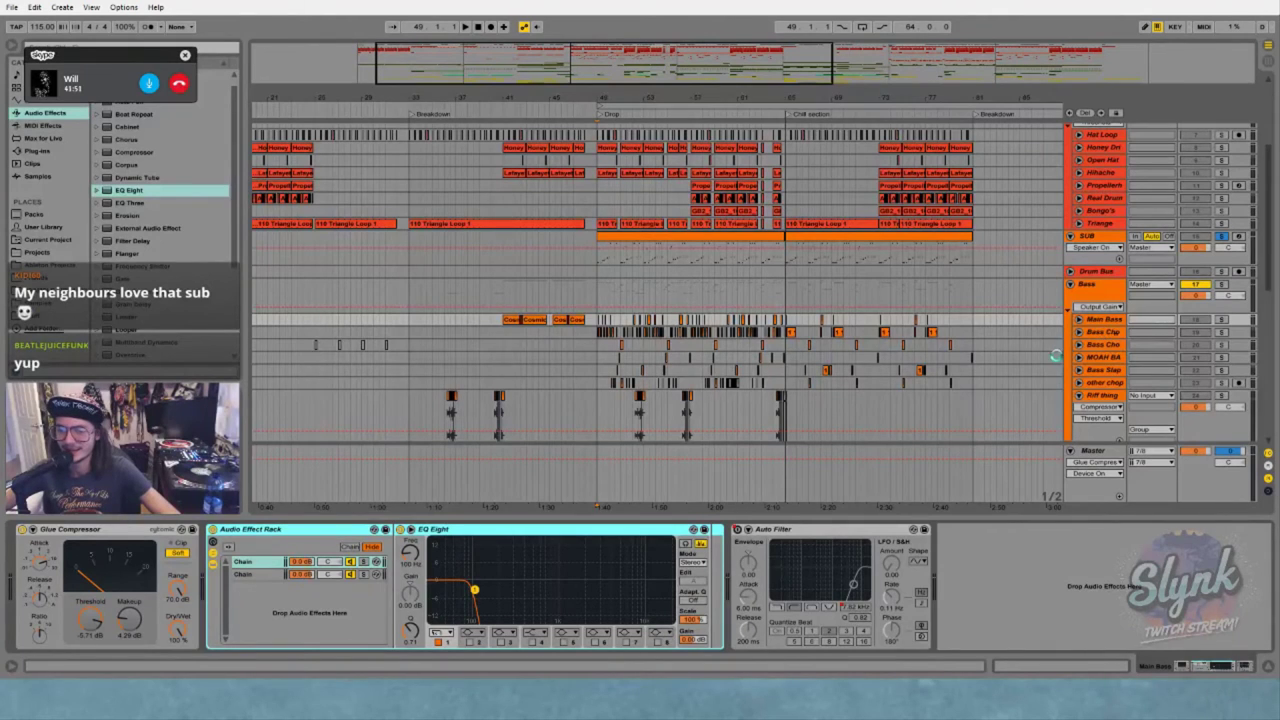
{"action": "left_click", "coordinate": [1098, 332]}
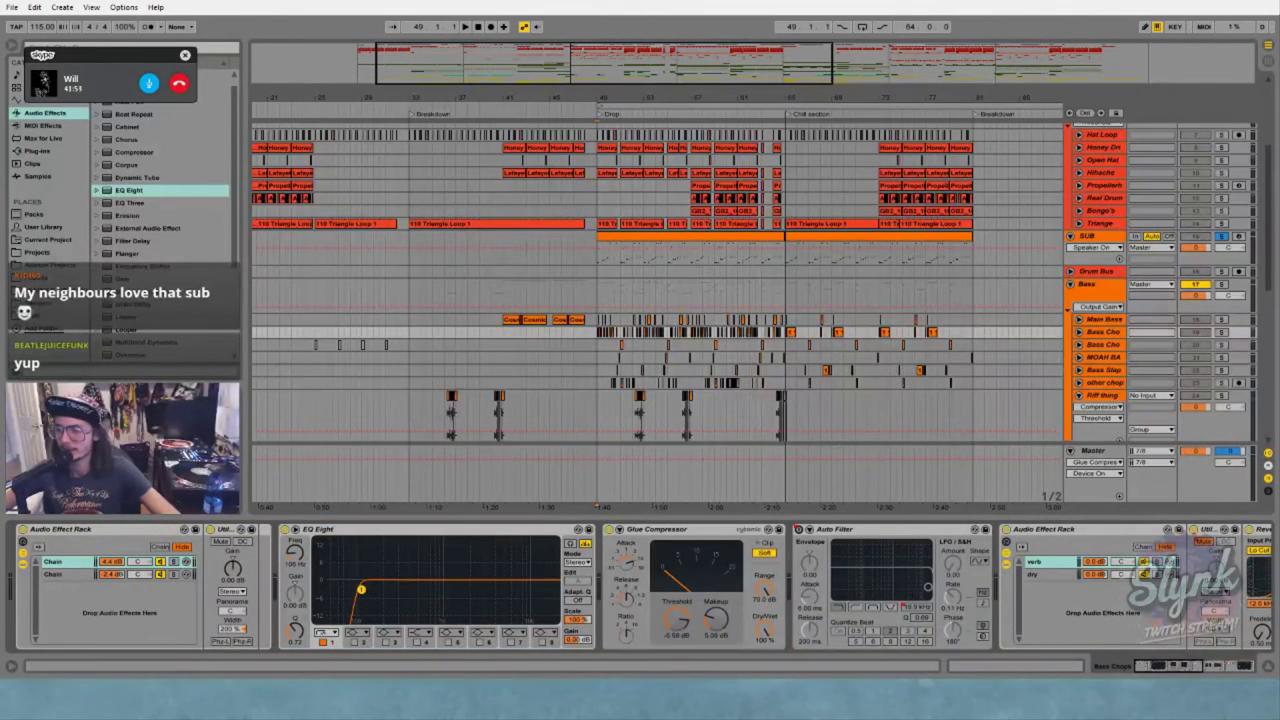
{"action": "left_click", "coordinate": [434, 533]}
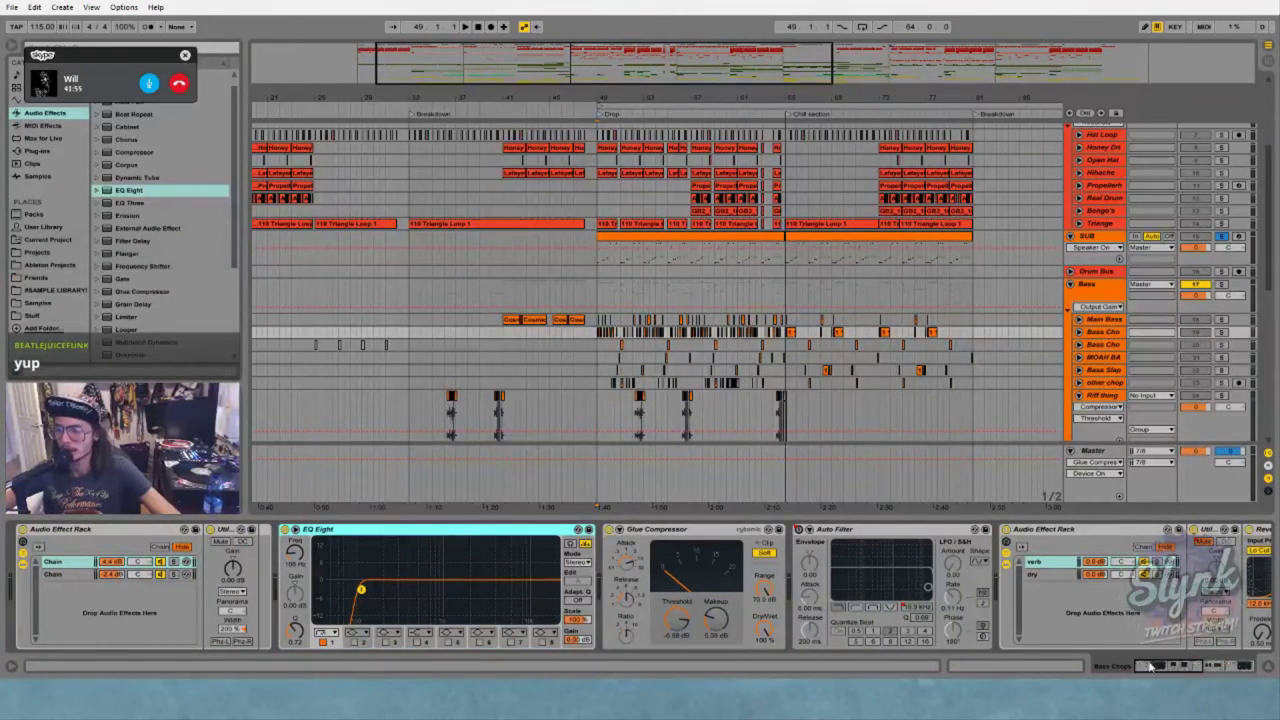
{"action": "mouse_move", "coordinate": [1150, 668]}
{"action": "left_mouse_down"}
{"action": "mouse_move", "coordinate": [1206, 666]}
{"action": "mouse_move", "coordinate": [1140, 654]}
{"action": "left_mouse_up"}
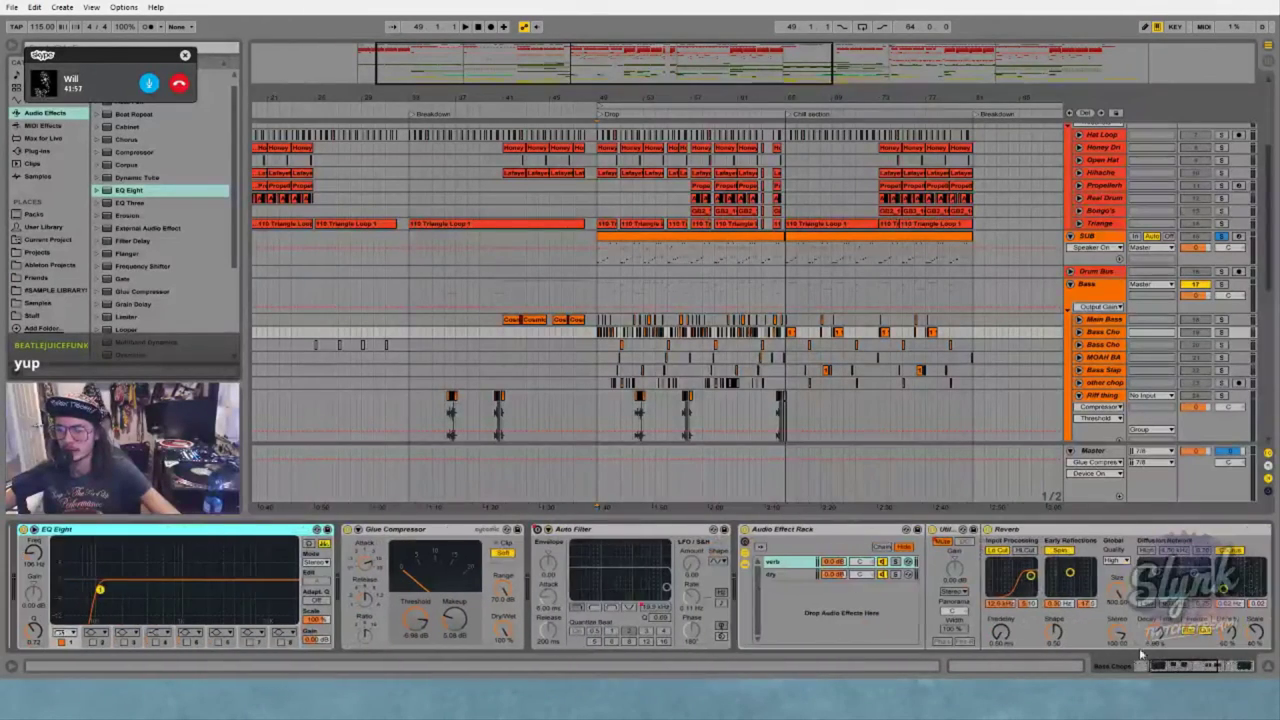
{"action": "left_click", "coordinate": [745, 564]}
{"action": "left_click", "coordinate": [745, 553]}
{"action": "left_click", "coordinate": [619, 534]}
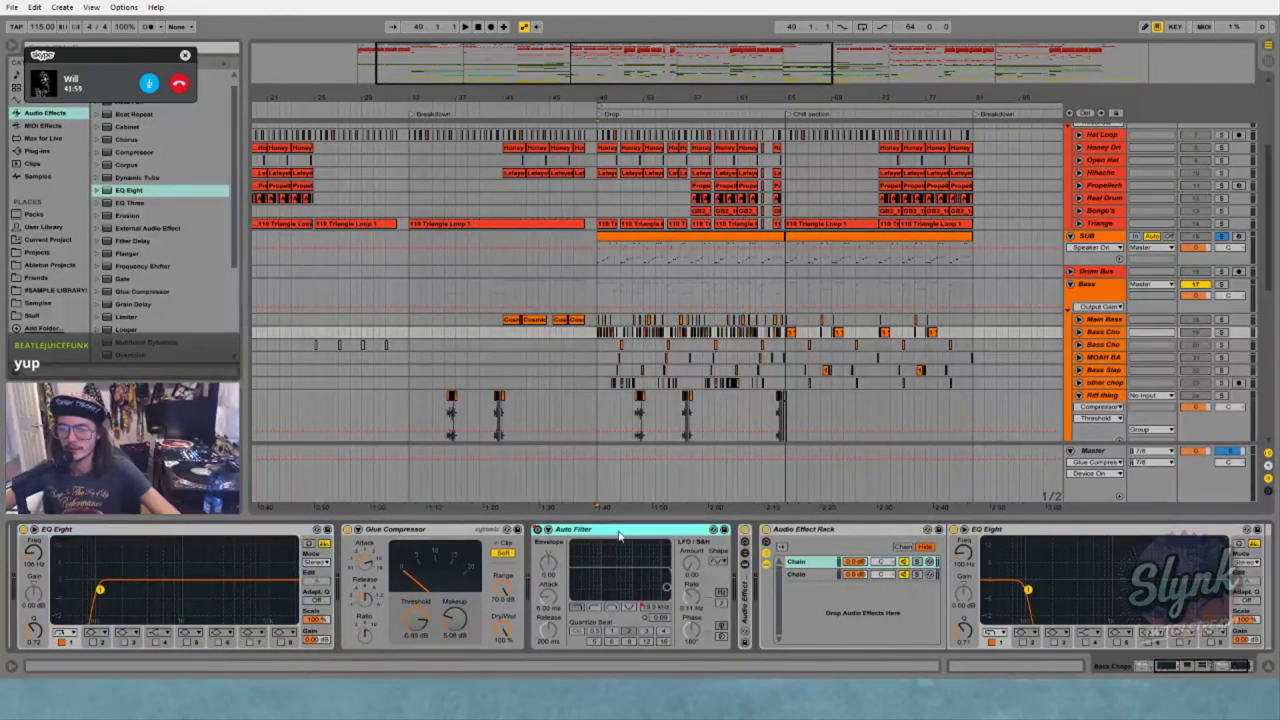
Fold the Auto Filter on Bass Chops and delete the old low-cut EQ Eight in front of the Glue Compressor
{"action": "double_click", "coordinate": [619, 537]}
{"action": "left_click_drag", "start_coordinate": [1190, 672], "coordinate": [1156, 670]}
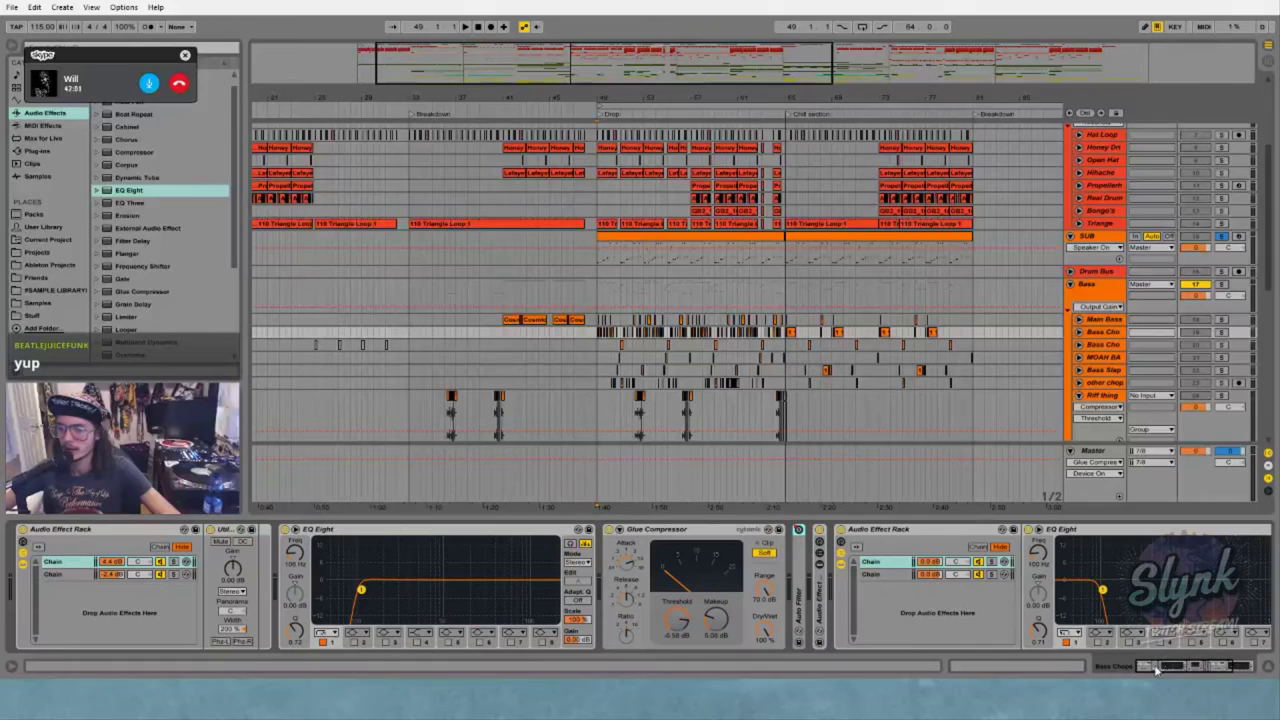
{"action": "left_click", "coordinate": [446, 532]}
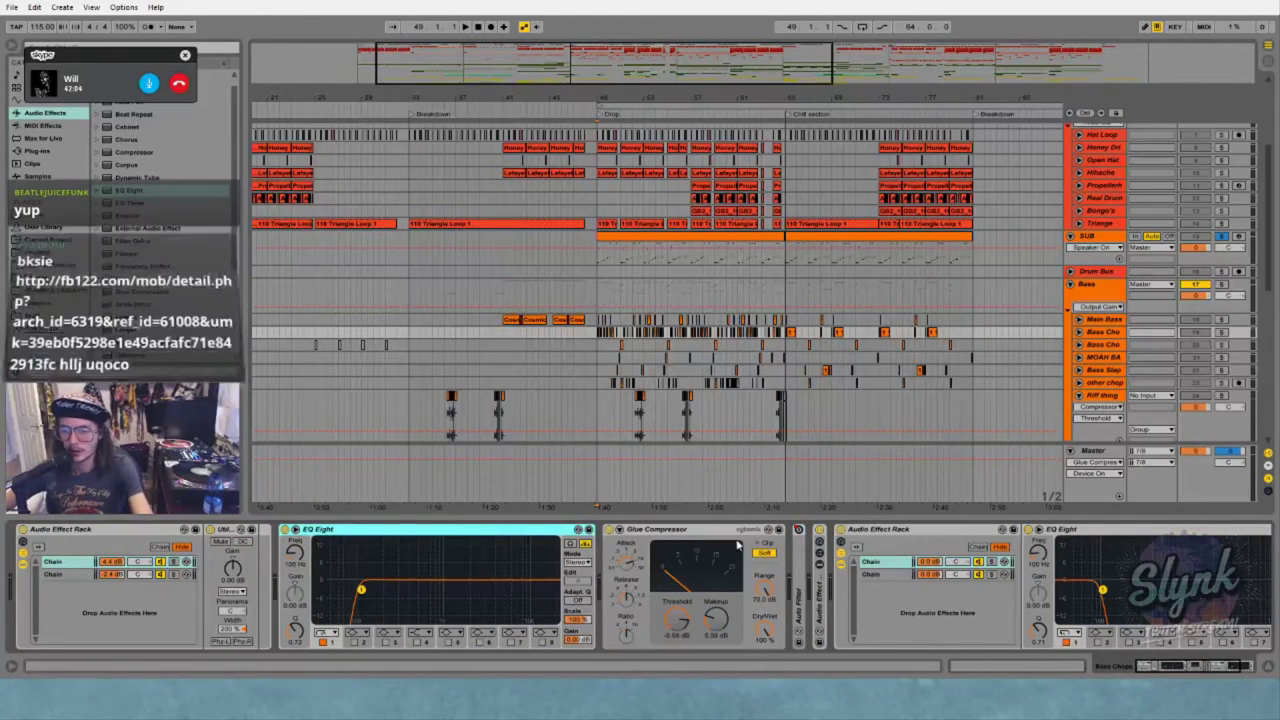
{"action": "key", "text": "Delete"}
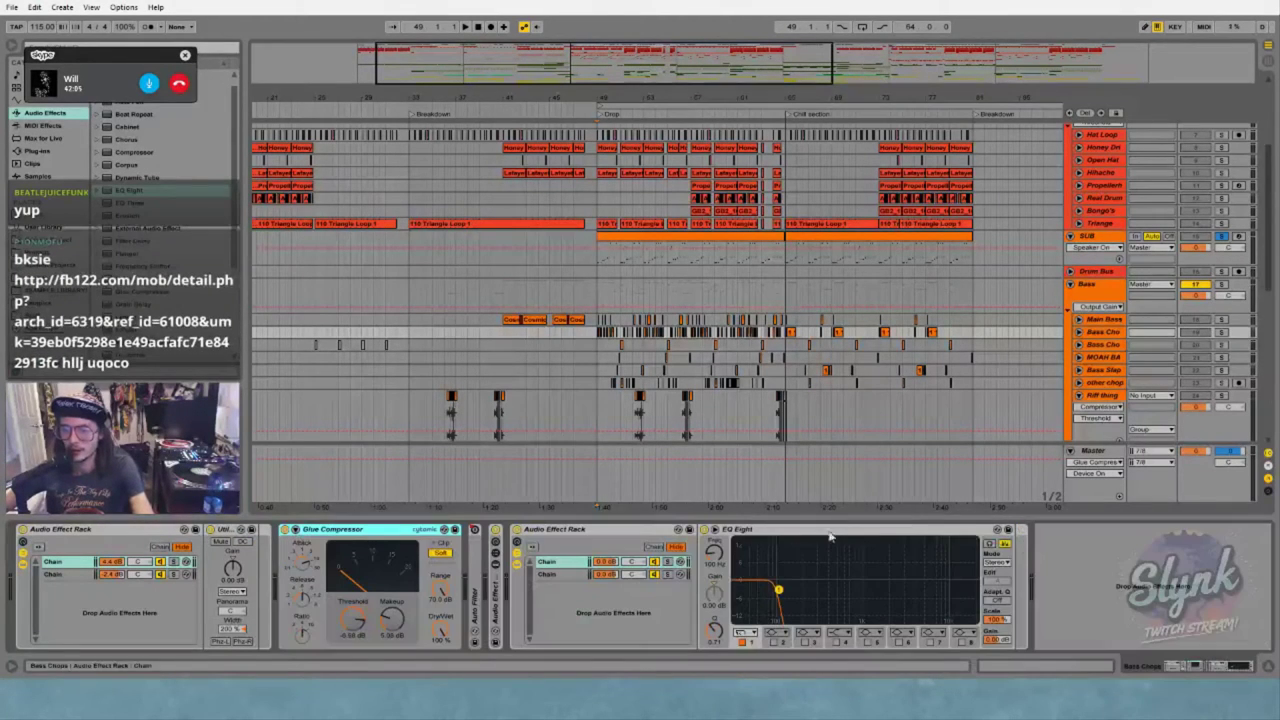
Hide the devices of Bass Chops' crossover rack, try it before the Glue Compressor, and move it to the chain's end after the verb/dry rack
{"action": "left_click", "coordinate": [517, 566]}
{"action": "left_click", "coordinate": [569, 531]}
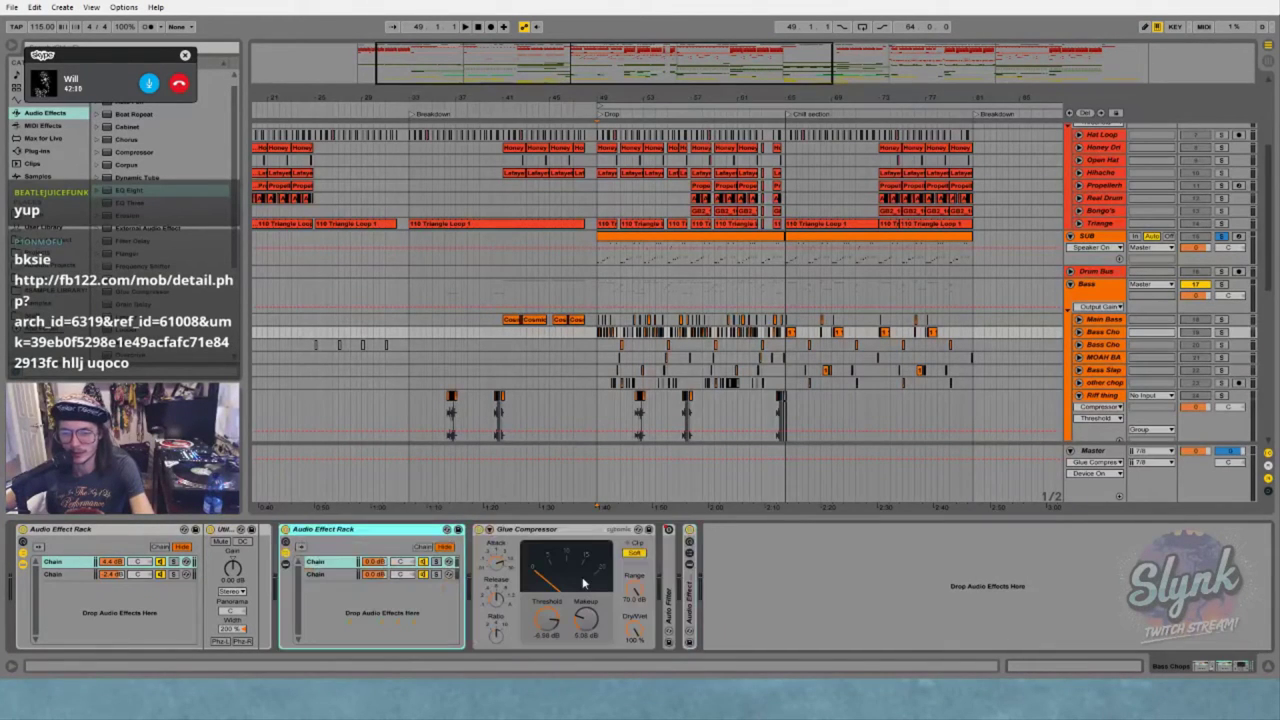
{"action": "double_click", "coordinate": [686, 596]}
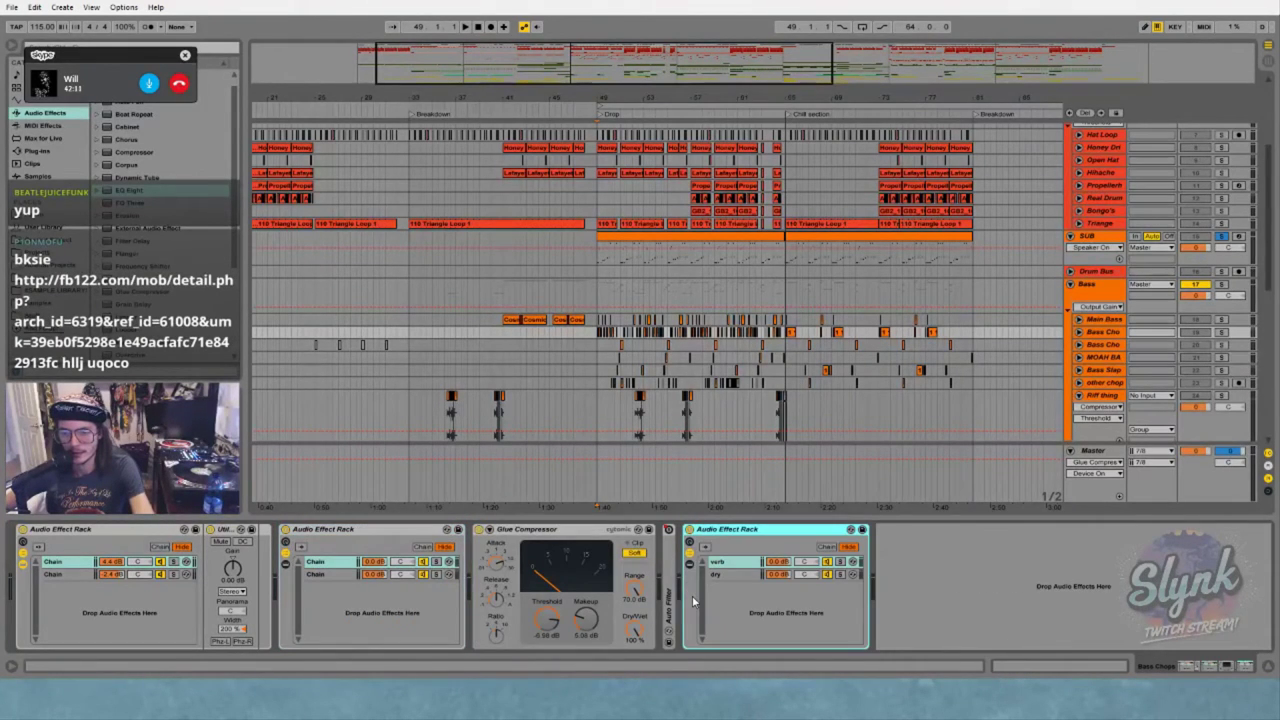
{"action": "double_click", "coordinate": [720, 532]}
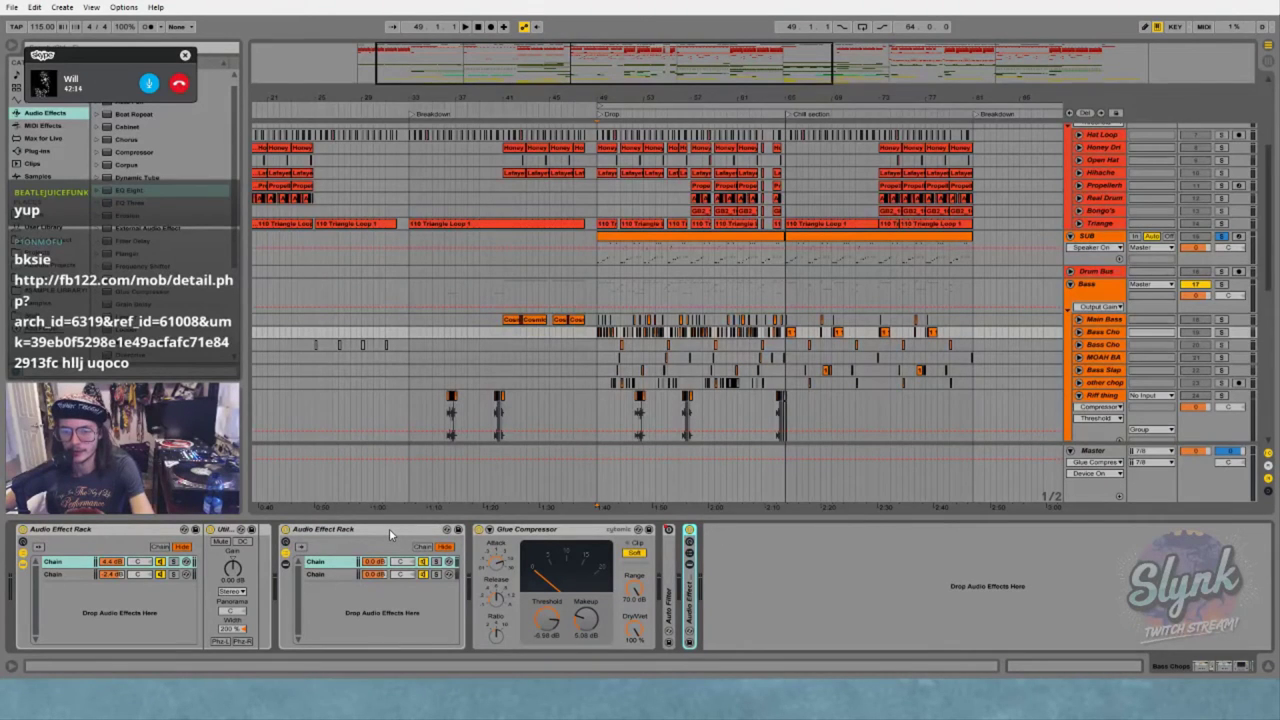
{"action": "left_click_drag", "start_coordinate": [389, 528], "coordinate": [704, 558]}
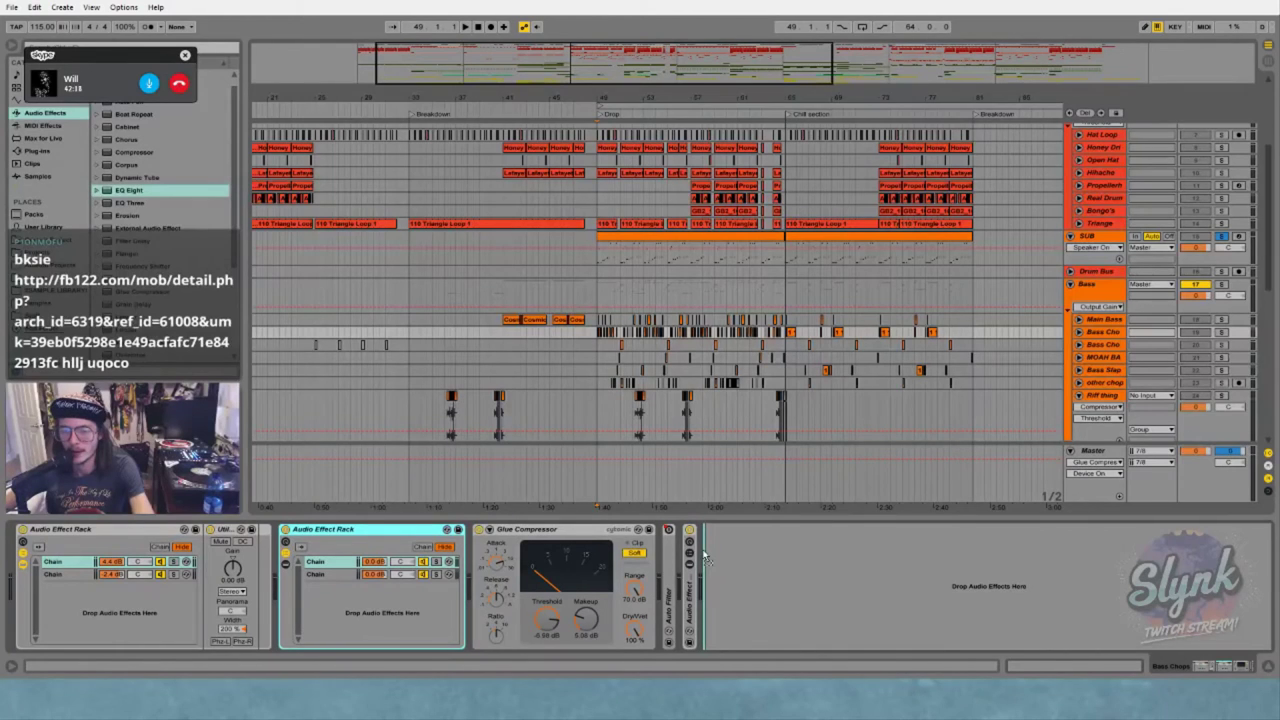
{"action": "left_click_drag", "start_coordinate": [704, 558], "coordinate": [705, 558]}
Hide the devices inside Main Bass's crossover Audio Effect Rack and move the rack after the Auto Filter
{"action": "left_click", "coordinate": [1105, 320]}
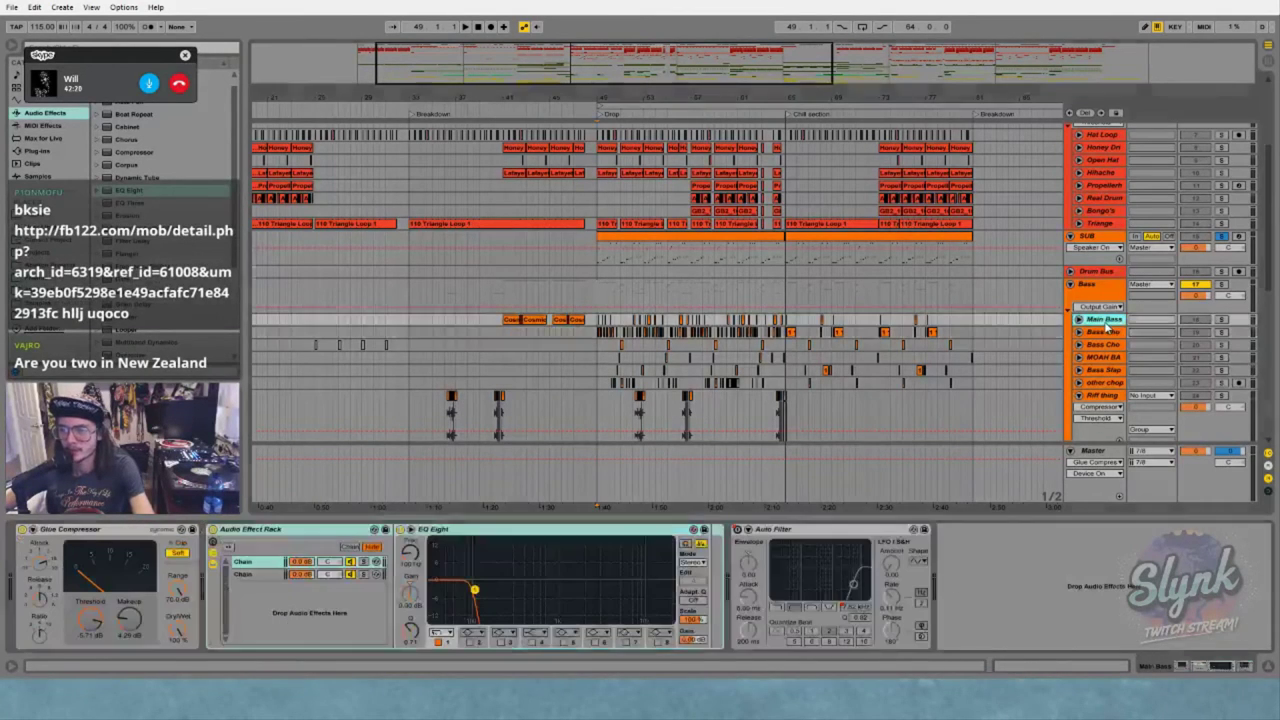
{"action": "key", "text": "Delete"}
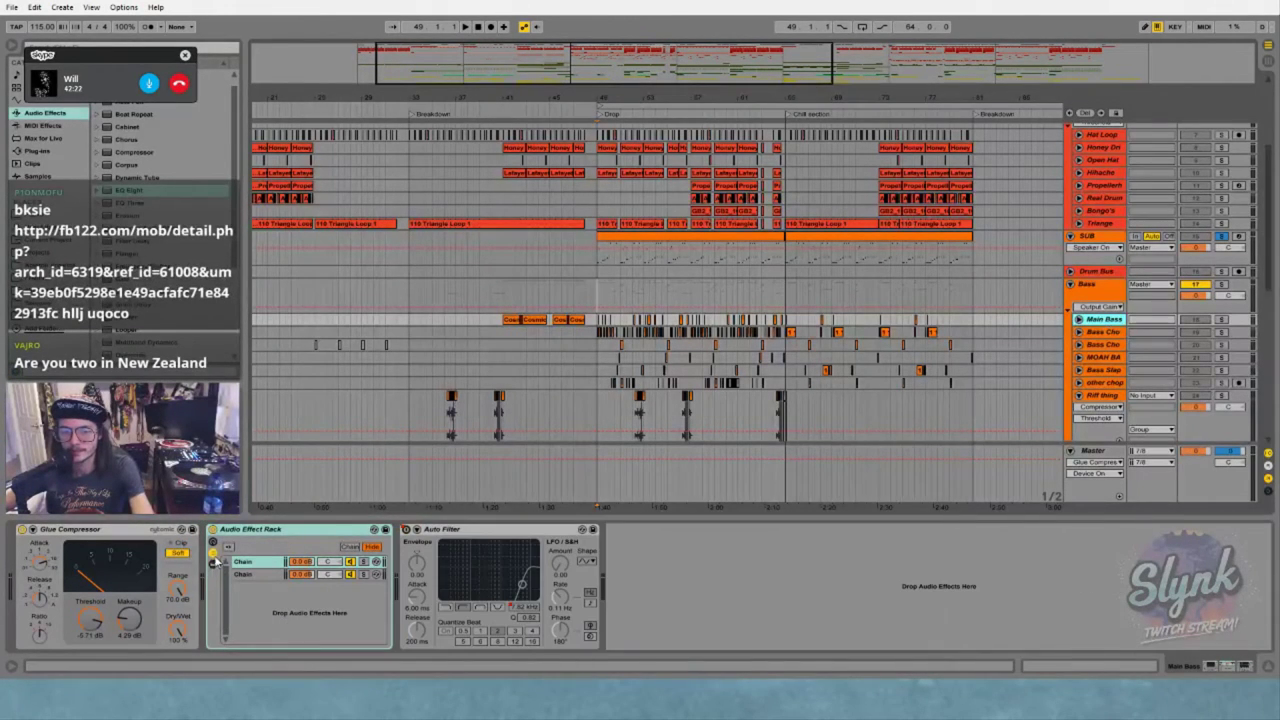
{"action": "left_click", "coordinate": [263, 540]}
{"action": "left_click_drag", "start_coordinate": [697, 550], "coordinate": [695, 549]}
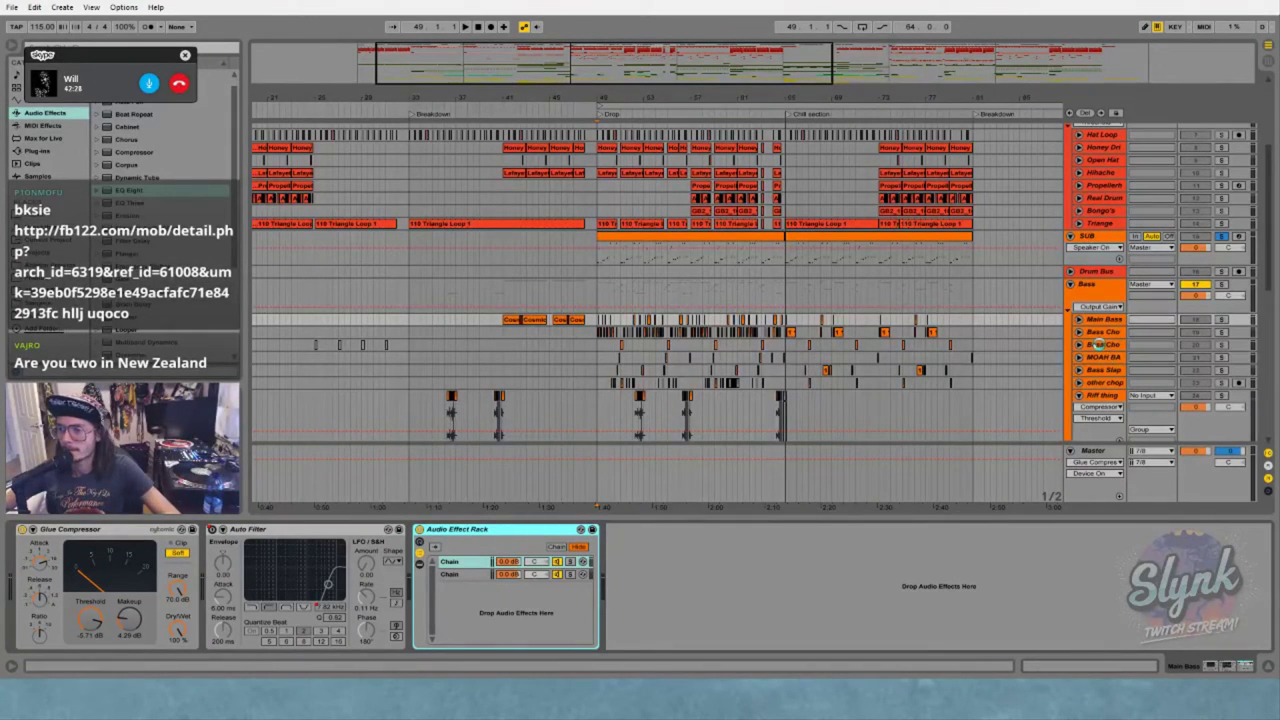
Copy Main Bass's crossover rack to the second Bass Chops track and fold that track's Simple Echo Rack and Reverb
{"action": "left_click", "coordinate": [1100, 344]}
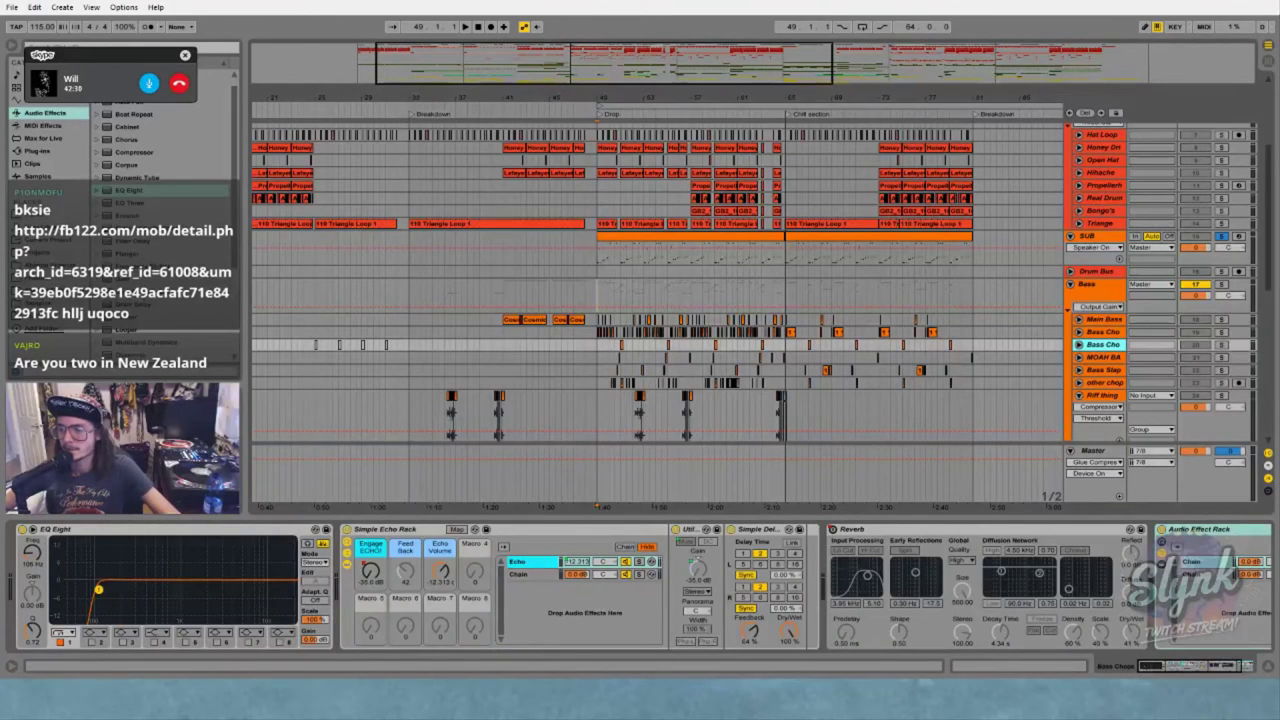
{"action": "mouse_move", "coordinate": [1172, 668]}
{"action": "left_mouse_down"}
{"action": "mouse_move", "coordinate": [1208, 668]}
{"action": "mouse_move", "coordinate": [1161, 668]}
{"action": "left_mouse_up"}
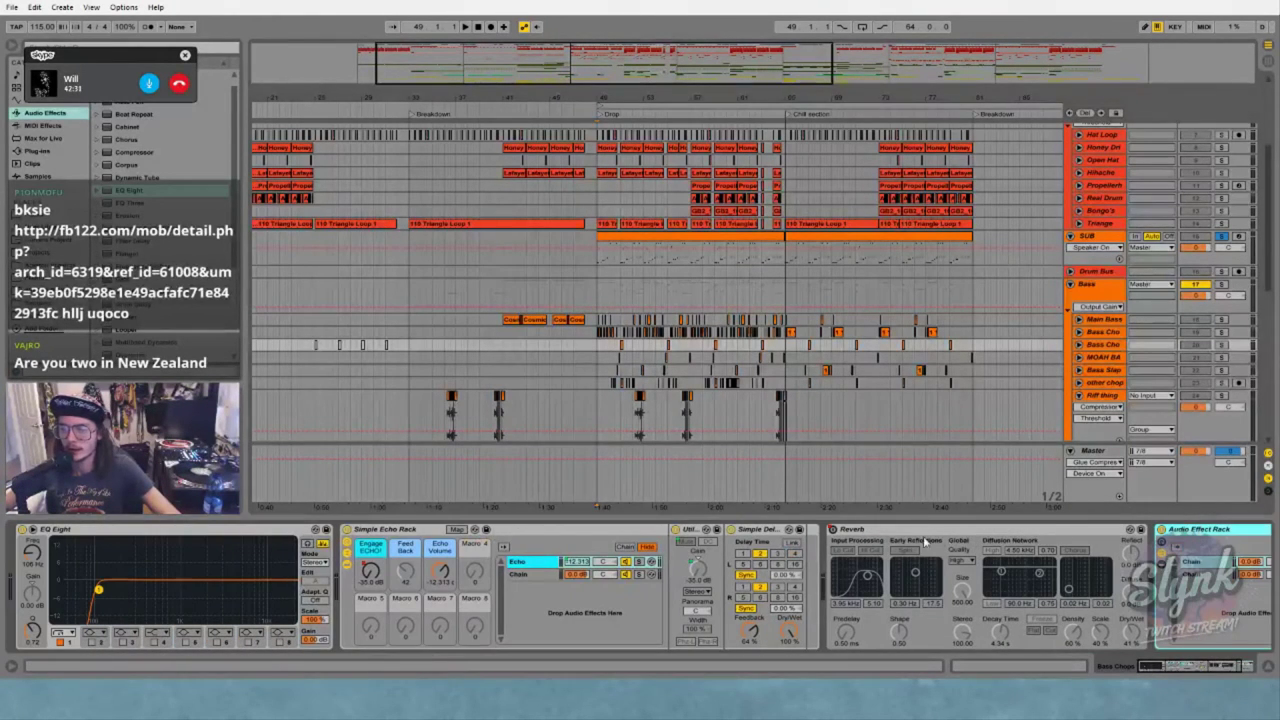
{"action": "double_click", "coordinate": [497, 530]}
{"action": "double_click", "coordinate": [405, 531]}
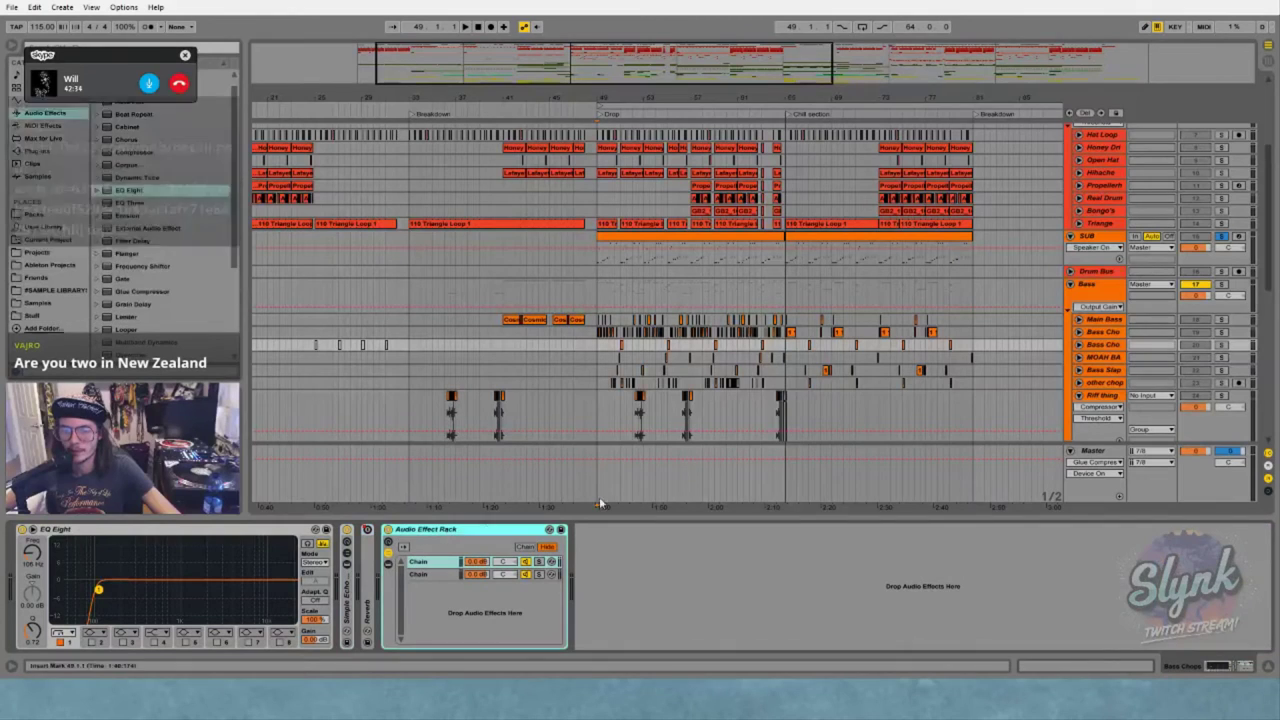
Delete the old low-cut EQ Eight from the second Bass Chops track
{"action": "left_click", "coordinate": [1099, 346]}
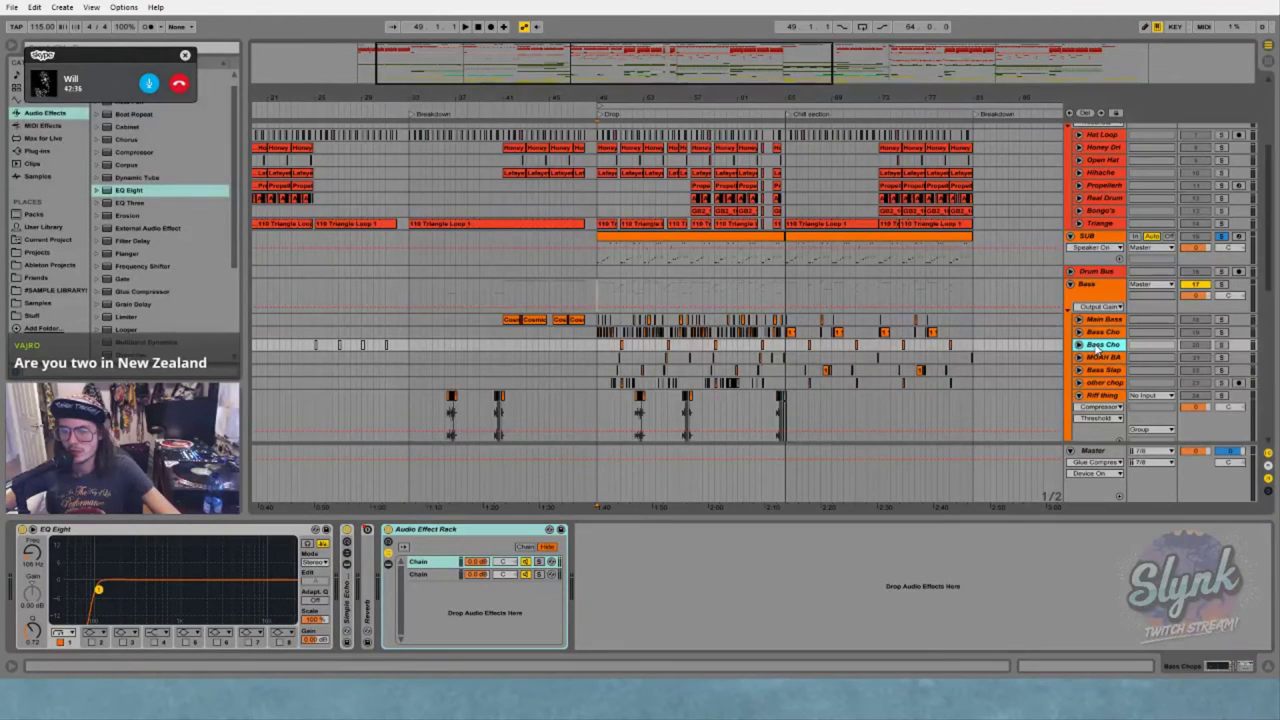
{"action": "left_click", "coordinate": [176, 534]}
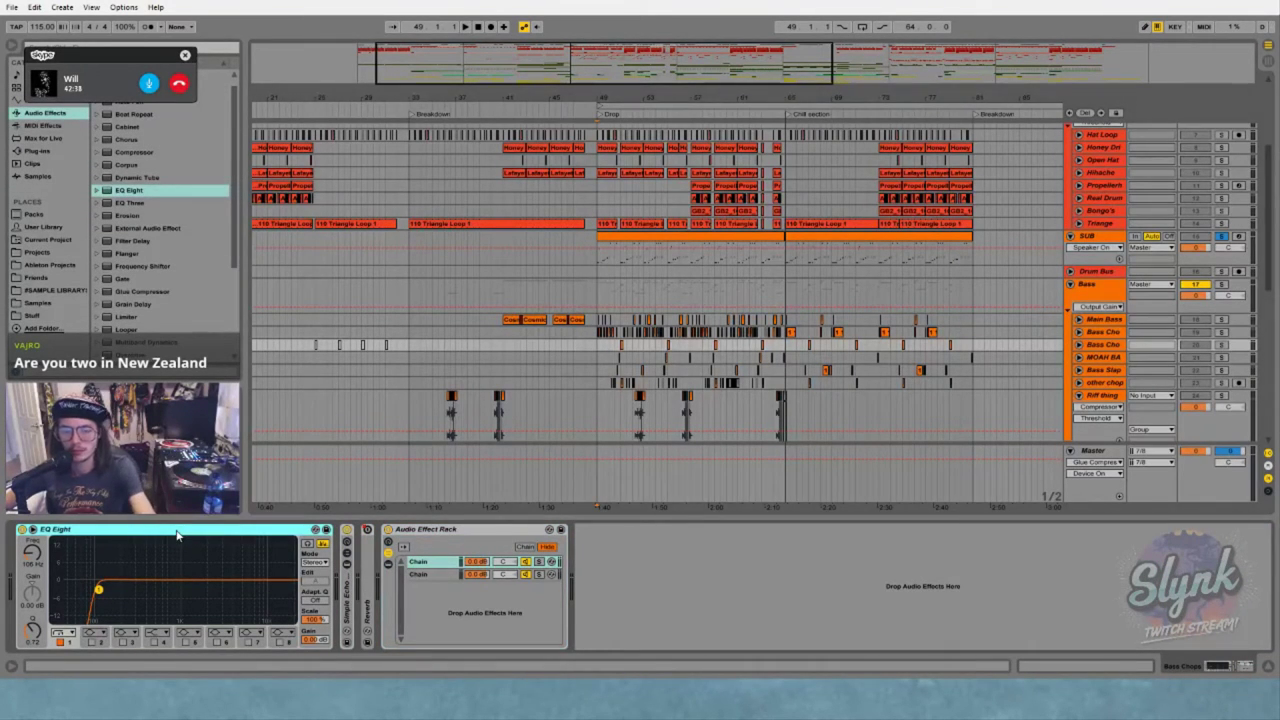
{"action": "key", "text": "Delete"}
Copy the crossover Audio Effect Rack from the second Bass Chops track to MOAH BASS, and from there to Bass Slaps
{"action": "left_click", "coordinate": [1099, 344]}
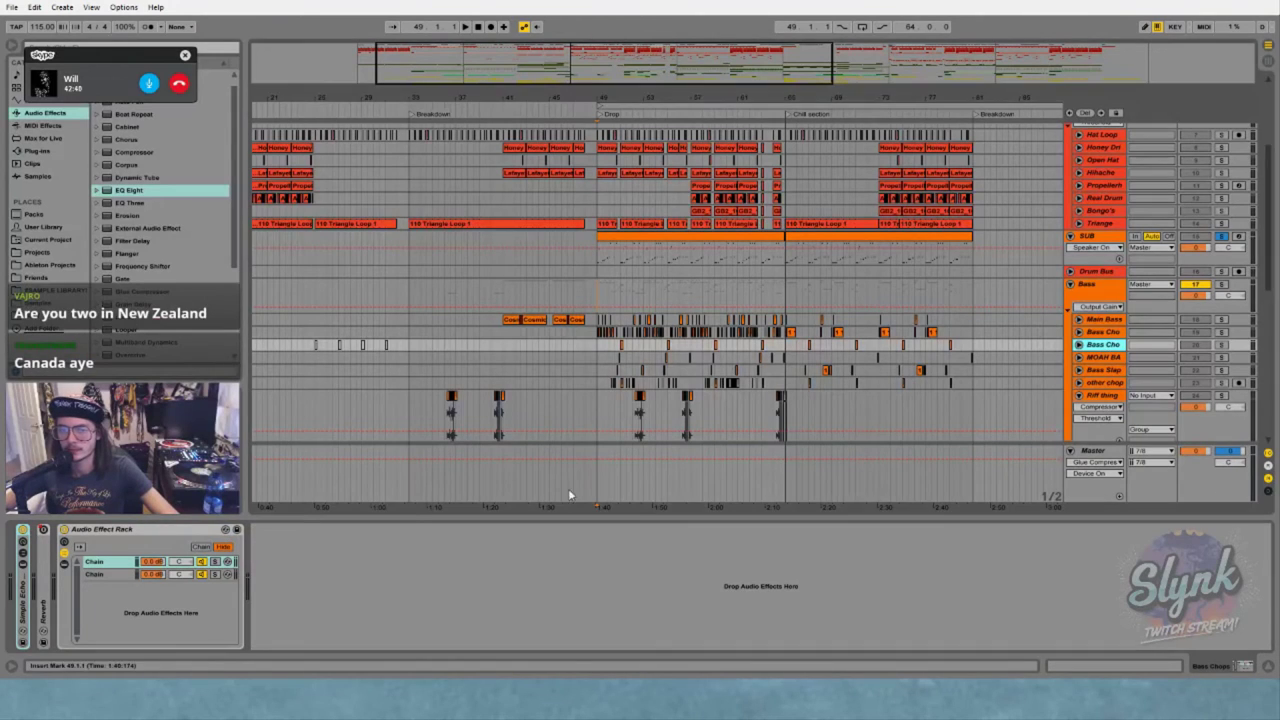
{"action": "left_click", "coordinate": [132, 531]}
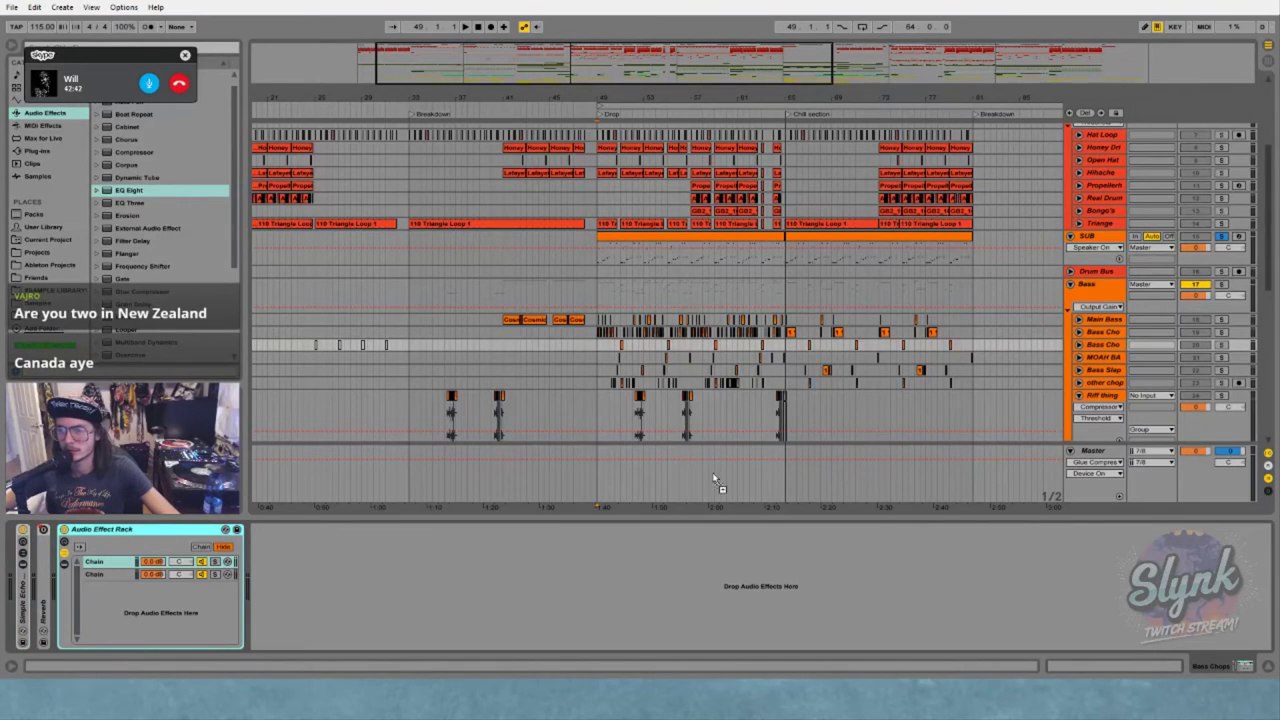
{"action": "left_click", "coordinate": [1103, 357]}
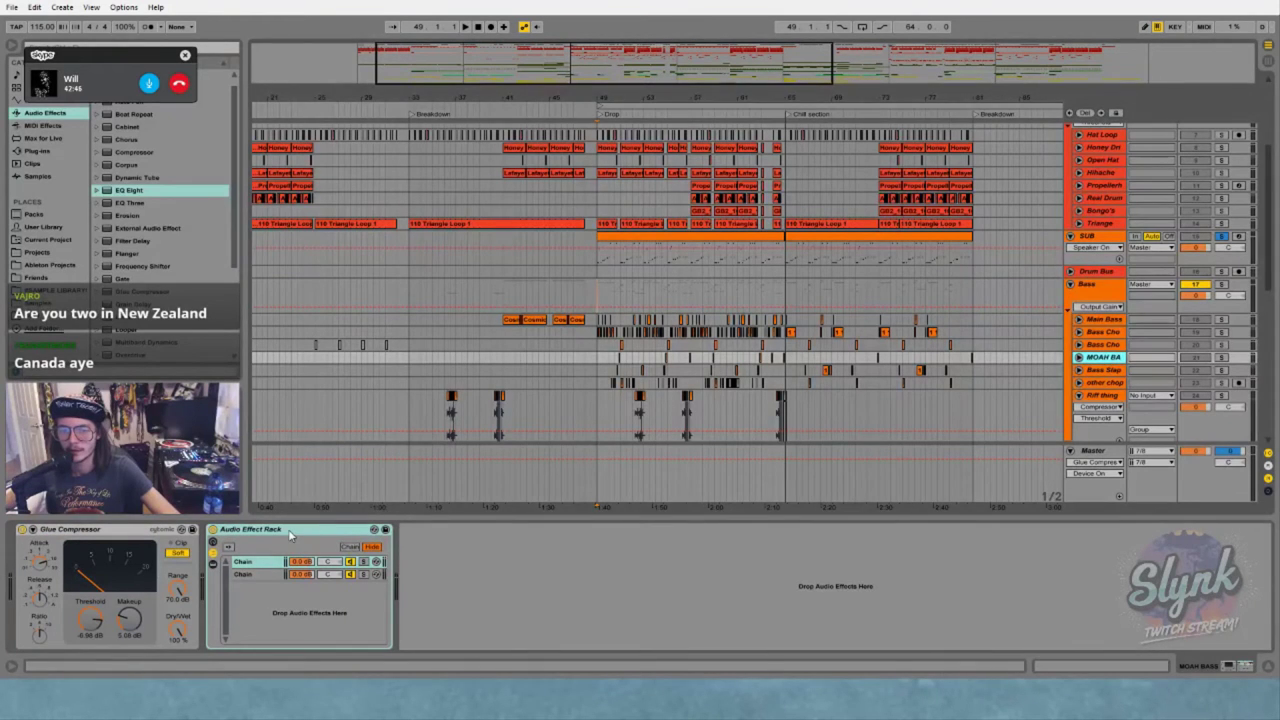
{"action": "left_click", "coordinate": [290, 533]}
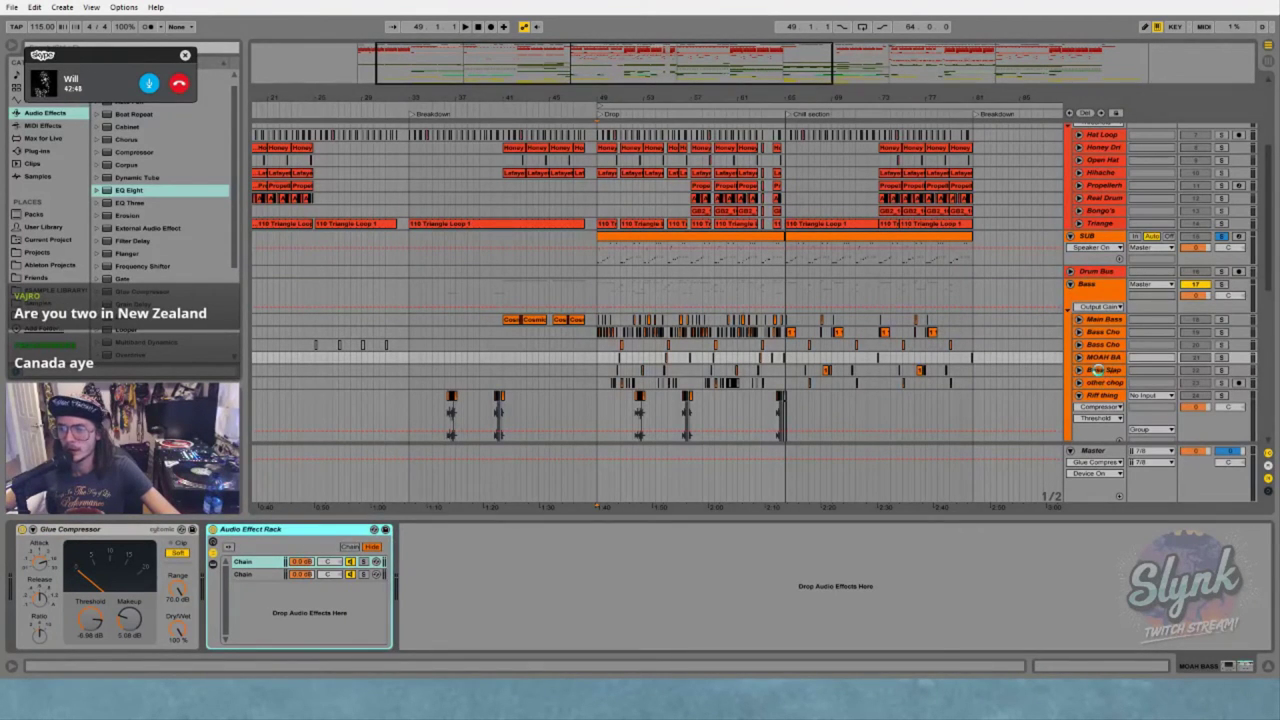
{"action": "left_click", "coordinate": [1100, 369]}
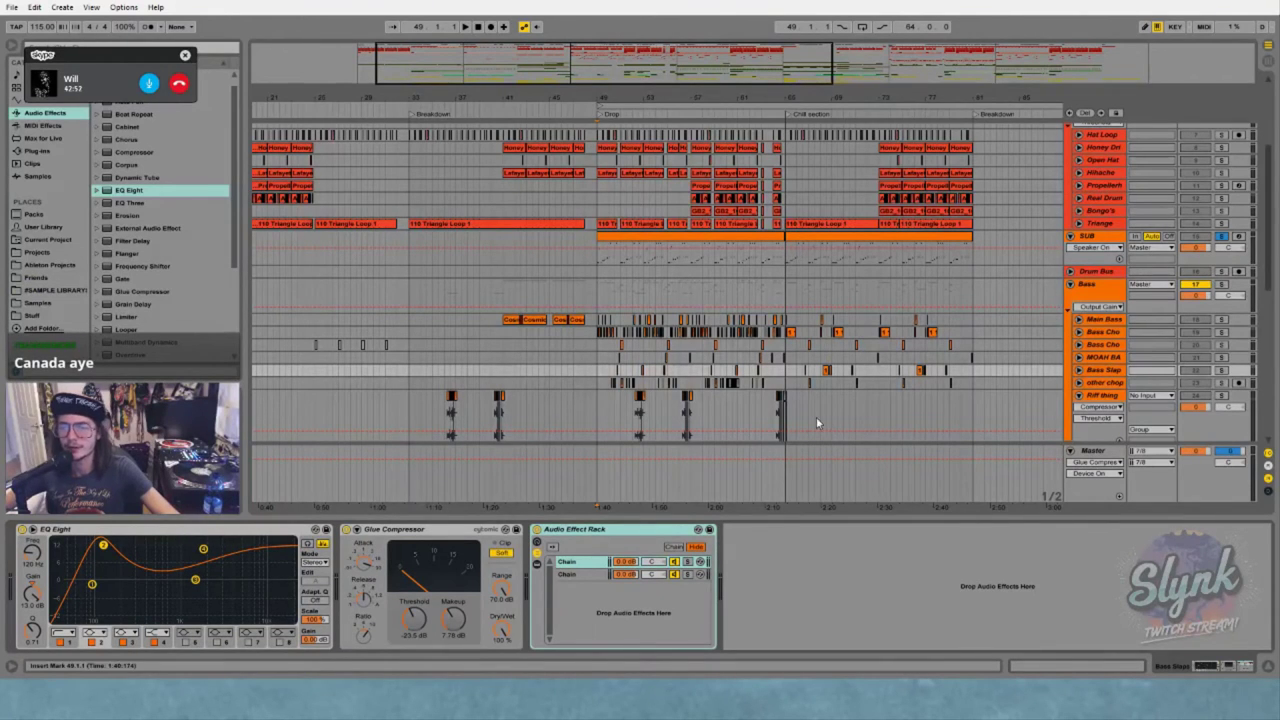
Copy Bass Slaps' crossover rack to the other chops track and delete the old low-cut EQ Eight there
{"action": "left_click", "coordinate": [588, 536]}
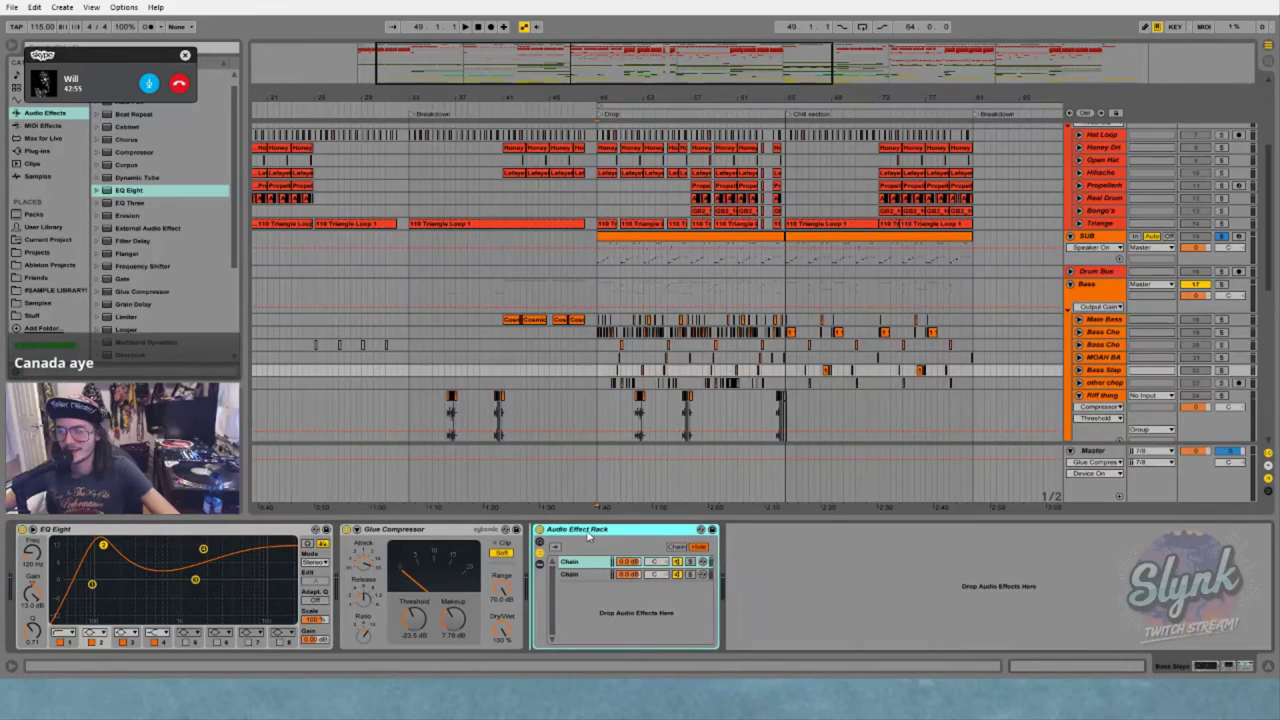
{"action": "left_click", "coordinate": [1095, 382]}
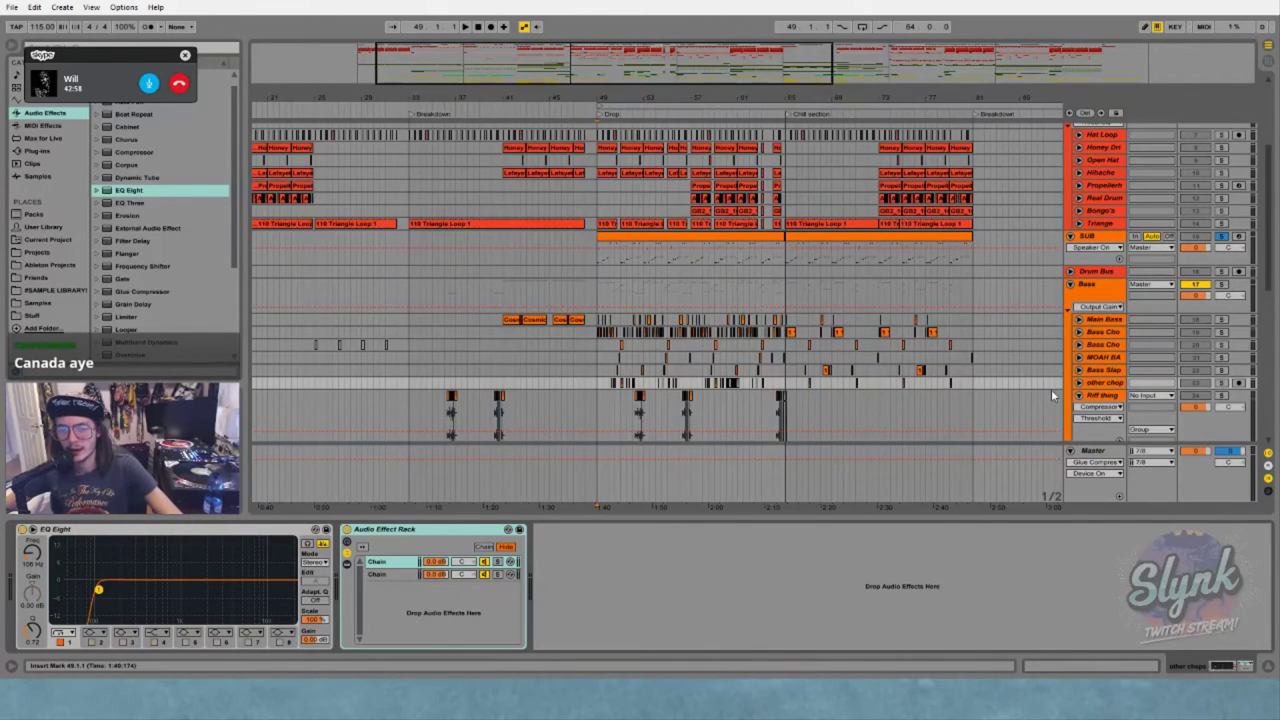
{"action": "left_click", "coordinate": [256, 533]}
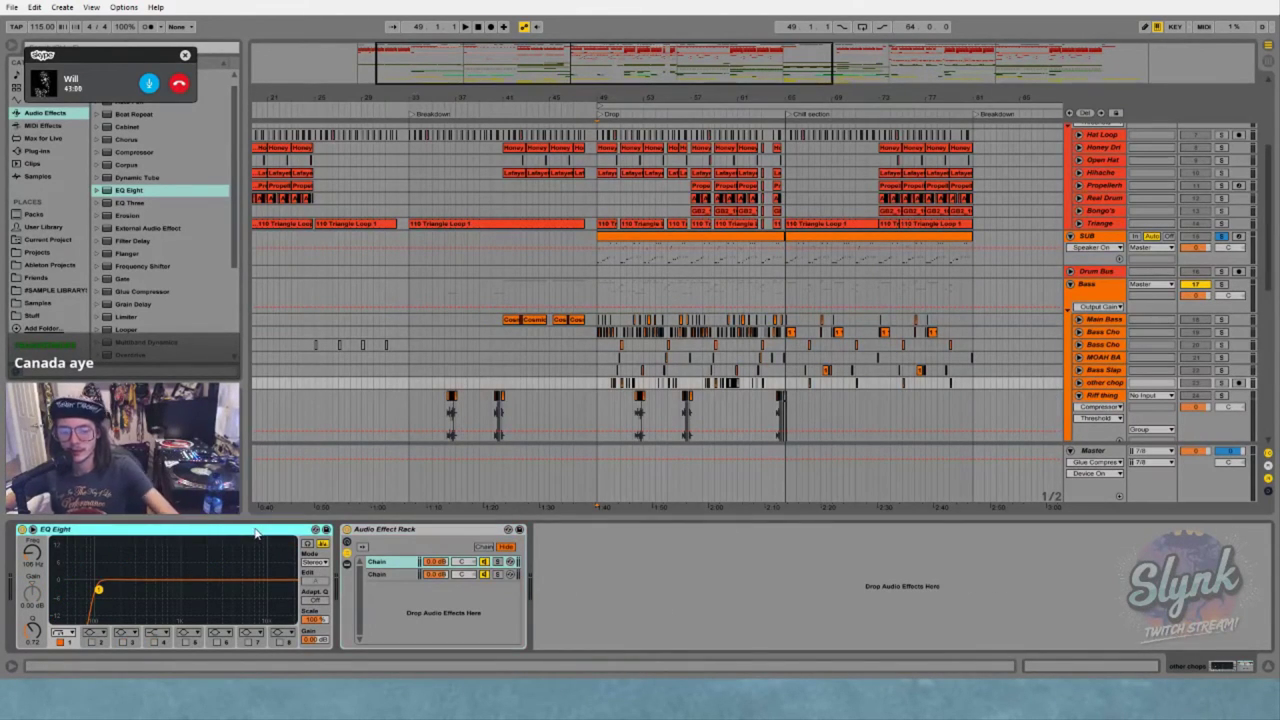
{"action": "key", "text": "Delete"}
Copy the crossover rack from other chops to the Riff thing track and fold that track's Simple Echo Rack and Compressor
{"action": "scroll", "coordinate": [957, 366], "scroll_direction": "down", "scroll_amount": 3}
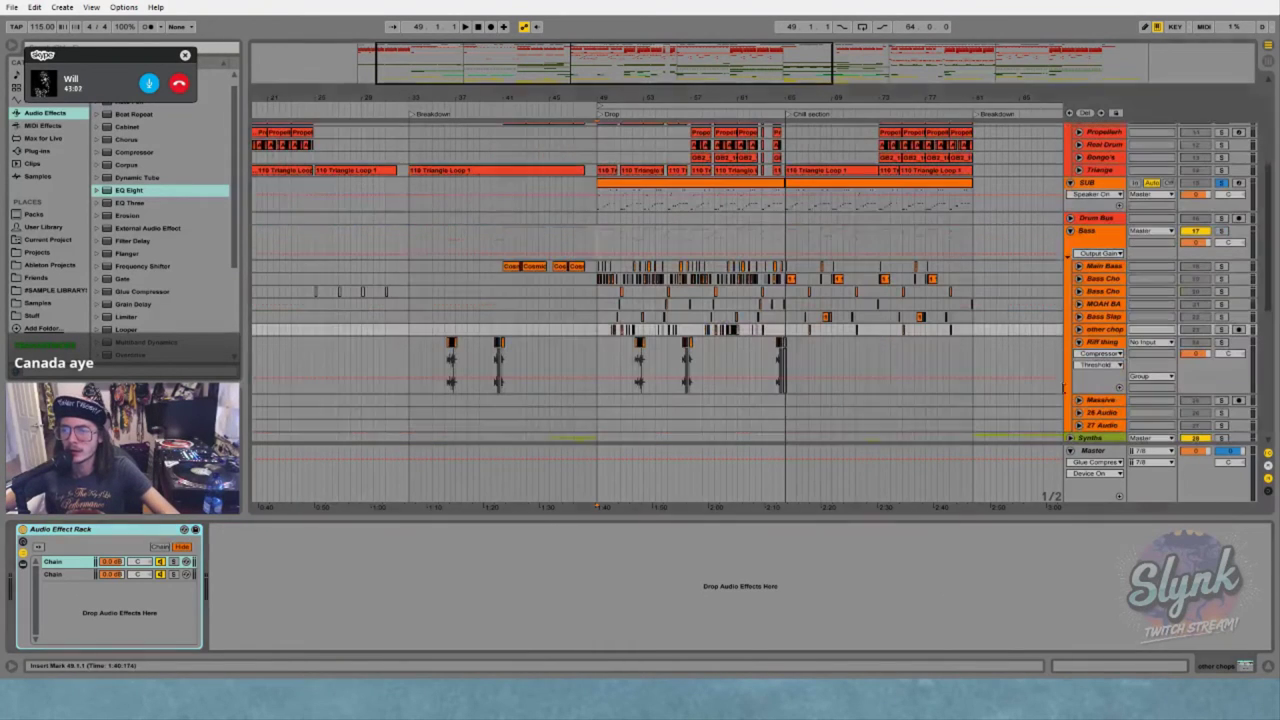
{"action": "left_click", "coordinate": [140, 533]}
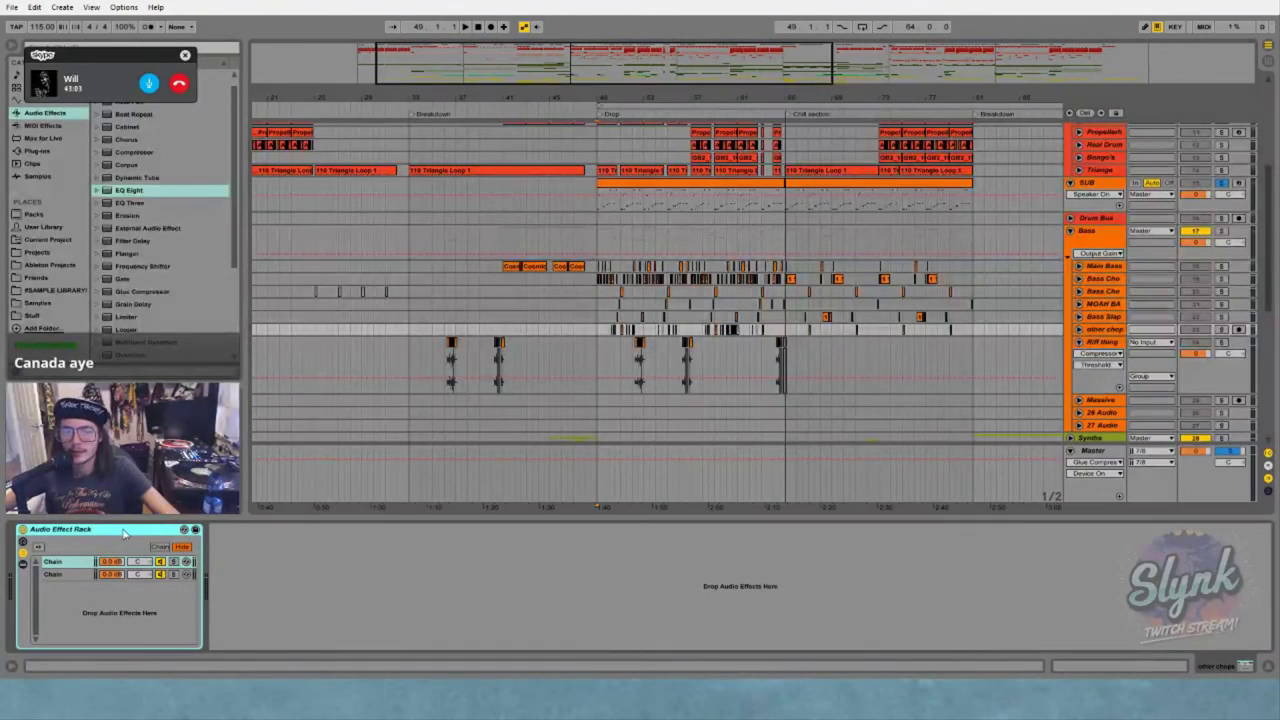
{"action": "left_click", "coordinate": [1106, 344]}
{"action": "scroll", "coordinate": [650, 588], "scroll_direction": "down", "scroll_amount": 5}
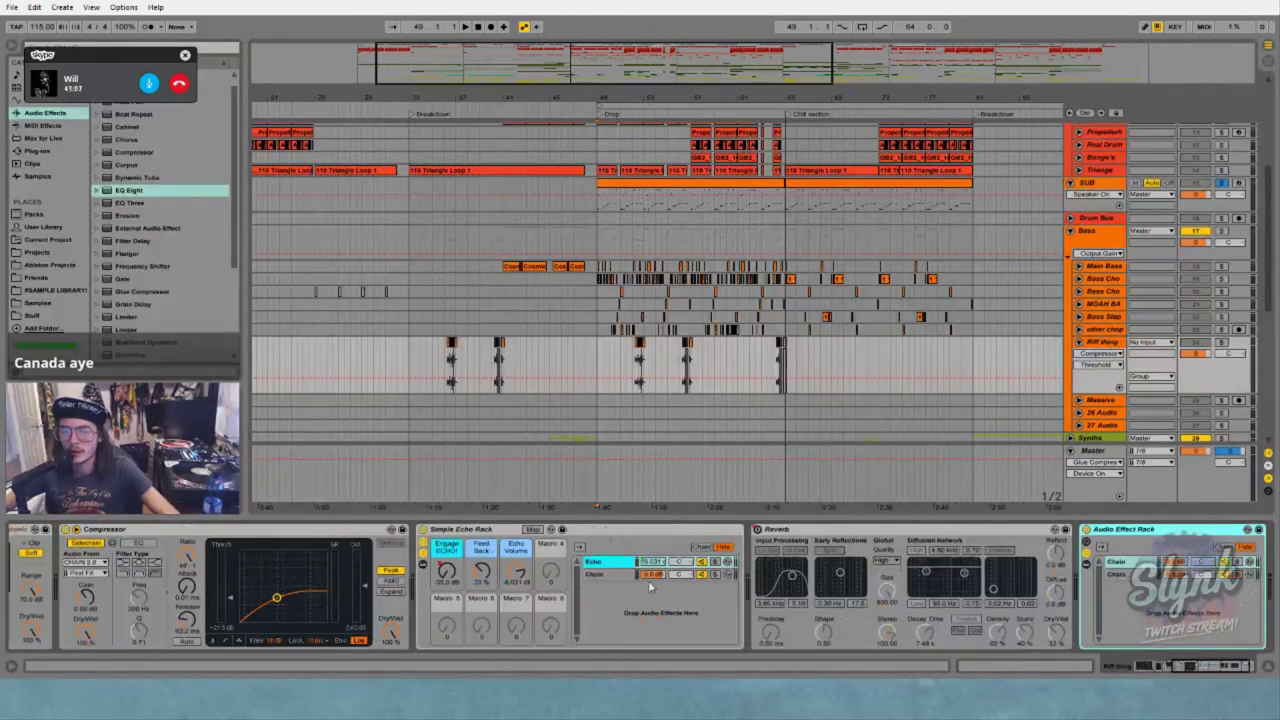
{"action": "scroll", "coordinate": [1175, 655], "scroll_direction": "up", "scroll_amount": 5}
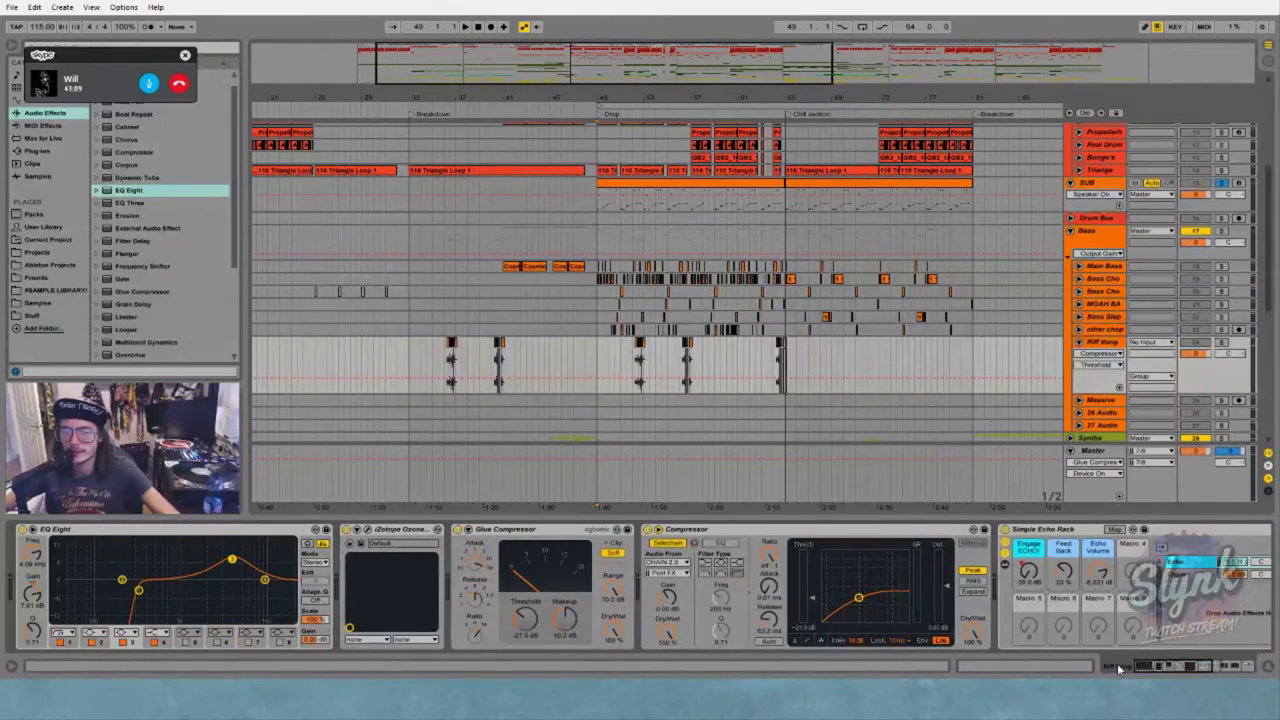
{"action": "left_click_drag", "start_coordinate": [1150, 666], "coordinate": [1175, 668]}
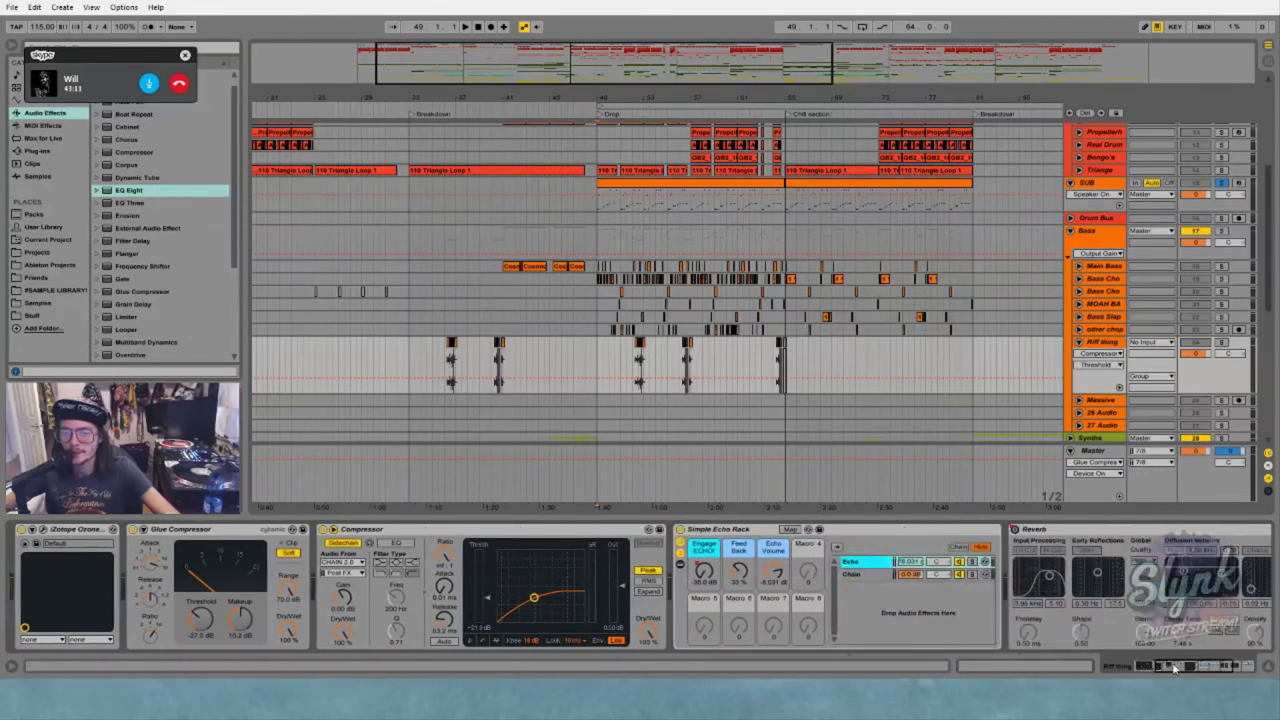
{"action": "double_click", "coordinate": [730, 530]}
{"action": "double_click", "coordinate": [397, 529]}
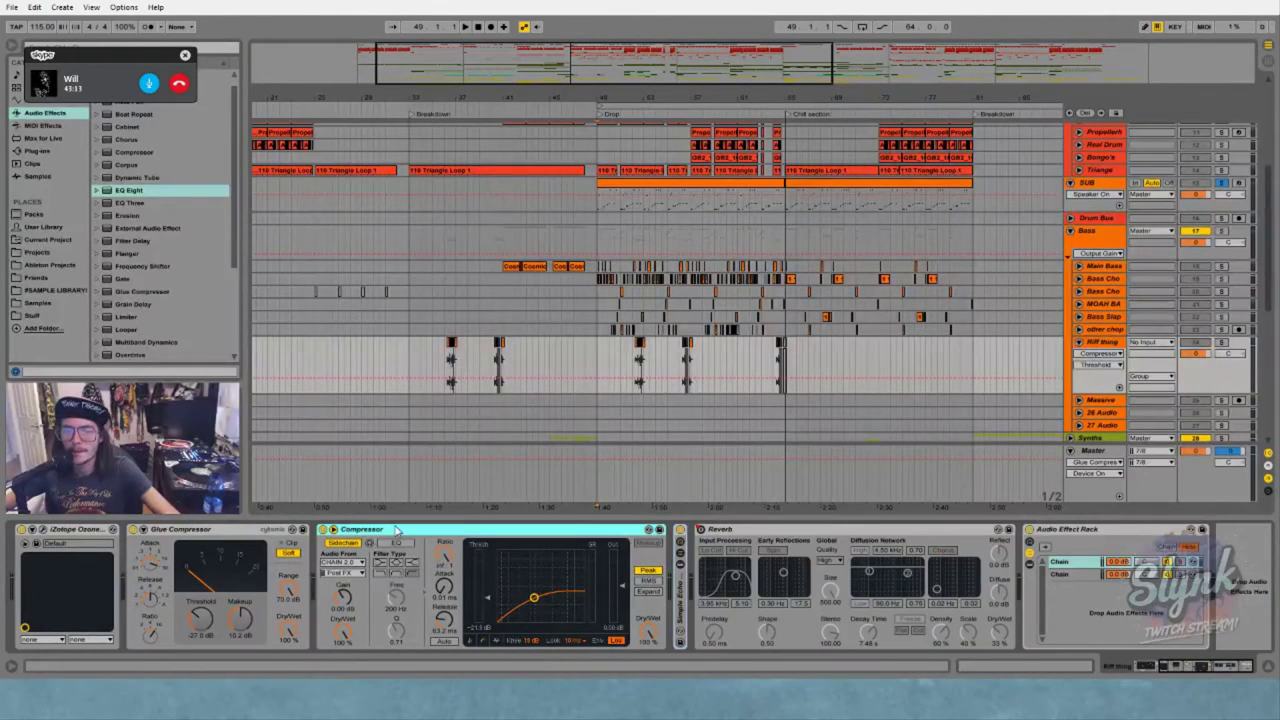
Copy Riff thing's crossover rack to the remaining bass group tracks: Massive, 26 Audio and 27 Audio
{"action": "scroll", "coordinate": [1089, 389], "scroll_direction": "down", "scroll_amount": 2}
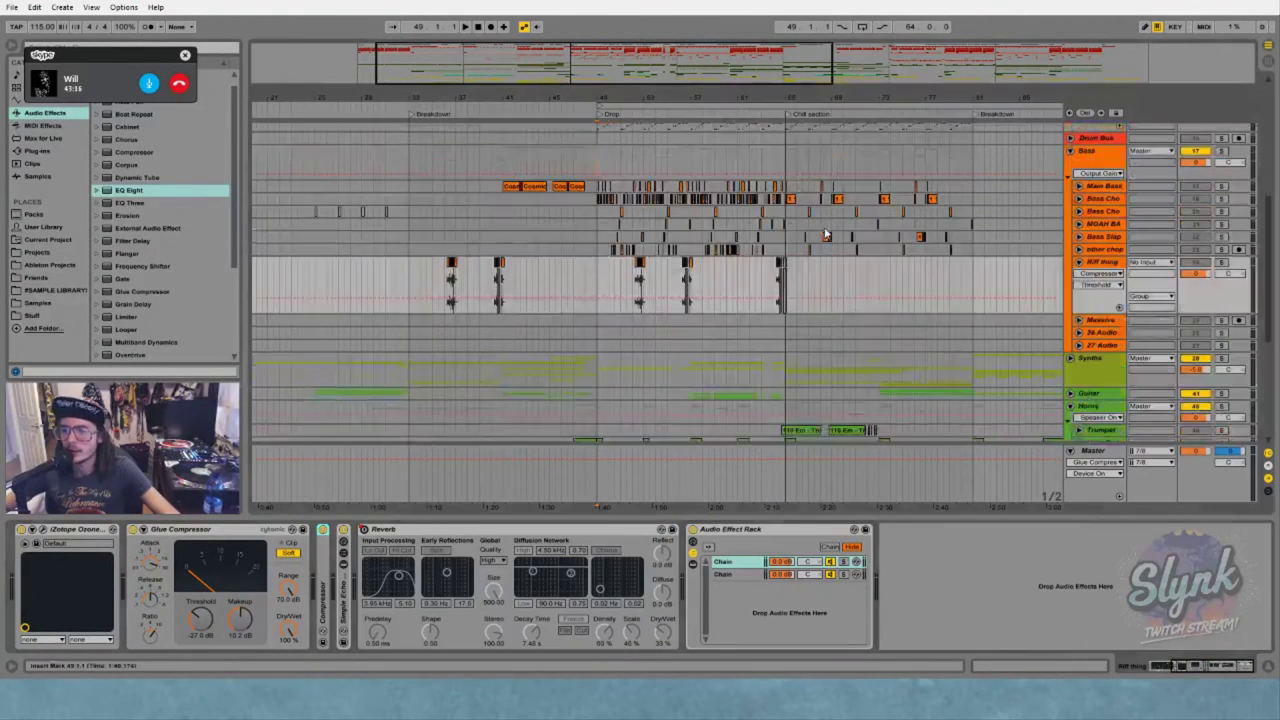
{"action": "key", "text": "minus"}
{"action": "key", "text": "minus"}
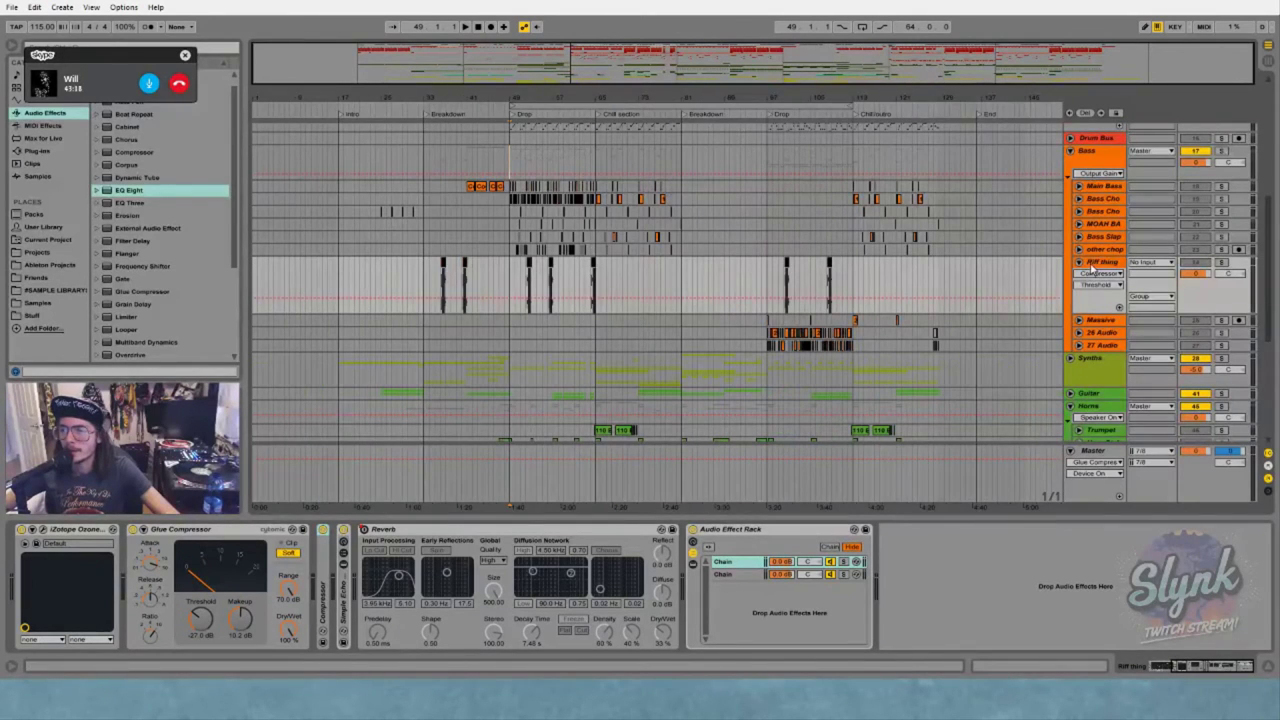
{"action": "left_click", "coordinate": [752, 530]}
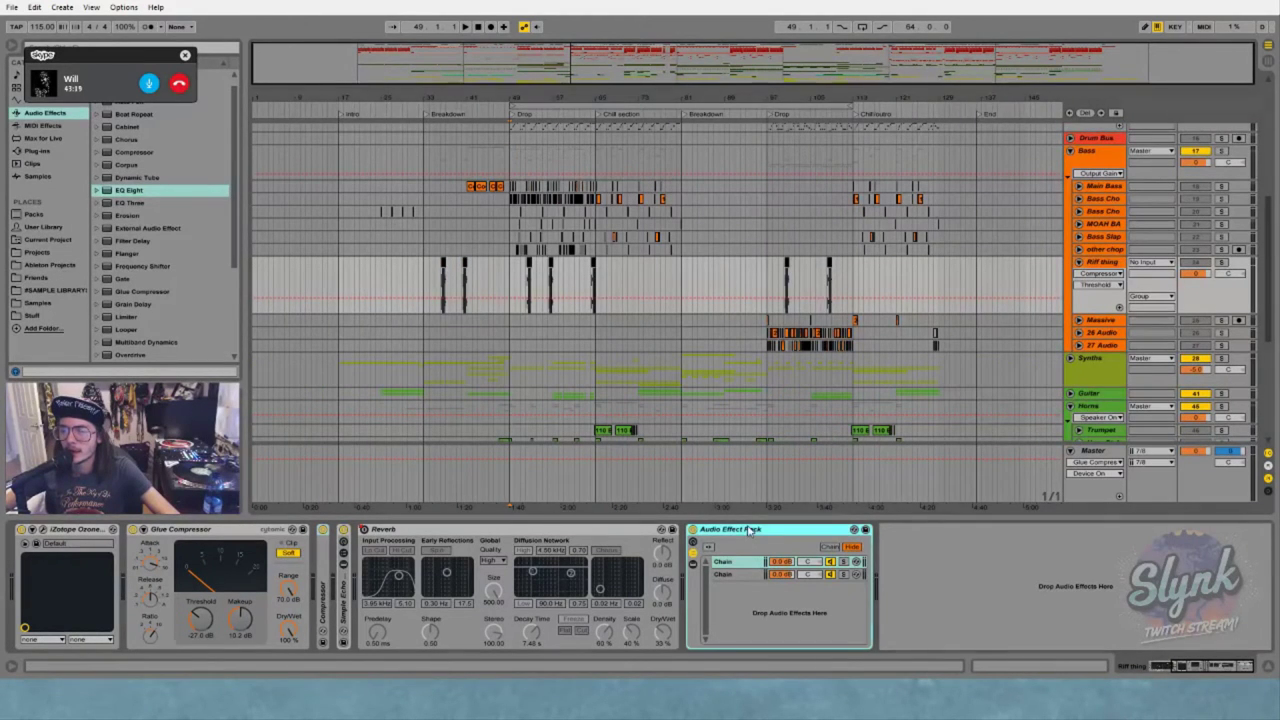
{"action": "left_click", "coordinate": [1079, 322]}
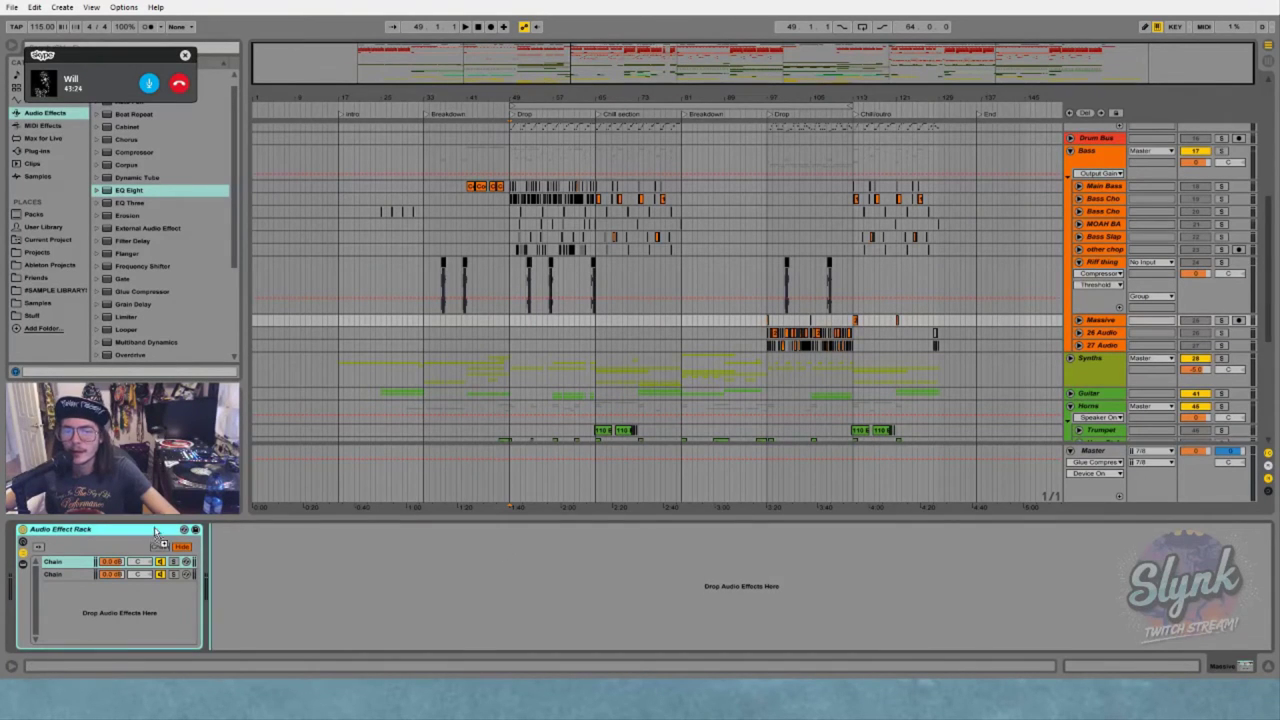
{"action": "left_click", "coordinate": [1093, 332]}
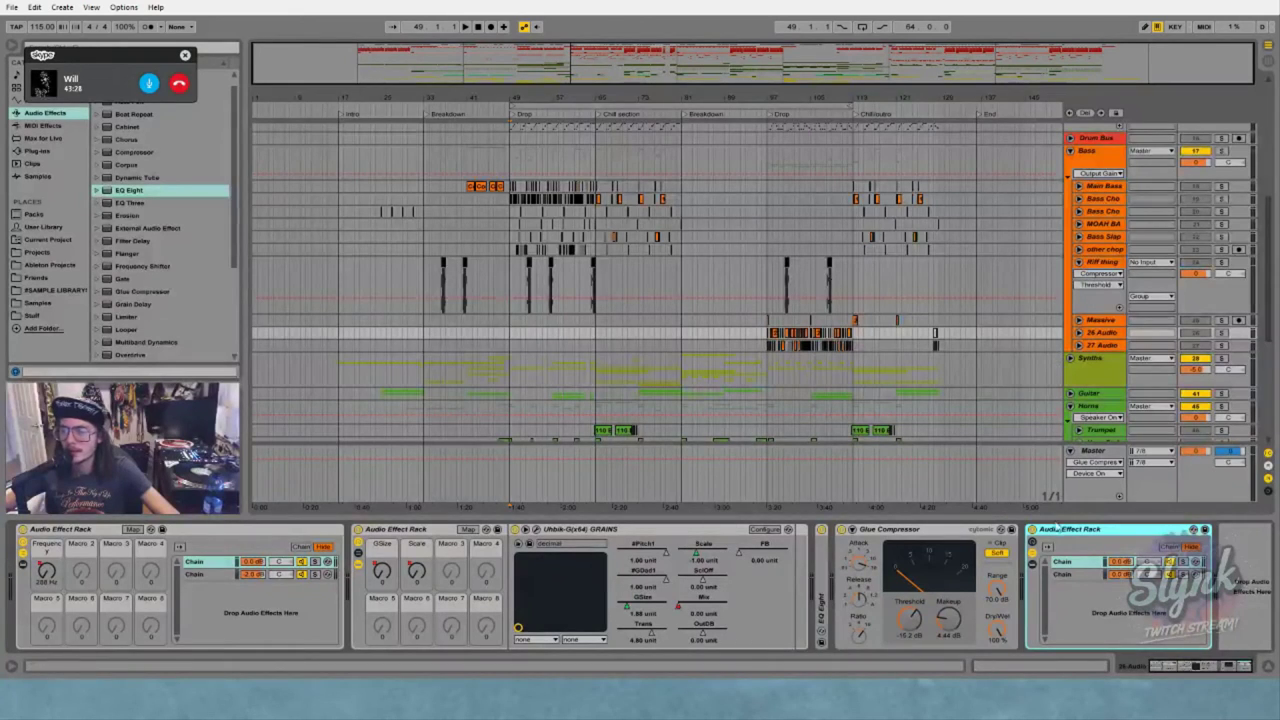
{"action": "left_click", "coordinate": [1101, 345]}
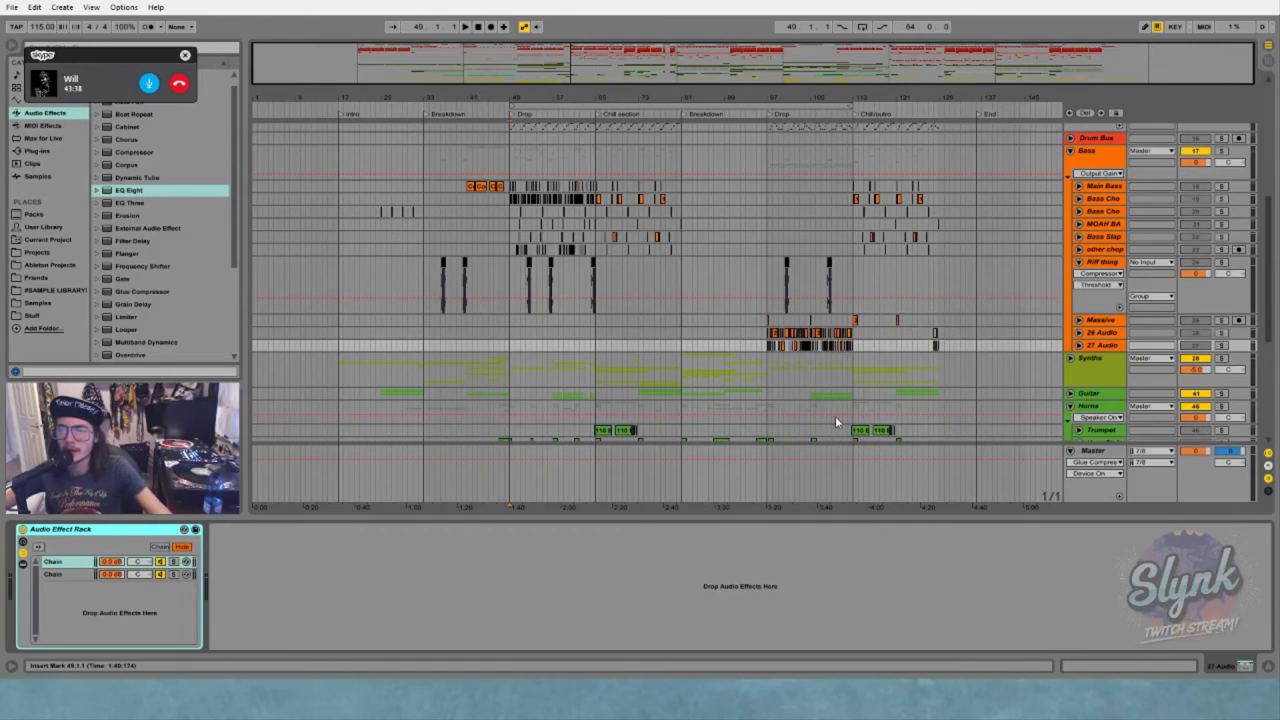
Fold the Riff thing track and solo the Bass group
{"action": "scroll", "coordinate": [1089, 335], "scroll_direction": "up", "scroll_amount": 2}
{"action": "left_click", "coordinate": [1079, 316]}
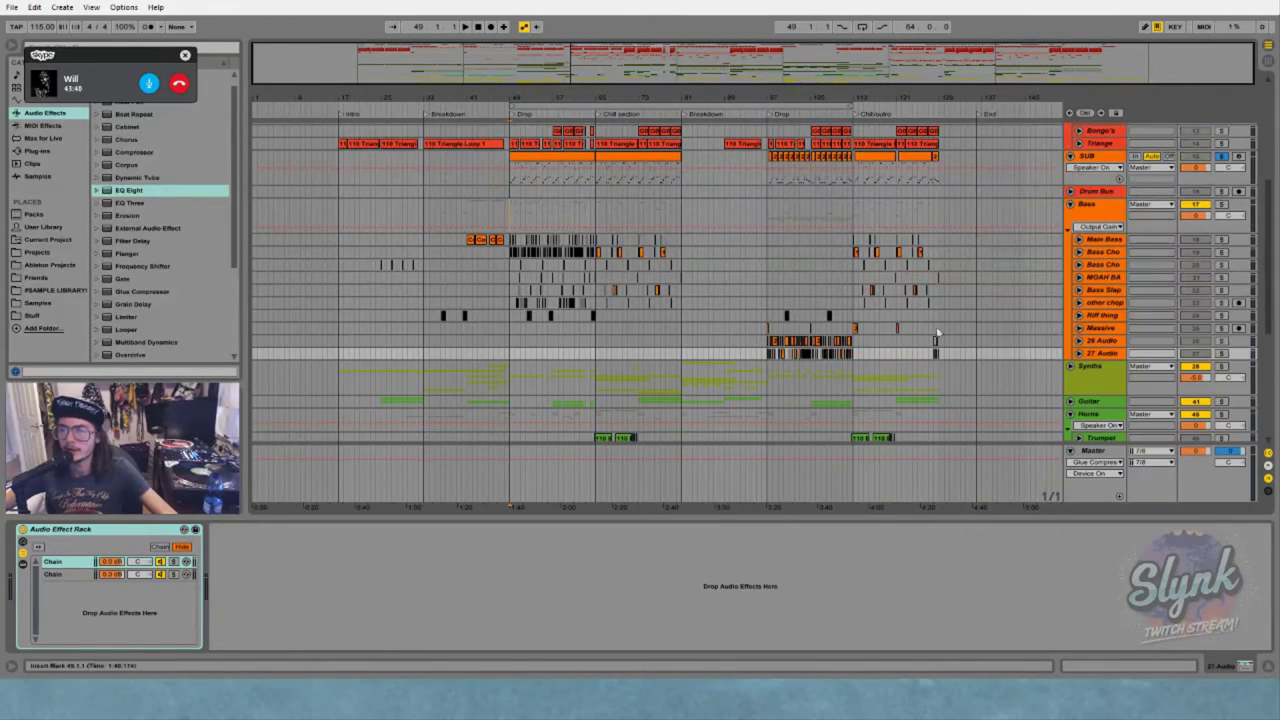
{"action": "scroll", "coordinate": [937, 335], "scroll_direction": "up", "scroll_amount": 2}
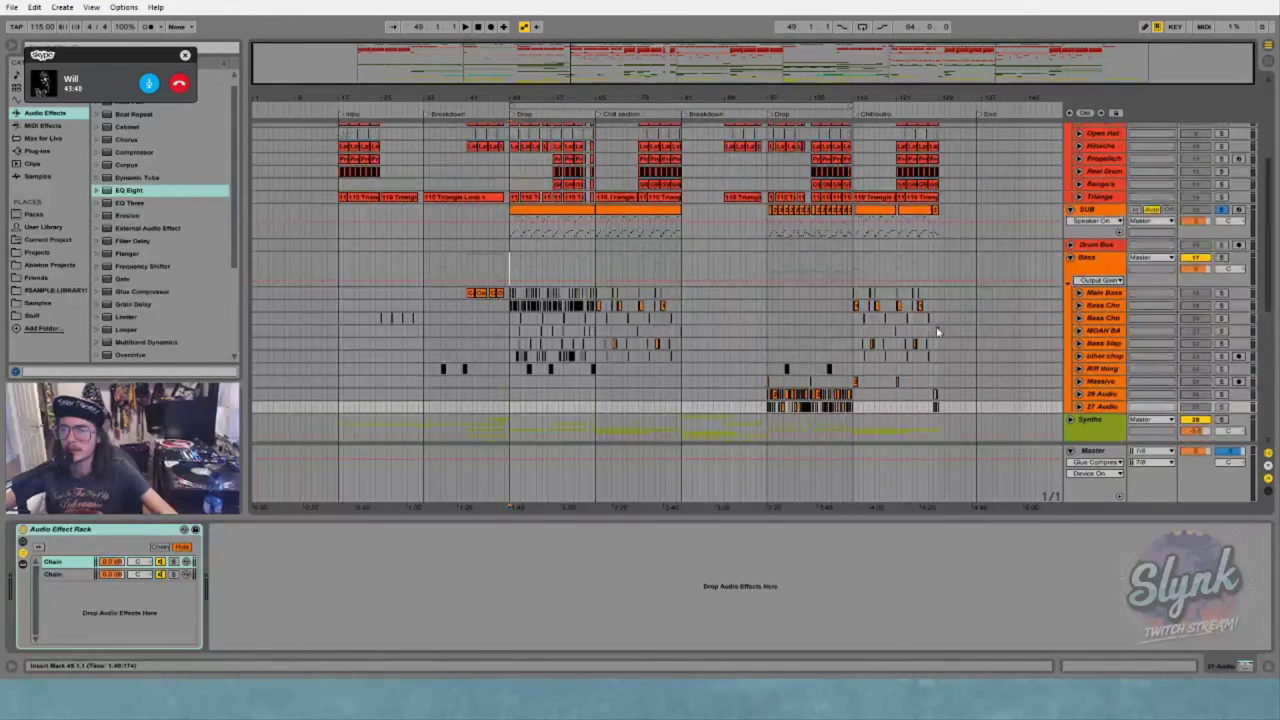
{"action": "left_click", "coordinate": [510, 268]}
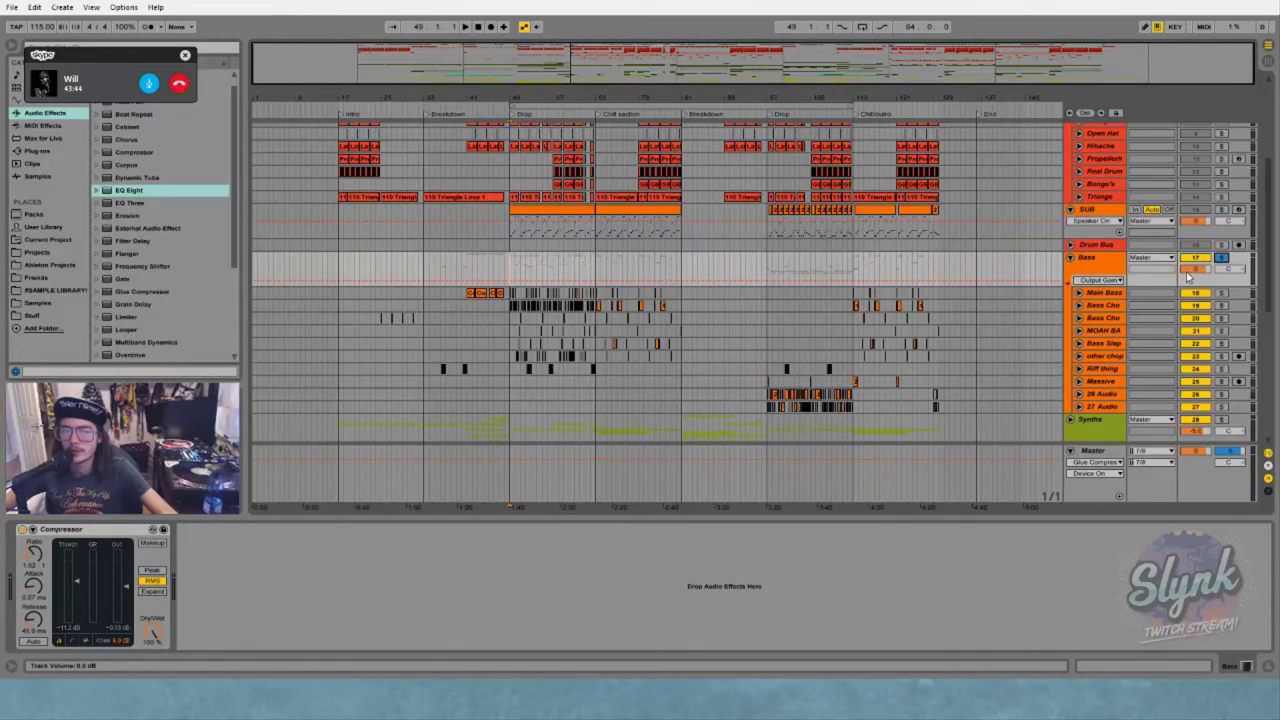
Replace the Compressor on the Bass group with a Glue Compressor at its default preset
{"action": "left_click", "coordinate": [115, 535]}
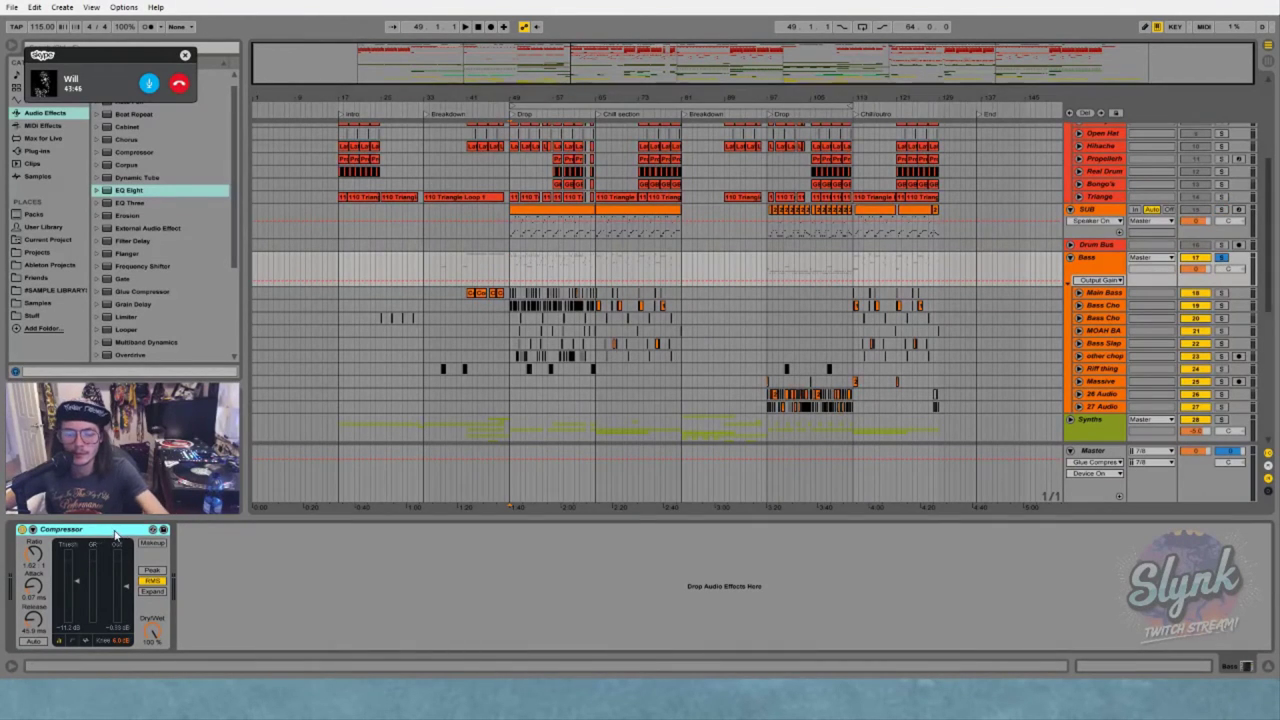
{"action": "key", "text": "Delete"}
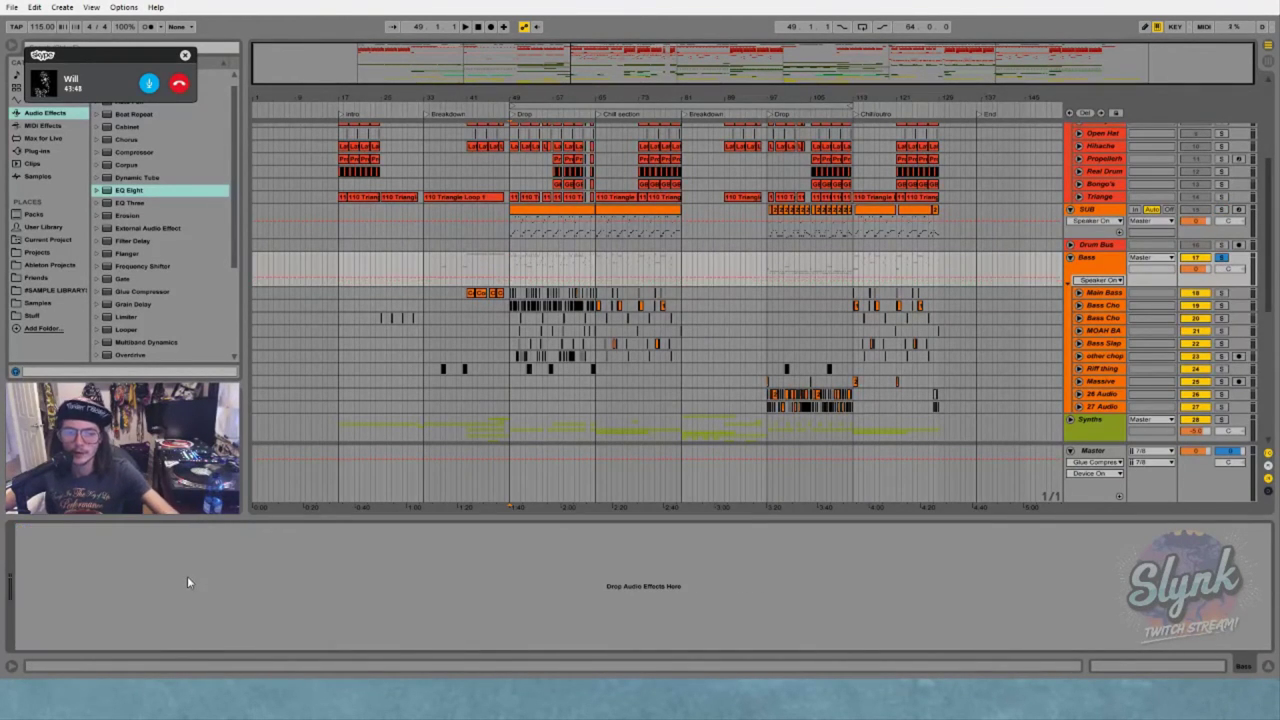
{"action": "scroll", "coordinate": [151, 298], "scroll_direction": "up", "scroll_amount": 1}
{"action": "scroll", "coordinate": [151, 285], "scroll_direction": "down", "scroll_amount": 3}
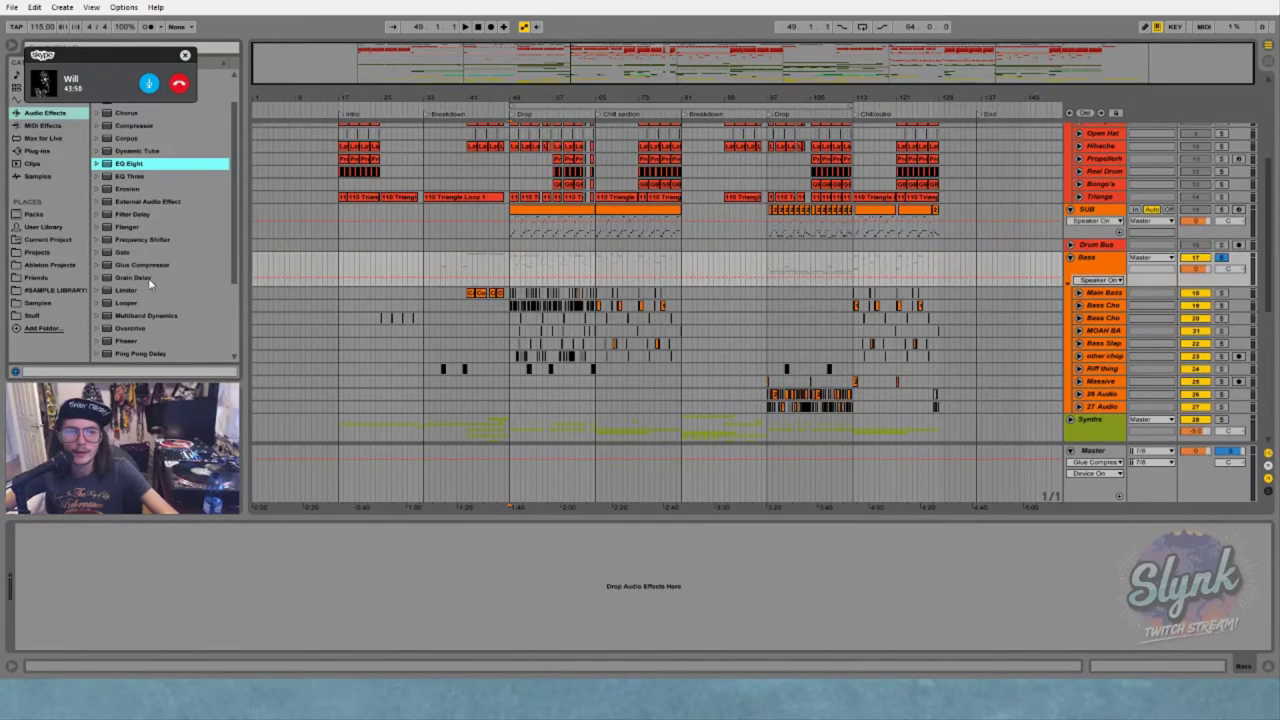
{"action": "left_click_drag", "start_coordinate": [131, 265], "coordinate": [126, 571]}
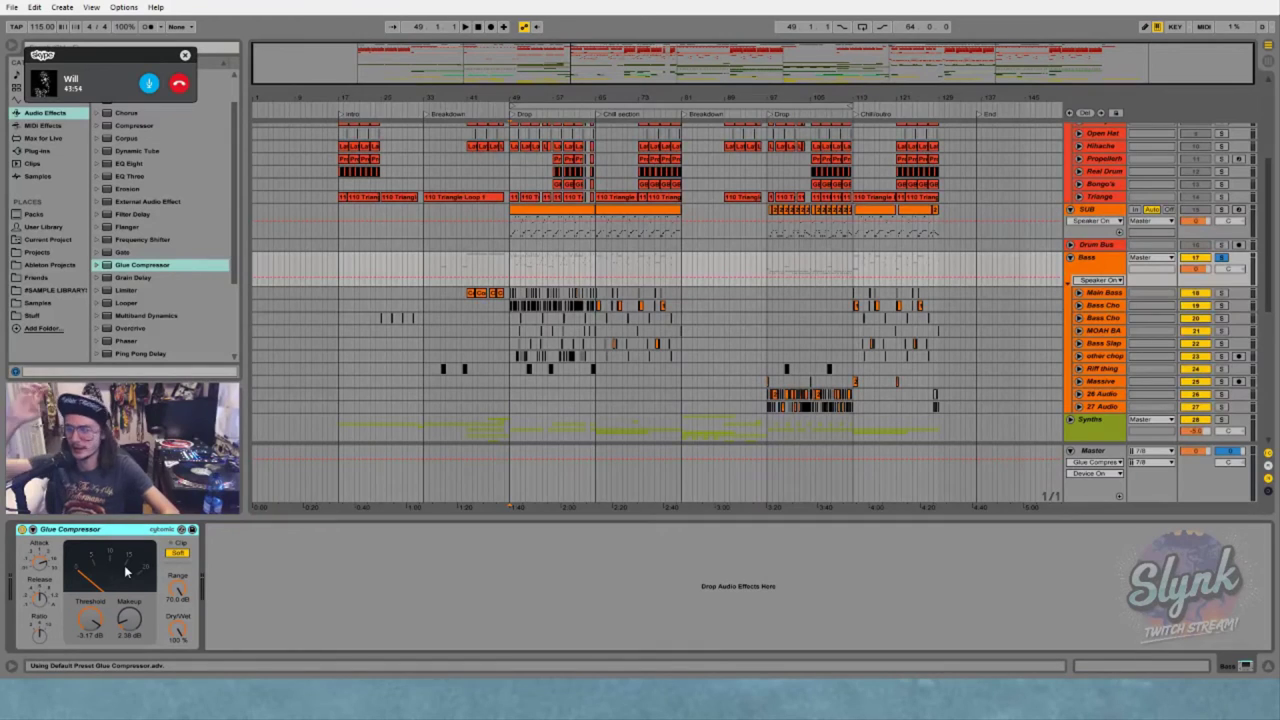
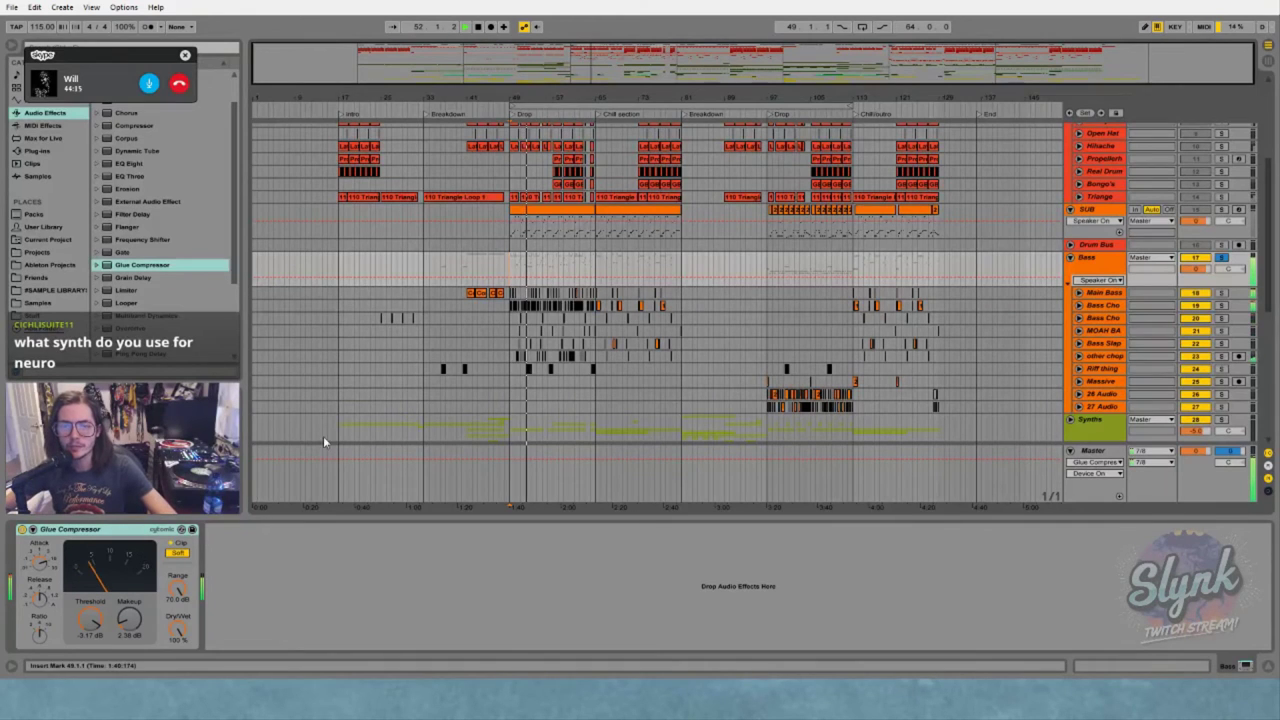
Stop playback, unfold the Main Bass and first Bass Chops tracks, and display the clip fades on Bass Chops at the drop
{"action": "key", "text": "space"}
{"action": "left_click_drag", "start_coordinate": [532, 98], "coordinate": [541, 107]}
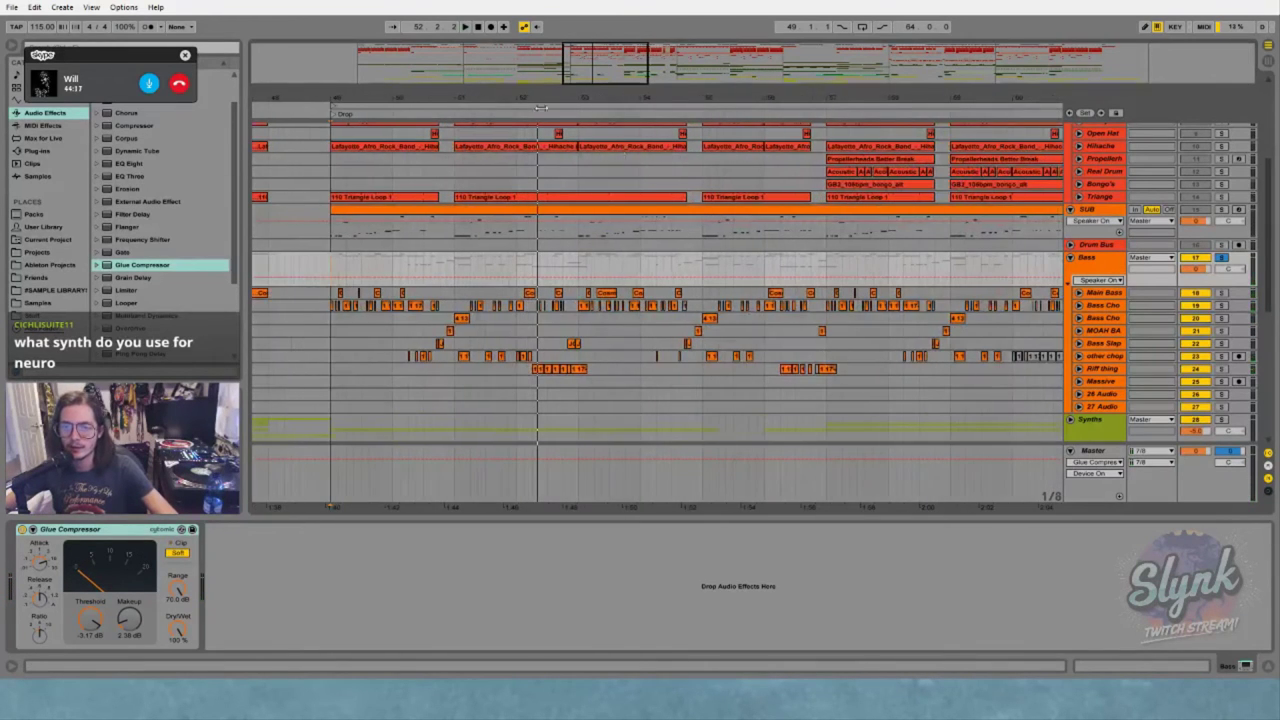
{"action": "left_click", "coordinate": [1078, 292]}
{"action": "left_click", "coordinate": [1079, 332]}
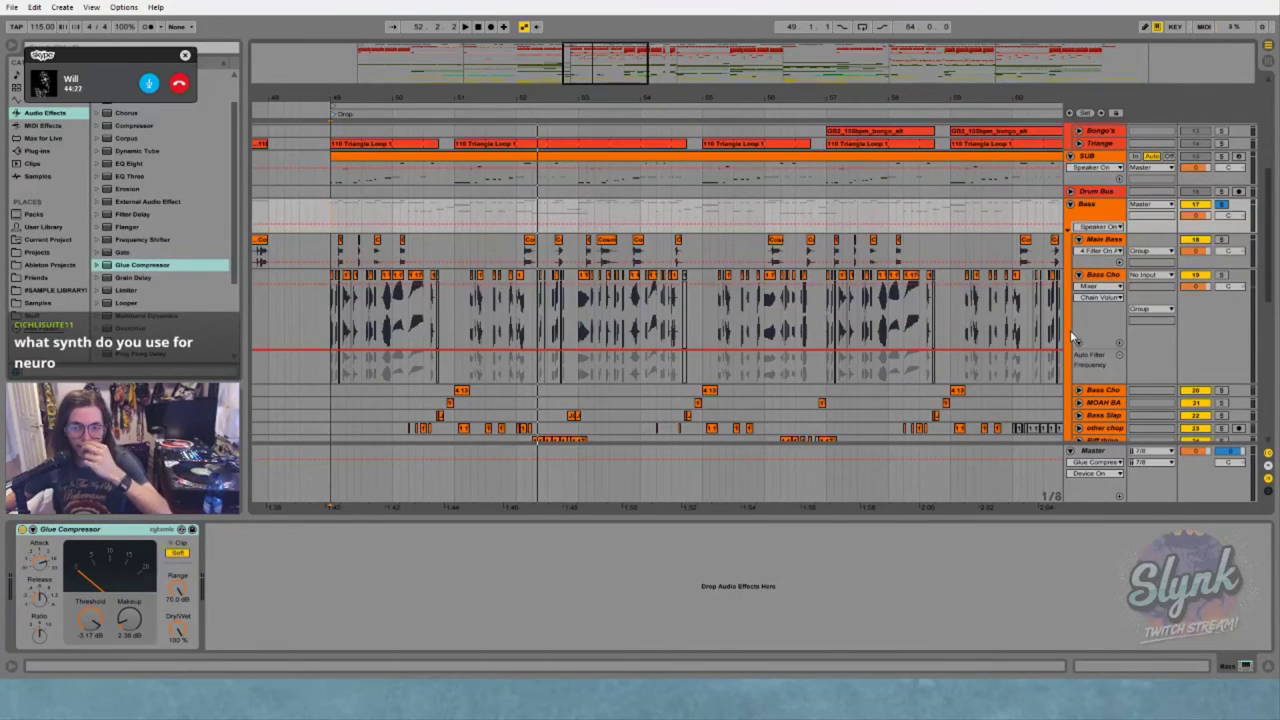
{"action": "left_click", "coordinate": [1099, 287]}
{"action": "left_click", "coordinate": [1104, 308]}
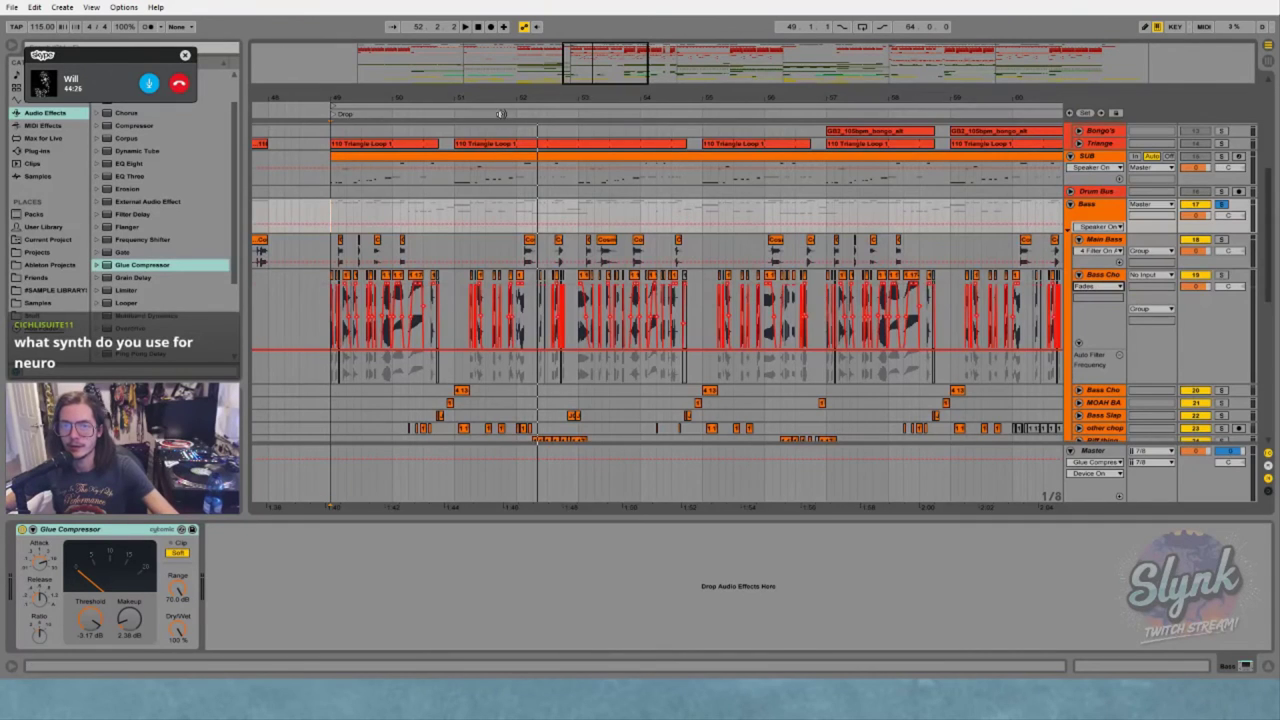
{"action": "left_click_drag", "start_coordinate": [610, 100], "coordinate": [649, 100]}
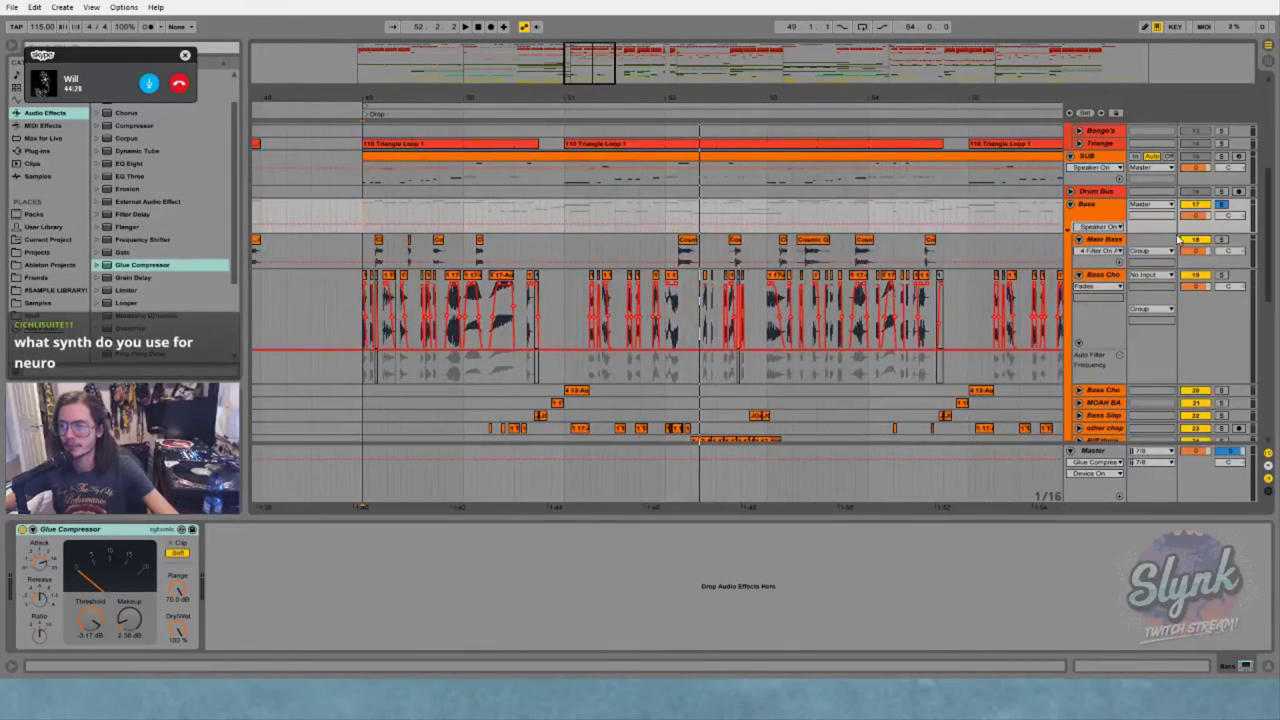
Solo the Main Bass track and display its clip fades in place of the EQ Eight automation
{"action": "left_click", "coordinate": [1219, 240]}
{"action": "left_click", "coordinate": [1098, 251]}
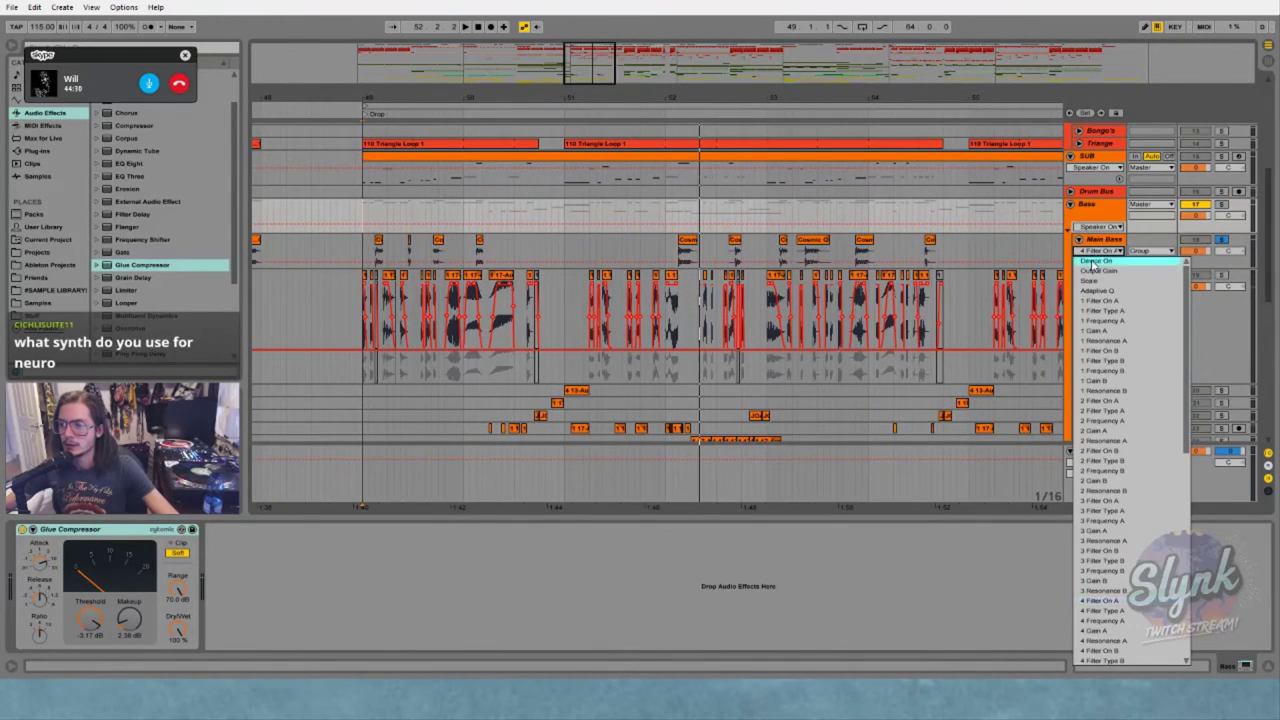
{"action": "left_click", "coordinate": [1104, 263]}
{"action": "left_click_drag", "start_coordinate": [1104, 266], "coordinate": [1104, 289]}
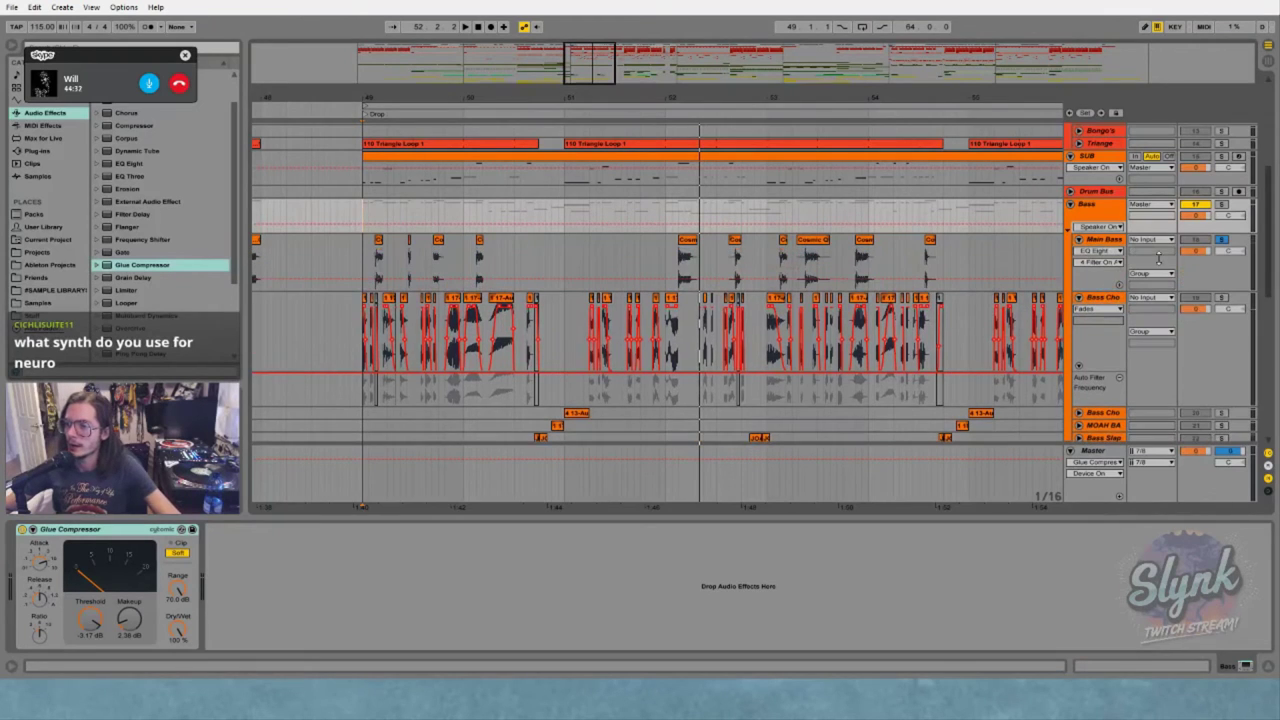
{"action": "left_click", "coordinate": [1166, 244]}
{"action": "left_click", "coordinate": [1099, 250]}
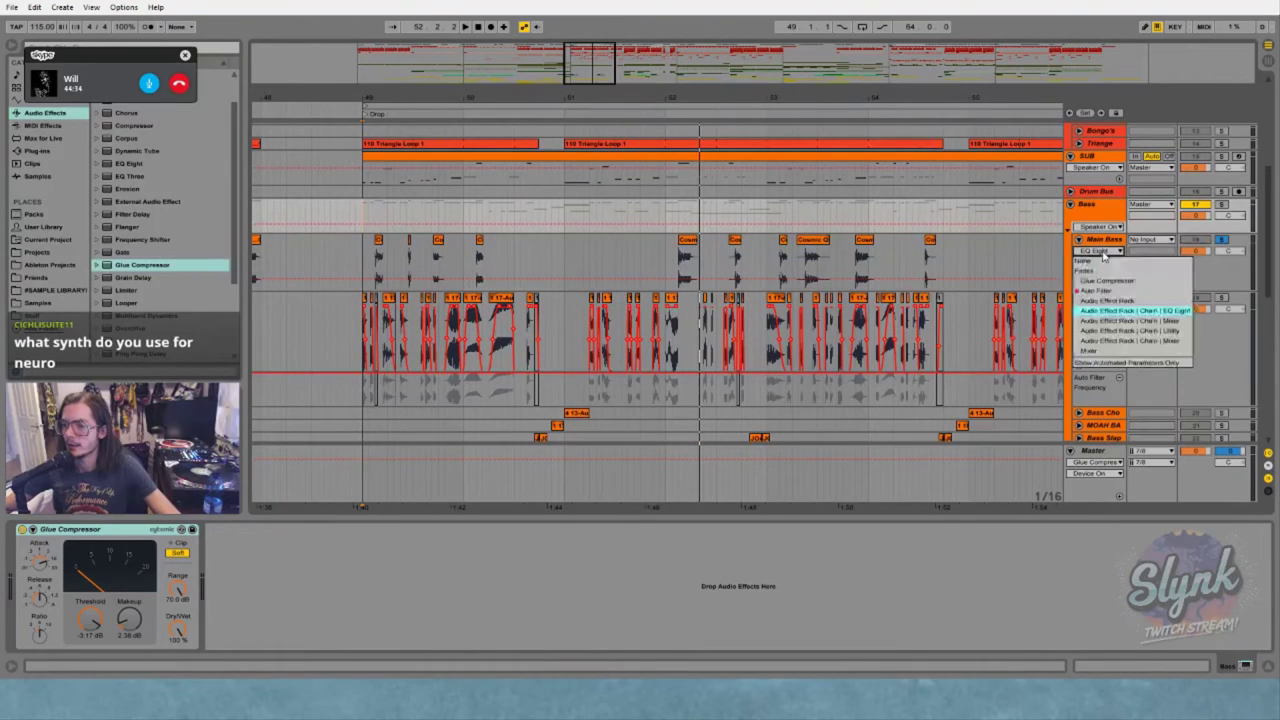
{"action": "left_click", "coordinate": [1103, 271]}
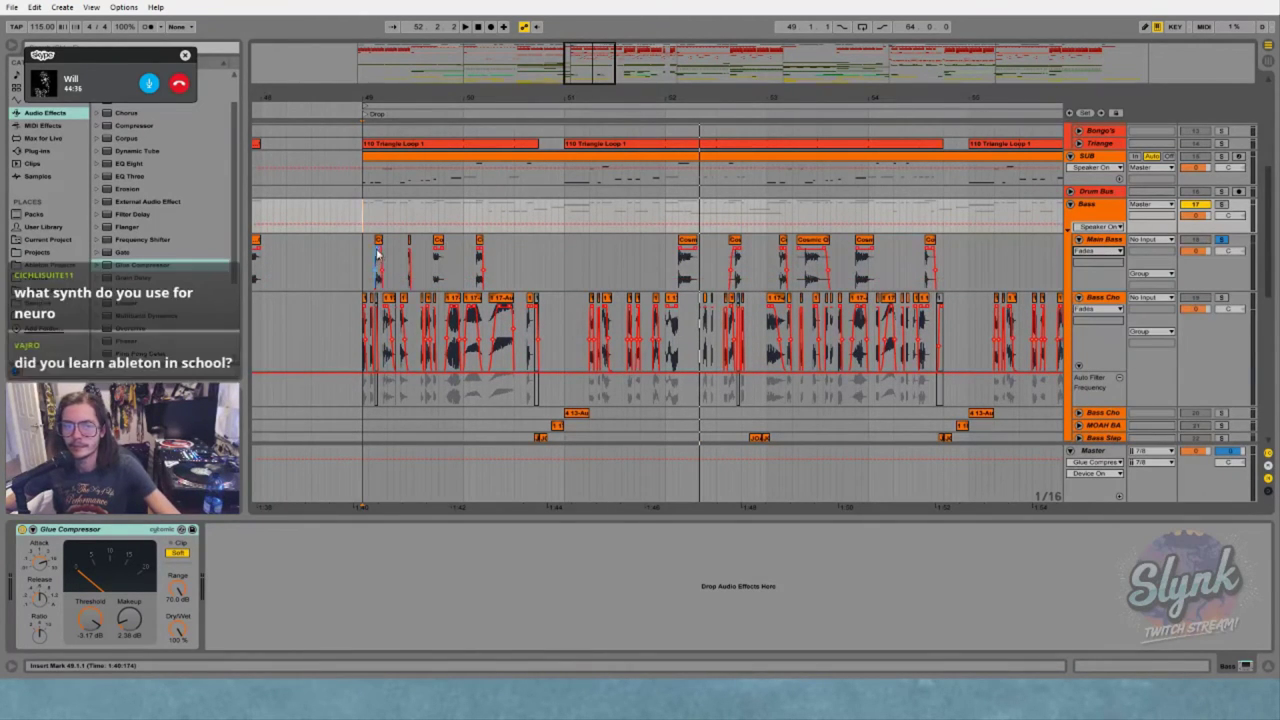
Audition the Main Bass clip at 49.3.4 and add short fades to its start and end
{"action": "left_click", "coordinate": [438, 262]}
{"action": "key", "text": "space"}
{"action": "key", "text": "space"}
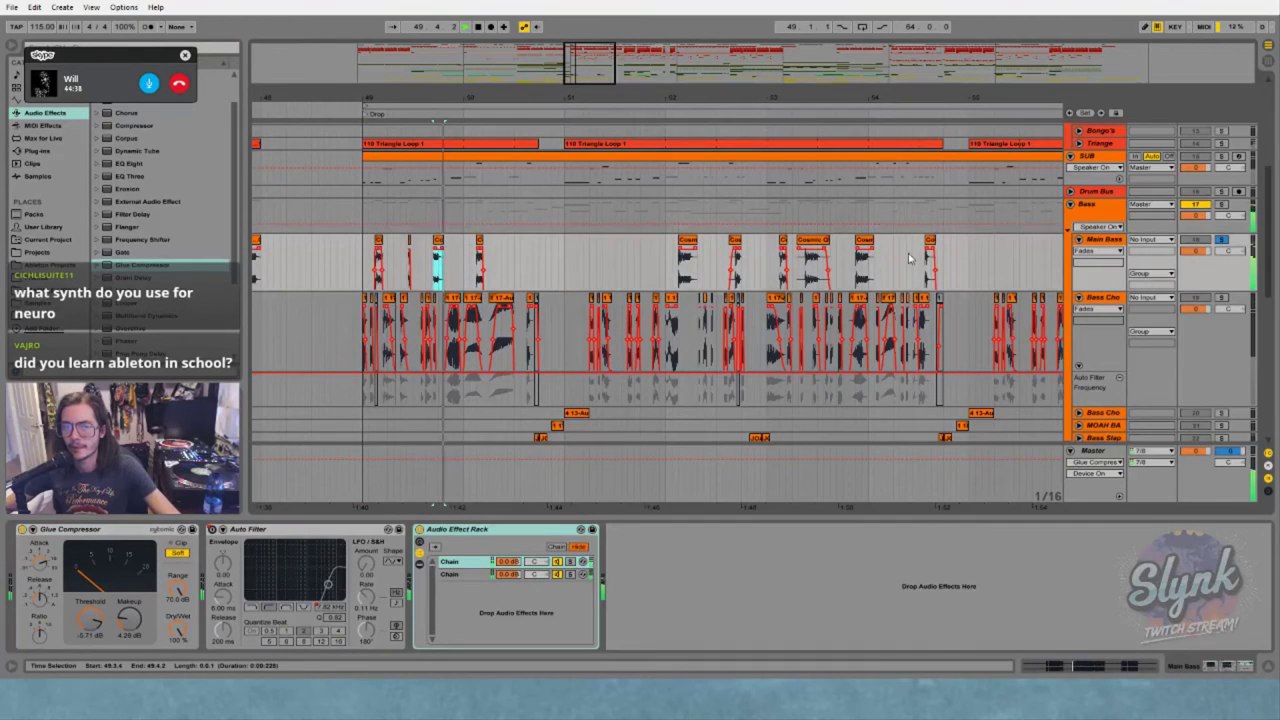
{"action": "left_click_drag", "start_coordinate": [431, 97], "coordinate": [578, 190]}
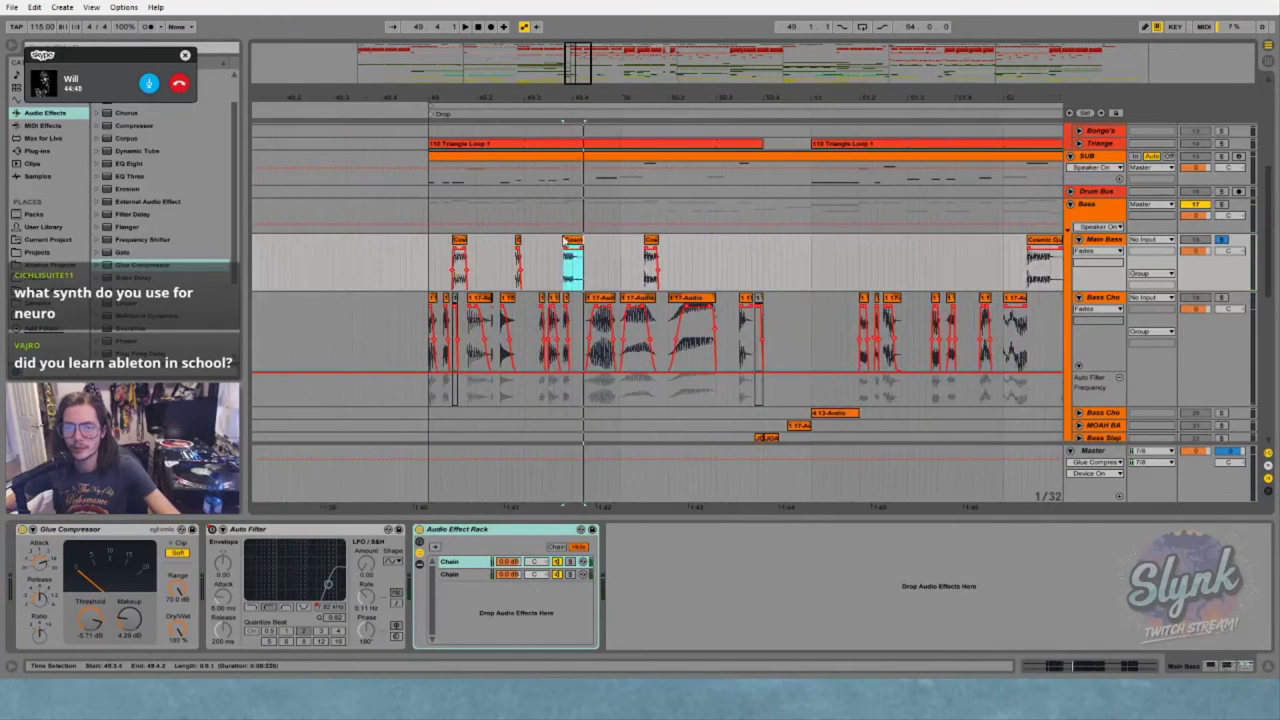
{"action": "left_click", "coordinate": [567, 248]}
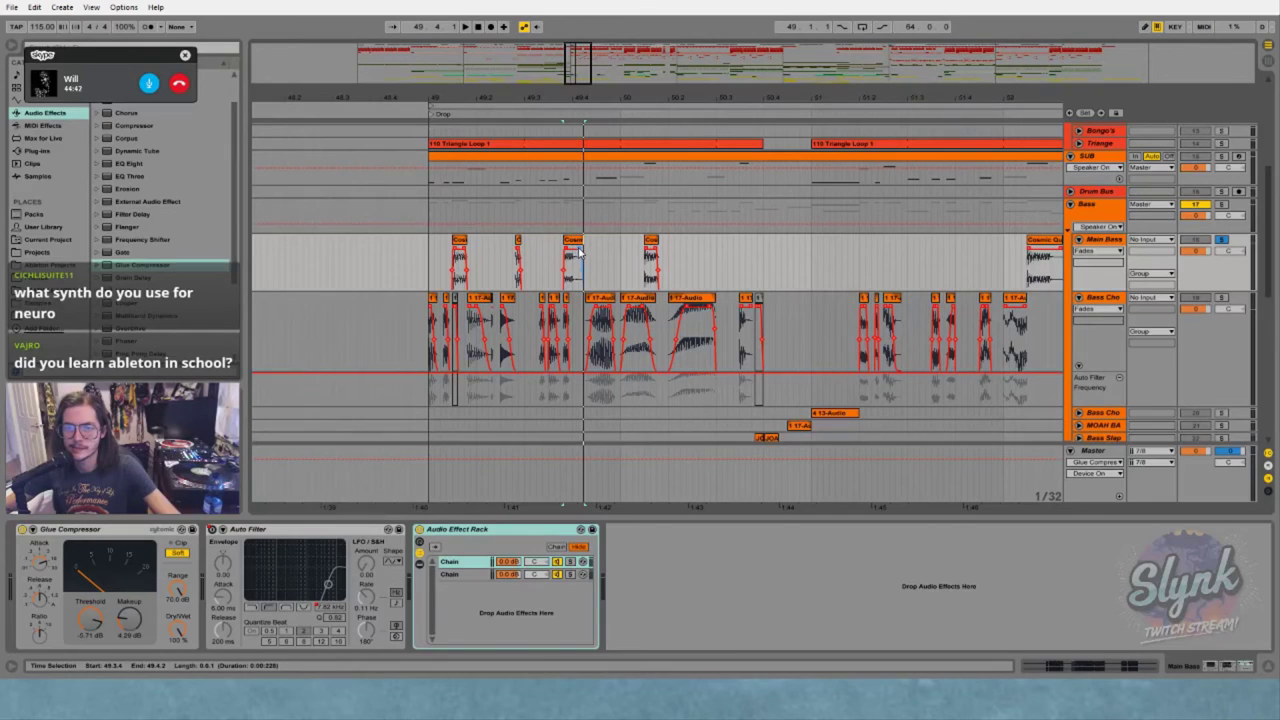
Play through Main Bass from the drop and add short fades to both ends of the clip just before 57.4
{"action": "left_click", "coordinate": [459, 258]}
{"action": "key", "text": "space"}
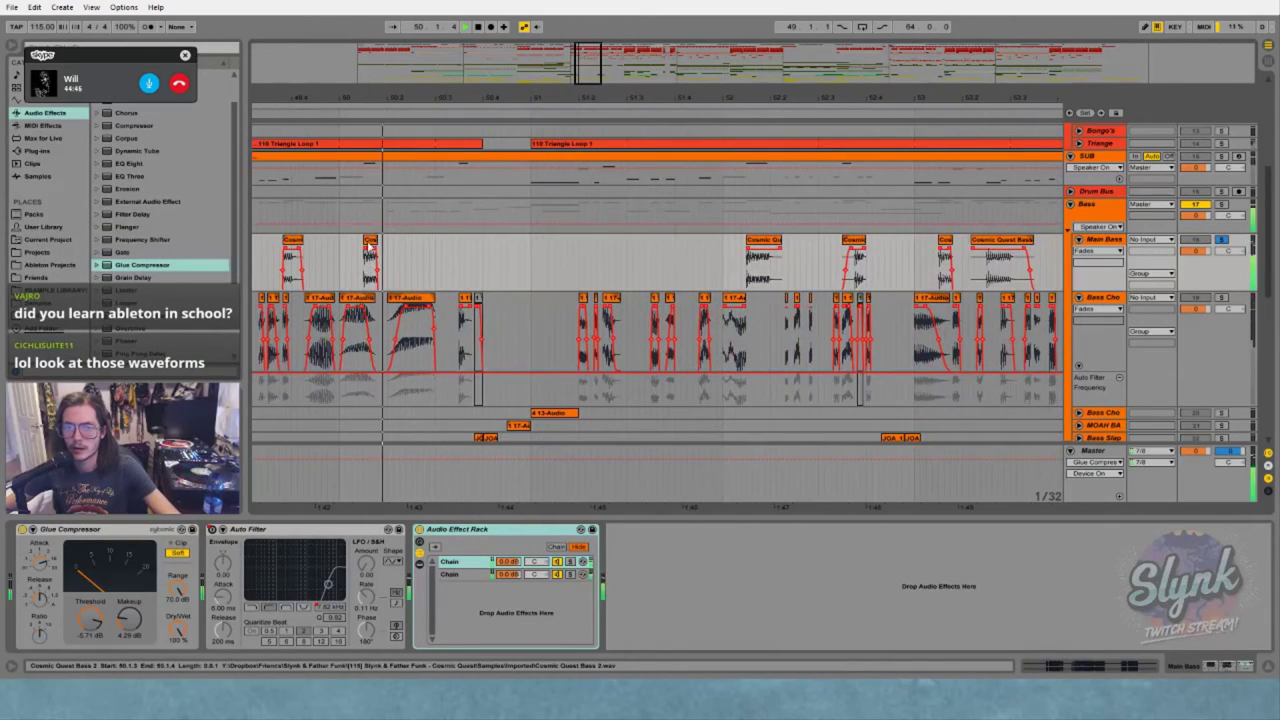
{"action": "left_click", "coordinate": [764, 262]}
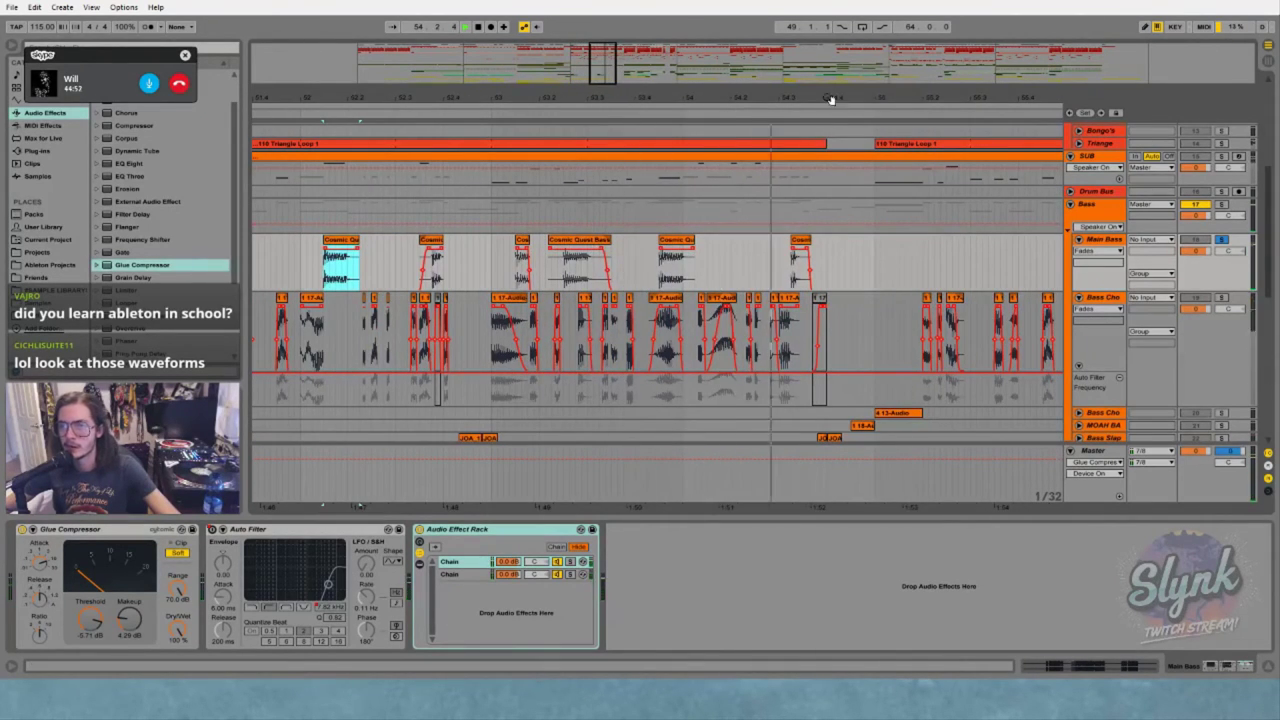
{"action": "left_click_drag", "start_coordinate": [831, 99], "coordinate": [385, 38]}
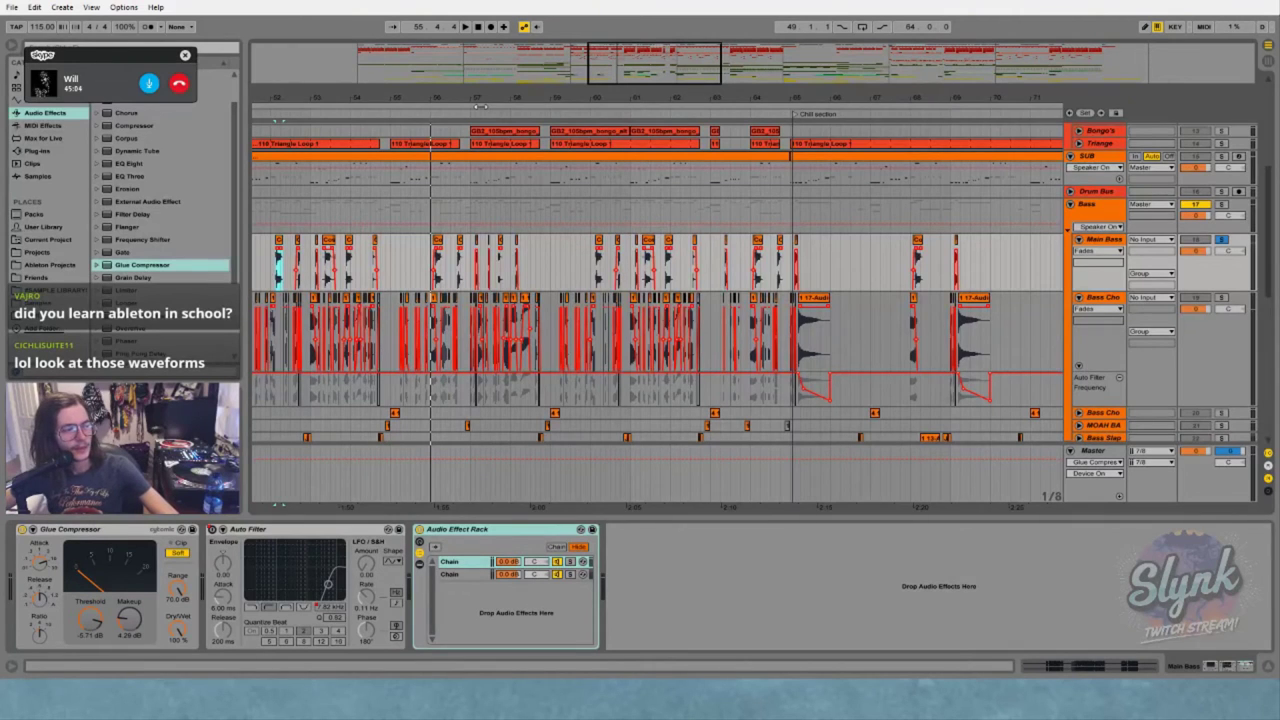
{"action": "left_click_drag", "start_coordinate": [472, 100], "coordinate": [488, 113]}
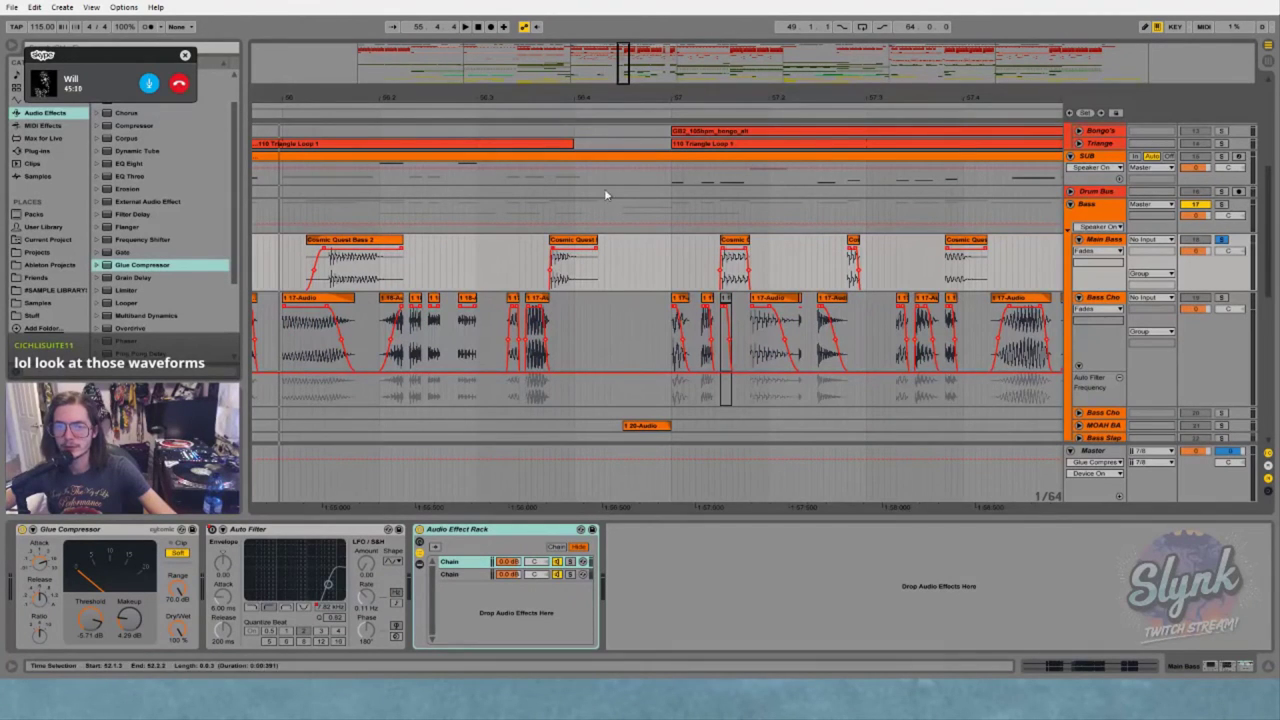
{"action": "left_click_drag", "start_coordinate": [660, 95], "coordinate": [357, 95]}
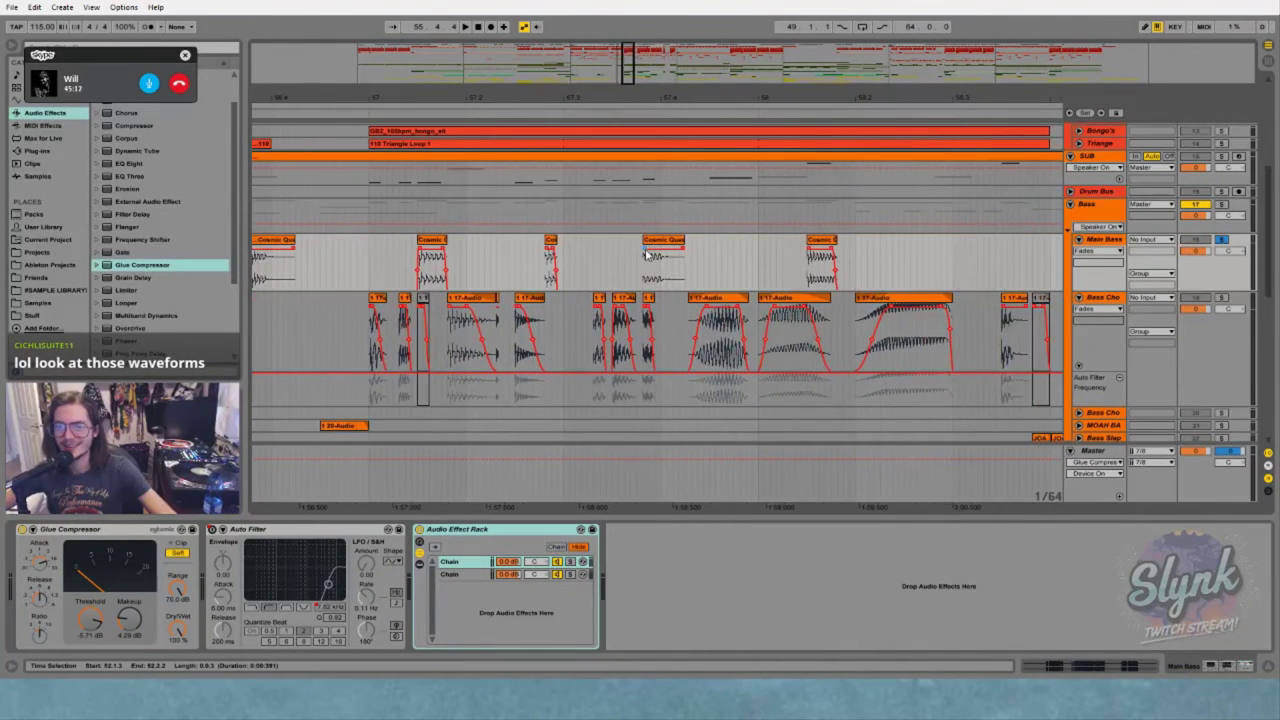
{"action": "left_click_drag", "start_coordinate": [684, 250], "coordinate": [678, 250]}
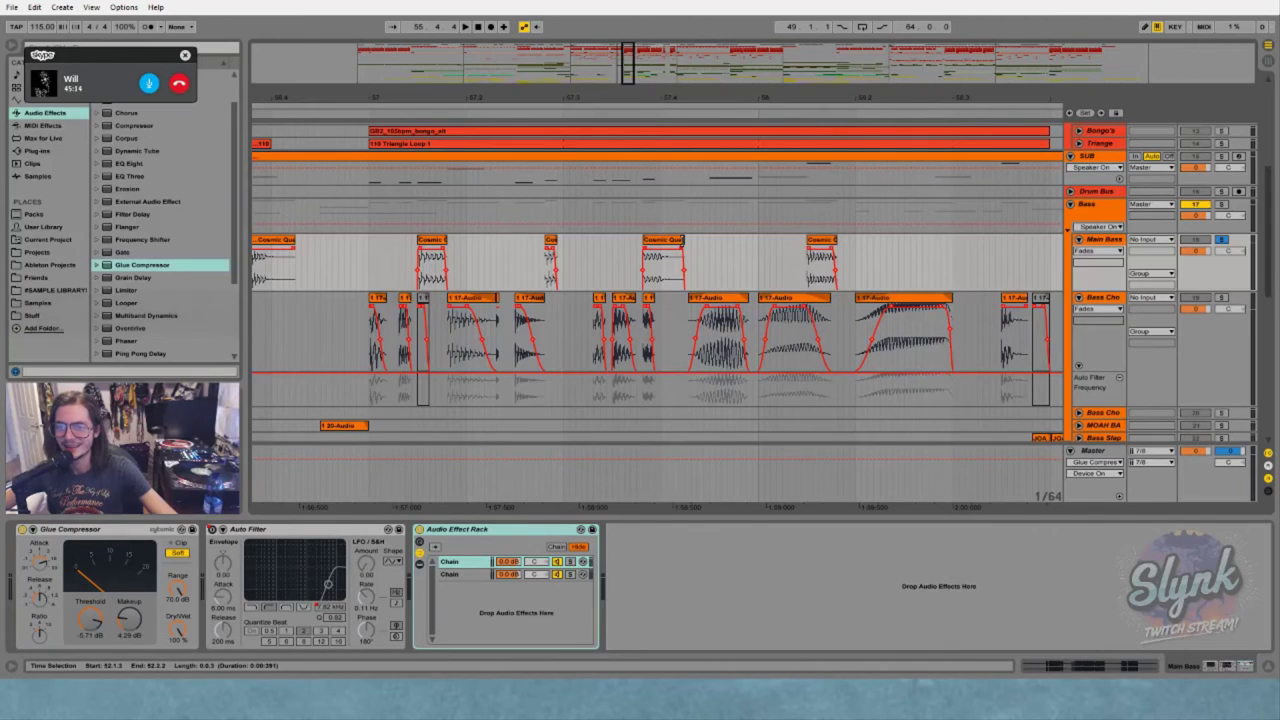
Audition the Main Bass clips from 60.1.3 up to the Chill section and check their fades
{"action": "left_click_drag", "start_coordinate": [719, 97], "coordinate": [443, 97]}
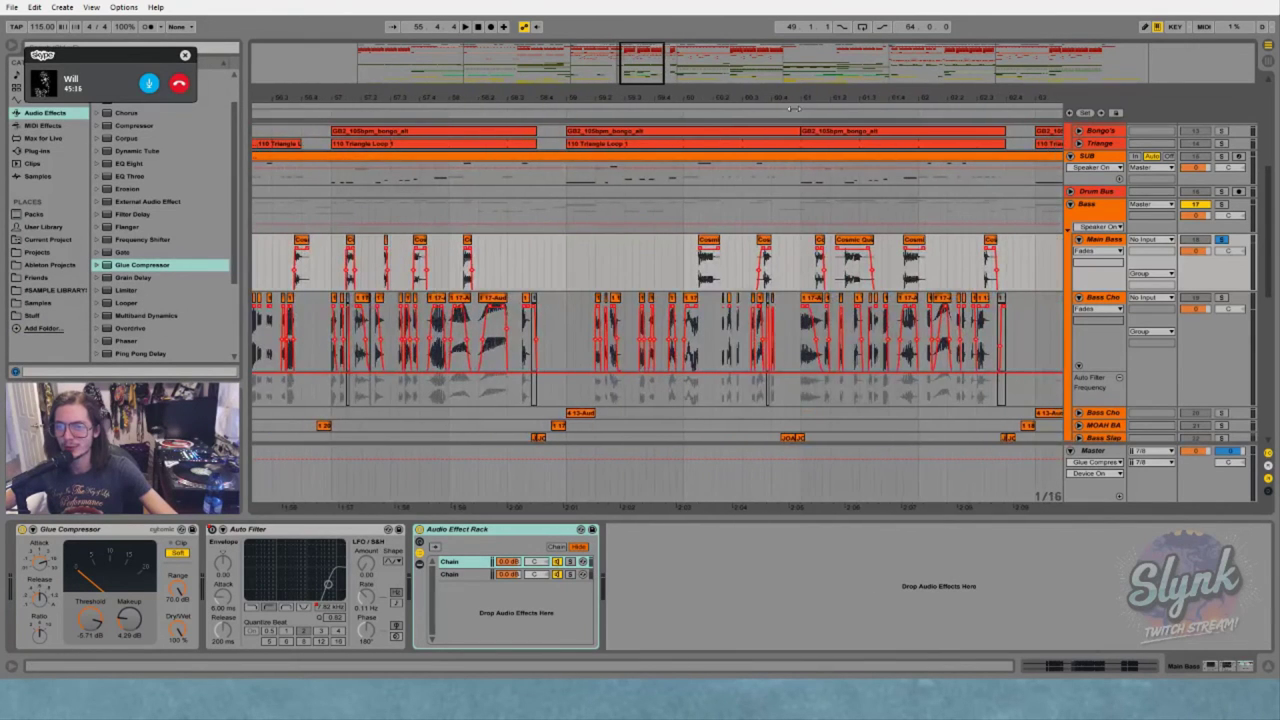
{"action": "left_click_drag", "start_coordinate": [790, 97], "coordinate": [517, 99]}
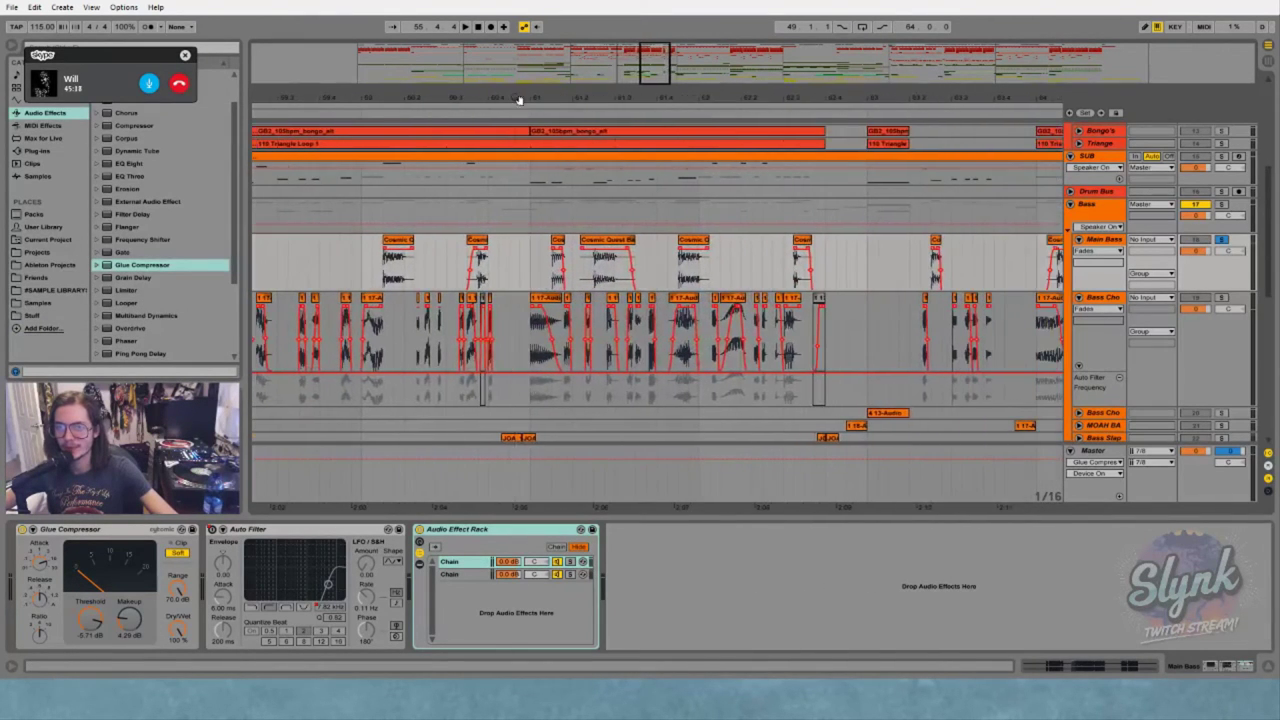
{"action": "left_click", "coordinate": [397, 246]}
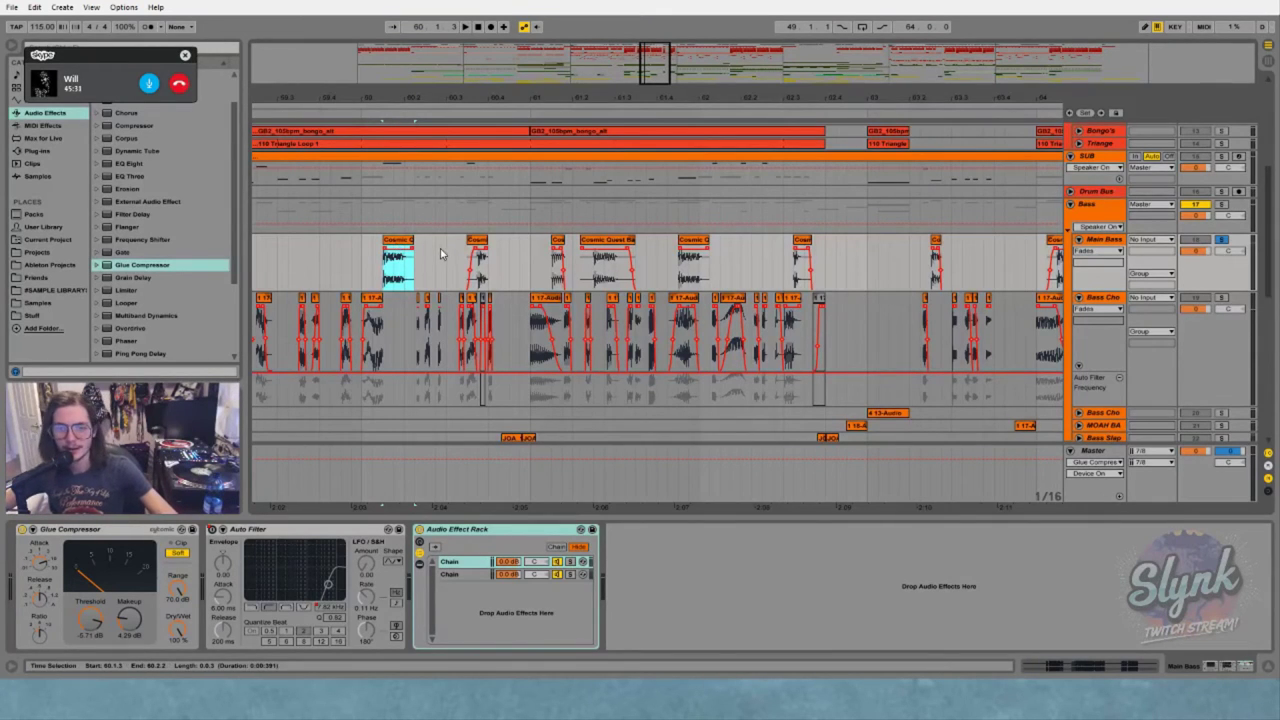
{"action": "left_click", "coordinate": [557, 255]}
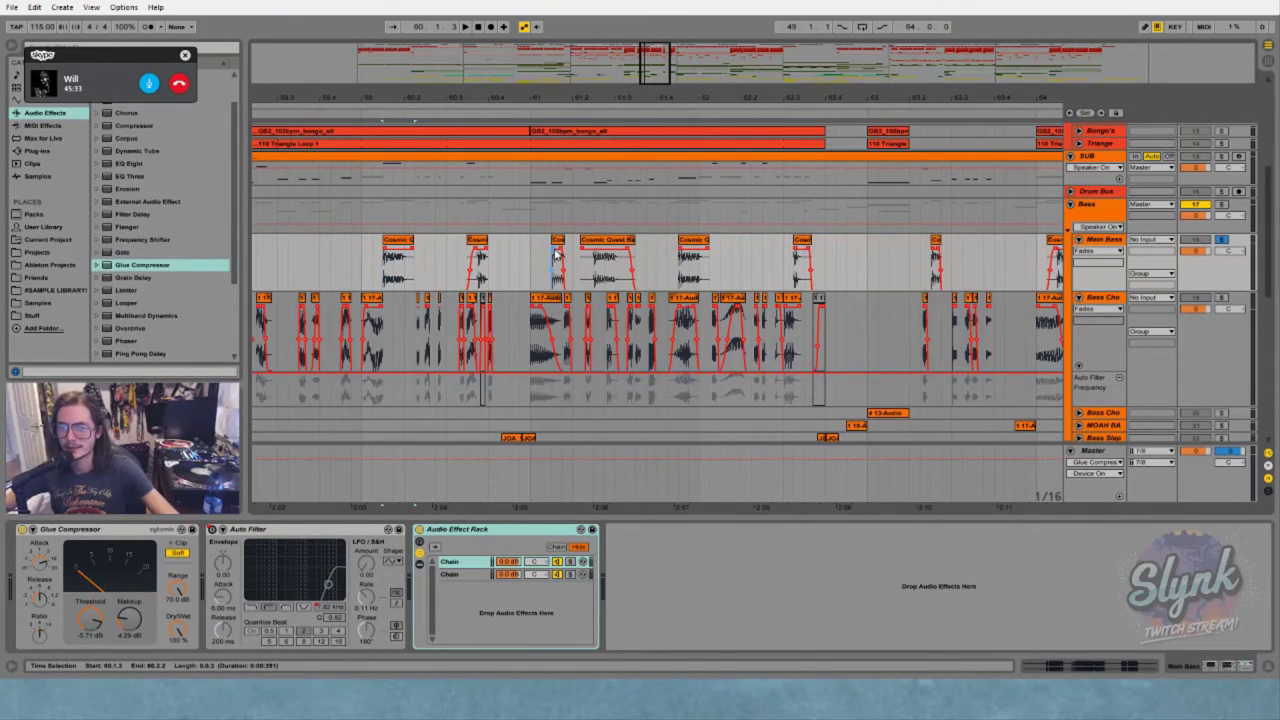
{"action": "left_click", "coordinate": [401, 245]}
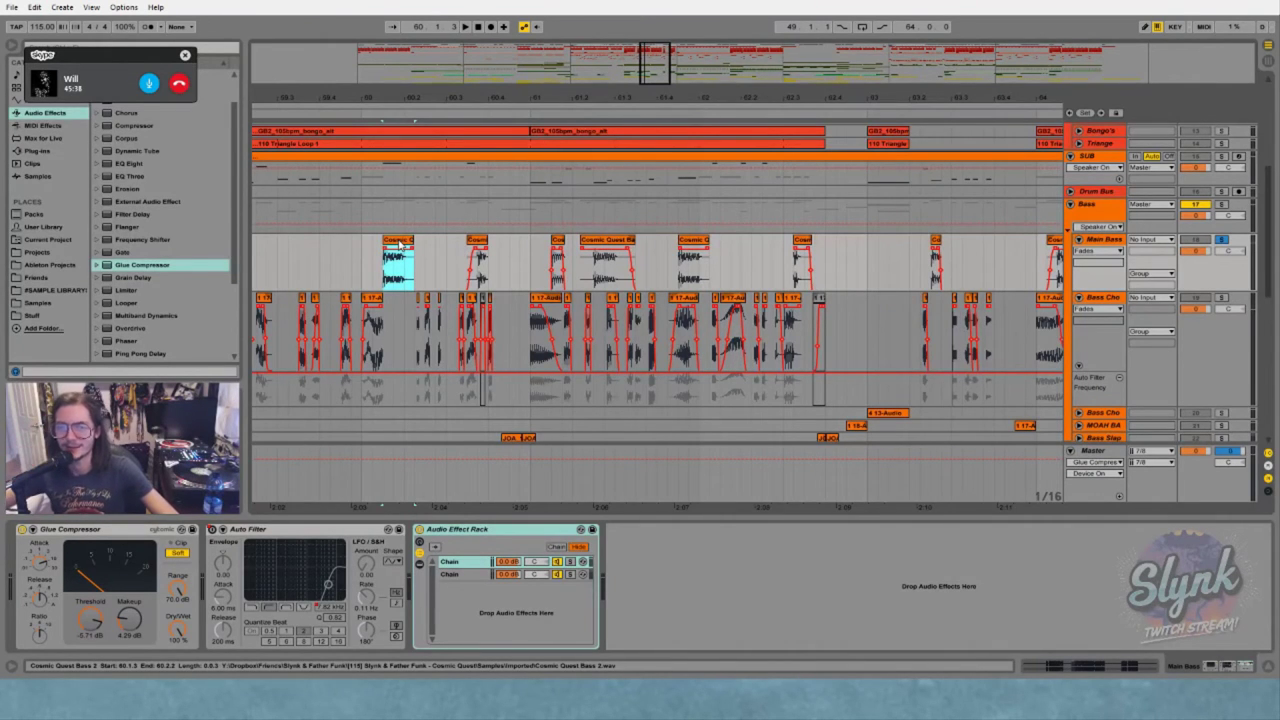
{"action": "key", "text": "space"}
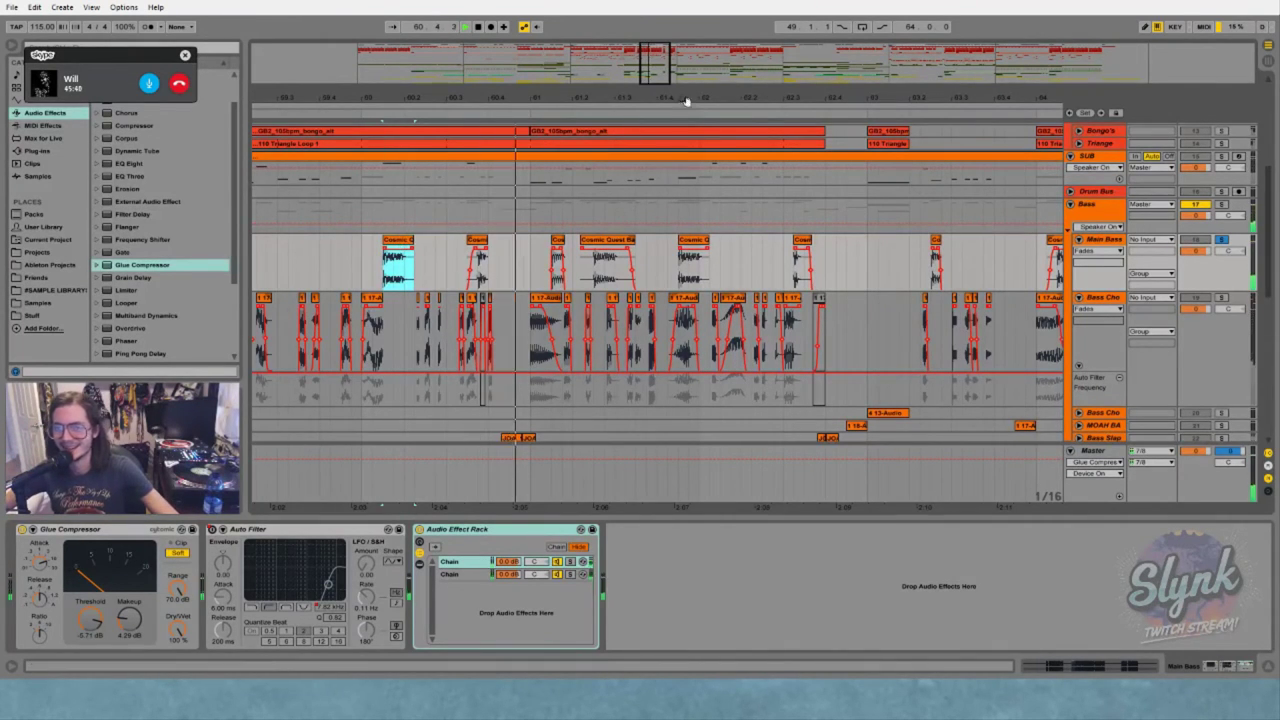
{"action": "left_click_drag", "start_coordinate": [686, 101], "coordinate": [477, 128]}
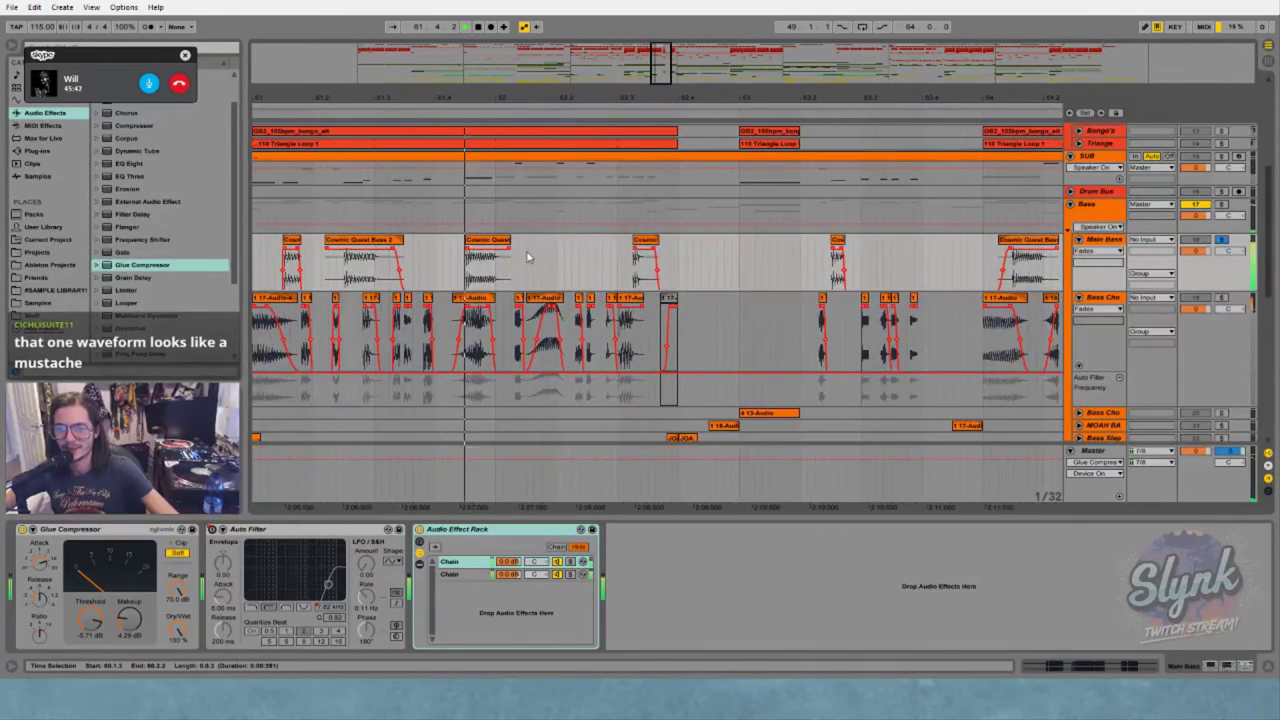
{"action": "left_click_drag", "start_coordinate": [845, 92], "coordinate": [846, 92]}
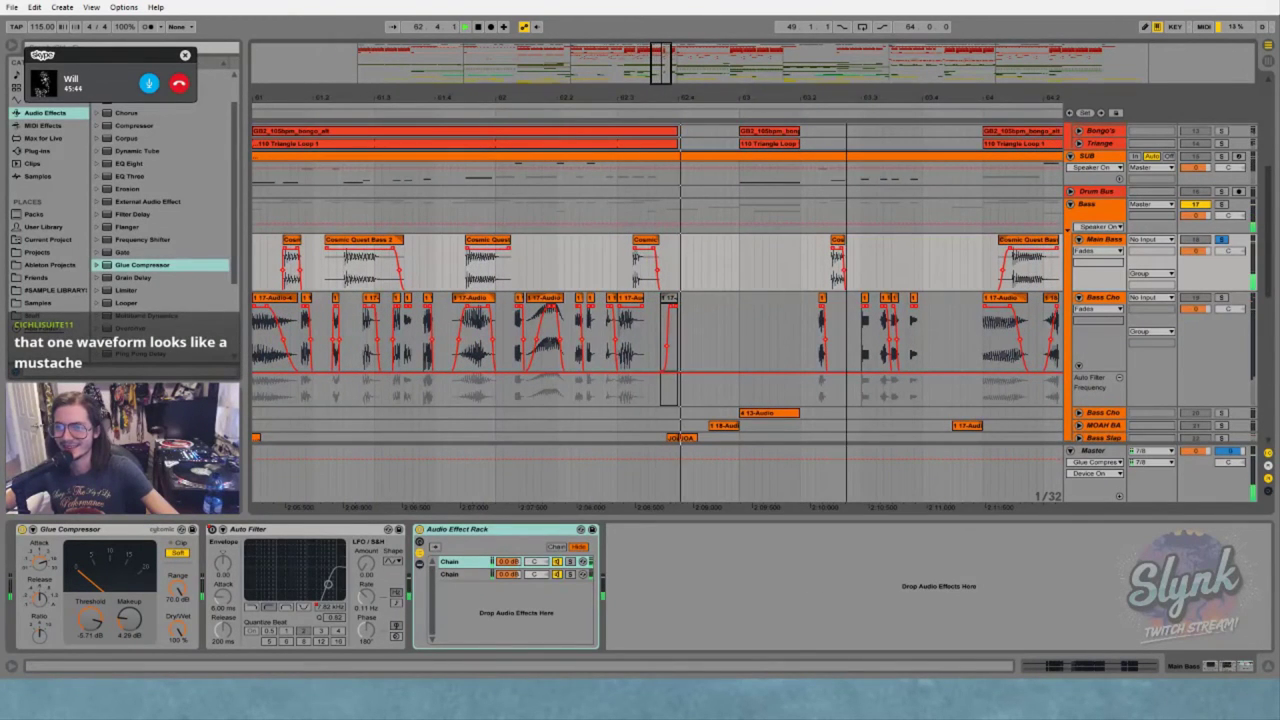
{"action": "left_click", "coordinate": [510, 255]}
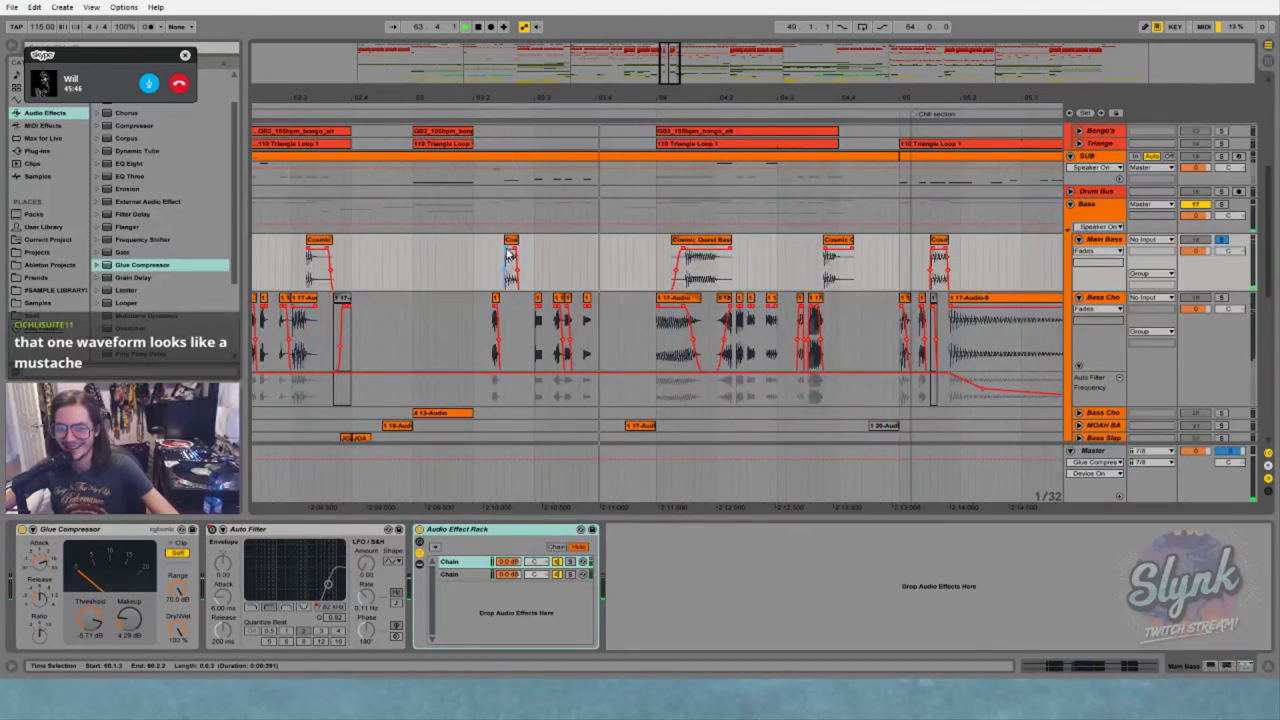
{"action": "left_click_drag", "start_coordinate": [874, 96], "coordinate": [610, 40]}
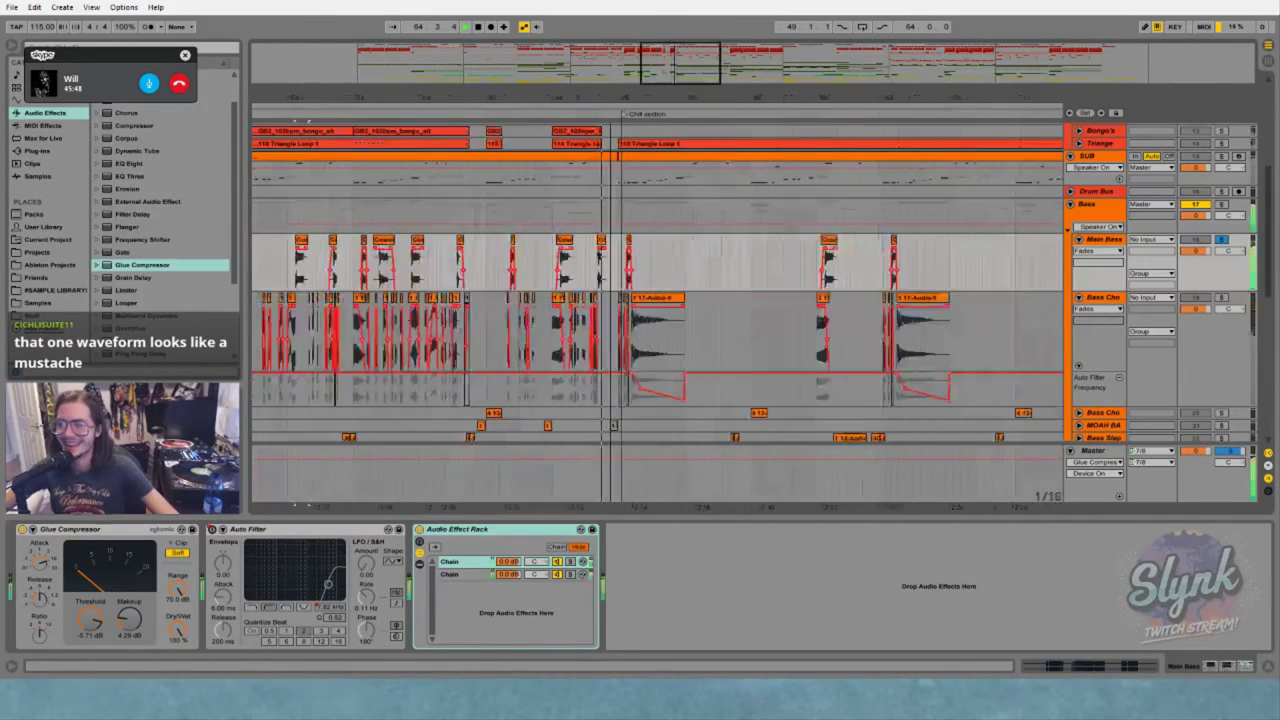
Check the fades on the Main Bass clips through the Chill section
{"action": "left_click_drag", "start_coordinate": [947, 100], "coordinate": [743, 166]}
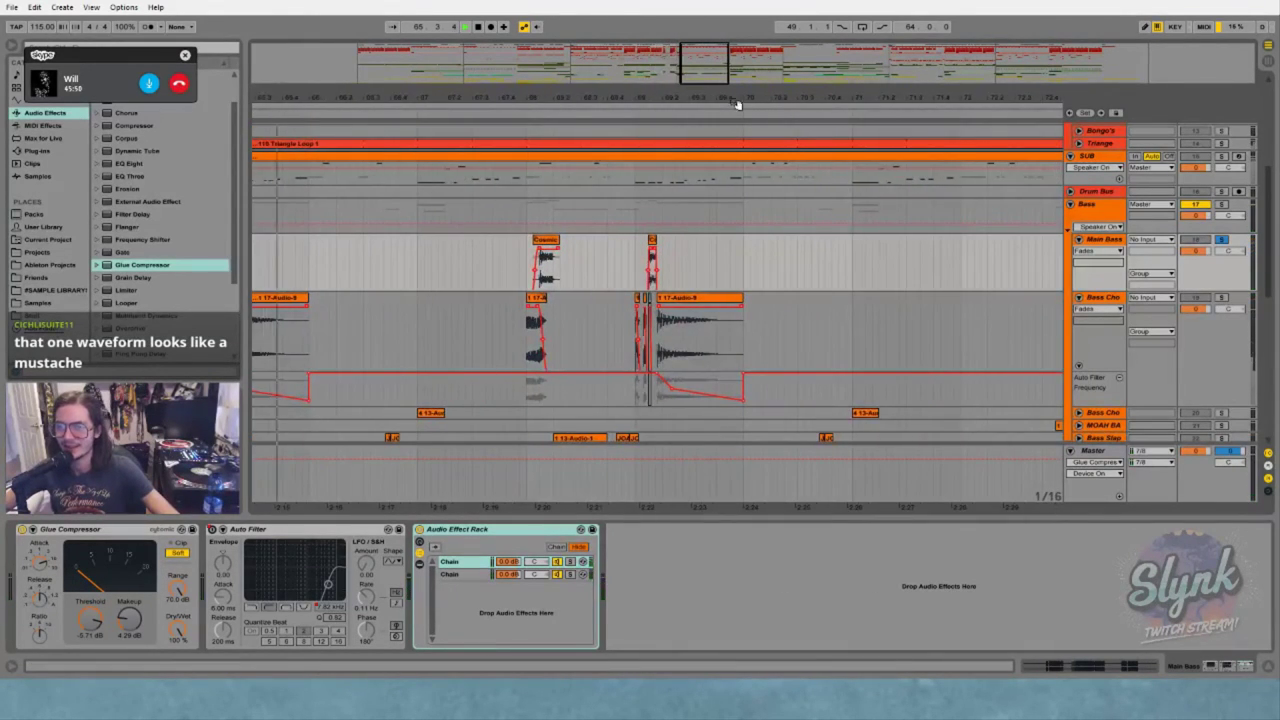
{"action": "left_click_drag", "start_coordinate": [737, 104], "coordinate": [630, 12]}
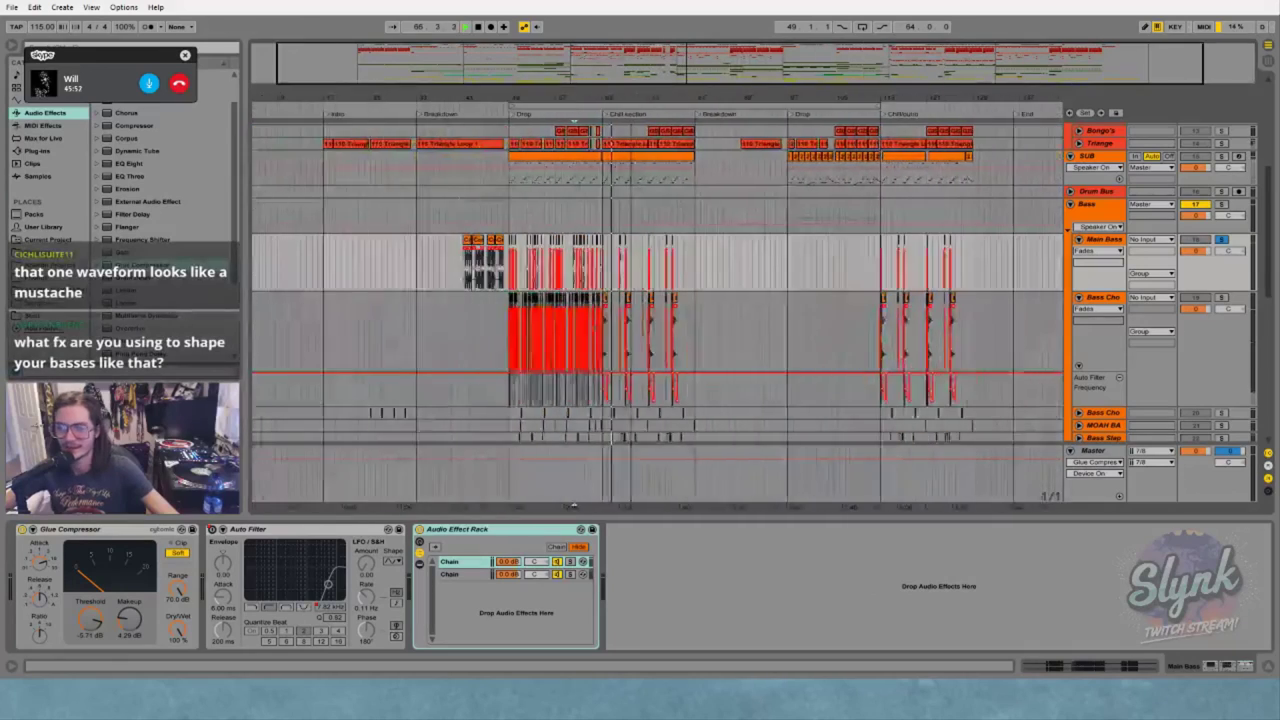
{"action": "left_click_drag", "start_coordinate": [542, 82], "coordinate": [625, 157]}
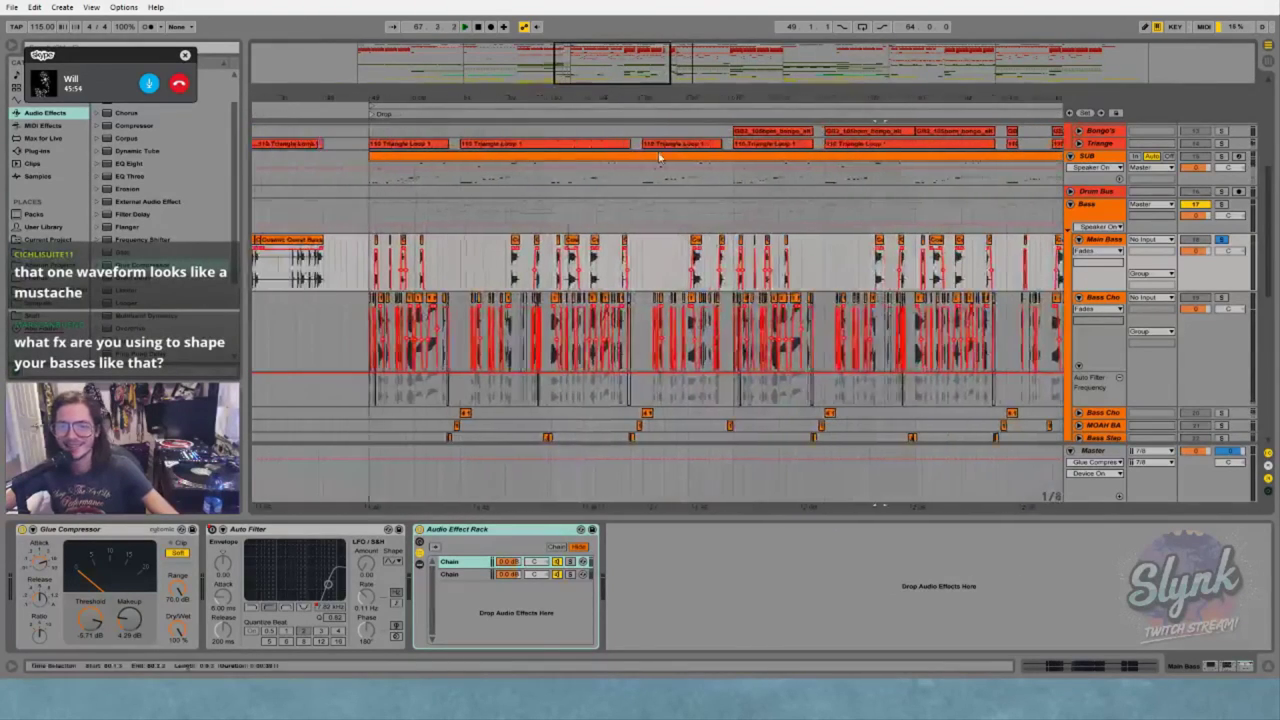
Solo the Bass Chops track instead of Main Bass and delete its deactivated clips at 49.1.3 and 50.3.4
{"action": "left_click", "coordinate": [617, 236]}
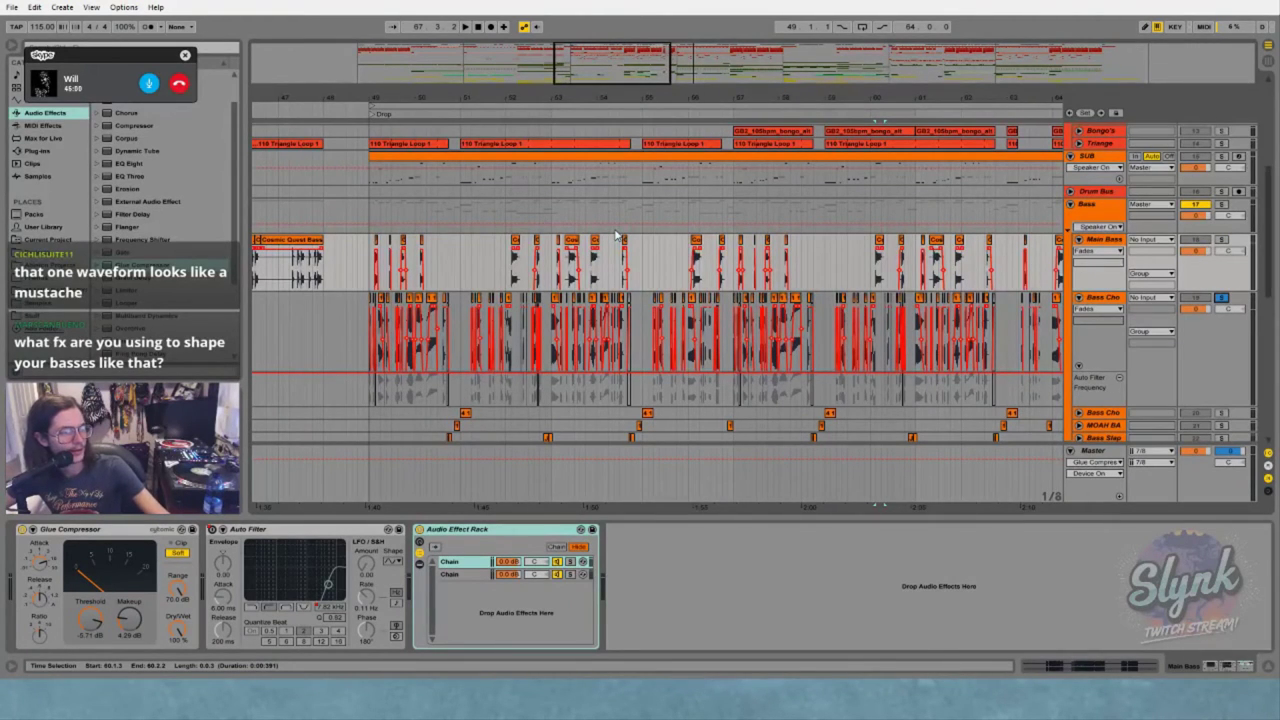
{"action": "key", "text": "z"}
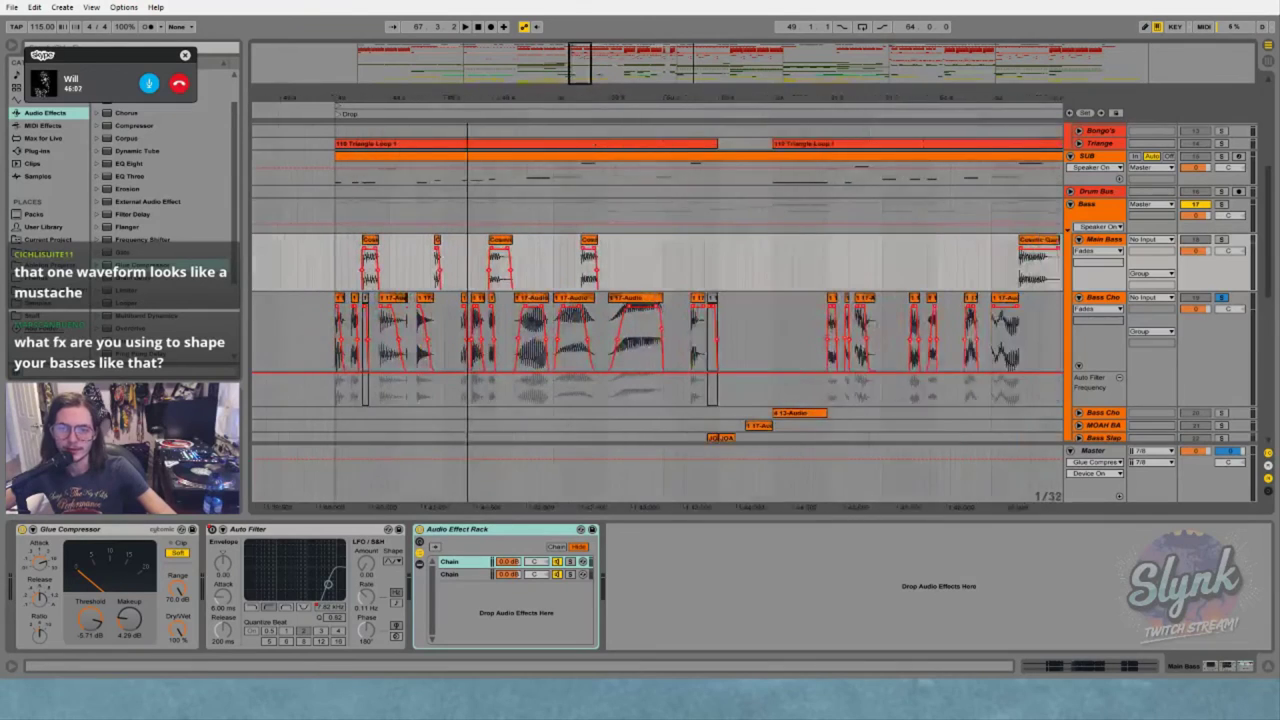
{"action": "left_click_drag", "start_coordinate": [491, 98], "coordinate": [438, 98]}
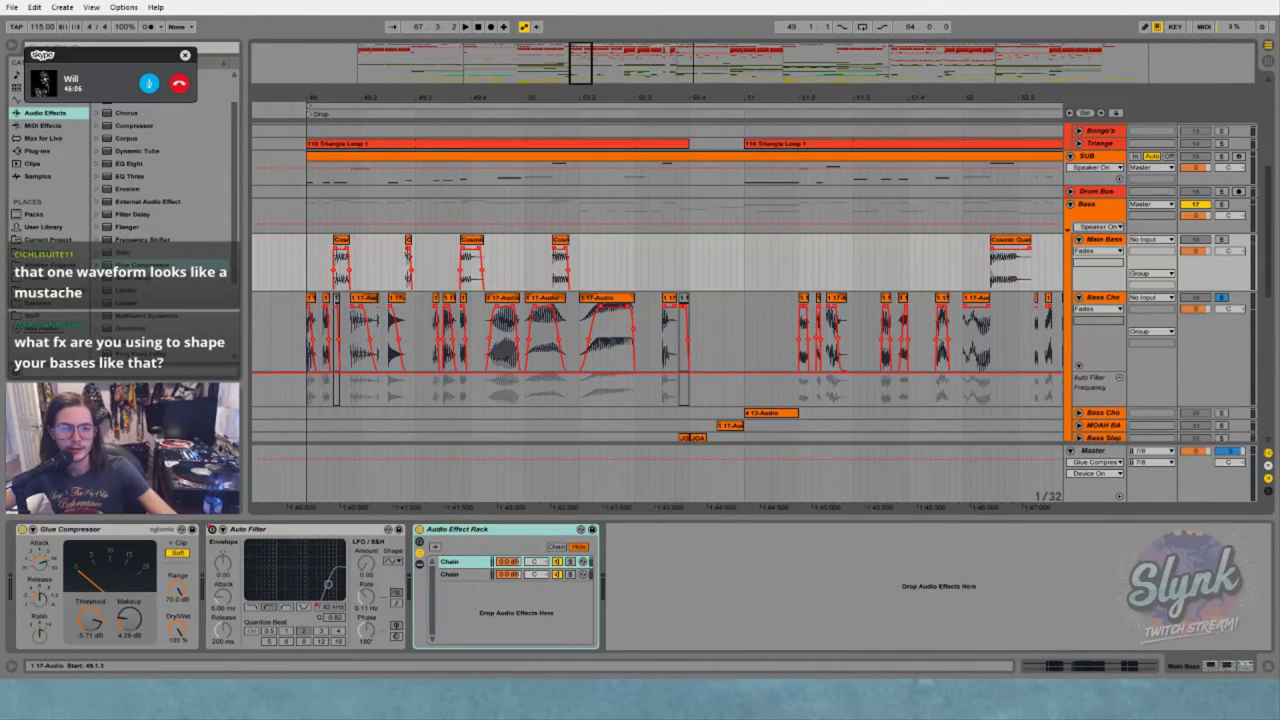
{"action": "left_click", "coordinate": [337, 305]}
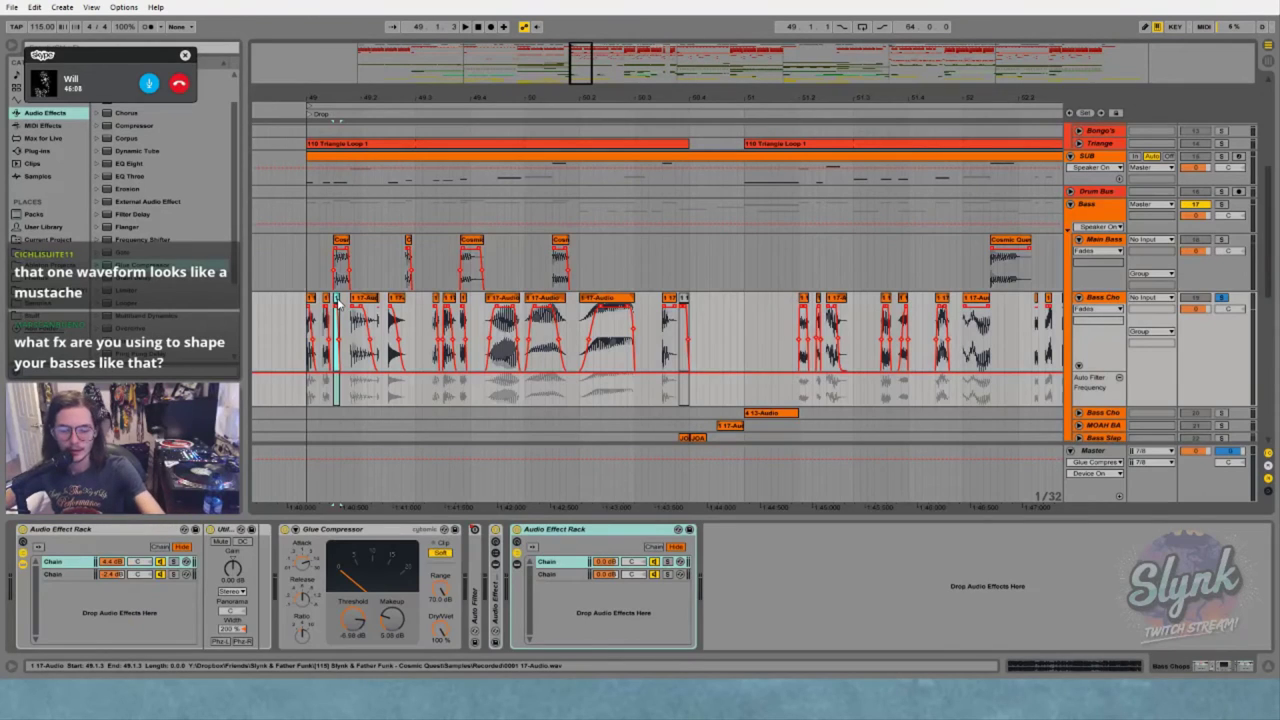
{"action": "left_click", "coordinate": [338, 305]}
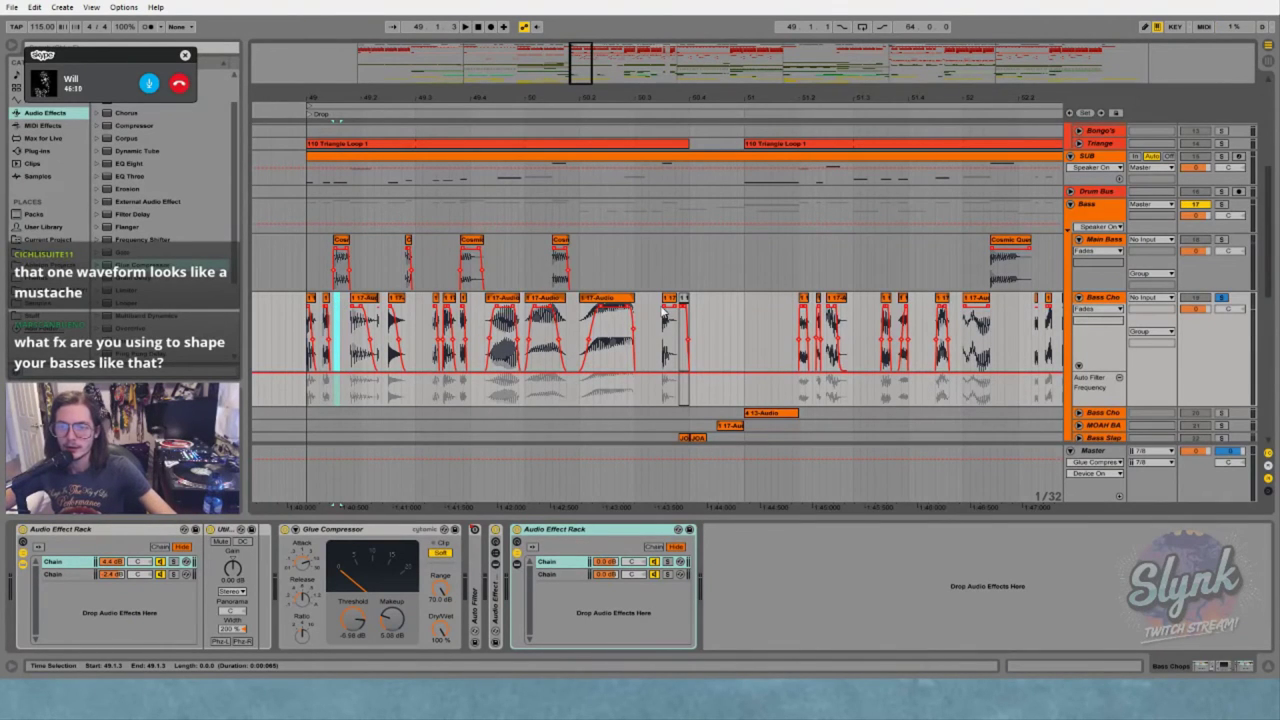
{"action": "left_click", "coordinate": [684, 315]}
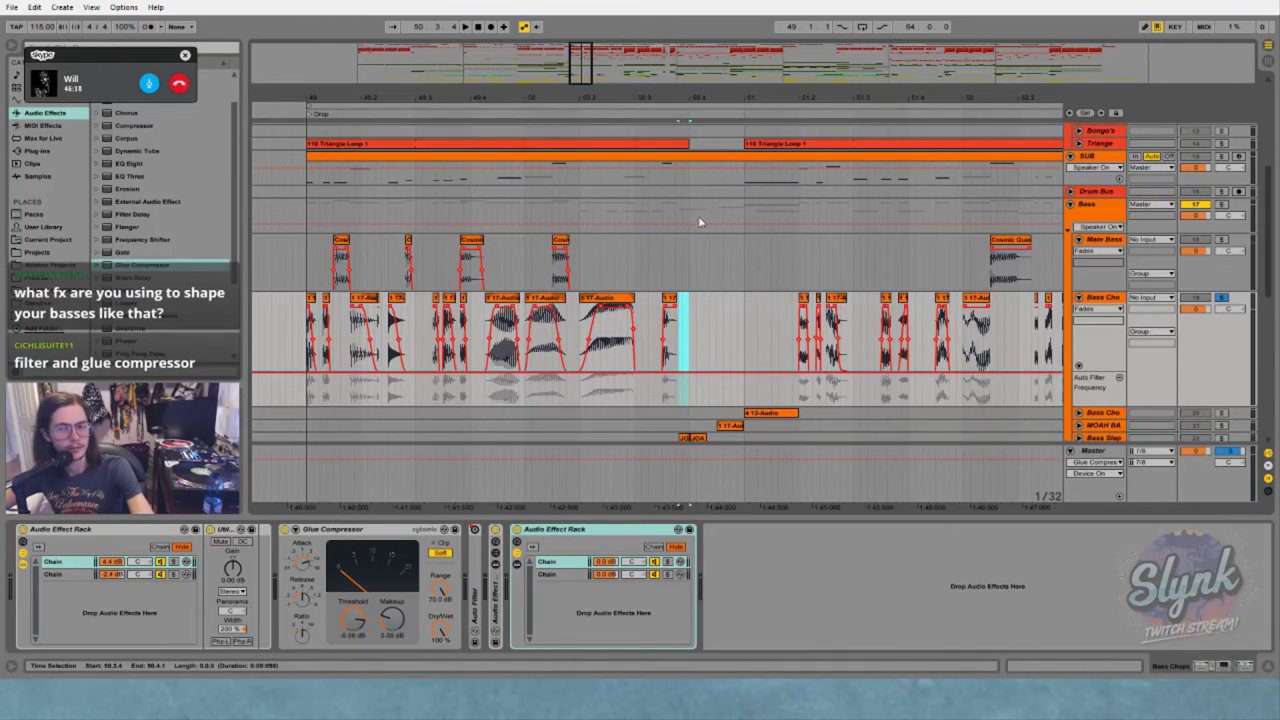
Collapse the Main Bass track and add a short fade-out to the Bass Chops clip at bar 52
{"action": "left_click_drag", "start_coordinate": [705, 95], "coordinate": [474, 50]}
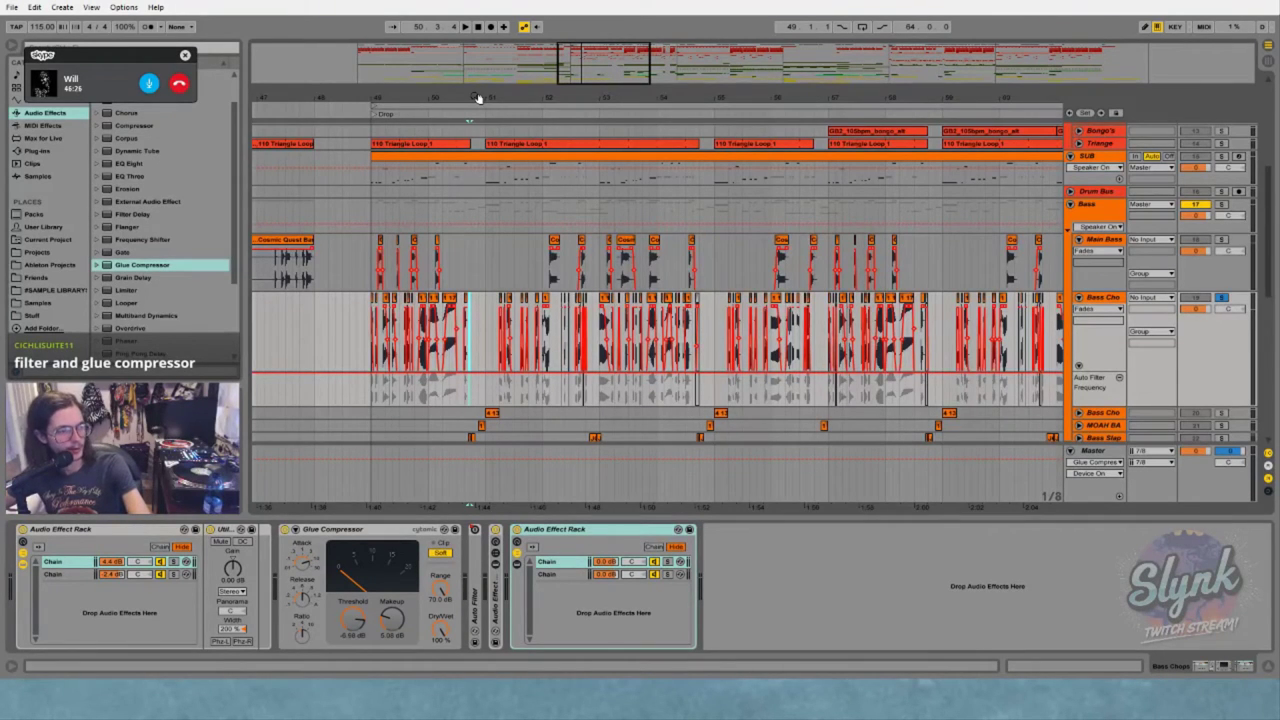
{"action": "left_click_drag", "start_coordinate": [481, 98], "coordinate": [651, 183]}
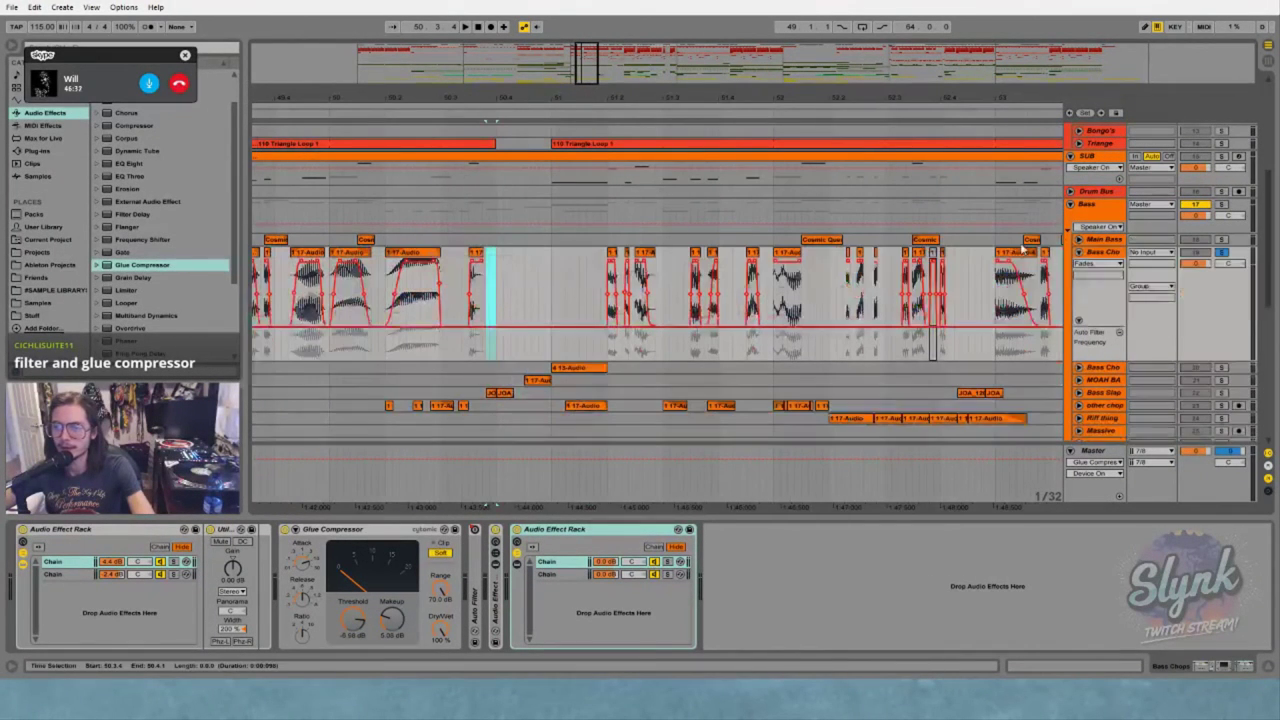
{"action": "left_click", "coordinate": [1080, 240]}
{"action": "left_click", "coordinate": [777, 263]}
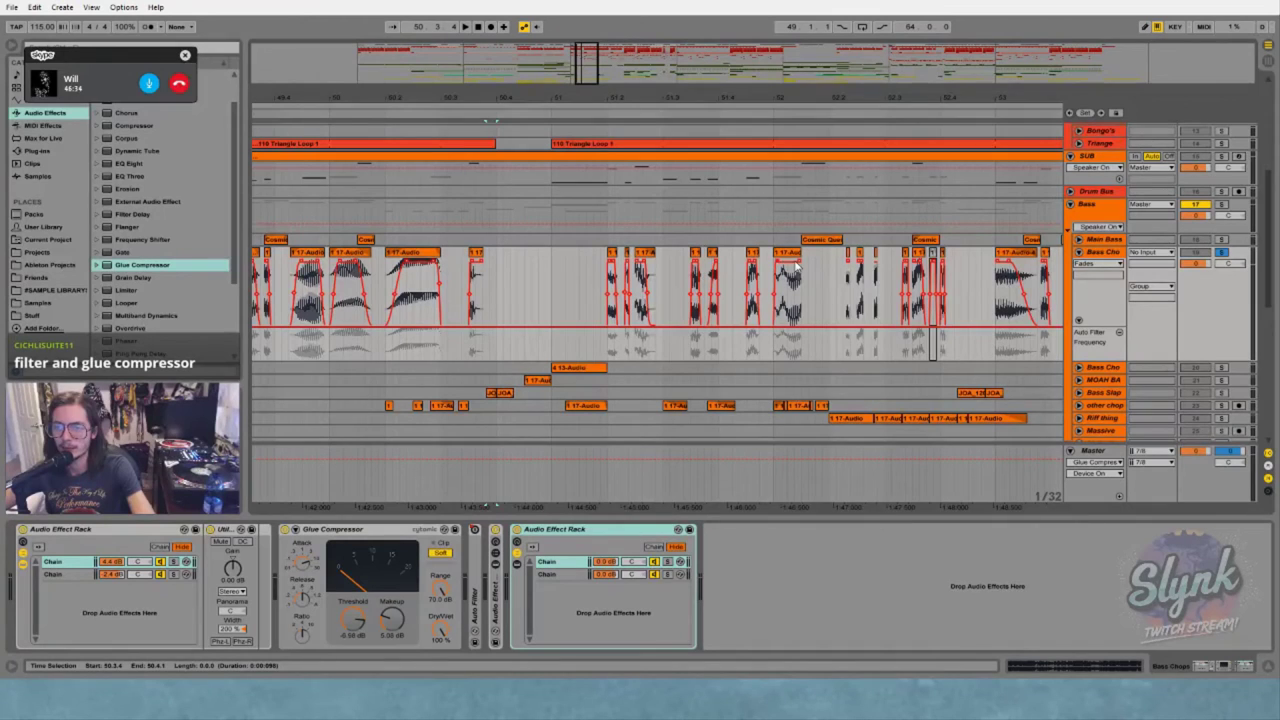
{"action": "left_click_drag", "start_coordinate": [796, 262], "coordinate": [794, 261]}
{"action": "key", "text": "space"}
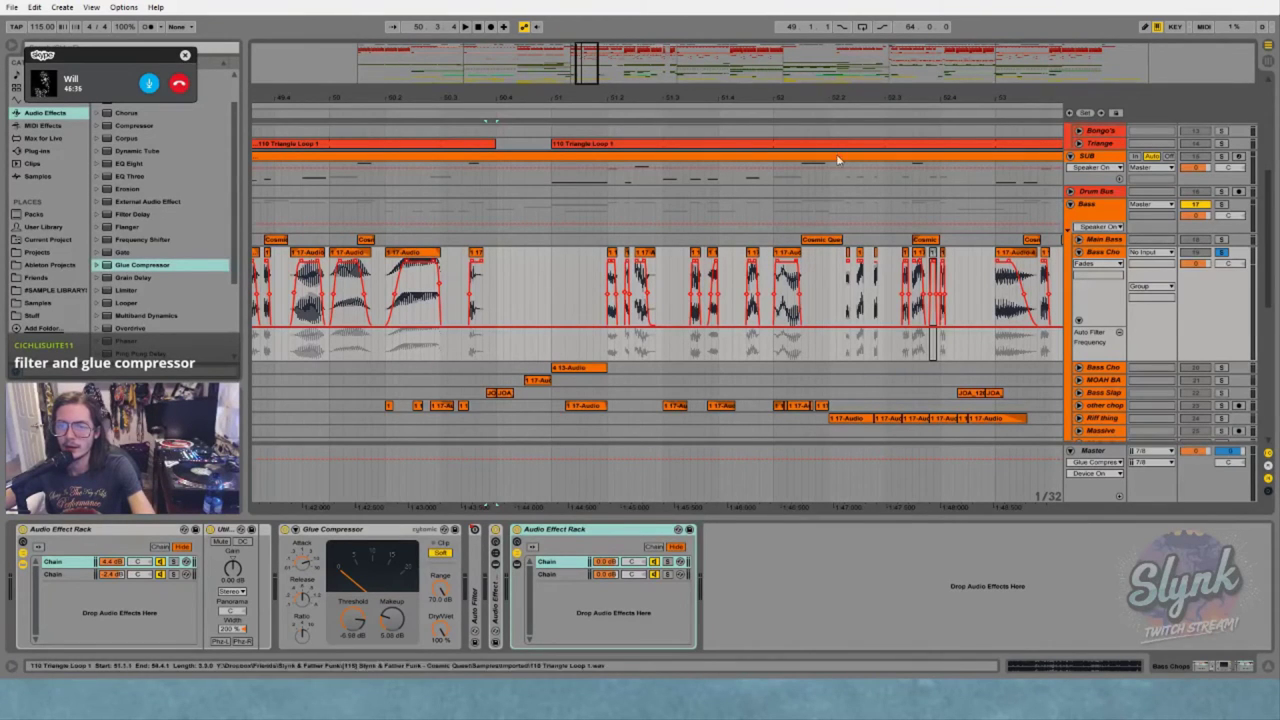
Play through Bass Chops from bar 52 and delete the deactivated clip at 52.3.4
{"action": "left_click_drag", "start_coordinate": [639, 97], "coordinate": [606, 154]}
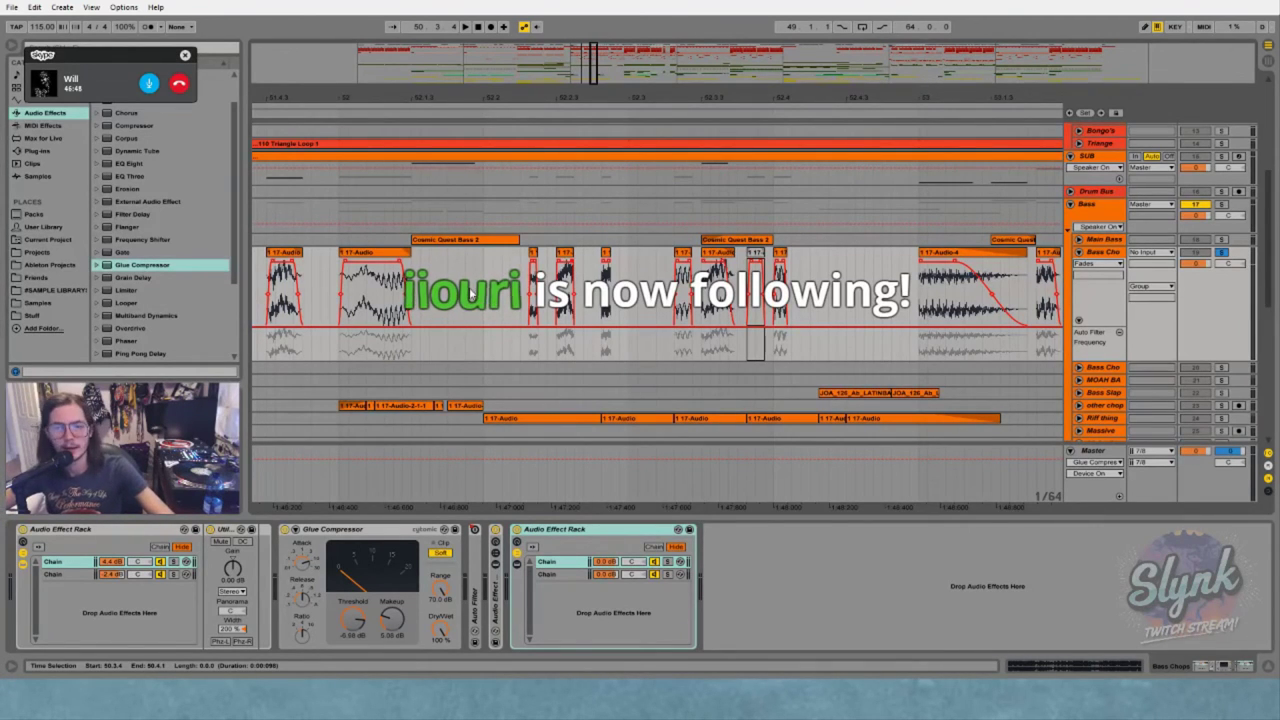
{"action": "key", "text": "space"}
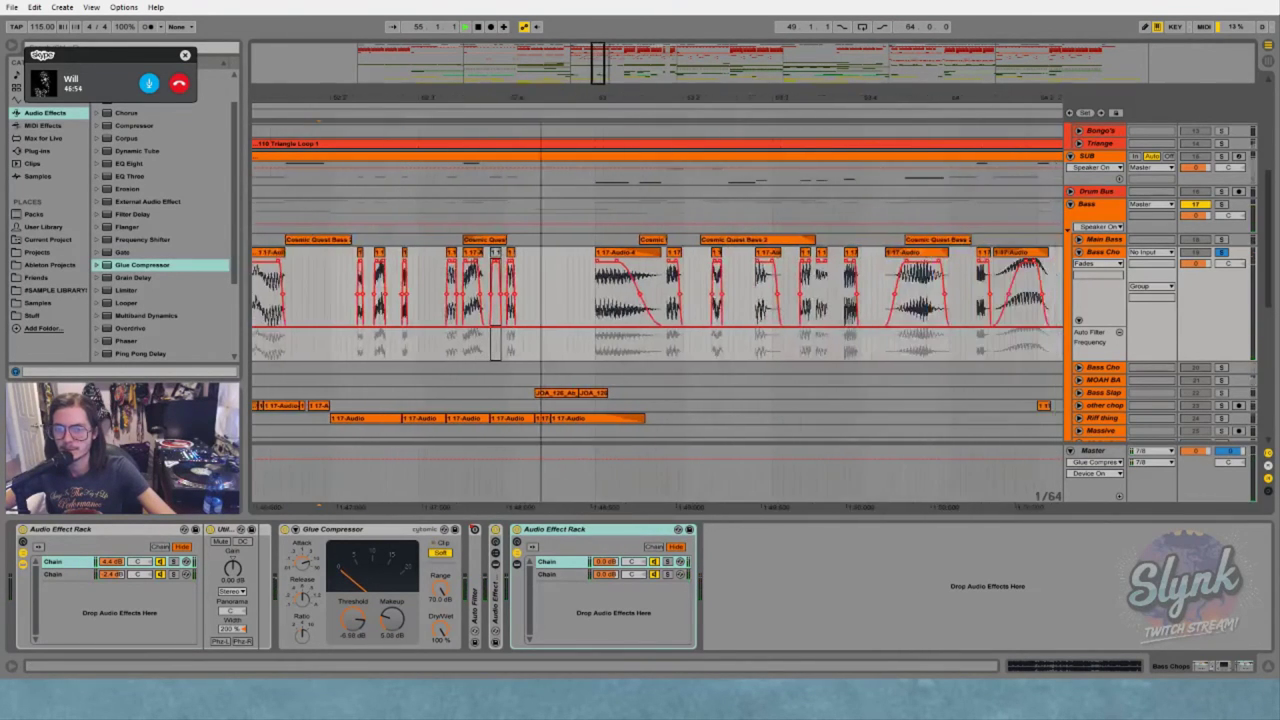
{"action": "key", "text": "space"}
{"action": "left_click", "coordinate": [451, 252]}
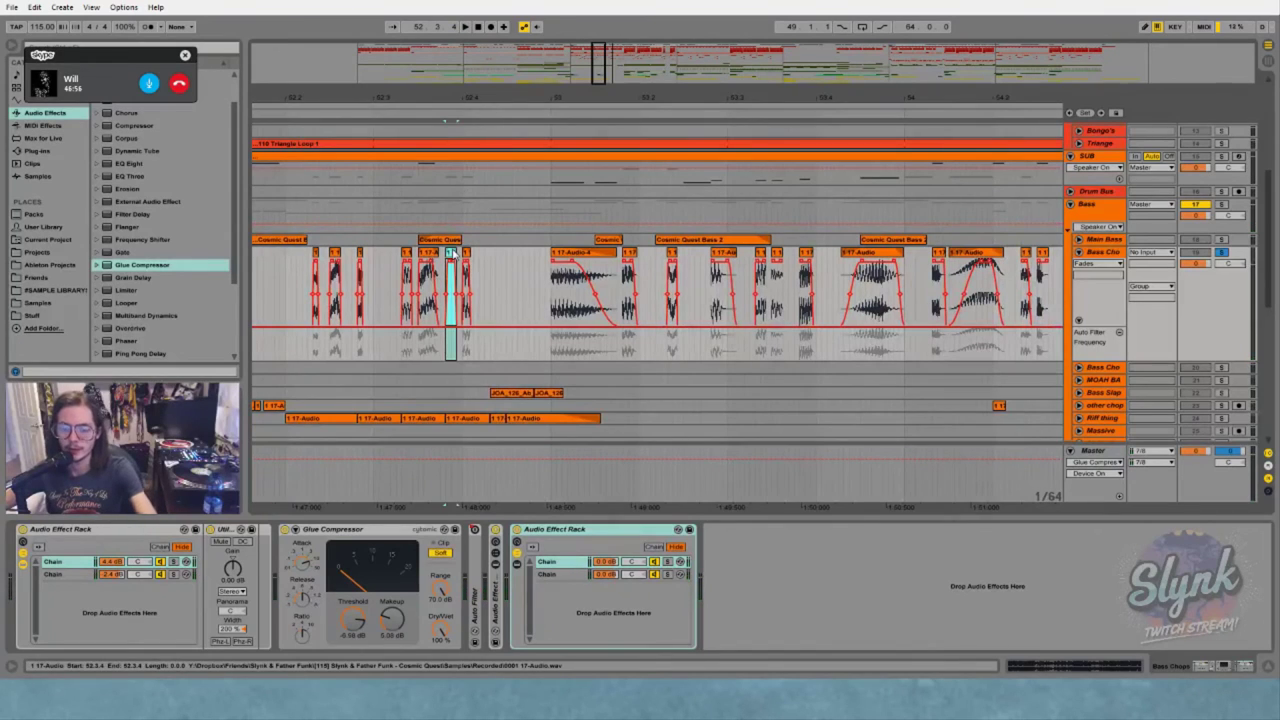
{"action": "key", "text": "Delete"}
{"action": "key", "text": "space"}
Collapse the Bass Chops track
{"action": "left_click_drag", "start_coordinate": [590, 97], "coordinate": [445, 40]}
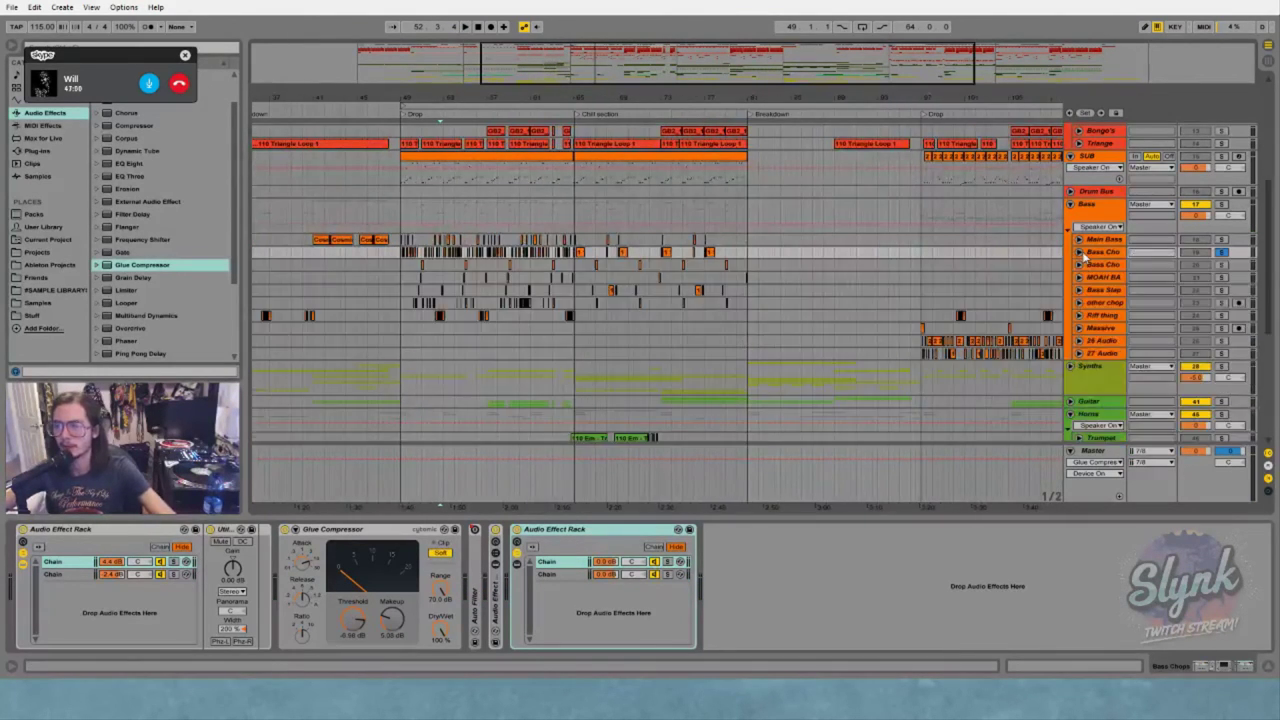
{"action": "left_click", "coordinate": [1080, 253]}
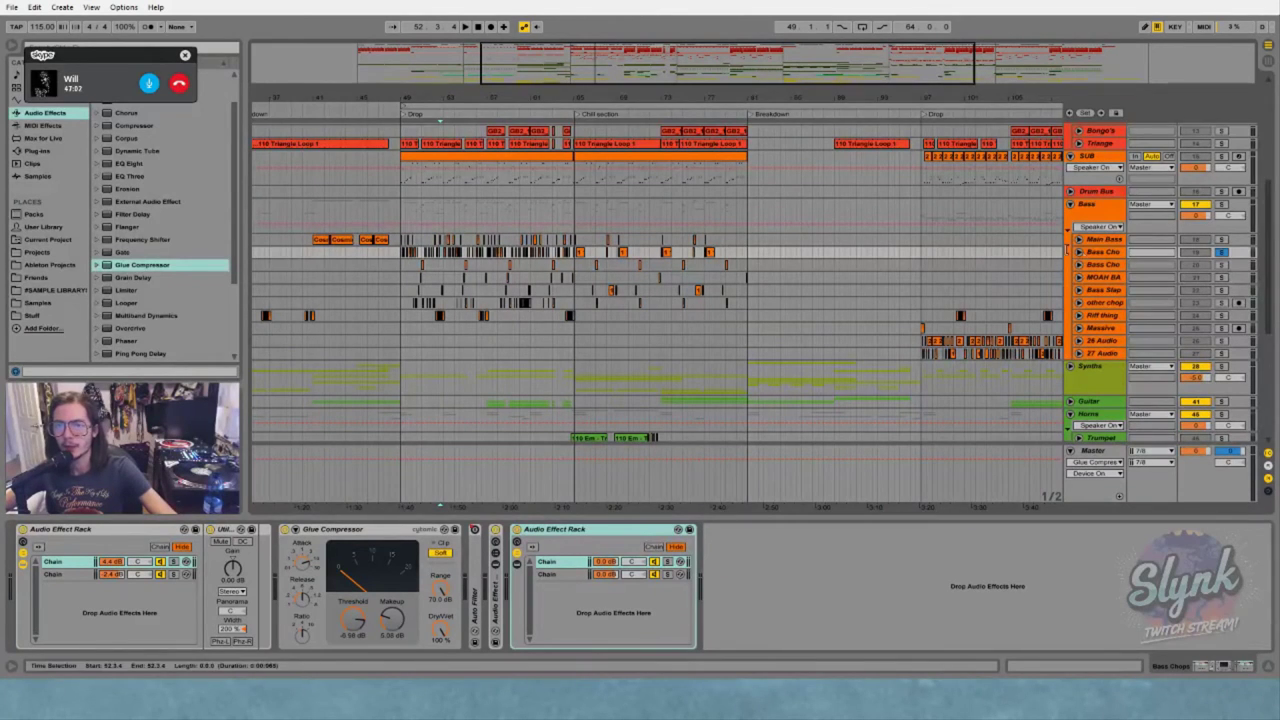
{"action": "left_click_drag", "start_coordinate": [611, 96], "coordinate": [611, 40]}
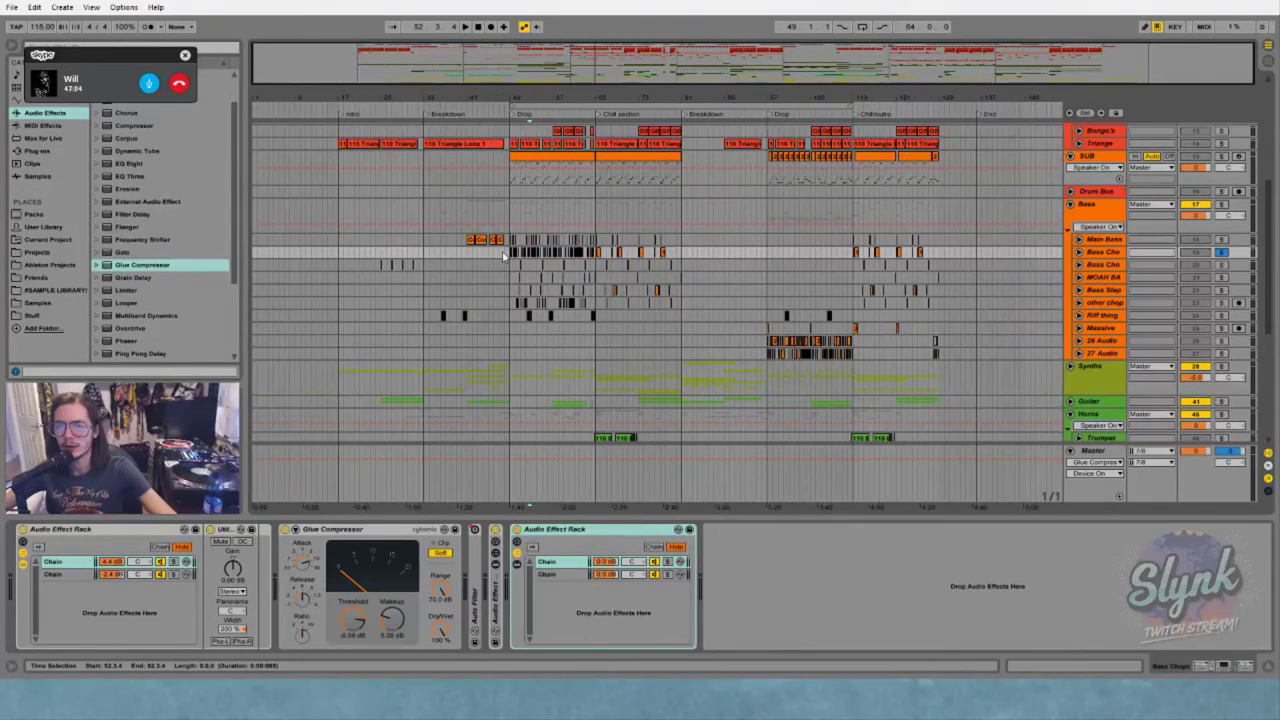
{"action": "scroll", "coordinate": [980, 258], "scroll_direction": "up", "scroll_amount": 3}
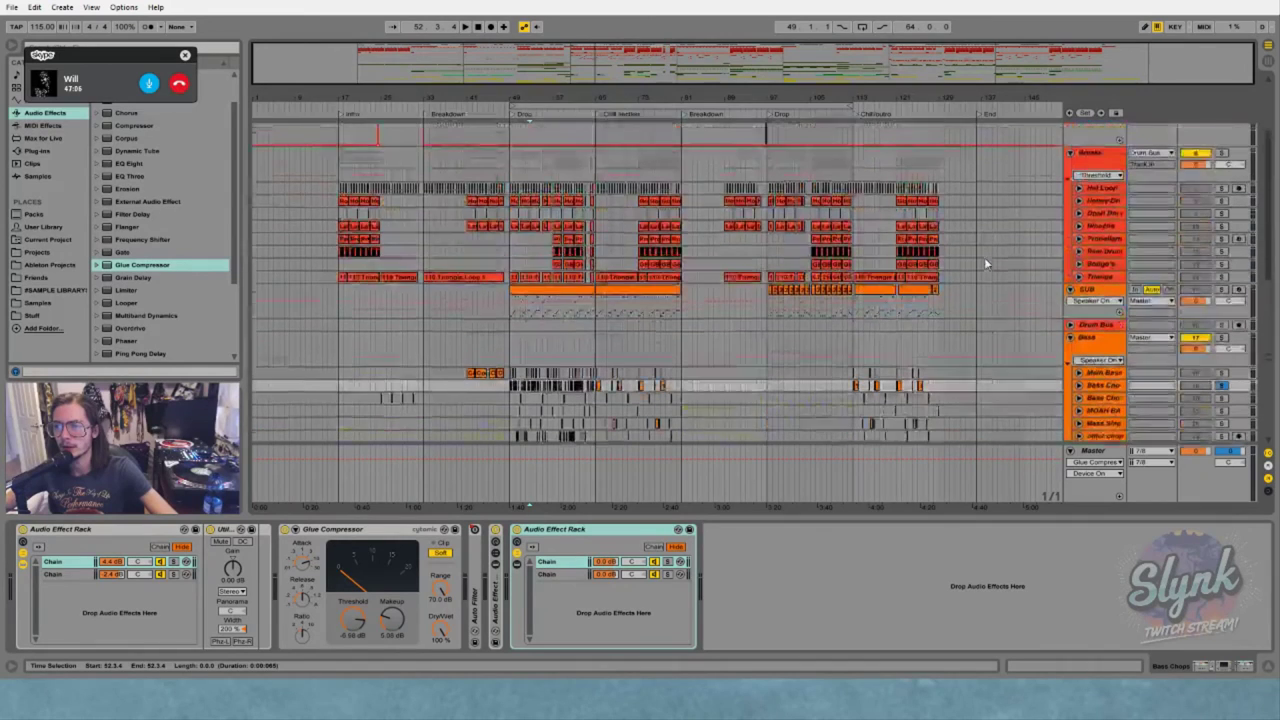
{"action": "left_click", "coordinate": [946, 350]}
{"action": "scroll", "coordinate": [952, 345], "scroll_direction": "down", "scroll_amount": 2}
{"action": "scroll", "coordinate": [952, 347], "scroll_direction": "down", "scroll_amount": 2}
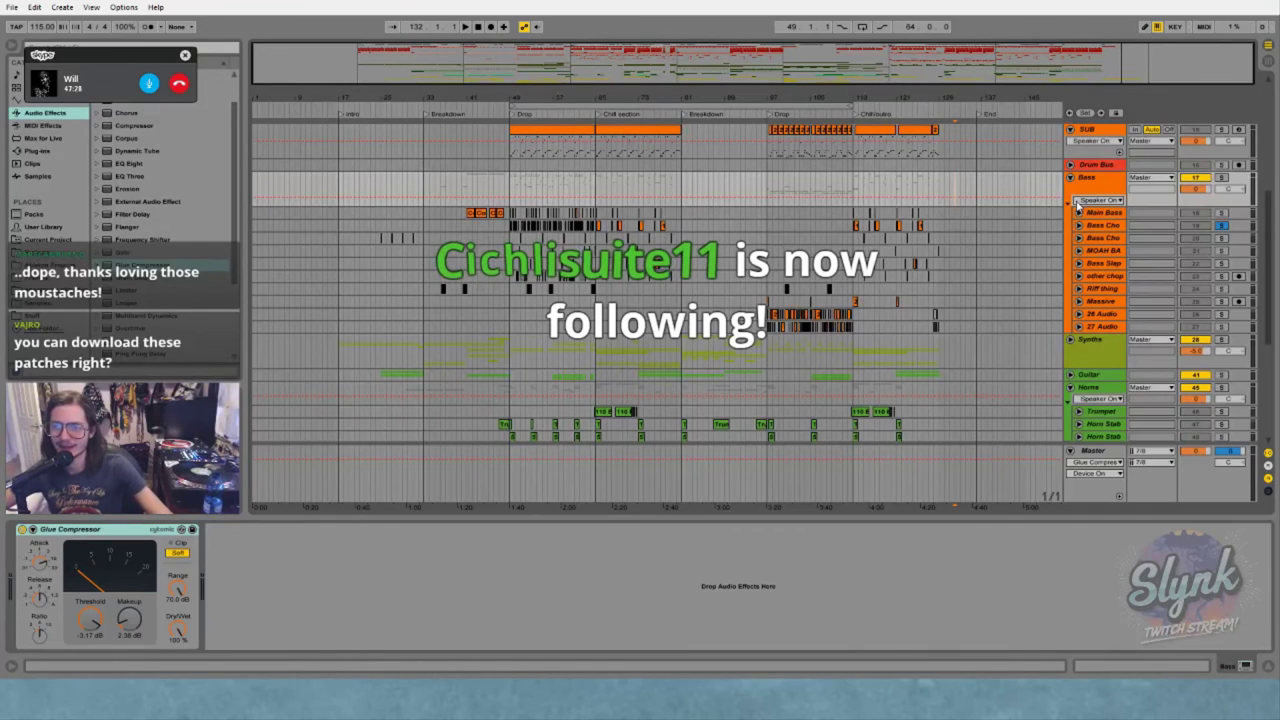
{"action": "left_click", "coordinate": [941, 226]}
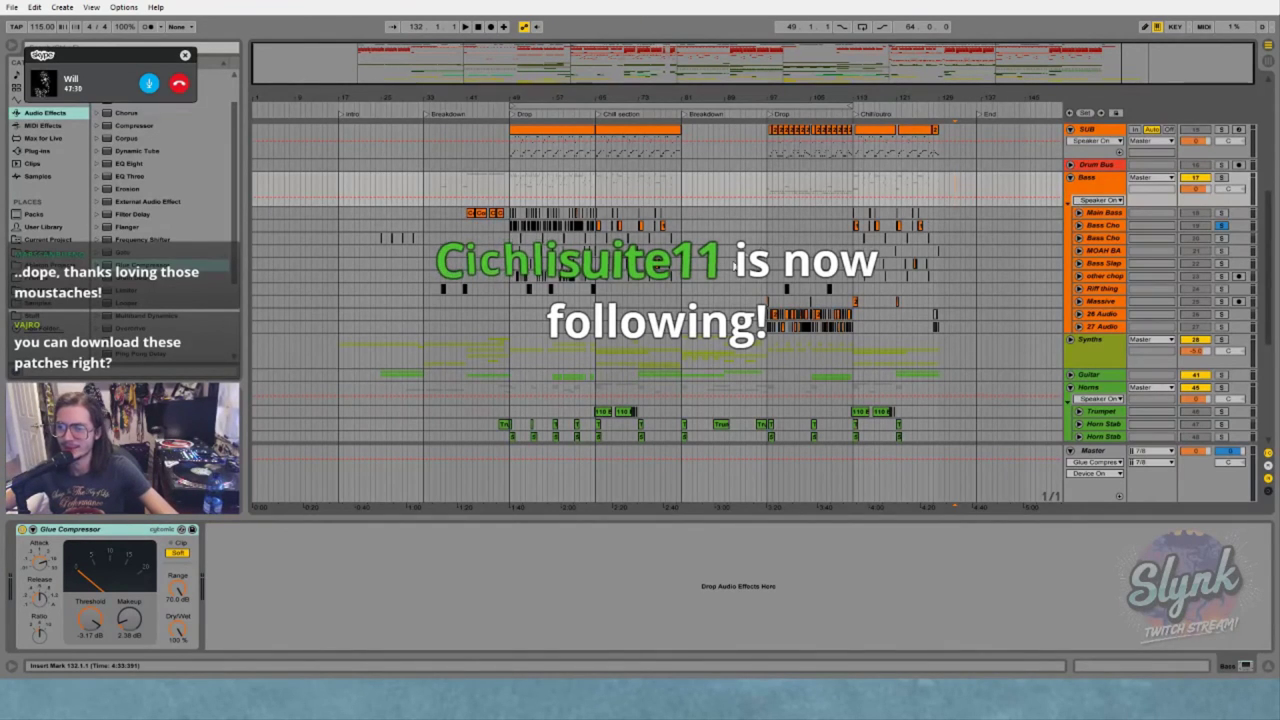
{"action": "left_click", "coordinate": [689, 287]}
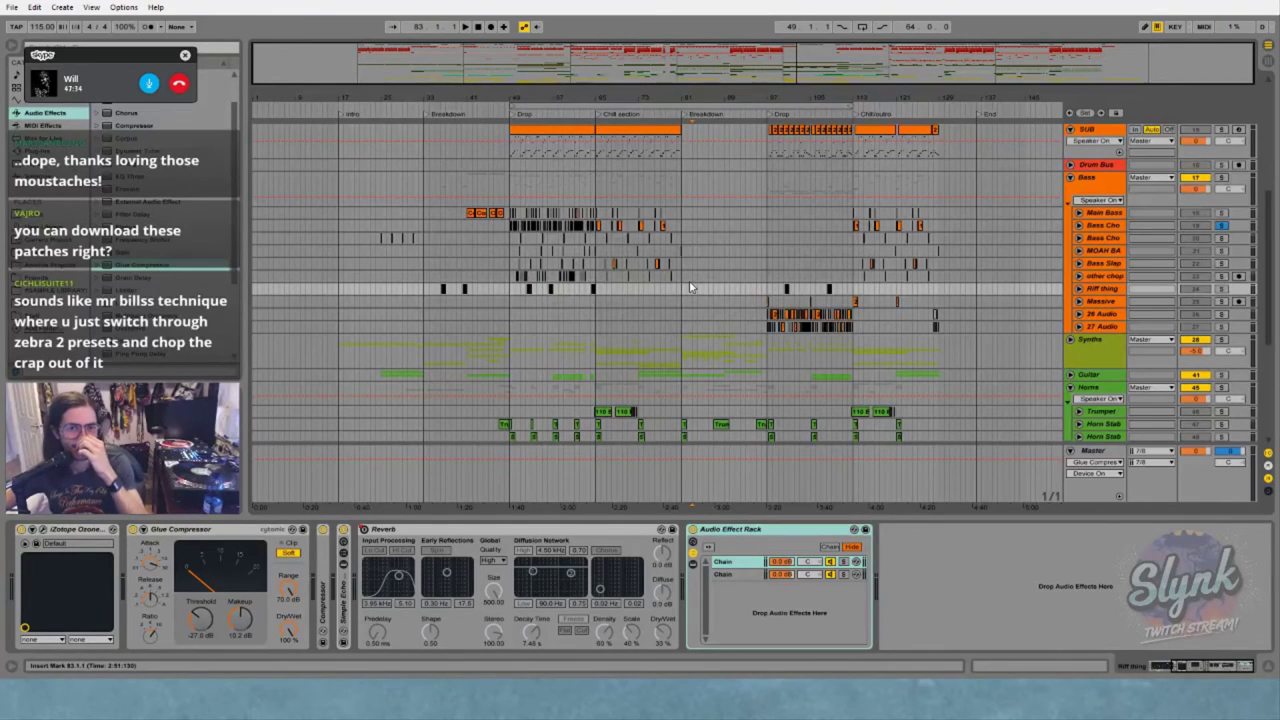
{"action": "scroll", "coordinate": [689, 287], "scroll_direction": "up", "scroll_amount": 6}
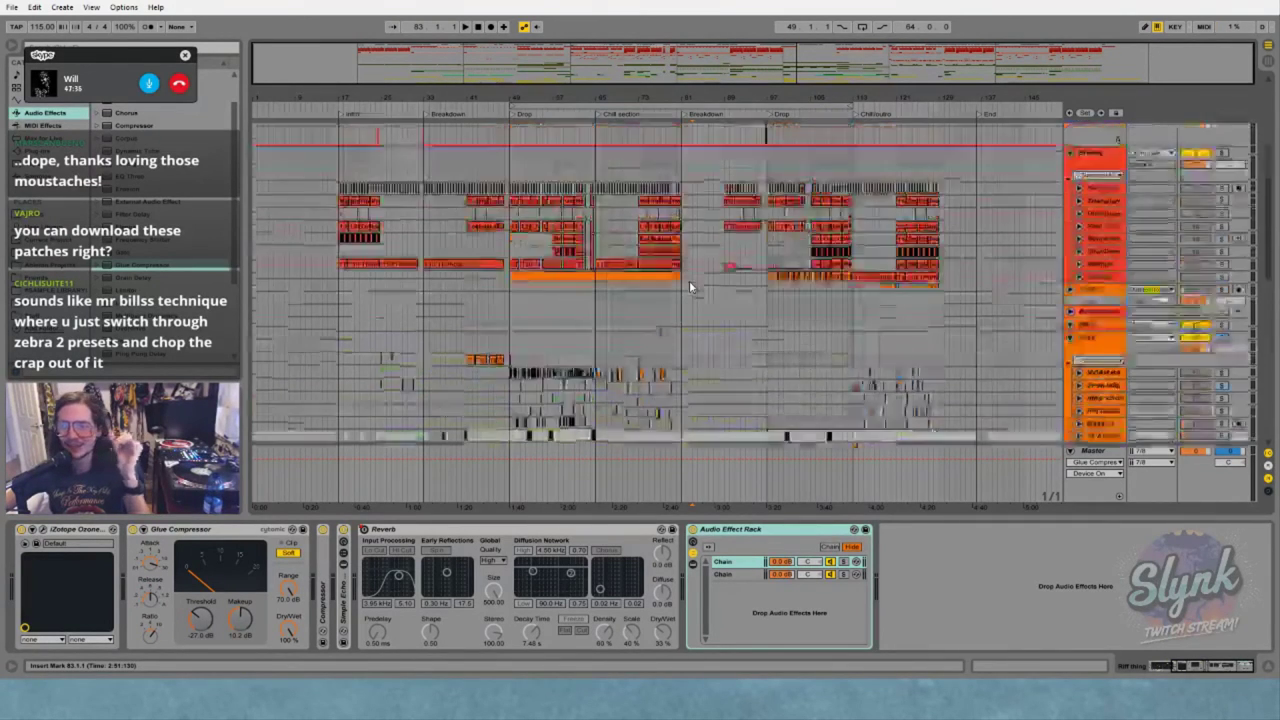
Collapse the Breaks, DRUM MEAT, Bass and FX tracks in the arrangement and select the Master track
{"action": "left_click", "coordinate": [1070, 233]}
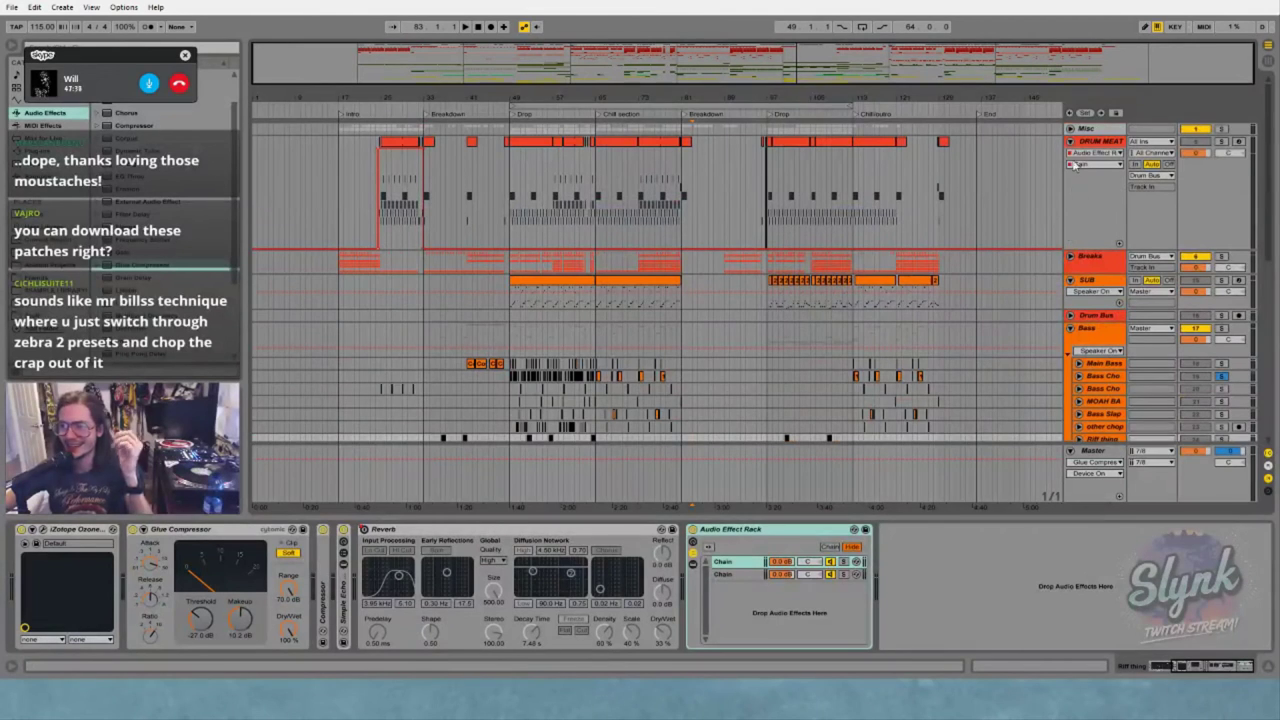
{"action": "left_click", "coordinate": [1070, 141]}
{"action": "scroll", "coordinate": [1050, 206], "scroll_direction": "down", "scroll_amount": 1}
{"action": "left_click", "coordinate": [1070, 186]}
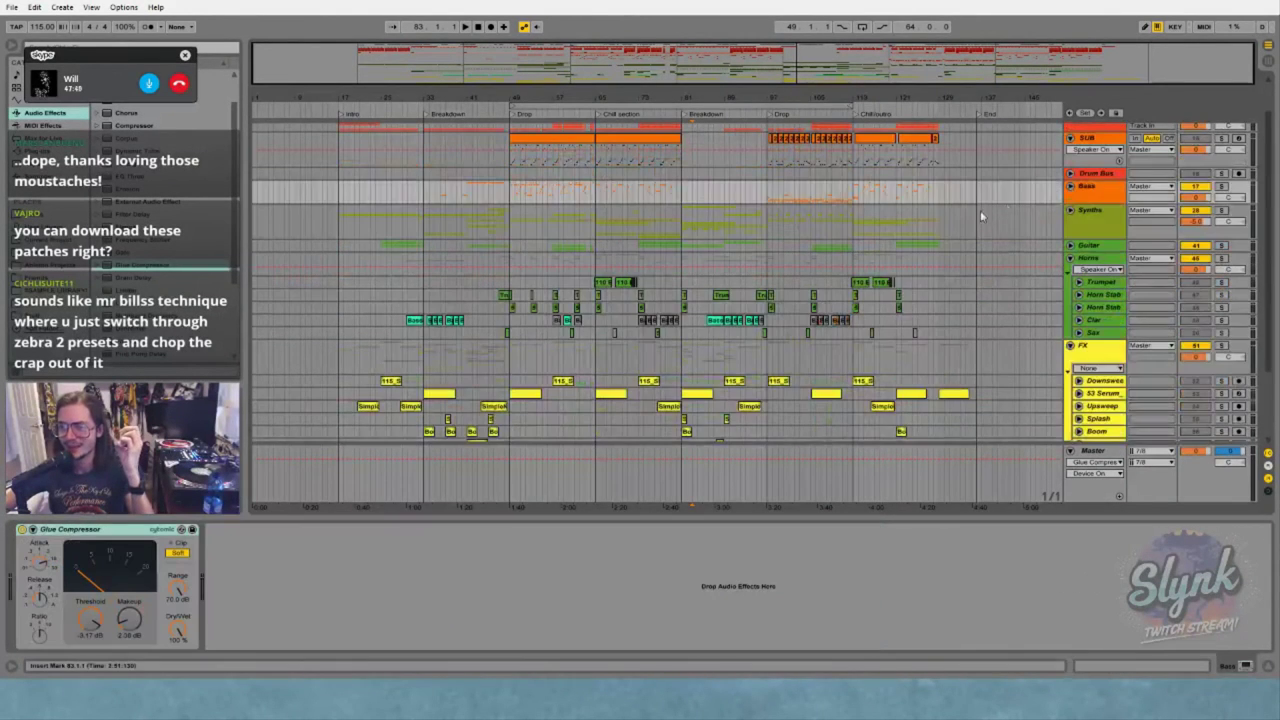
{"action": "scroll", "coordinate": [1072, 250], "scroll_direction": "down", "scroll_amount": 3}
{"action": "left_click", "coordinate": [1070, 292]}
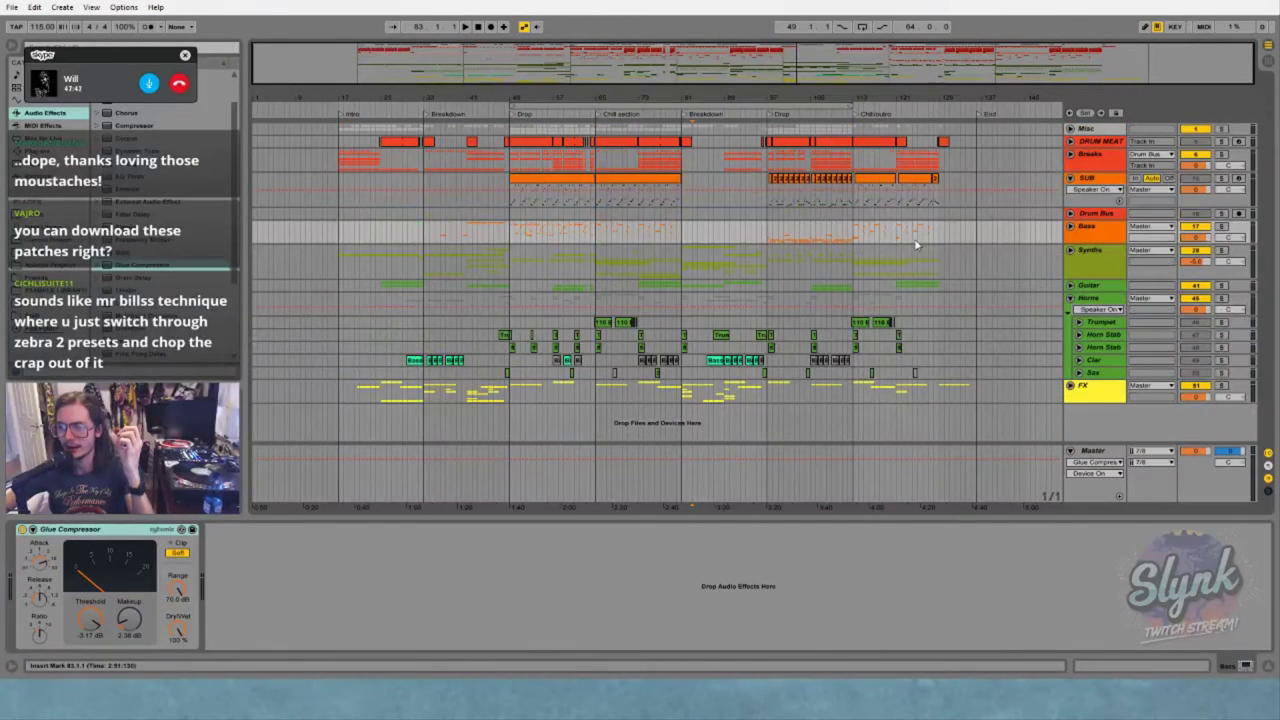
{"action": "left_click", "coordinate": [1050, 200]}
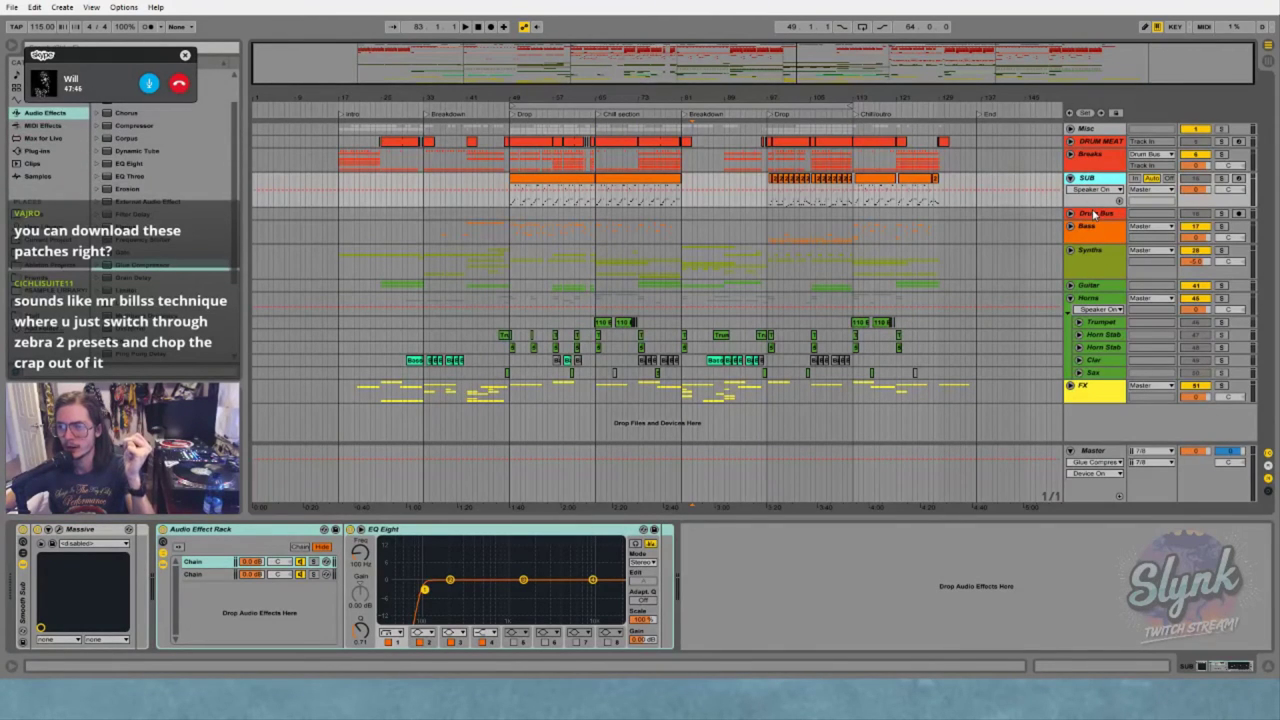
{"action": "left_click", "coordinate": [1092, 451]}
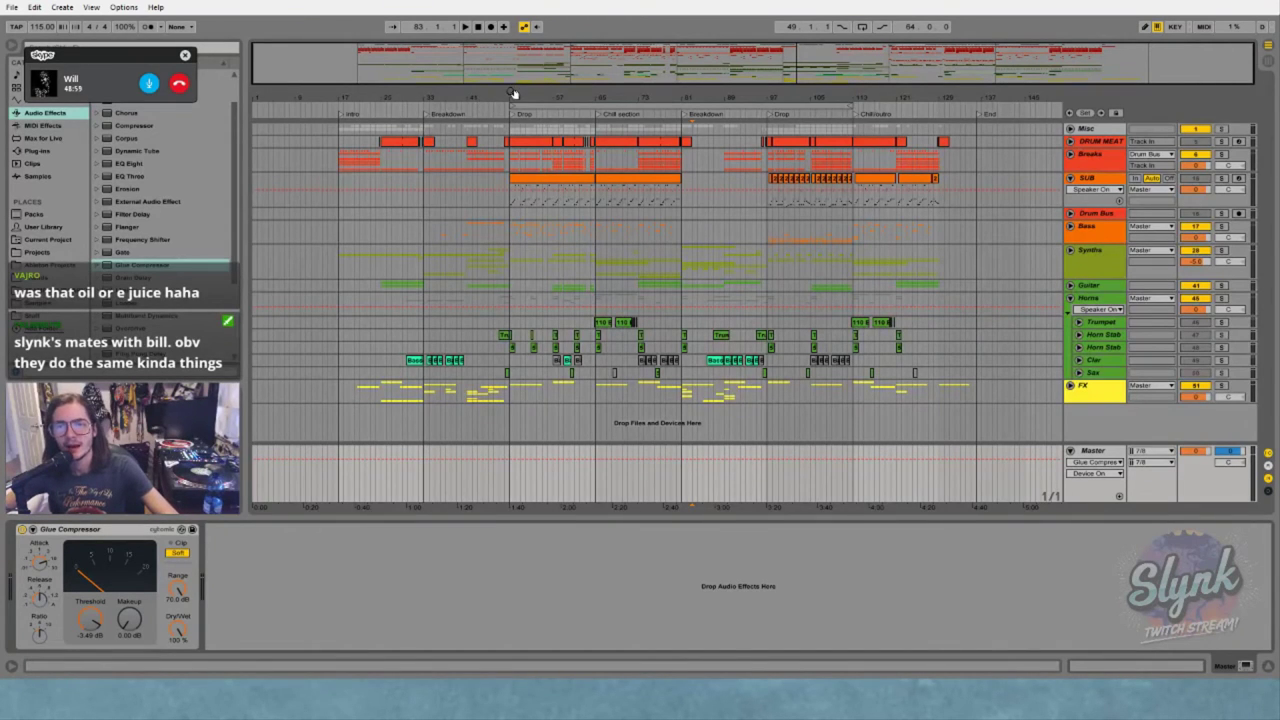
Expand the Bass group and solo the whole group in place of the Bass Chops track
{"action": "left_click_drag", "start_coordinate": [510, 97], "coordinate": [510, 185]}
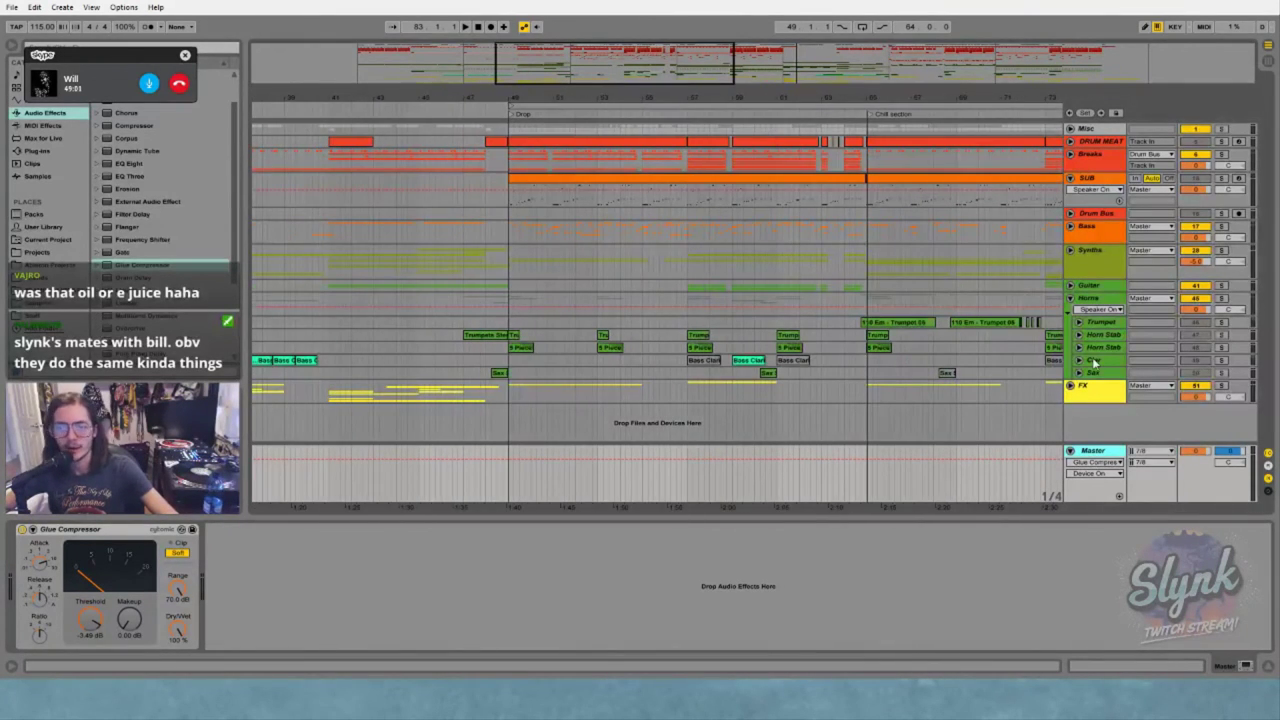
{"action": "left_click", "coordinate": [1069, 226]}
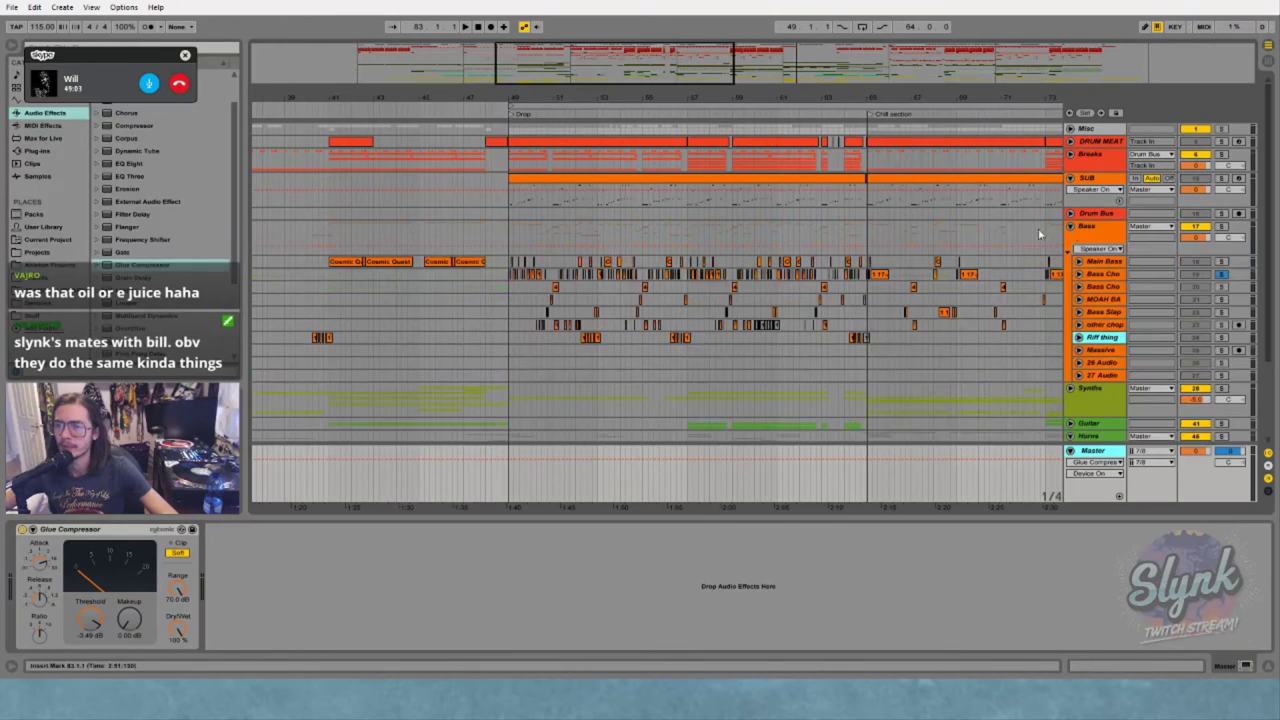
{"action": "left_click_drag", "start_coordinate": [557, 97], "coordinate": [587, 200]}
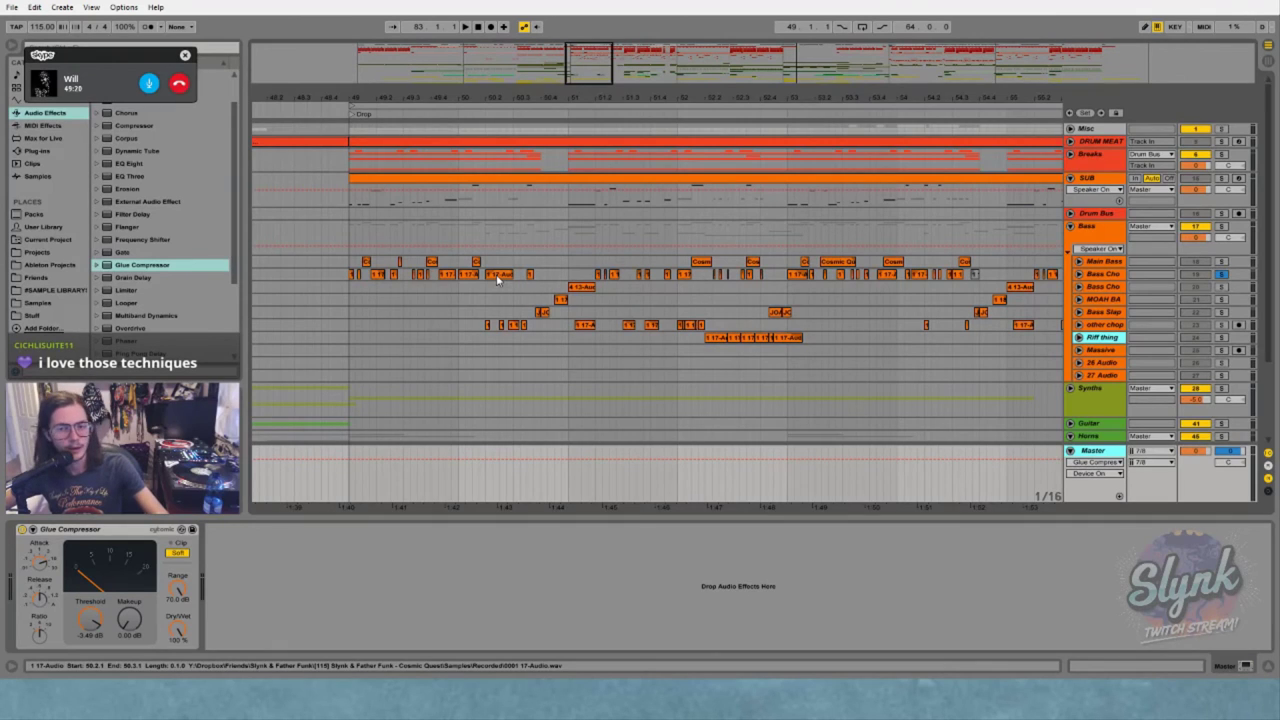
{"action": "left_click", "coordinate": [1220, 273]}
{"action": "left_click", "coordinate": [1221, 226]}
Play the soloed Bass group from the start of the drop at 49.1.1
{"action": "left_click", "coordinate": [400, 258]}
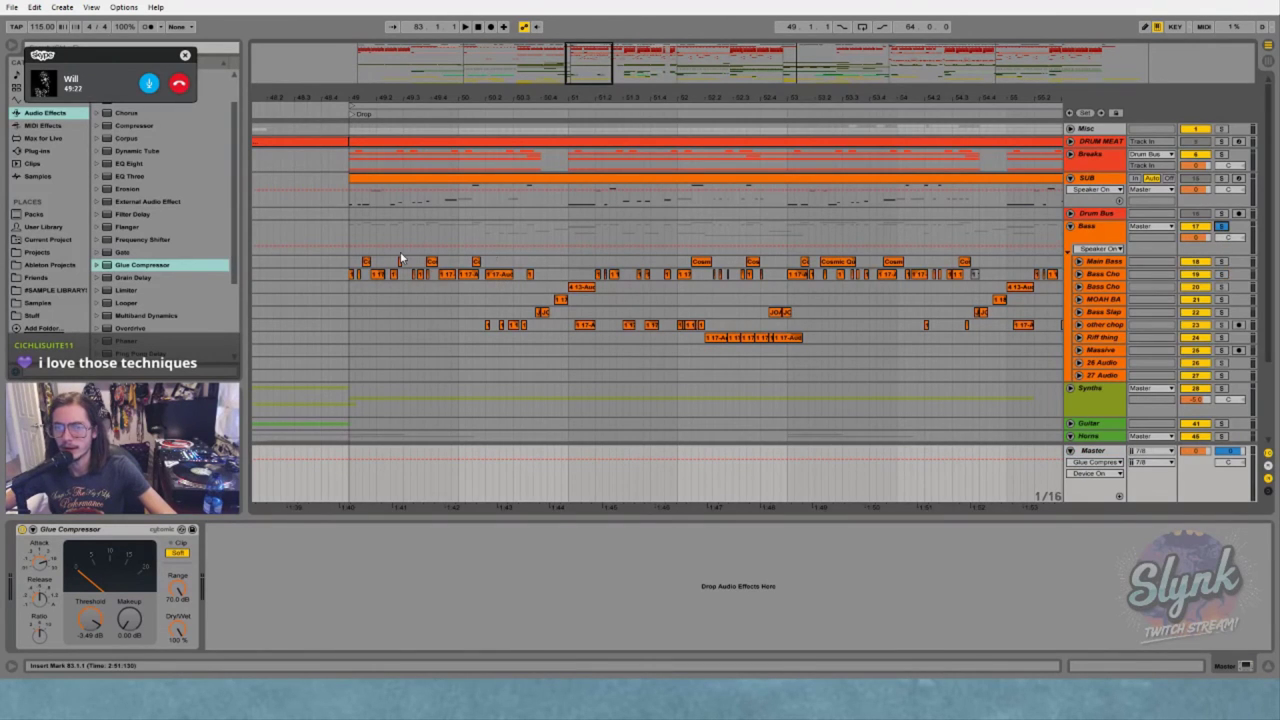
{"action": "left_click", "coordinate": [348, 231]}
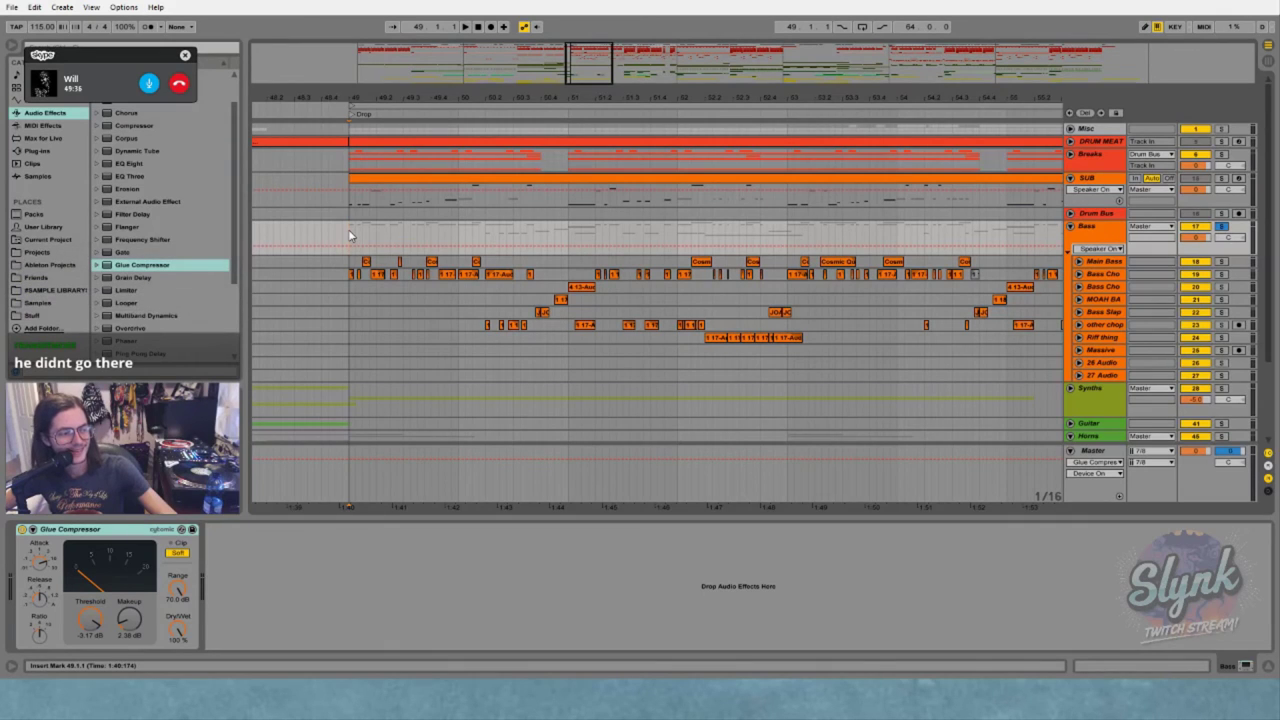
{"action": "key", "text": "space"}
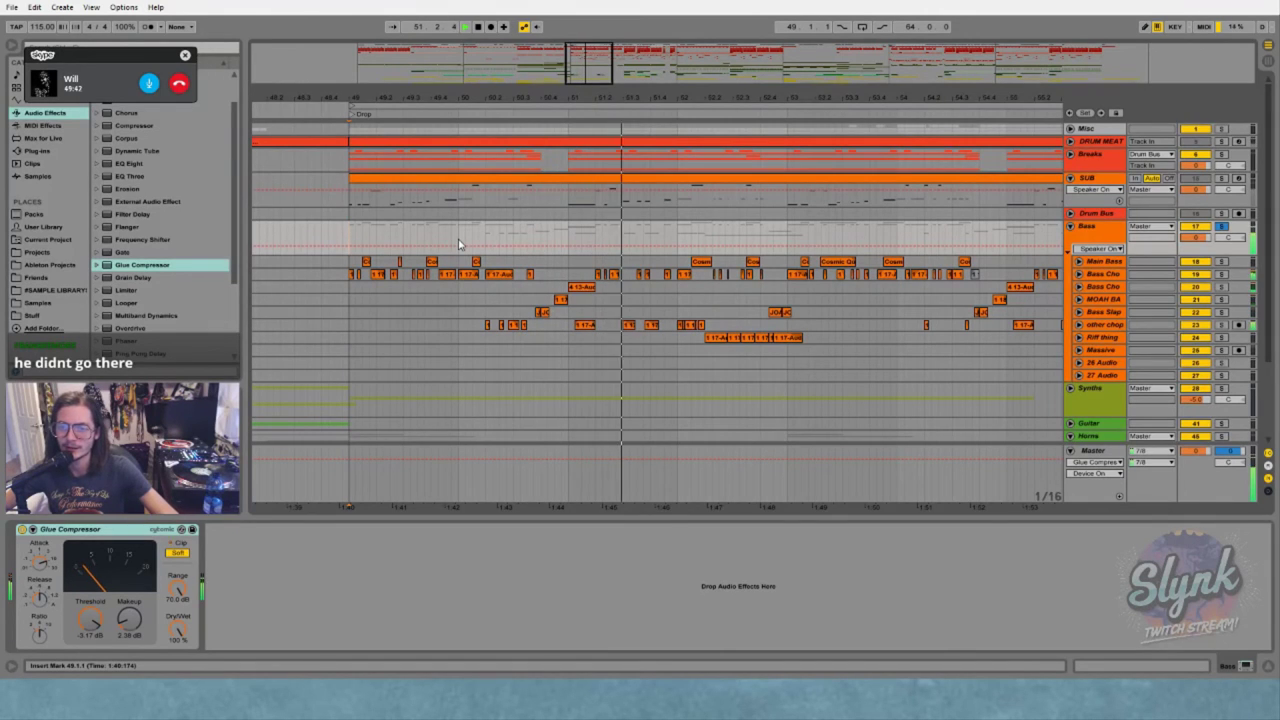
Stop the playback of the drop and save the Live Set
{"action": "left_click", "coordinate": [337, 237]}
{"action": "key", "text": "space"}
{"action": "left_click_drag", "start_coordinate": [418, 97], "coordinate": [418, 50]}
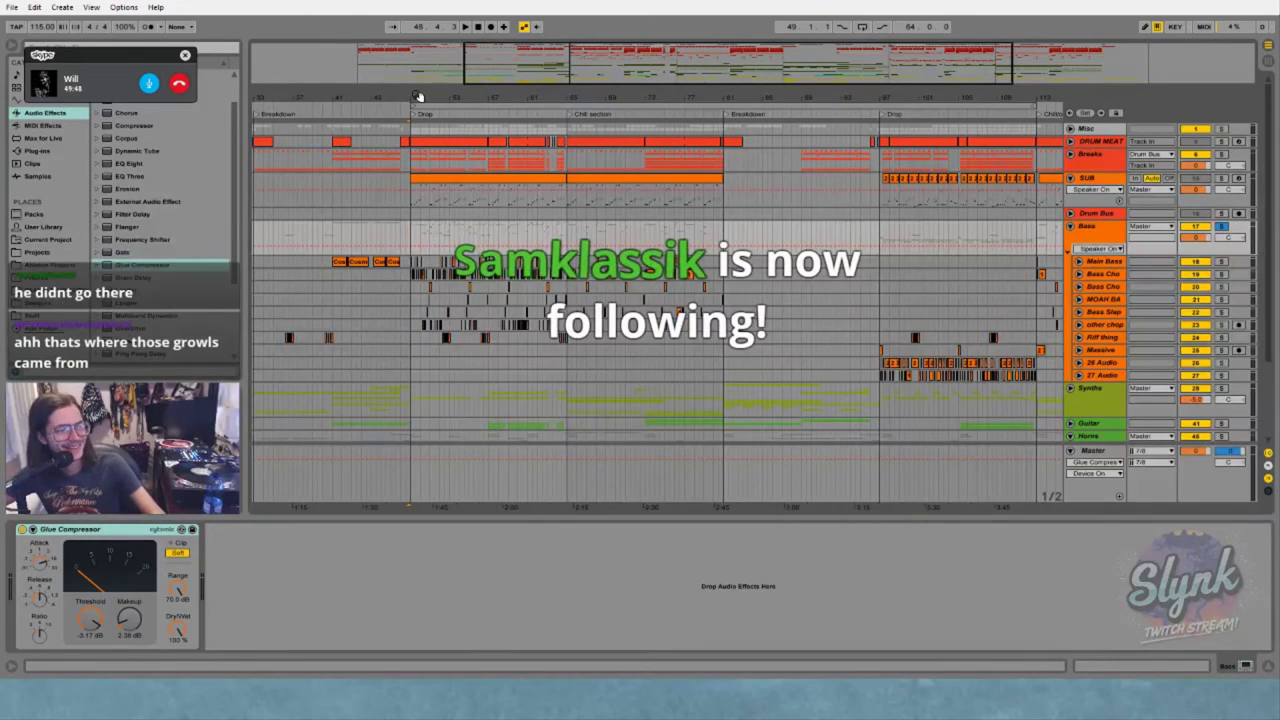
{"action": "left_click", "coordinate": [431, 97]}
{"action": "left_click_drag", "start_coordinate": [433, 97], "coordinate": [433, 50]}
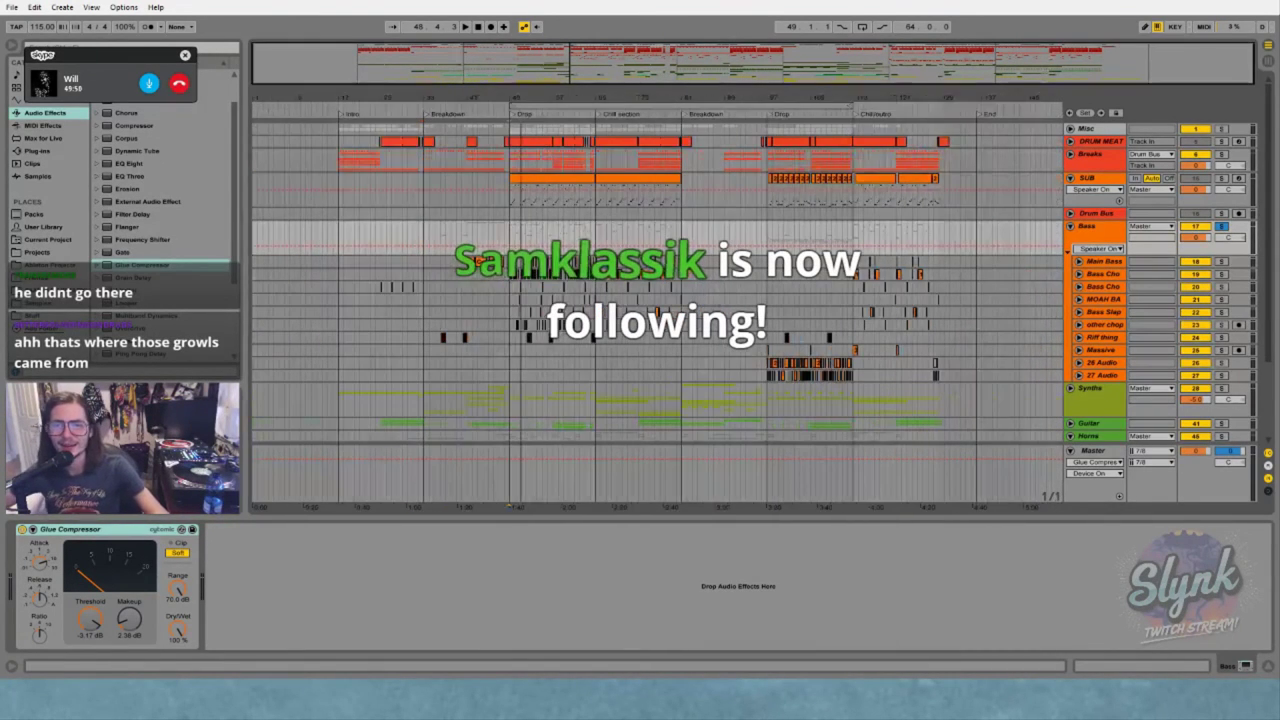
{"action": "left_click", "coordinate": [12, 7]}
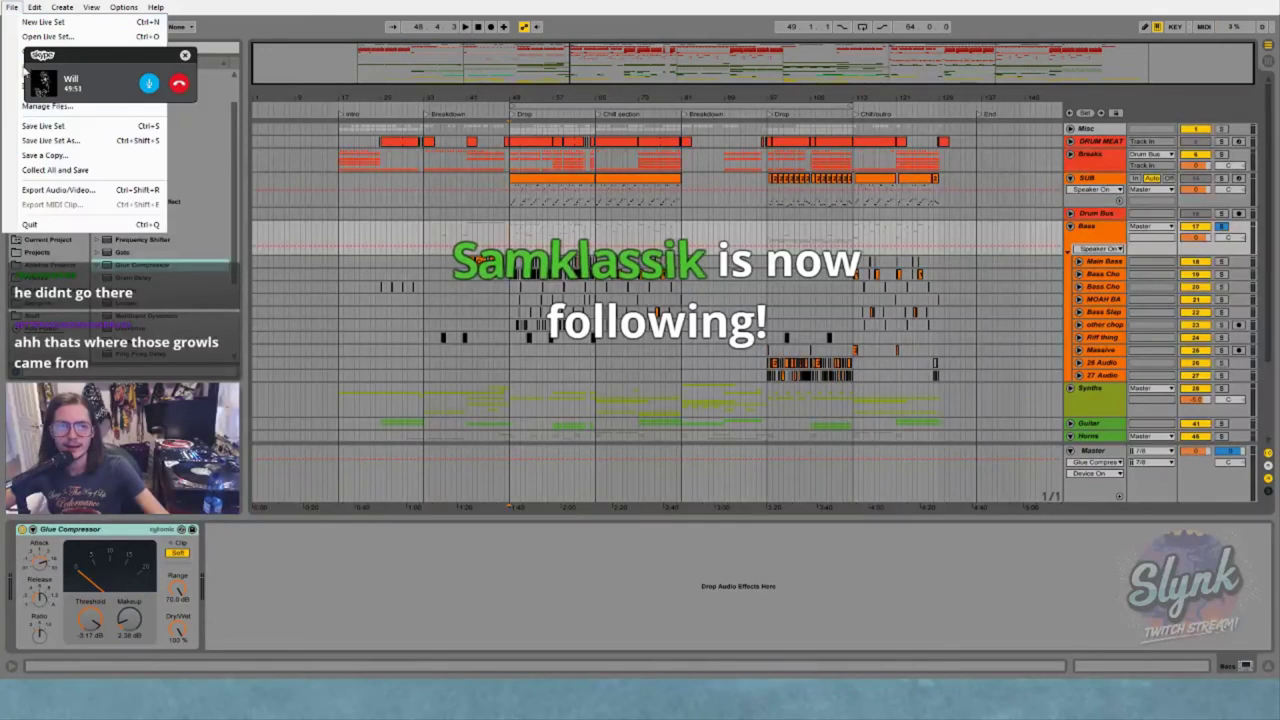
{"action": "left_click", "coordinate": [44, 126]}
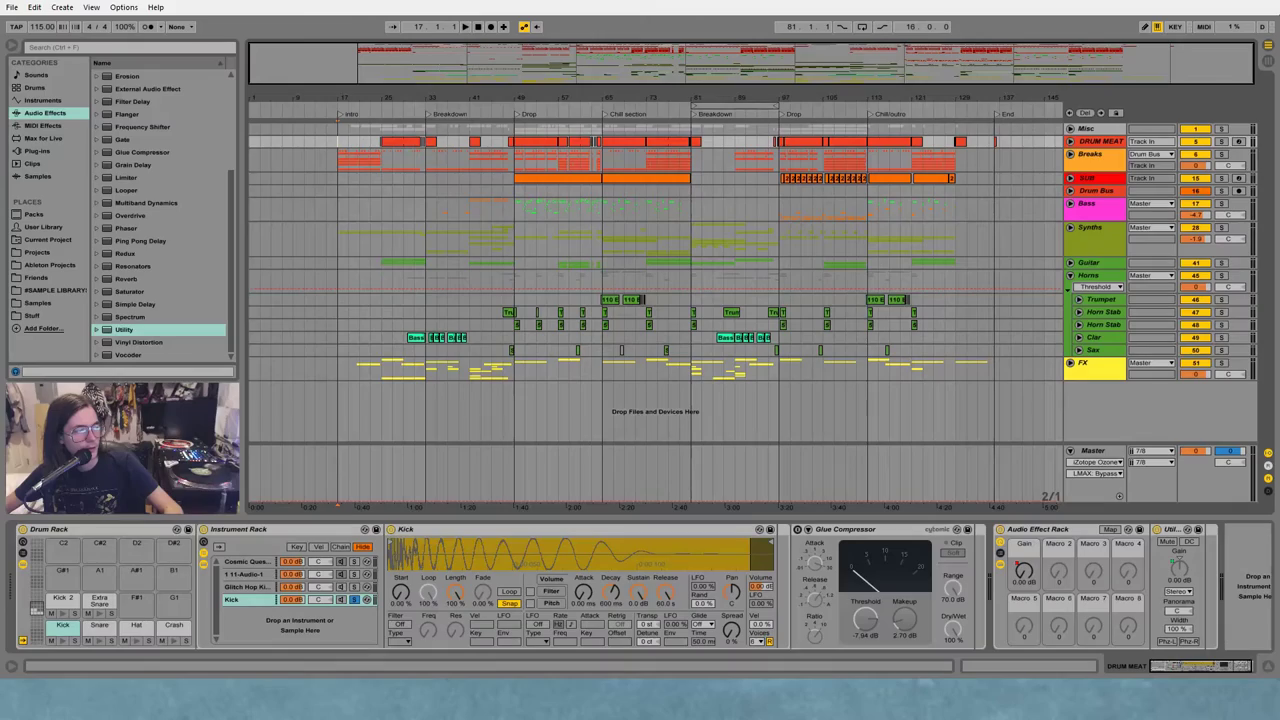
Set the insert mark at 49.1.1 on the Bass group and inspect its expanded clips, leaving the group collapsed
{"action": "left_click", "coordinate": [531, 211]}
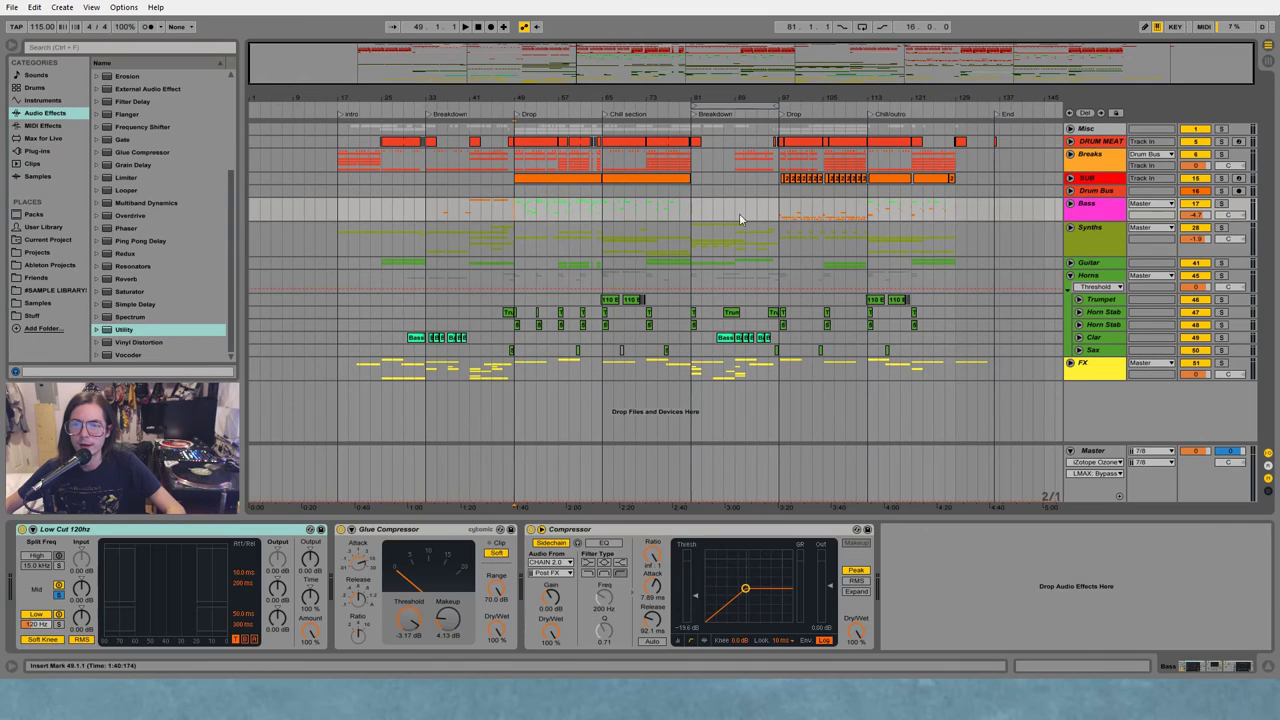
{"action": "left_click", "coordinate": [1070, 203]}
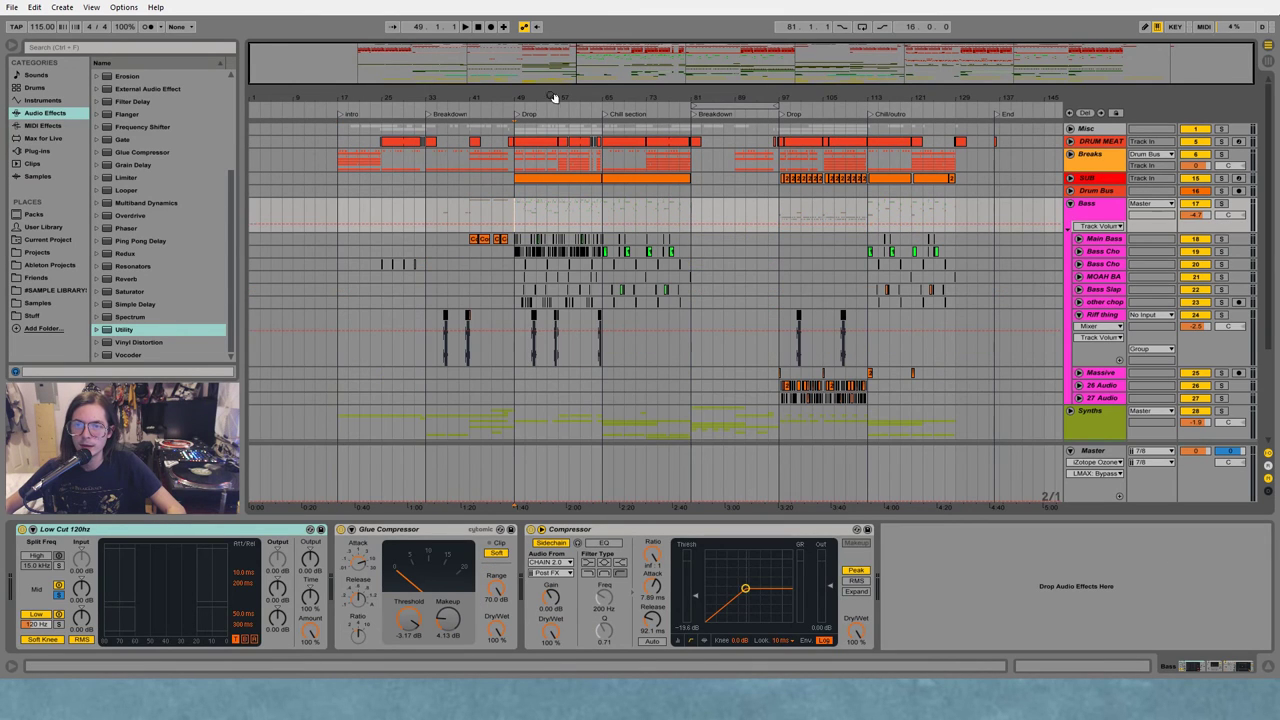
{"action": "left_click_drag", "start_coordinate": [553, 97], "coordinate": [586, 238]}
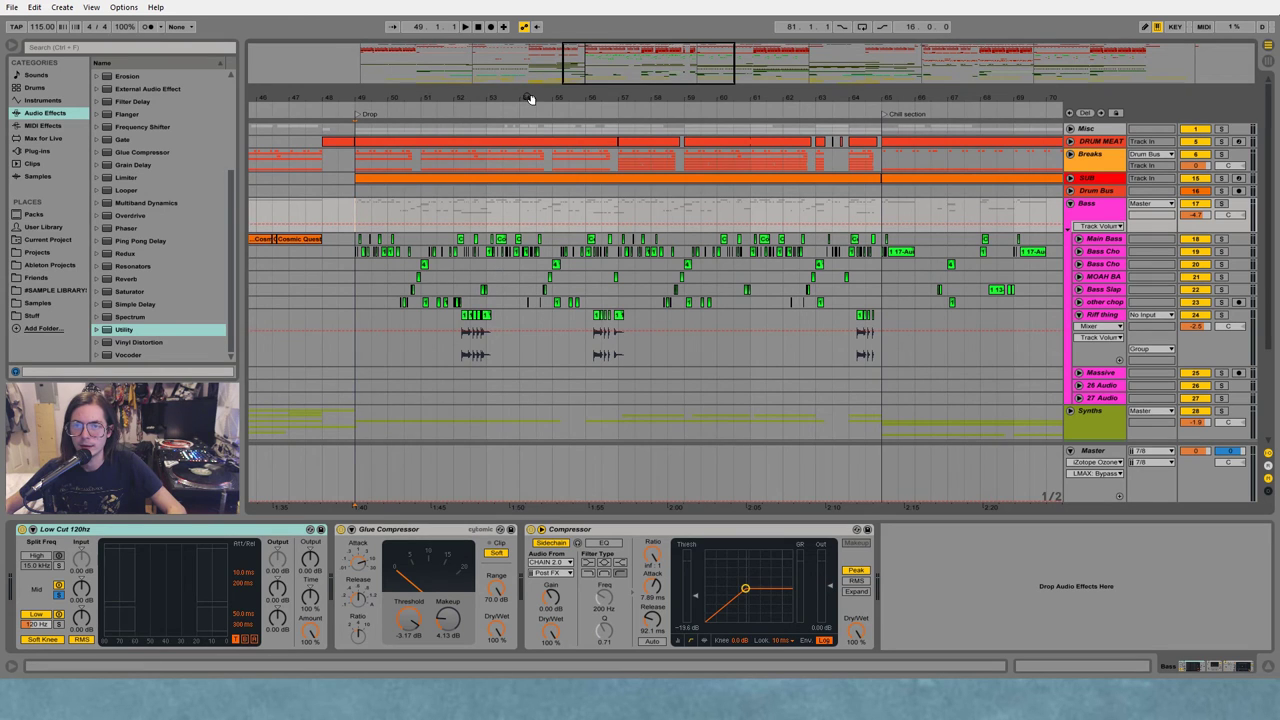
{"action": "left_click_drag", "start_coordinate": [531, 97], "coordinate": [508, 15]}
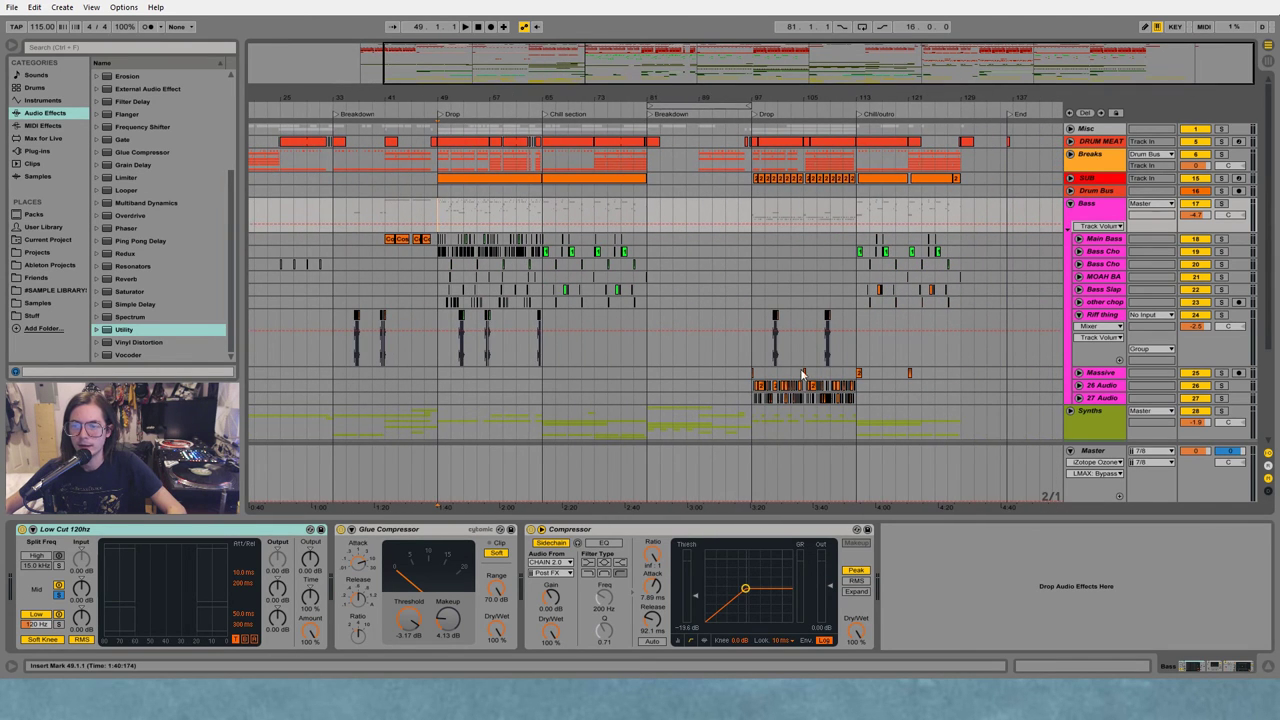
{"action": "left_click", "coordinate": [1071, 205]}
{"action": "key", "text": "minus"}
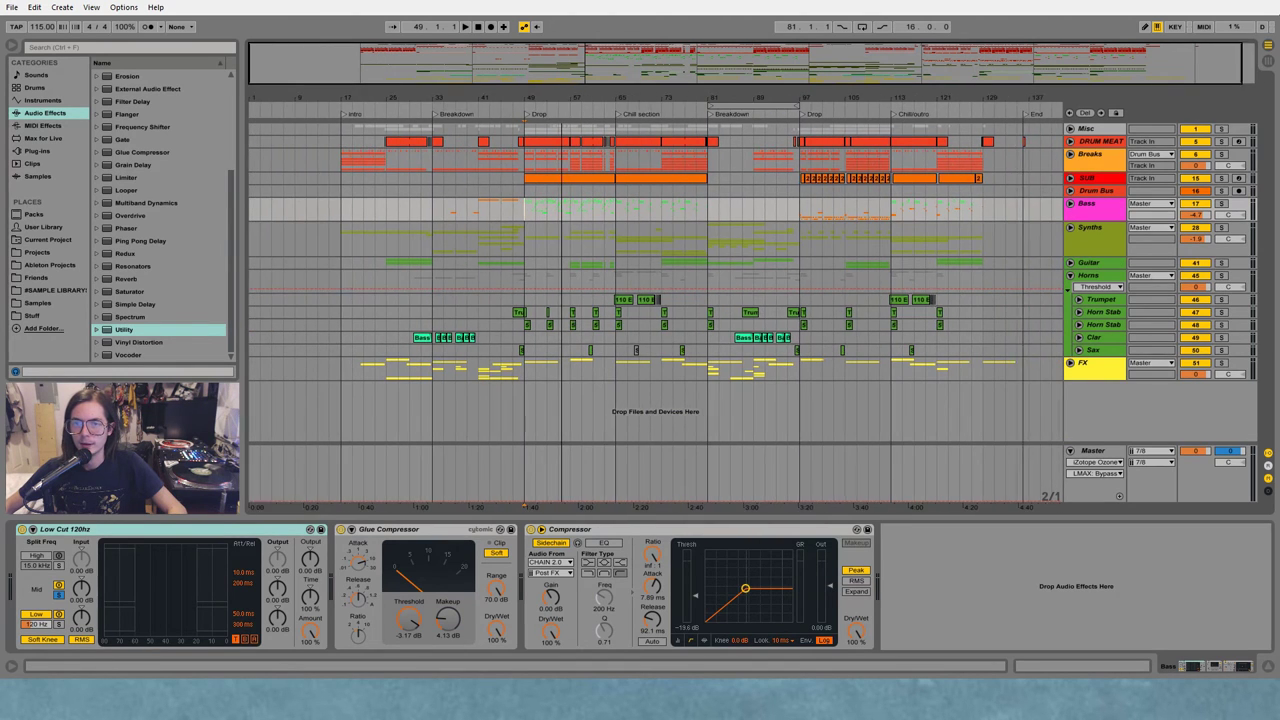
Show the Session mixer and review the device chains of the SUB and Drum Bus tracks
{"action": "left_click", "coordinate": [1096, 178]}
{"action": "left_click", "coordinate": [1267, 62]}
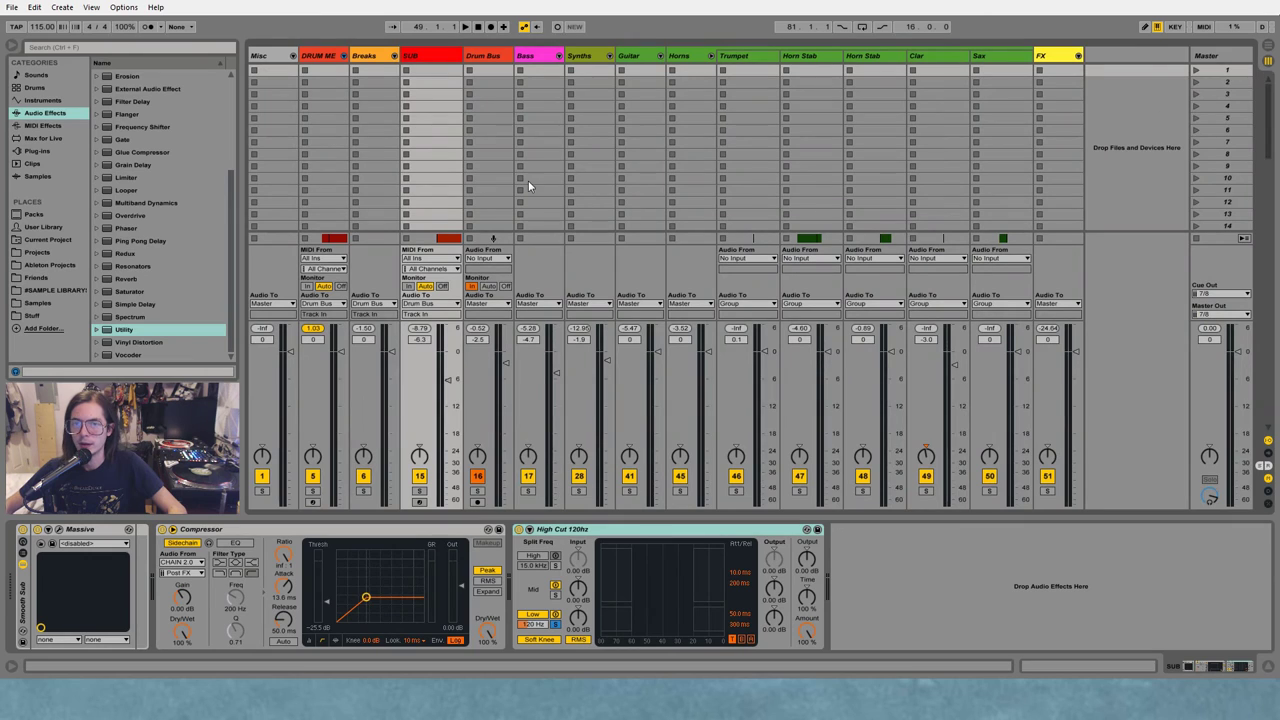
{"action": "left_click", "coordinate": [482, 58]}
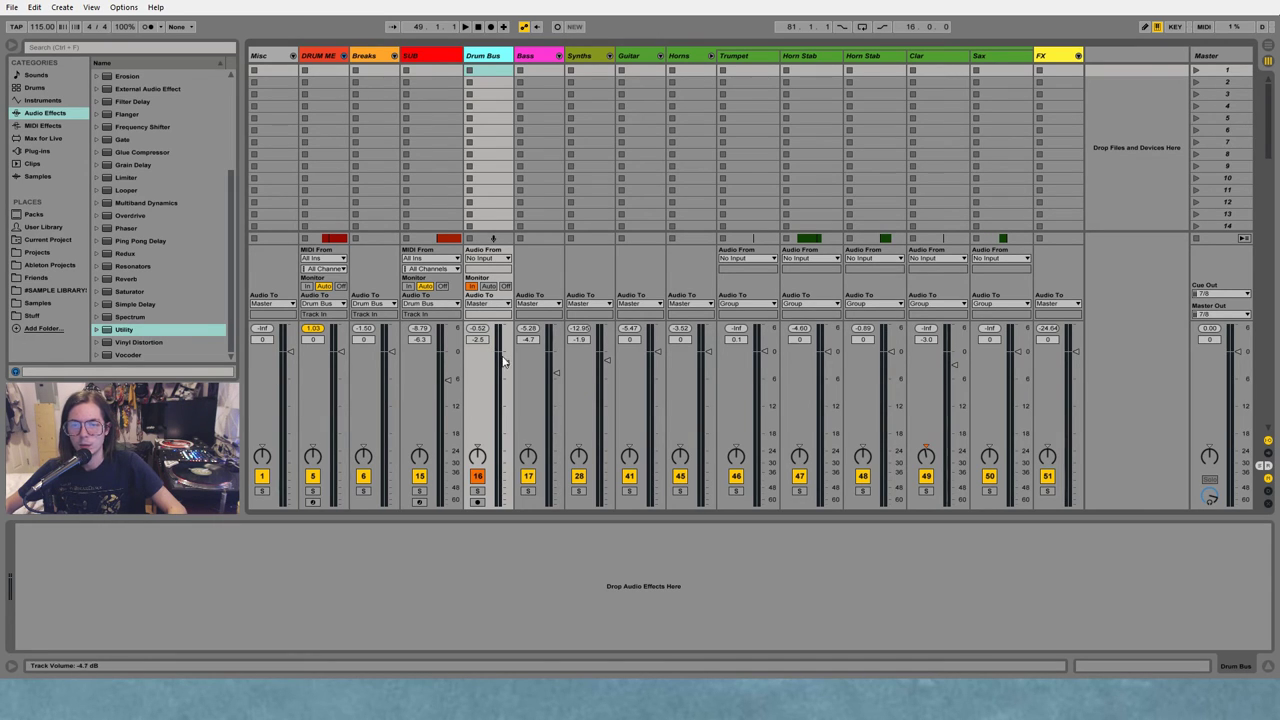
{"action": "left_click", "coordinate": [419, 60]}
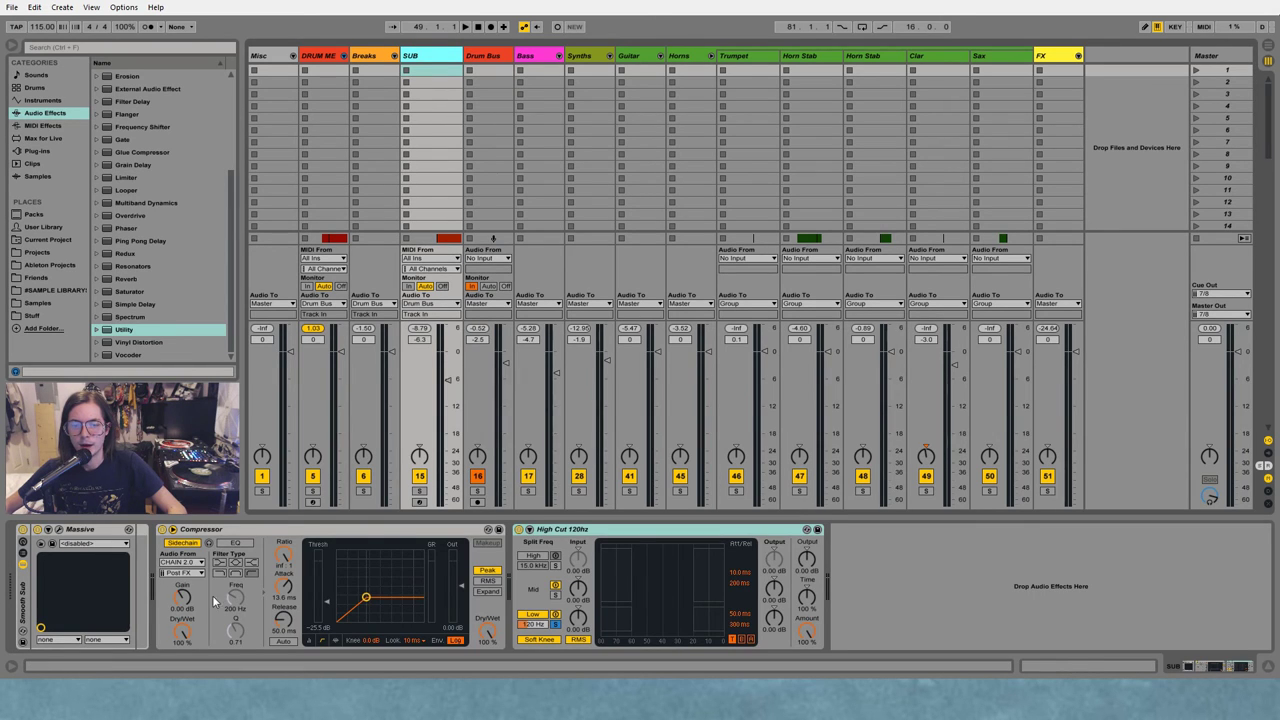
Solo the Drum Bus and play from the drop at 49.1.1, checking its level in the mixer
{"action": "left_click", "coordinate": [477, 490]}
{"action": "left_click", "coordinate": [1268, 46]}
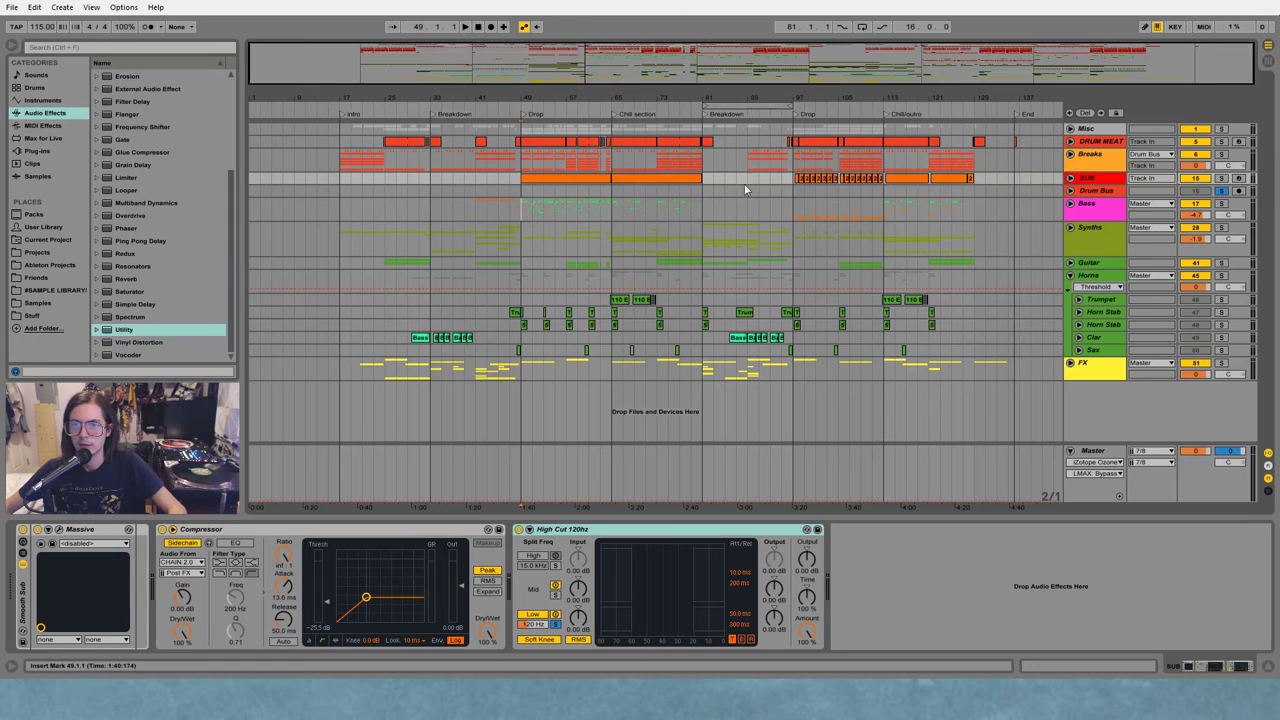
{"action": "key", "text": "space"}
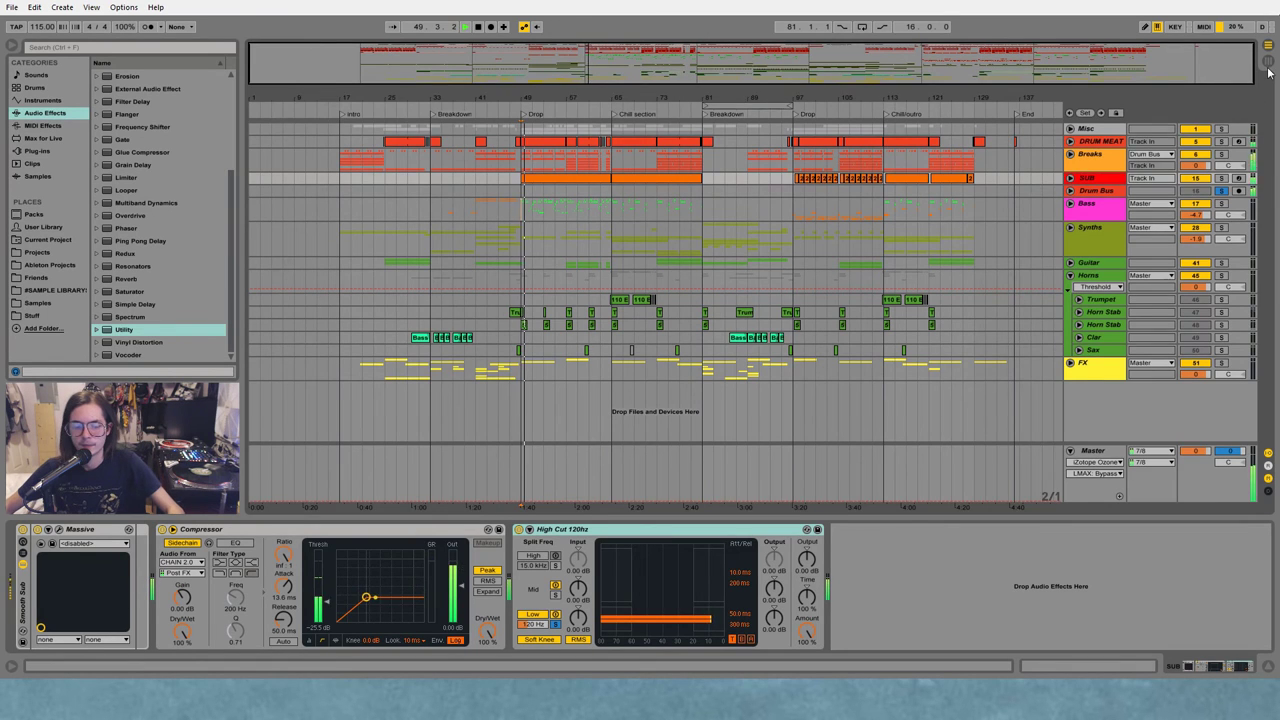
{"action": "key", "text": "Tab"}
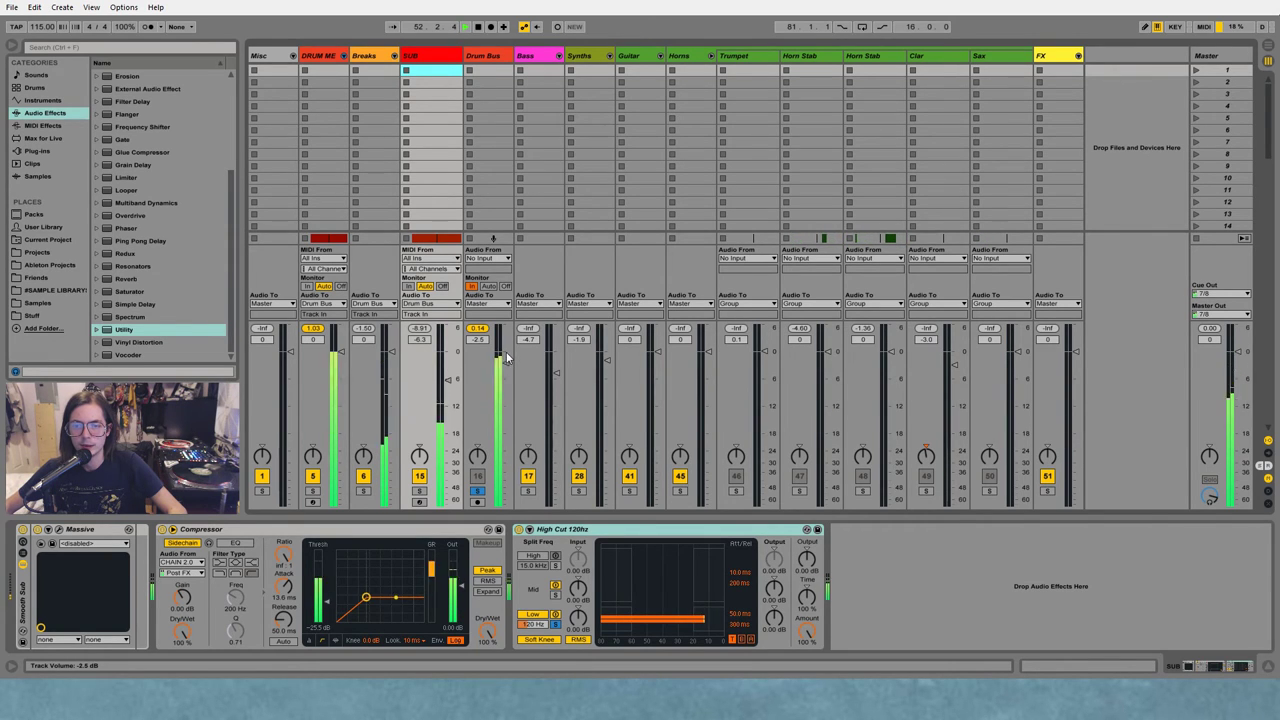
{"action": "key", "text": "space"}
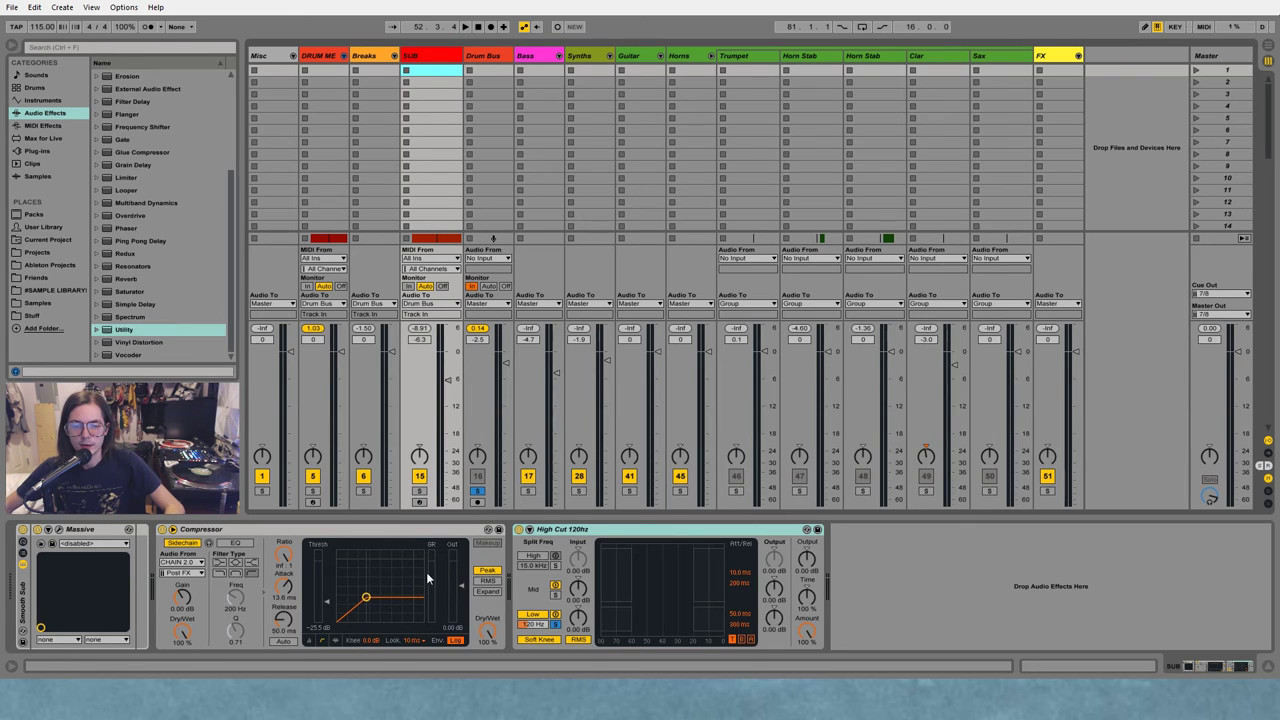
Solo the Bass group in place of the Drum Bus and audition it from the drop
{"action": "left_click", "coordinate": [470, 286]}
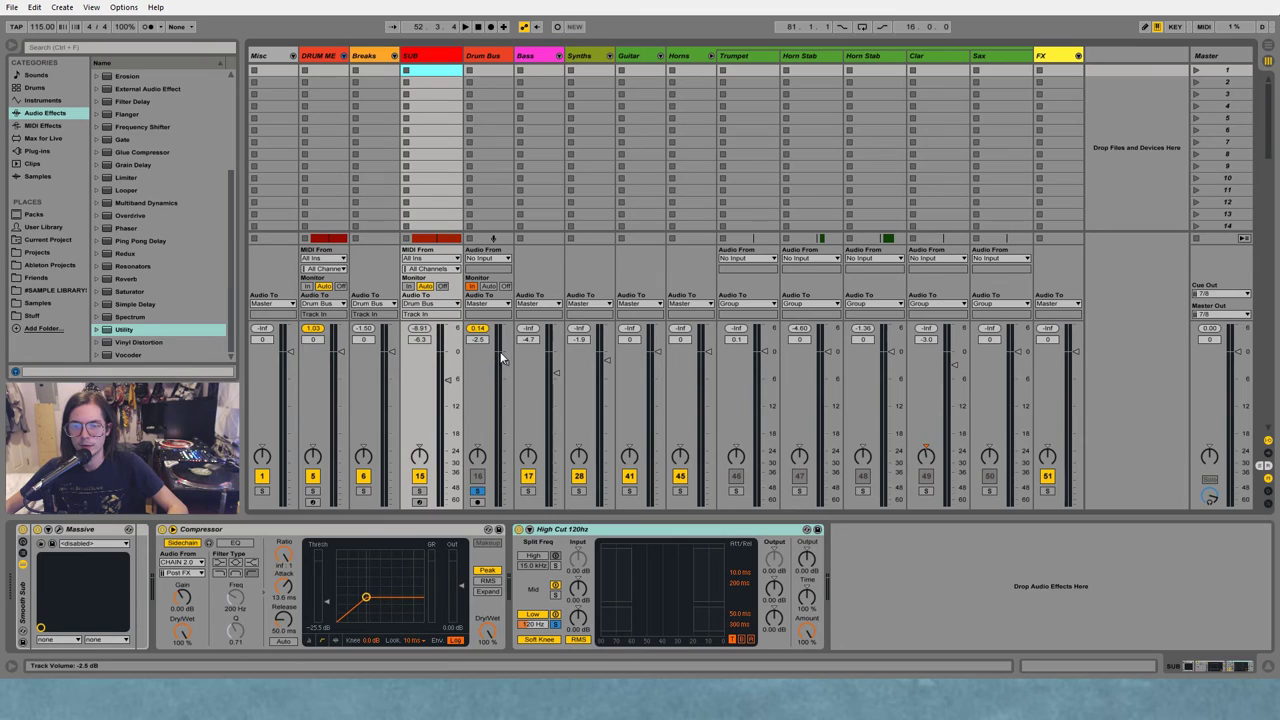
{"action": "left_click", "coordinate": [438, 58]}
{"action": "left_click", "coordinate": [527, 60]}
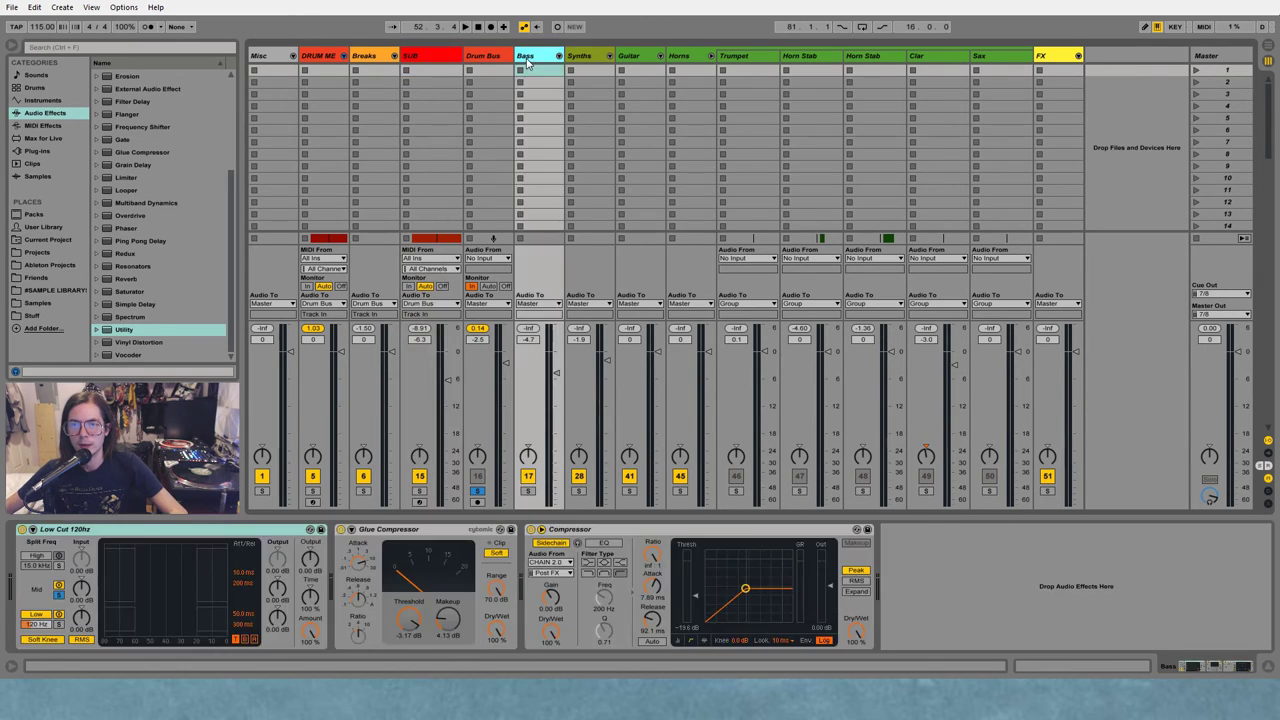
{"action": "left_click", "coordinate": [528, 490]}
{"action": "key", "text": "space"}
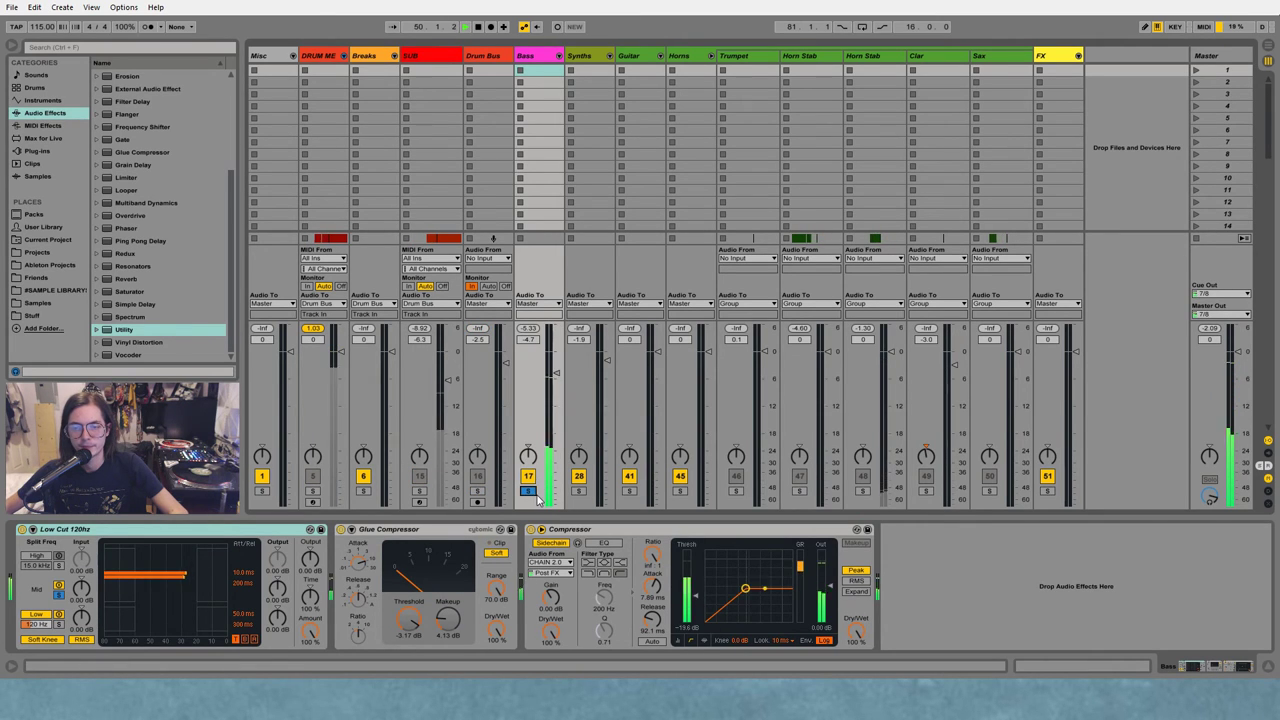
{"action": "key", "text": "space"}
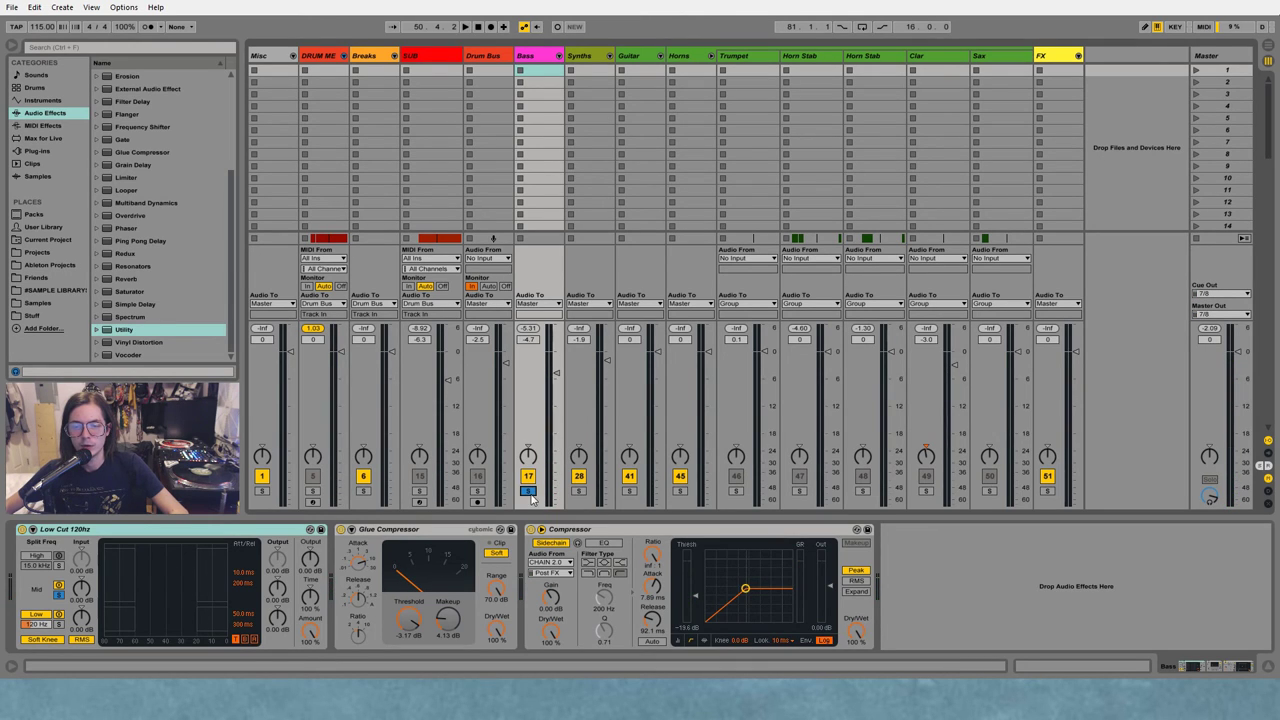
Compare the Bass group's Low Cut 120hz with the SUB track's devices and select the Bass group's sidechain Compressor
{"action": "left_click", "coordinate": [169, 533]}
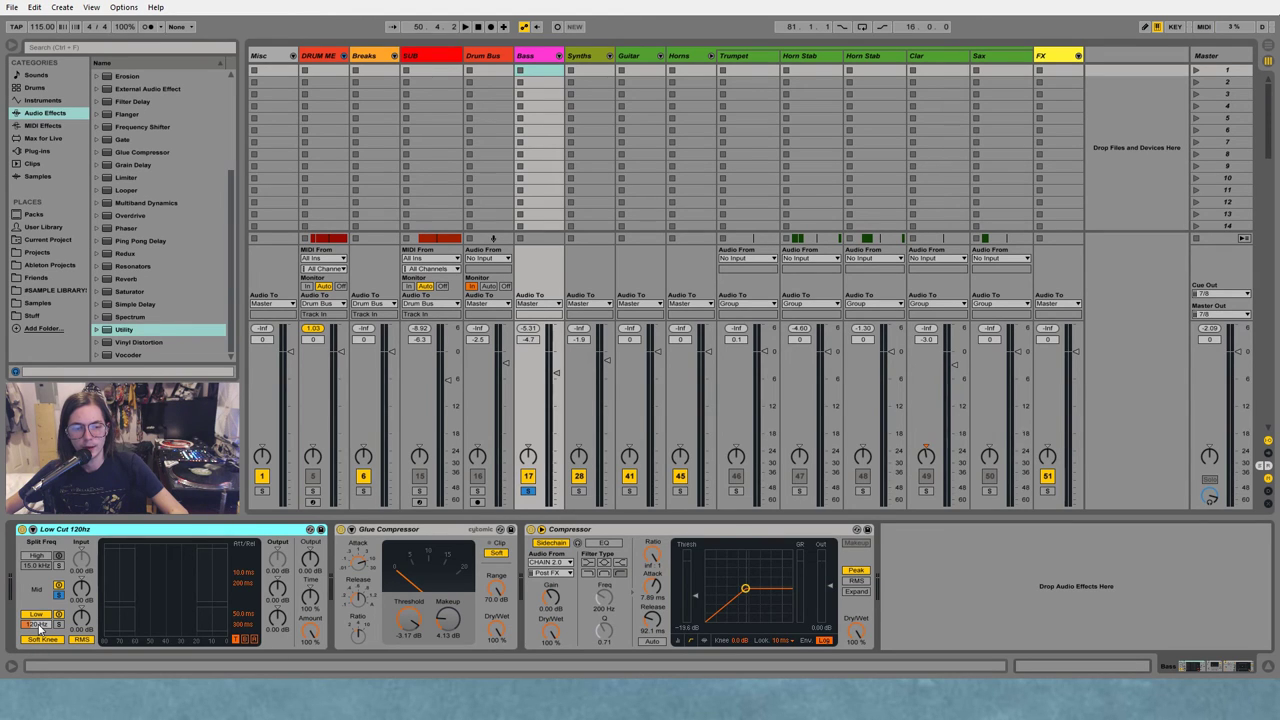
{"action": "key", "text": "Return"}
{"action": "left_click", "coordinate": [441, 97]}
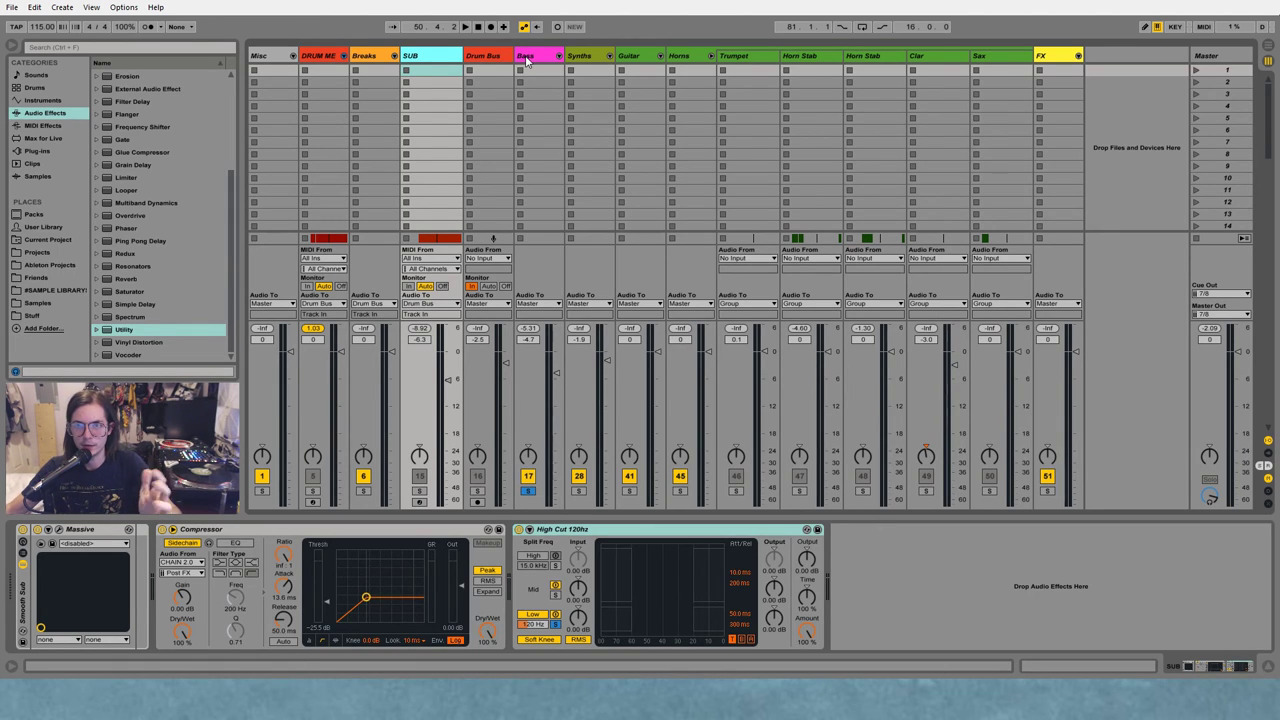
{"action": "left_click", "coordinate": [527, 58]}
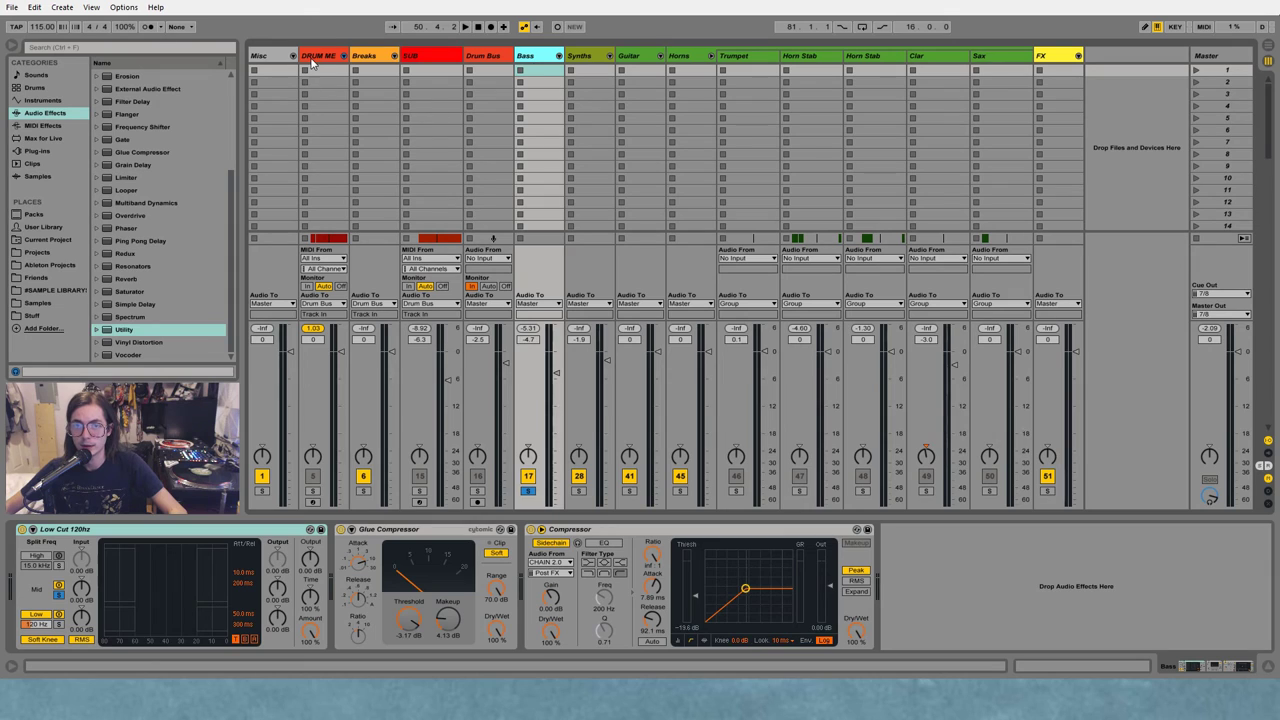
{"action": "left_click", "coordinate": [588, 530]}
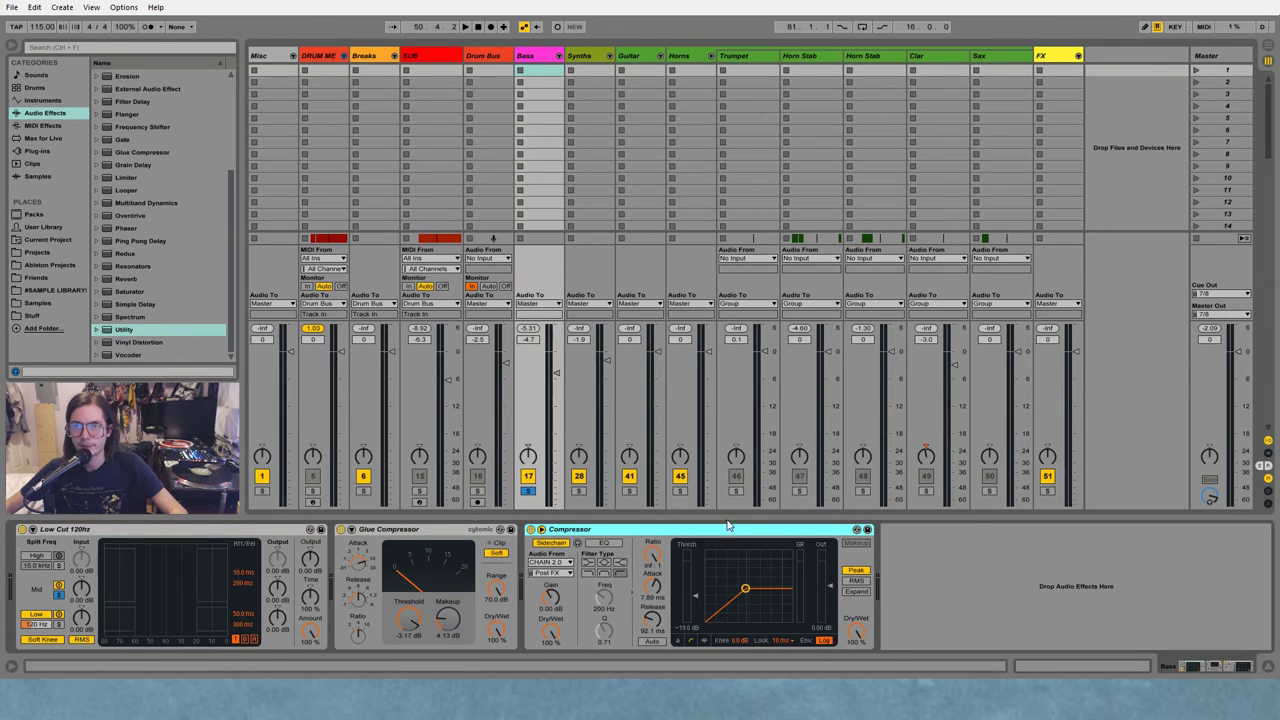
Inspect the Synths group's Compressor, expand the group and show its Arp track in the arrangement
{"action": "left_click", "coordinate": [598, 71]}
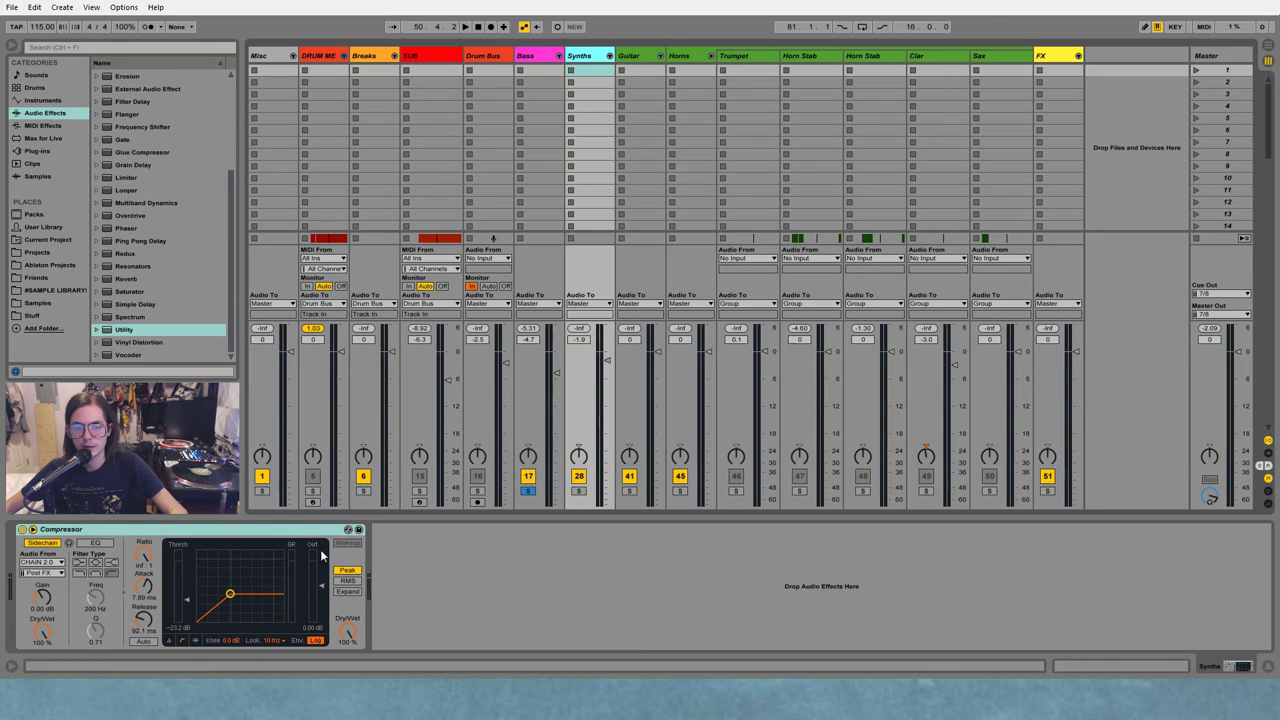
{"action": "left_click", "coordinate": [609, 57]}
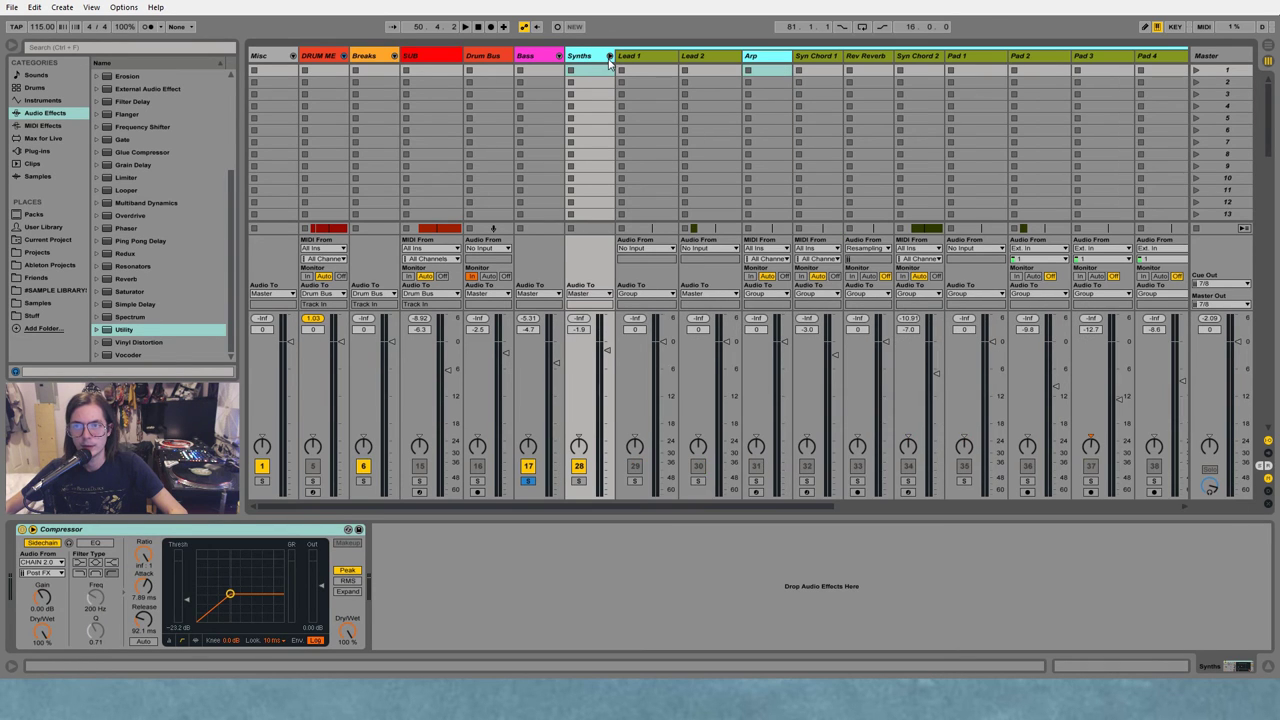
{"action": "left_click", "coordinate": [774, 63]}
{"action": "left_click", "coordinate": [1266, 47]}
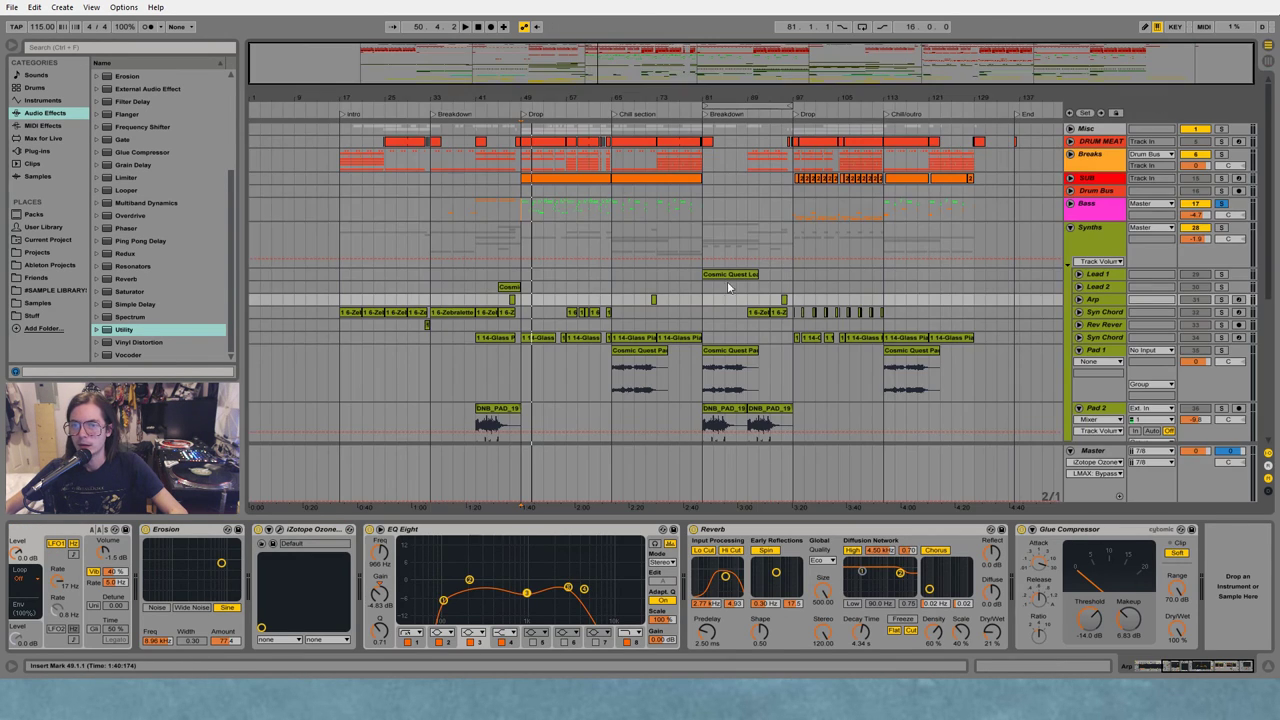
Solo the Syn Chord track holding the Glass Piano clips and audition its clip from 49.1.1
{"action": "left_click", "coordinate": [1102, 337]}
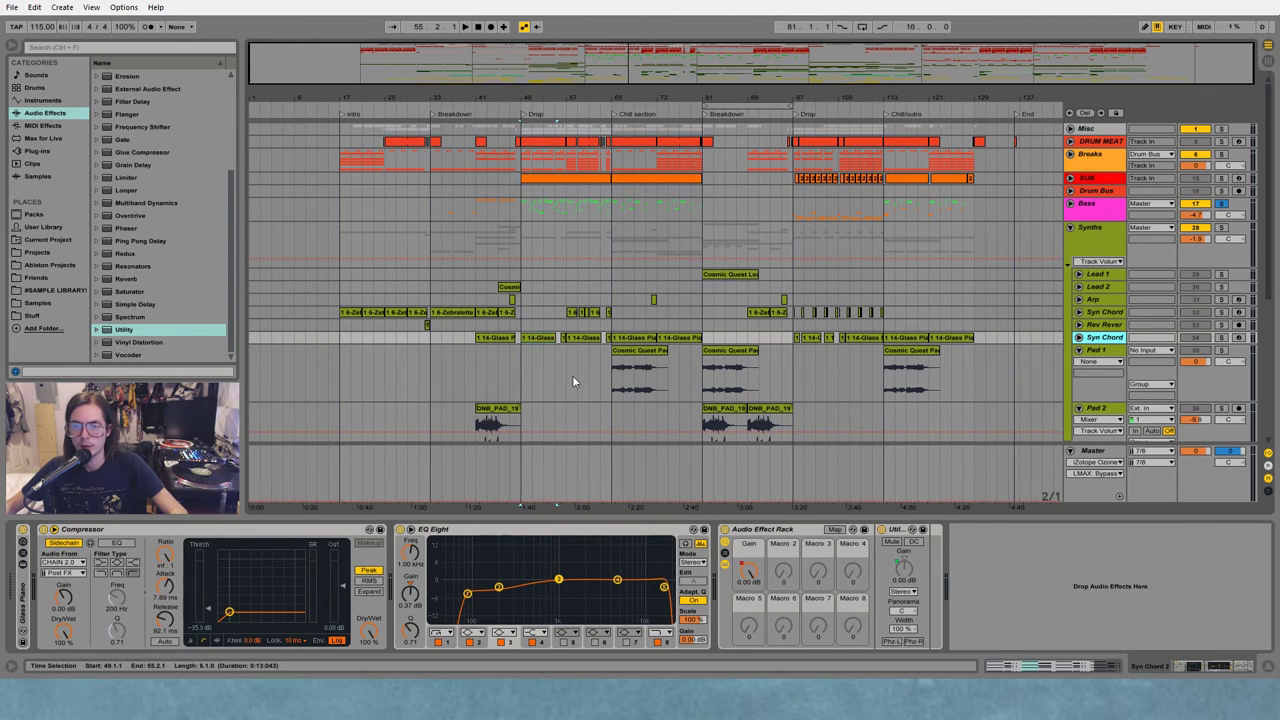
{"action": "left_click", "coordinate": [536, 337]}
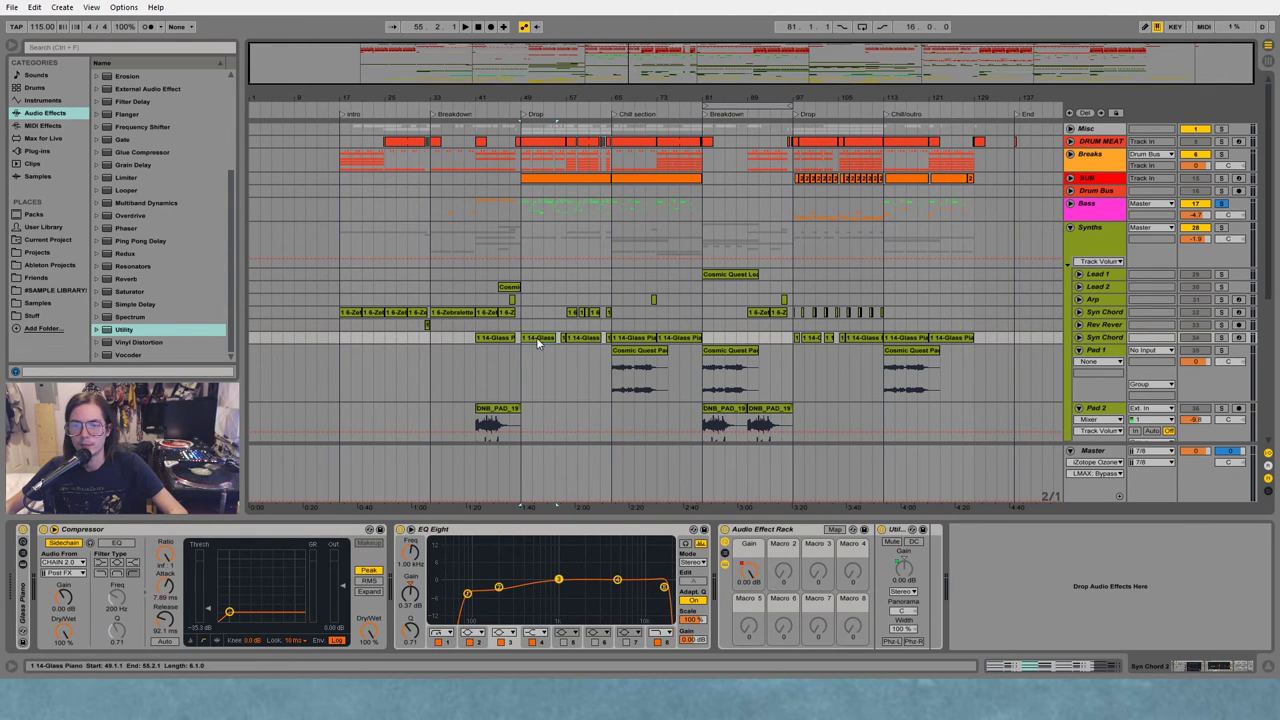
{"action": "left_click", "coordinate": [1224, 336]}
{"action": "key", "text": "space"}
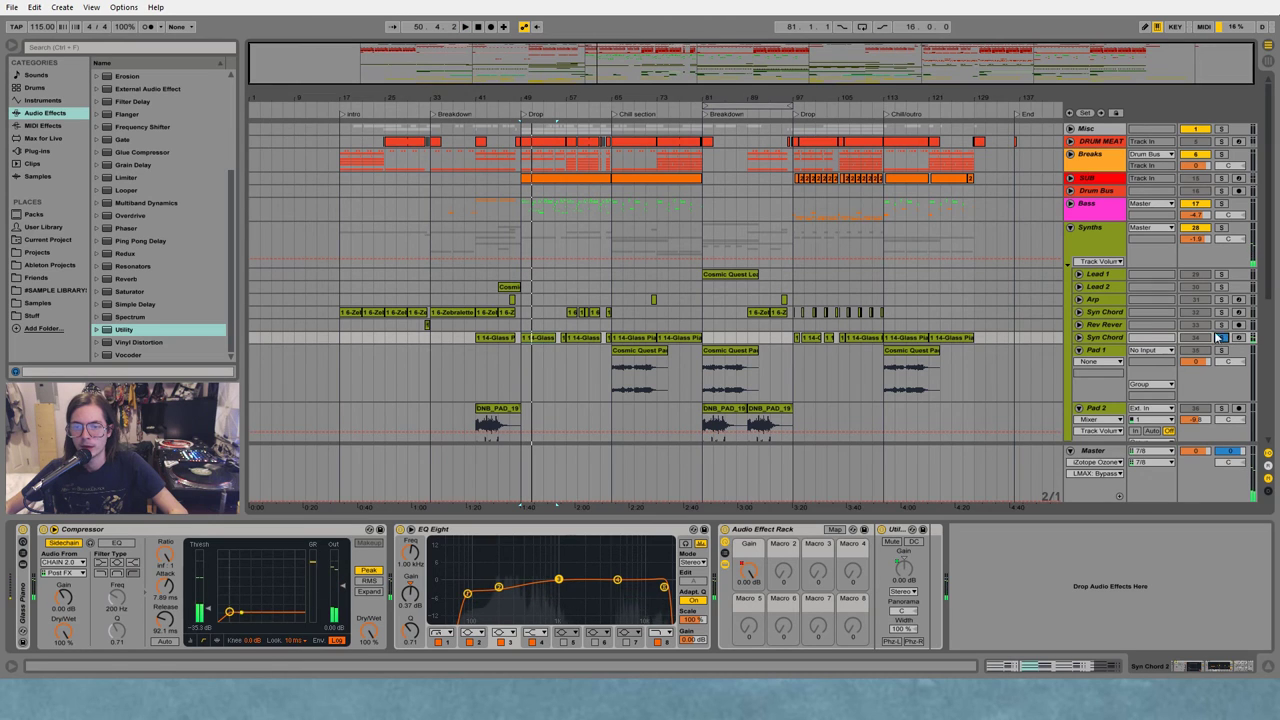
Select the Synths group and collapse it in the Session mixer
{"action": "left_click", "coordinate": [1110, 229]}
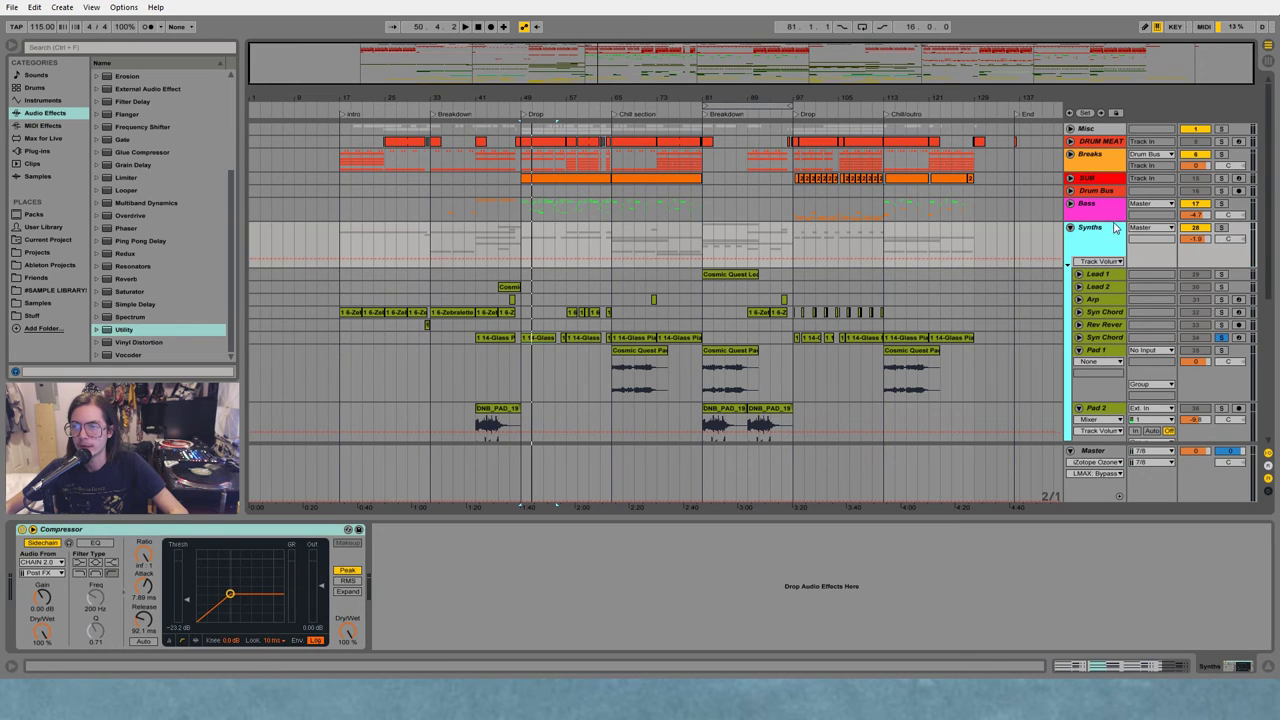
{"action": "left_click", "coordinate": [1268, 62]}
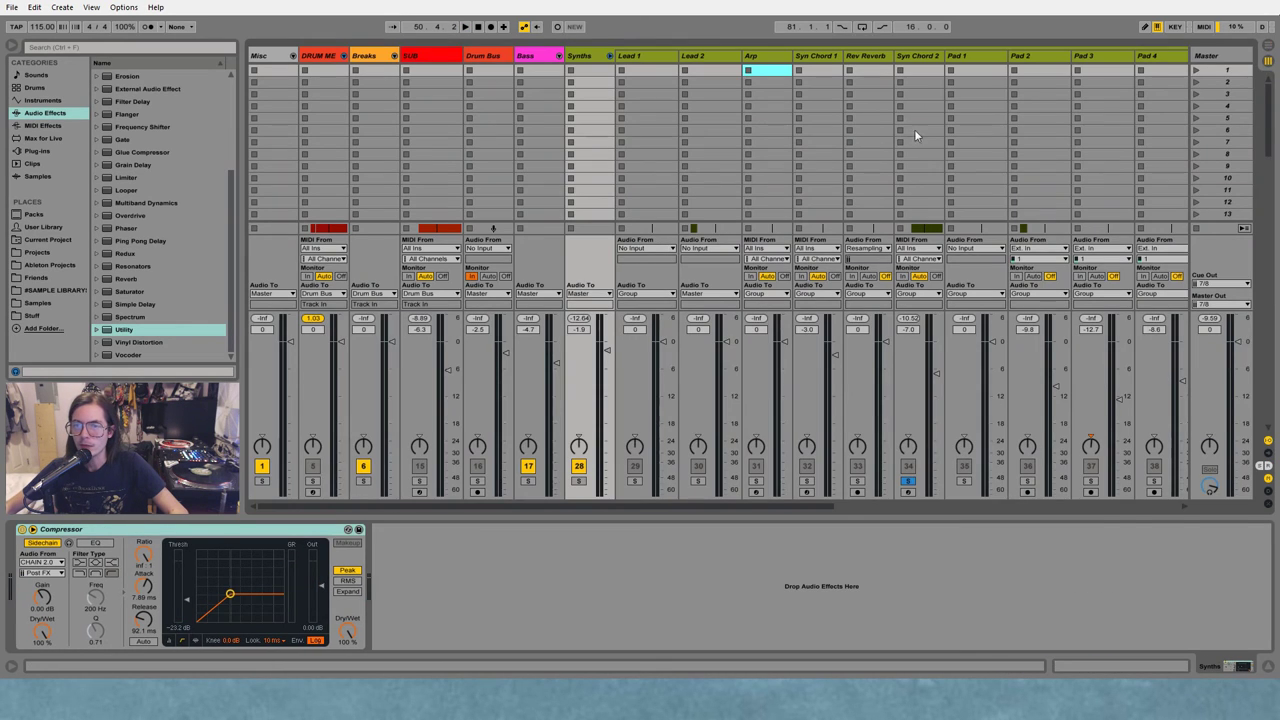
{"action": "left_click", "coordinate": [611, 56]}
Compare the sidechain Compressor settings on the Guitar, Synths, Bass and SUB tracks
{"action": "left_click", "coordinate": [628, 58]}
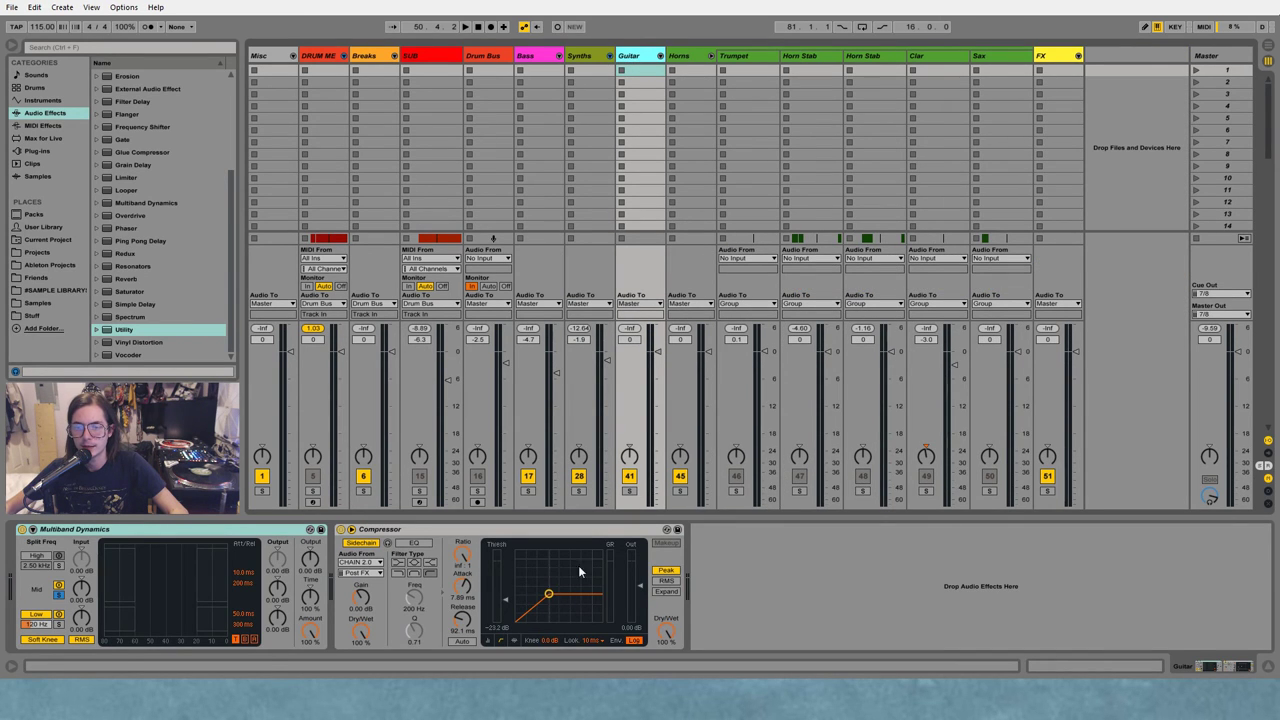
{"action": "left_click", "coordinate": [594, 58]}
{"action": "left_click", "coordinate": [633, 62]}
{"action": "left_click", "coordinate": [537, 60]}
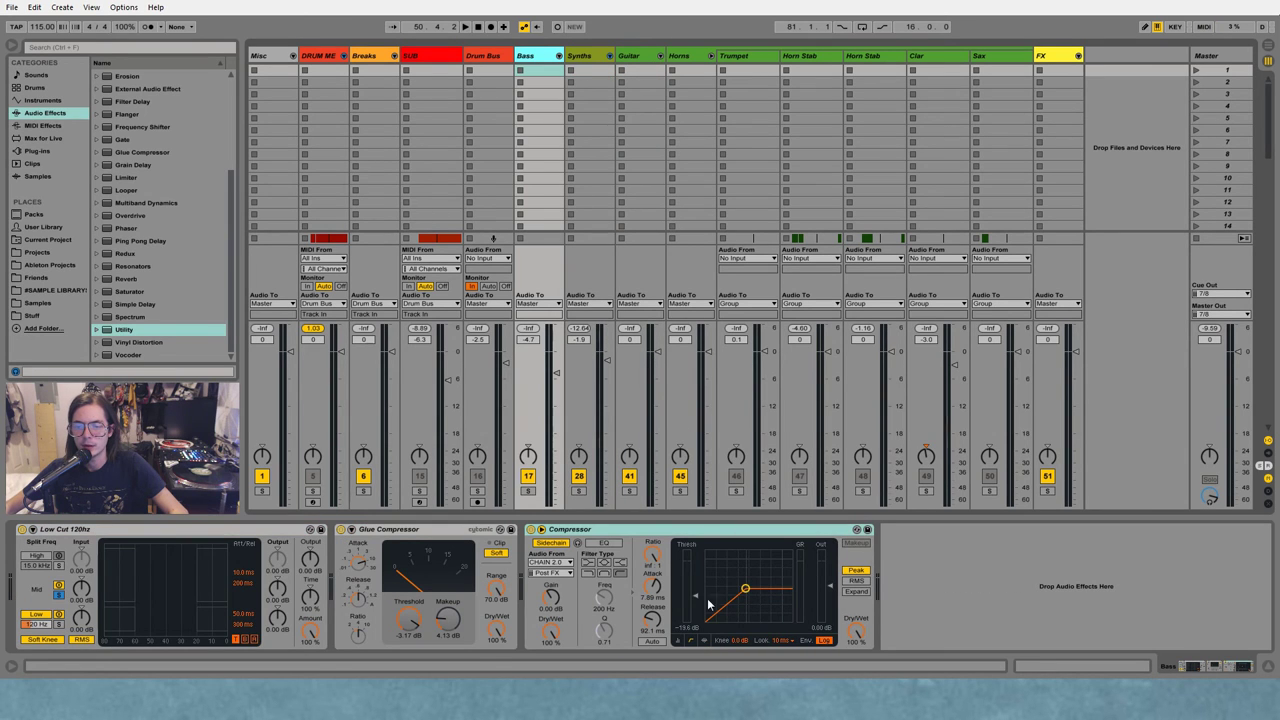
{"action": "left_click", "coordinate": [436, 92]}
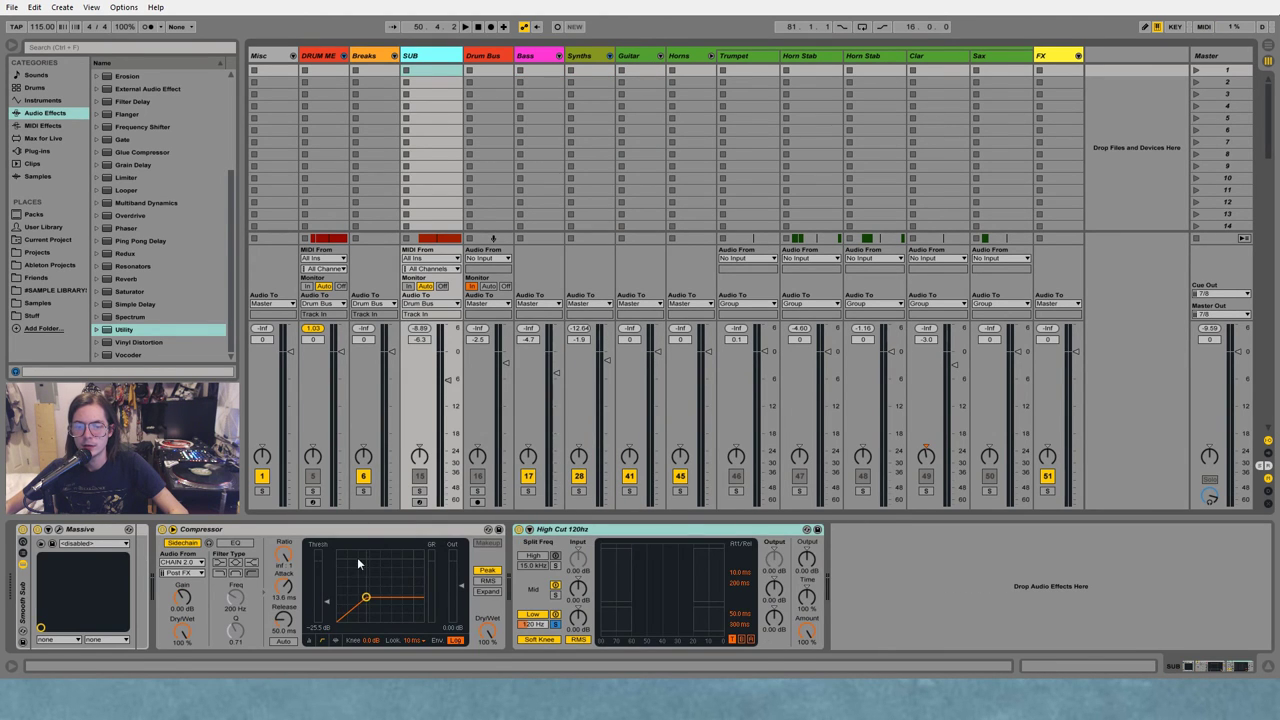
Check the Breaks group's effects and audition the Kick and Snare pads of the DRUM MEAT track's Drum Rack
{"action": "left_click", "coordinate": [365, 64]}
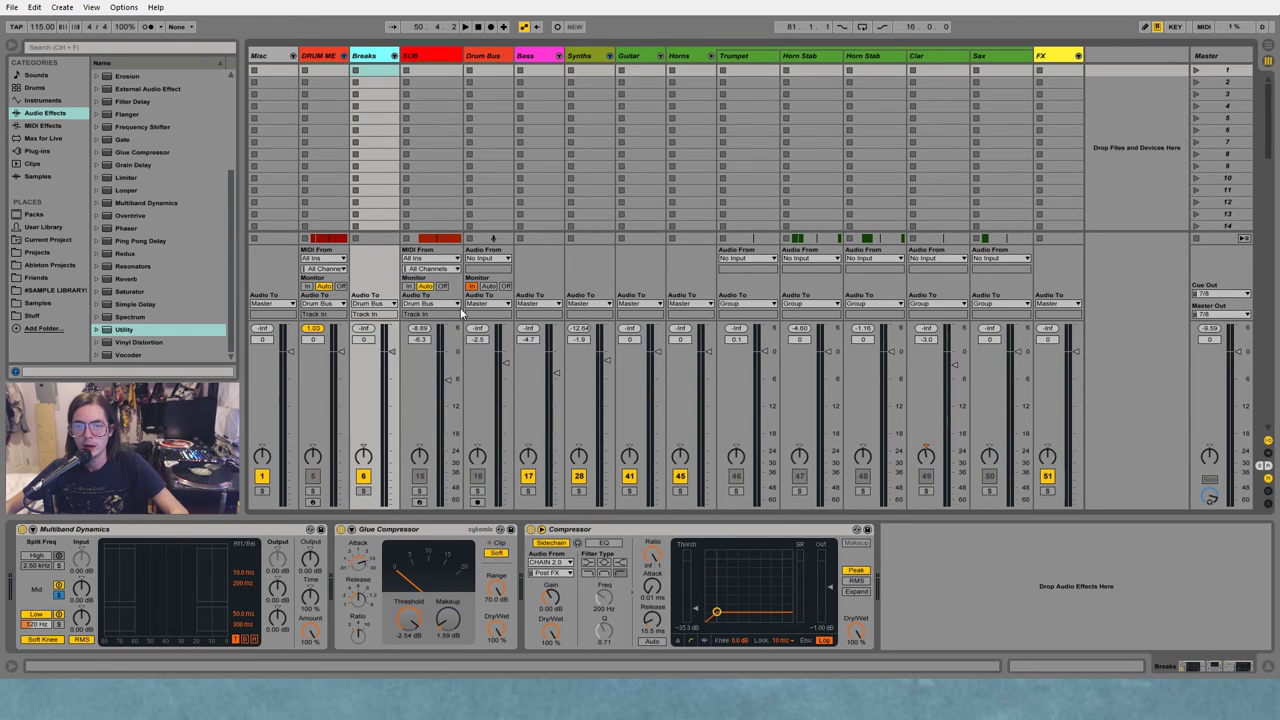
{"action": "left_click", "coordinate": [332, 56]}
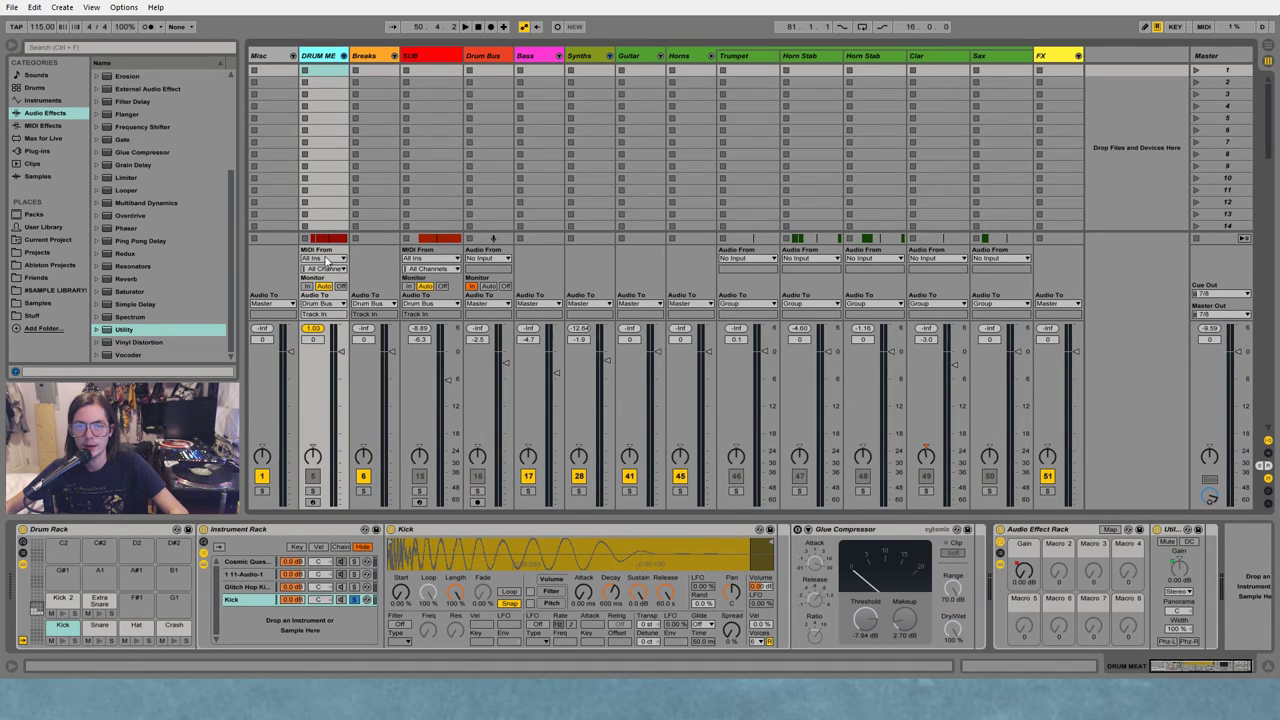
{"action": "left_click", "coordinate": [99, 640]}
{"action": "left_click", "coordinate": [62, 641]}
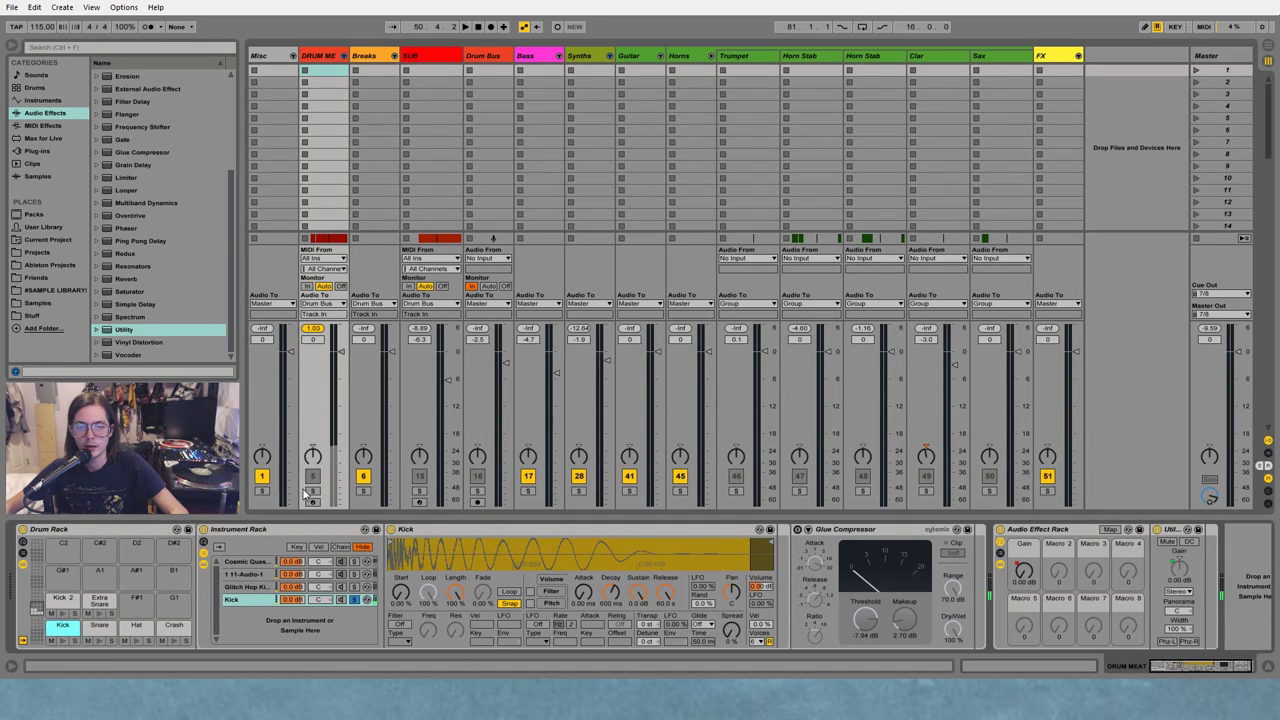
{"action": "left_click", "coordinate": [98, 641]}
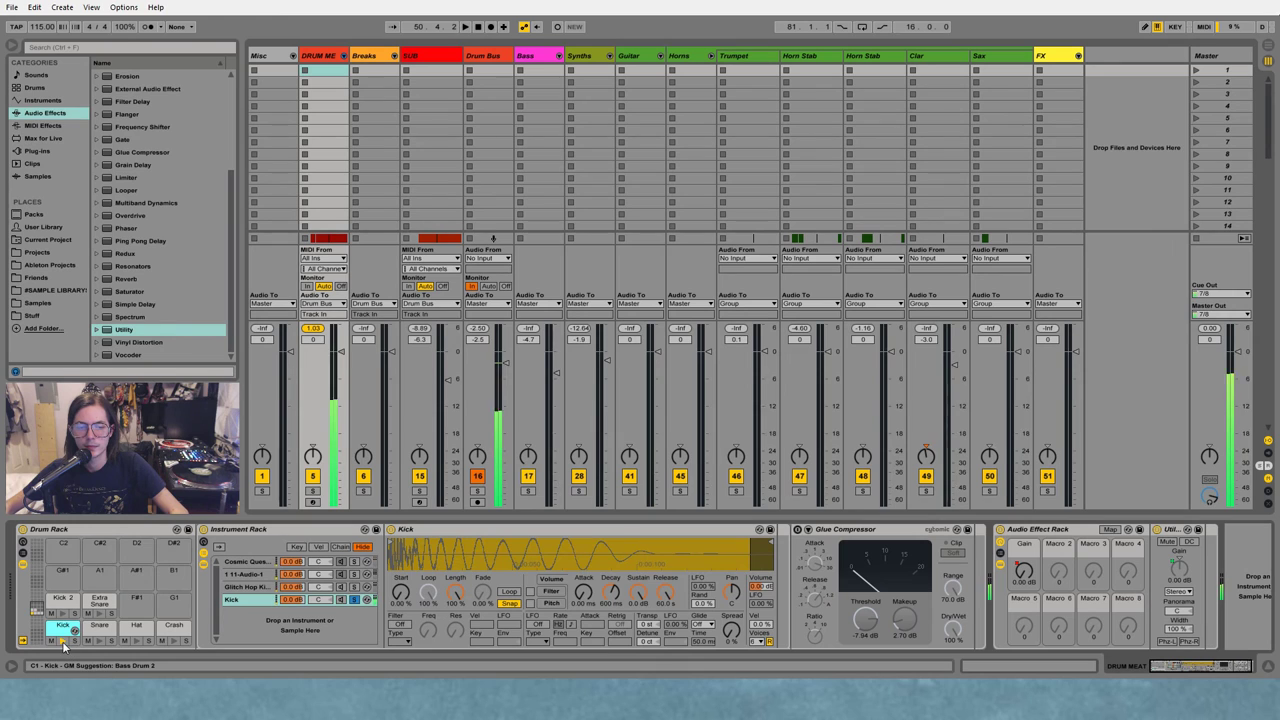
Compare the effect chains on the Breaks, Synths and Guitar groups
{"action": "left_click", "coordinate": [368, 56]}
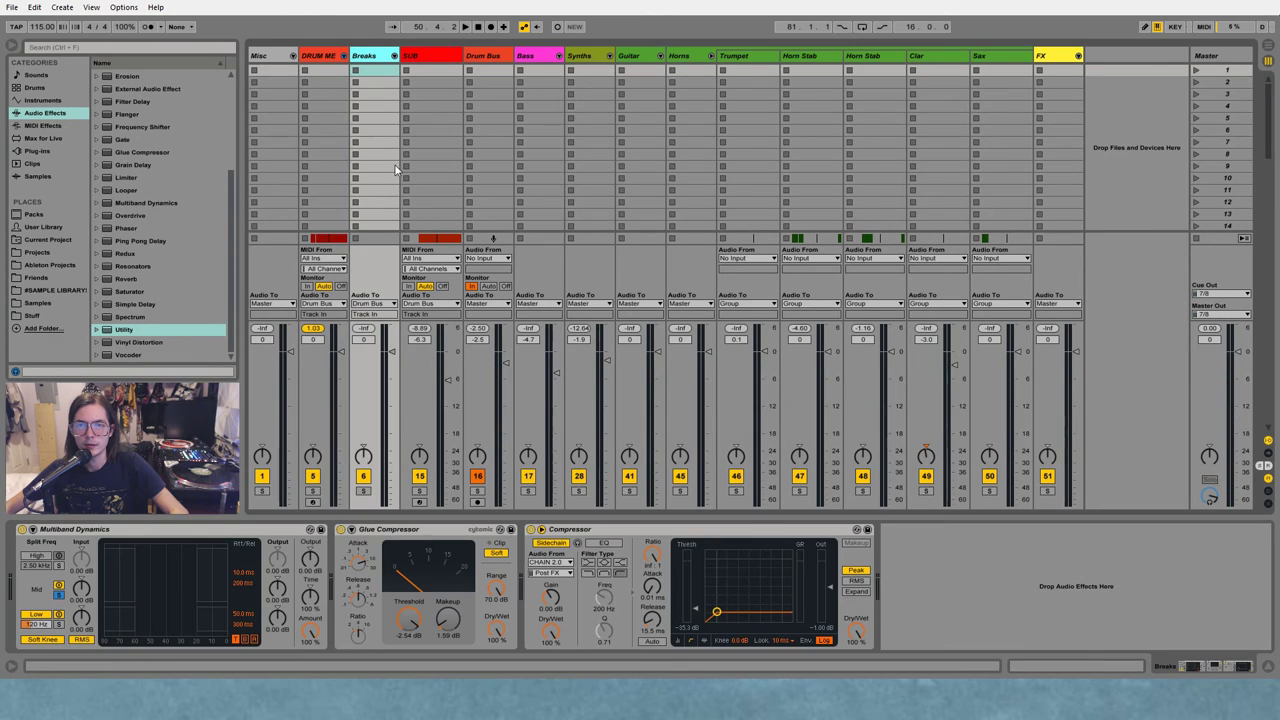
{"action": "left_click", "coordinate": [582, 57]}
{"action": "left_click", "coordinate": [643, 56]}
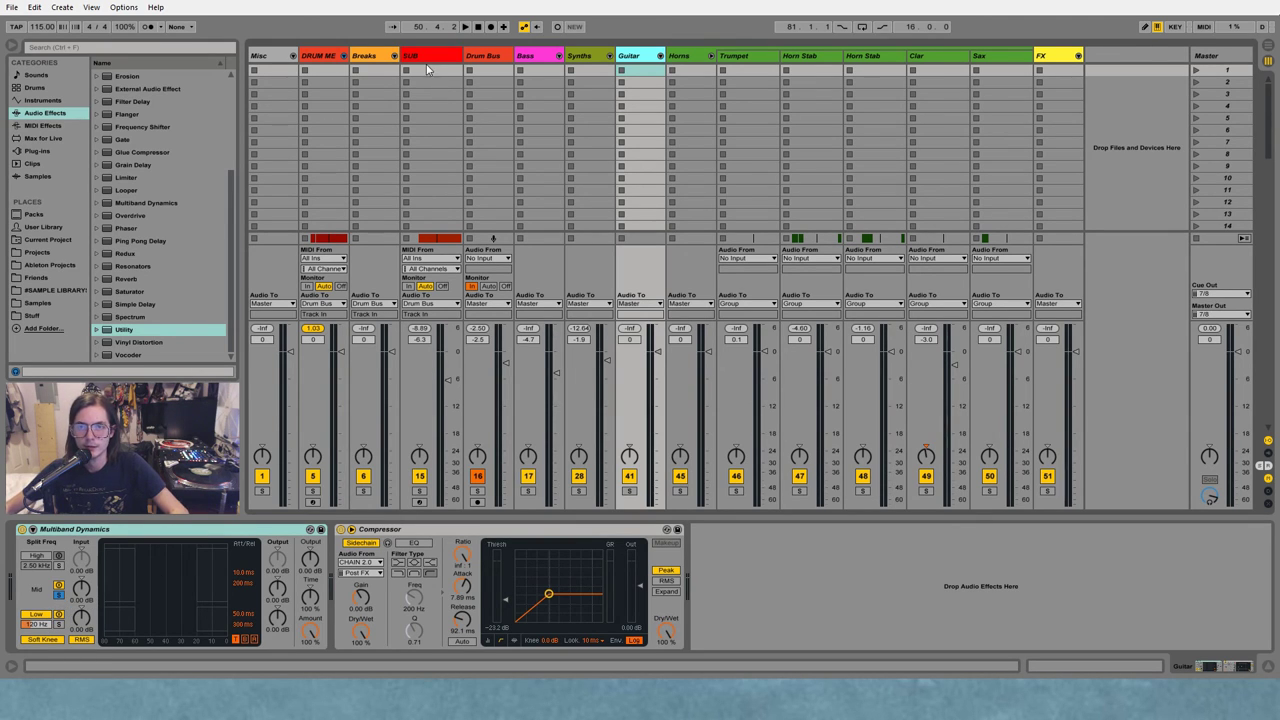
Inspect the Horns group's sidechain Compressor, collapse the group and show the FX group's Compressor
{"action": "left_click", "coordinate": [690, 56]}
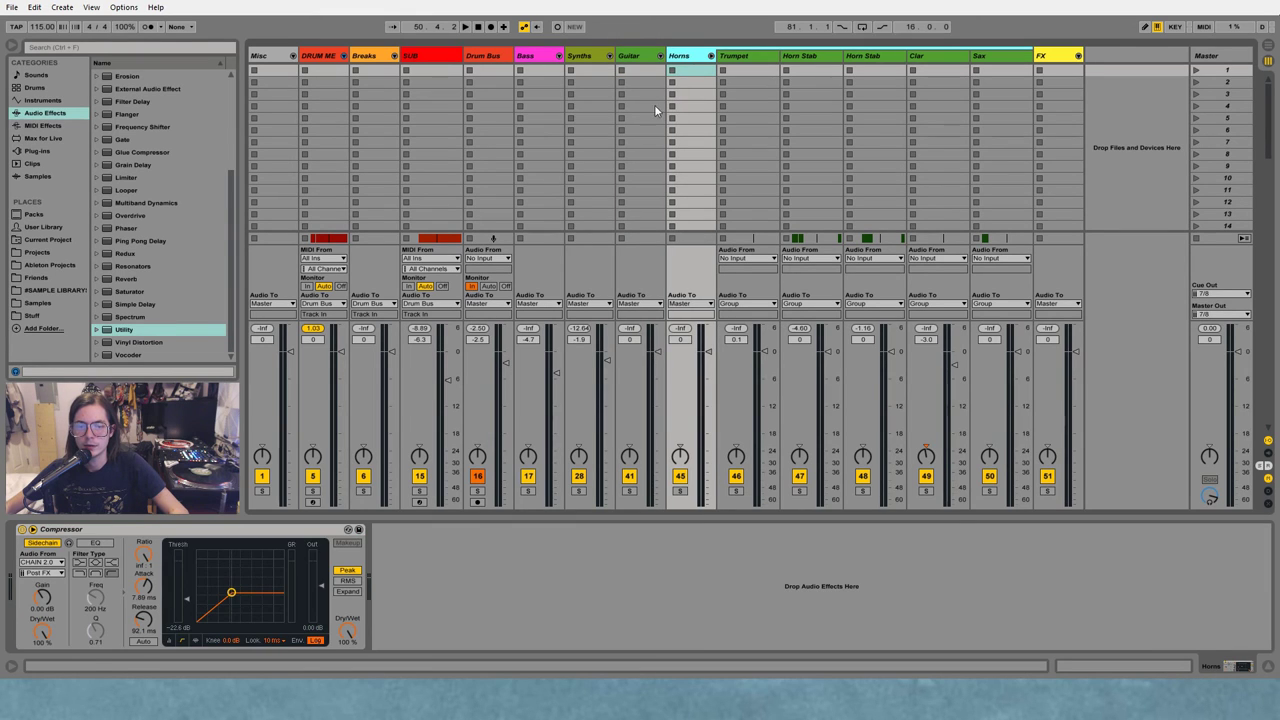
{"action": "left_click", "coordinate": [710, 55]}
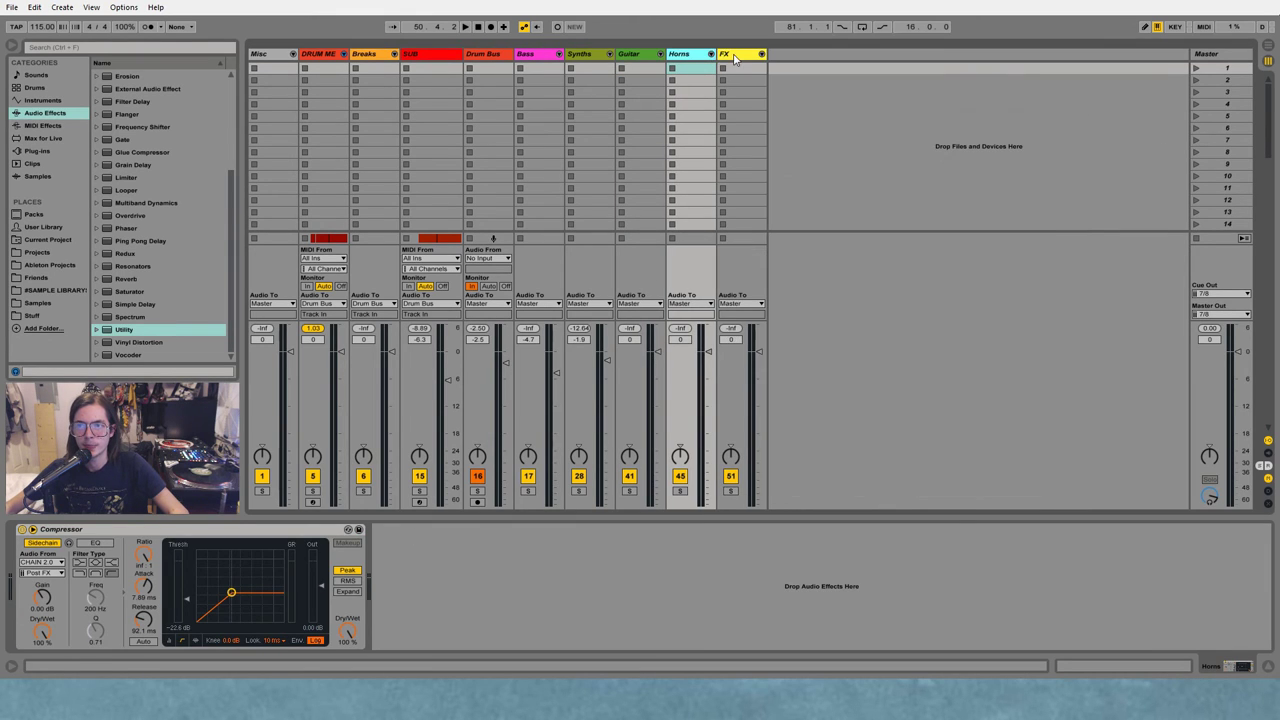
{"action": "left_click", "coordinate": [735, 56]}
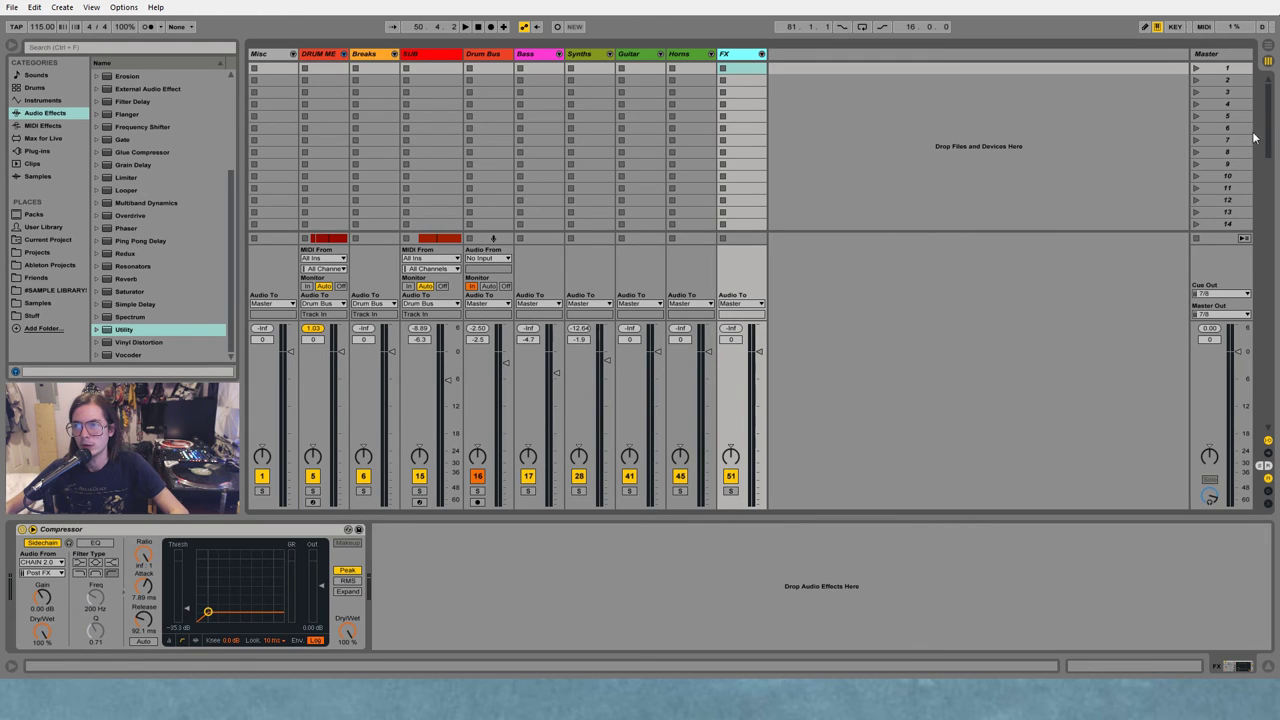
Audition the FX group and DRUM MEAT track soloed in the arrangement from the breakdown at bar 81, and clear the solos
{"action": "left_click", "coordinate": [1268, 46]}
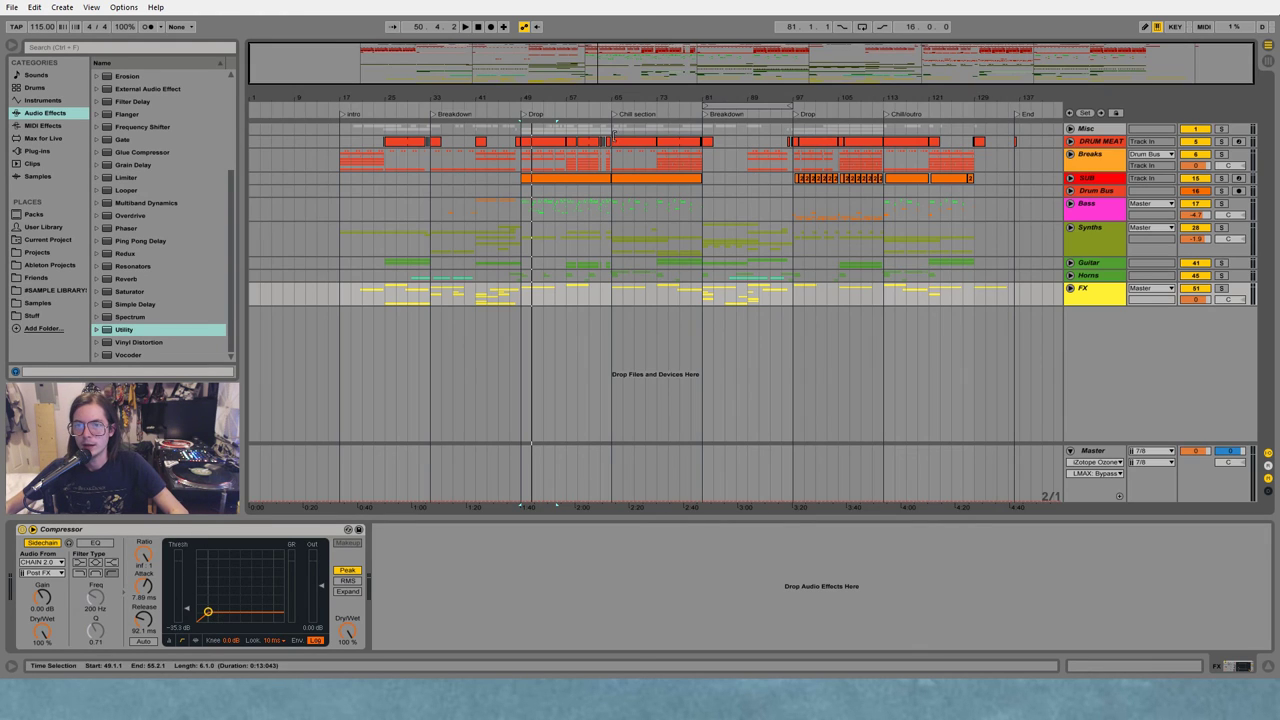
{"action": "left_click", "coordinate": [705, 131]}
{"action": "left_click", "coordinate": [1221, 288]}
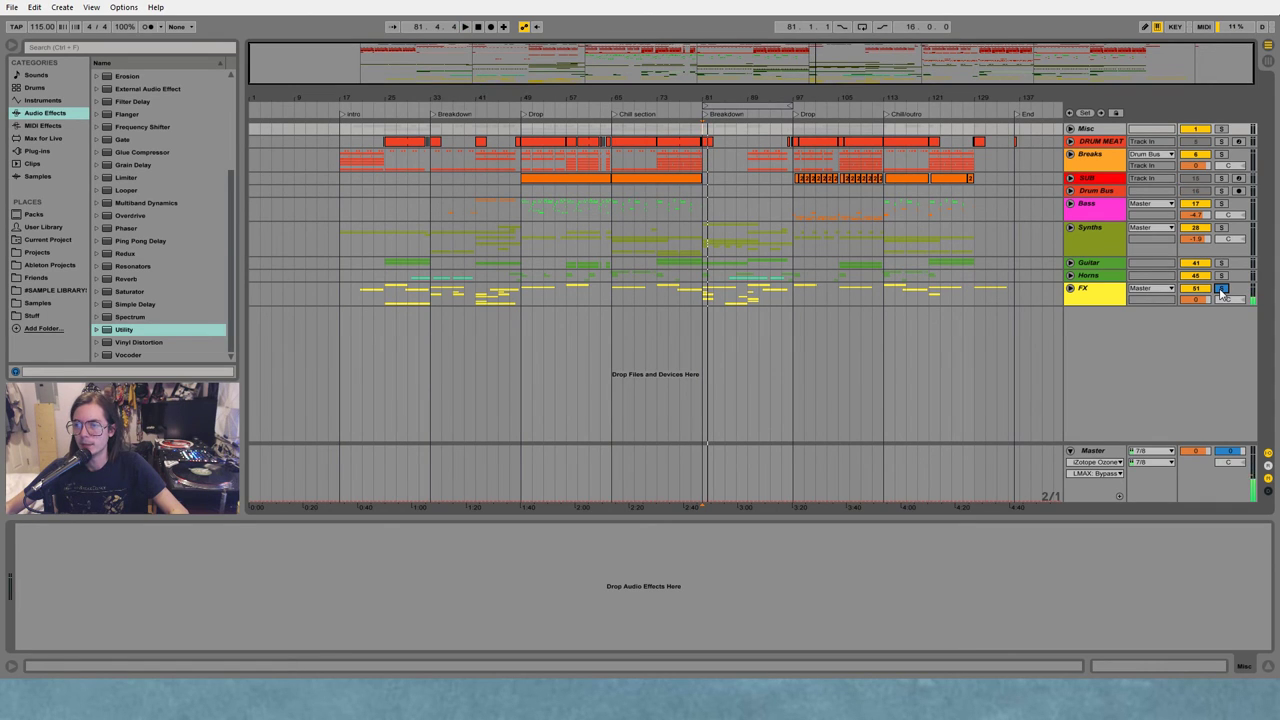
{"action": "left_click", "coordinate": [1221, 141]}
{"action": "left_click", "coordinate": [791, 144]}
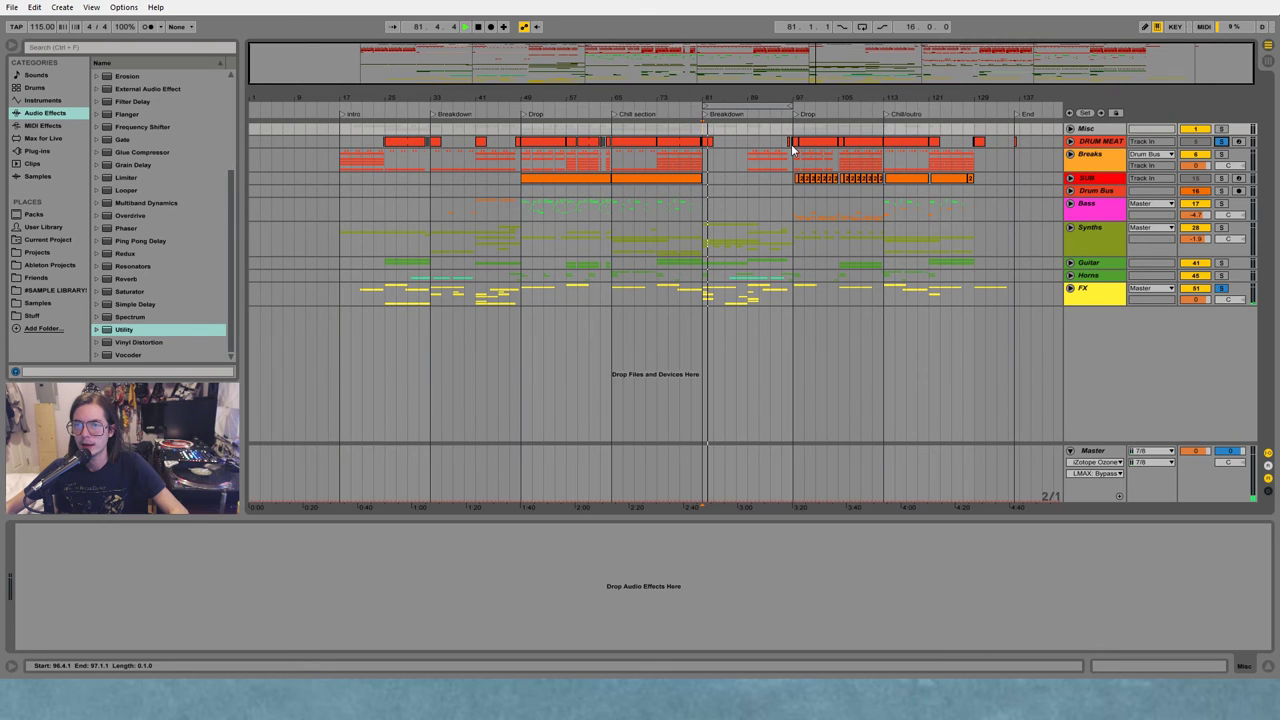
{"action": "key", "text": "space"}
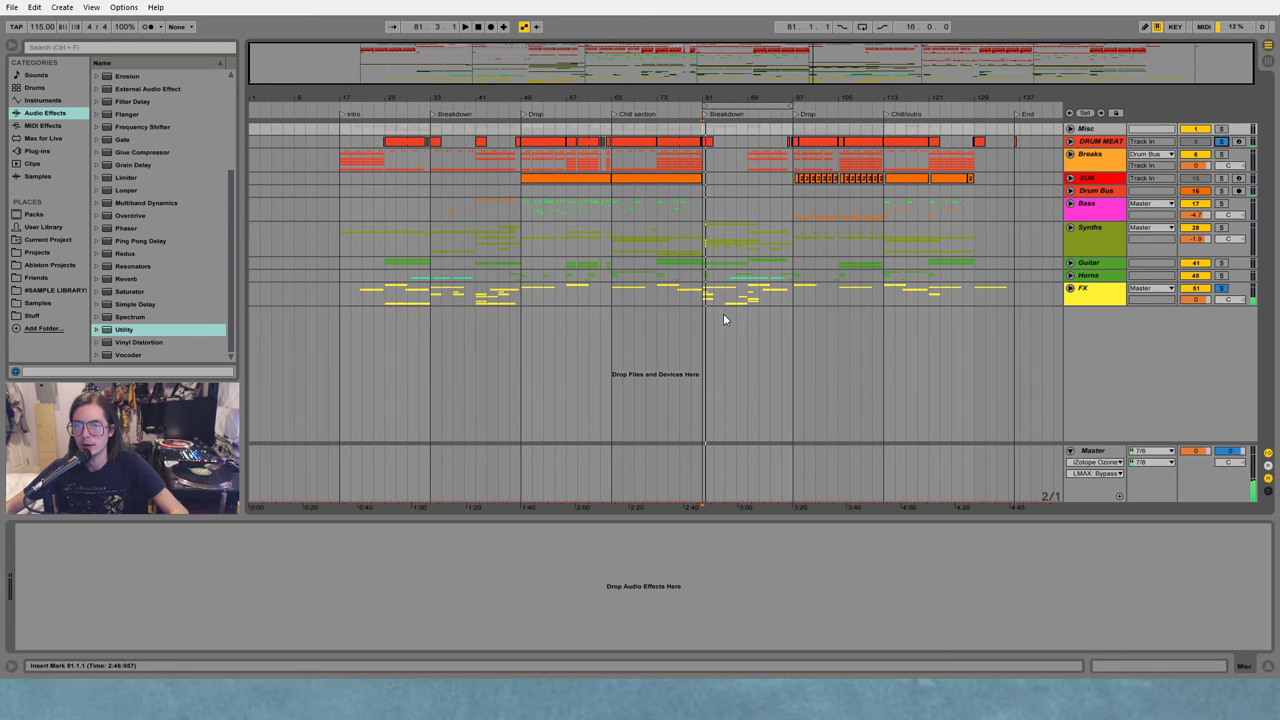
{"action": "left_click", "coordinate": [1220, 142]}
{"action": "left_click", "coordinate": [1268, 61]}
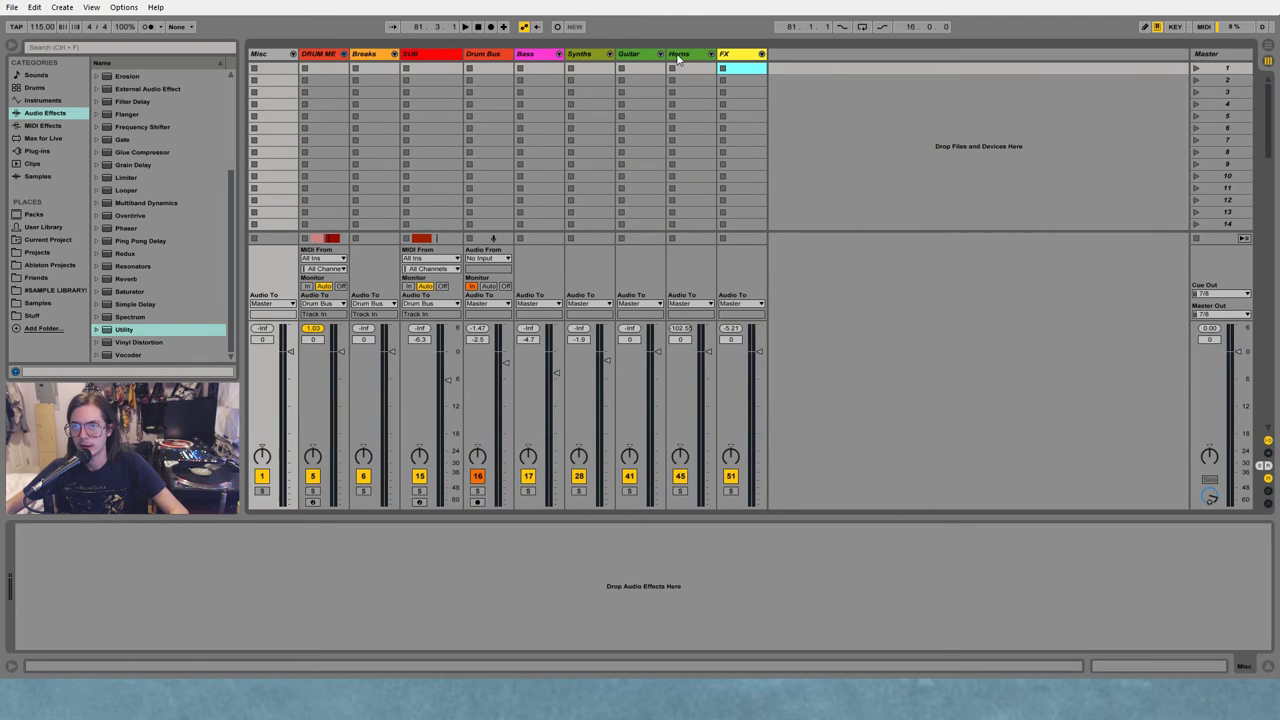
Audition the Original Snare and New Snare chains, each soloed, on the Snare pad of the DRUM MEAT track in the arrangement
{"action": "left_click", "coordinate": [1268, 46]}
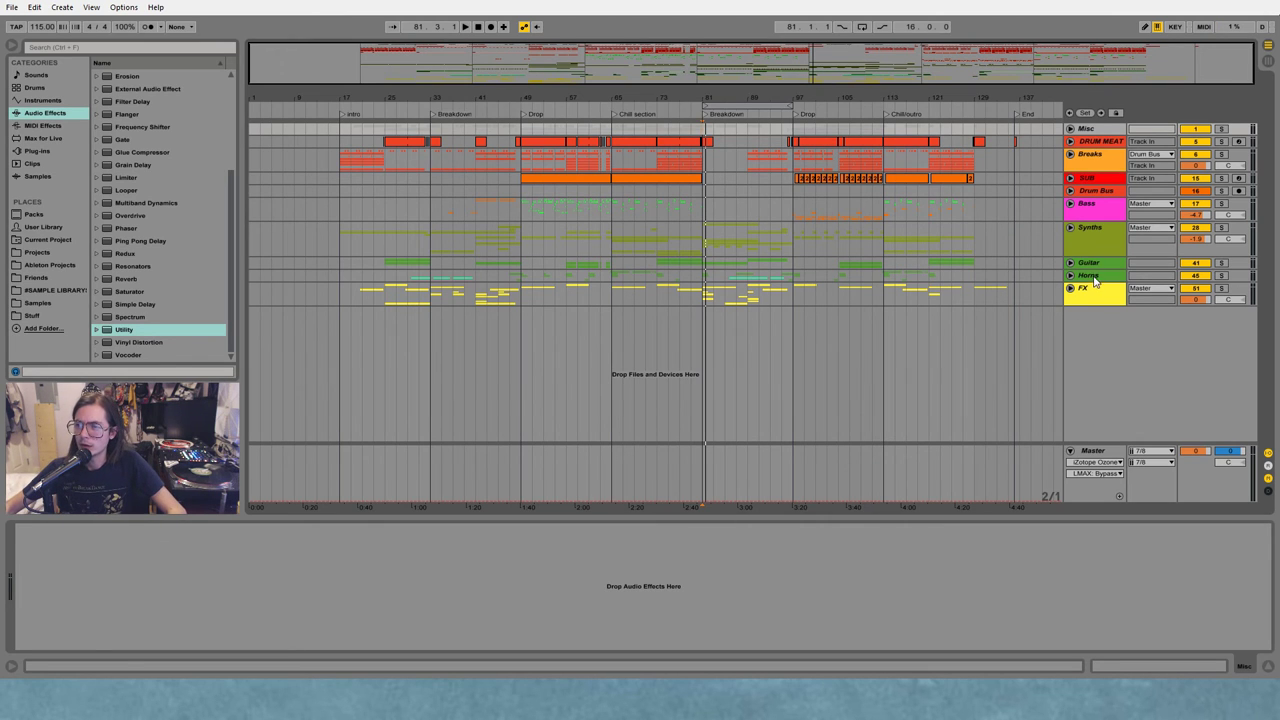
{"action": "left_click", "coordinate": [1103, 146]}
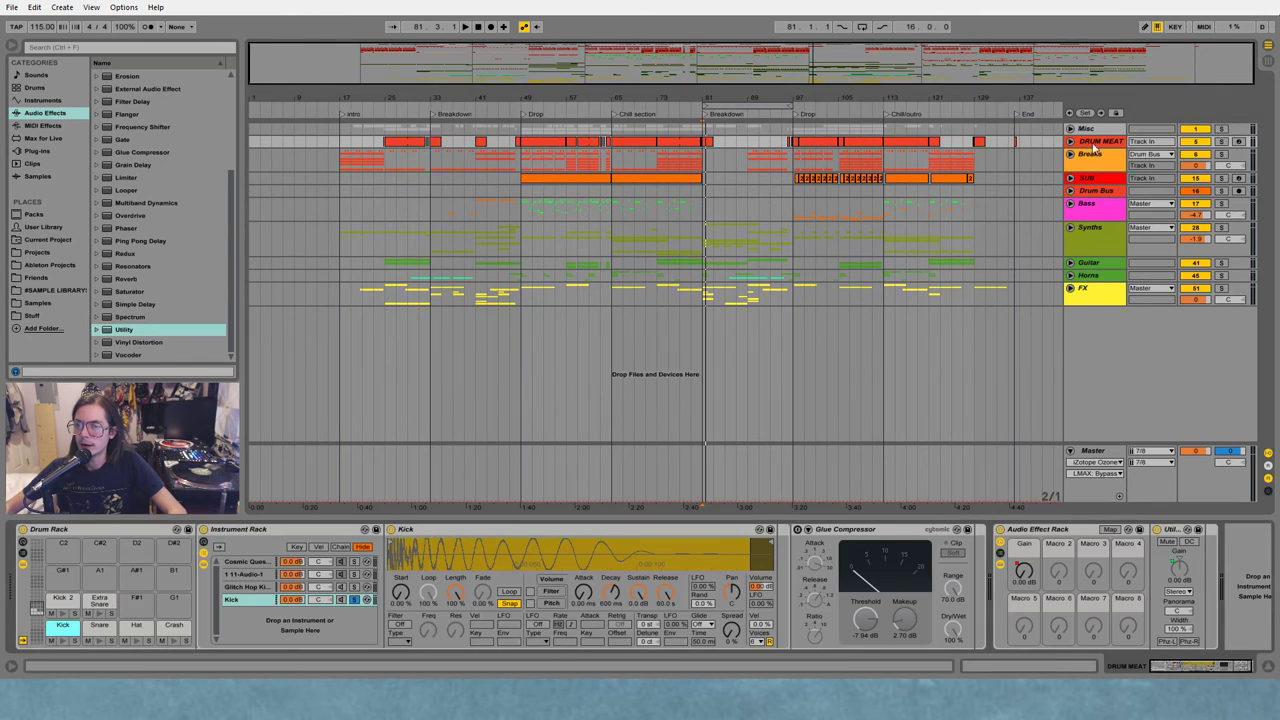
{"action": "left_click", "coordinate": [97, 628]}
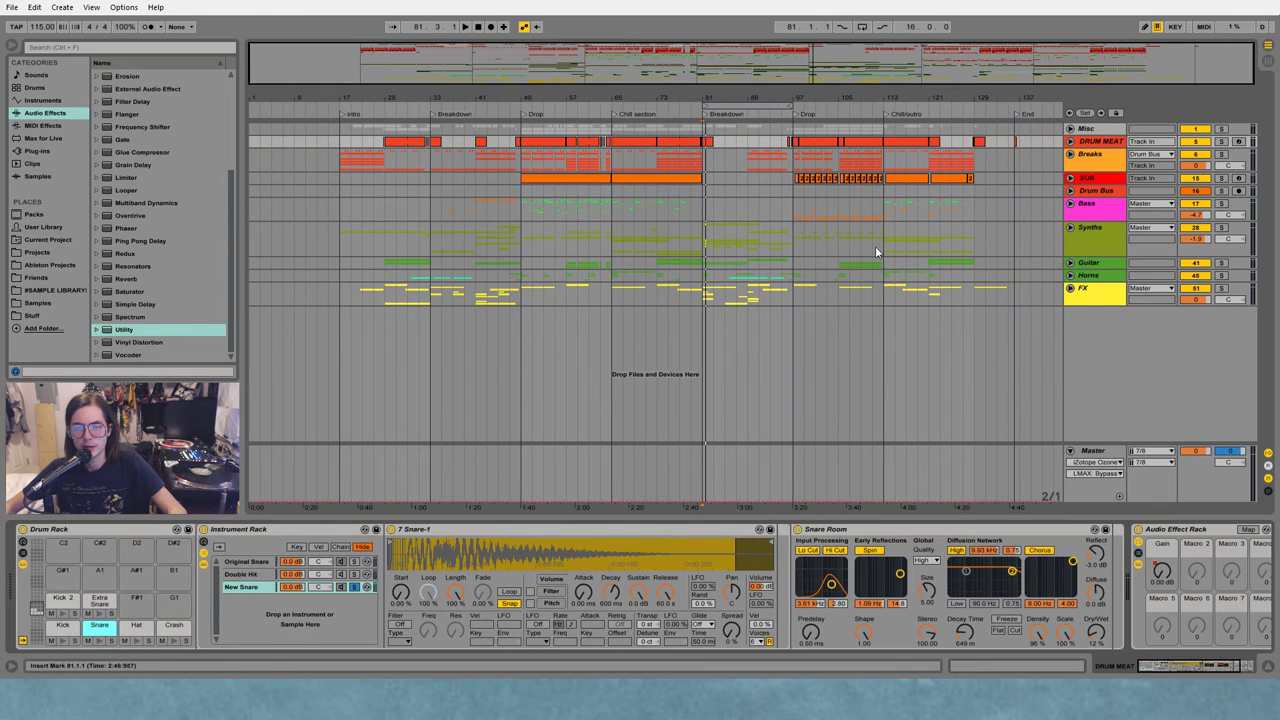
{"action": "left_click", "coordinate": [349, 564]}
{"action": "left_click", "coordinate": [99, 641]}
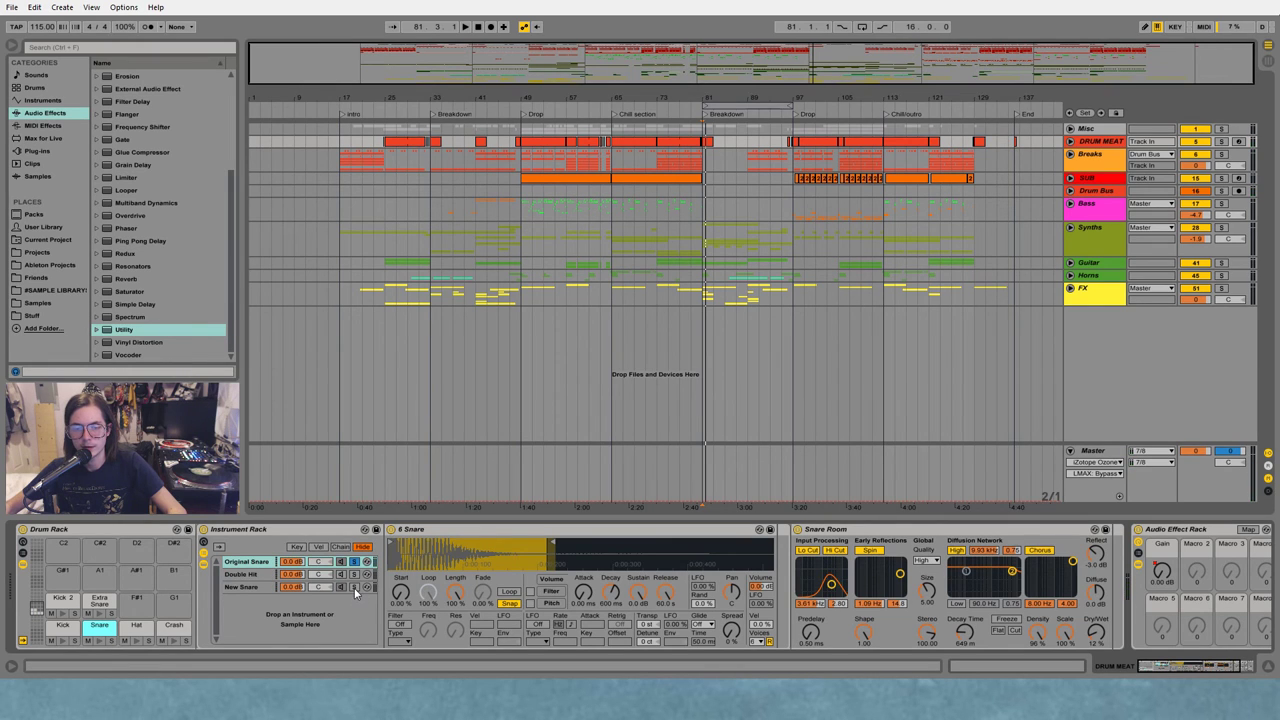
{"action": "left_click", "coordinate": [354, 589]}
{"action": "left_click", "coordinate": [98, 641]}
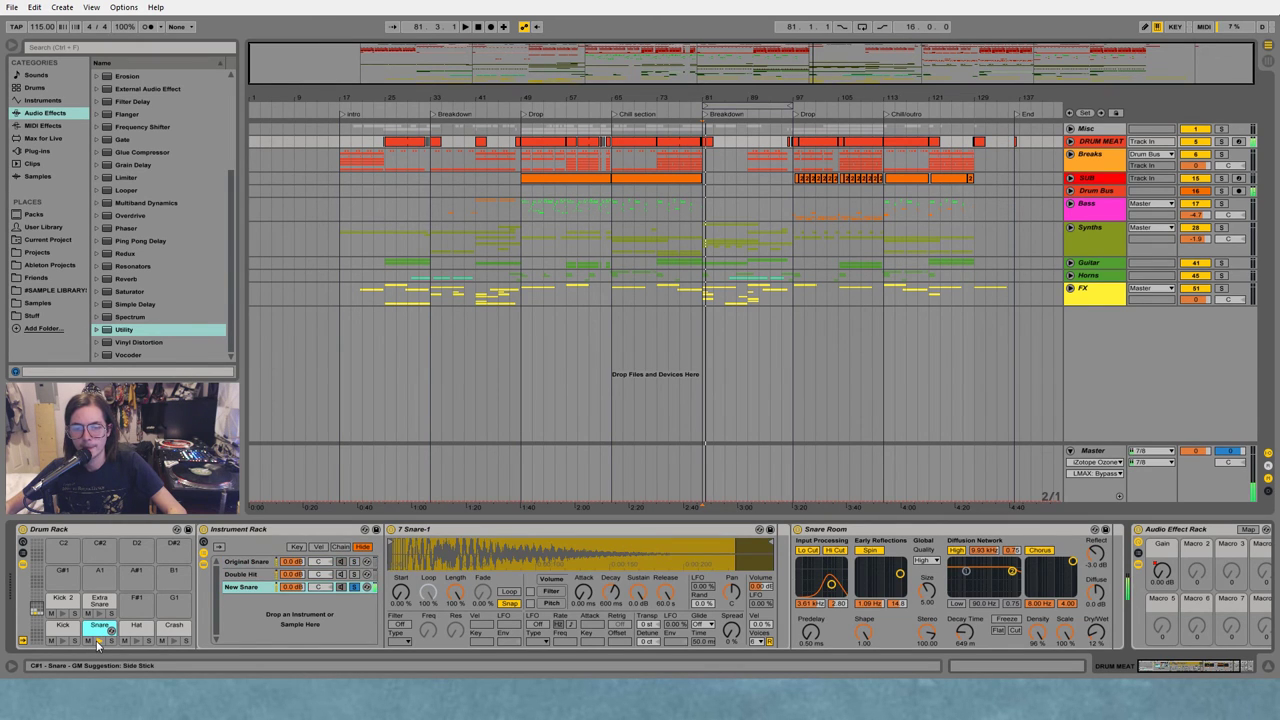
Audition the Snare pad with its Double Hit chain soloed, play the Kick pad, and solo the New Snare chain again
{"action": "left_click", "coordinate": [354, 586]}
{"action": "left_click", "coordinate": [354, 574]}
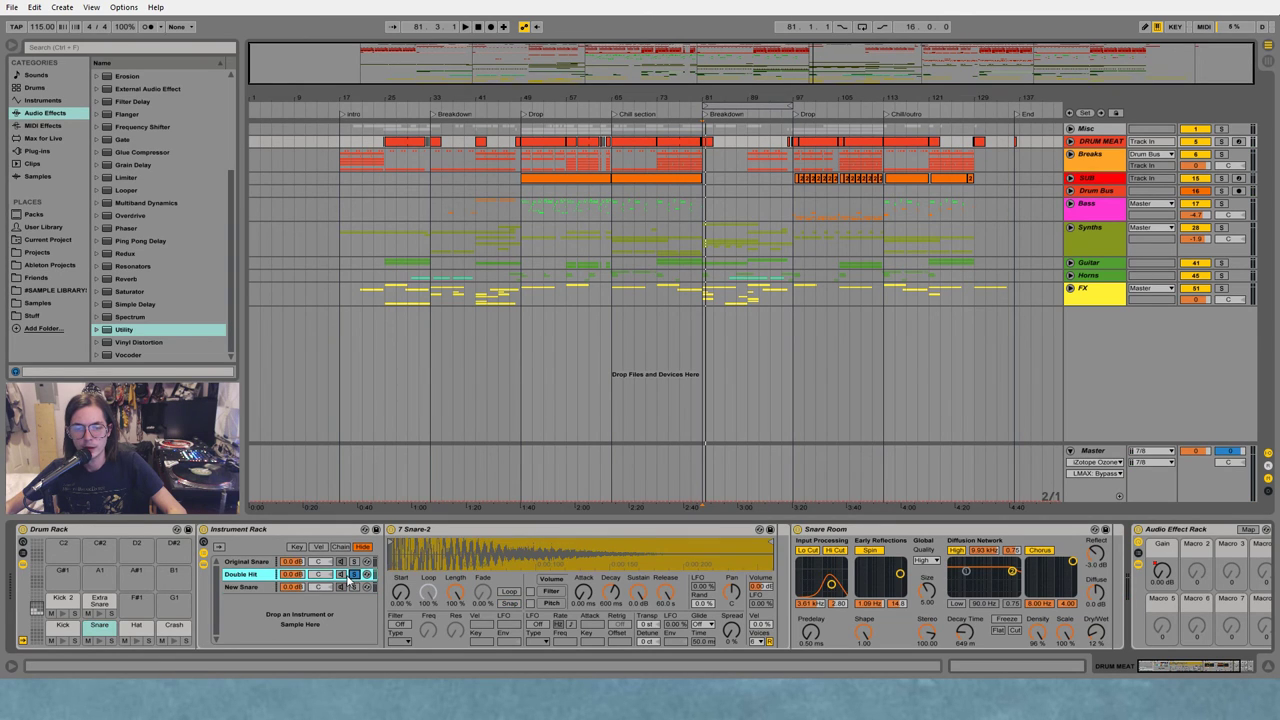
{"action": "left_click", "coordinate": [100, 642]}
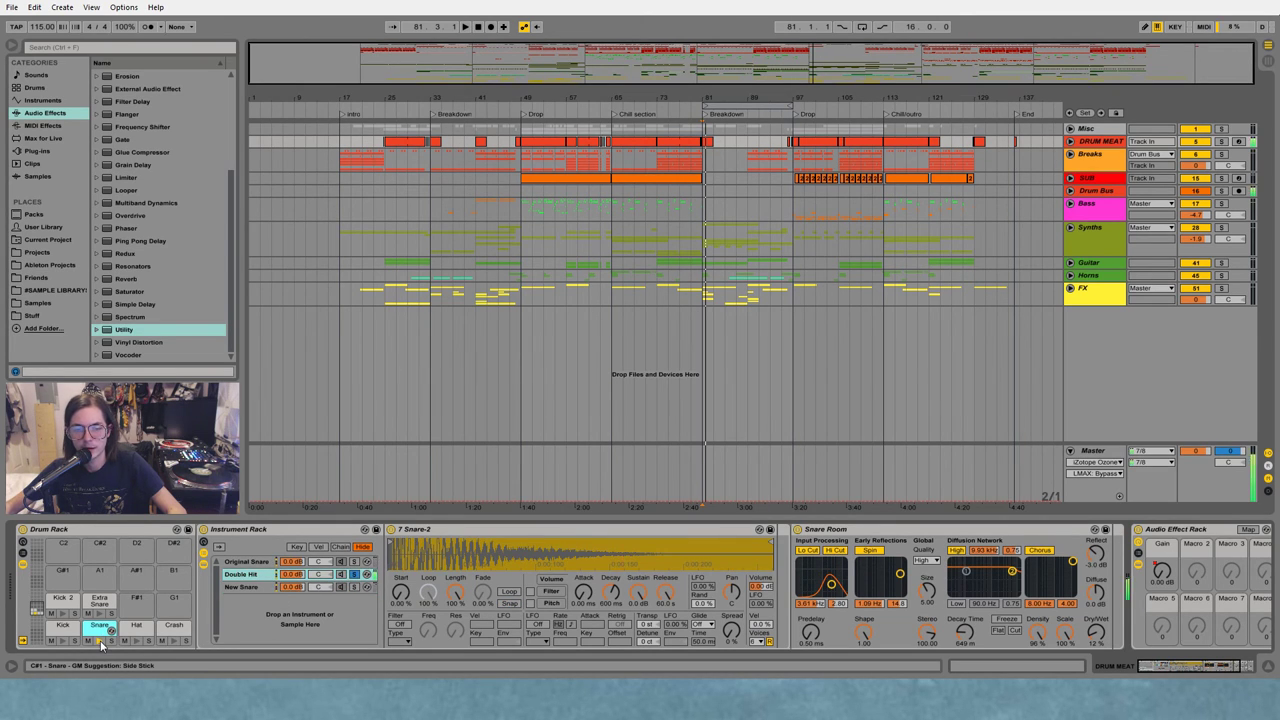
{"action": "left_click", "coordinate": [65, 642]}
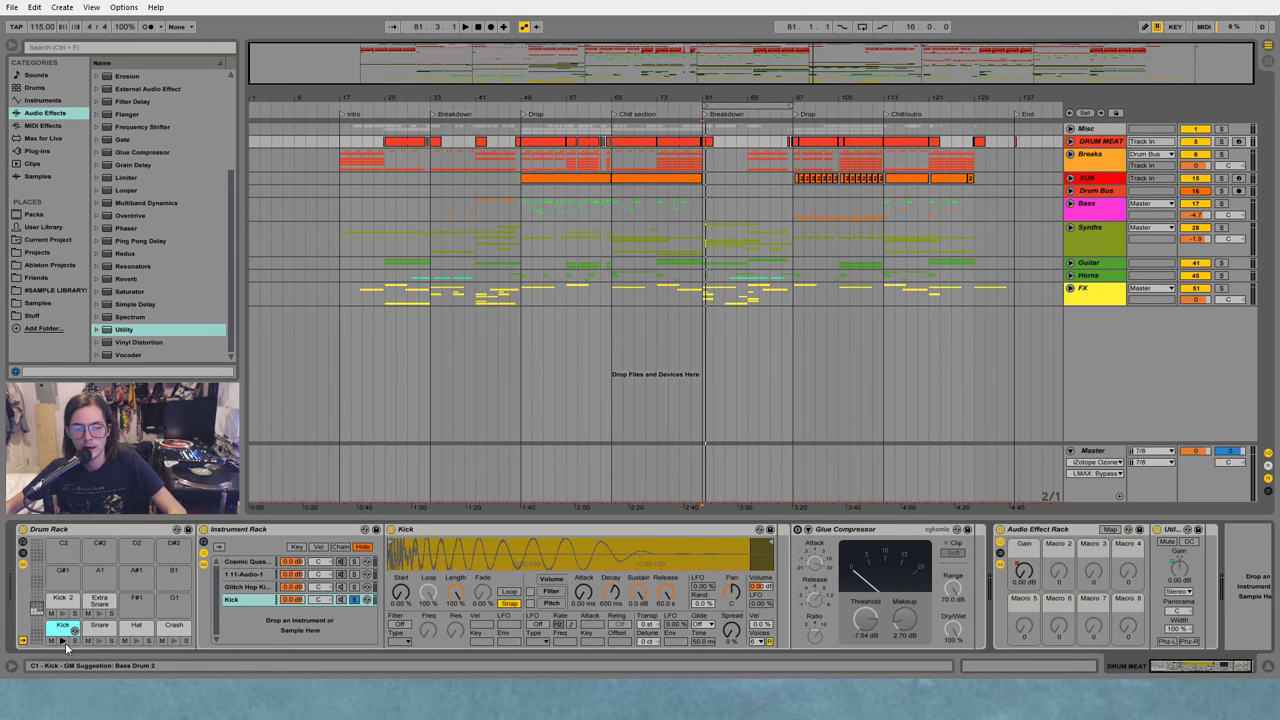
{"action": "left_click", "coordinate": [100, 629]}
{"action": "left_click", "coordinate": [354, 587]}
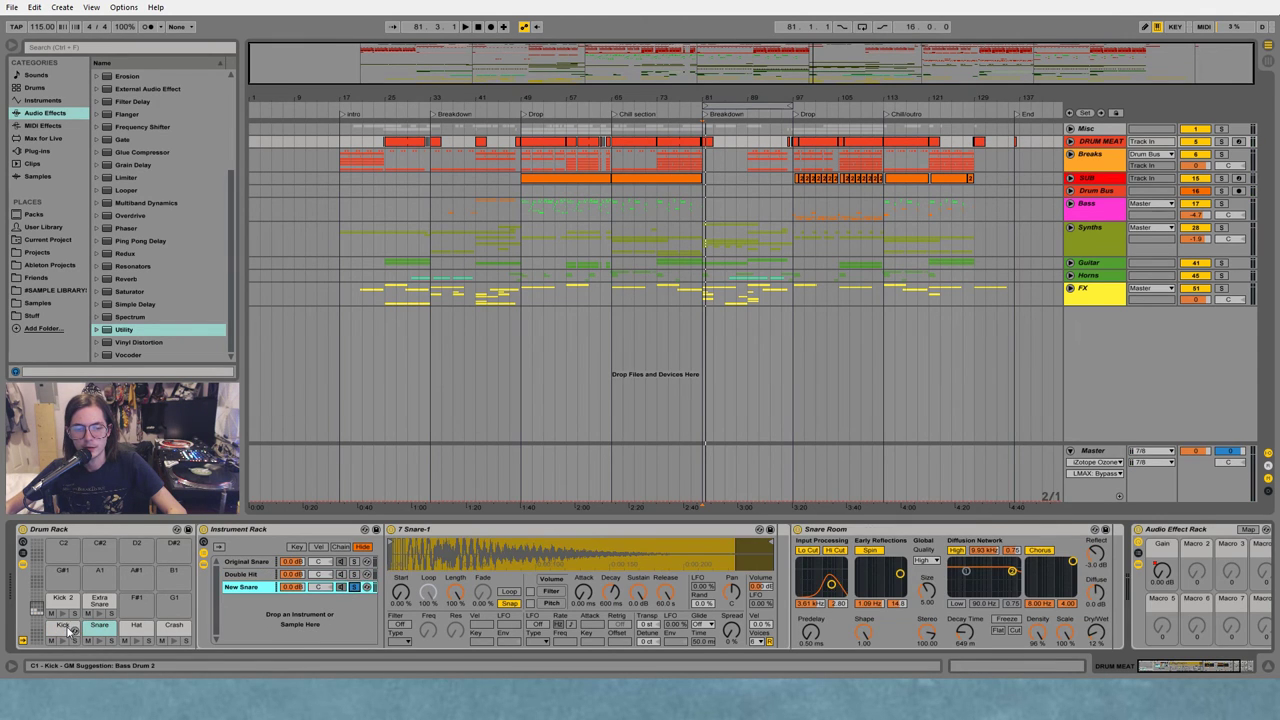
Audition the Kick pad with the Cosmic Quest chain soloed, and compare it with the Kick chain soloed again
{"action": "left_click", "coordinate": [66, 627]}
{"action": "left_click", "coordinate": [64, 641]}
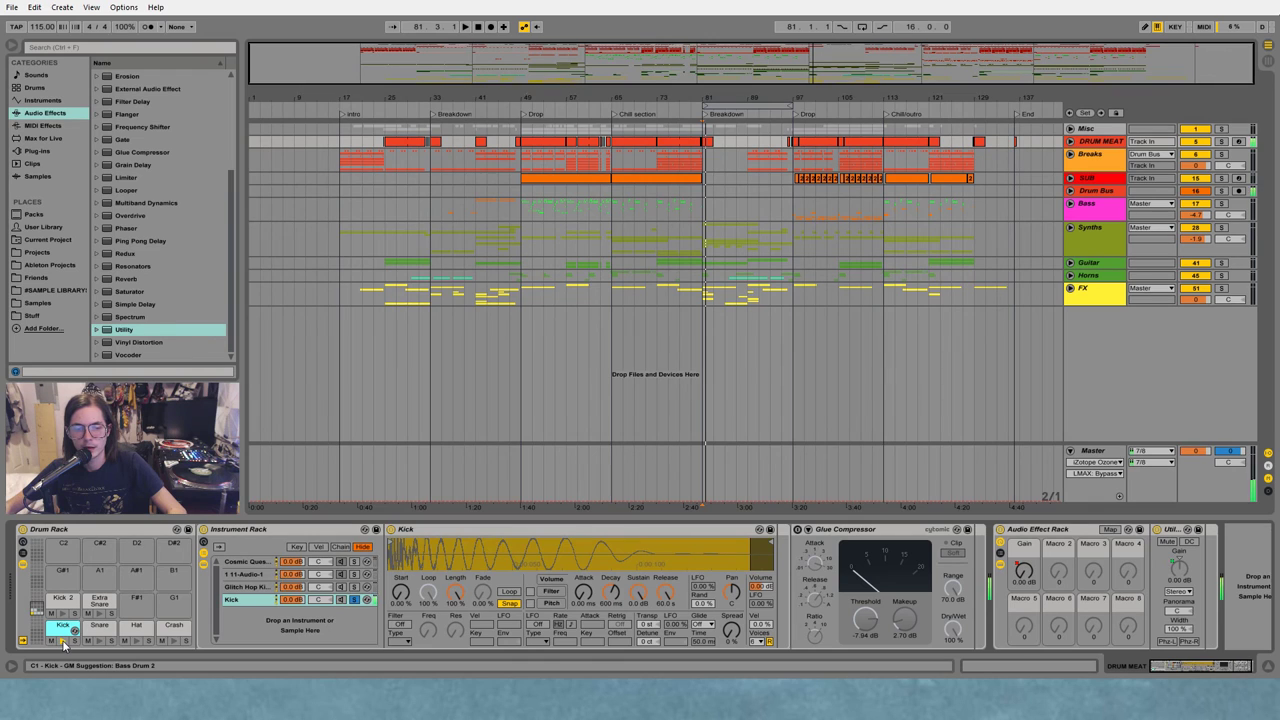
{"action": "left_click", "coordinate": [354, 562]}
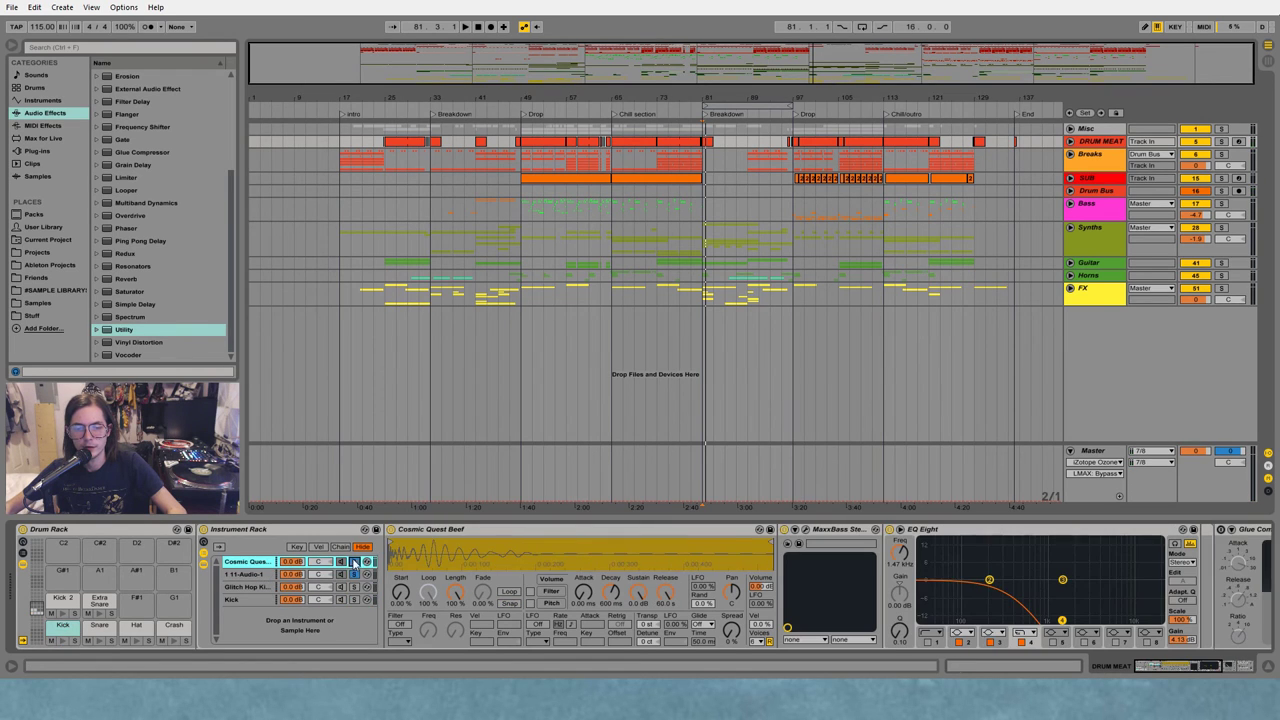
{"action": "left_click", "coordinate": [63, 641]}
{"action": "left_click", "coordinate": [63, 641]}
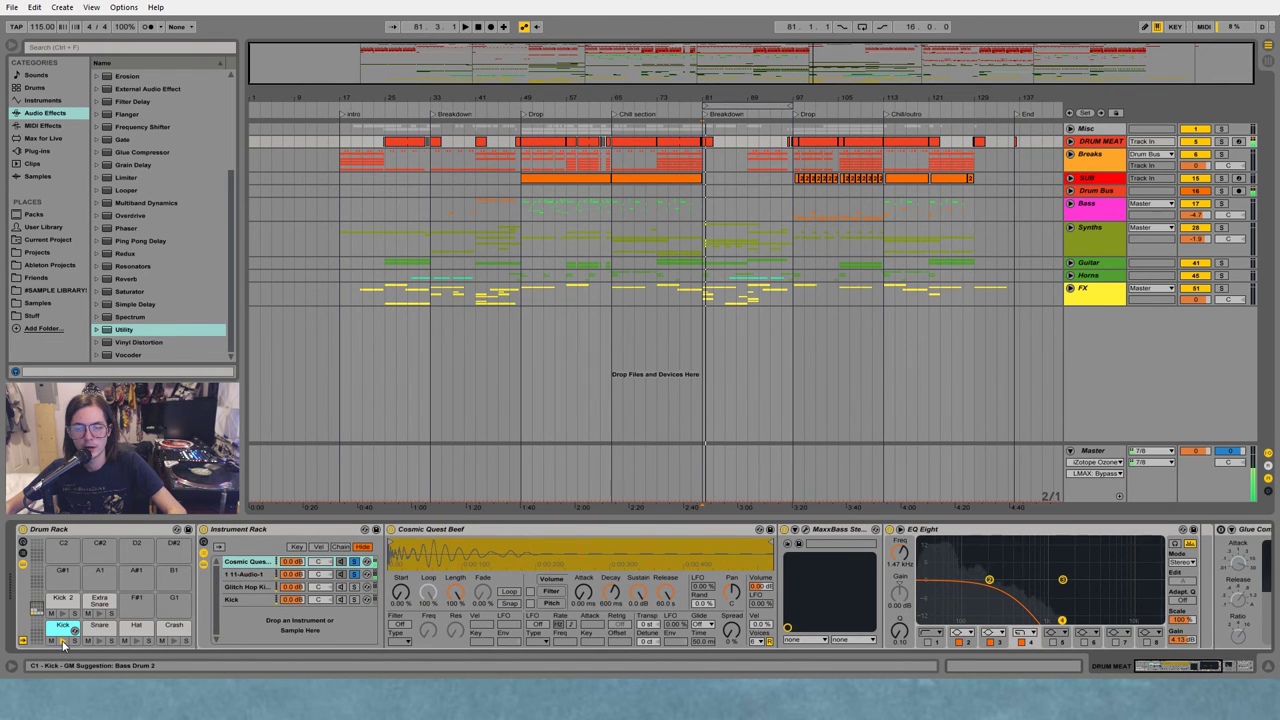
{"action": "left_click", "coordinate": [354, 600]}
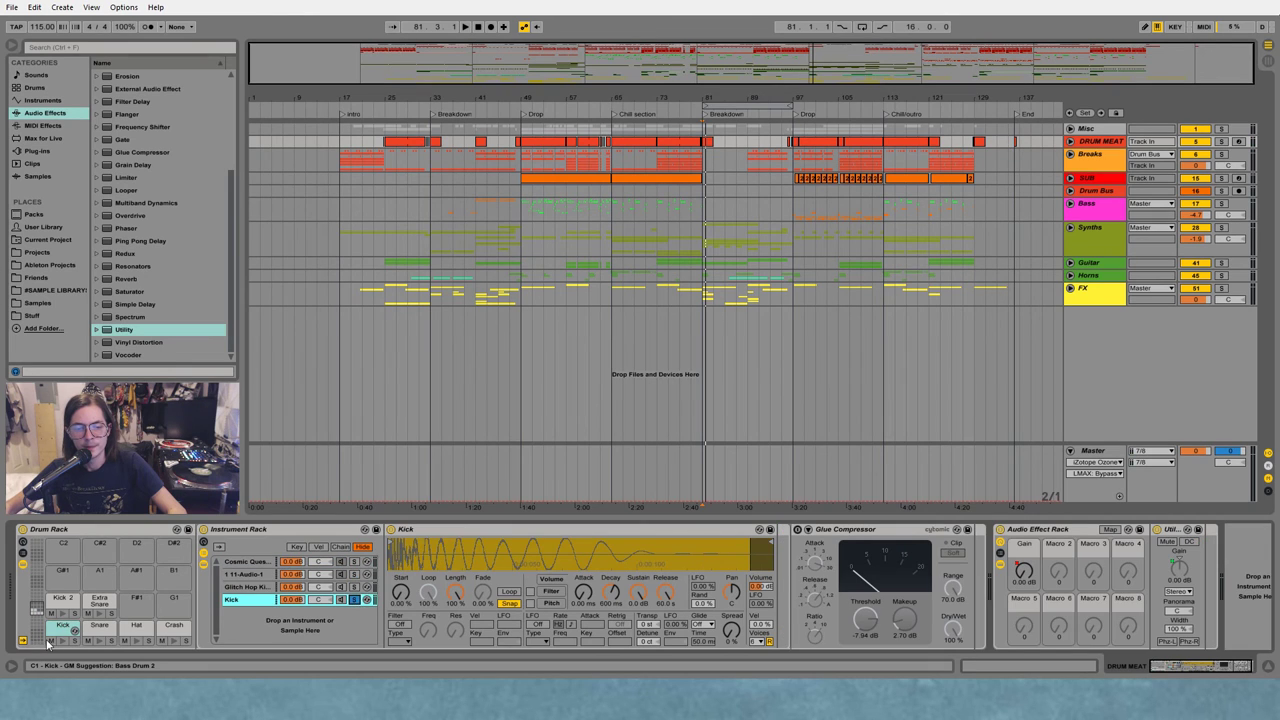
{"action": "left_click", "coordinate": [61, 641]}
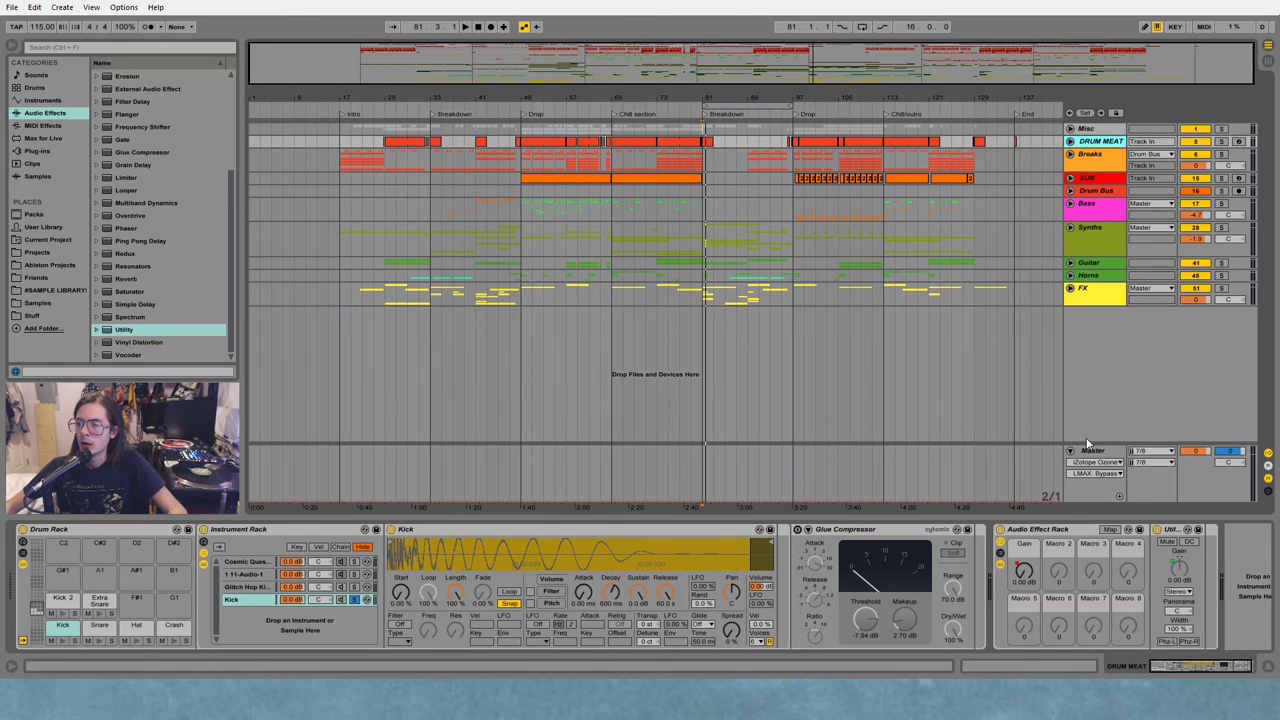
Unfold the DRUM MEAT track in the arrangement and select its time range from 25.1.1 to 33.1.1
{"action": "left_click", "coordinate": [399, 141]}
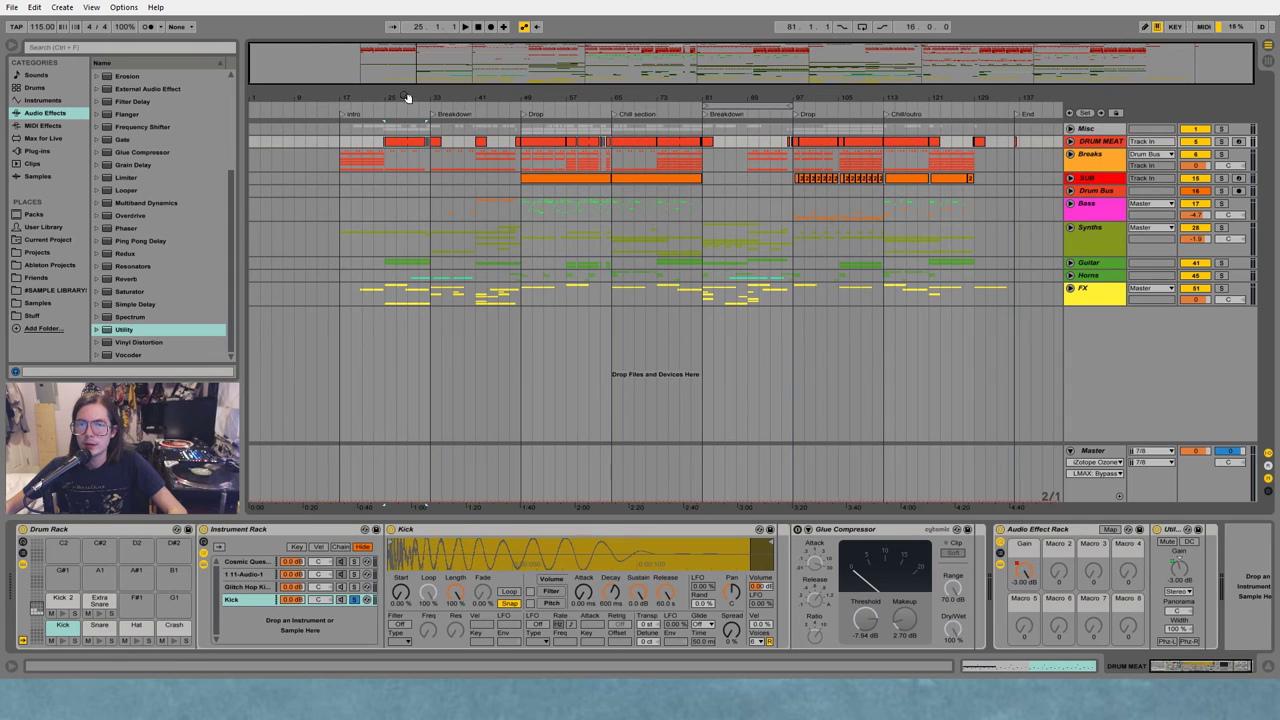
{"action": "left_click_drag", "start_coordinate": [407, 97], "coordinate": [437, 103]}
{"action": "left_click", "coordinate": [1068, 143]}
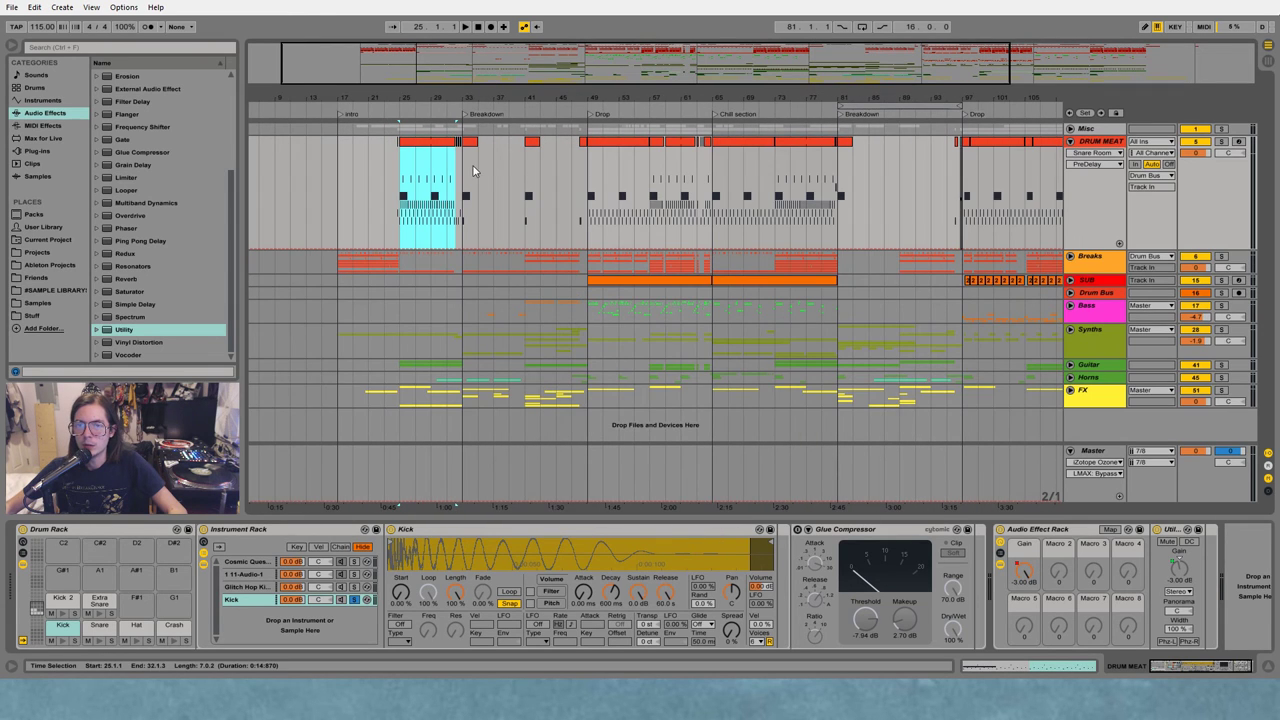
{"action": "left_click", "coordinate": [400, 213]}
{"action": "left_click_drag", "start_coordinate": [399, 210], "coordinate": [462, 206]}
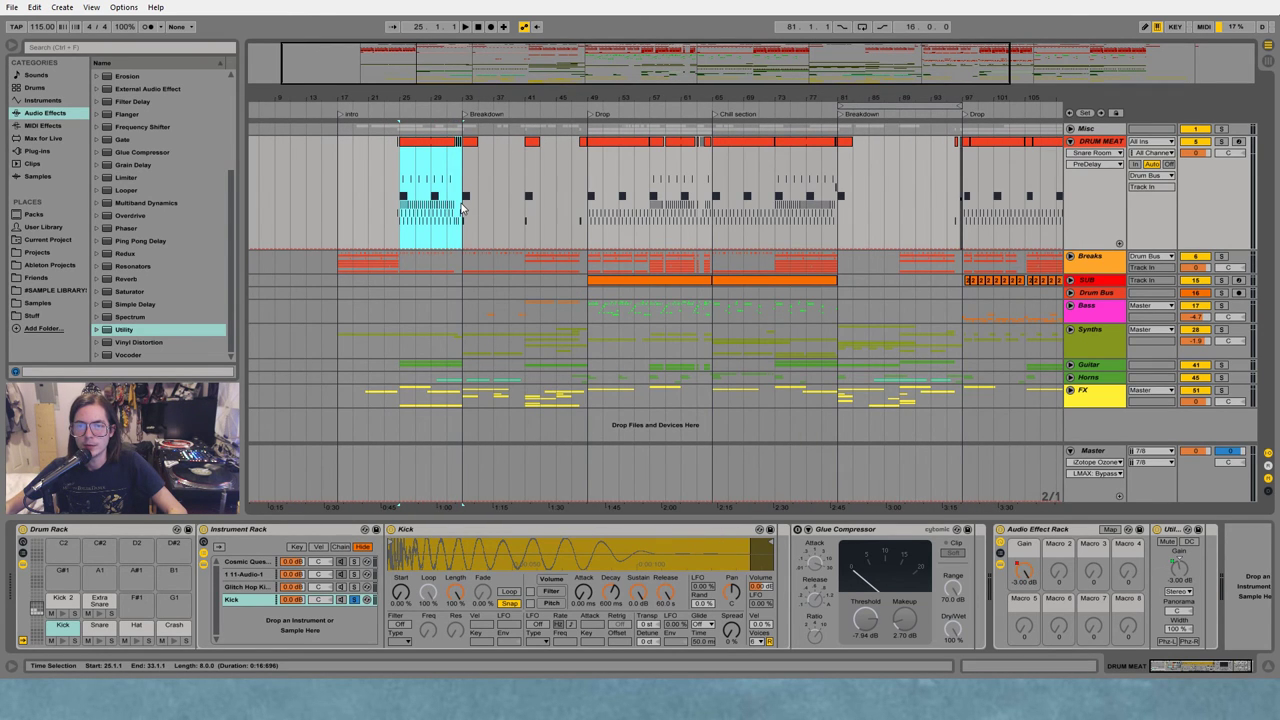
Show the Master track's Gain macro automation and open the macro mappings of its Audio Effect Rack
{"action": "left_click_drag", "start_coordinate": [443, 97], "coordinate": [443, 70]}
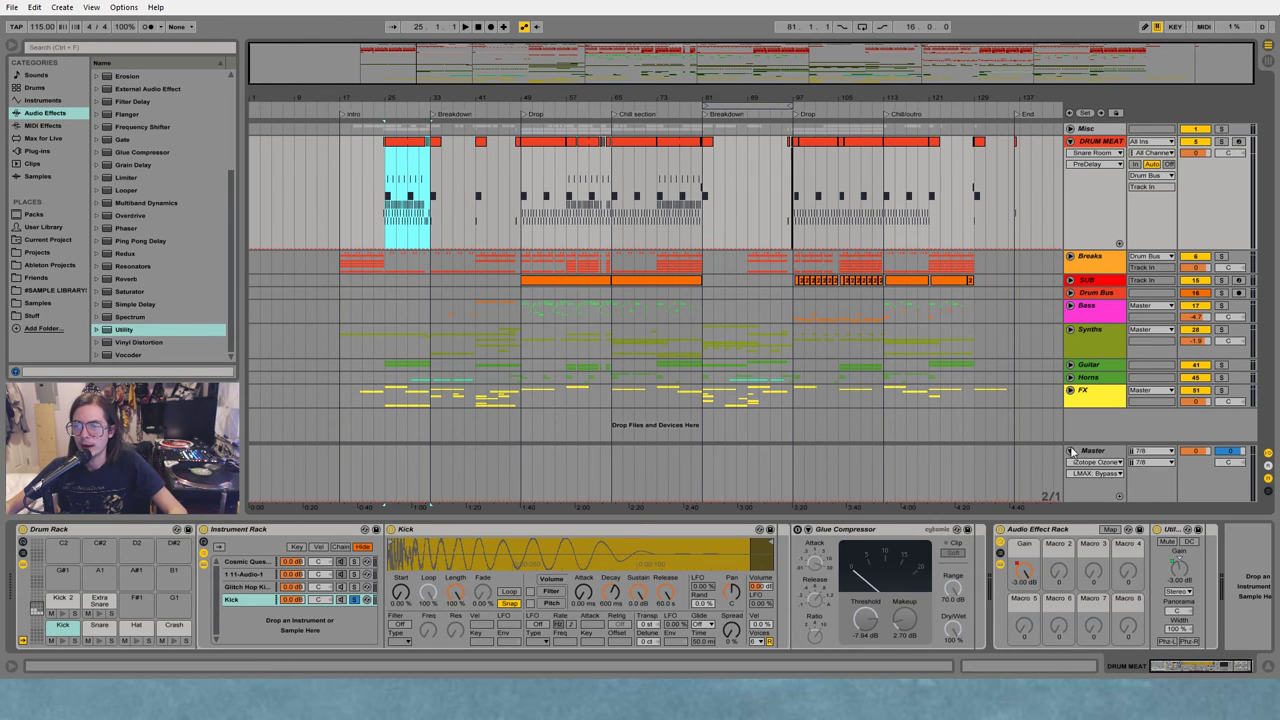
{"action": "left_click", "coordinate": [1071, 451]}
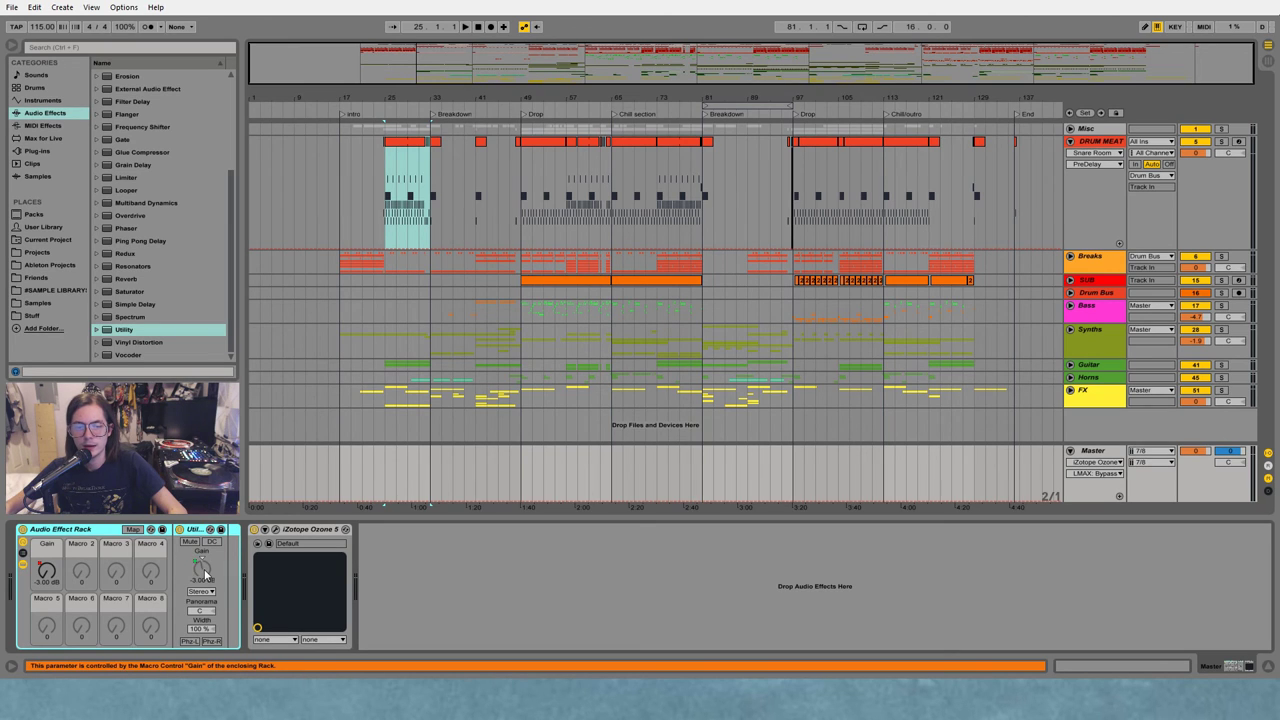
{"action": "left_click", "coordinate": [46, 572]}
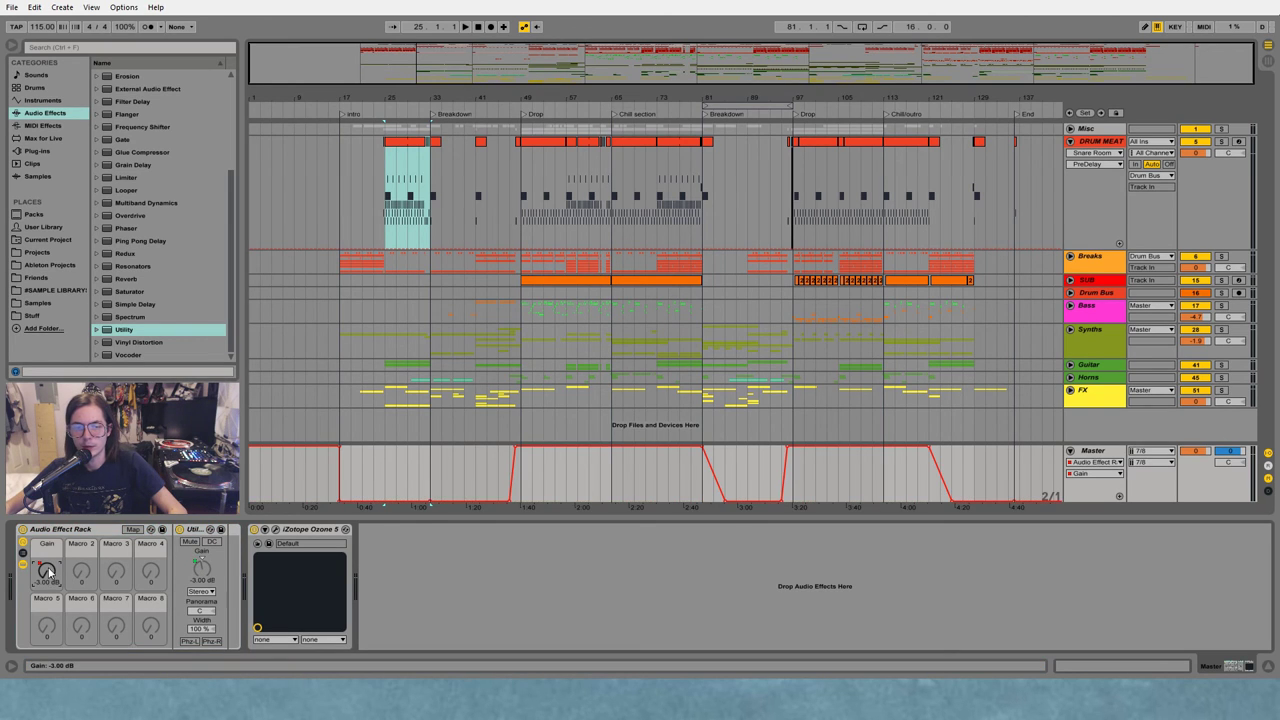
{"action": "left_click", "coordinate": [134, 529]}
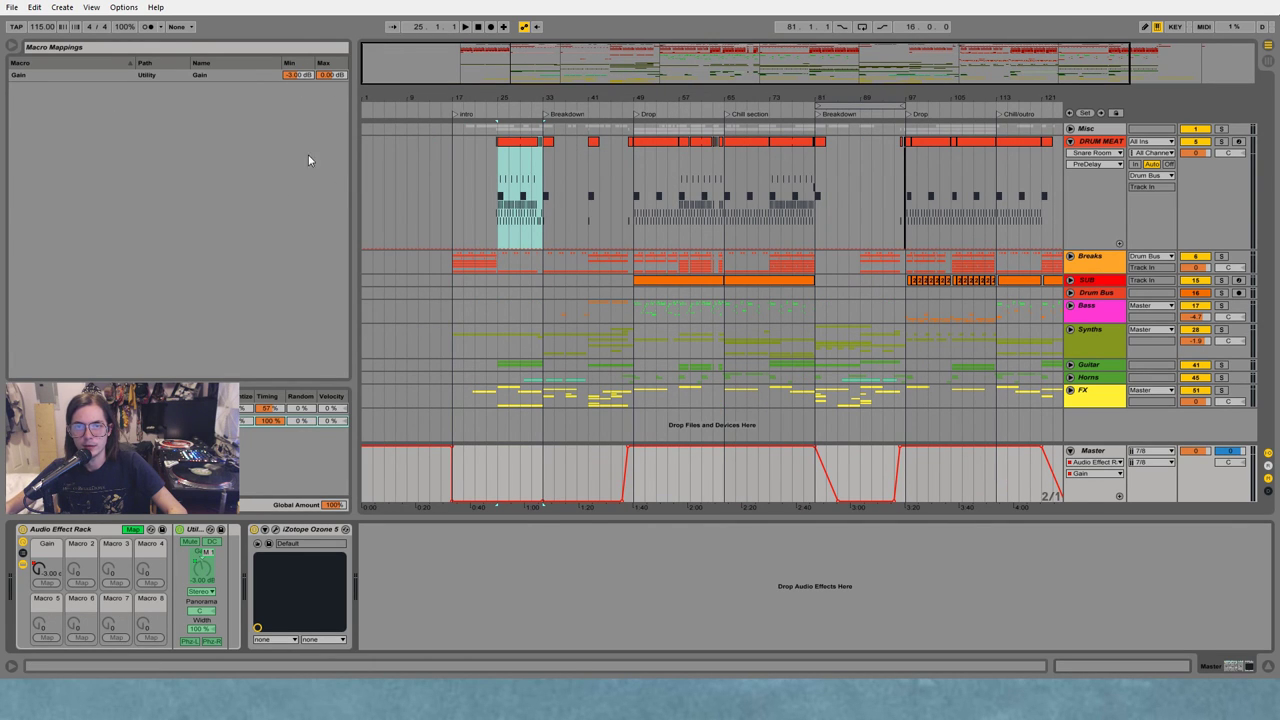
Close the macro mappings and play the build-up into the first Drop to hear the Master Gain automation
{"action": "left_click", "coordinate": [133, 529]}
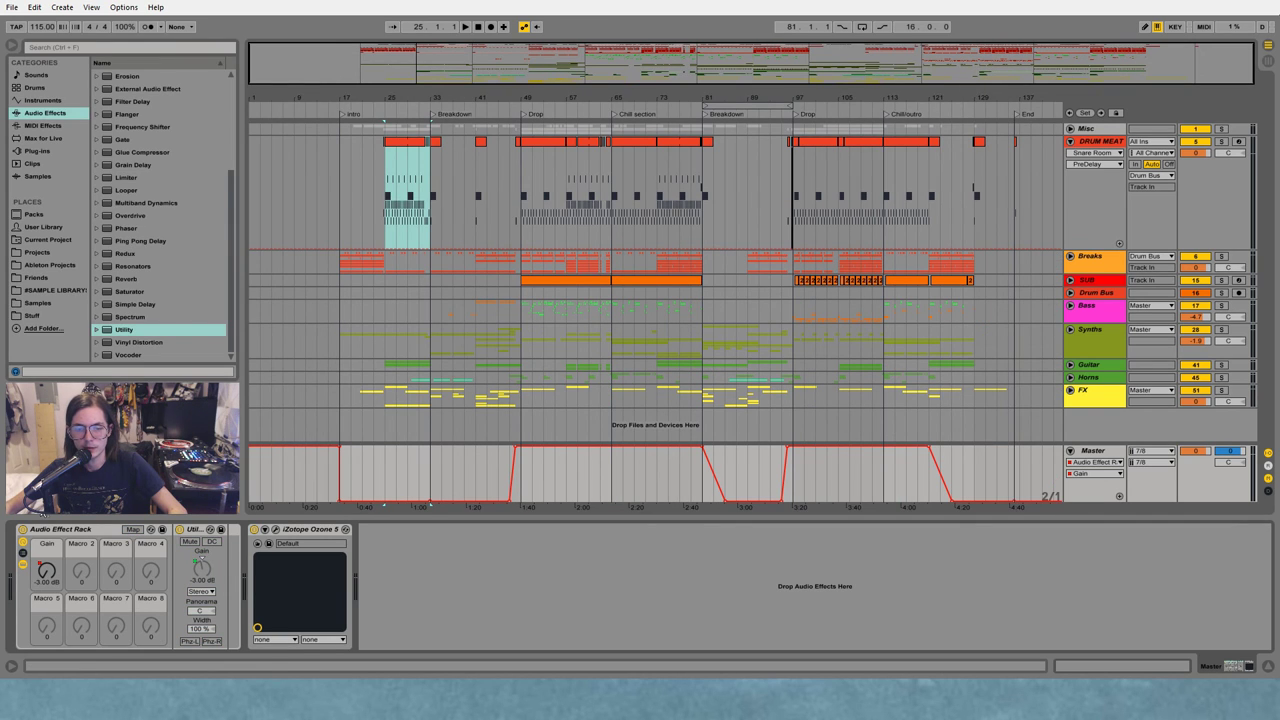
{"action": "left_click", "coordinate": [341, 424]}
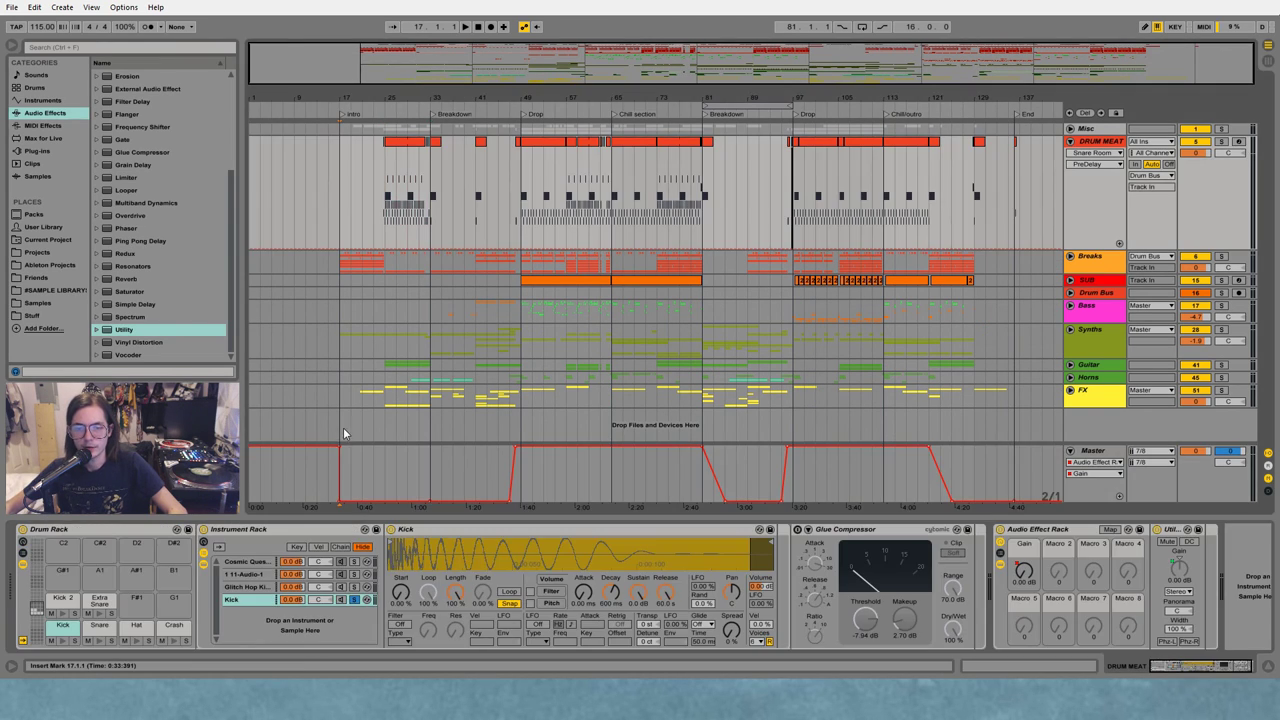
{"action": "left_click", "coordinate": [347, 488]}
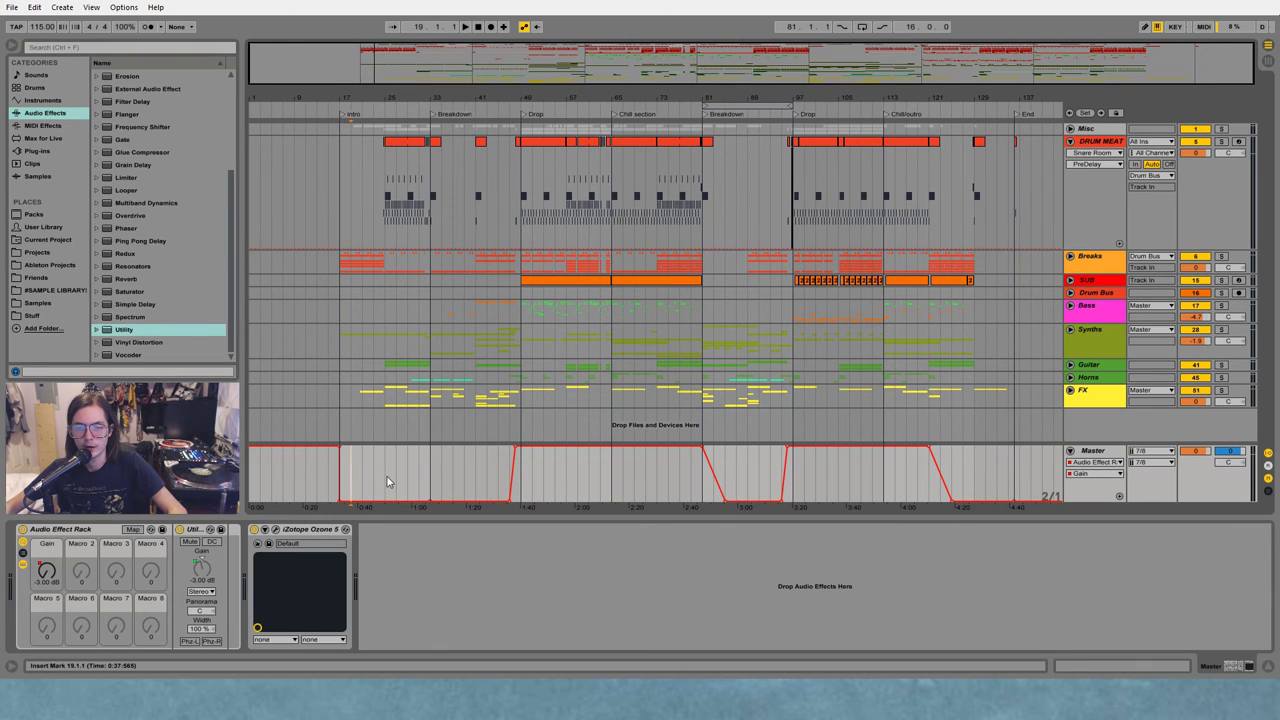
{"action": "key", "text": "space"}
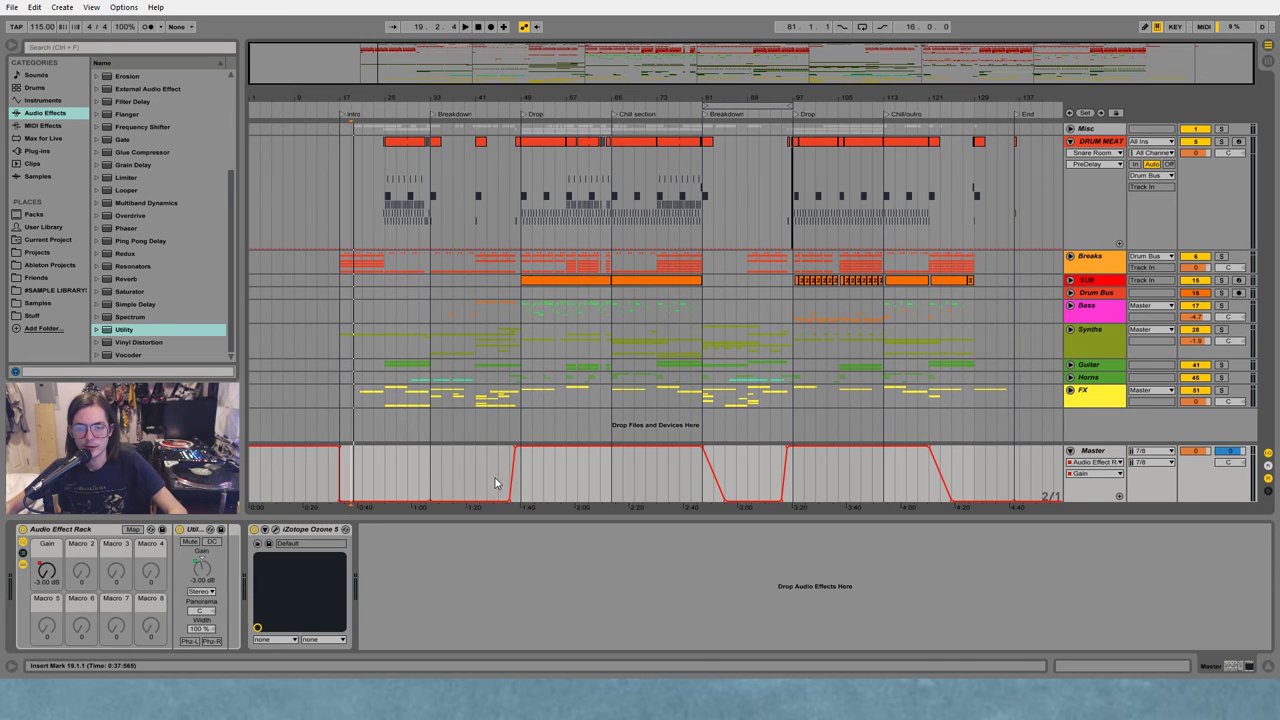
{"action": "left_click", "coordinate": [530, 468]}
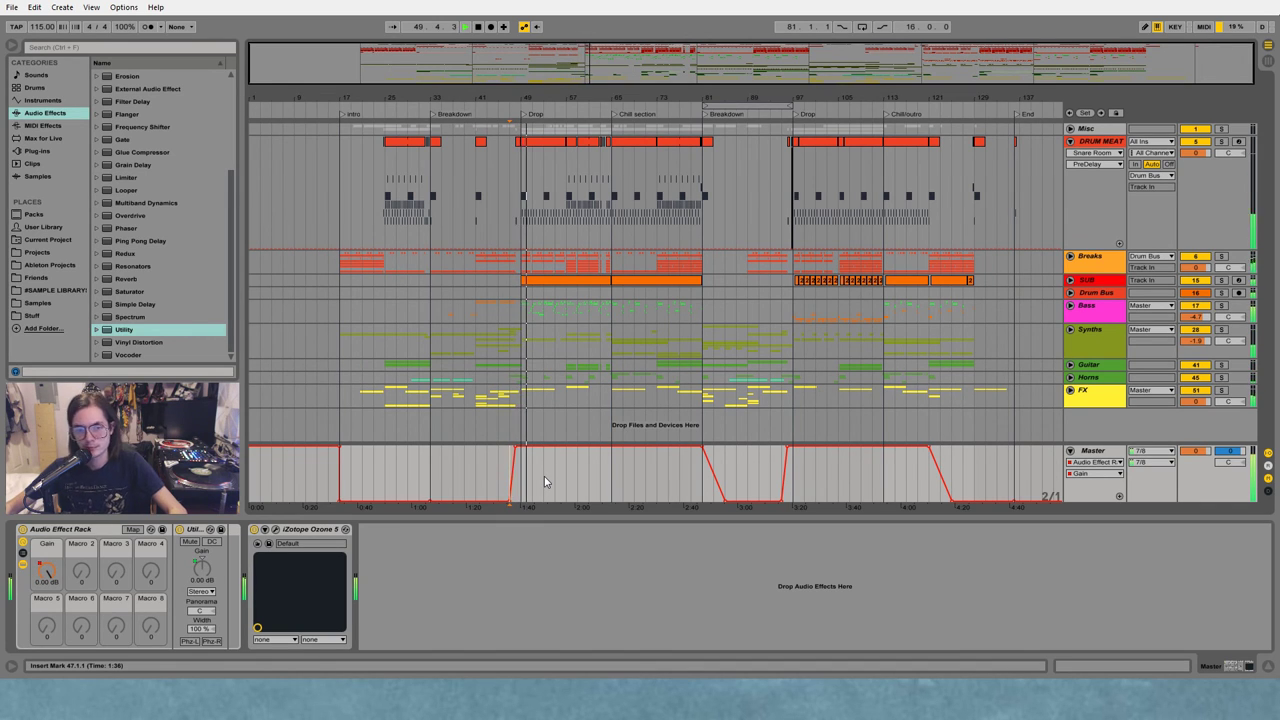
{"action": "key", "text": "space"}
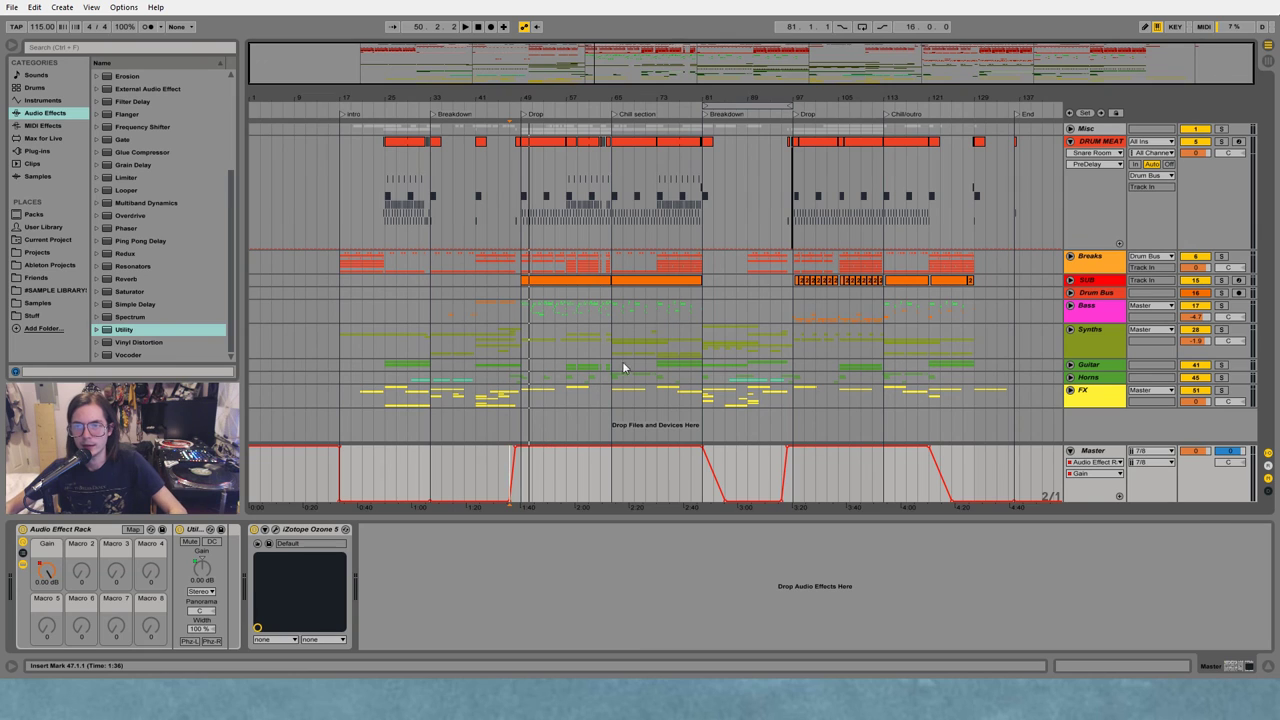
Play from the second Breakdown at 81.1.1 into the following Drop to hear the Master Gain dip and rise
{"action": "left_click", "coordinate": [704, 229]}
{"action": "key", "text": "plus"}
{"action": "key", "text": "plus"}
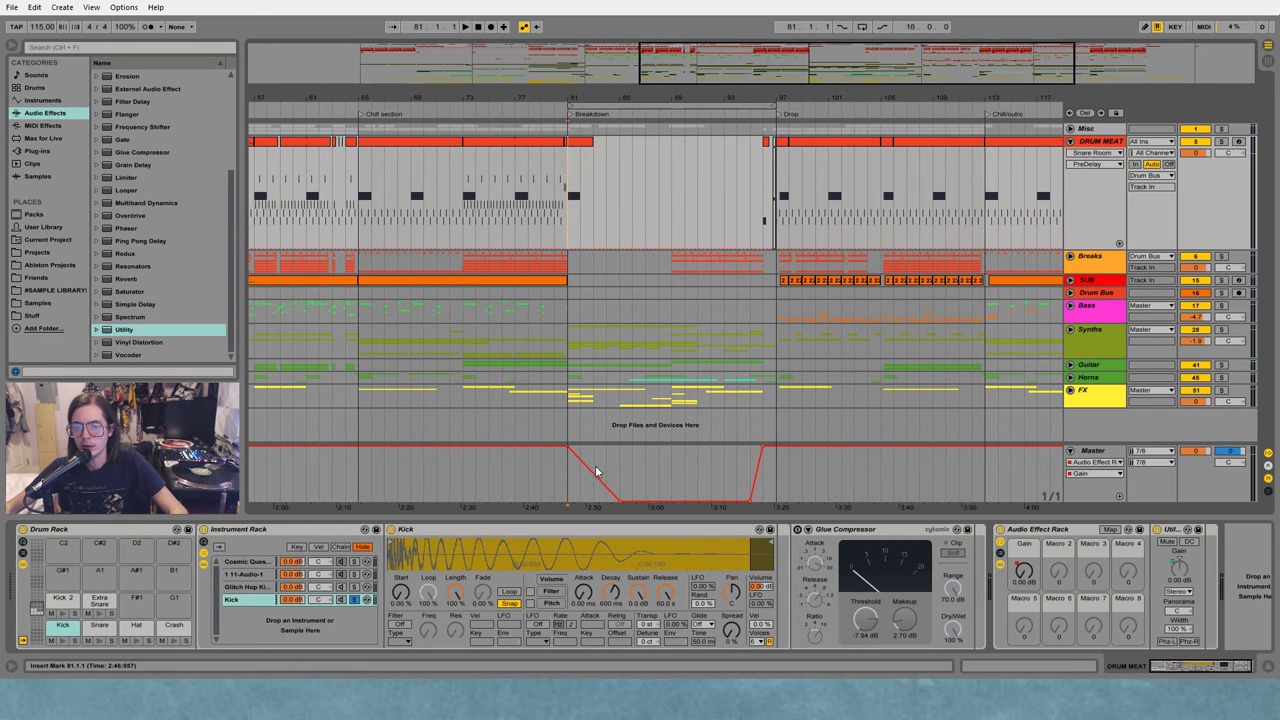
{"action": "mouse_move", "coordinate": [621, 501]}
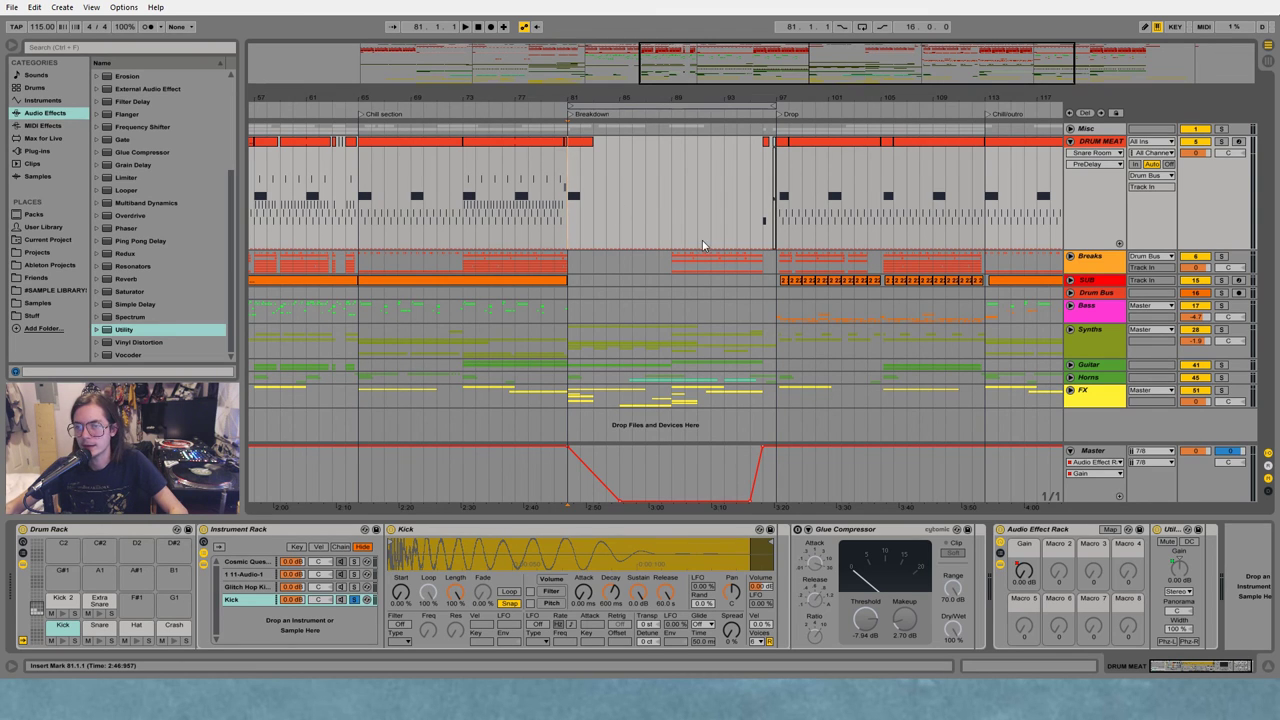
{"action": "key", "text": "space"}
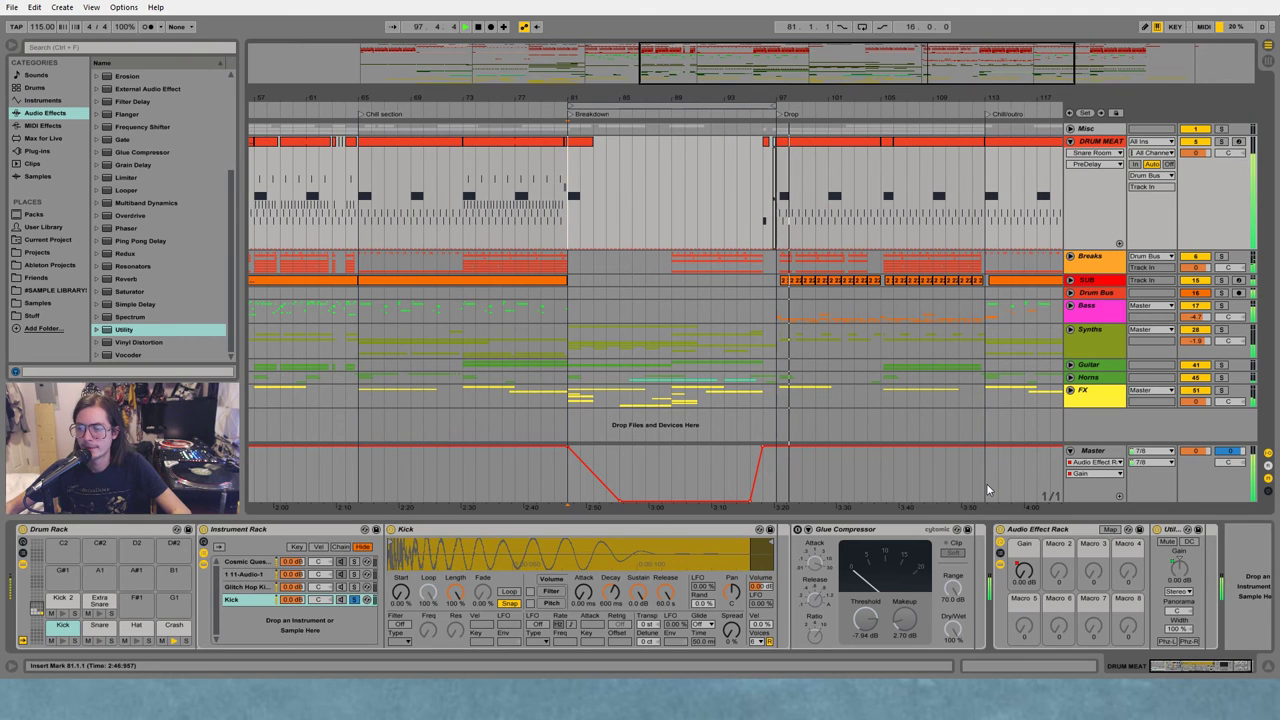
{"action": "key", "text": "space"}
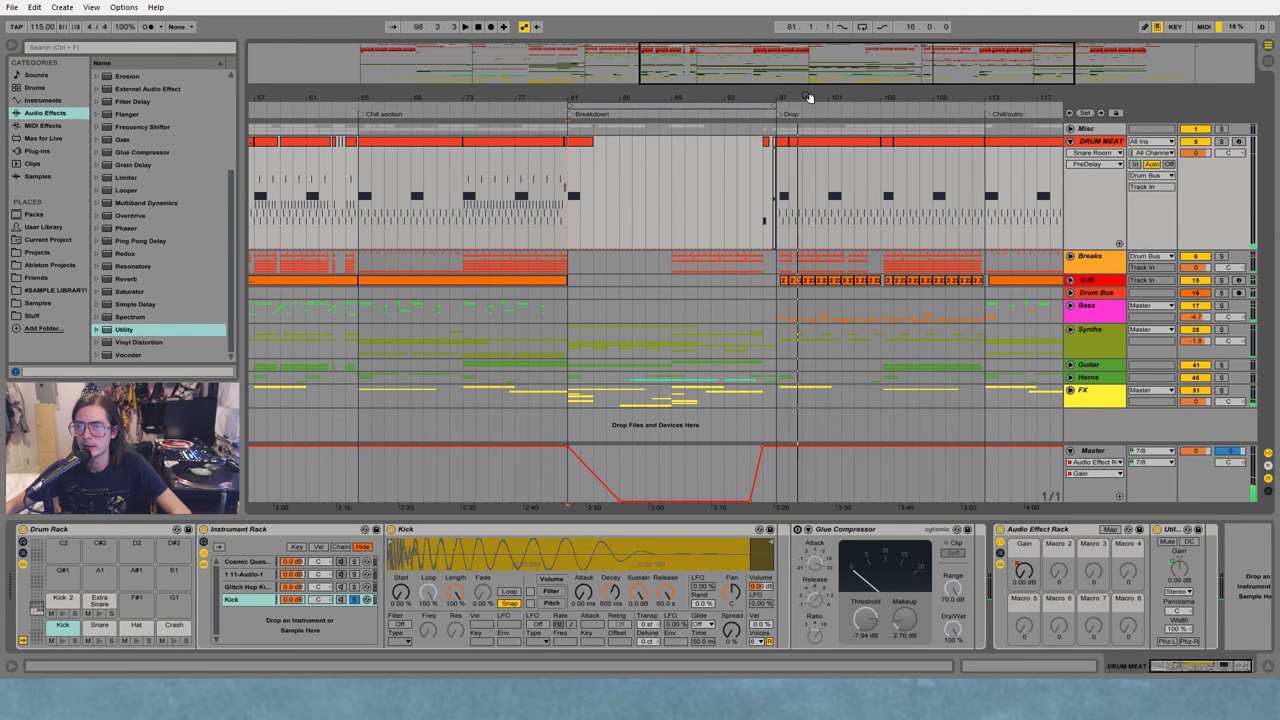
Play the Master Gain ramp from 95.1.1 with the Synths group unfolded and its Arp track soloed
{"action": "mouse_move", "coordinate": [811, 97]}
{"action": "left_mouse_down"}
{"action": "mouse_move", "coordinate": [733, 75]}
{"action": "mouse_move", "coordinate": [675, 500]}
{"action": "left_mouse_up"}
{"action": "left_click", "coordinate": [694, 208]}
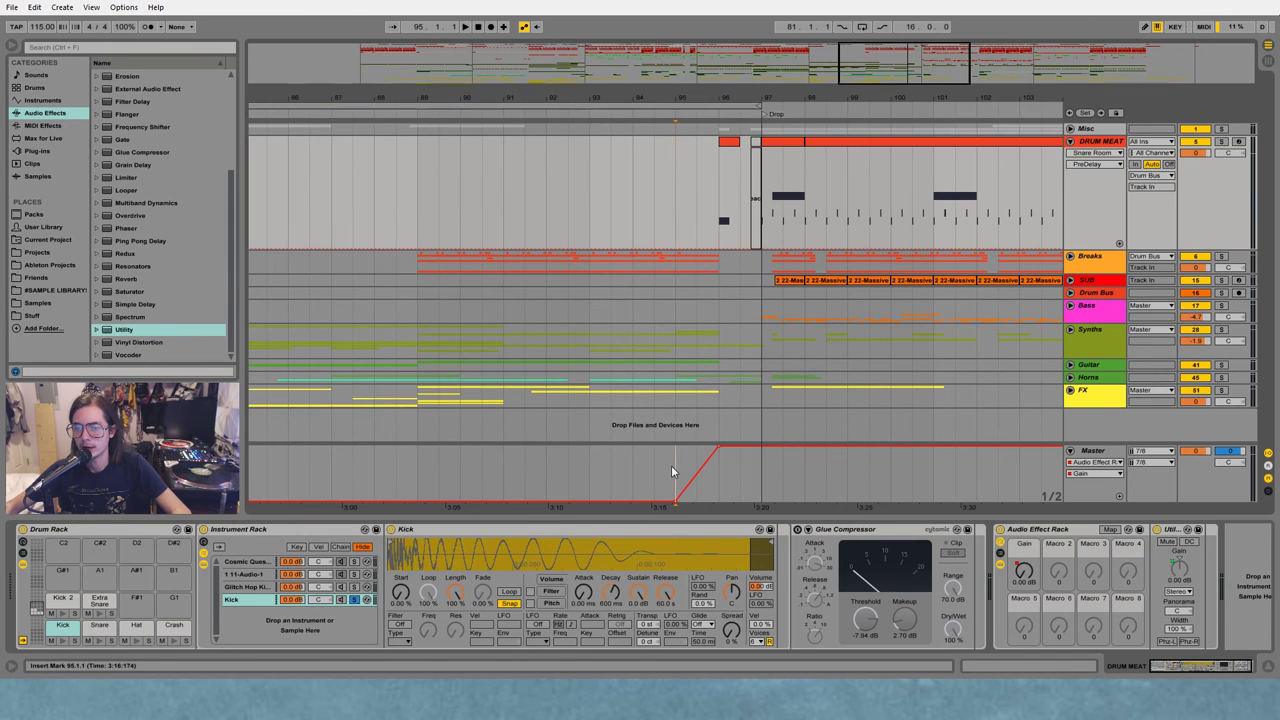
{"action": "left_click", "coordinate": [672, 471]}
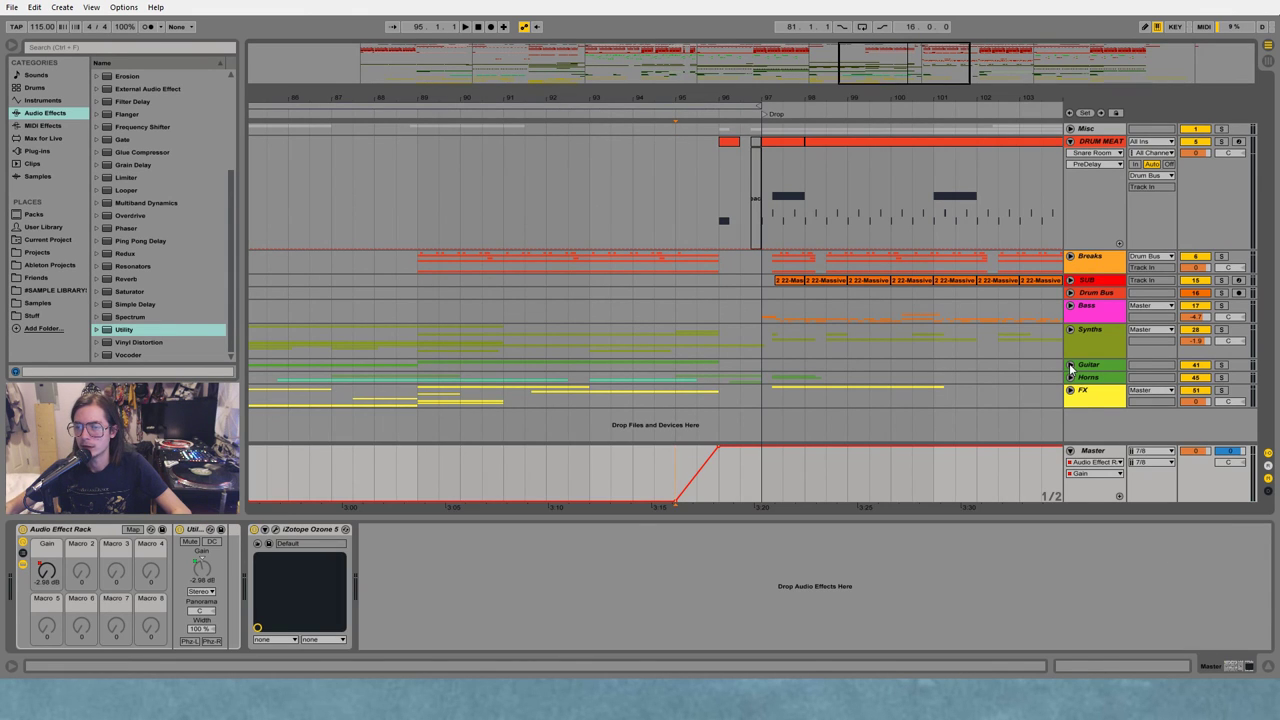
{"action": "left_click", "coordinate": [1070, 365]}
{"action": "scroll", "coordinate": [1071, 375], "scroll_direction": "down", "scroll_amount": 1}
{"action": "left_click", "coordinate": [1069, 350]}
{"action": "key", "text": "space"}
{"action": "left_click", "coordinate": [1070, 333]}
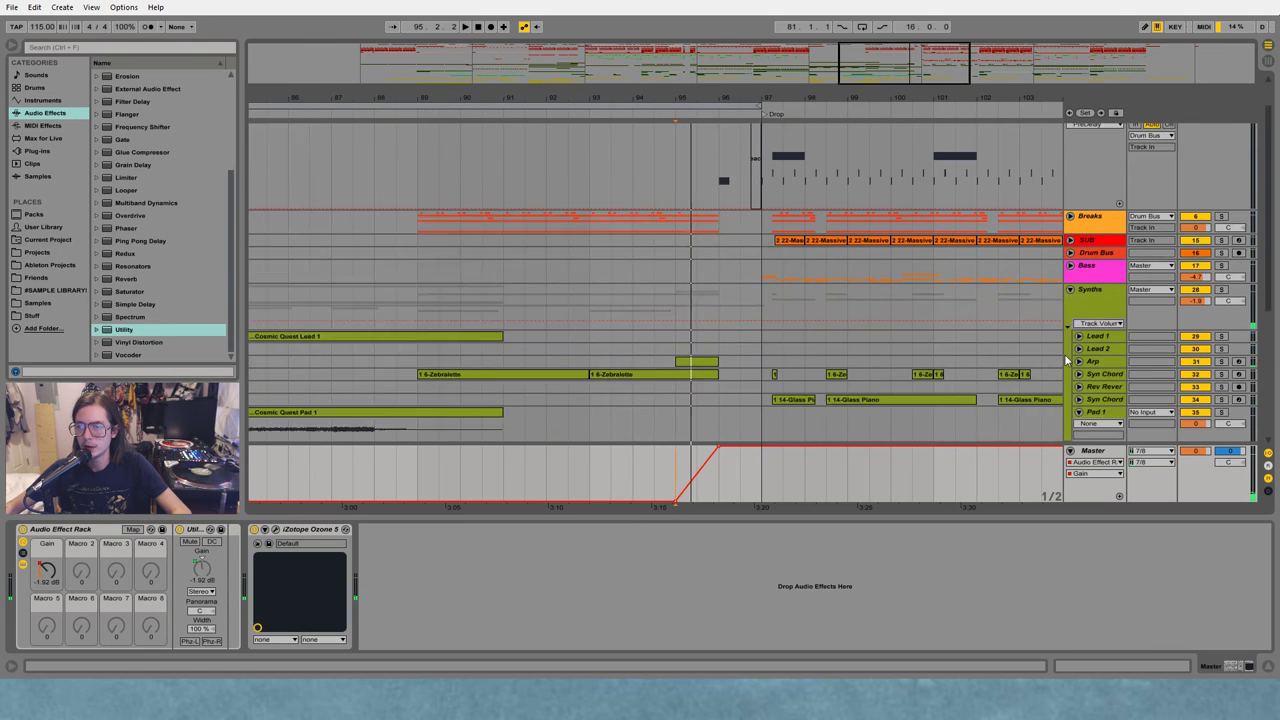
{"action": "scroll", "coordinate": [977, 343], "scroll_direction": "down", "scroll_amount": 5}
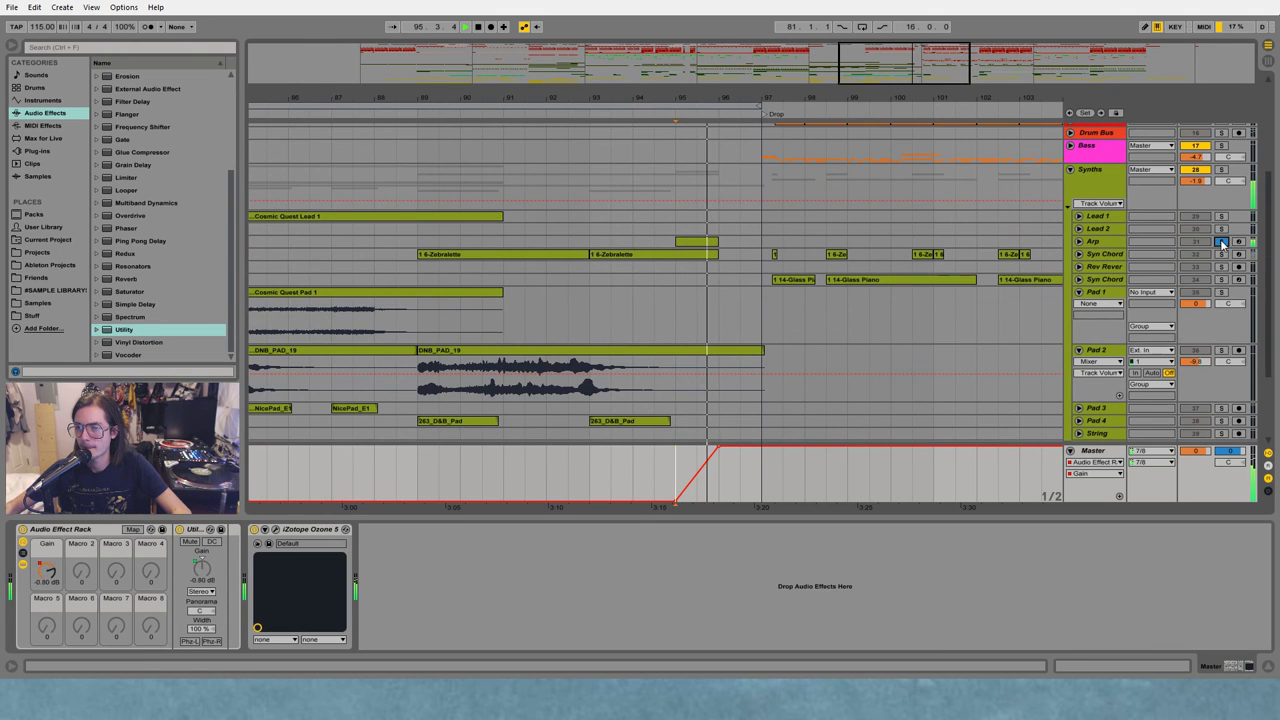
Fold the DRUM MEAT track and the Synths group, and show the whole arrangement
{"action": "scroll", "coordinate": [937, 237], "scroll_direction": "up", "scroll_amount": 4}
{"action": "scroll", "coordinate": [937, 237], "scroll_direction": "up", "scroll_amount": 3}
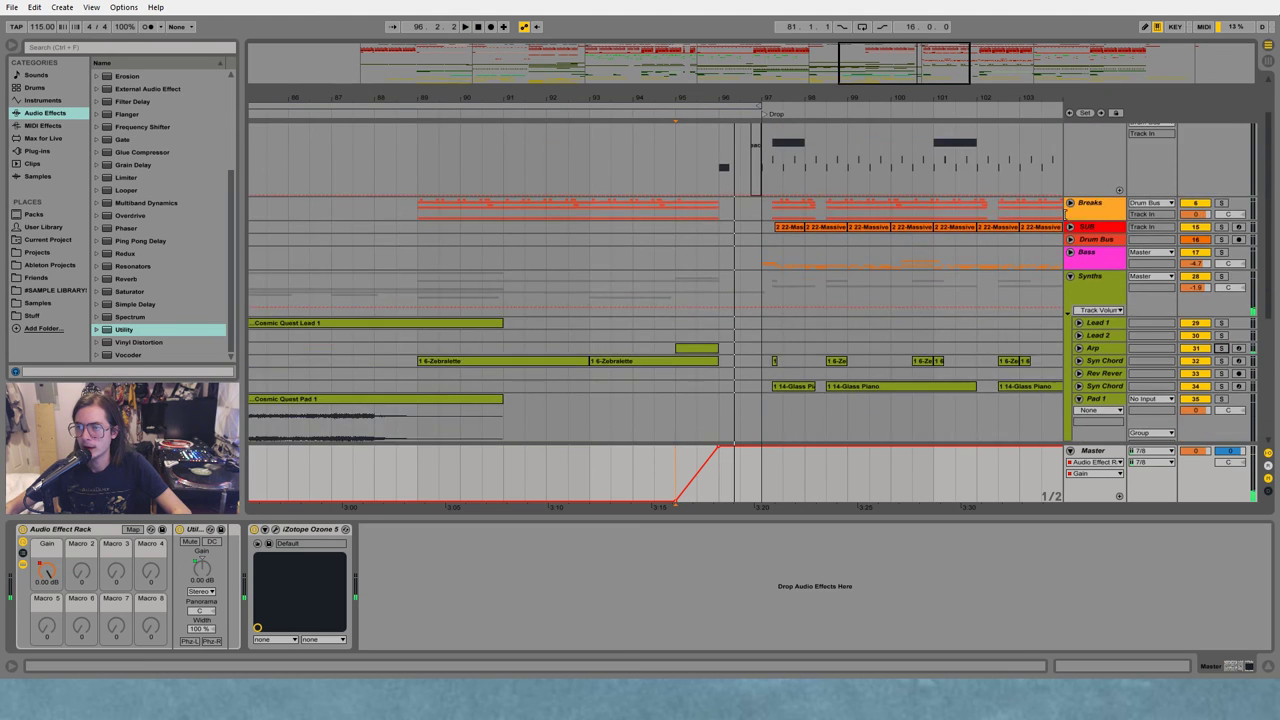
{"action": "left_click", "coordinate": [1070, 141]}
{"action": "left_click", "coordinate": [1070, 228]}
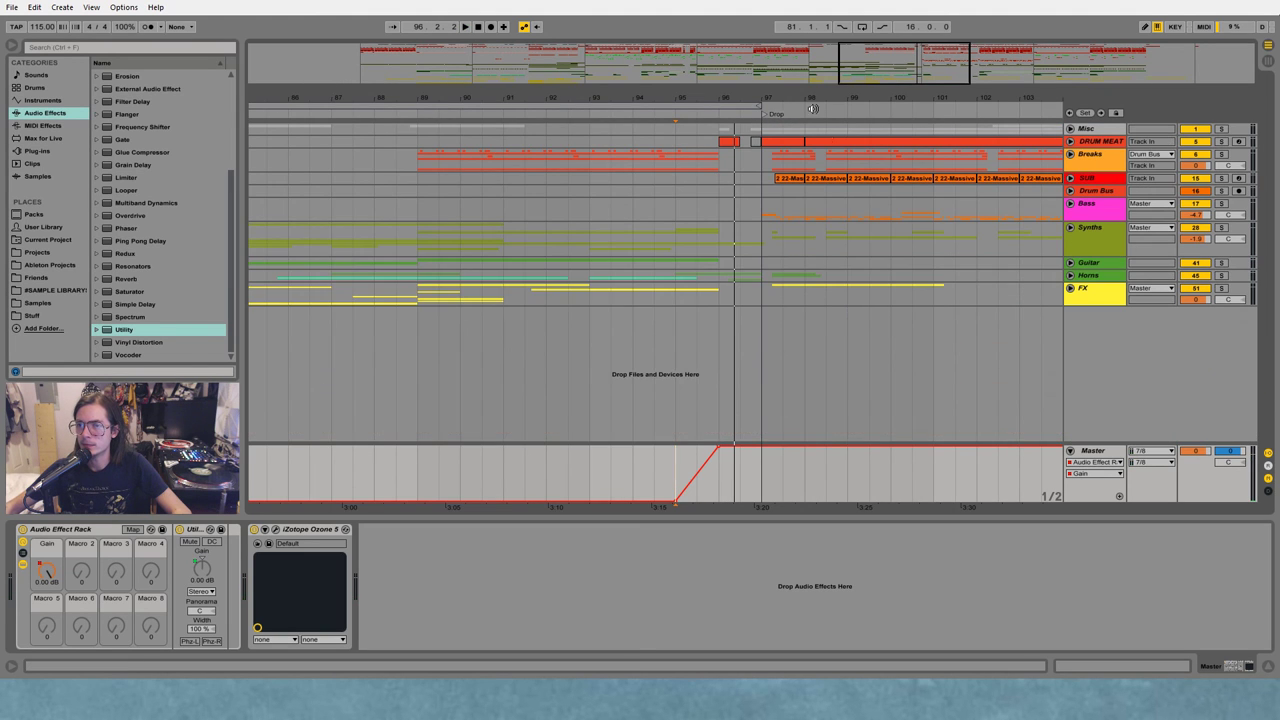
{"action": "left_click_drag", "start_coordinate": [815, 101], "coordinate": [815, 20]}
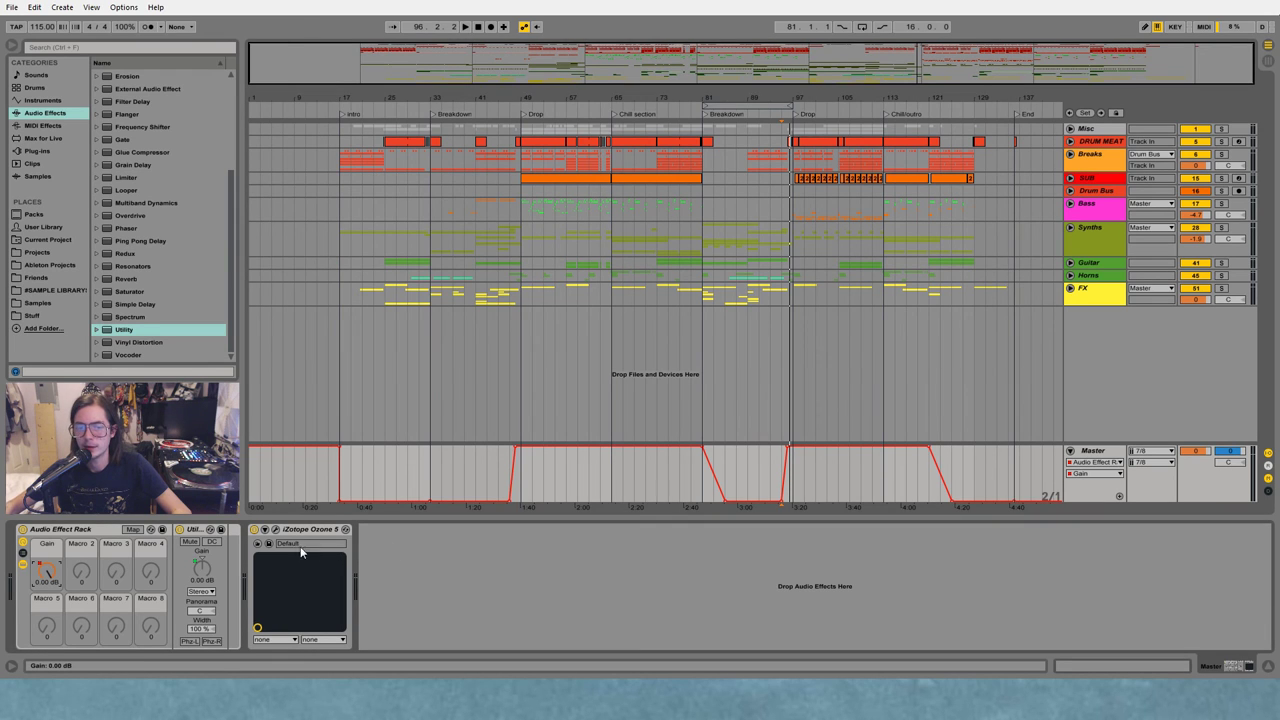
Open iZotope Ozone 5 on the Master track, look at its preset manager, and close it
{"action": "left_click", "coordinate": [276, 529]}
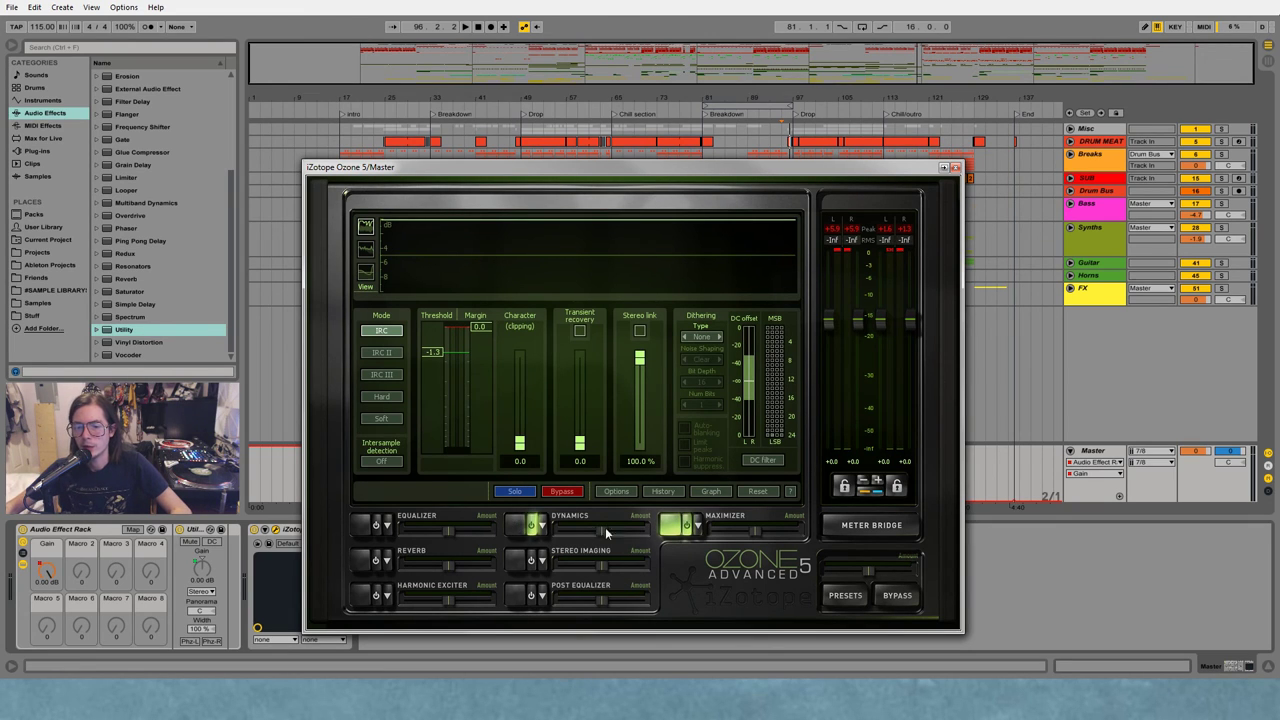
{"action": "left_click", "coordinate": [831, 597]}
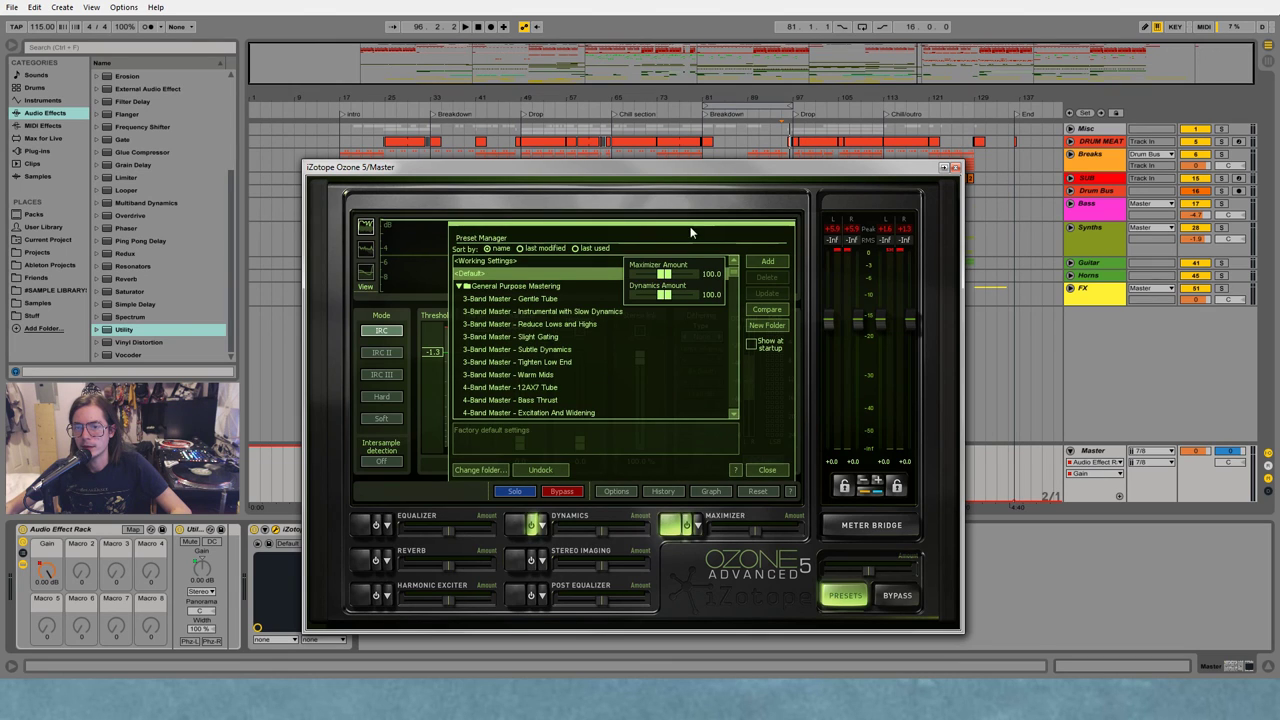
{"action": "left_click", "coordinate": [952, 167]}
Duplicate Ozone 5 on the Master track and load the "Drum&Bass and Breaks Master - Basic" preset in the copy
{"action": "left_click", "coordinate": [305, 531]}
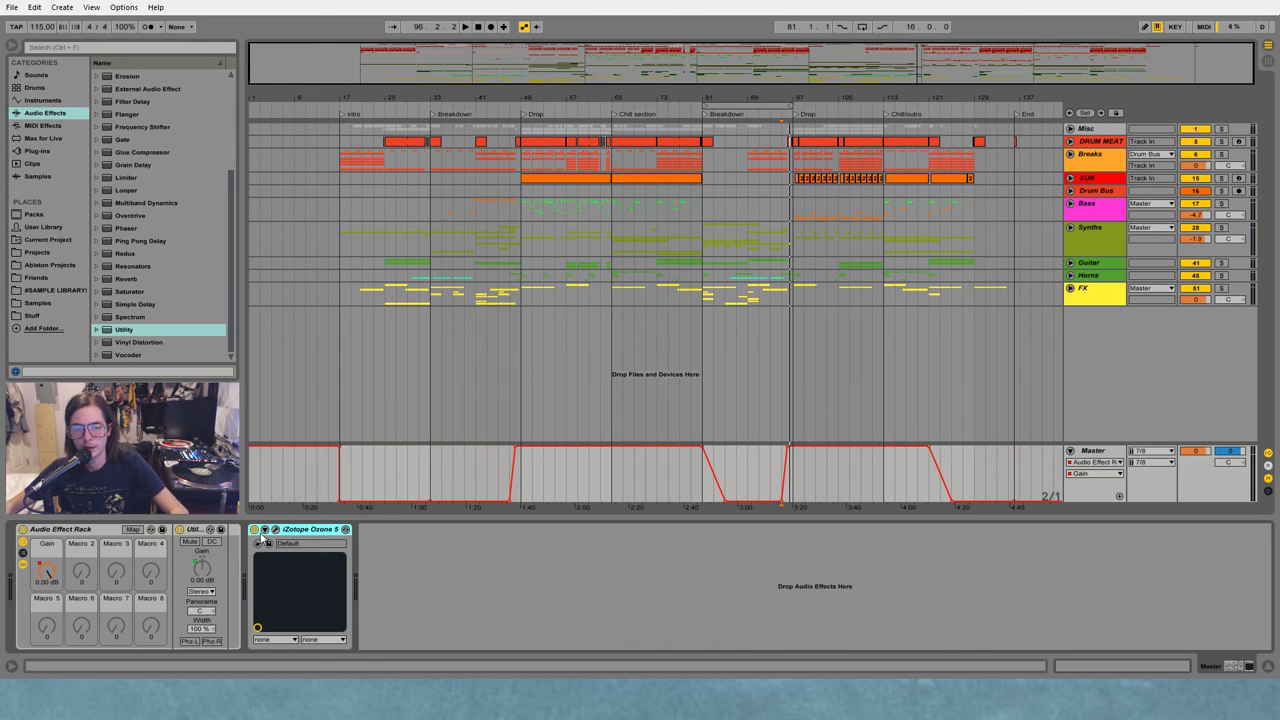
{"action": "key", "text": "ctrl+d"}
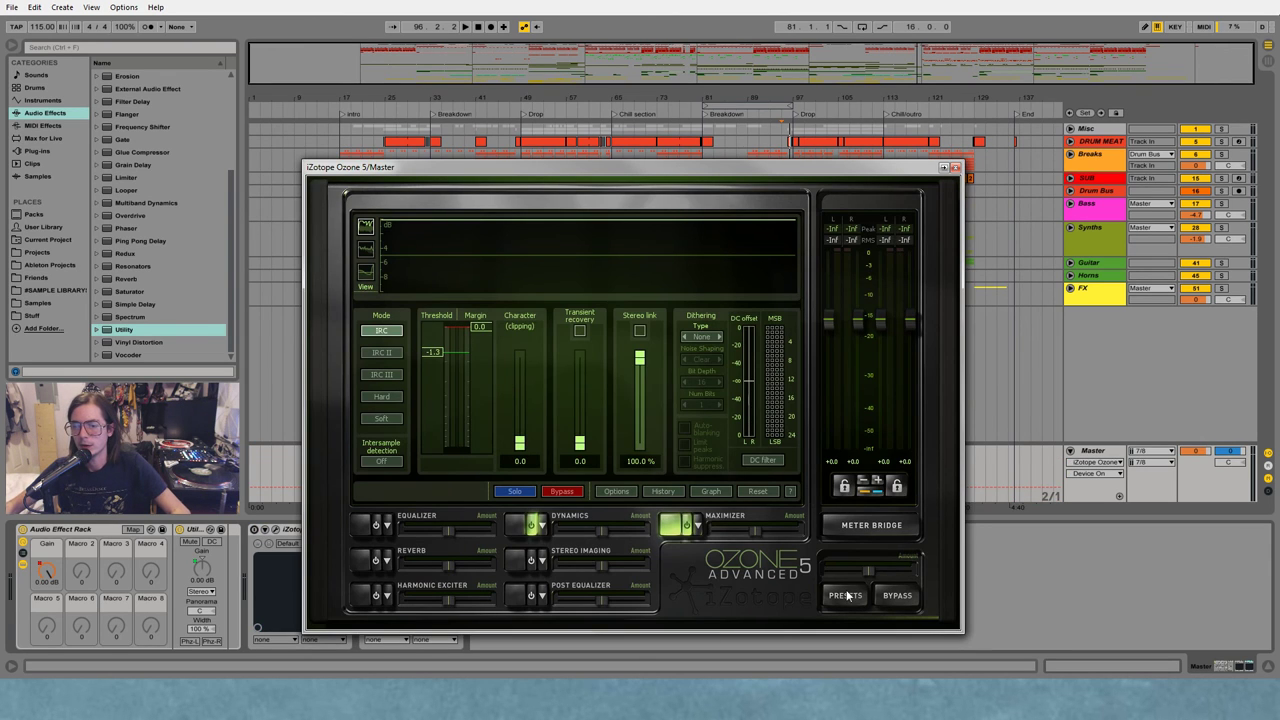
{"action": "left_click", "coordinate": [847, 596]}
{"action": "scroll", "coordinate": [606, 362], "scroll_direction": "down", "scroll_amount": 5}
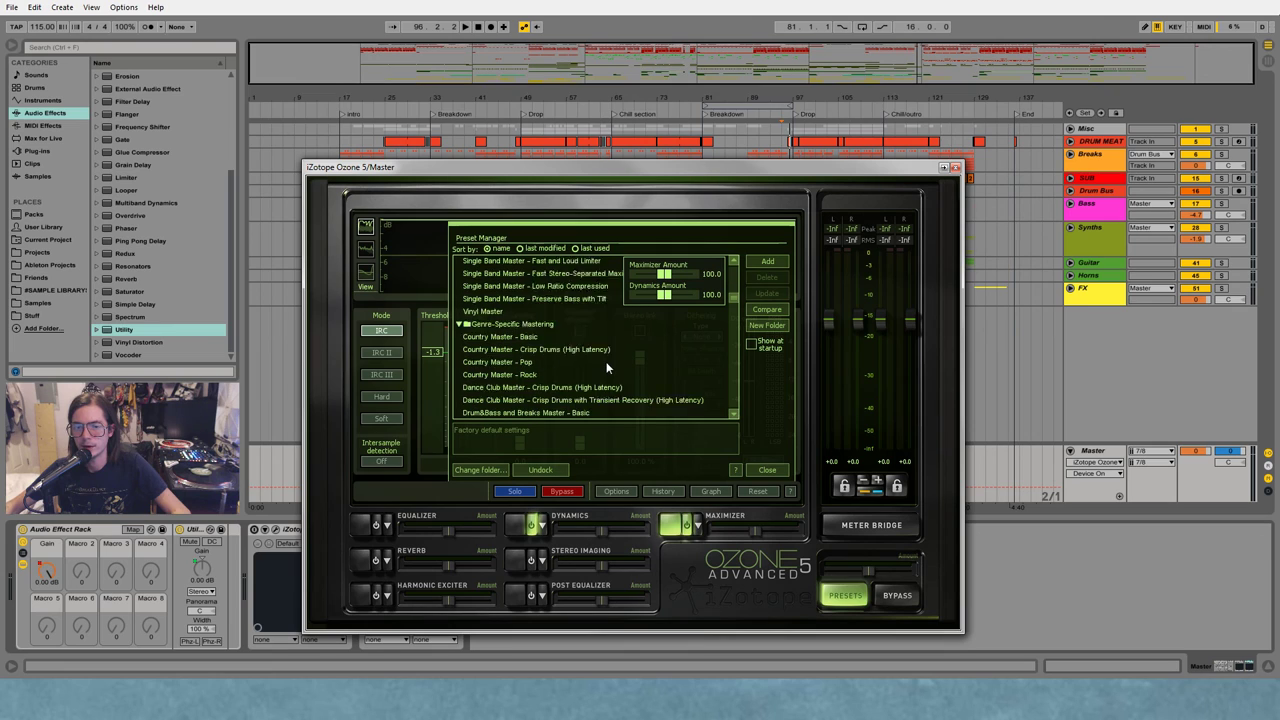
{"action": "scroll", "coordinate": [606, 368], "scroll_direction": "down", "scroll_amount": 2}
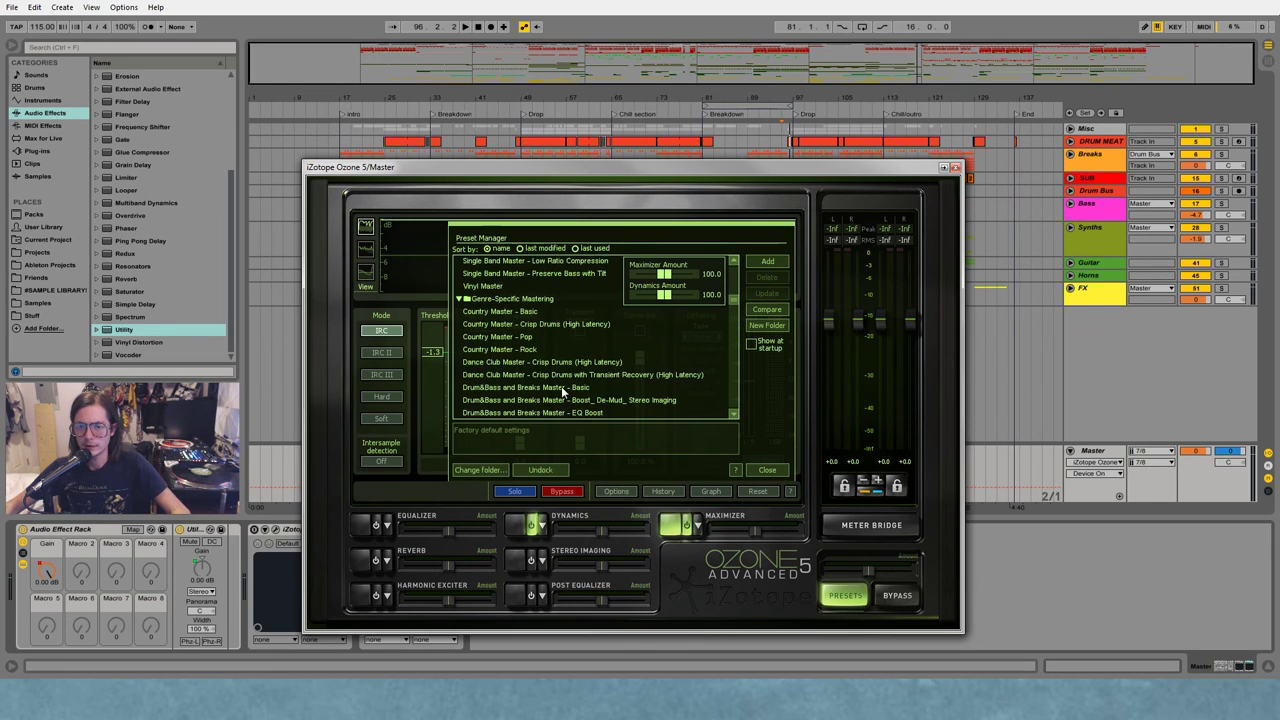
{"action": "left_click", "coordinate": [561, 386]}
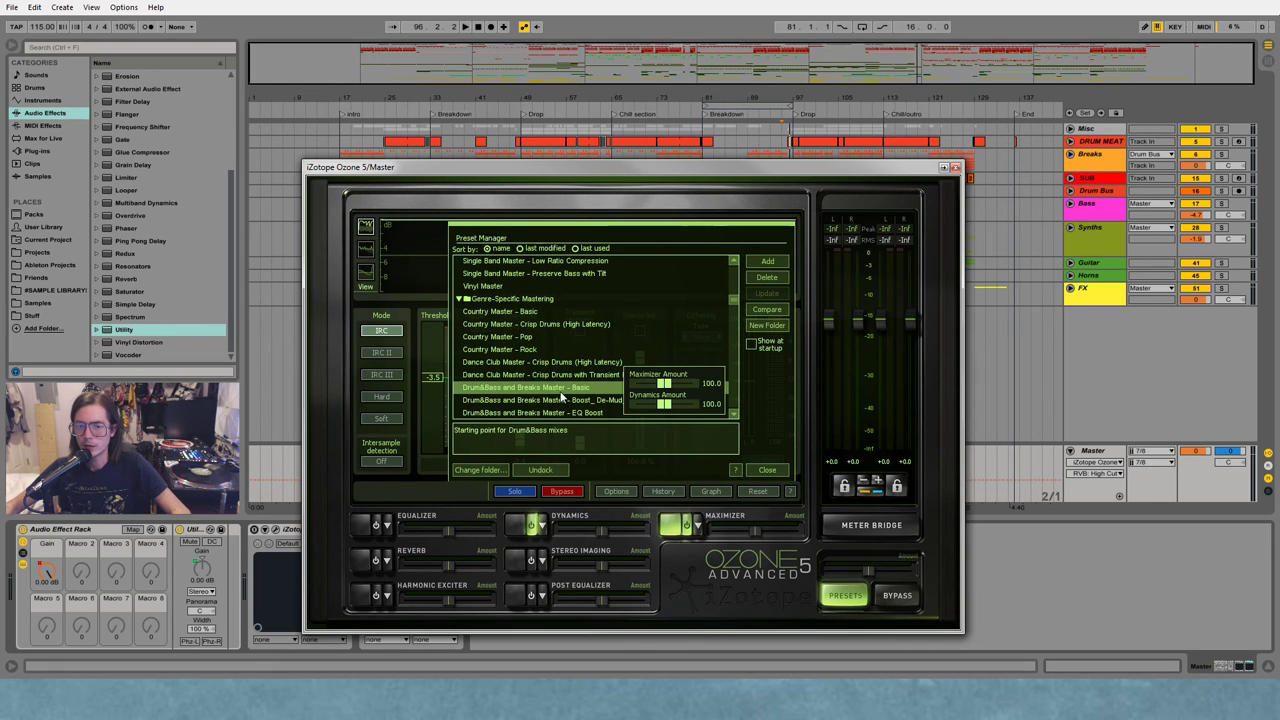
{"action": "left_click", "coordinate": [767, 469]}
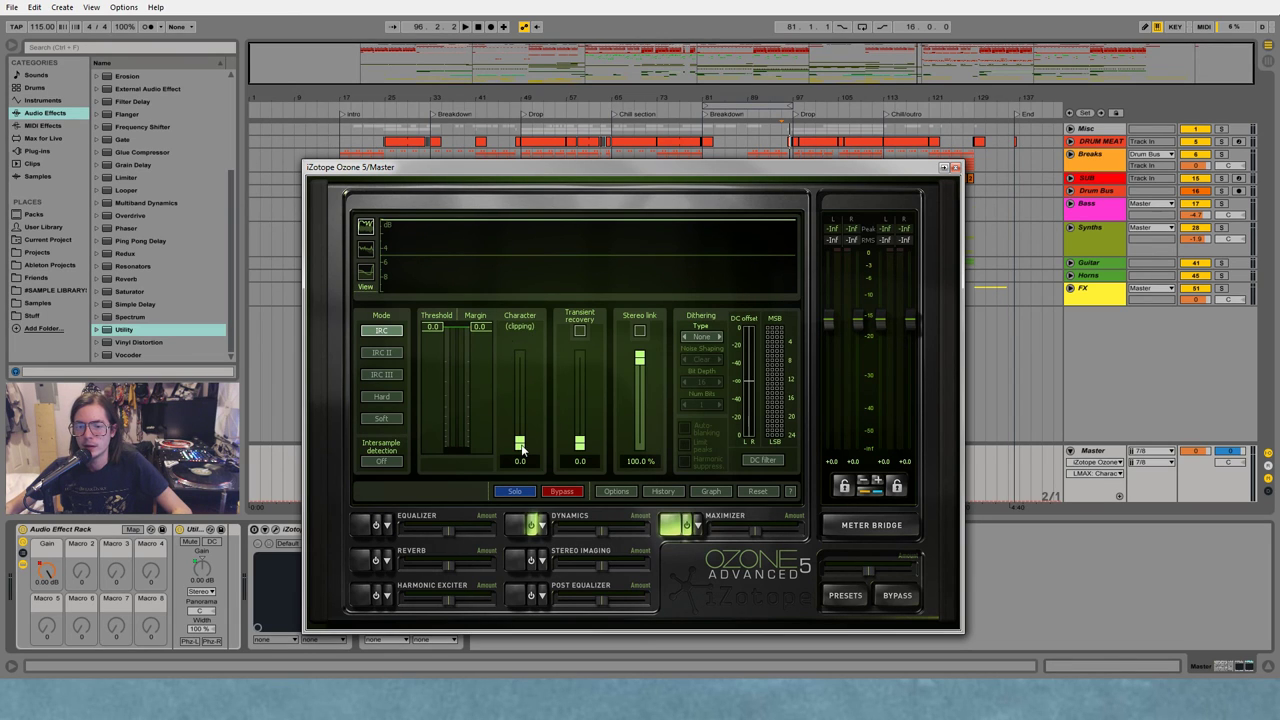
In the duplicated Ozone 5, set the Dynamics Band 4 compressor threshold to -19.8 and the Maximizer threshold to -1.8
{"action": "left_click_drag", "start_coordinate": [519, 440], "coordinate": [521, 458]}
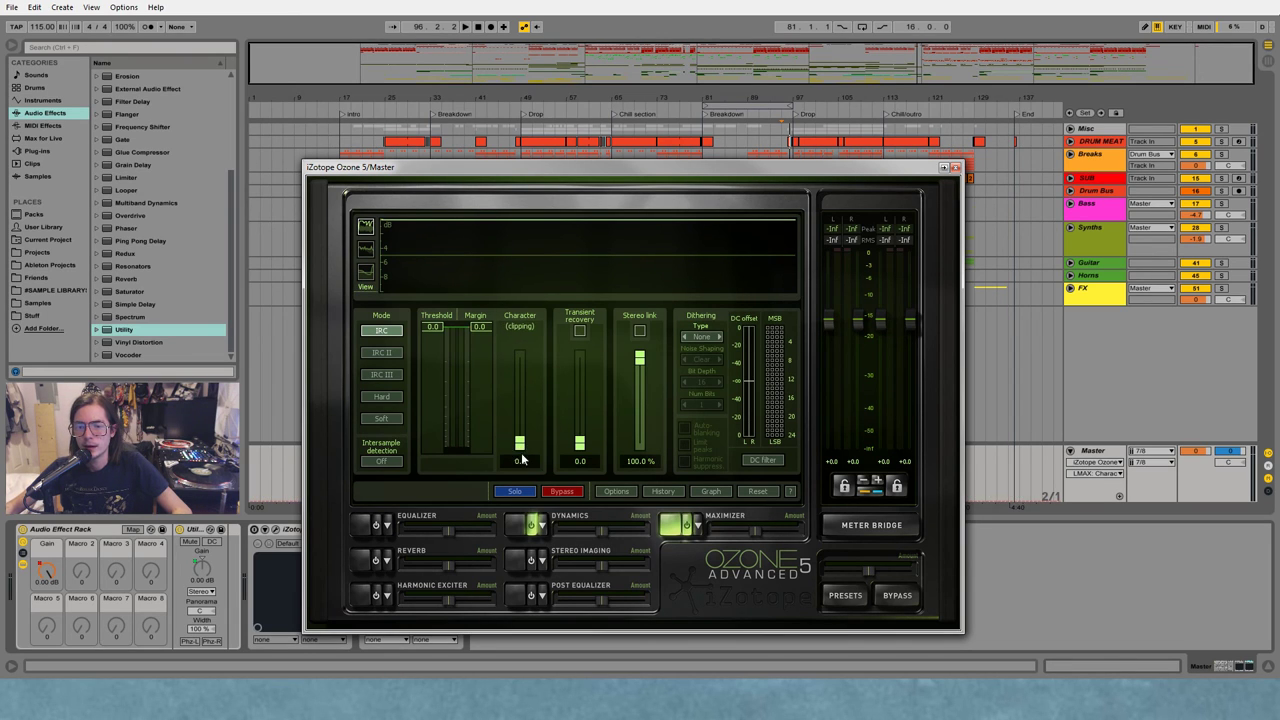
{"action": "left_click", "coordinate": [515, 532]}
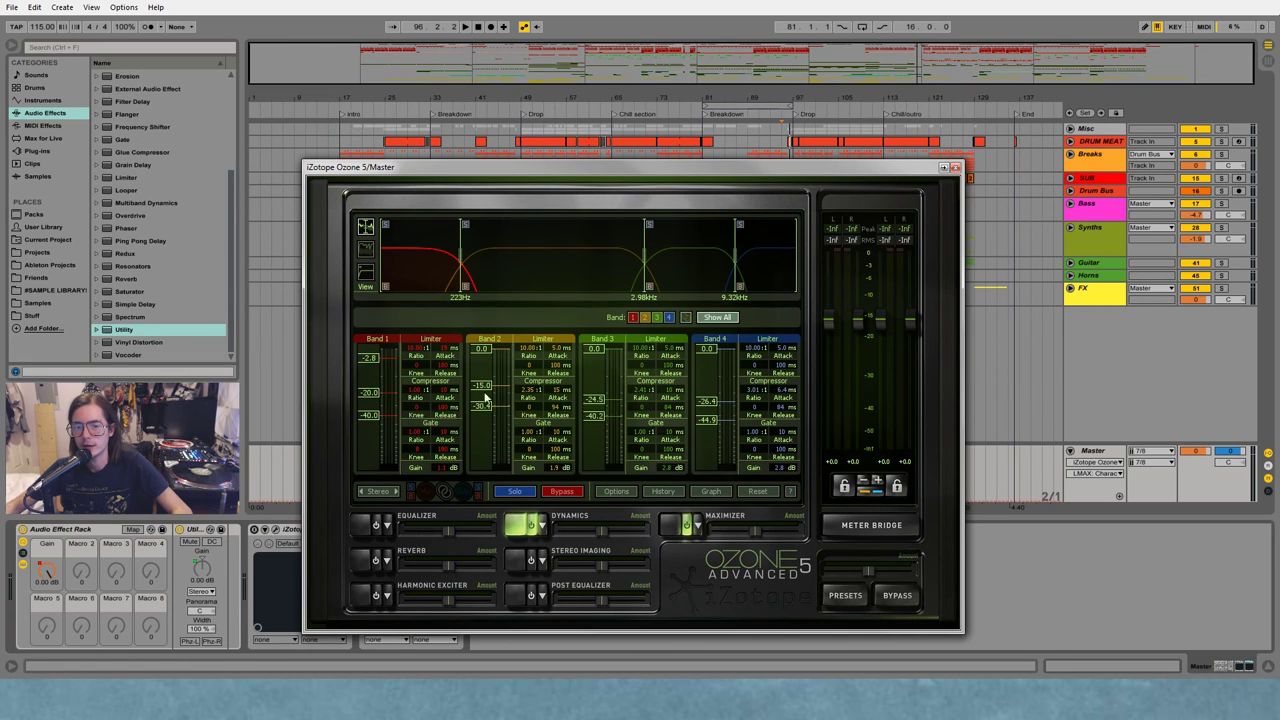
{"action": "left_click_drag", "start_coordinate": [707, 403], "coordinate": [710, 390]}
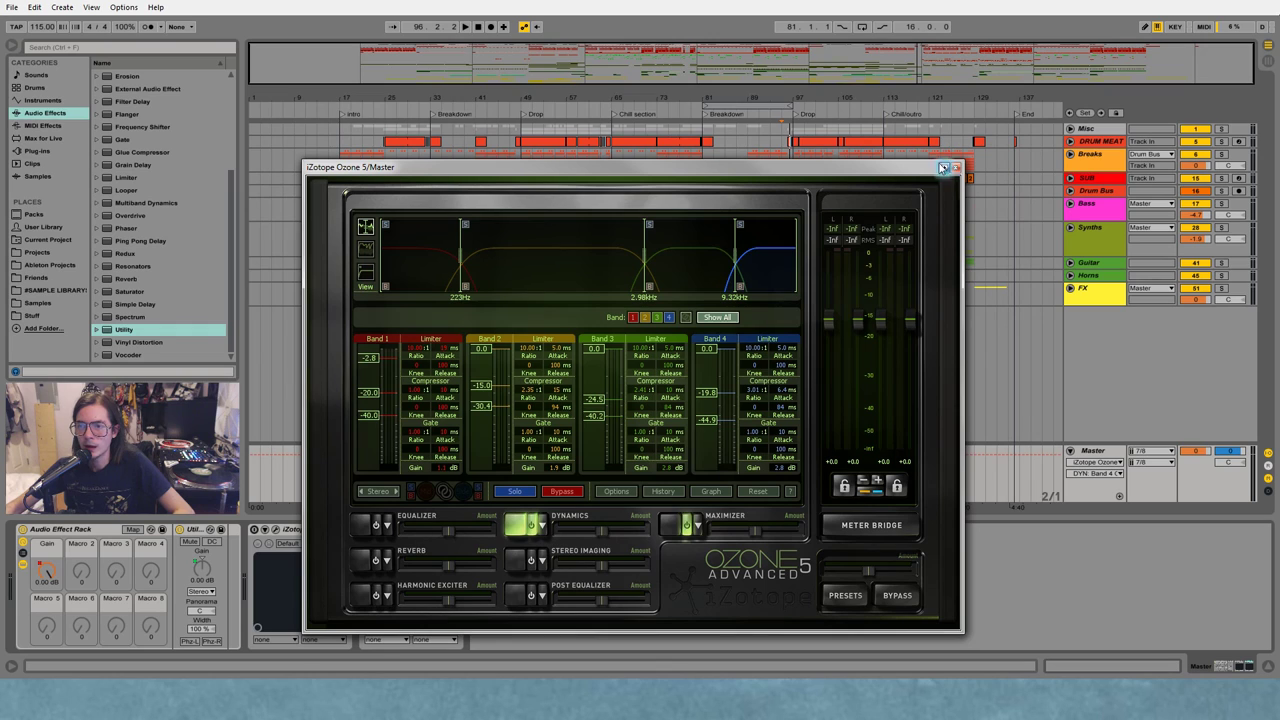
{"action": "left_click", "coordinate": [675, 526]}
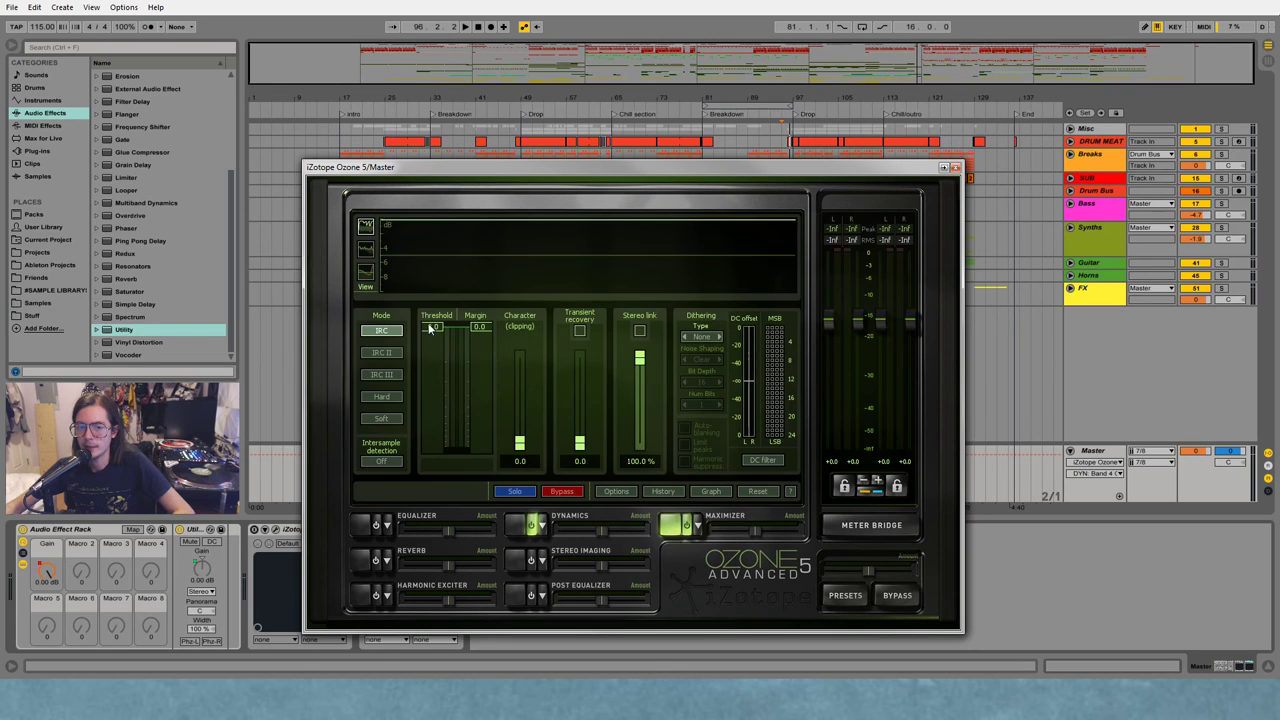
{"action": "left_click_drag", "start_coordinate": [428, 326], "coordinate": [430, 346]}
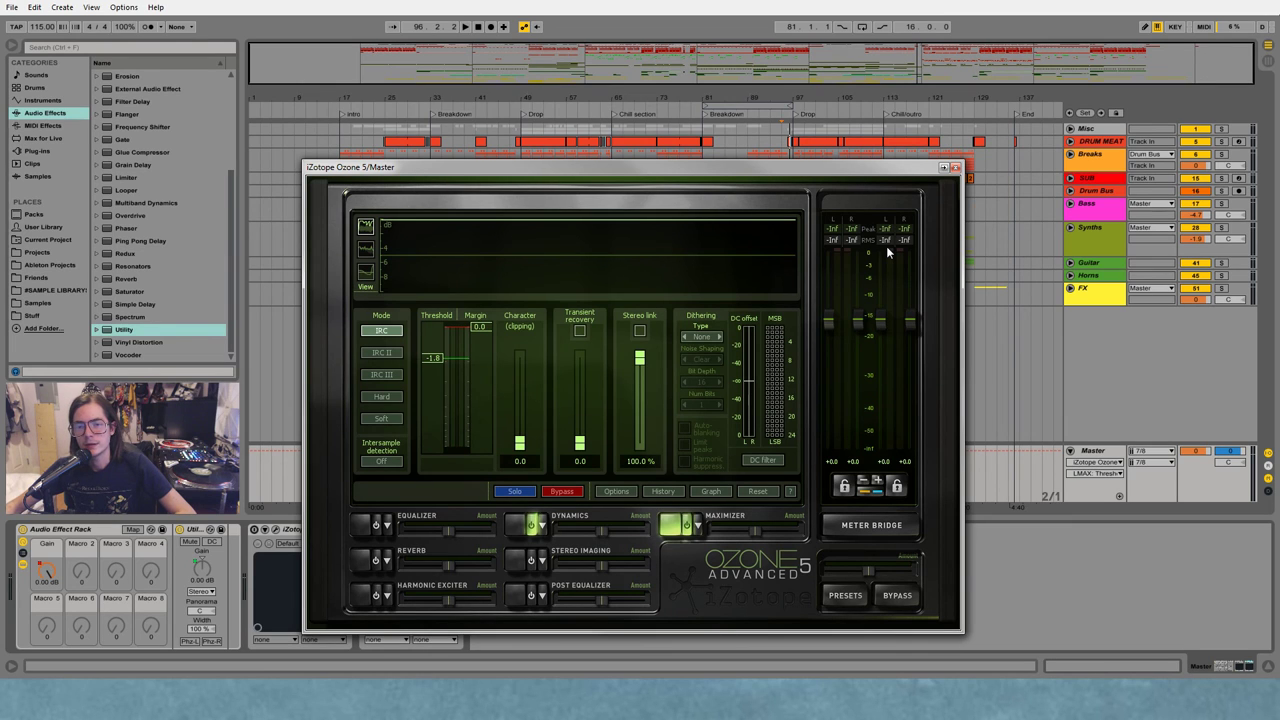
Close and delete the duplicated Ozone 5, and turn the original one on the Master back on
{"action": "left_click", "coordinate": [955, 167]}
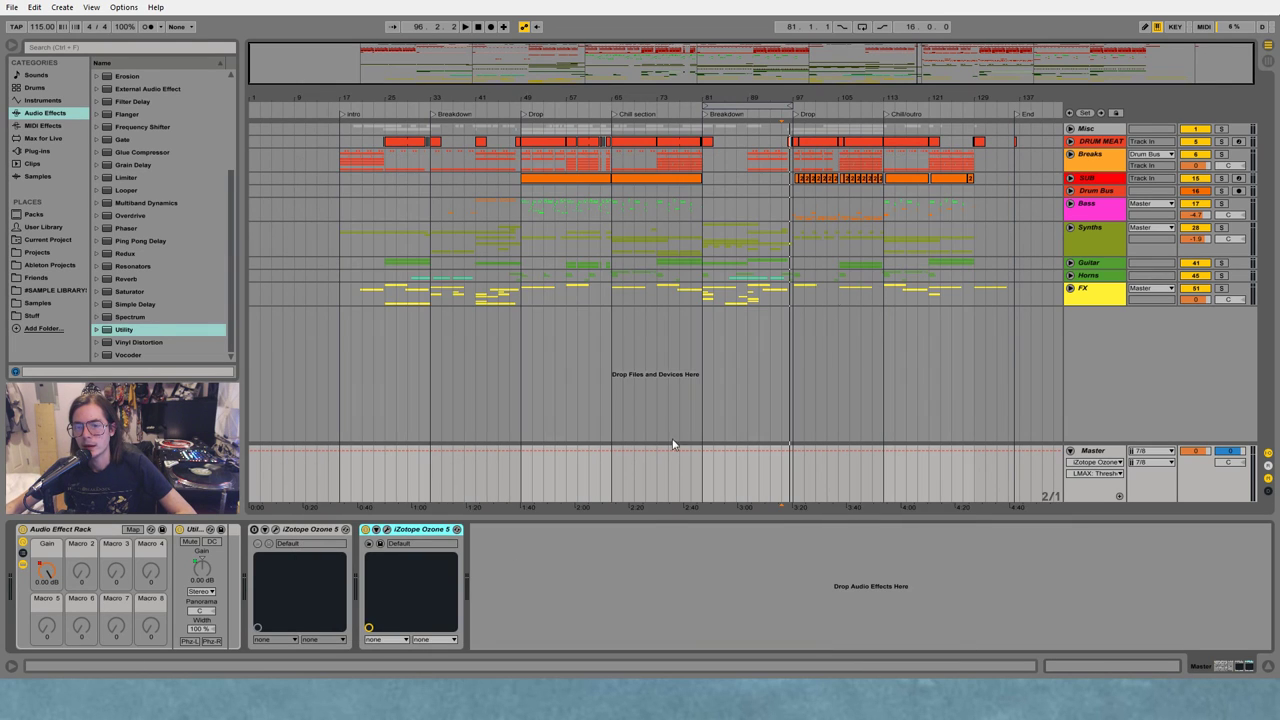
{"action": "key", "text": "Delete"}
{"action": "left_click", "coordinate": [254, 530]}
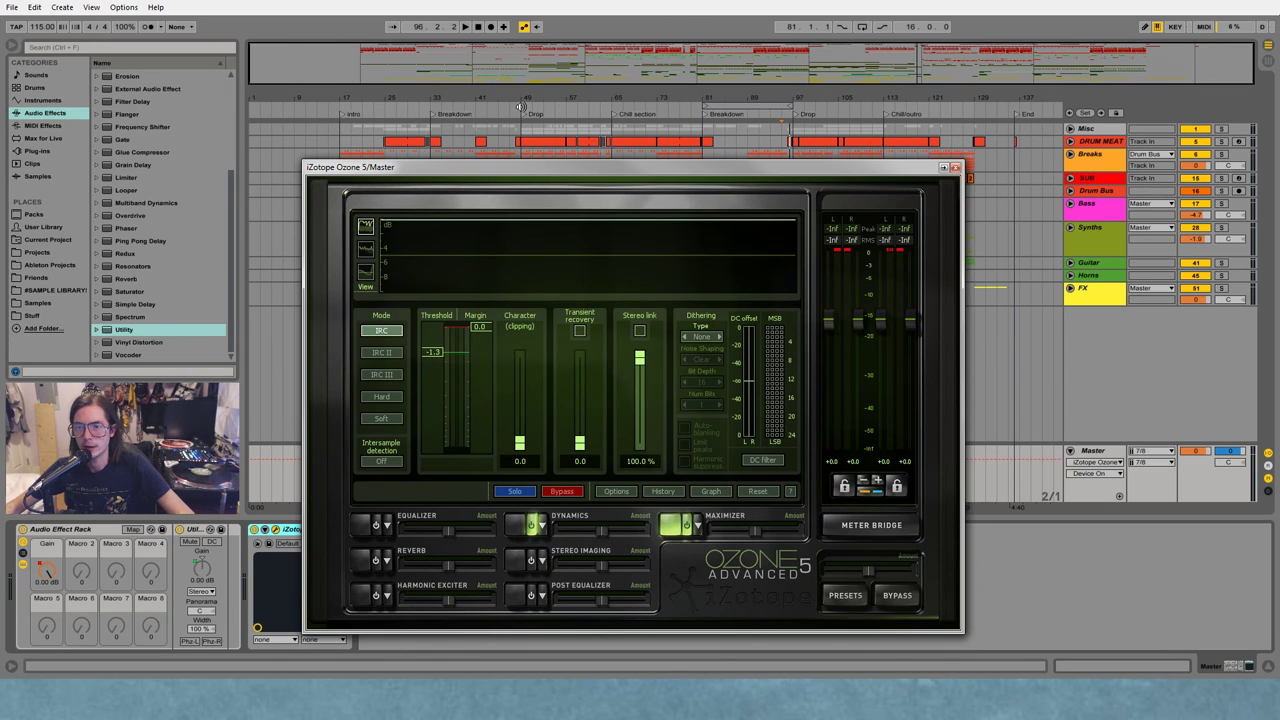
With the first Drop playing, set the original Ozone 5's Maximizer threshold to -1.5 and show its Dynamics module
{"action": "left_click", "coordinate": [520, 106]}
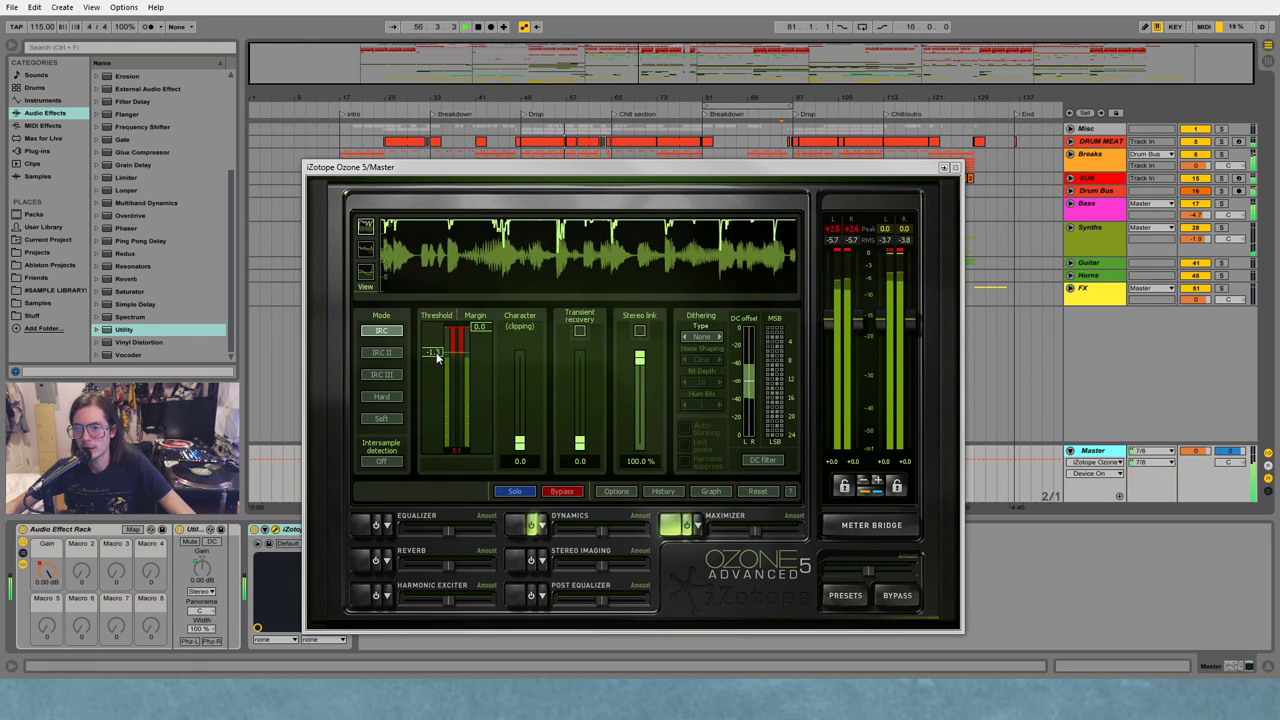
{"action": "left_click_drag", "start_coordinate": [436, 353], "coordinate": [438, 356]}
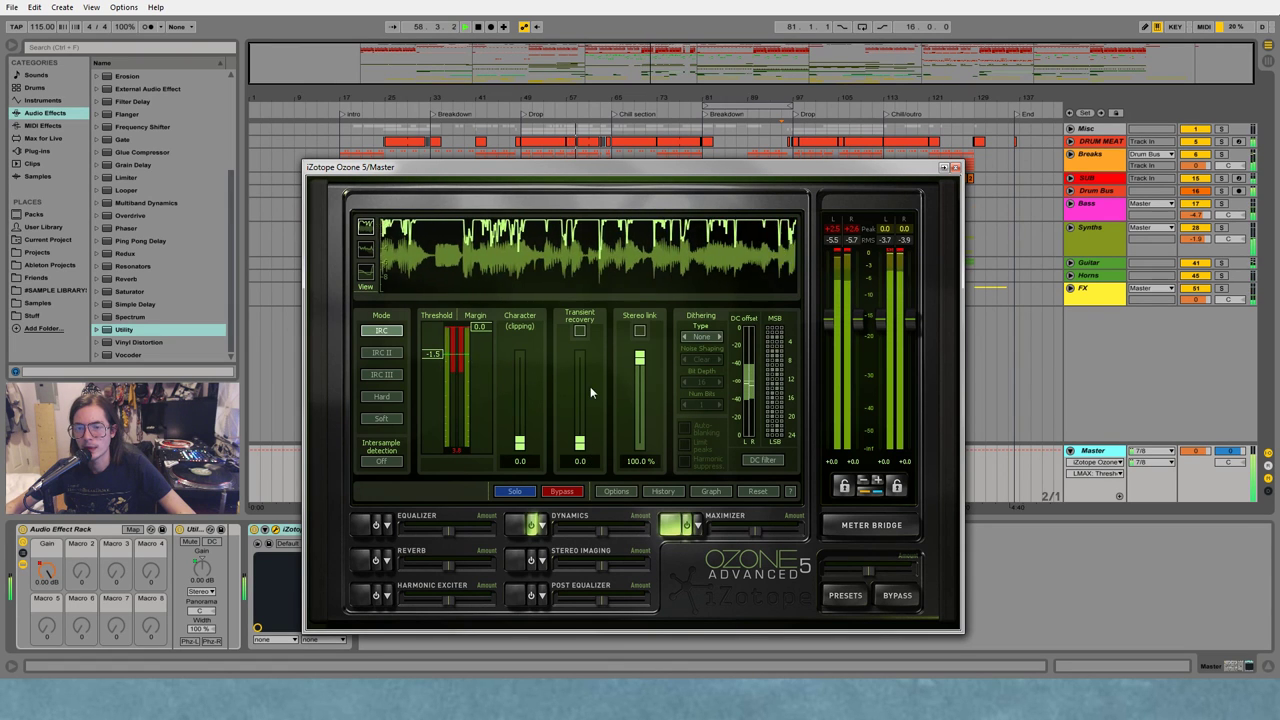
{"action": "left_click", "coordinate": [517, 527]}
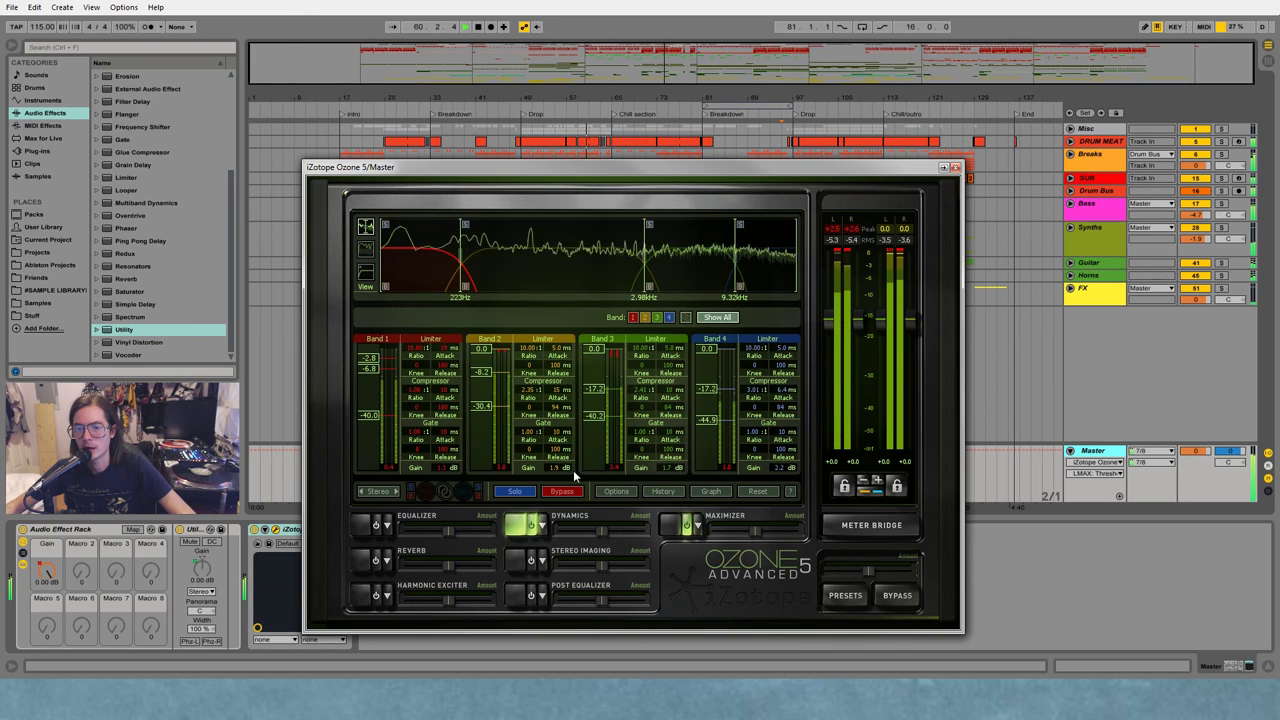
Check the Maximizer module in Ozone 5 and close the plug-in window
{"action": "left_click", "coordinate": [666, 529]}
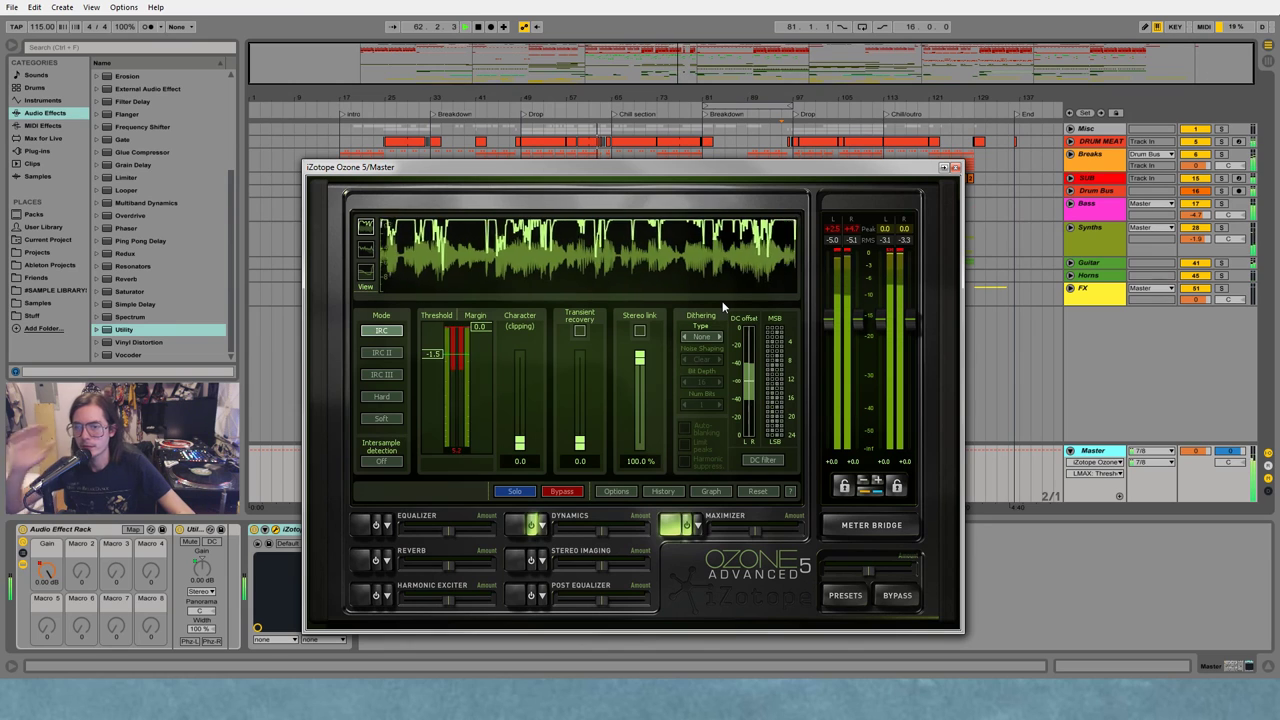
{"action": "left_click", "coordinate": [955, 167]}
In the Synths group, copy the one-beat Syn Chord stab with its automation from bar 58 to 60.1.1
{"action": "left_click", "coordinate": [1070, 228]}
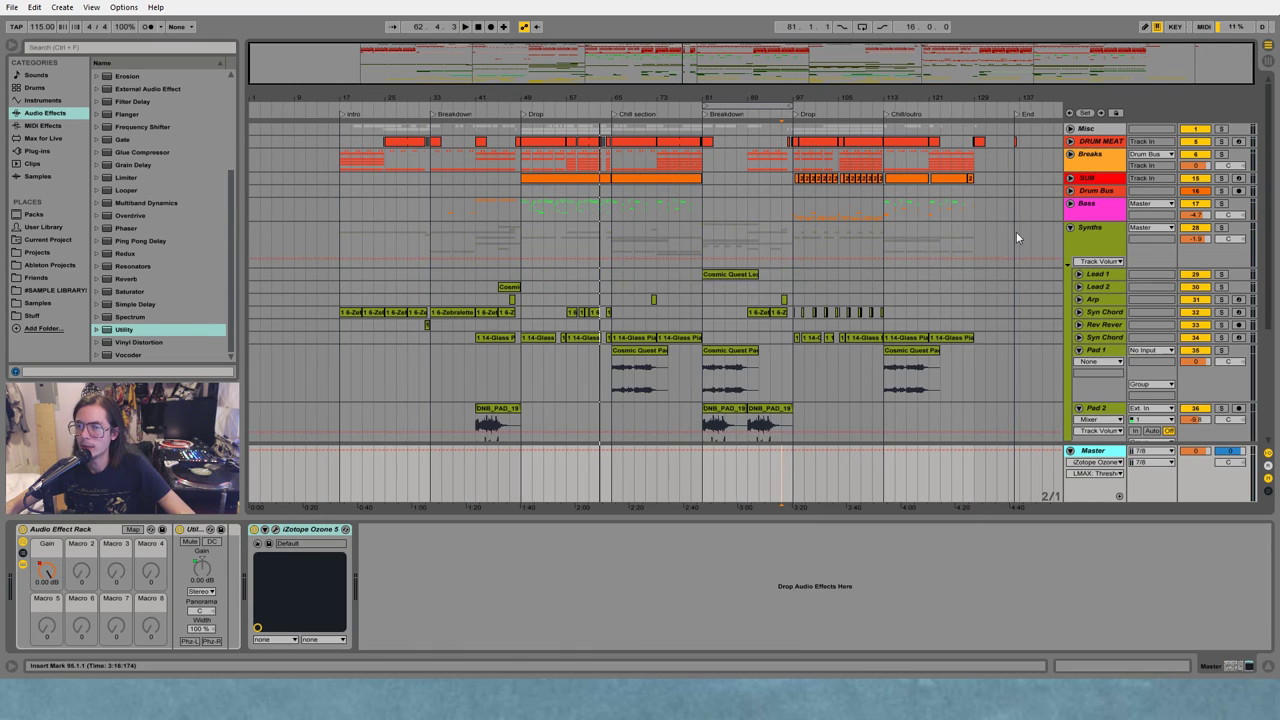
{"action": "left_click", "coordinate": [1079, 312]}
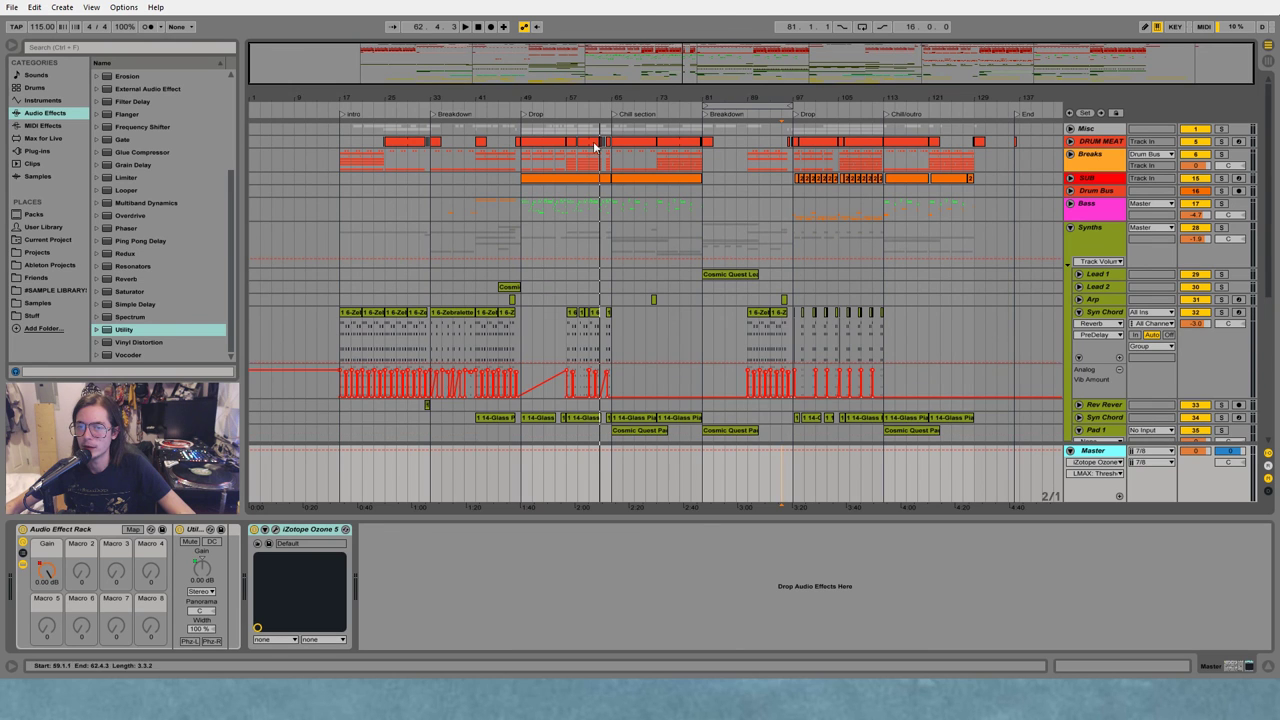
{"action": "left_click_drag", "start_coordinate": [600, 106], "coordinate": [600, 140]}
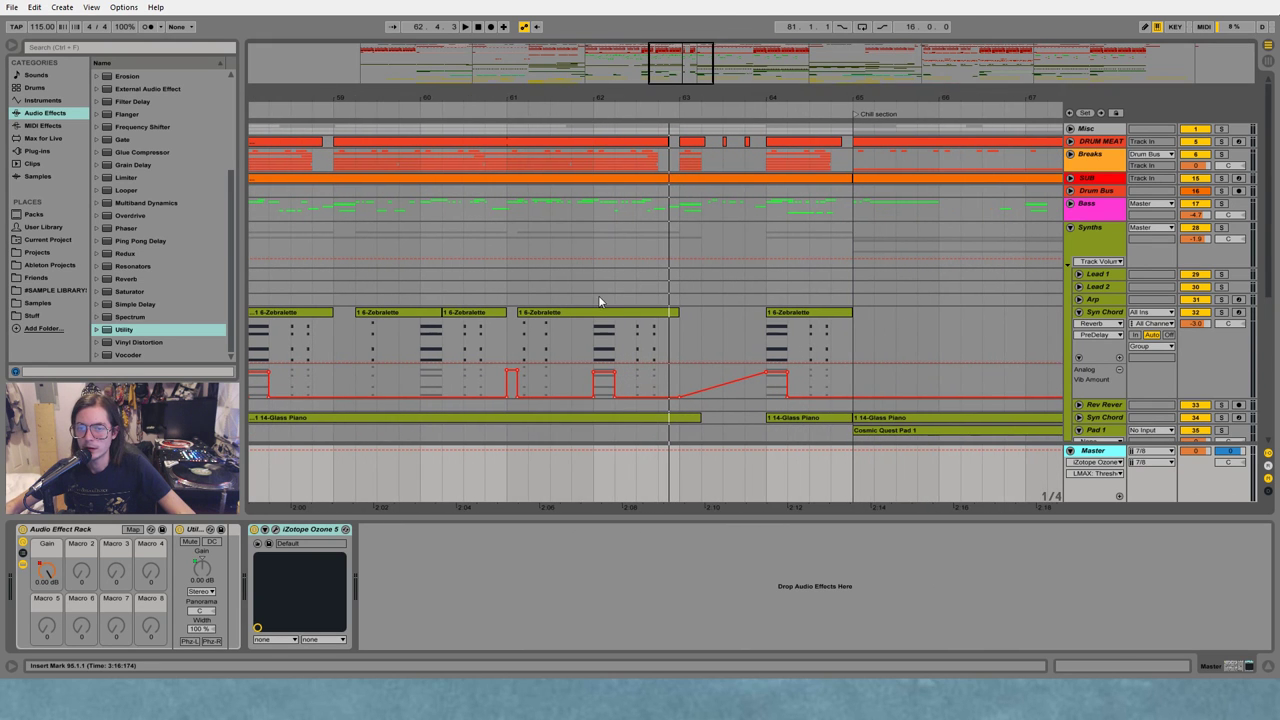
{"action": "left_click", "coordinate": [426, 350]}
{"action": "scroll", "coordinate": [500, 250], "scroll_direction": "left", "scroll_amount": 3}
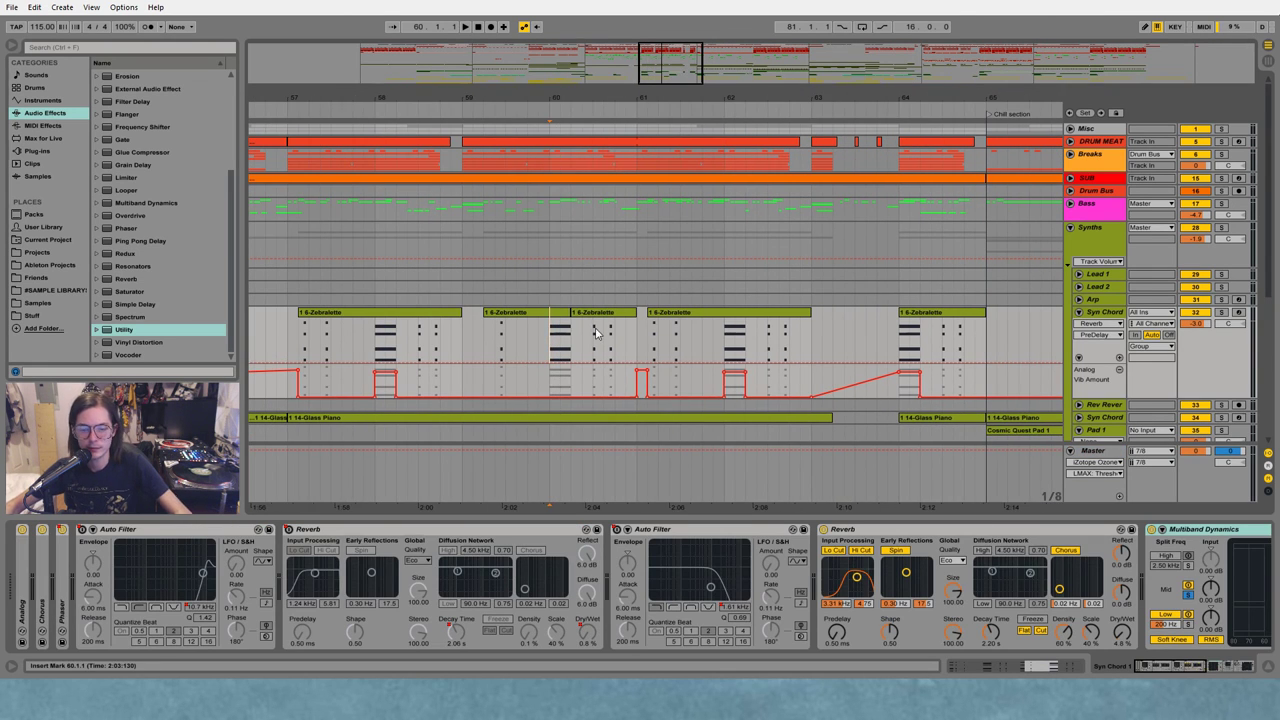
{"action": "left_click_drag", "start_coordinate": [376, 335], "coordinate": [563, 345]}
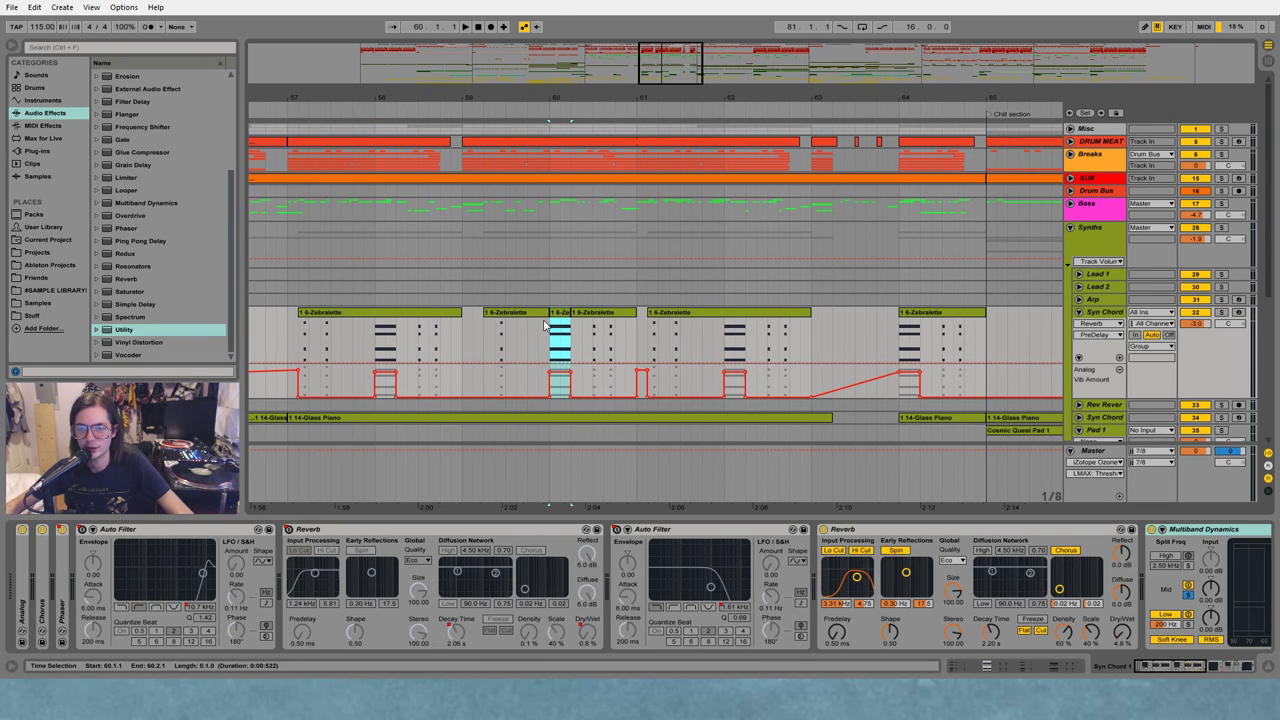
Play the Syn Chord part from 59.4.3 to listen to the chord stab at bar 60, then stop
{"action": "left_click", "coordinate": [478, 337]}
{"action": "left_click", "coordinate": [294, 338]}
{"action": "left_click_drag", "start_coordinate": [463, 337], "coordinate": [484, 340]}
{"action": "left_click", "coordinate": [546, 342]}
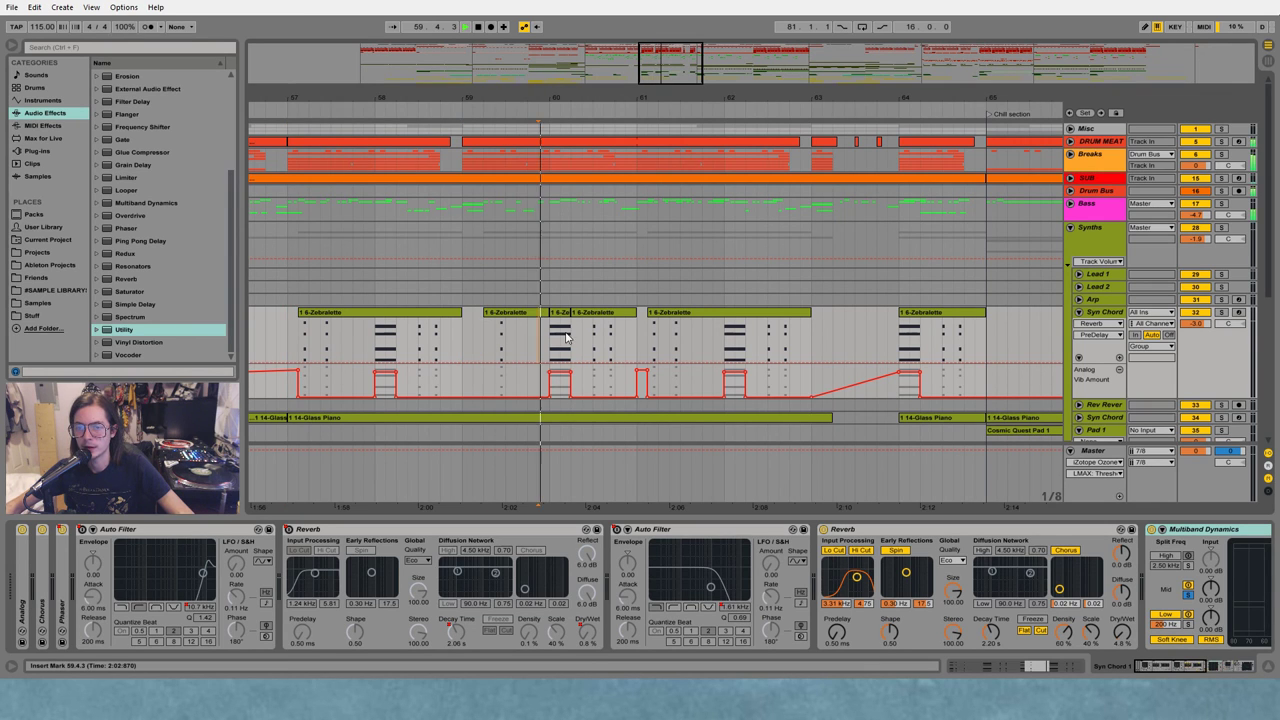
{"action": "key", "text": "space"}
{"action": "key", "text": "space"}
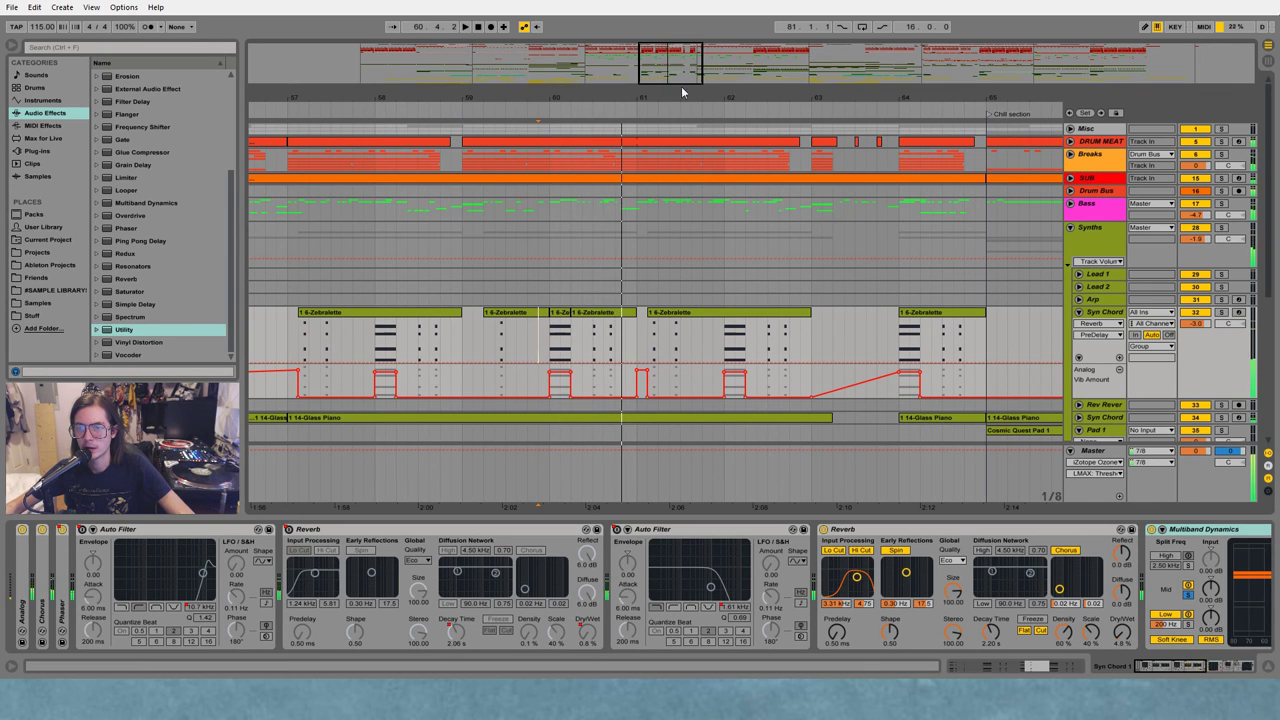
Fold the Syn Chord track and the Synths group with the whole arrangement in view
{"action": "left_click_drag", "start_coordinate": [681, 92], "coordinate": [463, 12]}
{"action": "left_click", "coordinate": [1078, 311]}
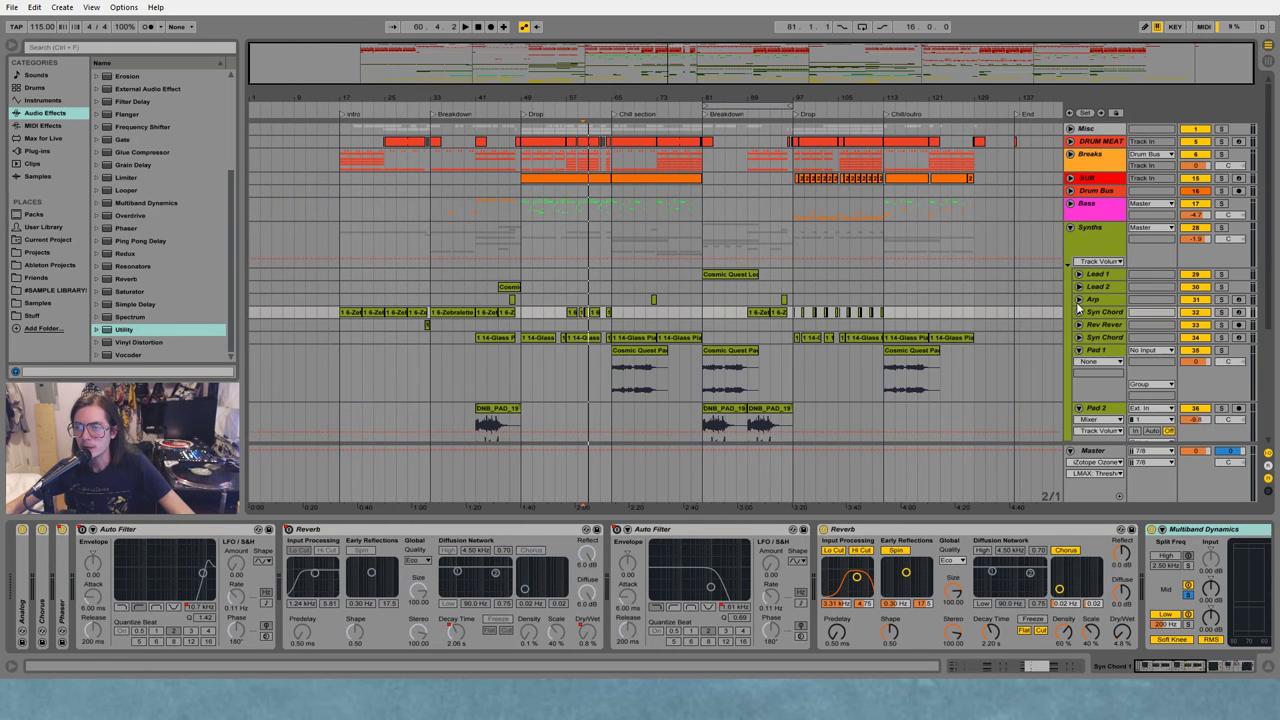
{"action": "left_click", "coordinate": [1070, 227]}
Open Ozone 5 on the Master track to look over its Maximizer settings, and close it again
{"action": "left_click", "coordinate": [1097, 452]}
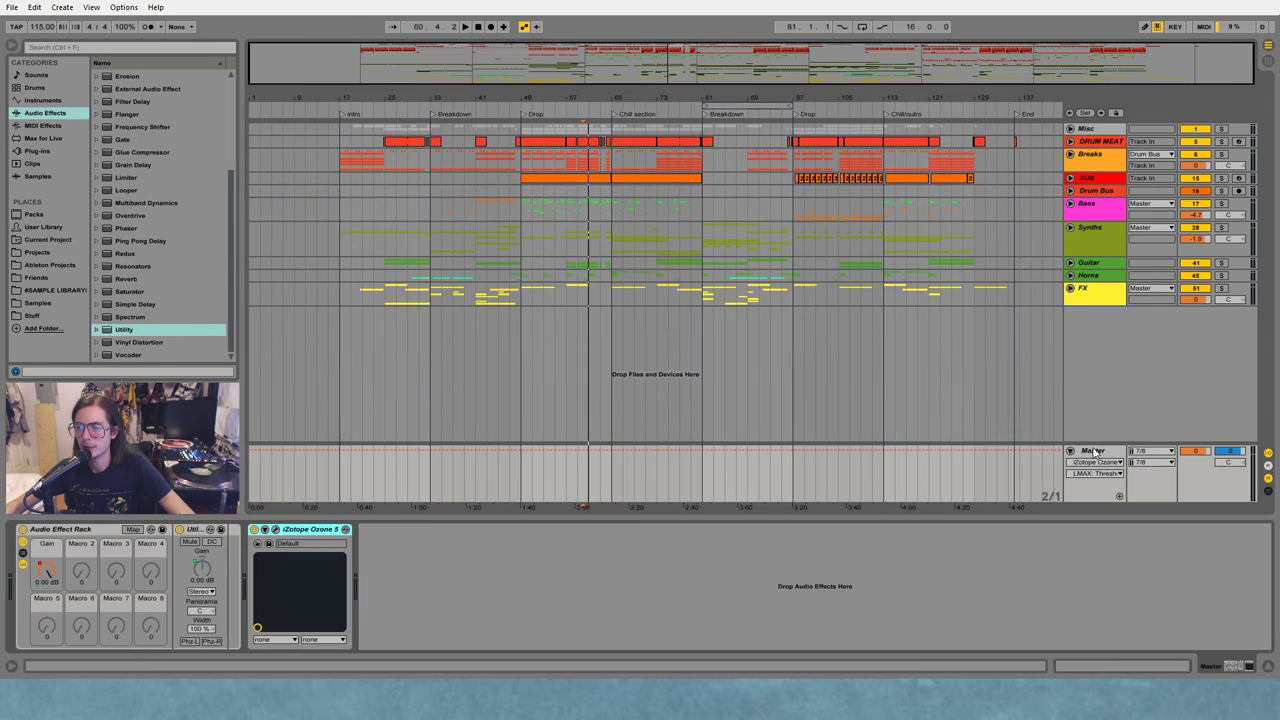
{"action": "left_click", "coordinate": [276, 530]}
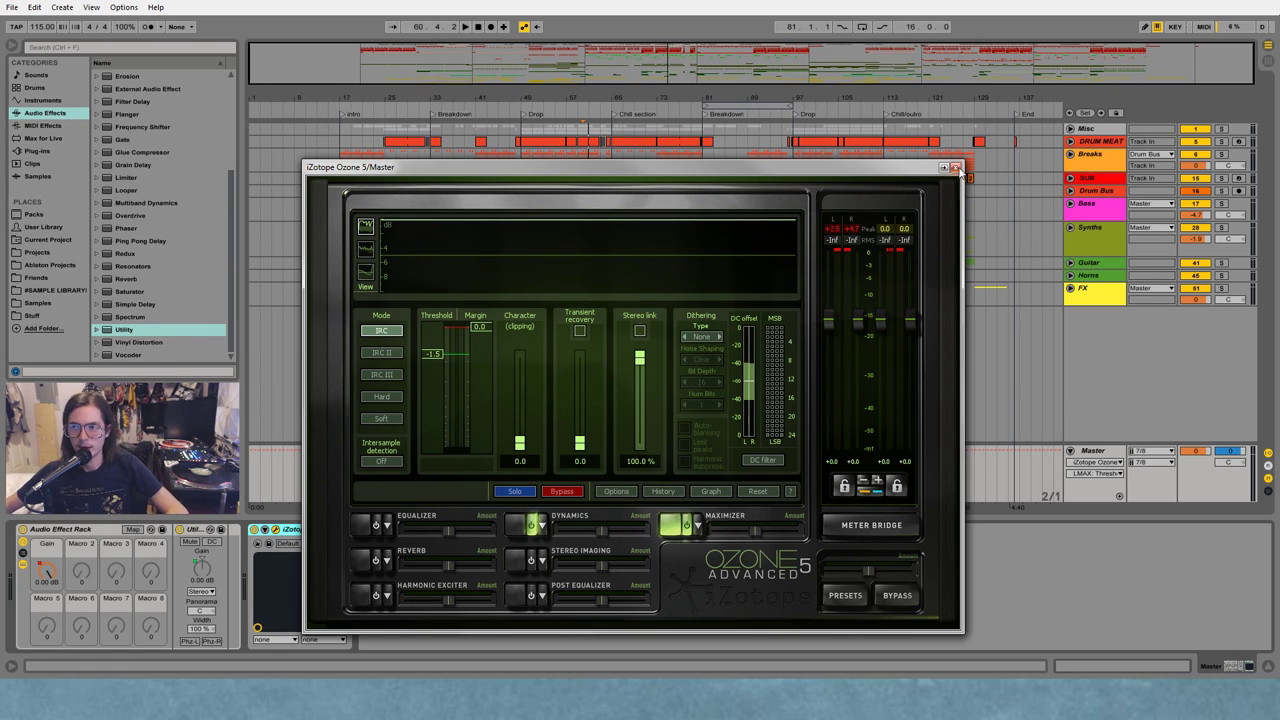
{"action": "left_click", "coordinate": [955, 167]}
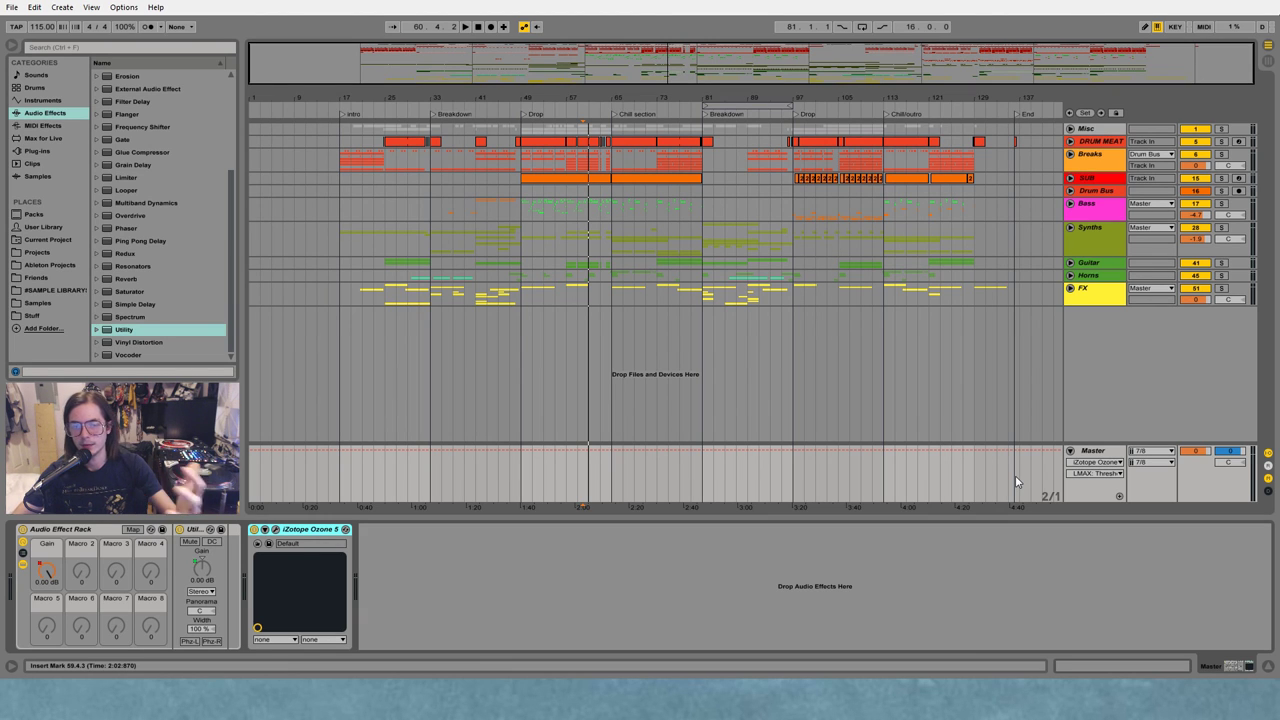
Switch to Session View and inspect the device chains on the Master, Bass and SUB tracks, ending on the Master
{"action": "key", "text": "Tab"}
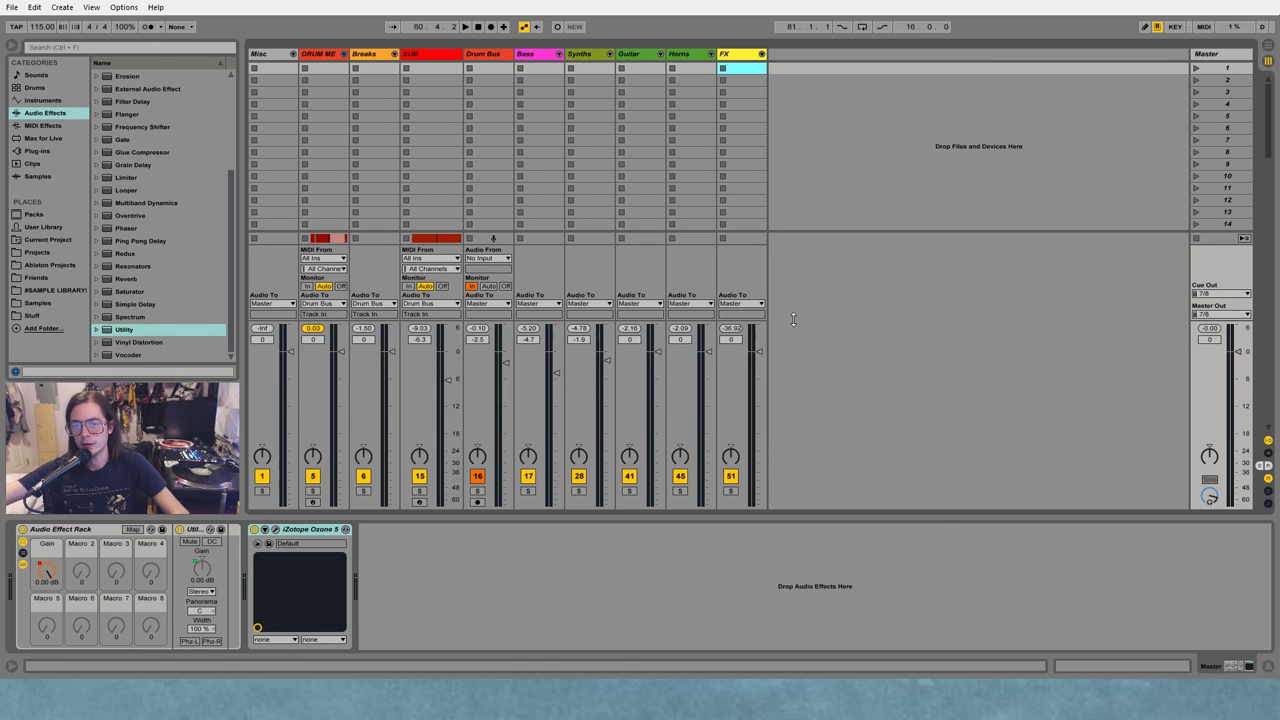
{"action": "left_click", "coordinate": [1211, 57]}
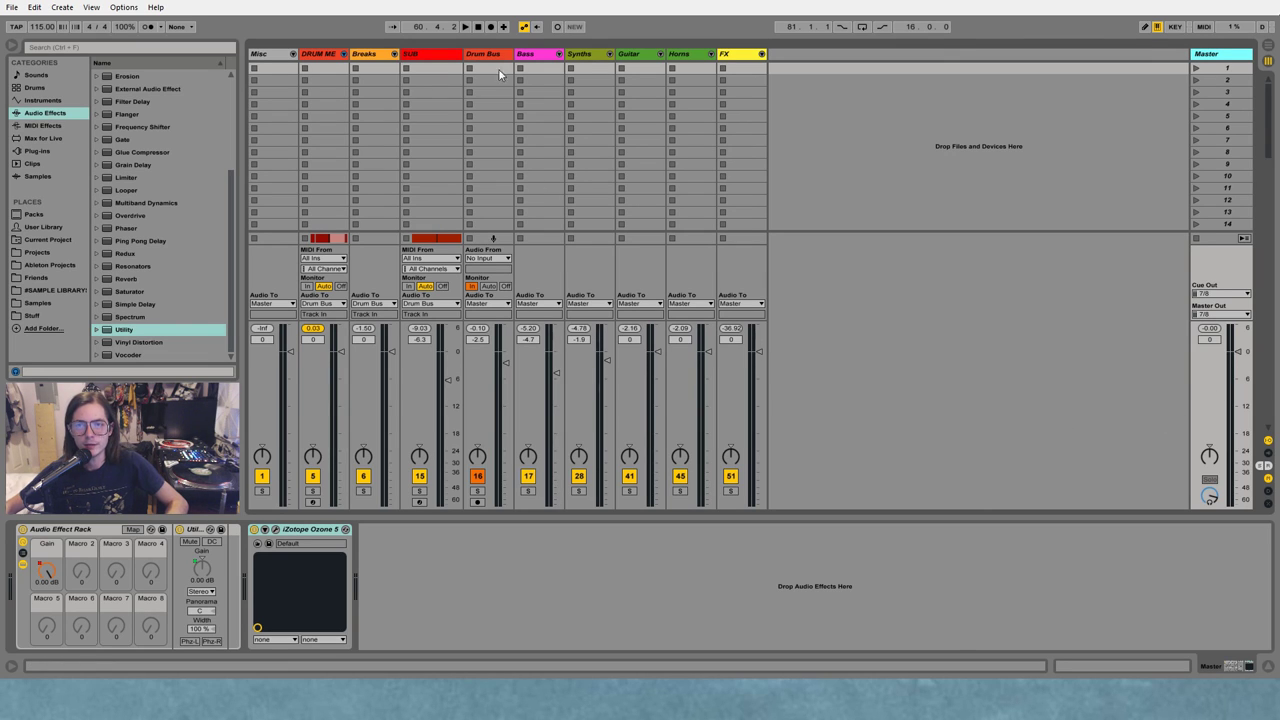
{"action": "left_click", "coordinate": [528, 60]}
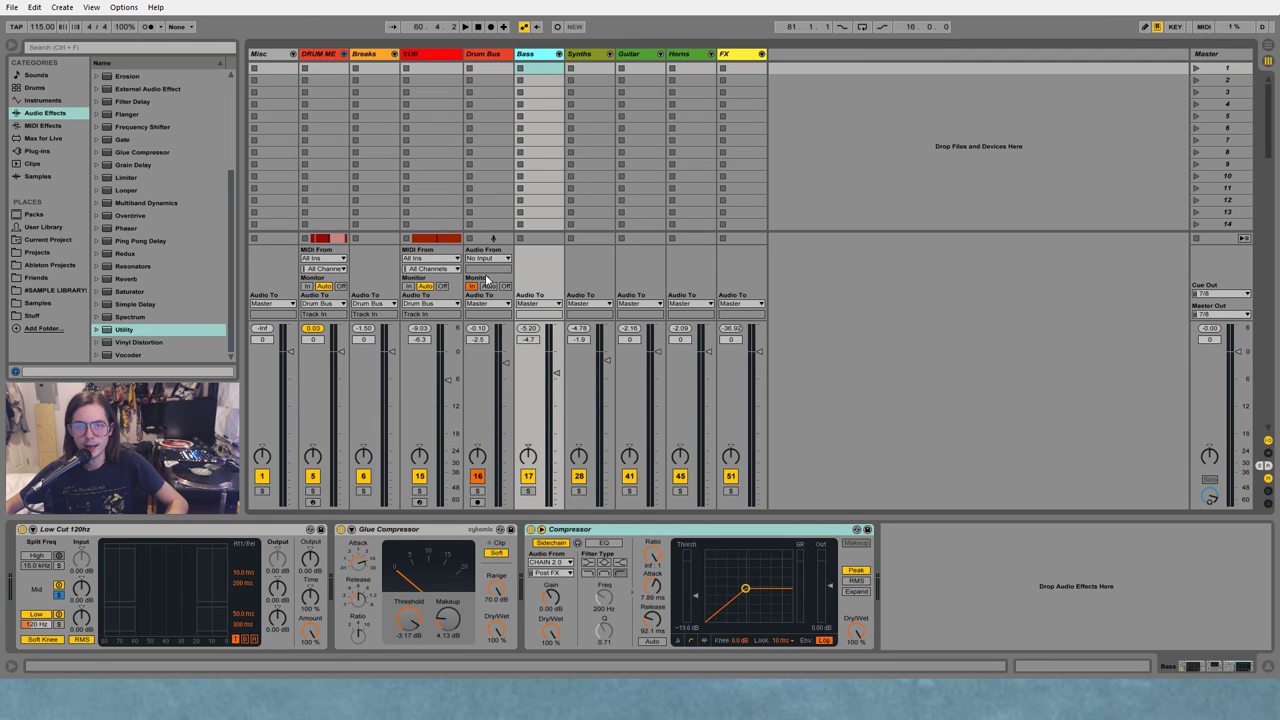
{"action": "left_click", "coordinate": [413, 66]}
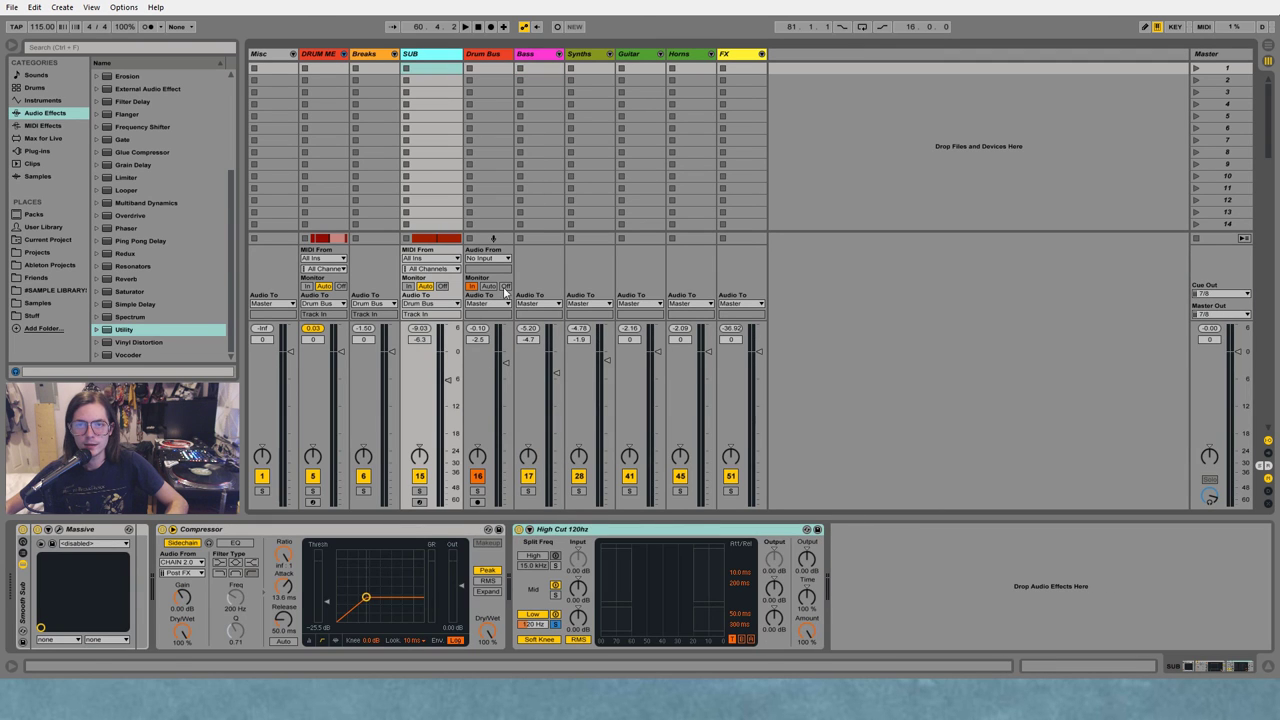
{"action": "left_click", "coordinate": [1213, 59]}
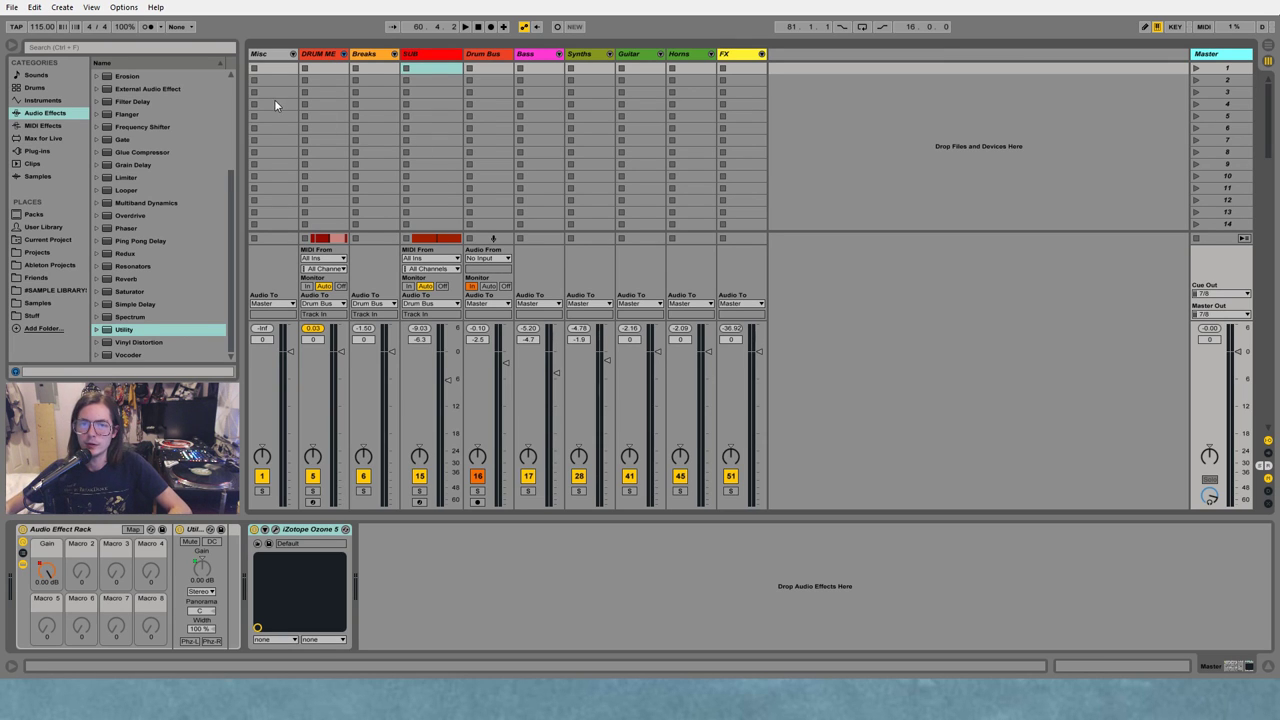
Review the device chains of the tracks one by one, from DRUM MEAT and Breaks through to Guitar and Horns
{"action": "left_click_drag", "start_coordinate": [274, 99], "coordinate": [432, 144]}
{"action": "left_click", "coordinate": [783, 152]}
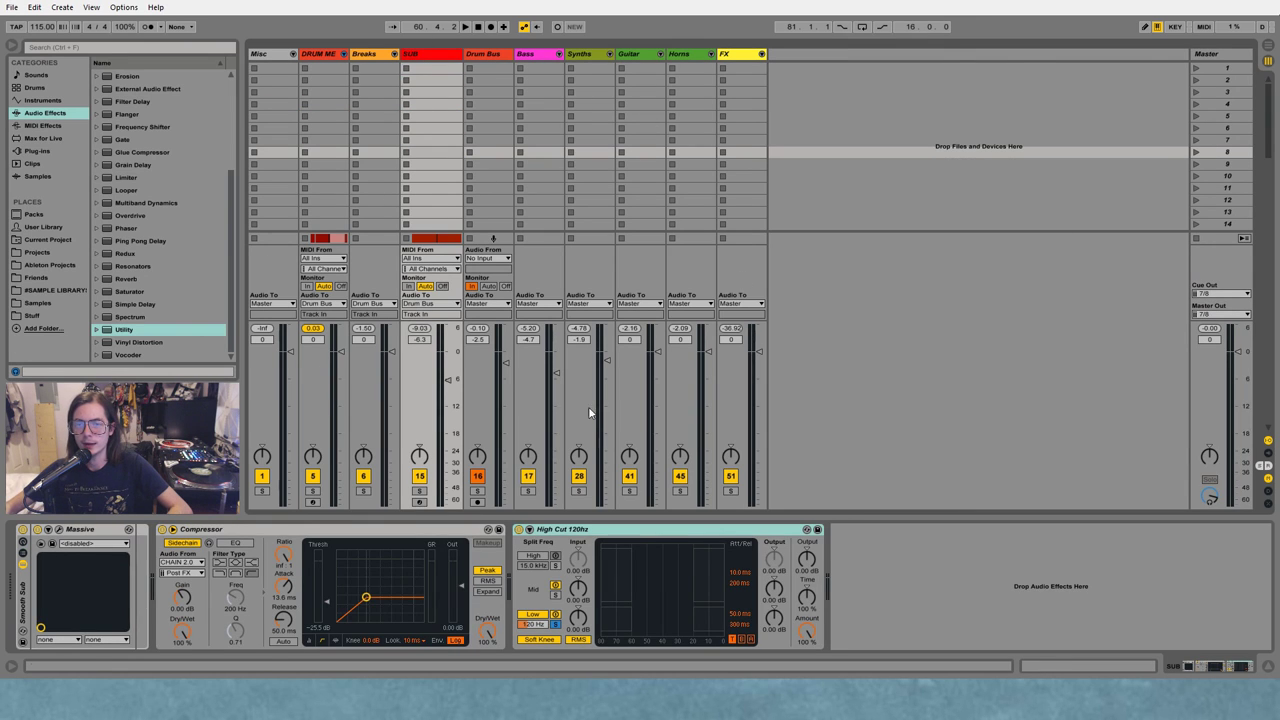
{"action": "left_click", "coordinate": [341, 58]}
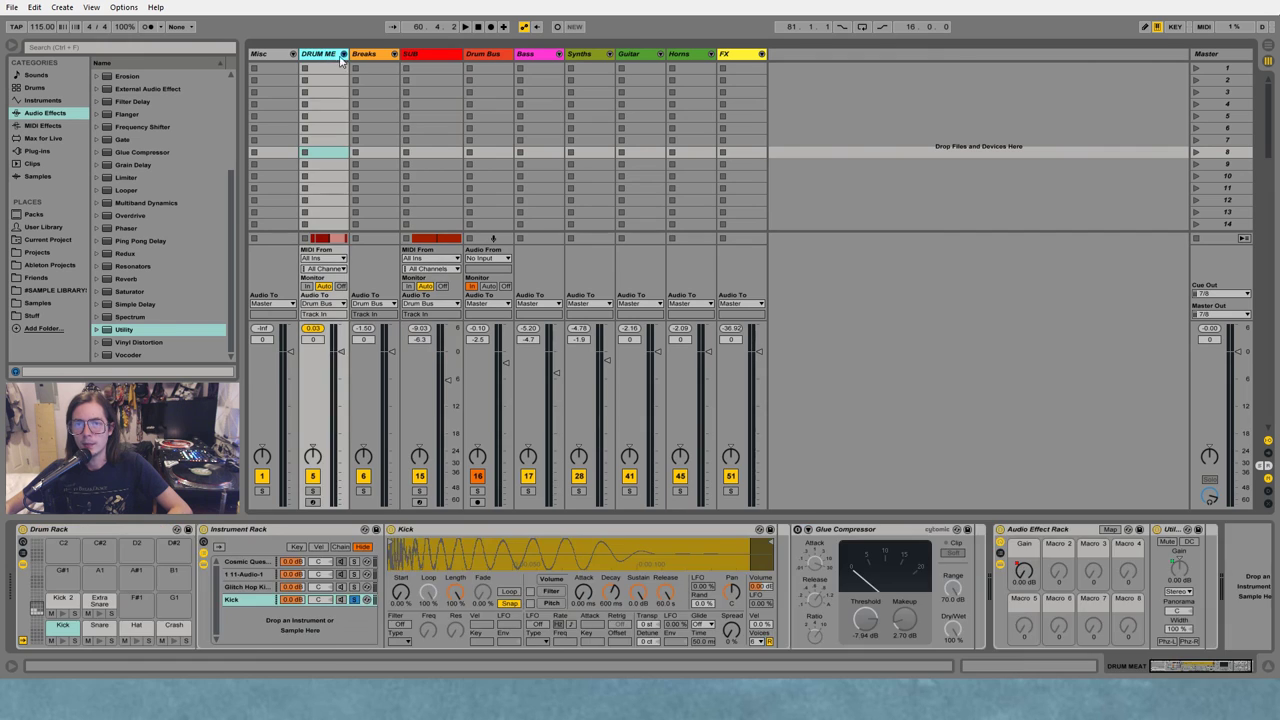
{"action": "left_click", "coordinate": [374, 58]}
{"action": "left_click", "coordinate": [331, 58]}
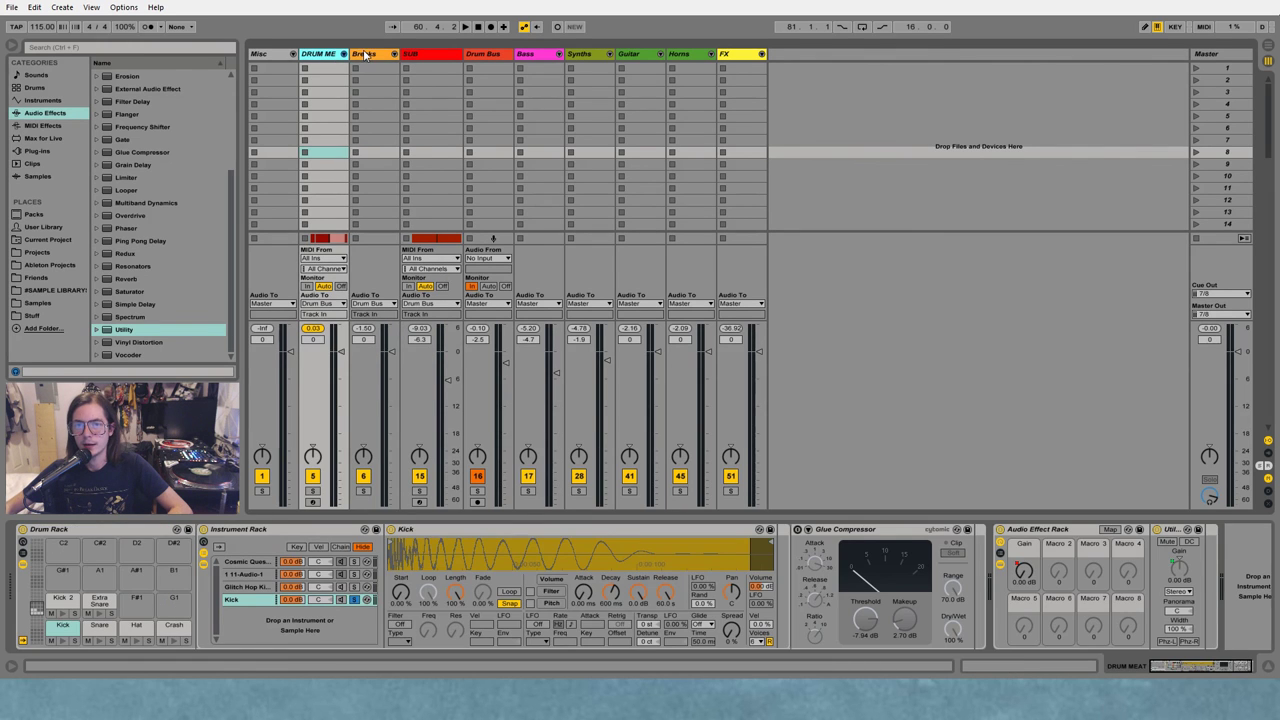
{"action": "left_click", "coordinate": [370, 57]}
{"action": "left_click", "coordinate": [449, 58]}
{"action": "left_click", "coordinate": [489, 59]}
{"action": "left_click", "coordinate": [533, 60]}
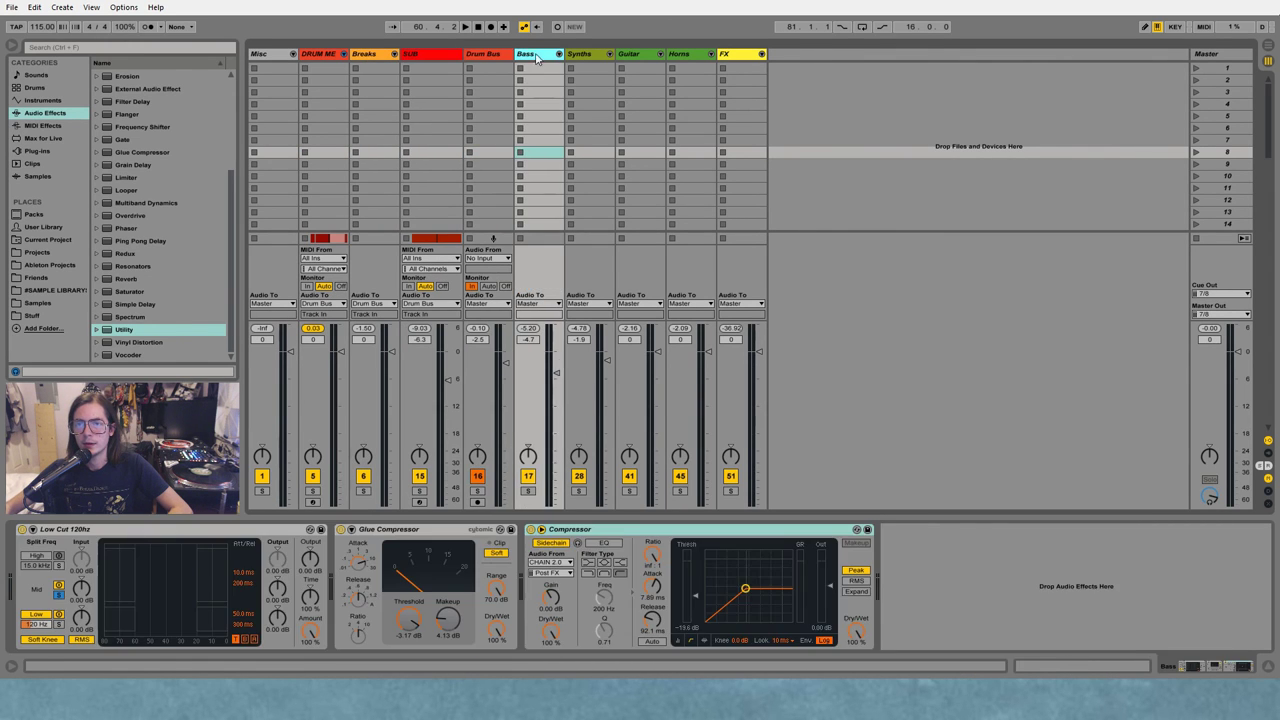
{"action": "left_click", "coordinate": [587, 61]}
{"action": "left_click", "coordinate": [633, 61]}
{"action": "left_click", "coordinate": [683, 58]}
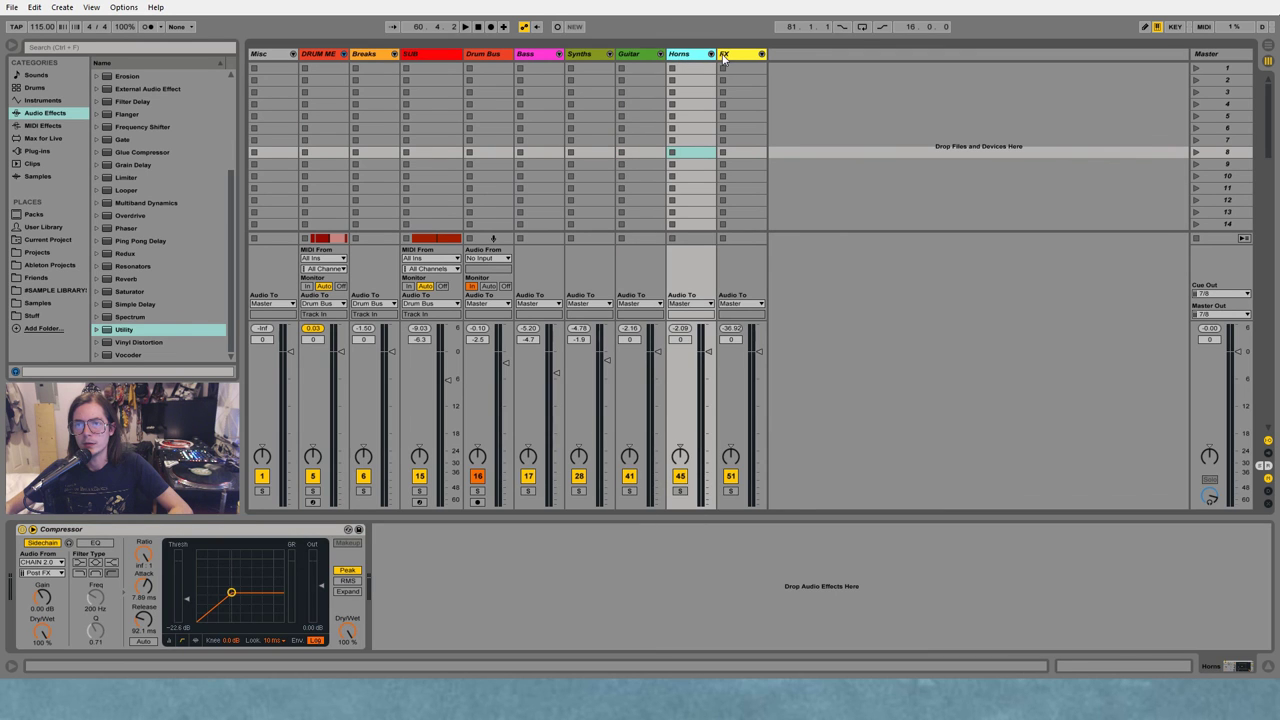
Unfold the Bass and Breaks groups to look over their individual tracks in the mixer, and fold both again
{"action": "left_click", "coordinate": [559, 54]}
{"action": "left_click", "coordinate": [394, 54]}
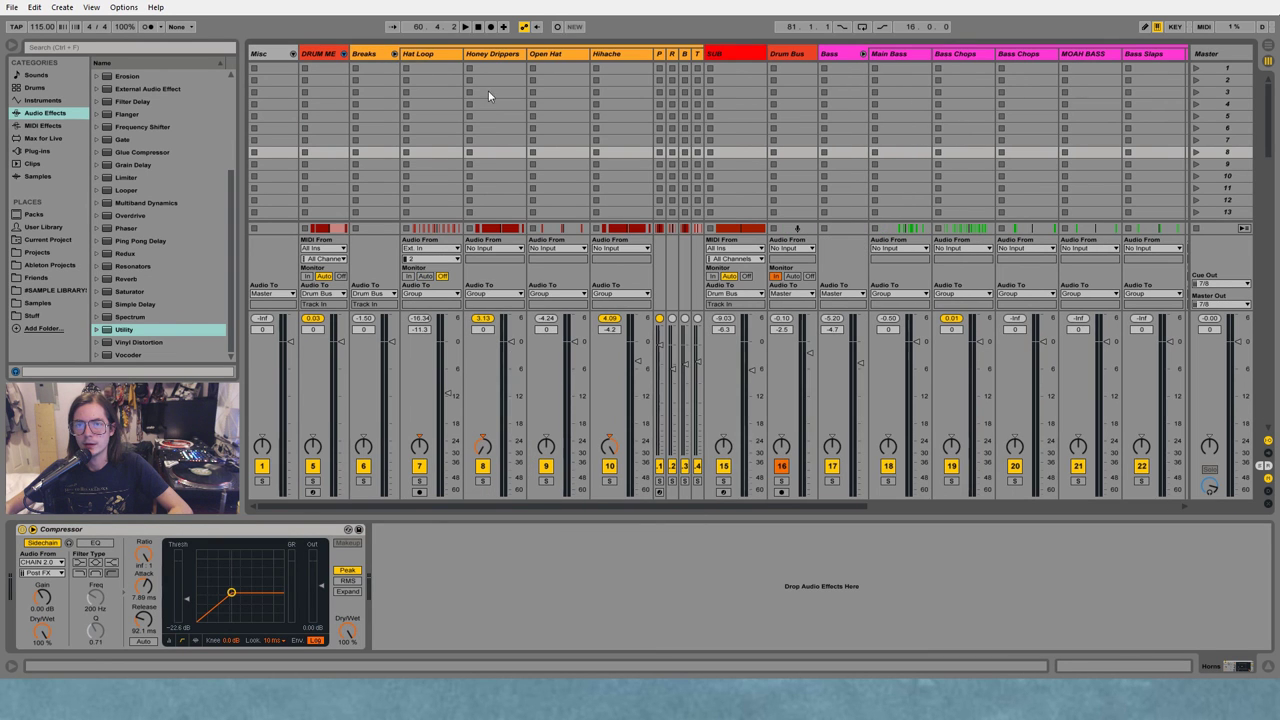
{"action": "left_click_drag", "start_coordinate": [686, 506], "coordinate": [499, 440]}
{"action": "left_click", "coordinate": [394, 54]}
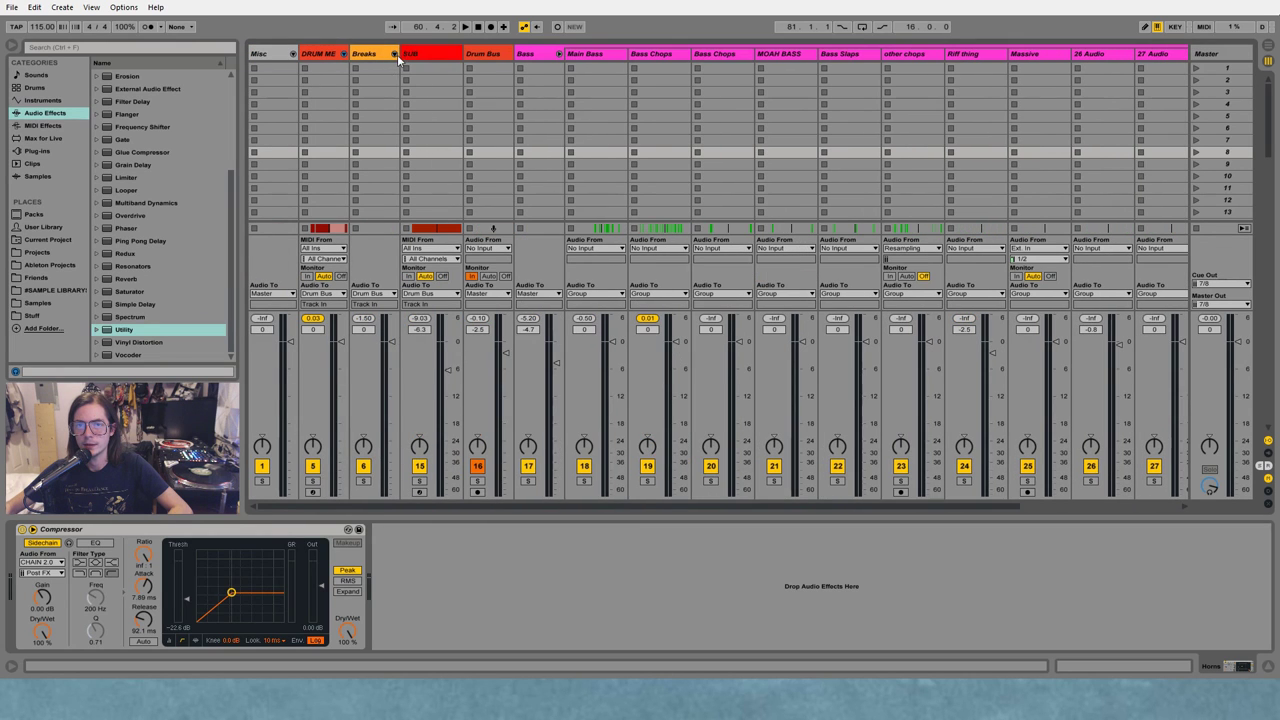
{"action": "left_click", "coordinate": [559, 54]}
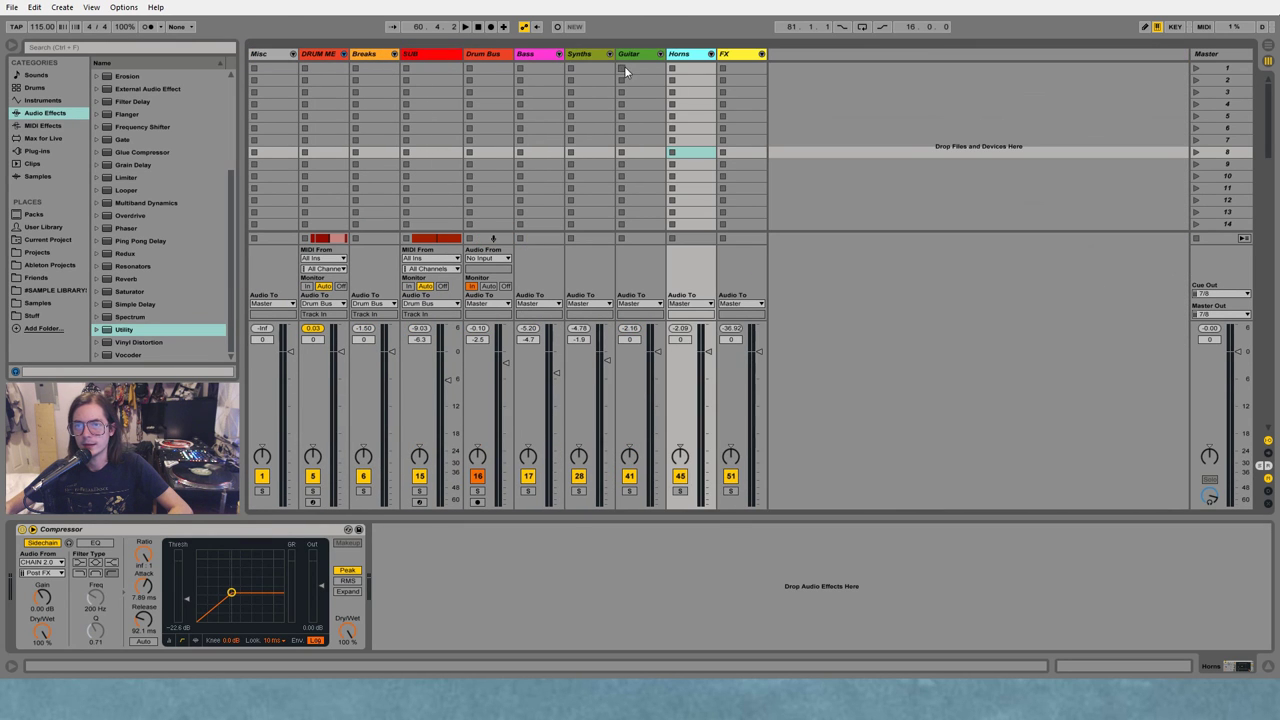
Inspect the Synths and Horns device chains, select the Master track and return to Arrangement View
{"action": "left_click", "coordinate": [587, 56]}
{"action": "left_click", "coordinate": [679, 56]}
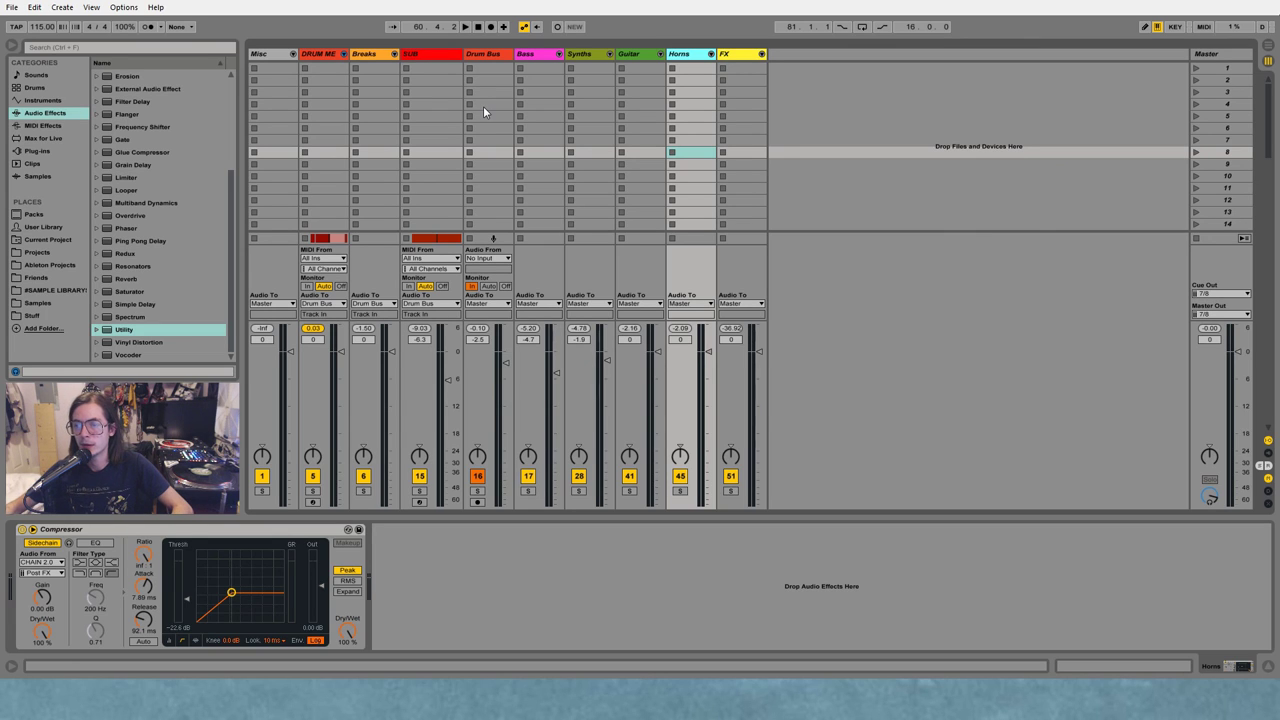
{"action": "left_click", "coordinate": [1218, 56]}
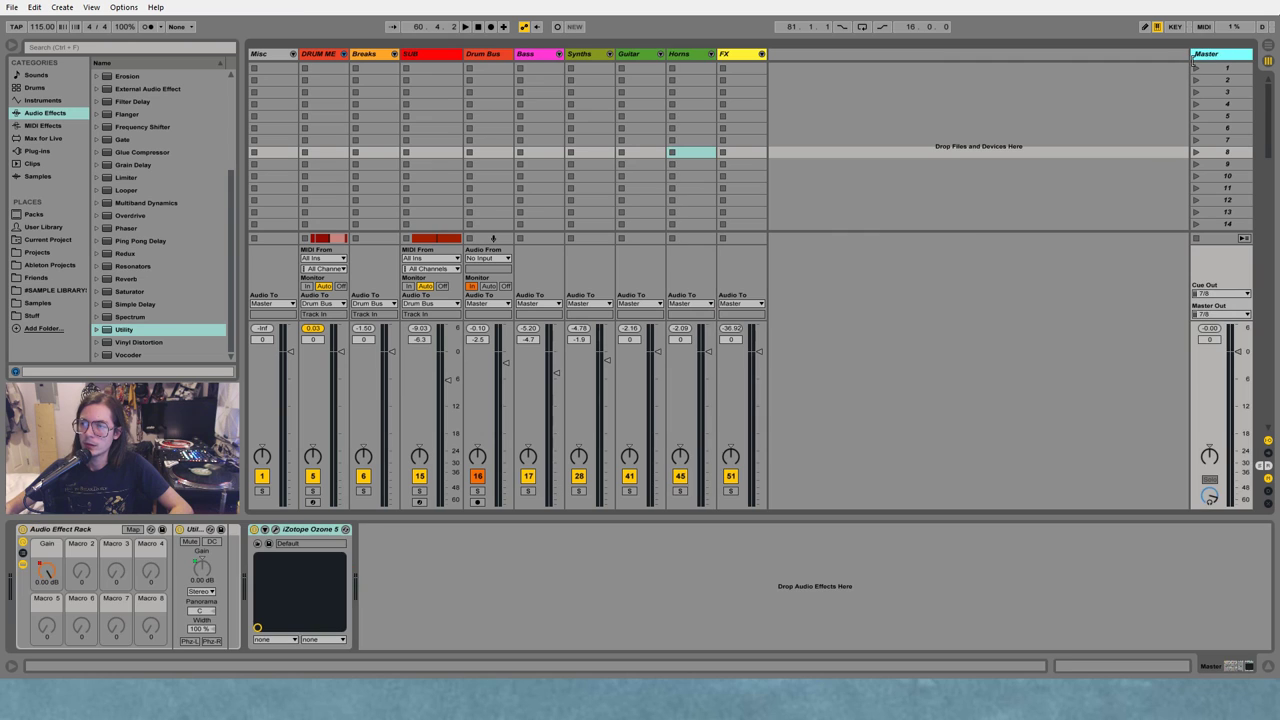
{"action": "left_click", "coordinate": [1266, 49]}
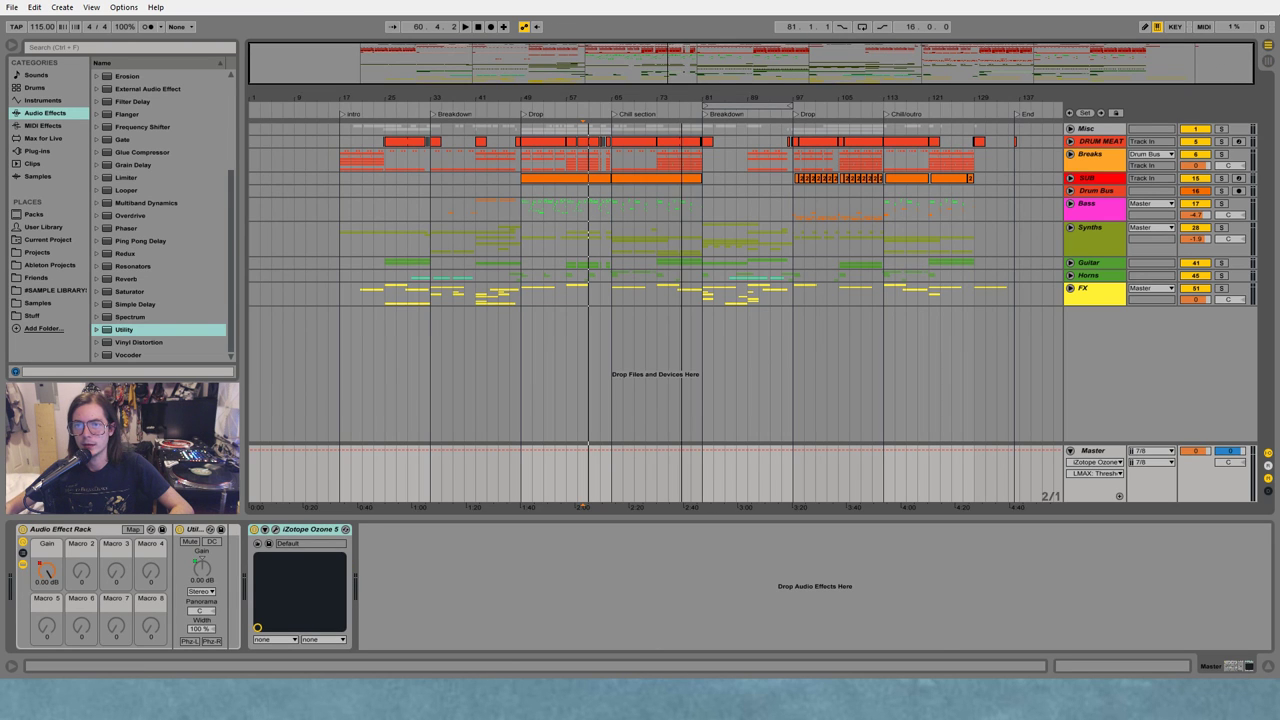